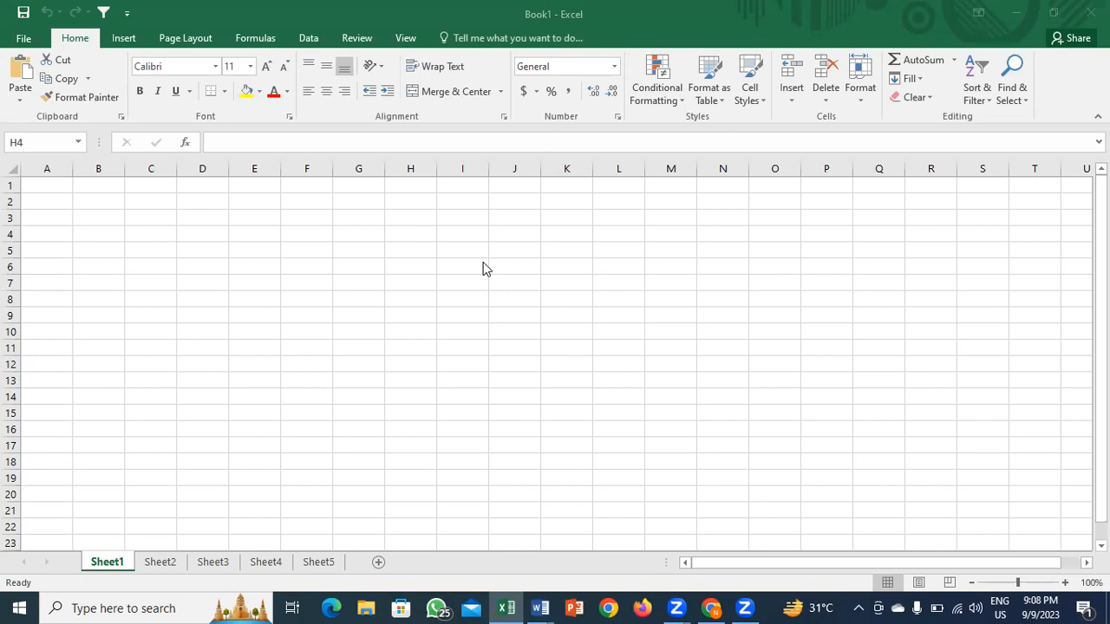
Step: Select F7 and D8, then browse the File backstage's New page and return to the sheet
{"action": "left_click", "coordinate": [284, 284]}
{"action": "left_click", "coordinate": [191, 296]}
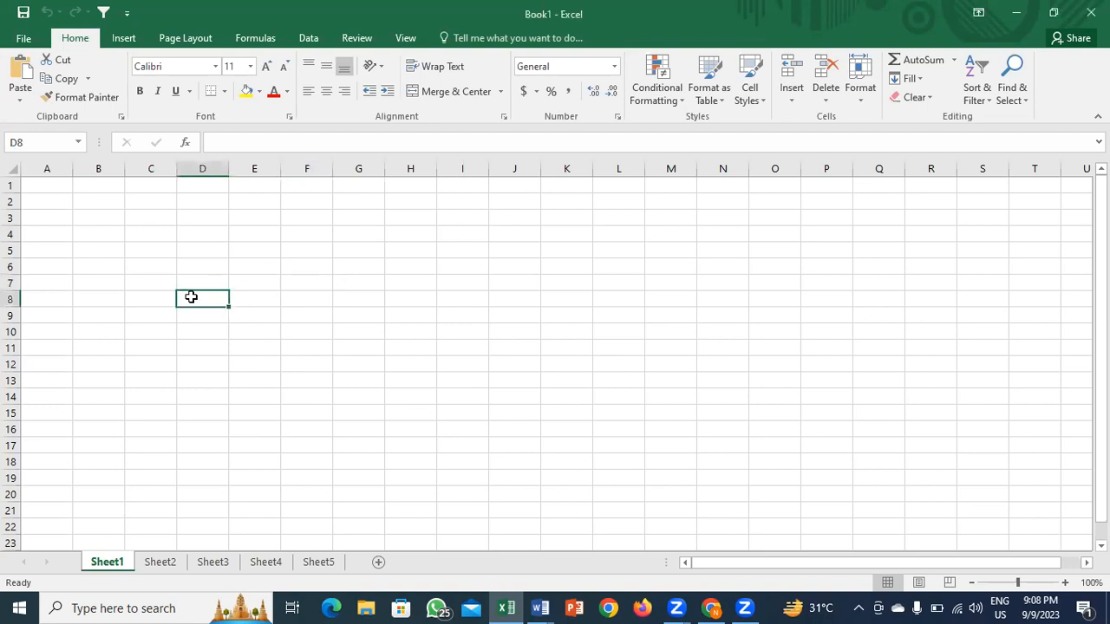
{"action": "left_click", "coordinate": [24, 40]}
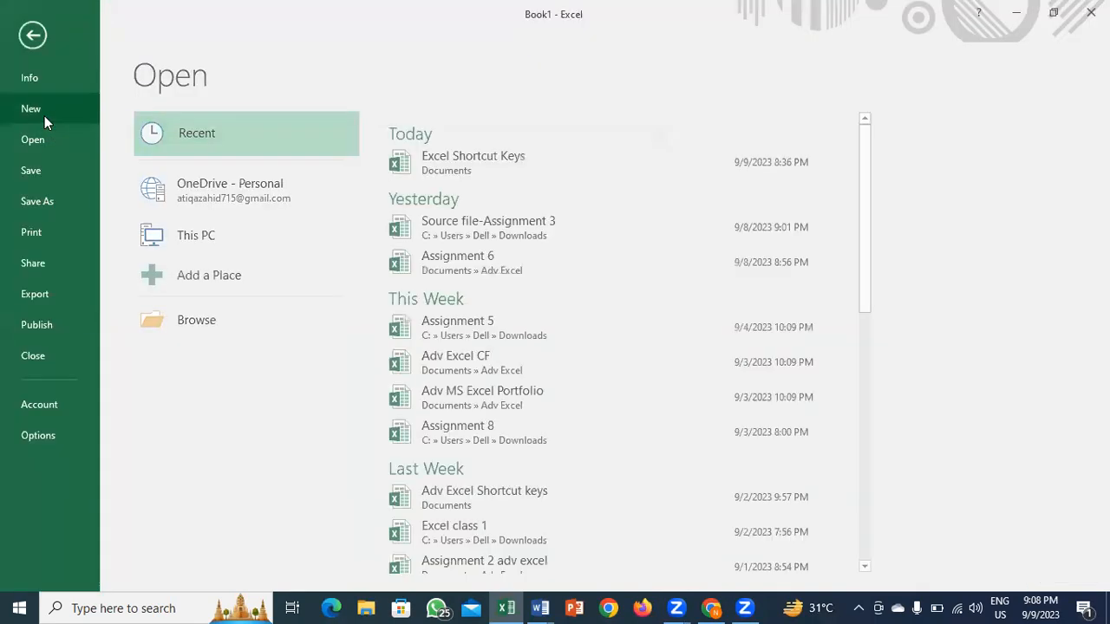
{"action": "left_click", "coordinate": [44, 116]}
{"action": "left_click", "coordinate": [30, 37]}
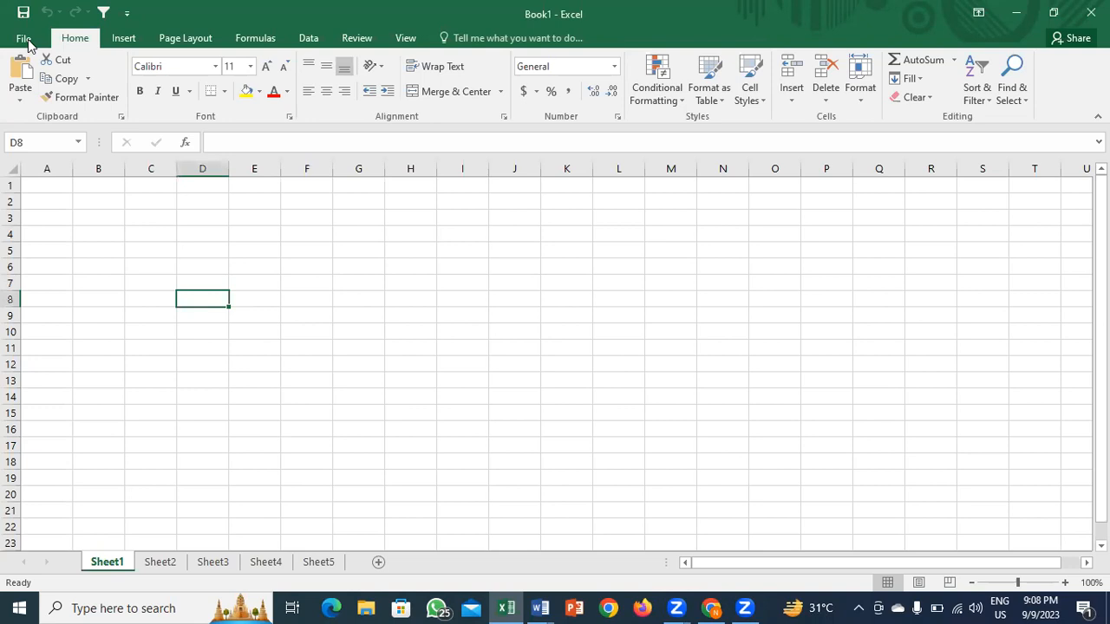
{"action": "left_click", "coordinate": [29, 45]}
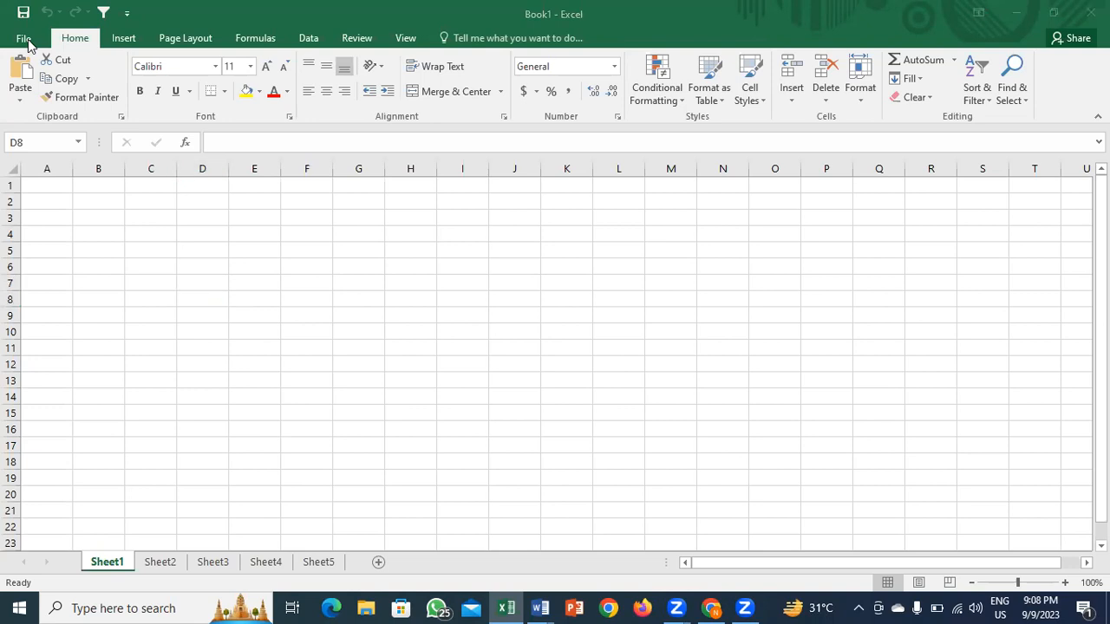
{"action": "left_click", "coordinate": [213, 247]}
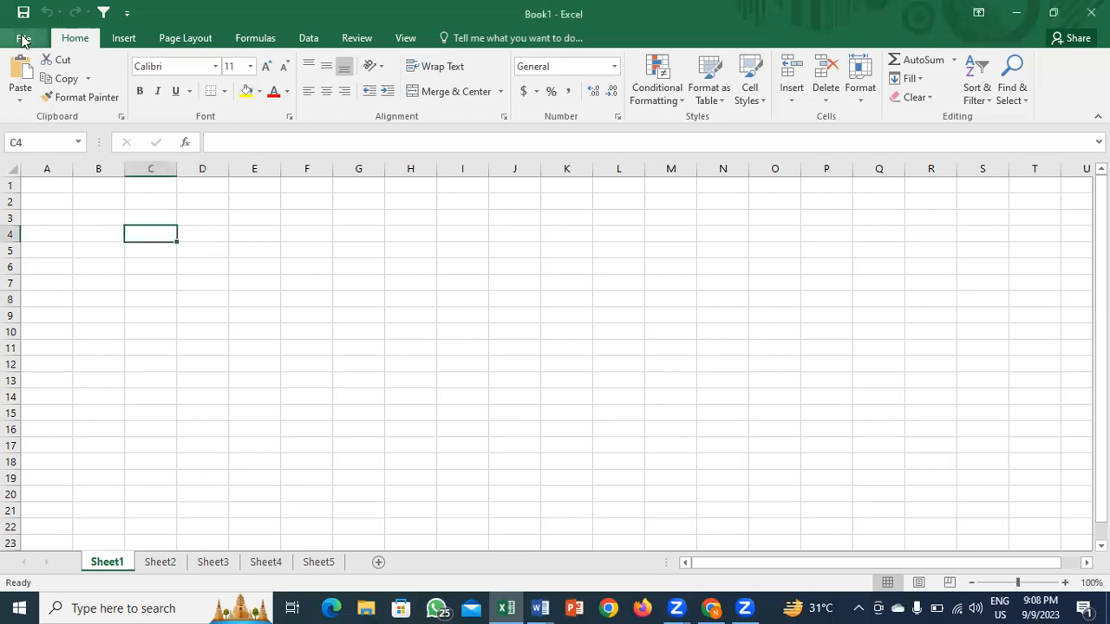
{"action": "left_click", "coordinate": [23, 38]}
{"action": "left_click", "coordinate": [15, 36]}
Step: Select cells C4, D5, B6, F17 and G6, plus the block E4:K14, ending on C8
{"action": "left_click", "coordinate": [168, 235]}
{"action": "left_click", "coordinate": [181, 251]}
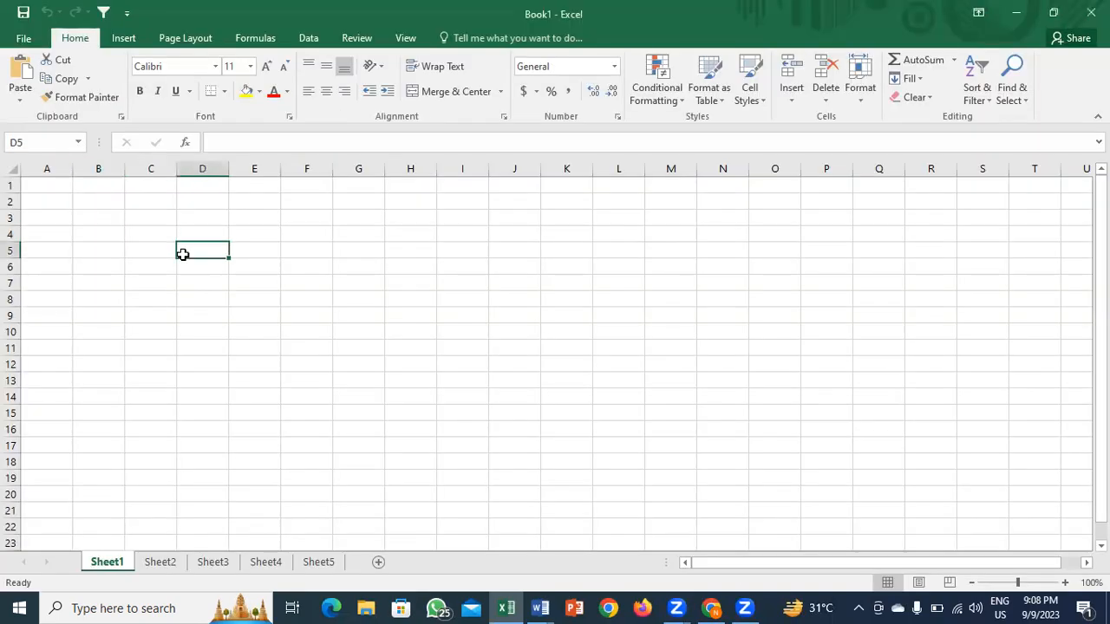
{"action": "left_click", "coordinate": [116, 269]}
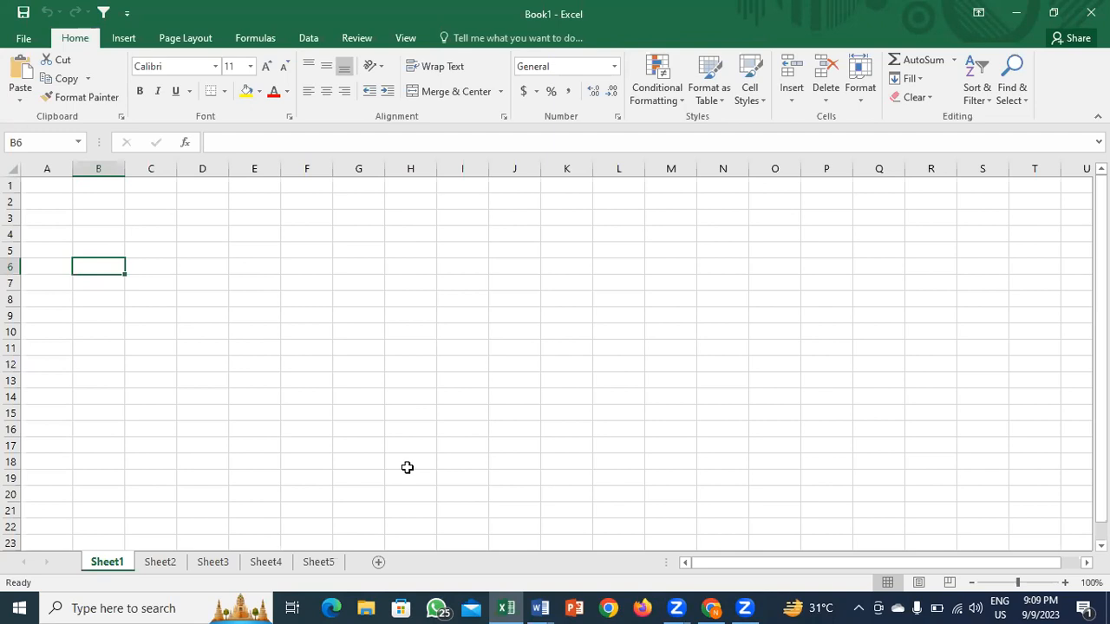
{"action": "left_click", "coordinate": [326, 441]}
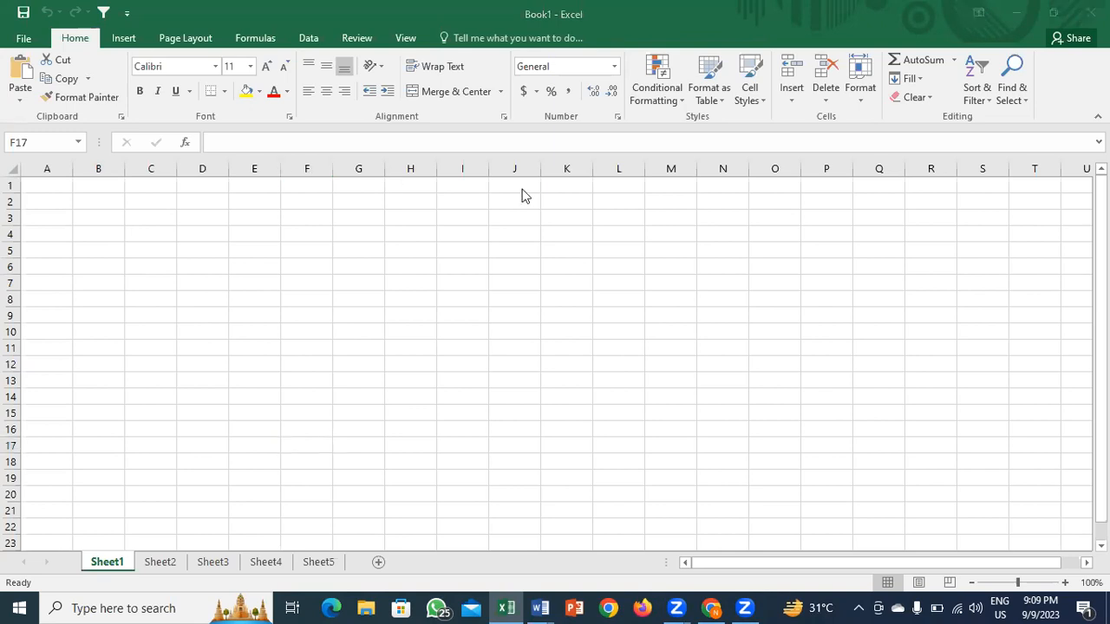
{"action": "left_click", "coordinate": [133, 280]}
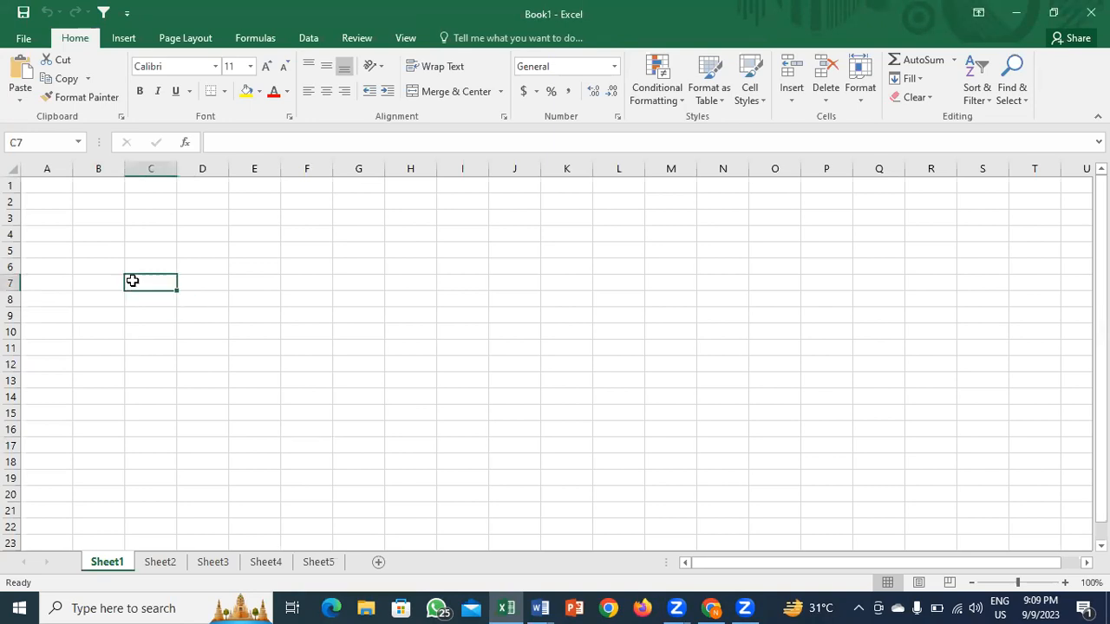
{"action": "left_click", "coordinate": [342, 269]}
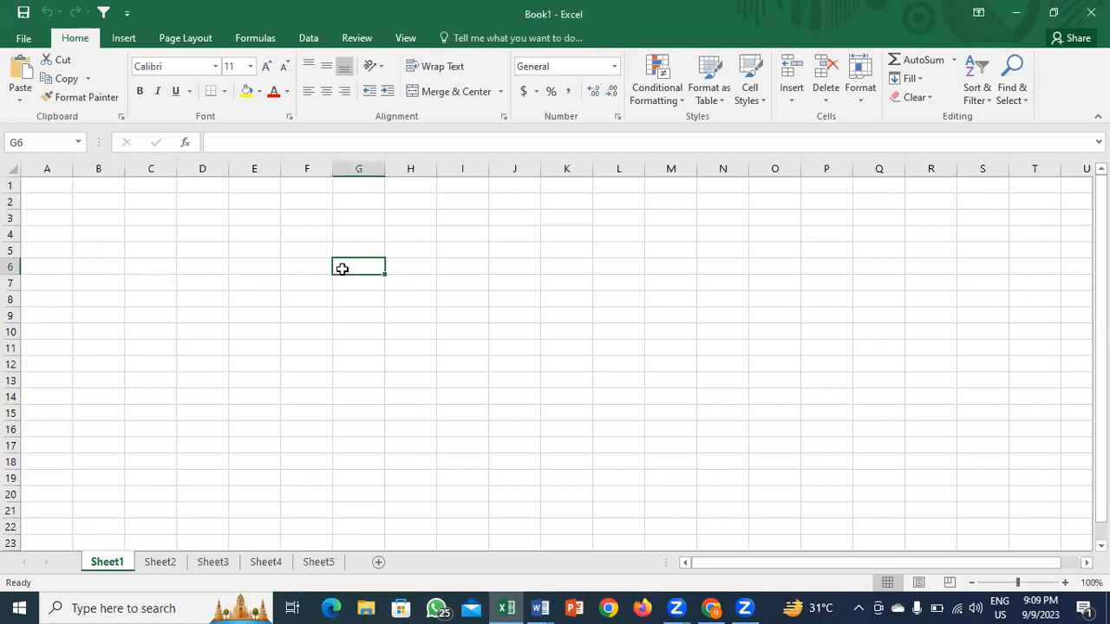
{"action": "key", "text": "Left"}
{"action": "key", "text": "Left"}
{"action": "key", "text": "Left"}
{"action": "key", "text": "Left"}
{"action": "key", "text": "Left"}
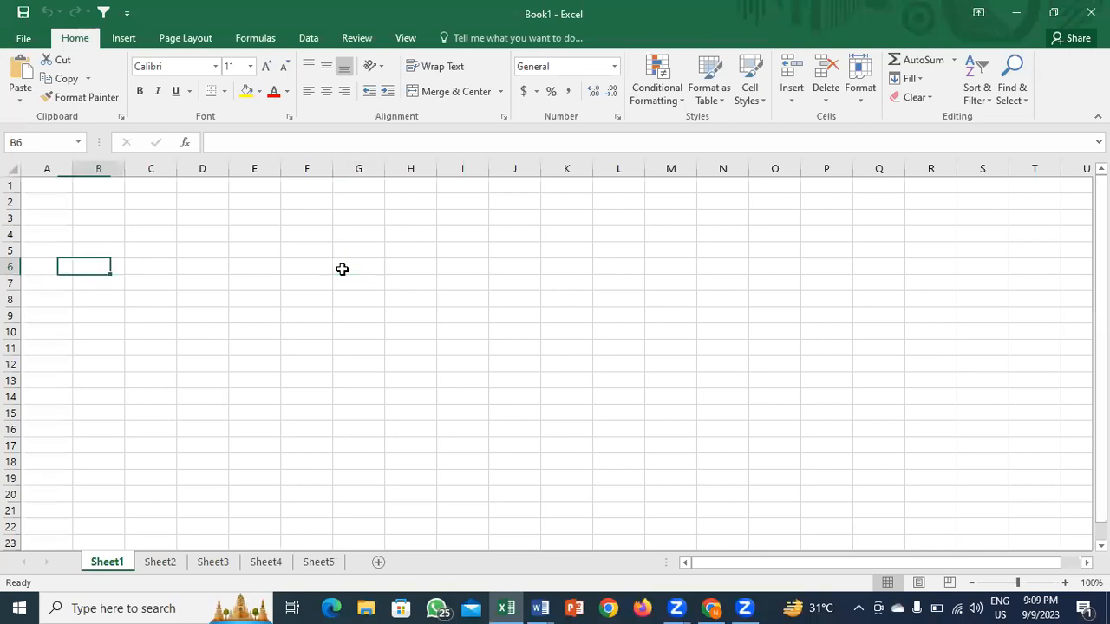
{"action": "key", "text": "Right"}
{"action": "left_click_drag", "start_coordinate": [260, 234], "coordinate": [552, 396]}
{"action": "left_click", "coordinate": [158, 303]}
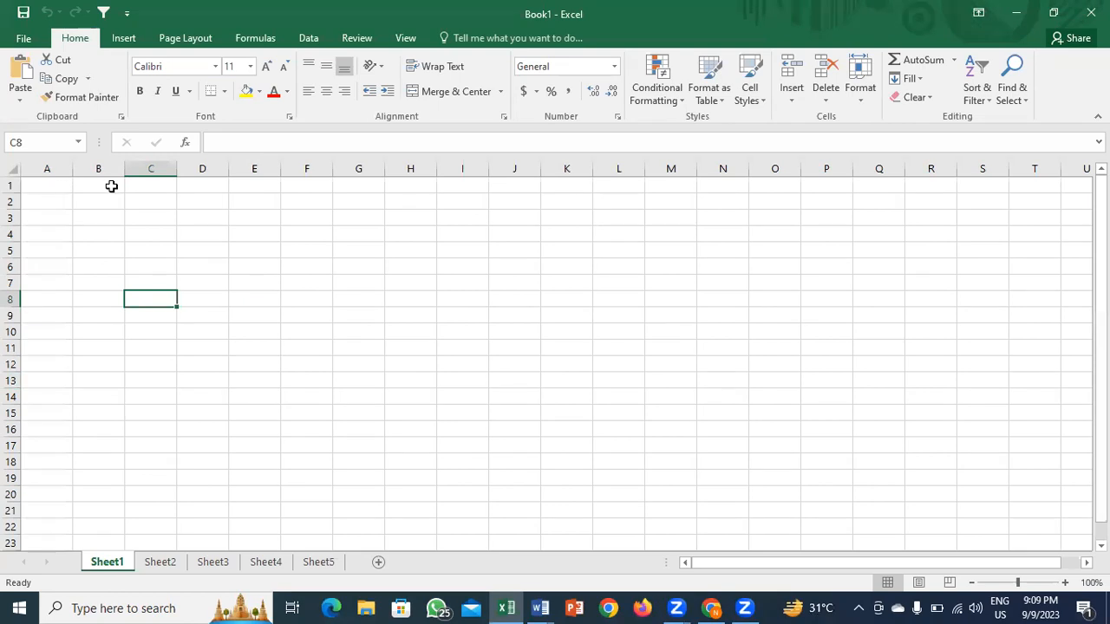
Step: Select G2:G20 and a wide row band, then jump between A1 and column A's last row
{"action": "left_click", "coordinate": [360, 285]}
{"action": "left_click_drag", "start_coordinate": [351, 202], "coordinate": [369, 500]}
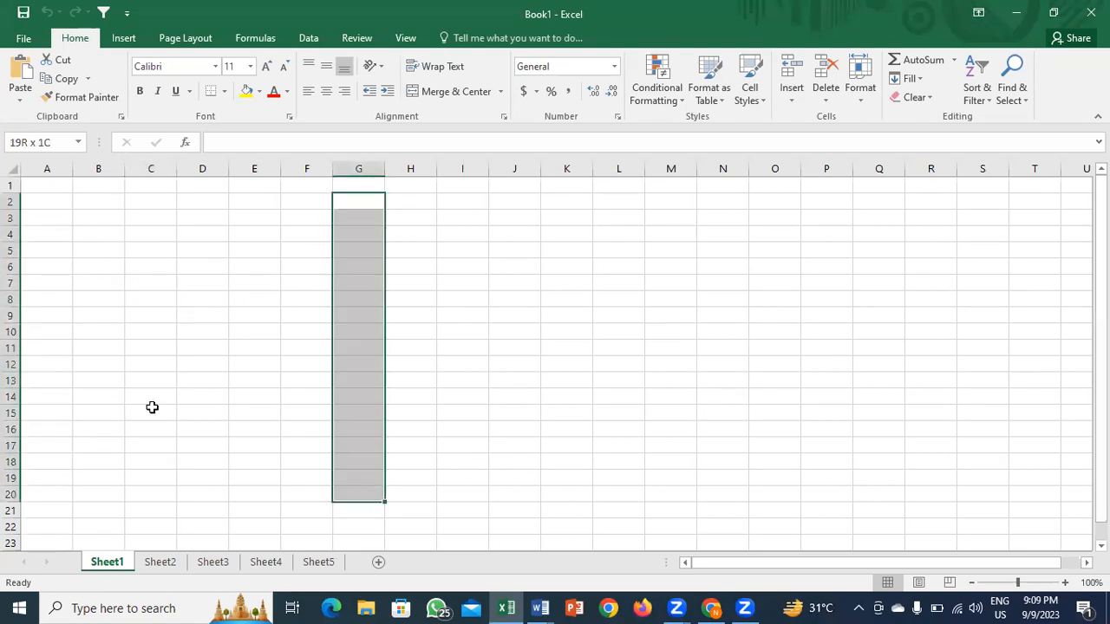
{"action": "left_click_drag", "start_coordinate": [54, 303], "coordinate": [884, 300]}
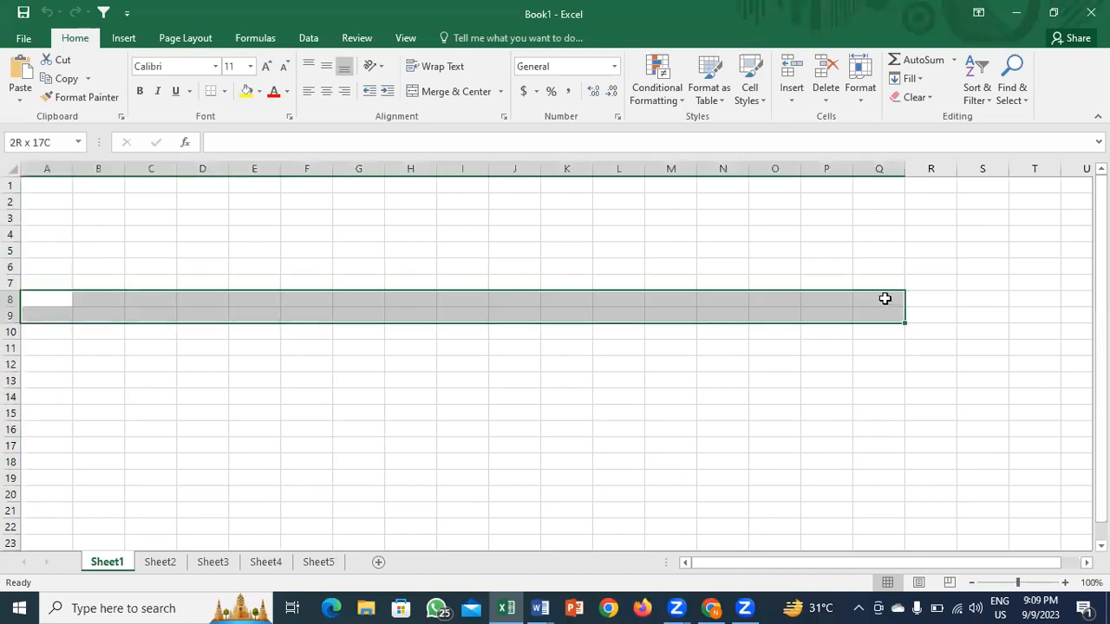
{"action": "left_click", "coordinate": [177, 235]}
{"action": "left_click", "coordinate": [236, 344]}
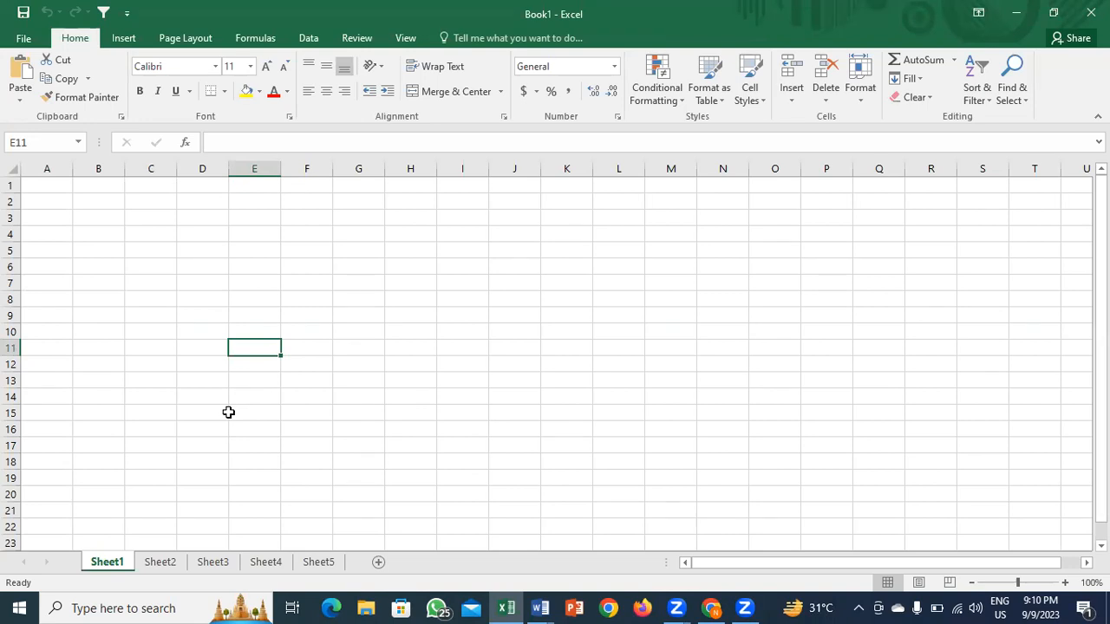
{"action": "left_click", "coordinate": [49, 360]}
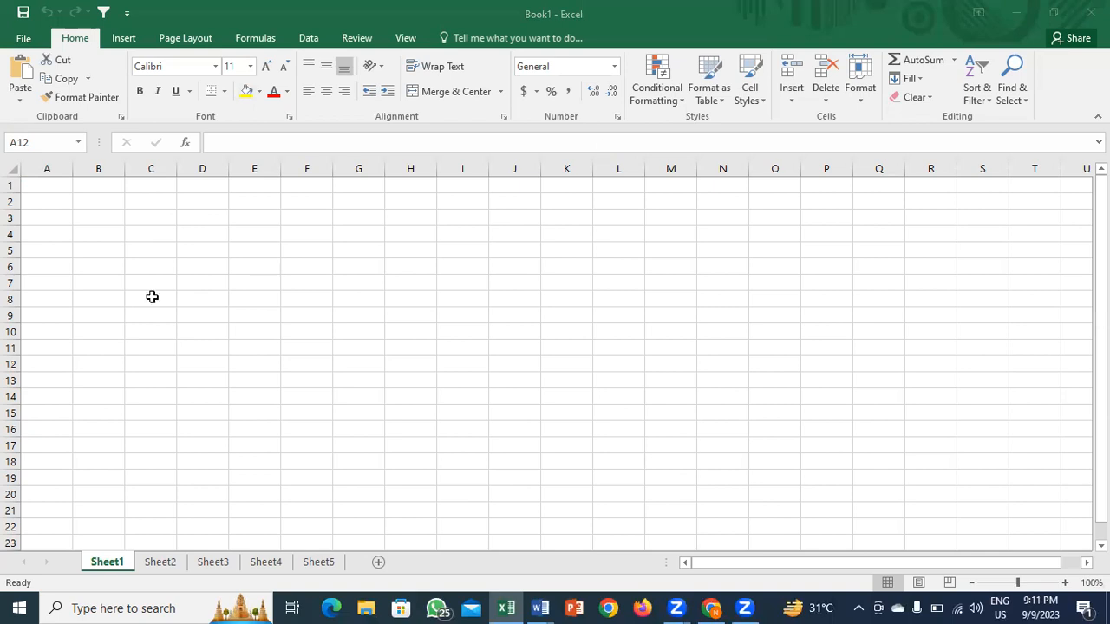
{"action": "left_click", "coordinate": [69, 261]}
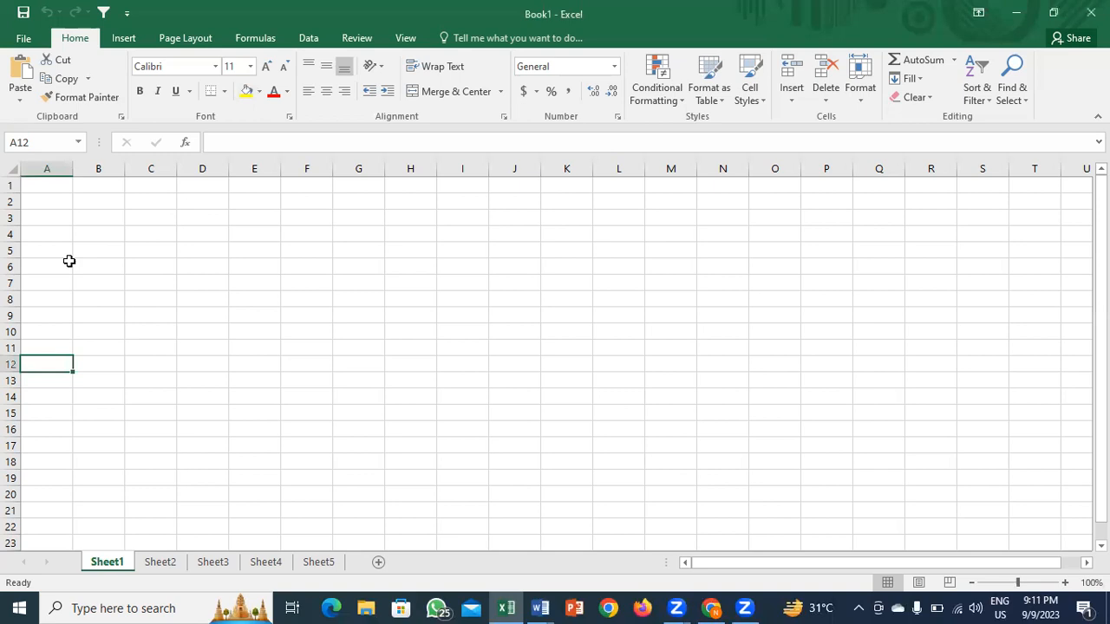
{"action": "key", "text": "ctrl+Home"}
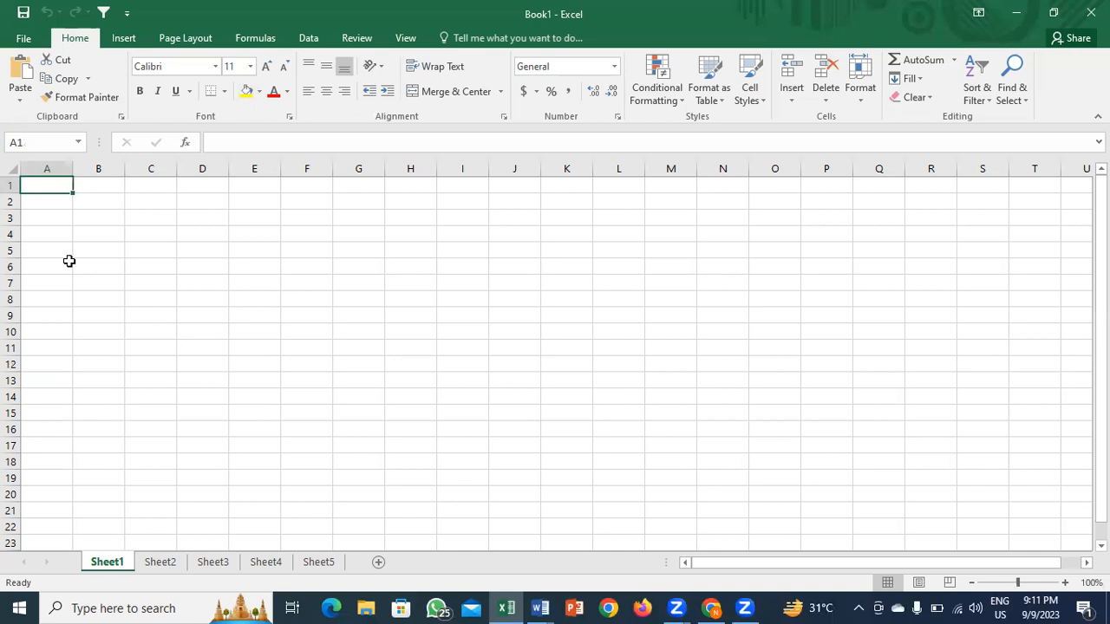
{"action": "key", "text": "ctrl+Down"}
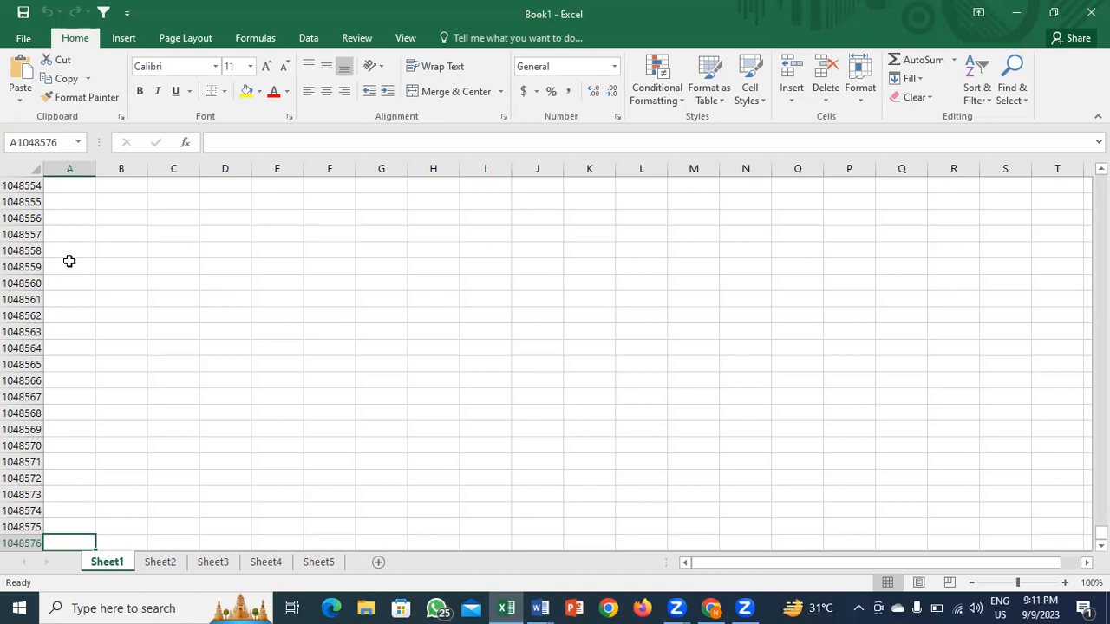
{"action": "key", "text": "ctrl+Up"}
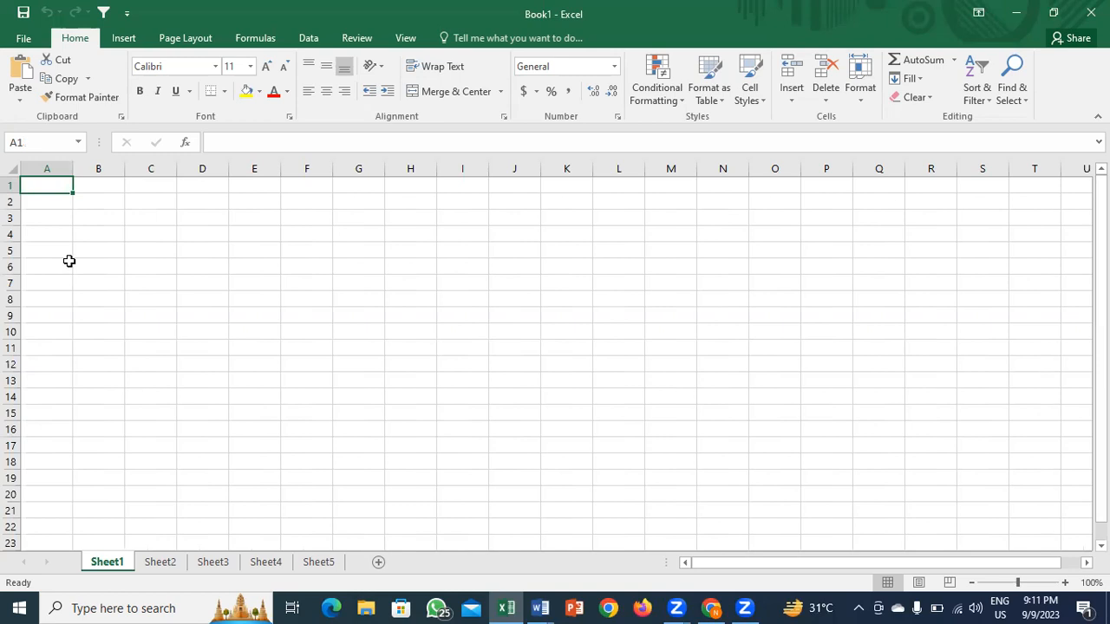
Step: Enter 1234 in E5, bold it and undo the bold, then move the selection to E6
{"action": "left_click", "coordinate": [144, 92]}
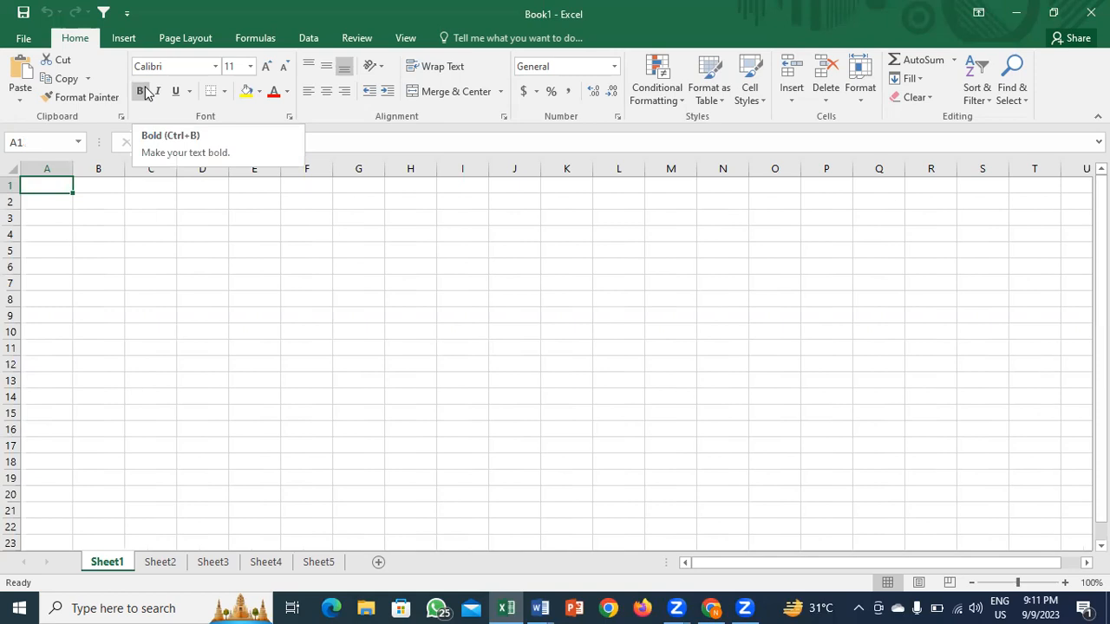
{"action": "left_click", "coordinate": [271, 252]}
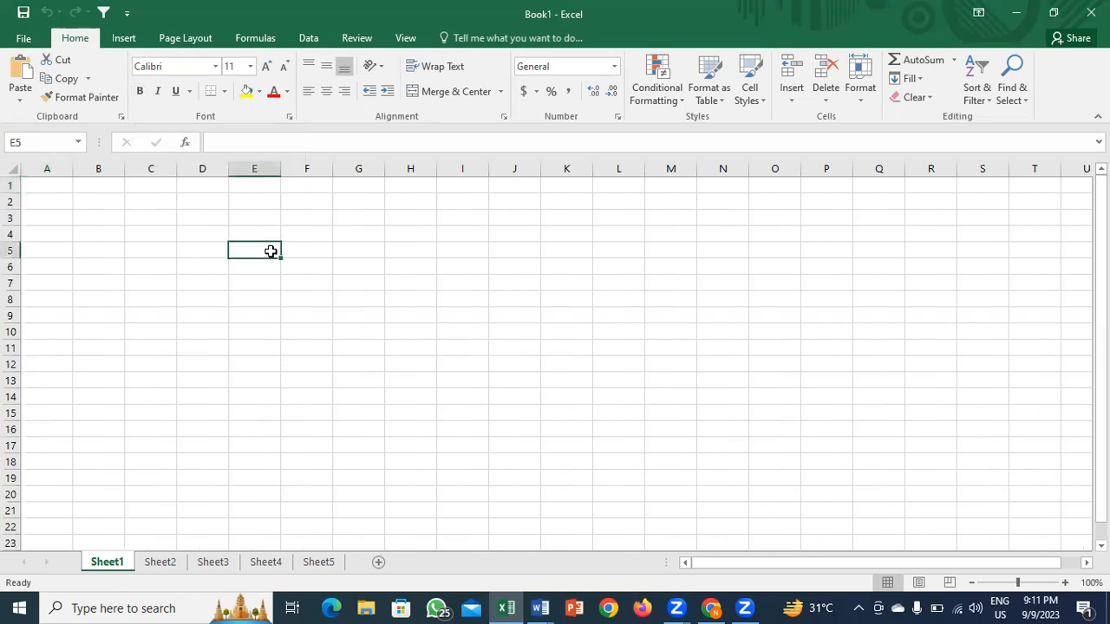
{"action": "type", "text": "1234"}
{"action": "left_click", "coordinate": [270, 251]}
{"action": "key", "text": "ctrl+b"}
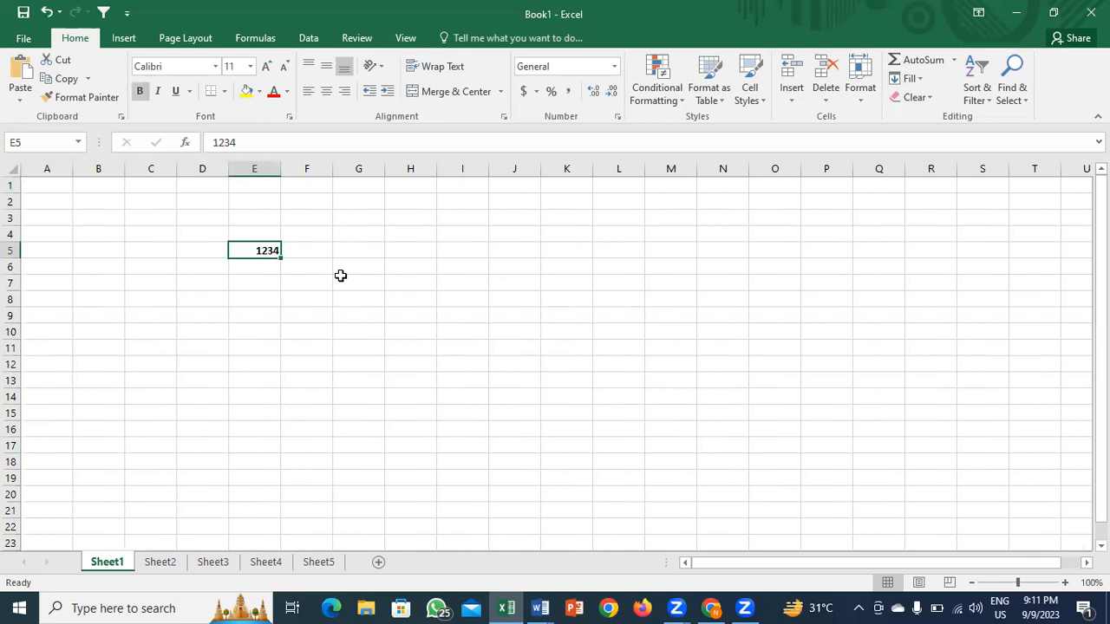
{"action": "key", "text": "ctrl+z"}
{"action": "left_click", "coordinate": [256, 272]}
{"action": "key", "text": "Up"}
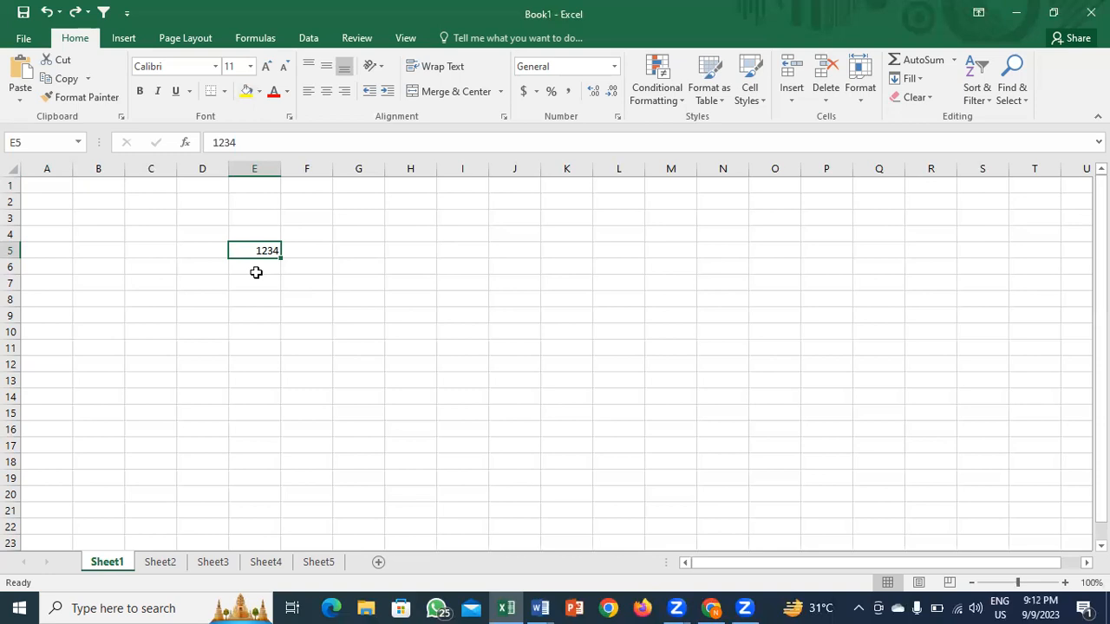
{"action": "left_click", "coordinate": [284, 266]}
{"action": "key", "text": "Left"}
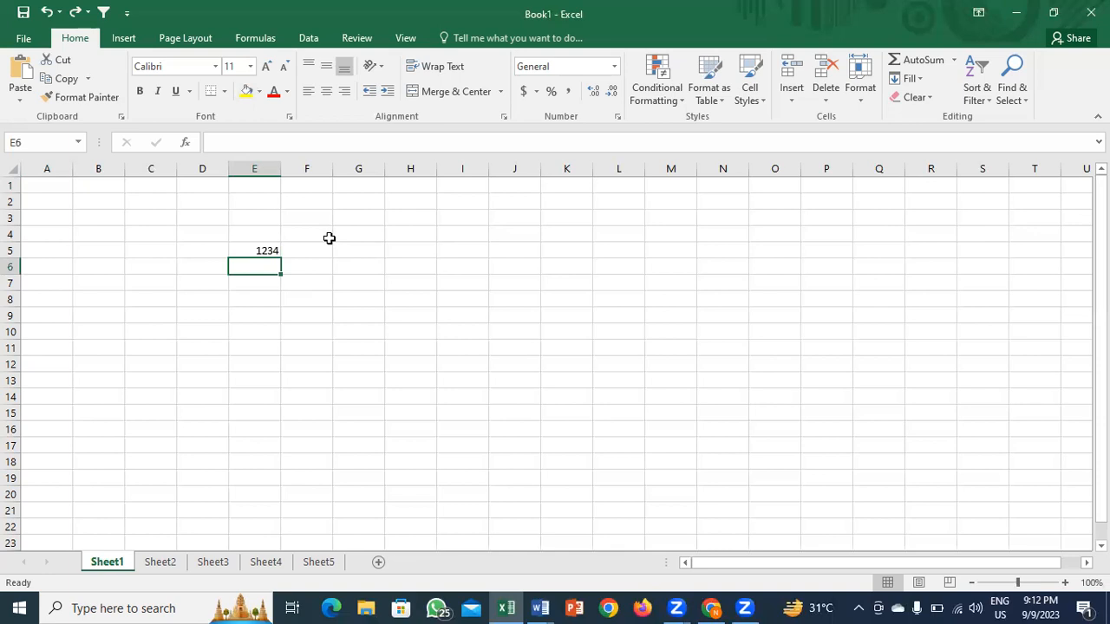
Step: Turn on bold for E6 with the Alt, H, 1 KeyTips and enter DFGHJ there
{"action": "key", "text": "alt"}
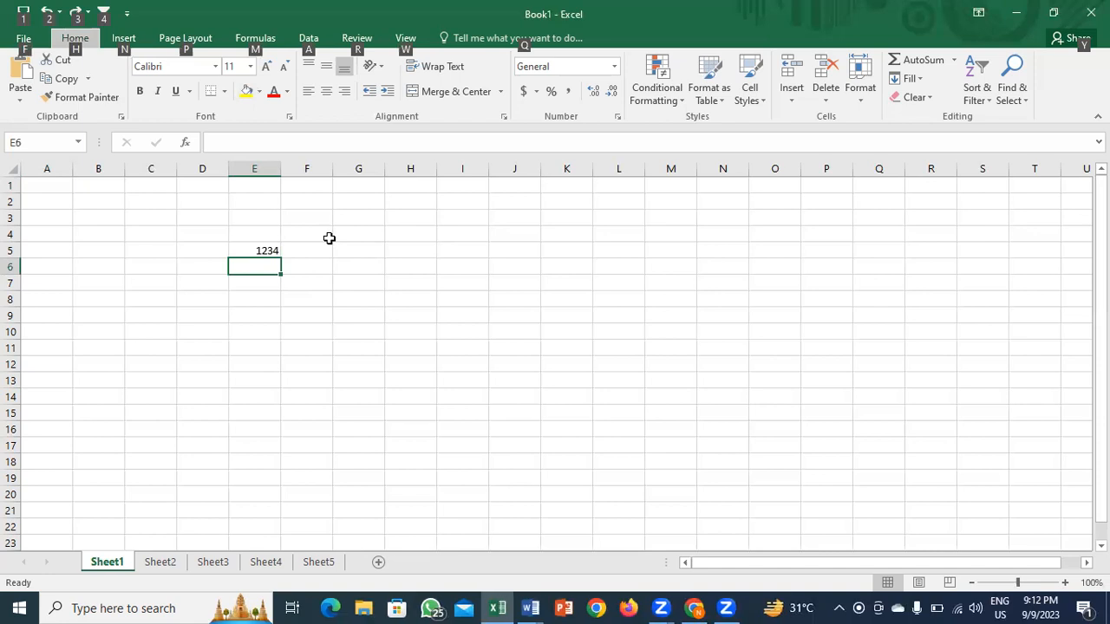
{"action": "key", "text": "alt"}
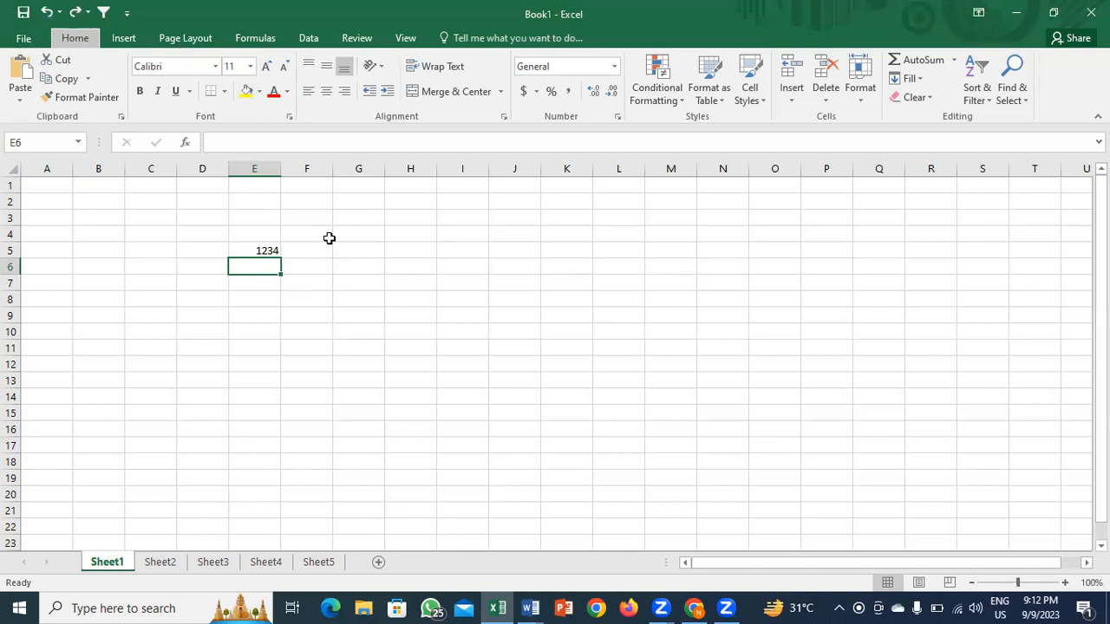
{"action": "key", "text": "alt+h"}
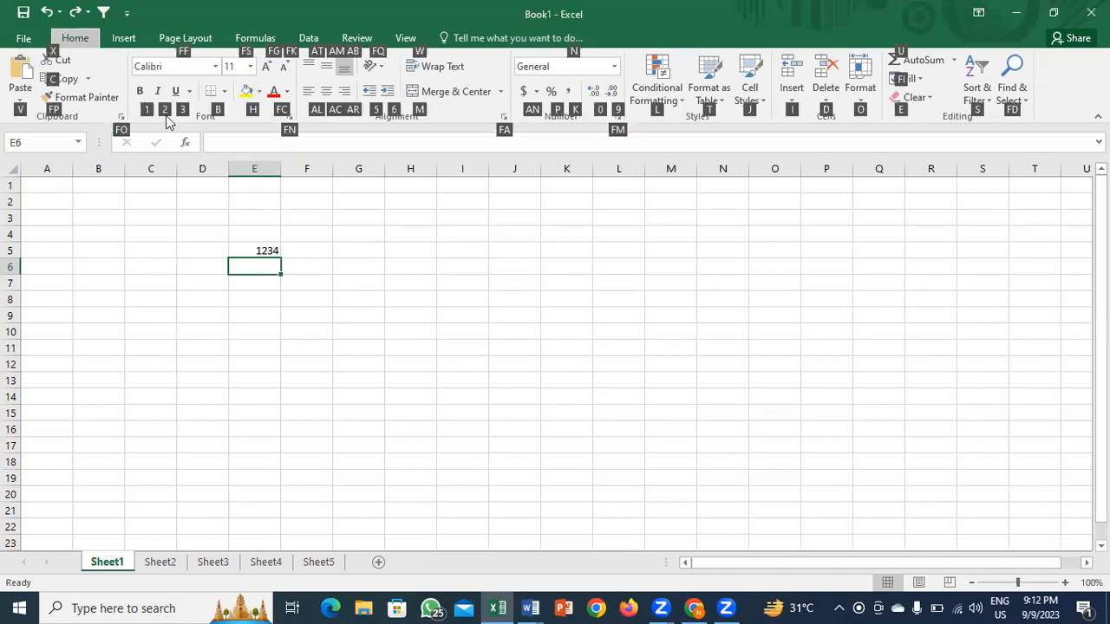
{"action": "key", "text": "1"}
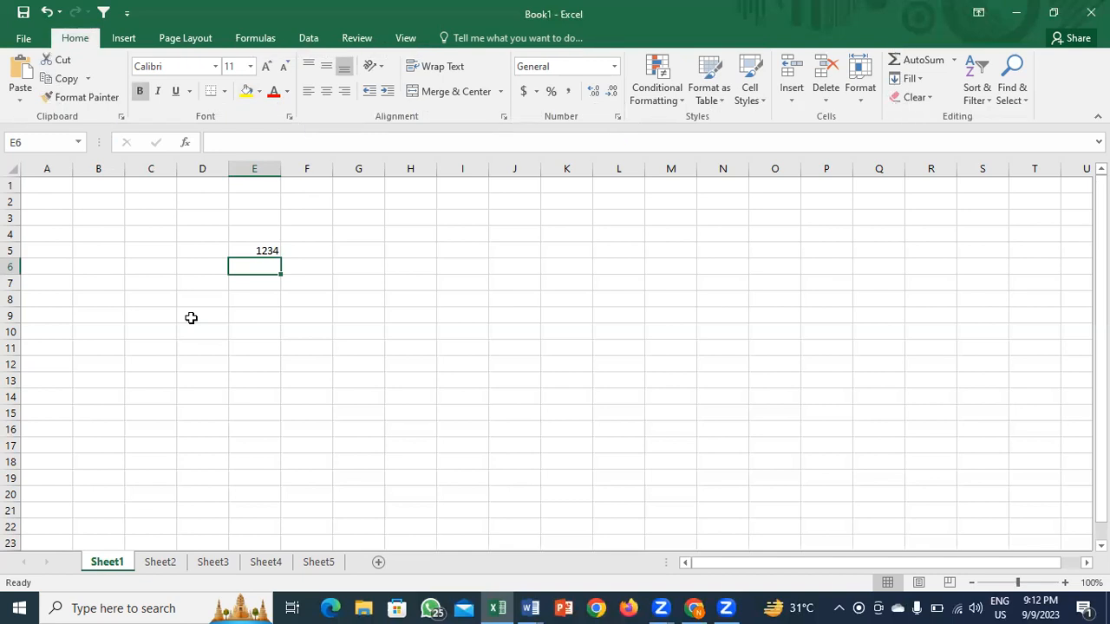
{"action": "type", "text": "DFGHJ"}
{"action": "key", "text": "Return"}
Step: Return to E6 with the arrow keys and delete DFGHJ, ending at D5
{"action": "key", "text": "Up"}
{"action": "key", "text": "Up"}
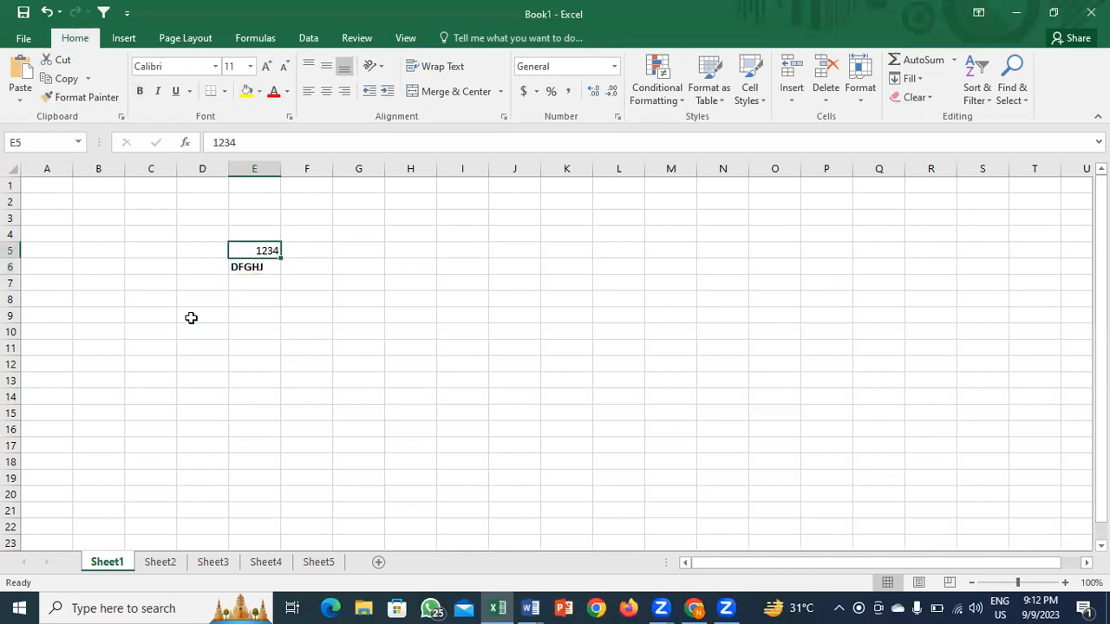
{"action": "key", "text": "Left"}
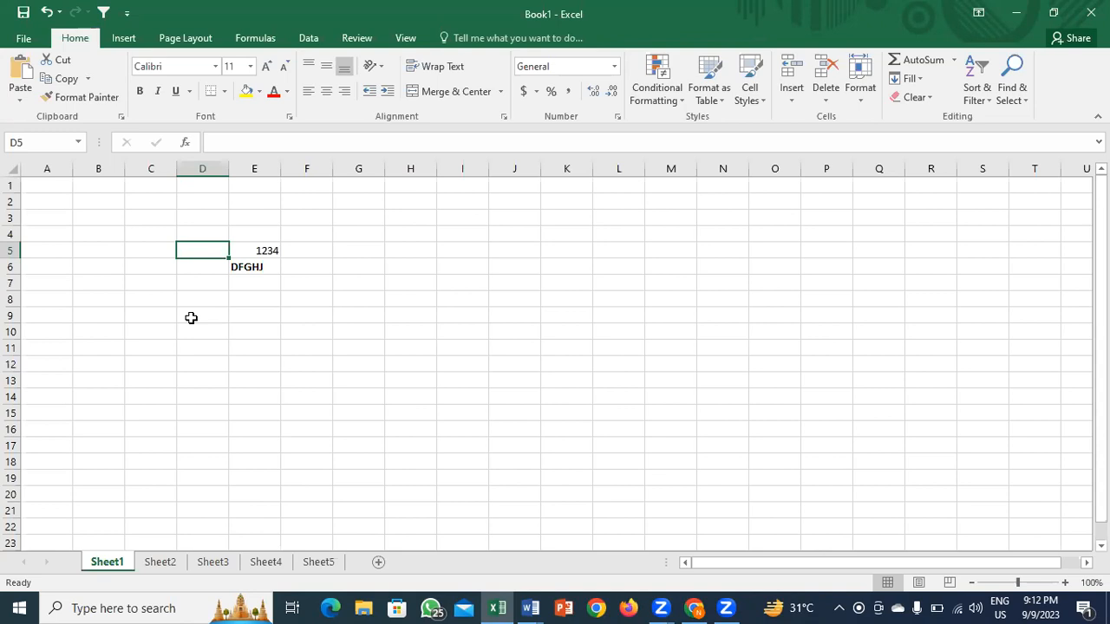
{"action": "key", "text": "Down"}
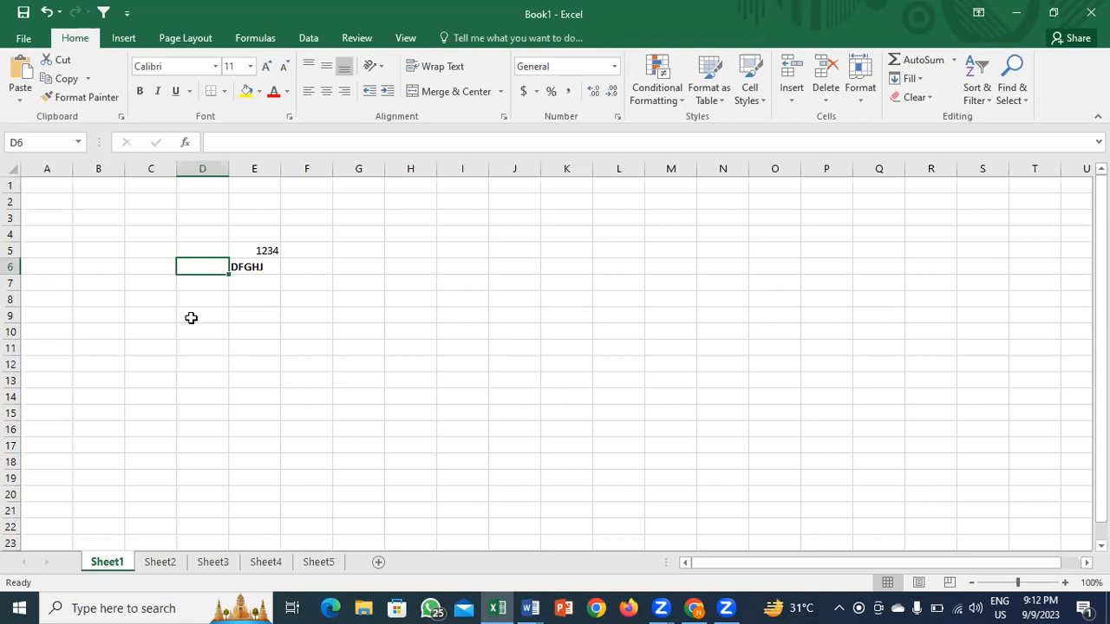
{"action": "key", "text": "Right"}
{"action": "key", "text": "Delete"}
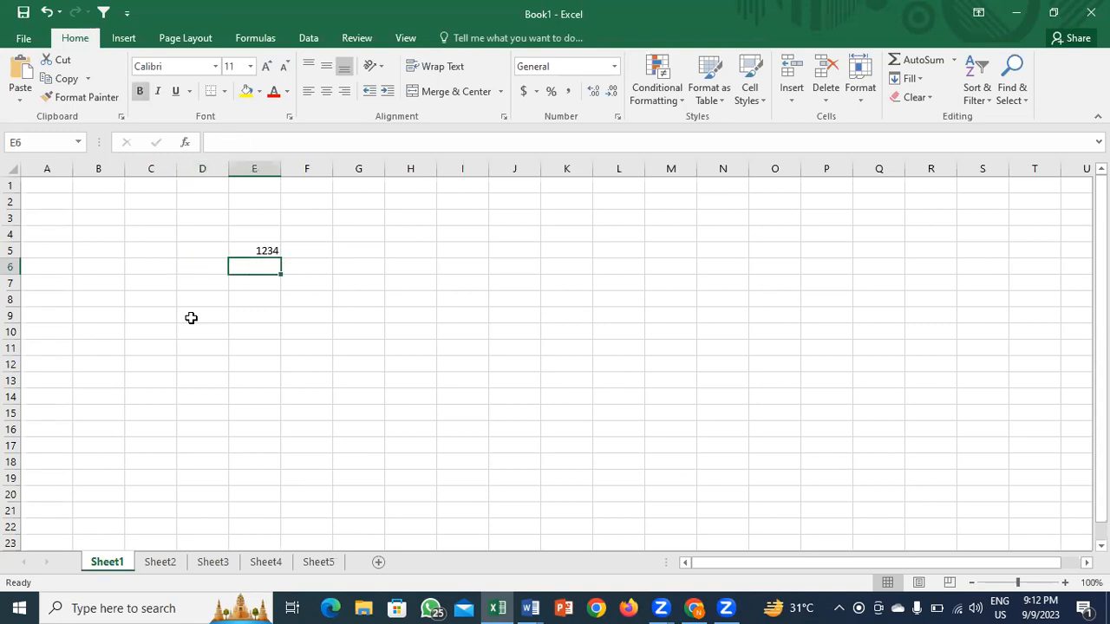
{"action": "key", "text": "Up"}
{"action": "key", "text": "Left"}
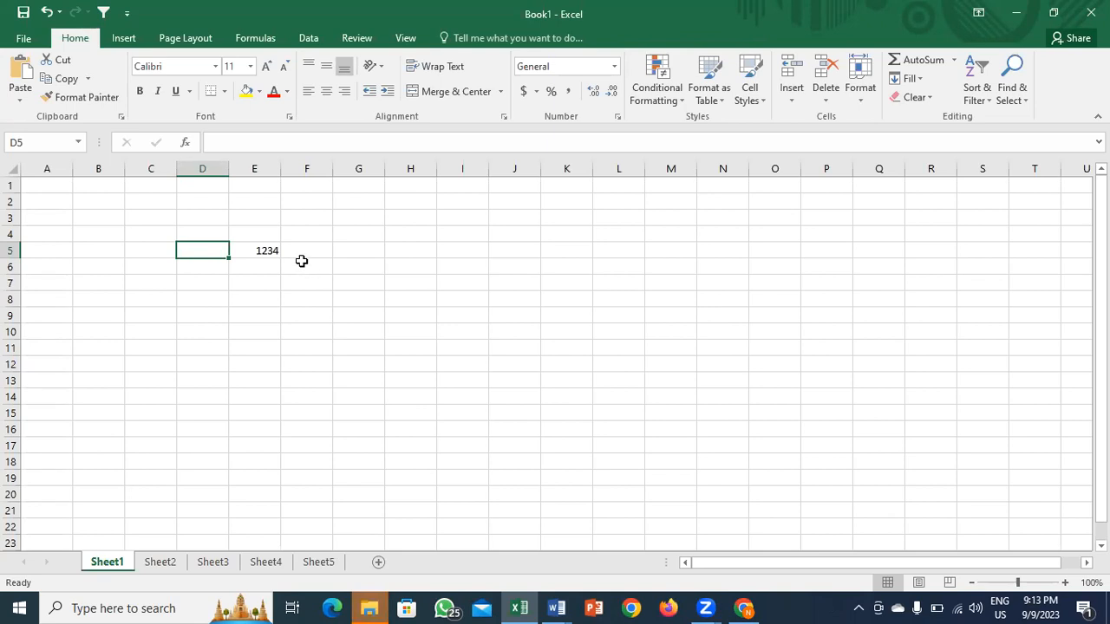
Step: Show and hide the ribbon KeyTips, view the Home tab hints, back out, and select D7
{"action": "key", "text": "alt"}
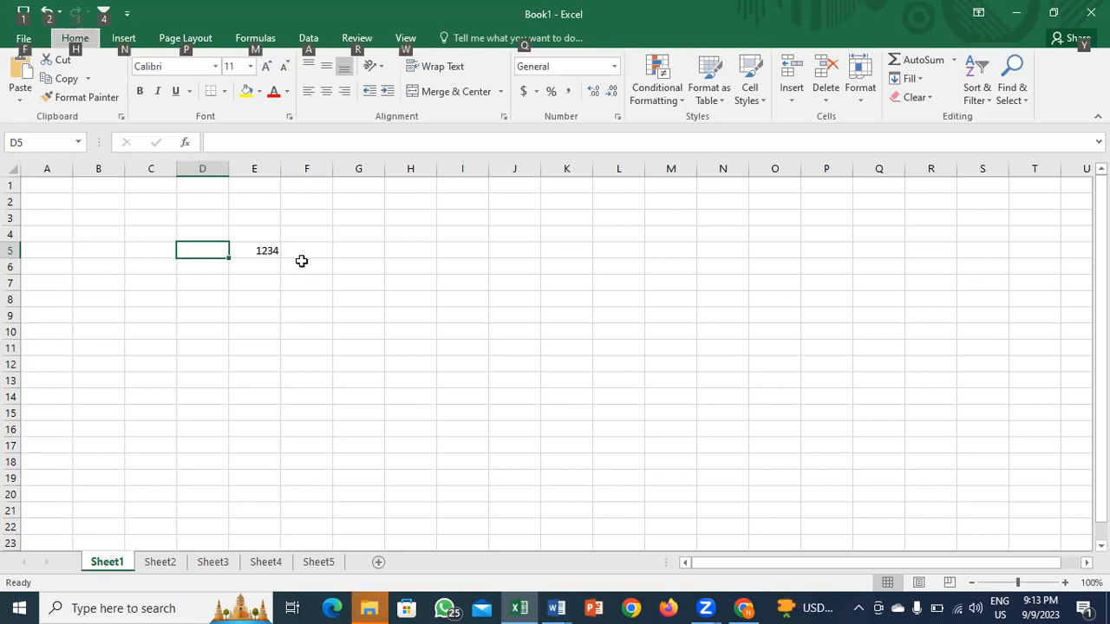
{"action": "key", "text": "alt"}
{"action": "key", "text": "alt+h"}
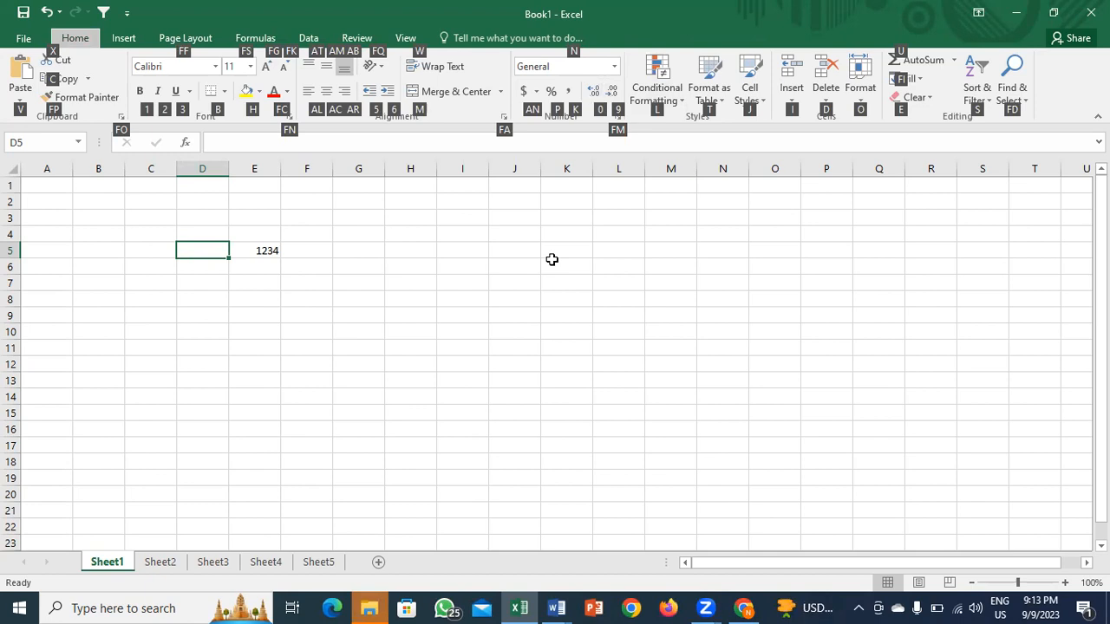
{"action": "key", "text": "Escape"}
{"action": "key", "text": "Escape"}
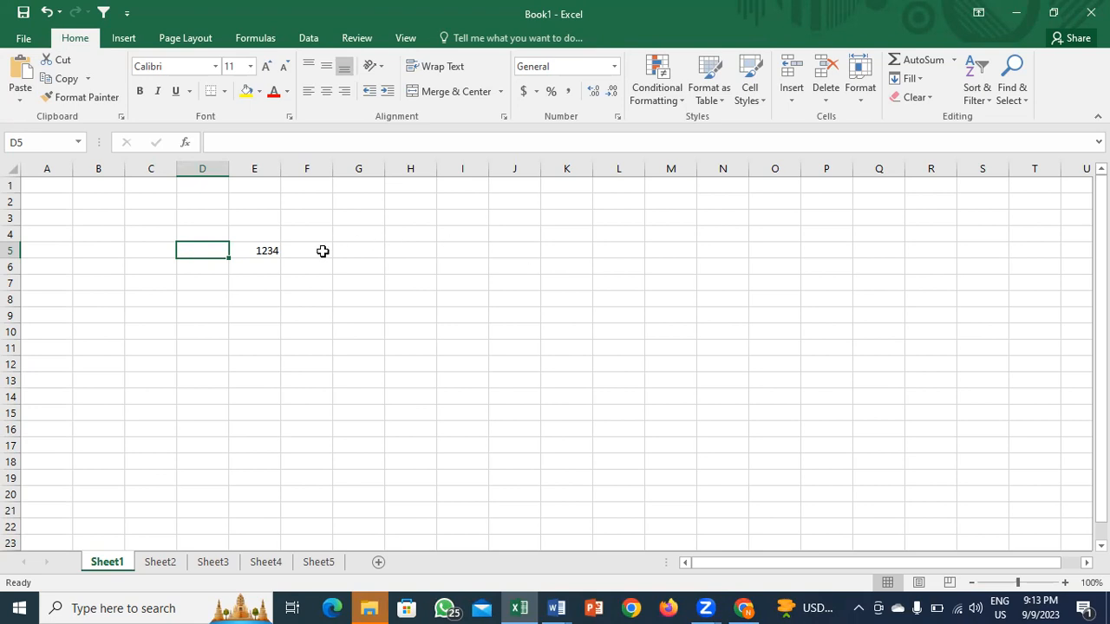
{"action": "left_click", "coordinate": [225, 282]}
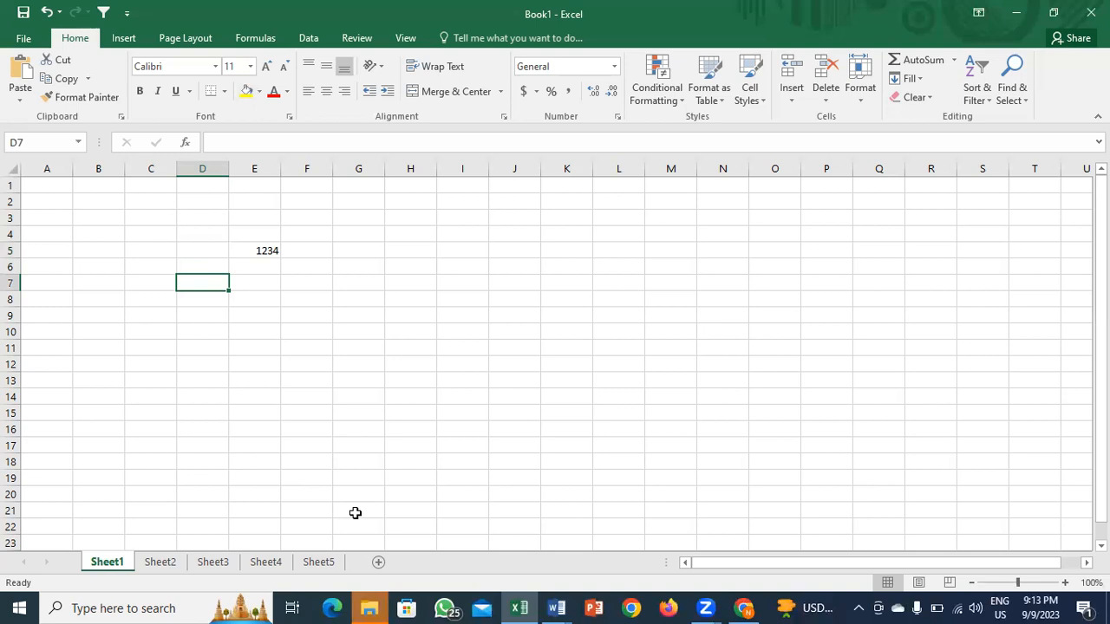
Step: Open Excel Options from the File backstage, cancel without changes, then select K16
{"action": "left_click", "coordinate": [23, 39]}
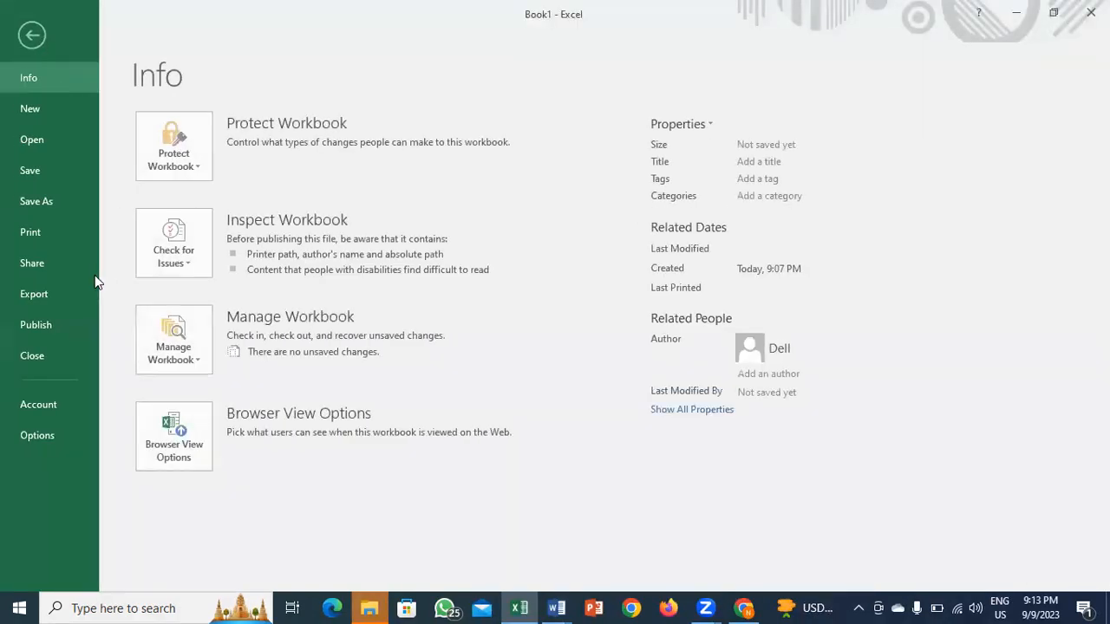
{"action": "left_click", "coordinate": [38, 436]}
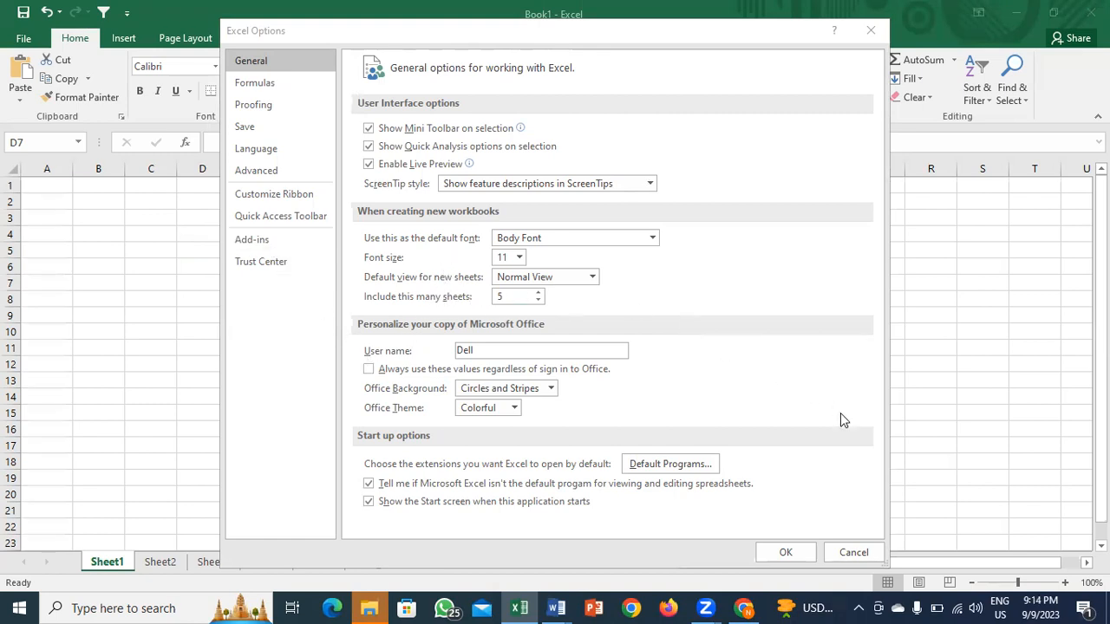
{"action": "left_click", "coordinate": [843, 550]}
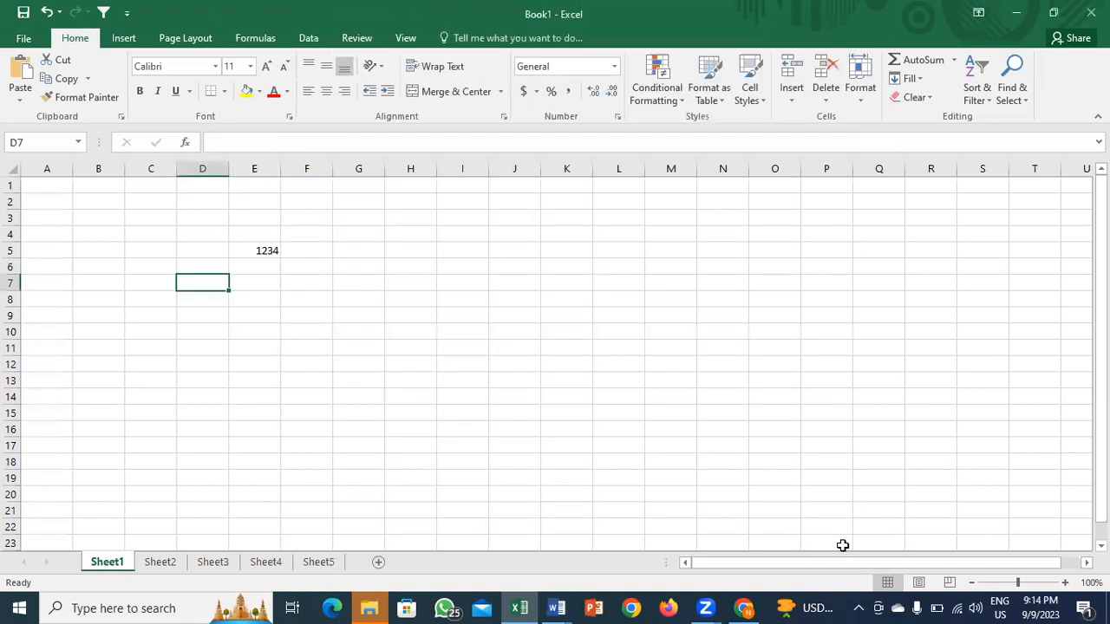
{"action": "left_click", "coordinate": [575, 436]}
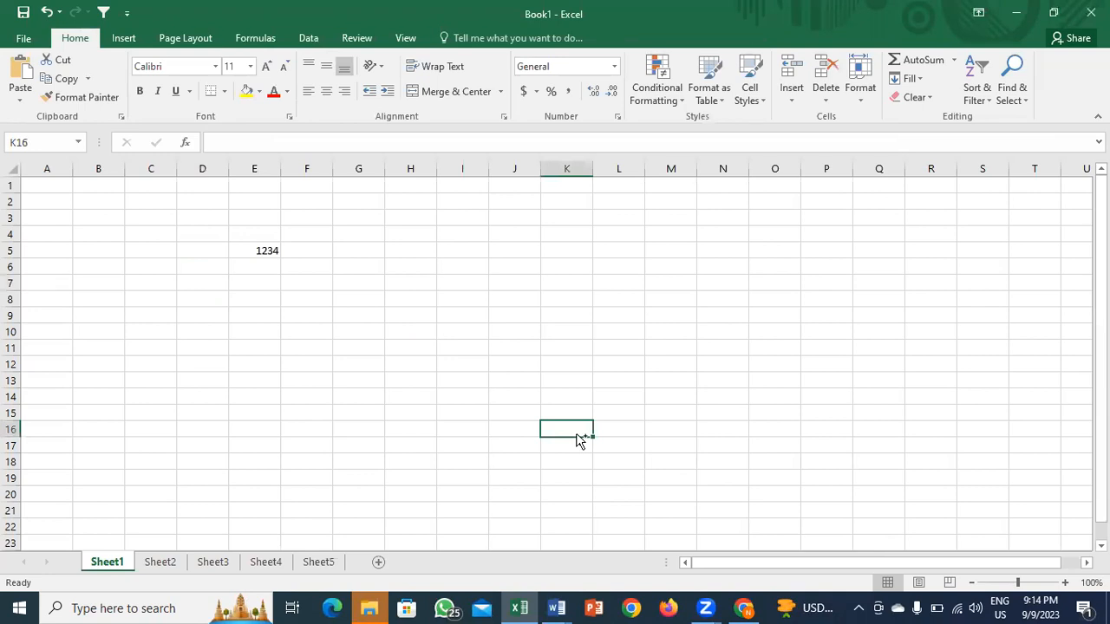
Step: Create new workbook Book2 with CTRL+N typed into E6, then return to Book2 and select D7
{"action": "key", "text": "ctrl+n"}
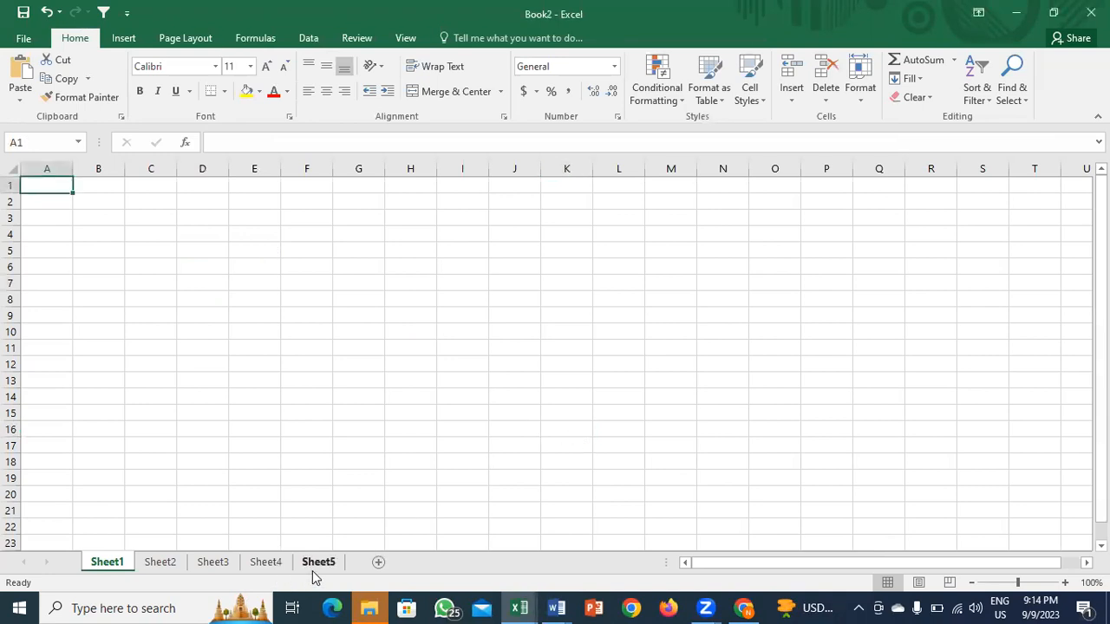
{"action": "left_click", "coordinate": [251, 260]}
{"action": "type", "text": "CTRL+N"}
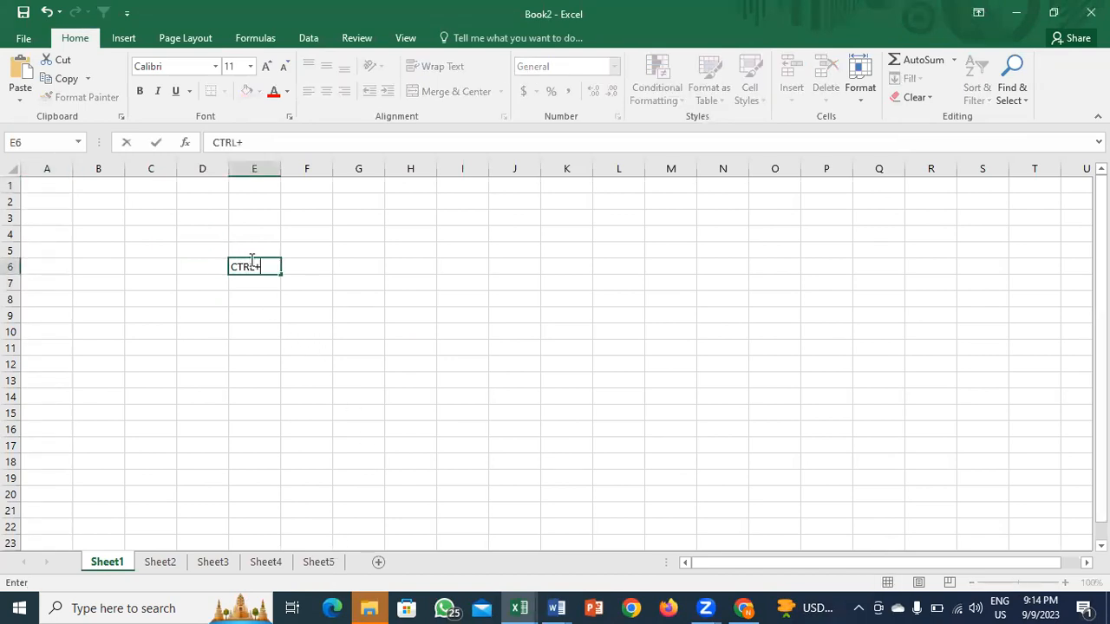
{"action": "key", "text": "Return"}
{"action": "left_click", "coordinate": [251, 261]}
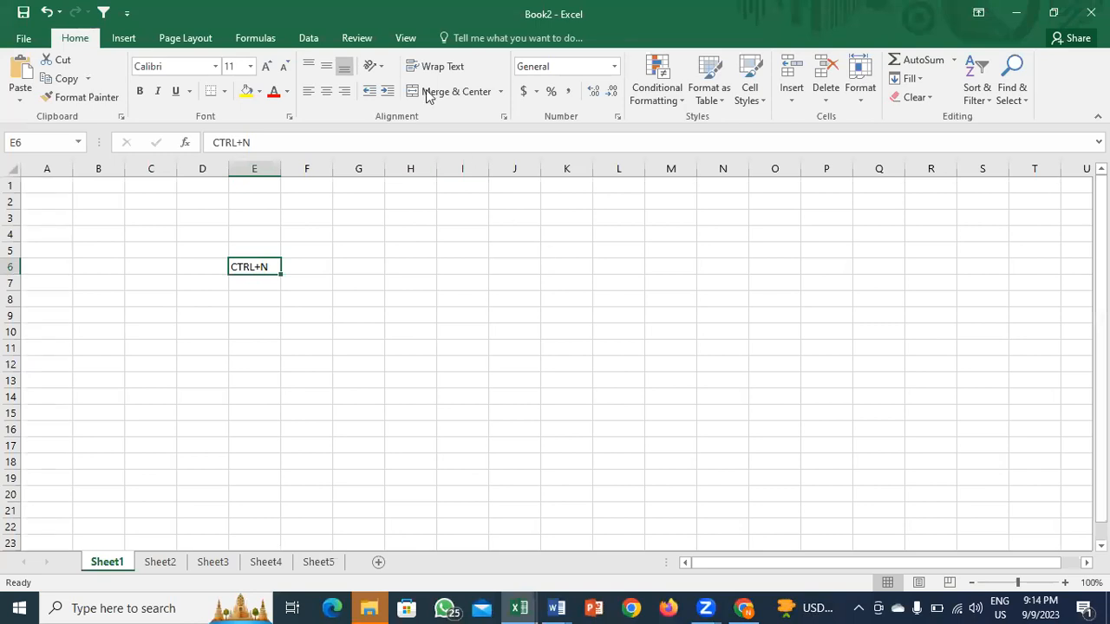
{"action": "key", "text": "ctrl+n"}
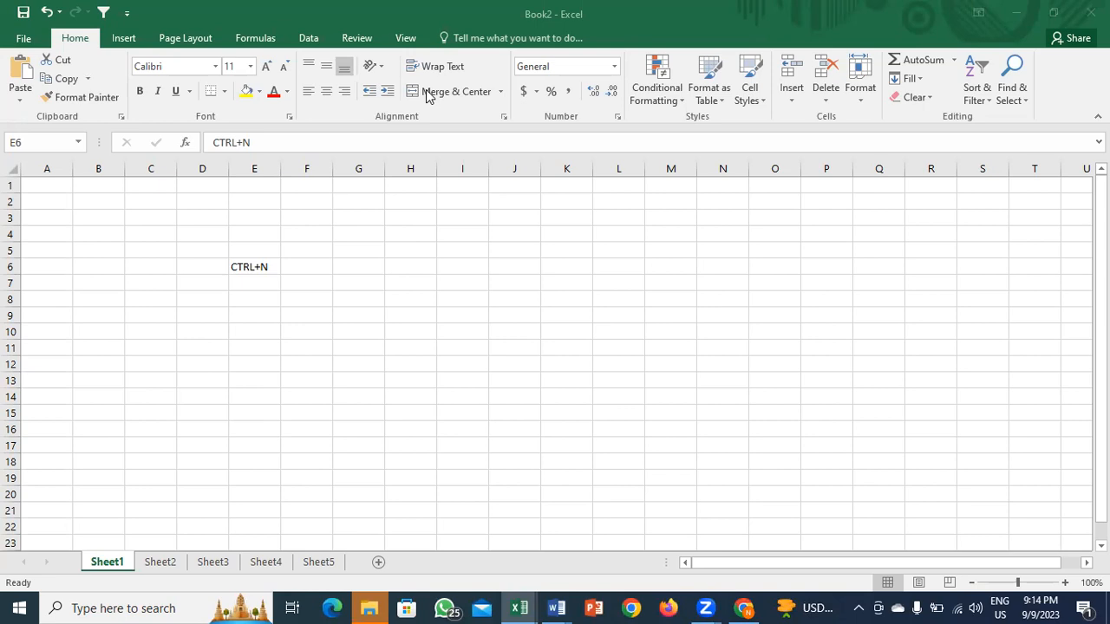
{"action": "left_click", "coordinate": [304, 302]}
{"action": "left_click", "coordinate": [222, 283]}
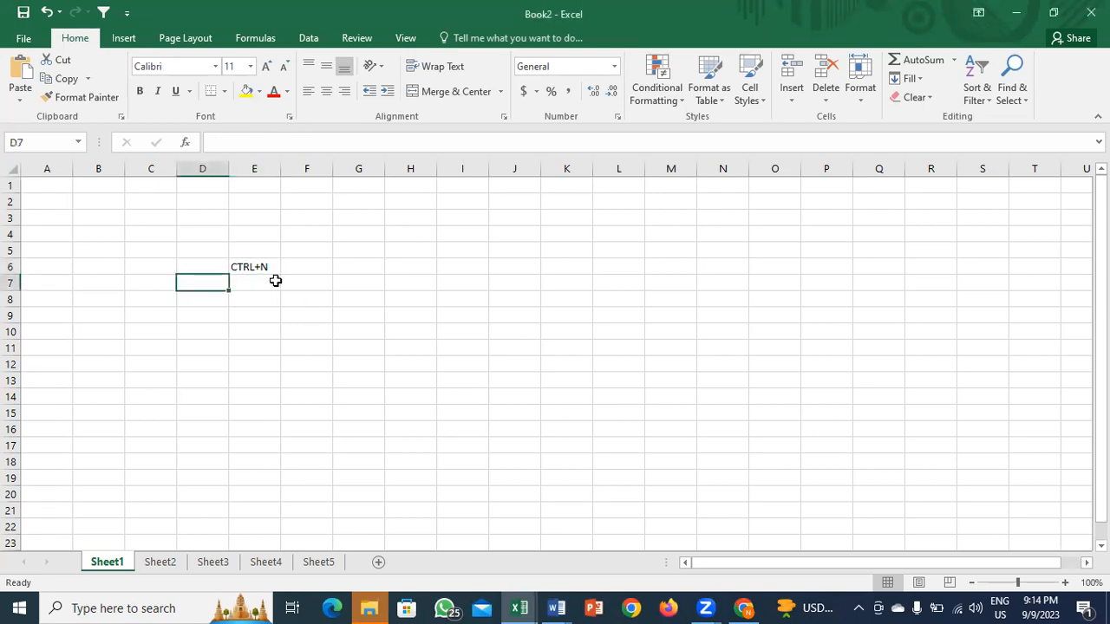
{"action": "left_click", "coordinate": [273, 280]}
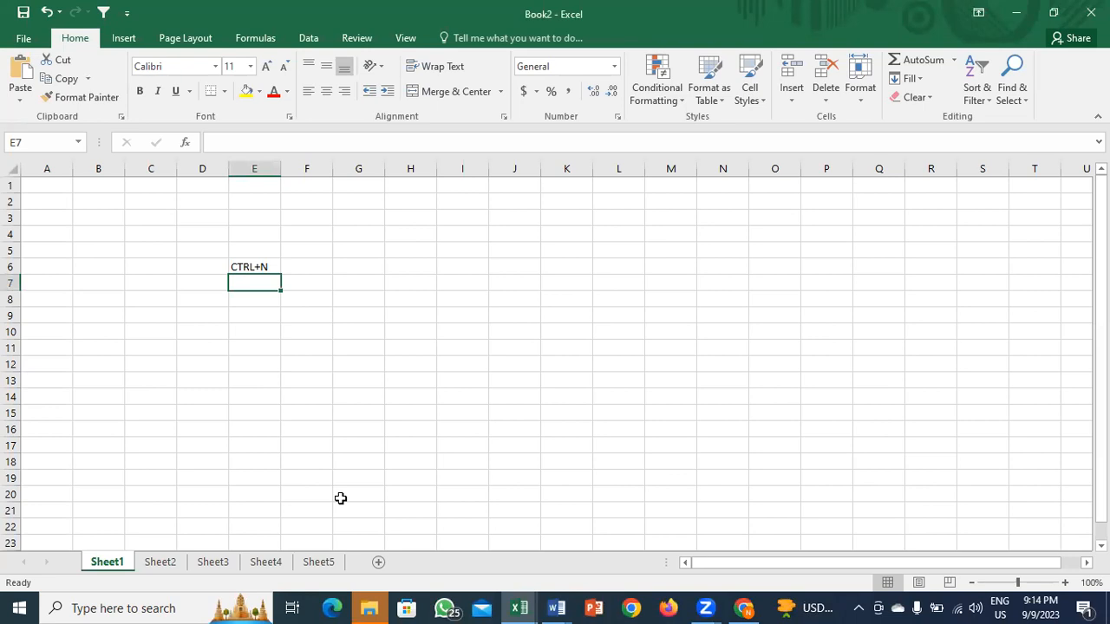
{"action": "left_click", "coordinate": [203, 563]}
{"action": "left_click", "coordinate": [281, 563]}
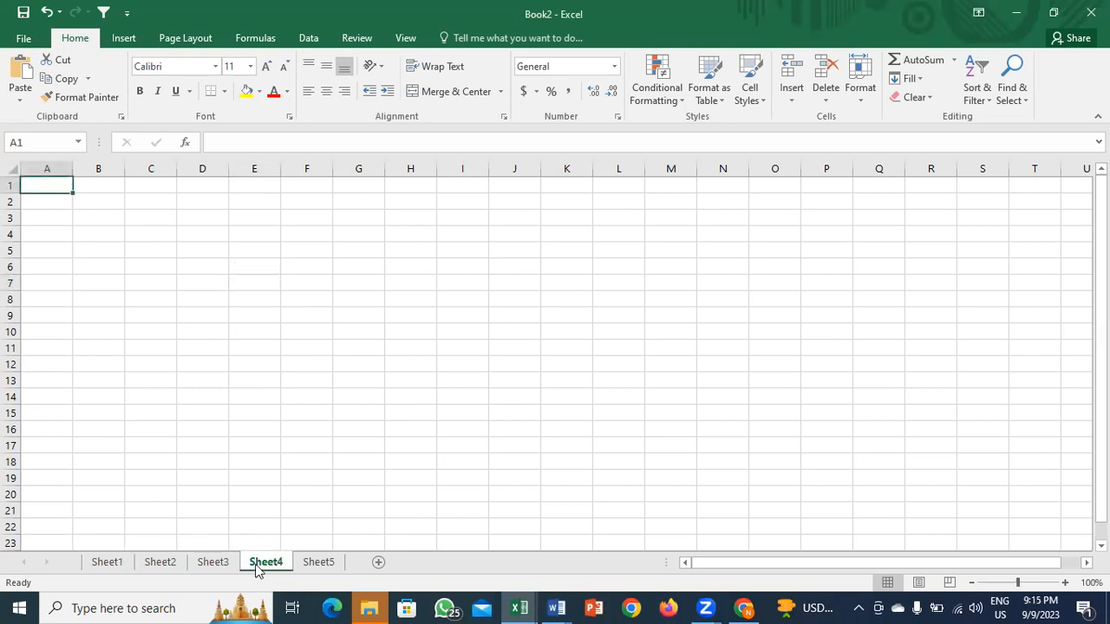
{"action": "left_click", "coordinate": [319, 565]}
{"action": "left_click", "coordinate": [106, 563]}
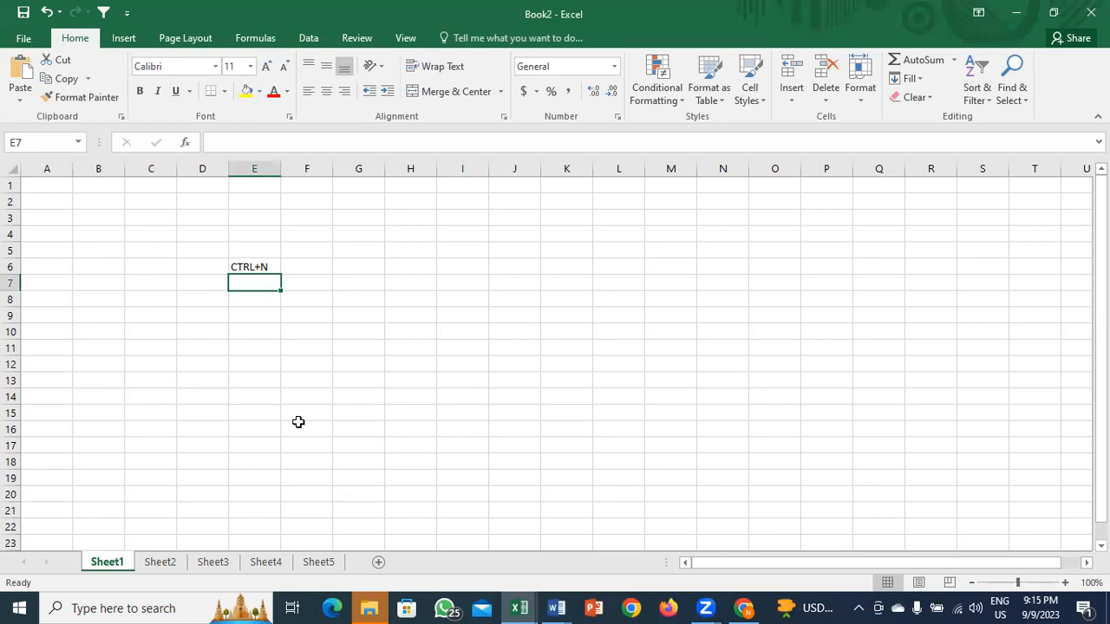
{"action": "key", "text": "ctrl+Page_Down"}
{"action": "key", "text": "ctrl+Page_Down"}
{"action": "key", "text": "ctrl+Page_Down"}
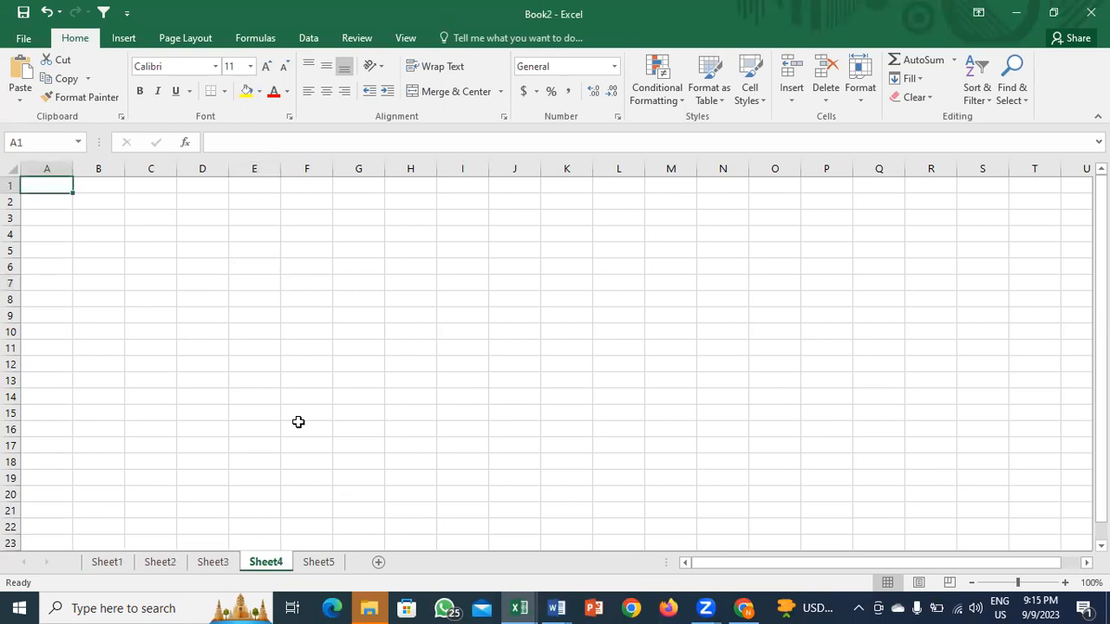
{"action": "key", "text": "ctrl+Page_Down"}
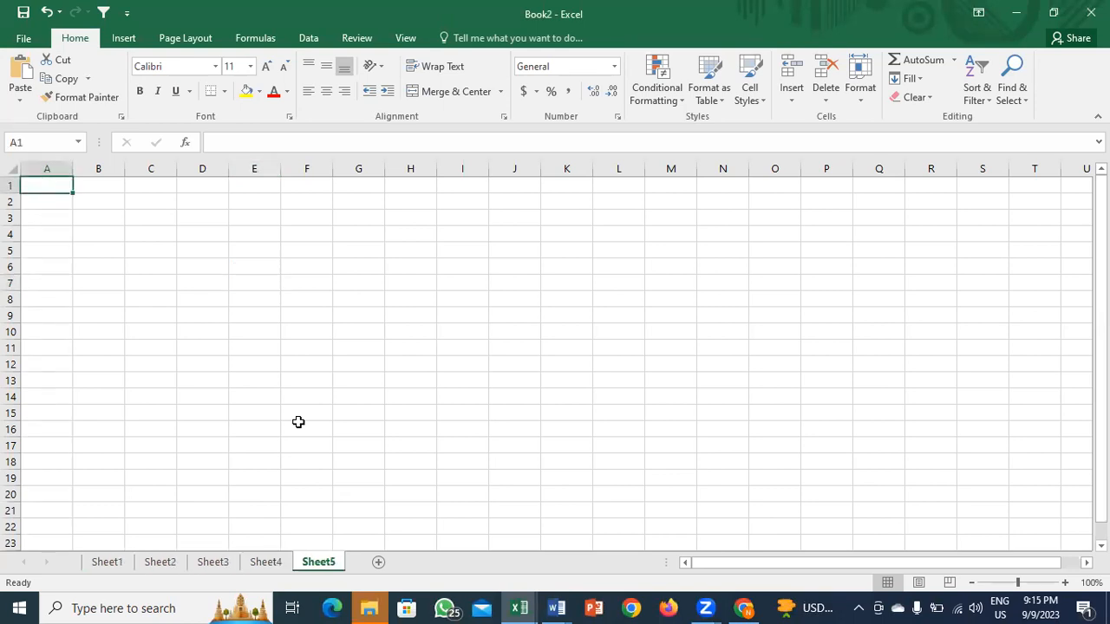
{"action": "key", "text": "ctrl+Page_Up"}
{"action": "key", "text": "ctrl+Page_Up"}
{"action": "key", "text": "ctrl+Page_Up"}
{"action": "key", "text": "ctrl+Page_Up"}
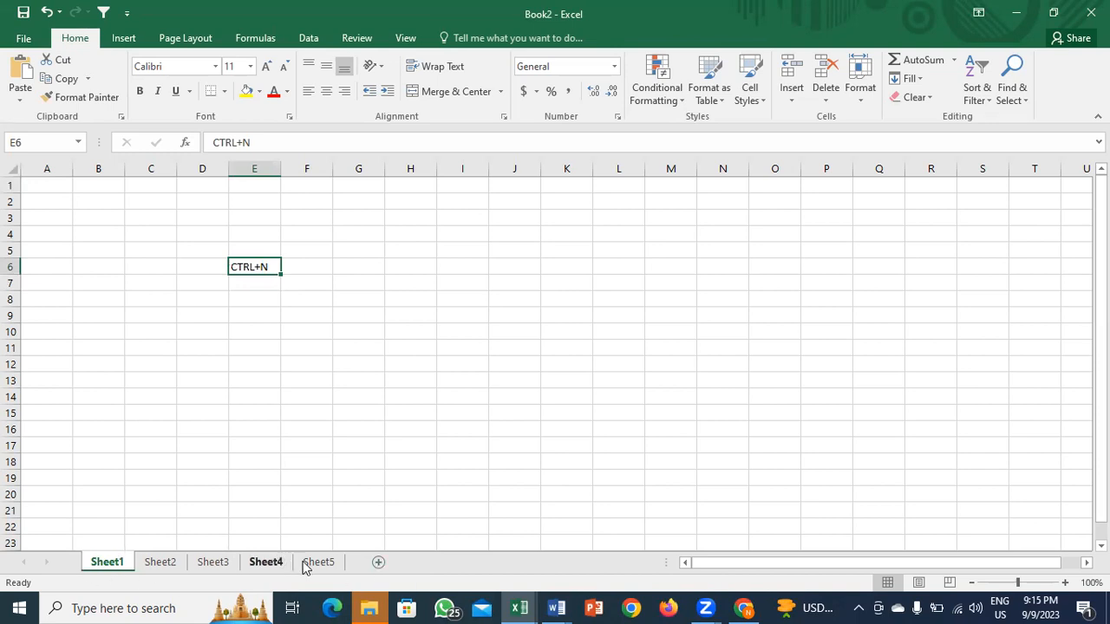
Step: Add Sheet6 with the new-sheet button and Sheet7 with Shift+F11, returning to Sheet1 each time
{"action": "left_click", "coordinate": [376, 565]}
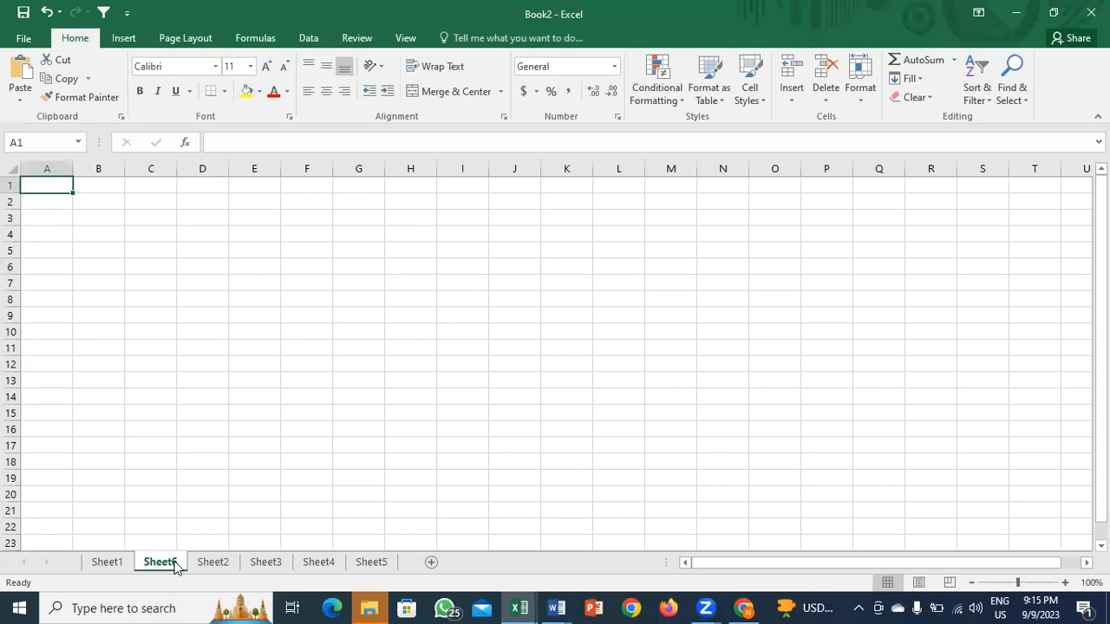
{"action": "left_click", "coordinate": [119, 565]}
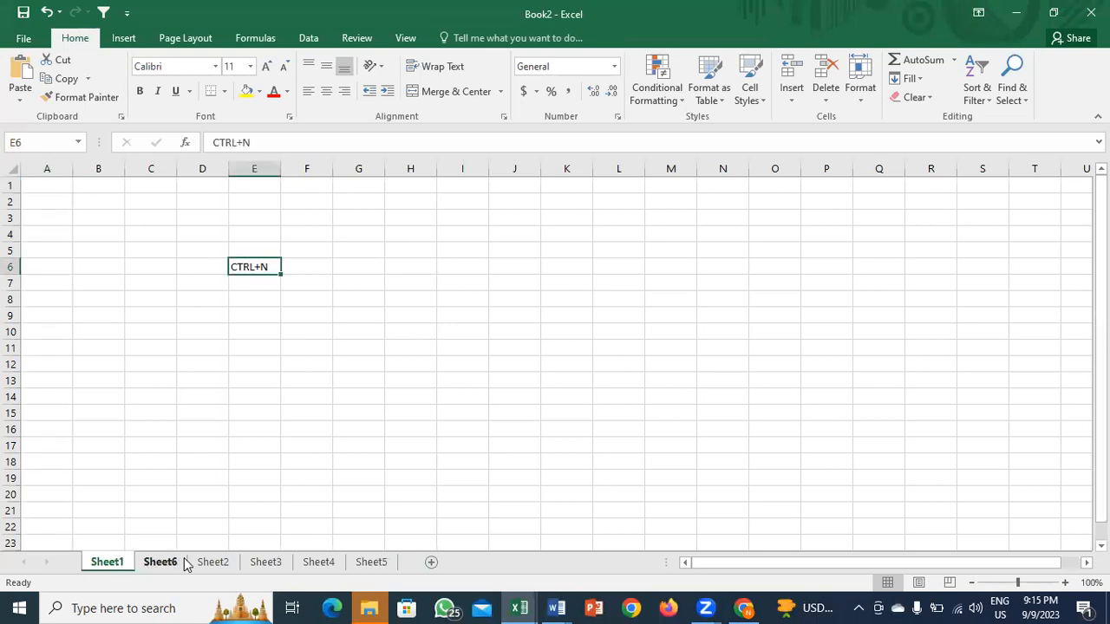
{"action": "left_click", "coordinate": [362, 563]}
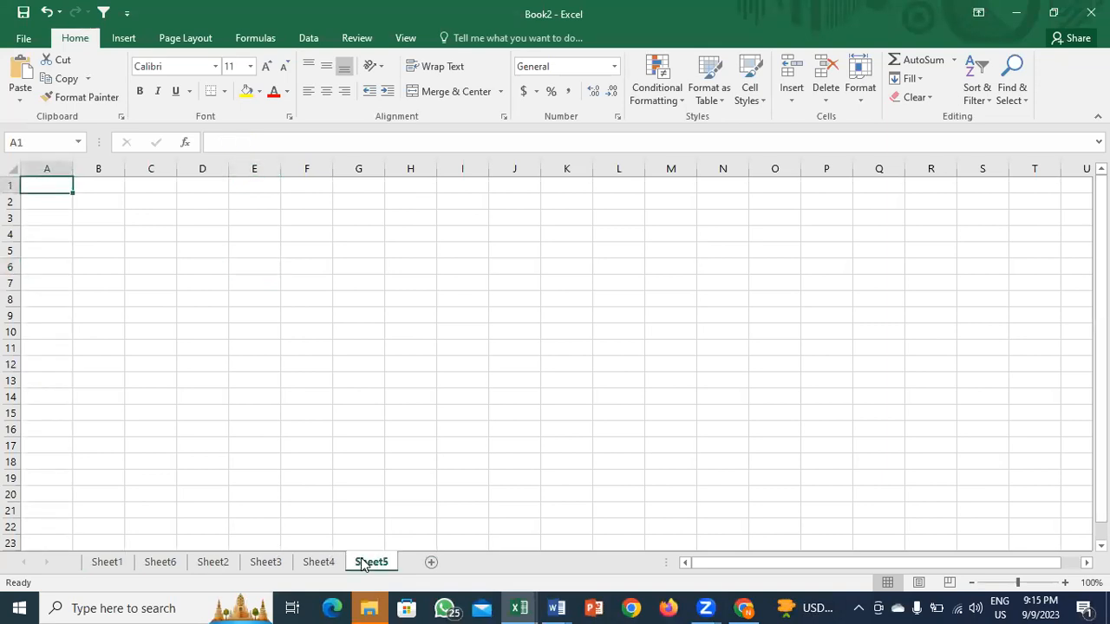
{"action": "left_click", "coordinate": [105, 562]}
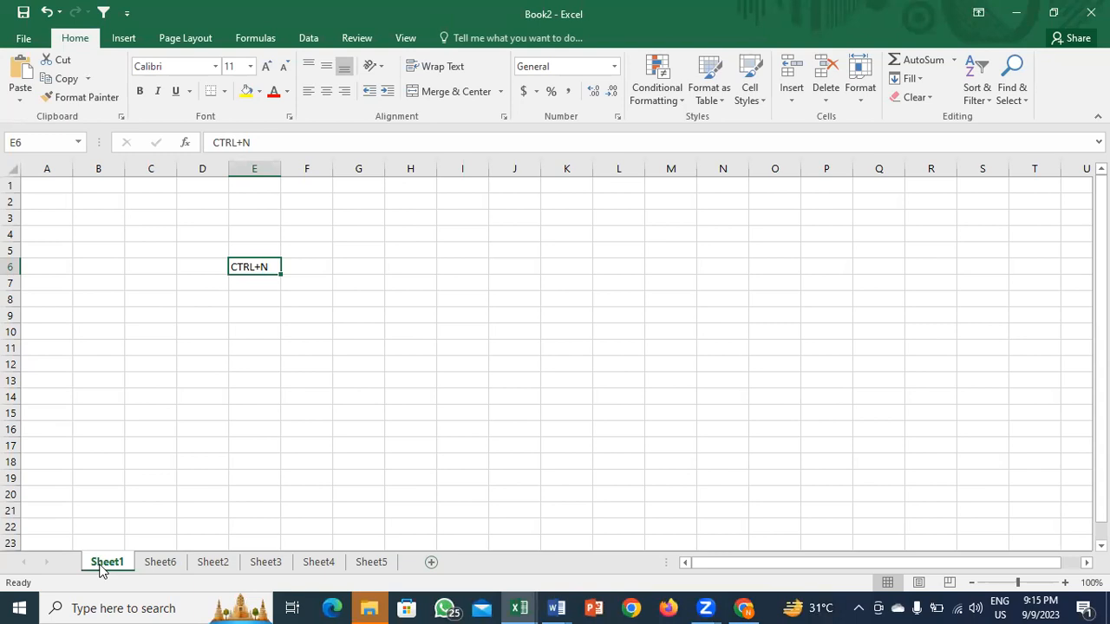
{"action": "left_click", "coordinate": [198, 403]}
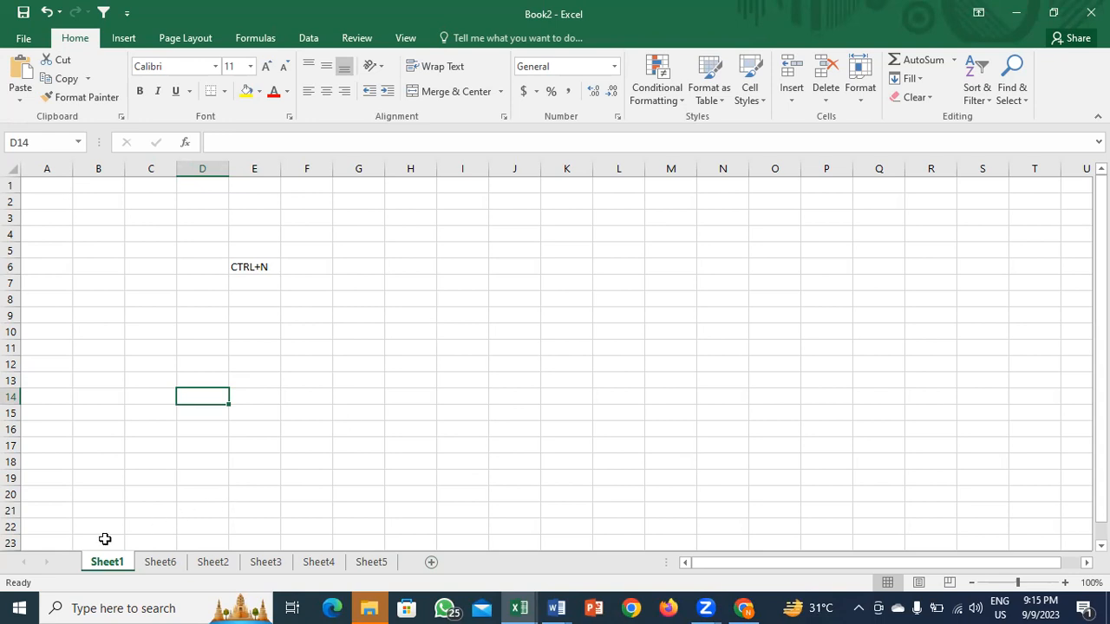
{"action": "key", "text": "shift+F11"}
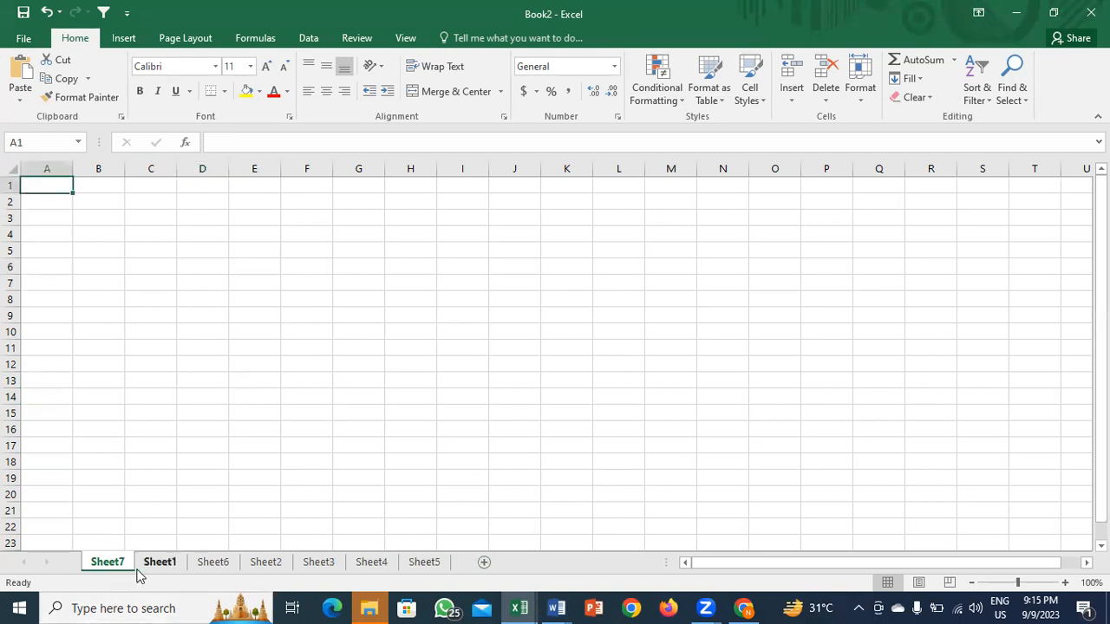
{"action": "left_click", "coordinate": [138, 568]}
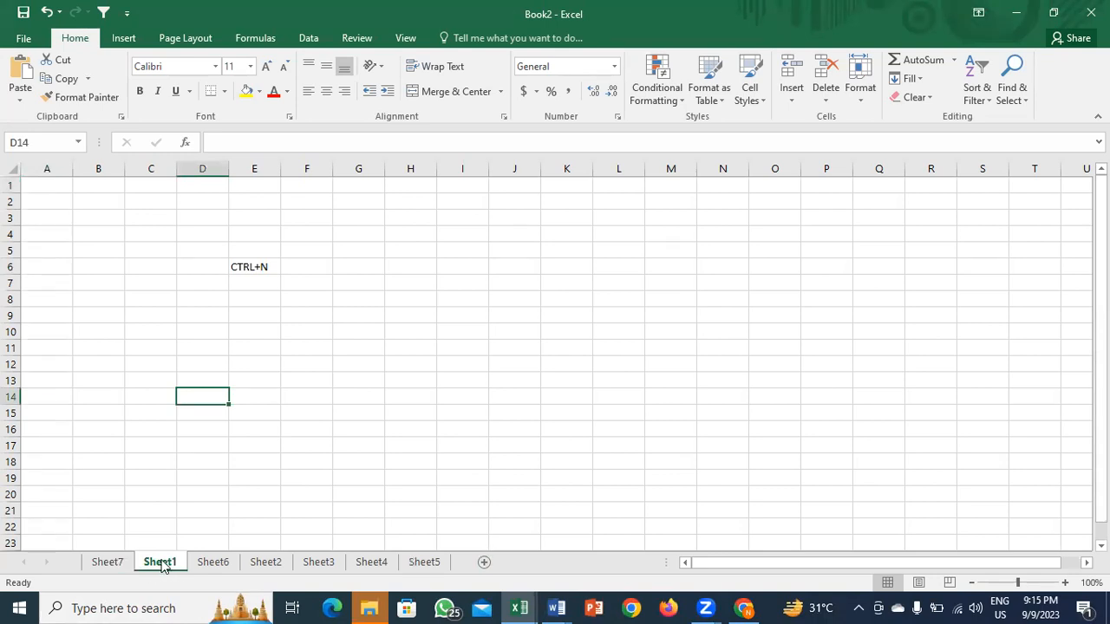
Step: Dismiss the Sheet1 tab menu and enter the value 3 in D9
{"action": "right_click", "coordinate": [163, 566]}
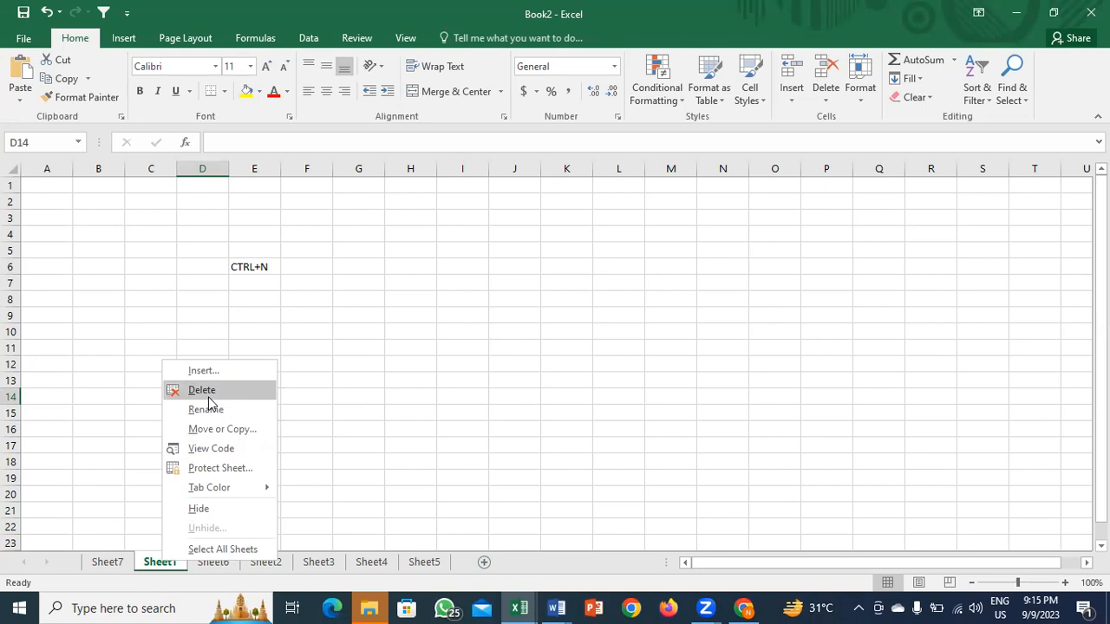
{"action": "left_click", "coordinate": [353, 384]}
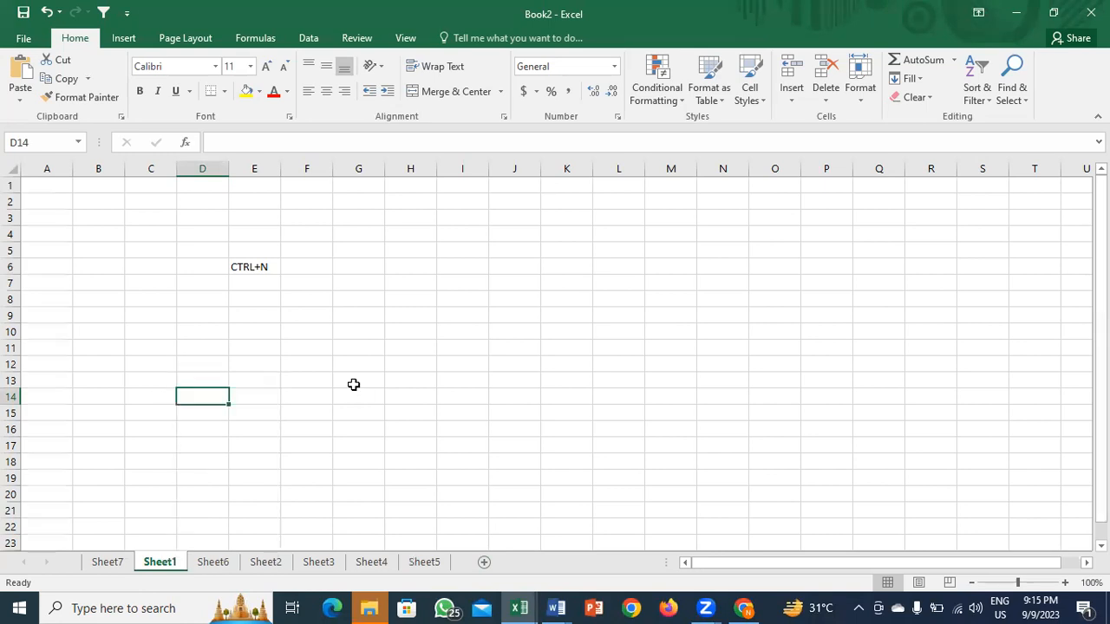
{"action": "left_click", "coordinate": [214, 310]}
{"action": "type", "text": "3"}
{"action": "key", "text": "Return"}
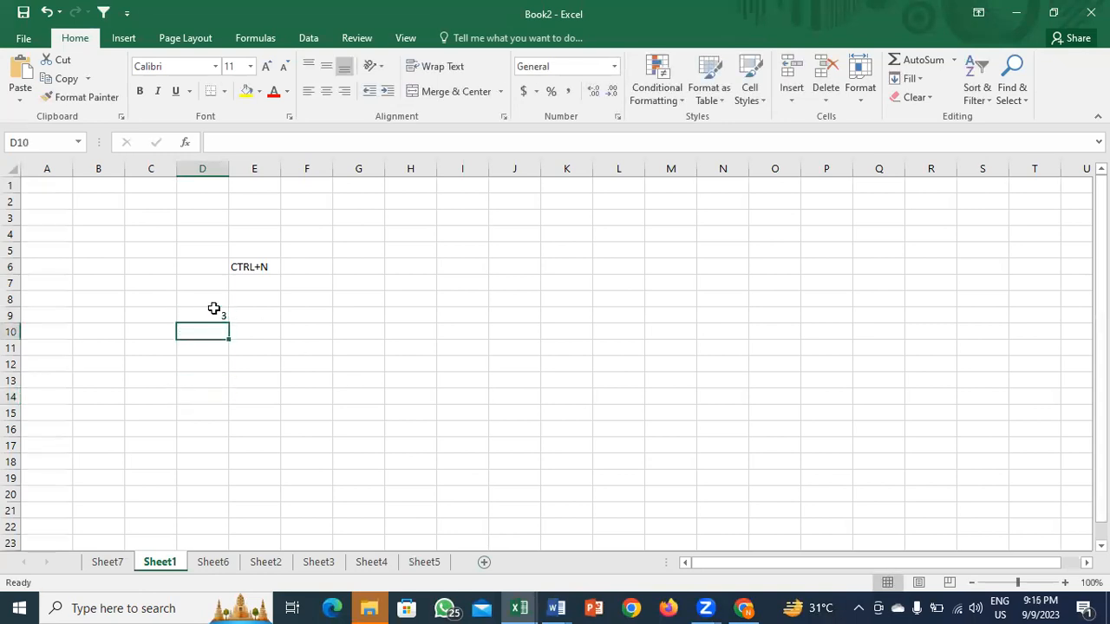
{"action": "left_click", "coordinate": [226, 318]}
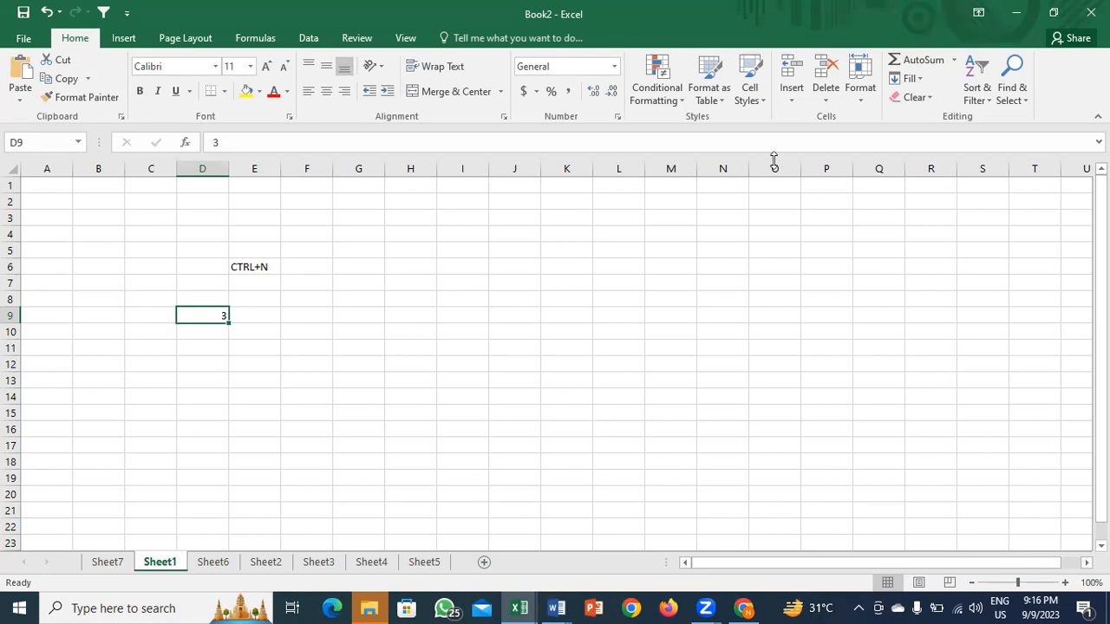
Step: Switch windows with Alt+Tab, then come back to Sheet1 and select F9 and E9
{"action": "left_click", "coordinate": [1003, 8]}
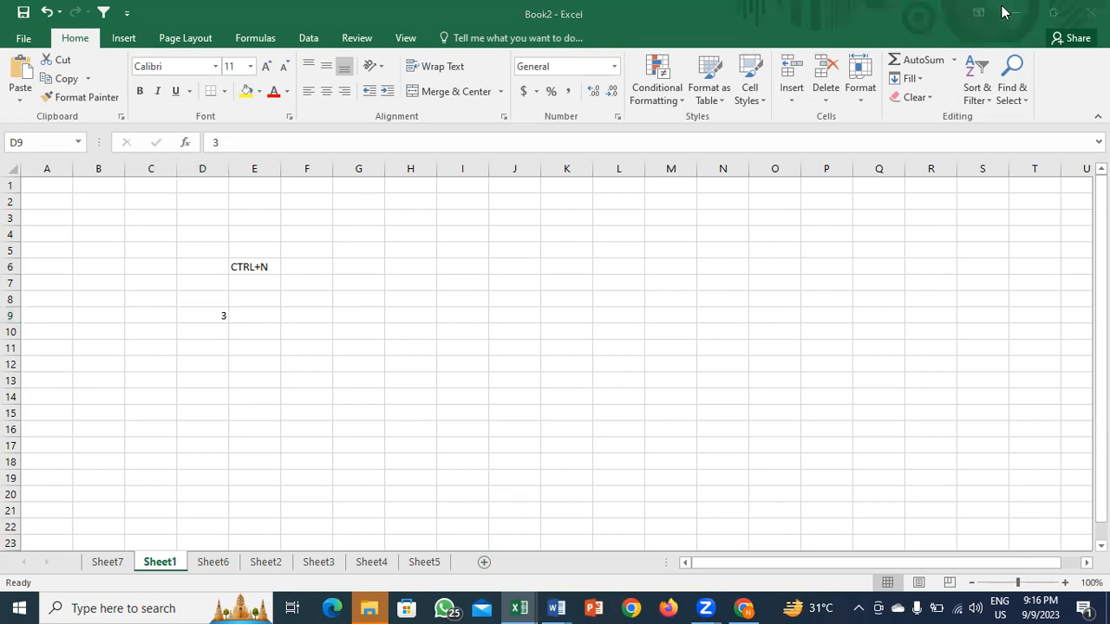
{"action": "key", "text": "alt+Tab"}
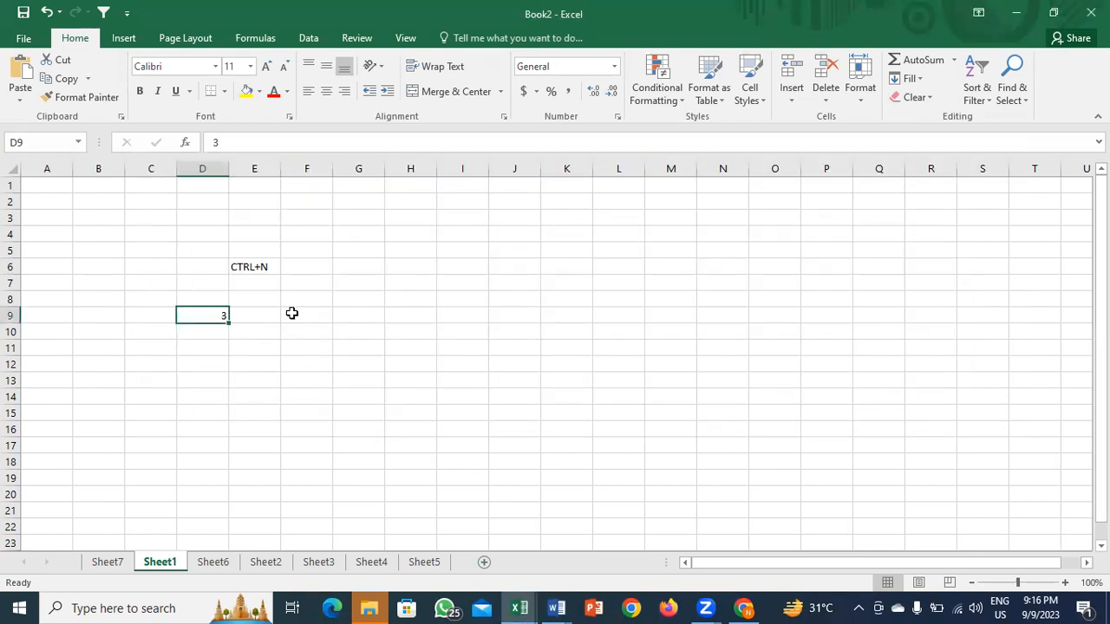
{"action": "left_click", "coordinate": [291, 313]}
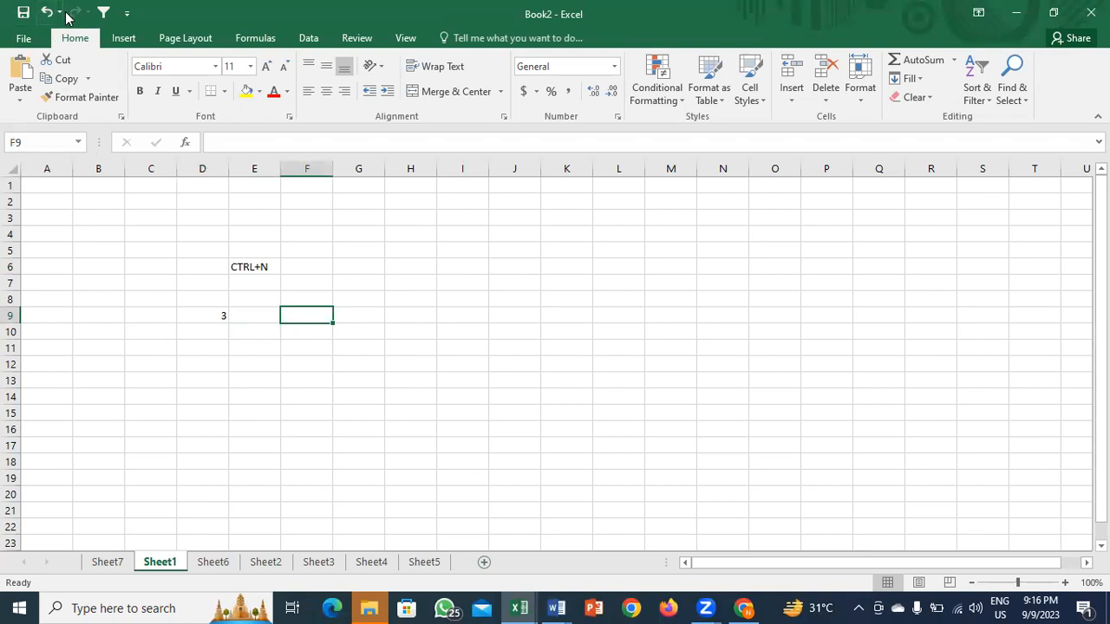
{"action": "left_click", "coordinate": [230, 318]}
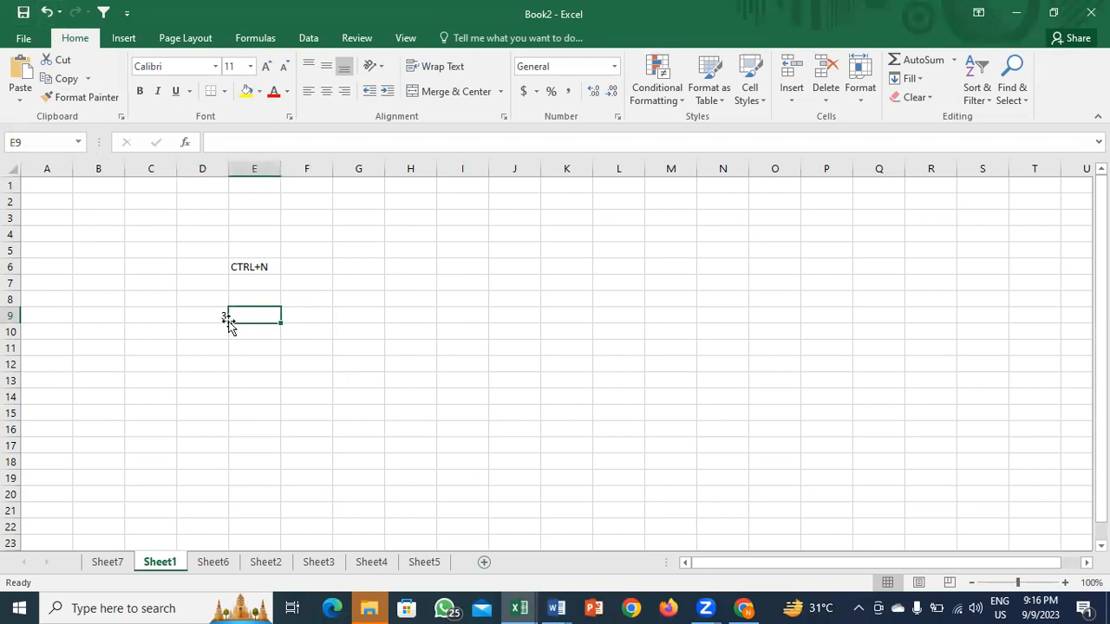
{"action": "right_click", "coordinate": [172, 560]}
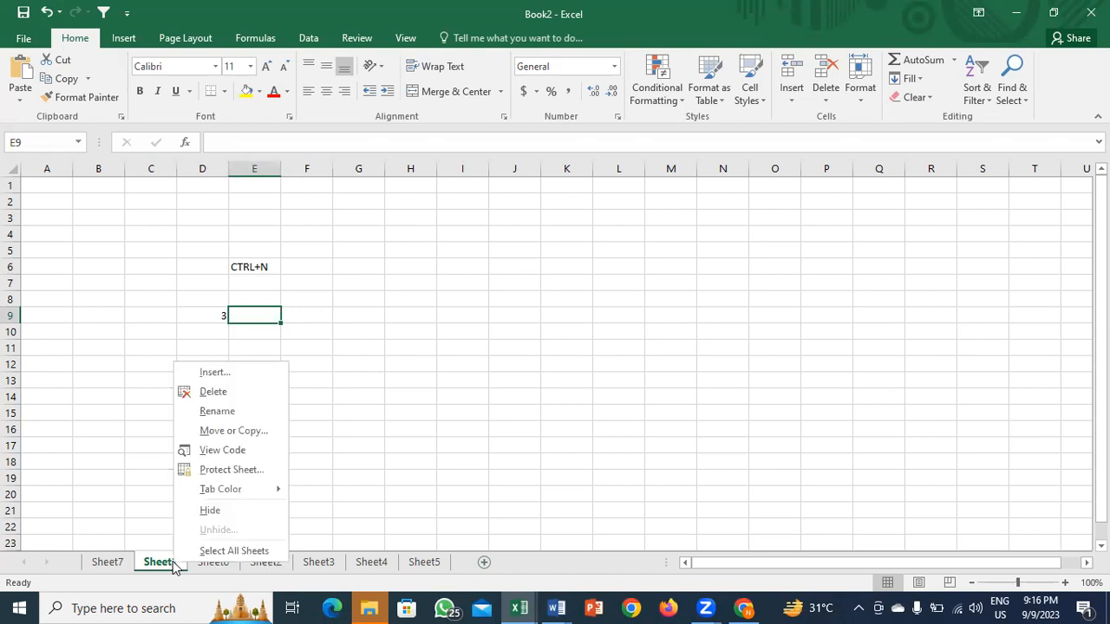
{"action": "left_click", "coordinate": [405, 417]}
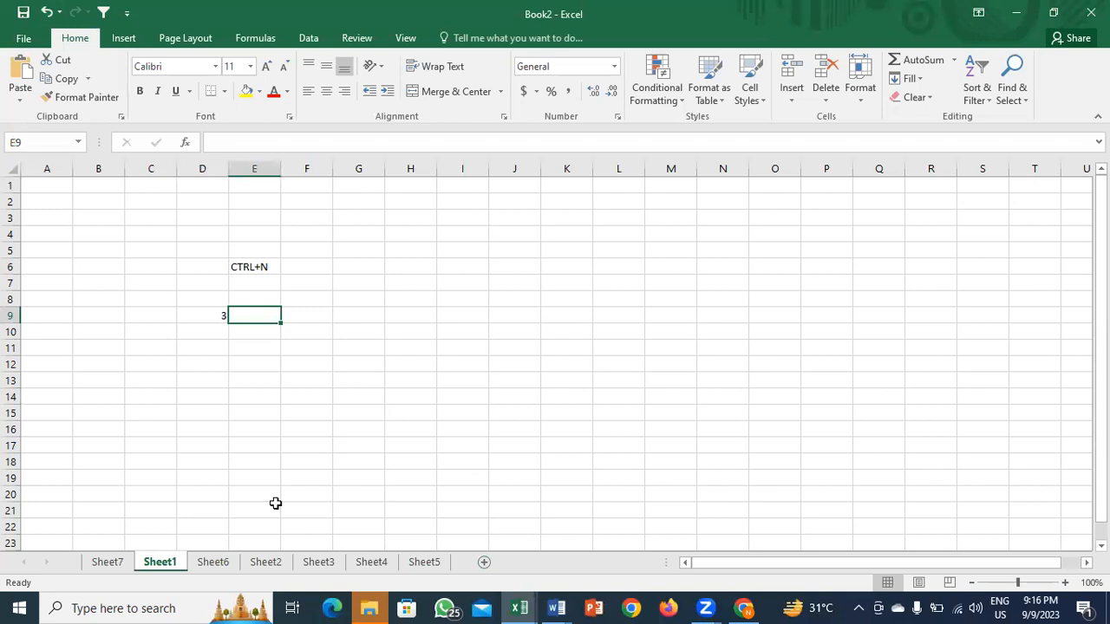
{"action": "right_click", "coordinate": [164, 568]}
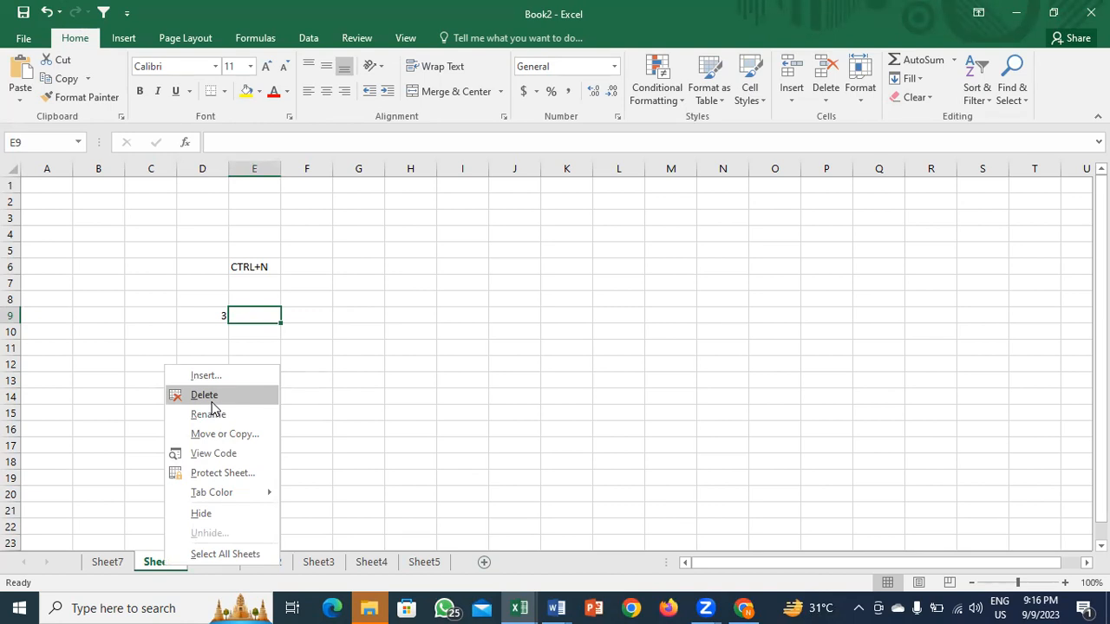
{"action": "left_click", "coordinate": [348, 365]}
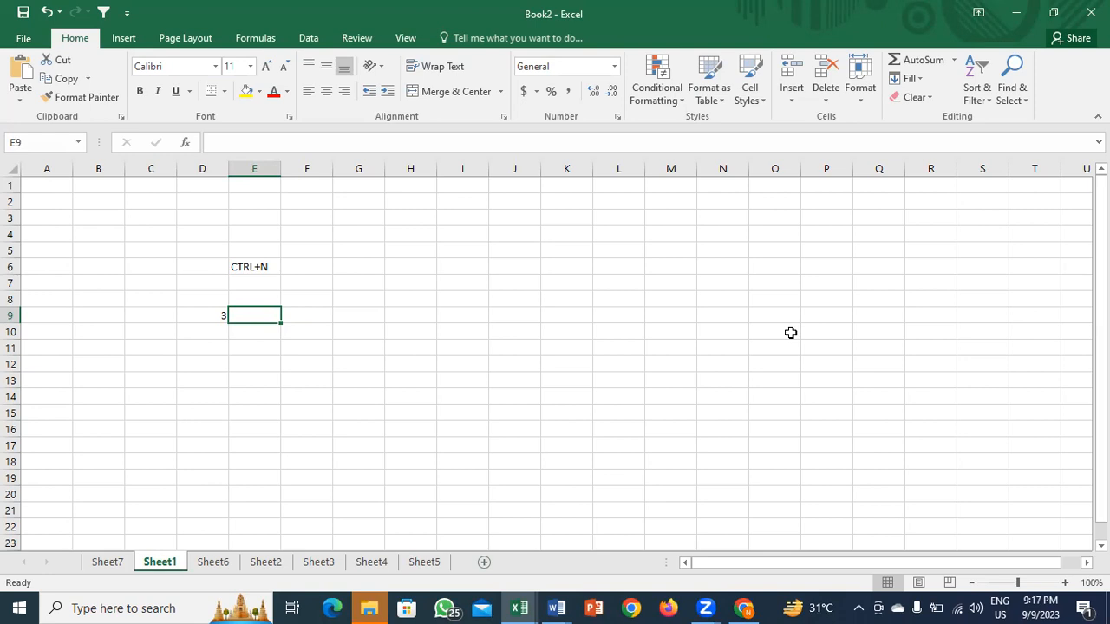
{"action": "left_click", "coordinate": [303, 318]}
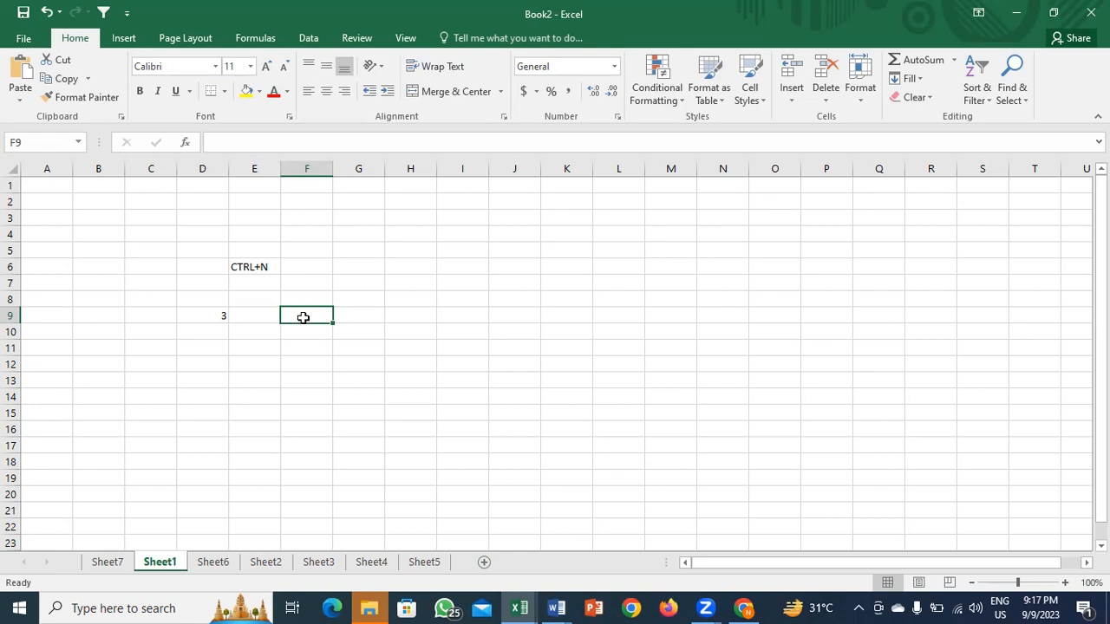
{"action": "left_click", "coordinate": [26, 45]}
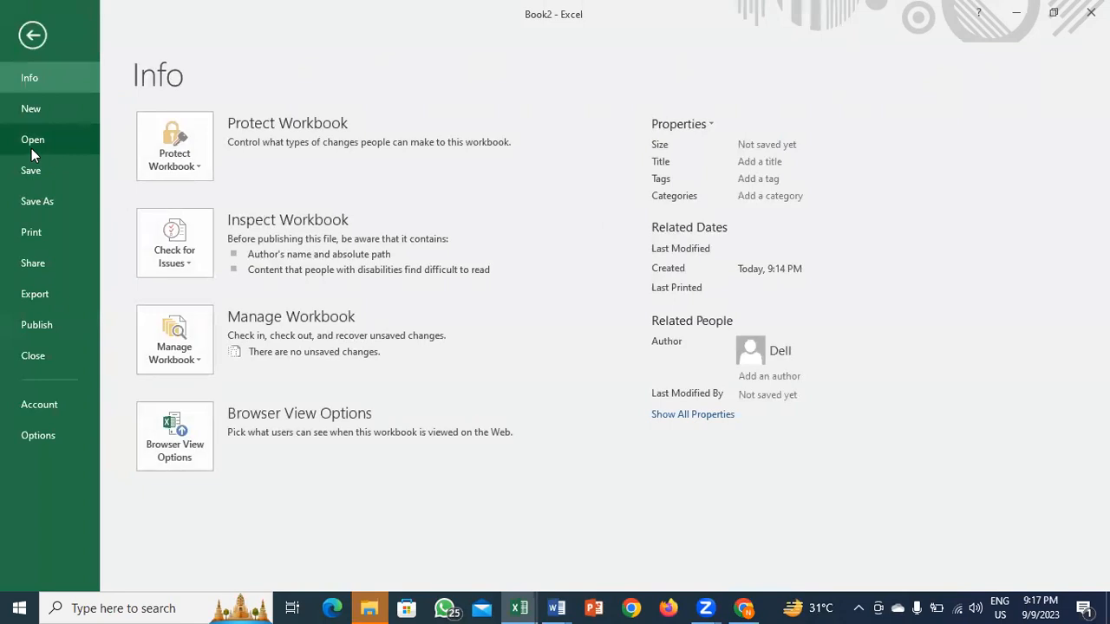
{"action": "left_click", "coordinate": [31, 147]}
{"action": "left_click_drag", "start_coordinate": [863, 218], "coordinate": [838, 537]}
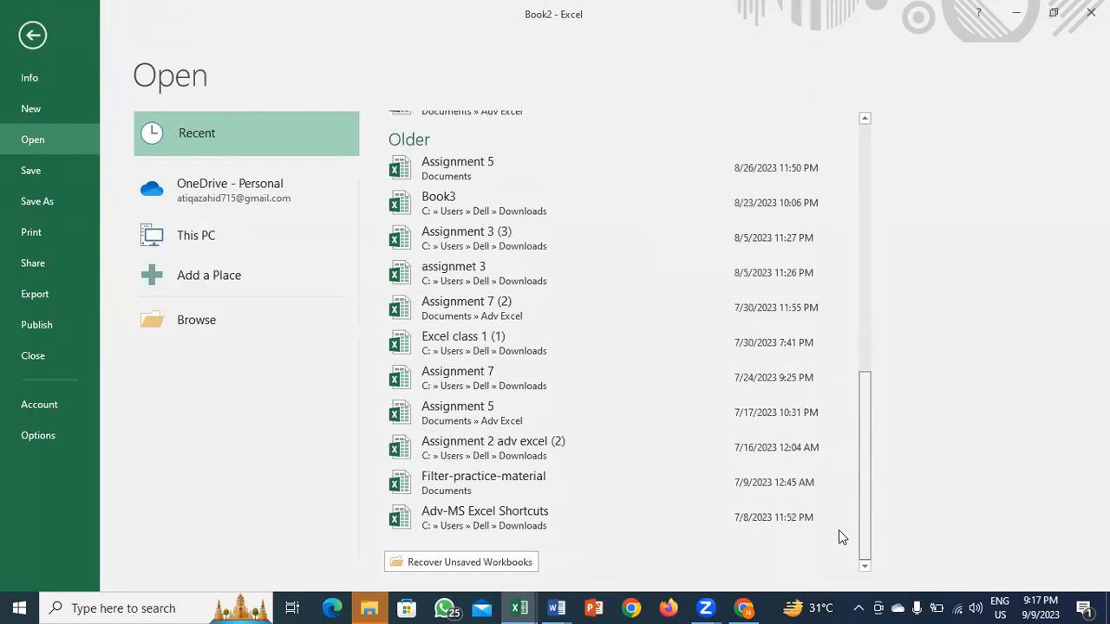
{"action": "left_click", "coordinate": [452, 558]}
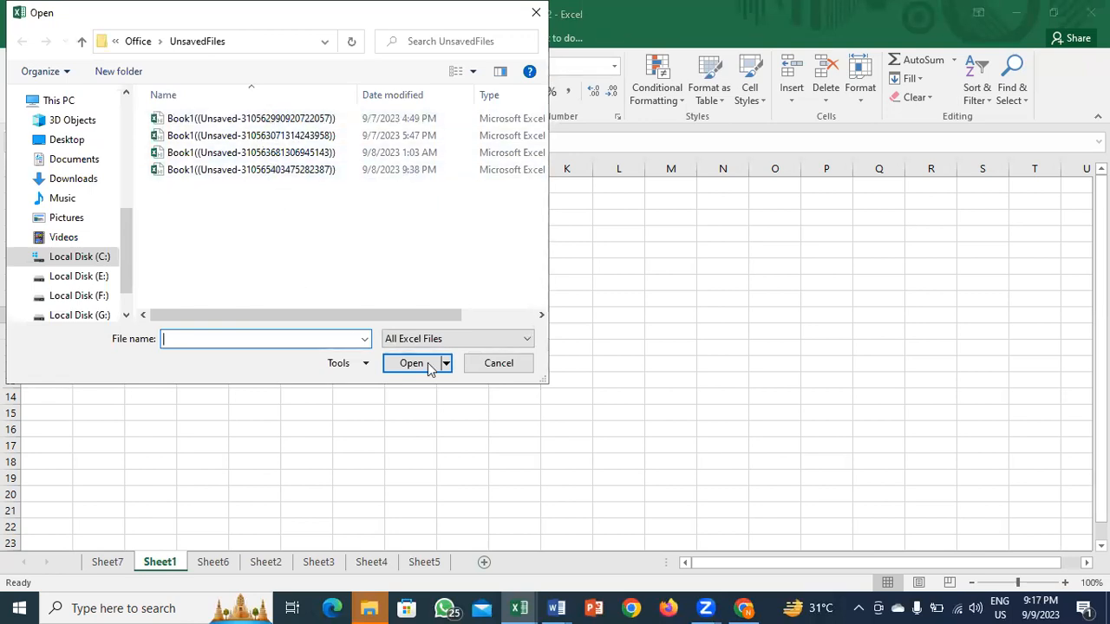
{"action": "left_click", "coordinate": [468, 371]}
{"action": "left_click", "coordinate": [286, 279]}
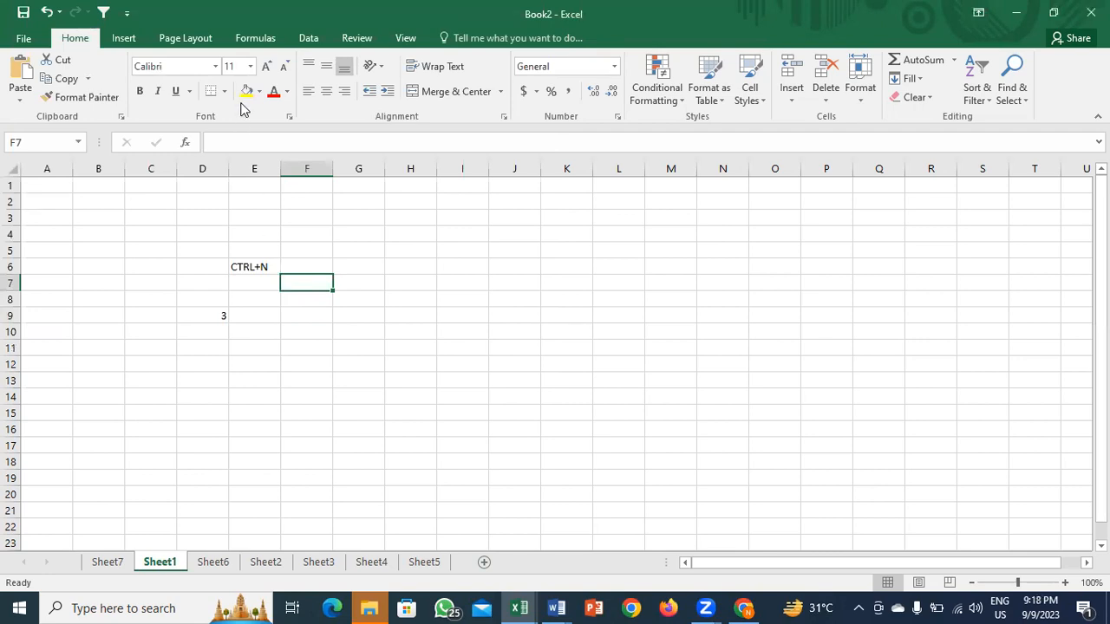
Step: Dismiss the Sheet1 tab menu, browse the Cells group's Insert and Delete dropdowns, then show Sheet2
{"action": "key", "text": "ctrl+n"}
{"action": "right_click", "coordinate": [148, 562]}
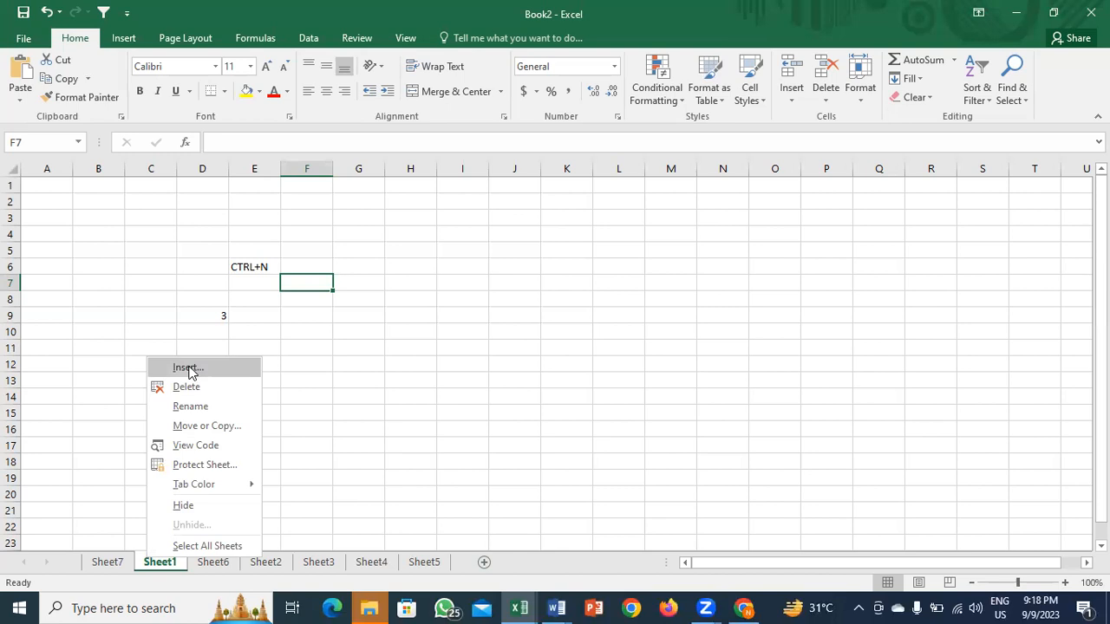
{"action": "left_click", "coordinate": [358, 469]}
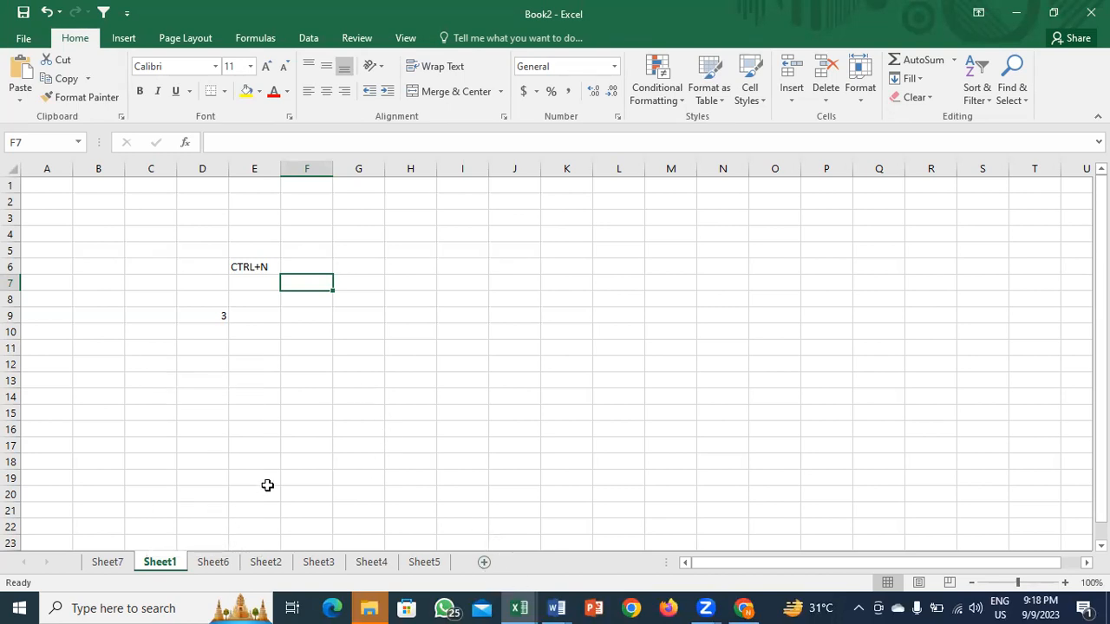
{"action": "left_click", "coordinate": [787, 101]}
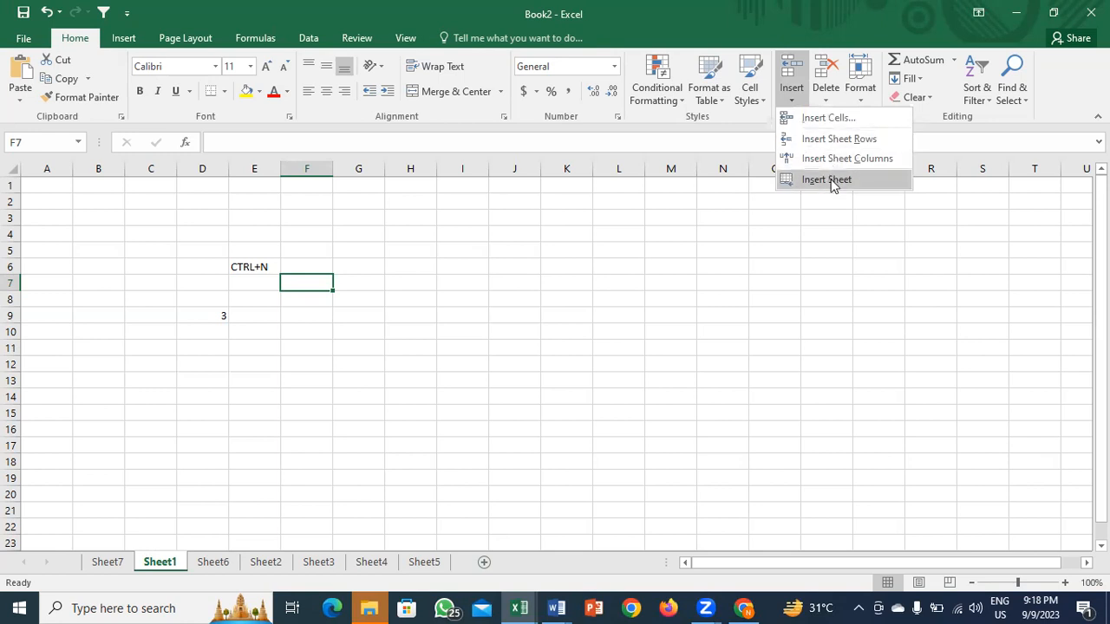
{"action": "left_click", "coordinate": [828, 93]}
{"action": "left_click", "coordinate": [265, 562]}
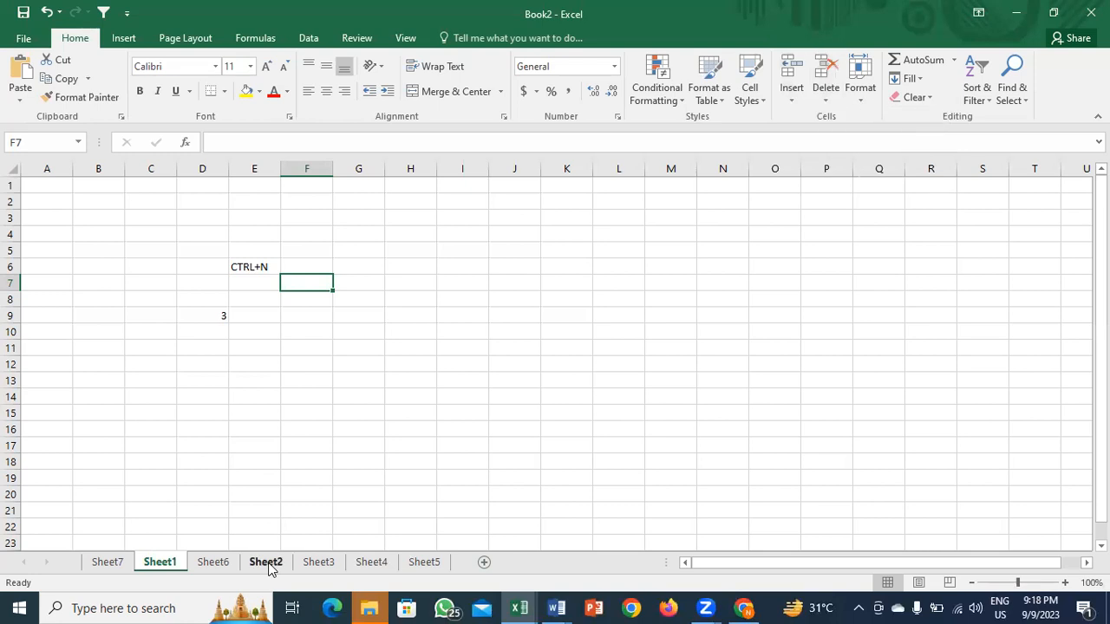
{"action": "left_click", "coordinate": [265, 561]}
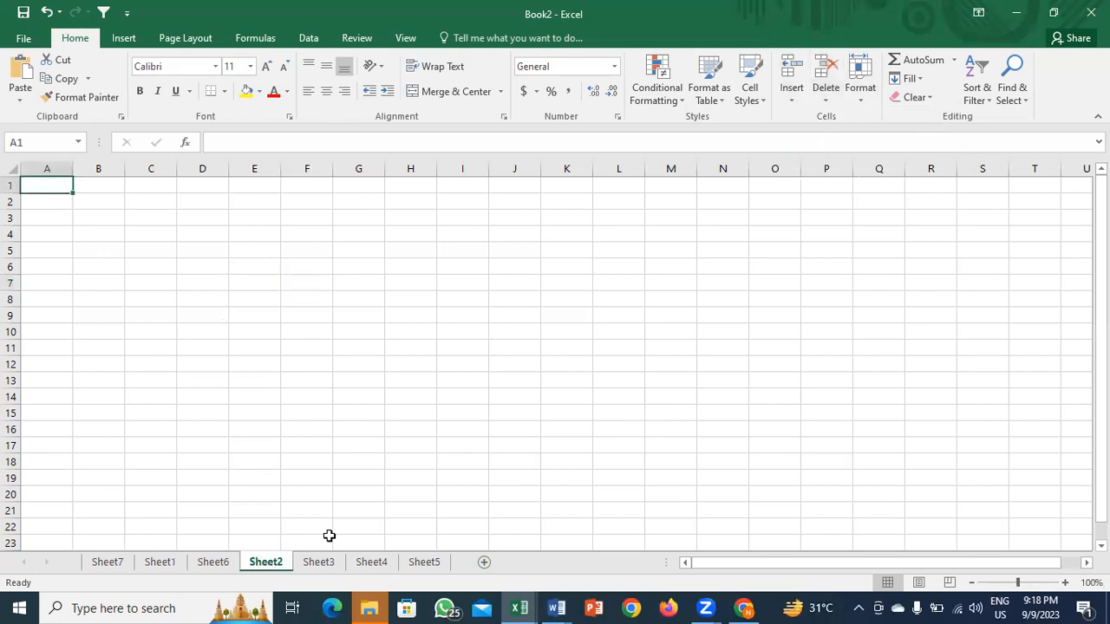
Step: Give the Sheet6 tab a dark-blue Tab Color, then switch to Sheet2 to see it
{"action": "left_click", "coordinate": [229, 565]}
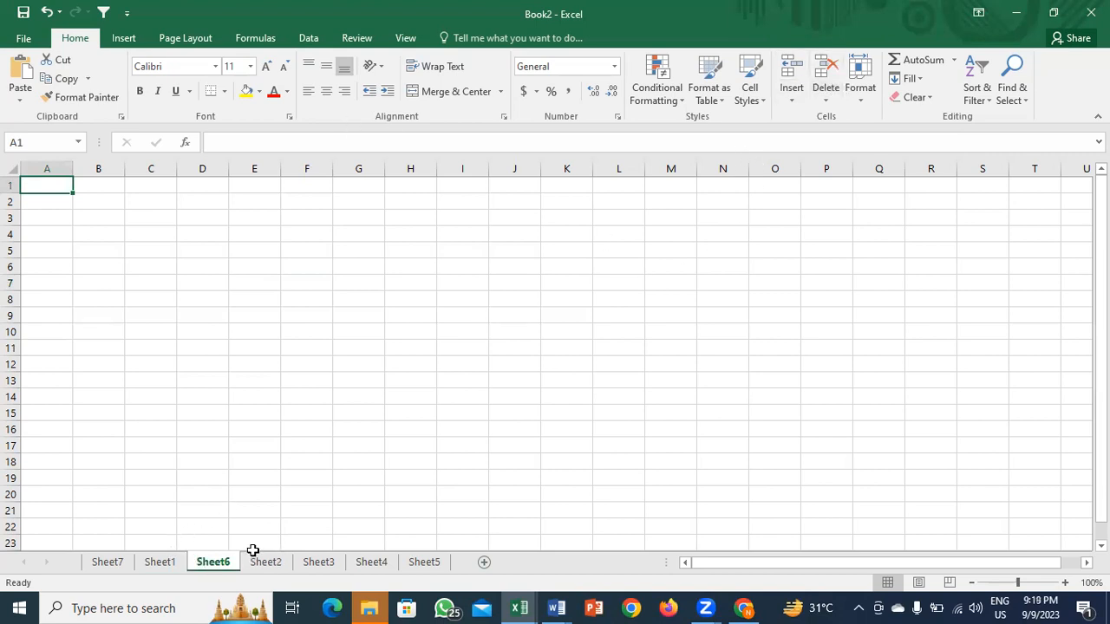
{"action": "left_click", "coordinate": [256, 230]}
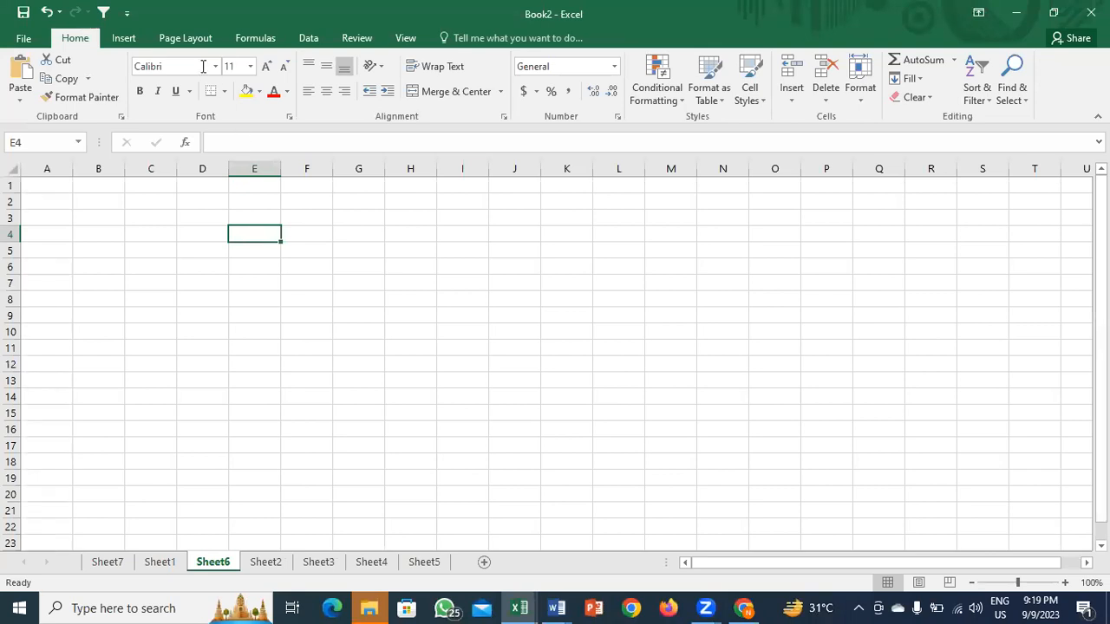
{"action": "right_click", "coordinate": [198, 565]}
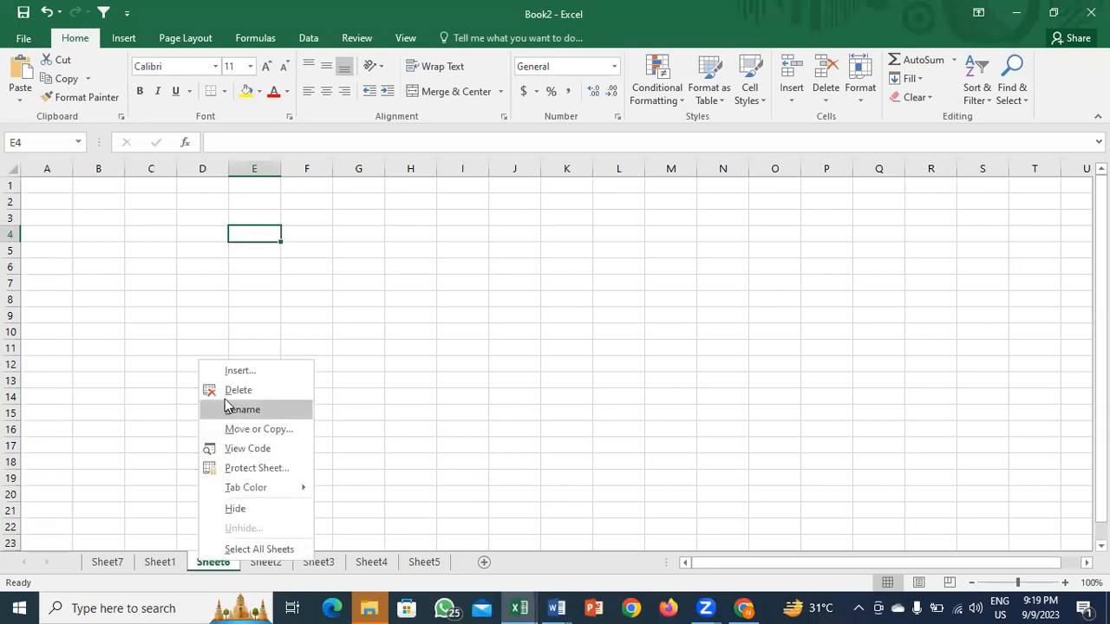
{"action": "mouse_move", "coordinate": [258, 491]}
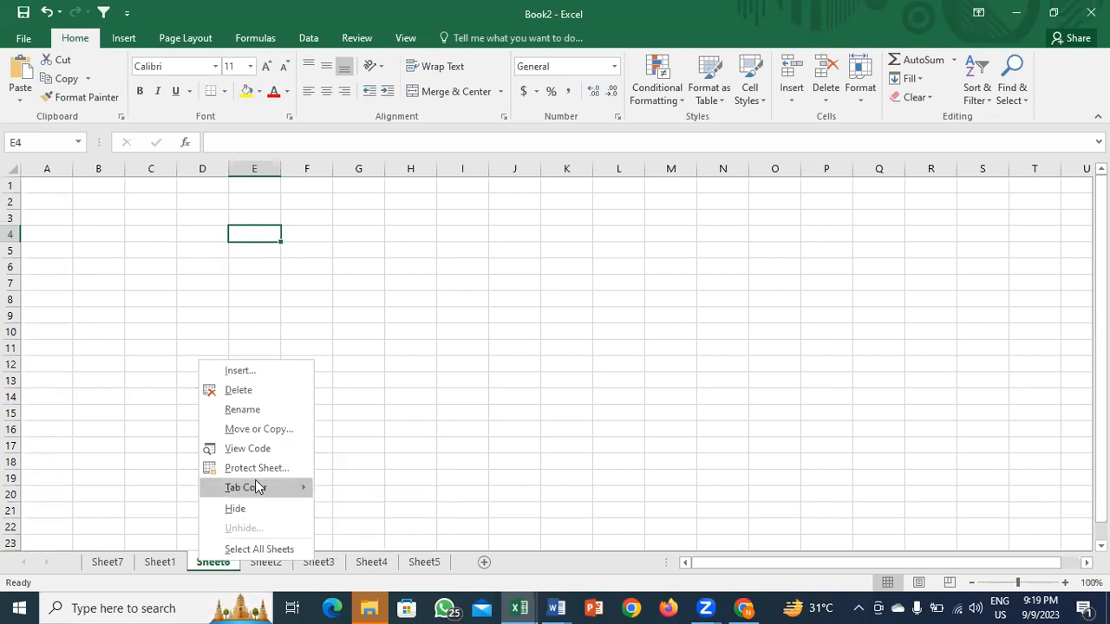
{"action": "left_click", "coordinate": [431, 542]}
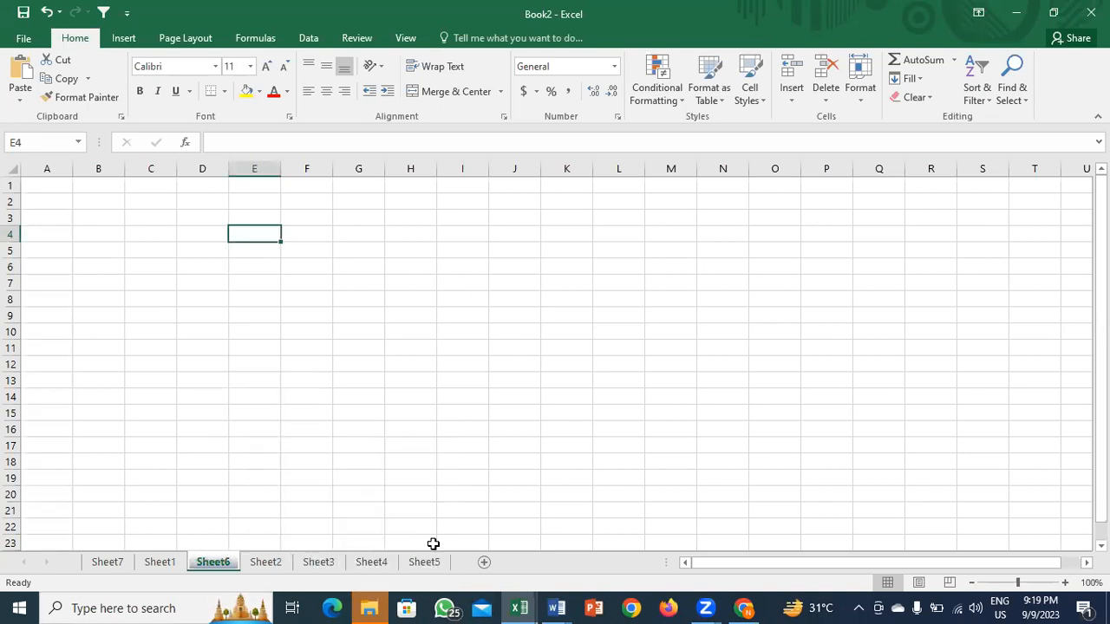
{"action": "left_click", "coordinate": [254, 564]}
{"action": "left_click", "coordinate": [198, 564]}
{"action": "left_click", "coordinate": [265, 562]}
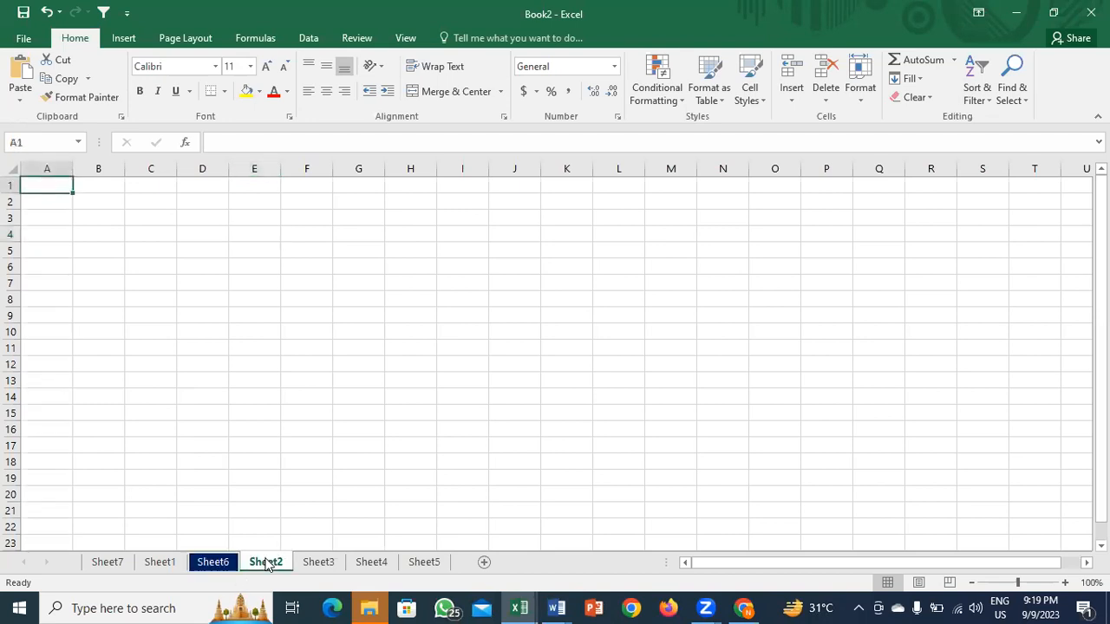
Step: Hide Sheet6 from its tab menu, then restore it through Unhide
{"action": "right_click", "coordinate": [221, 564]}
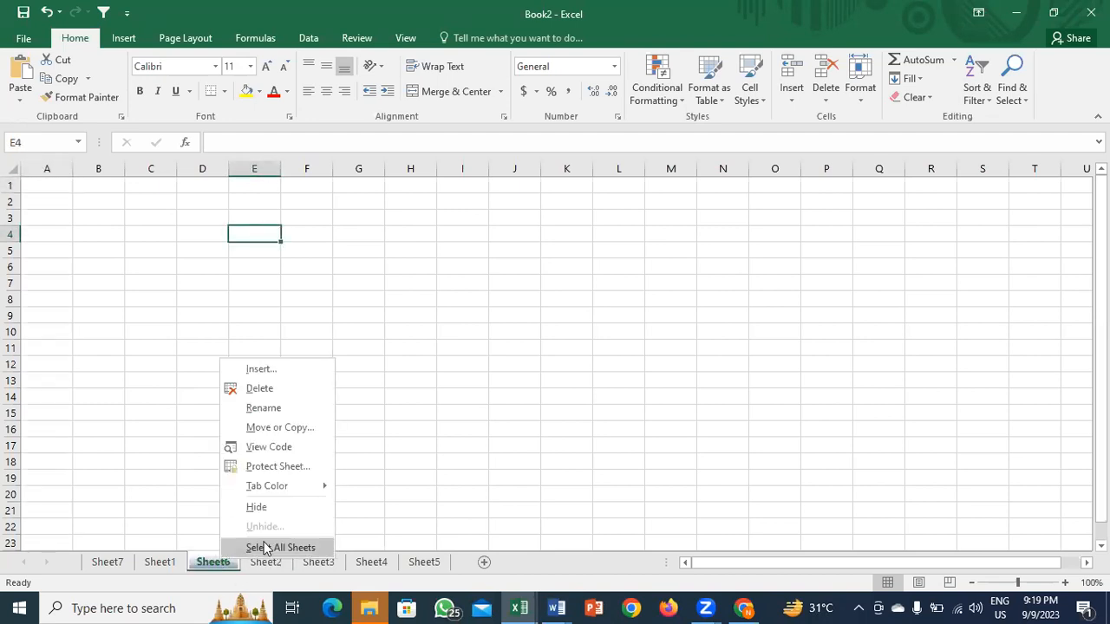
{"action": "mouse_move", "coordinate": [280, 485]}
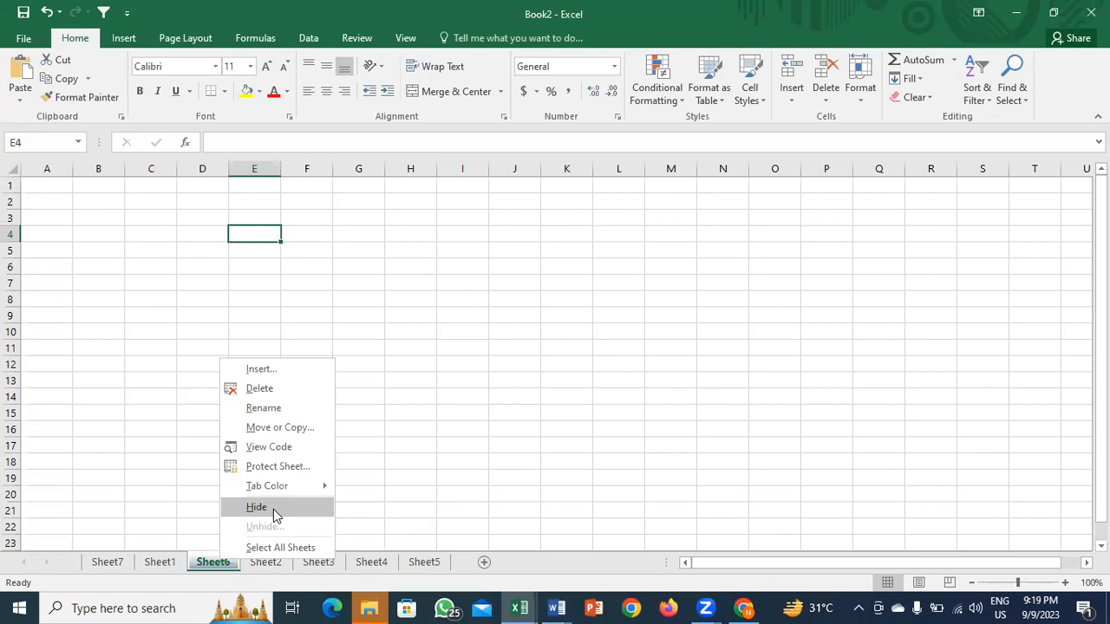
{"action": "left_click", "coordinate": [273, 508]}
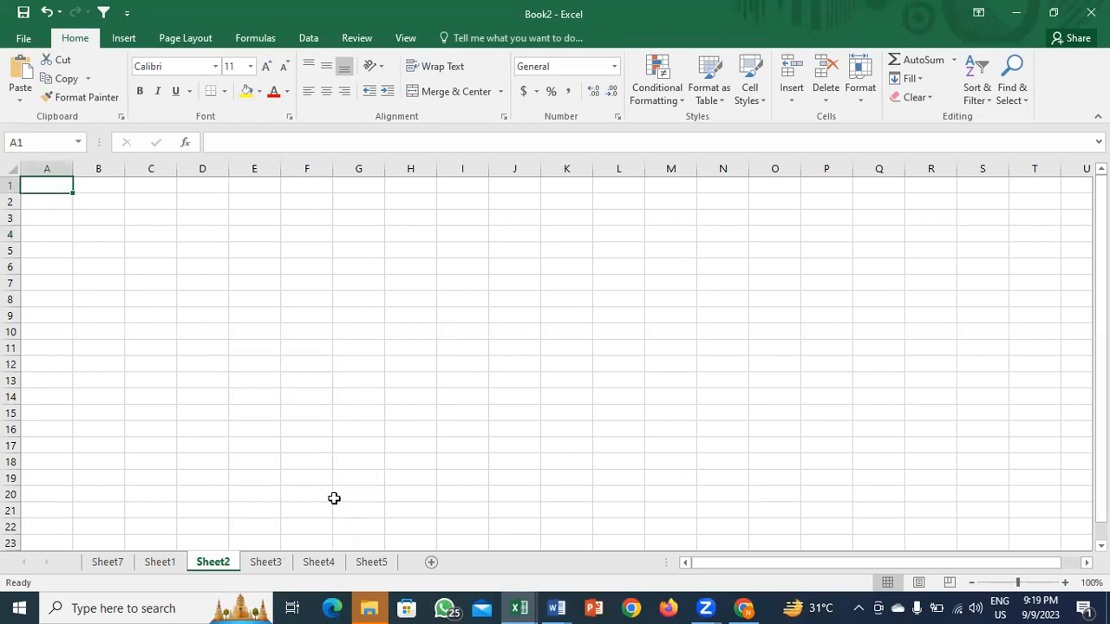
{"action": "right_click", "coordinate": [312, 564]}
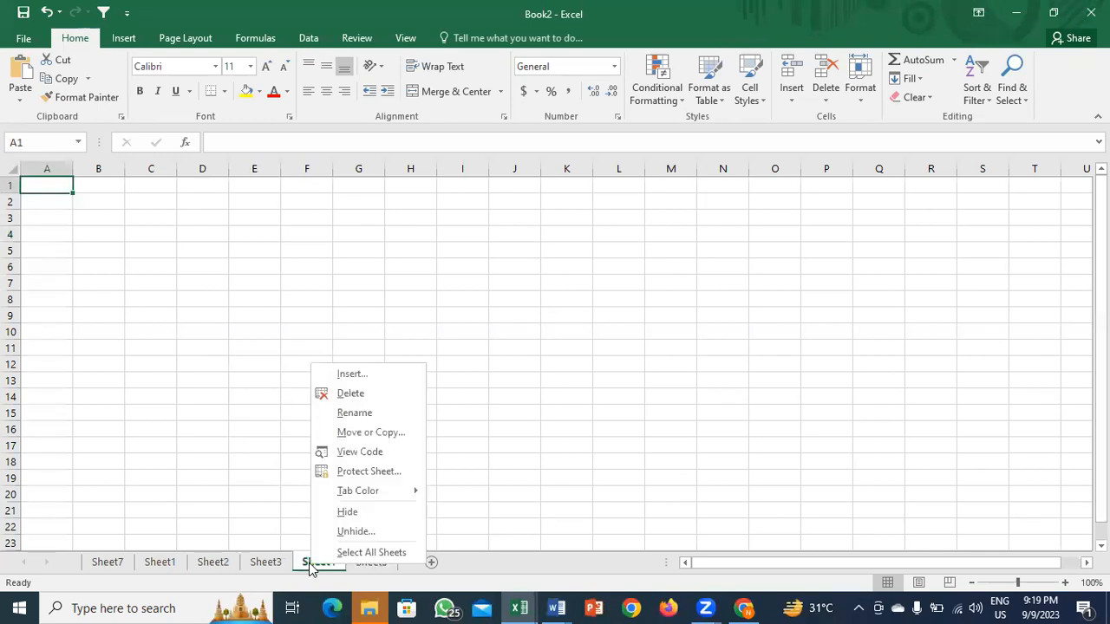
{"action": "left_click", "coordinate": [355, 532]}
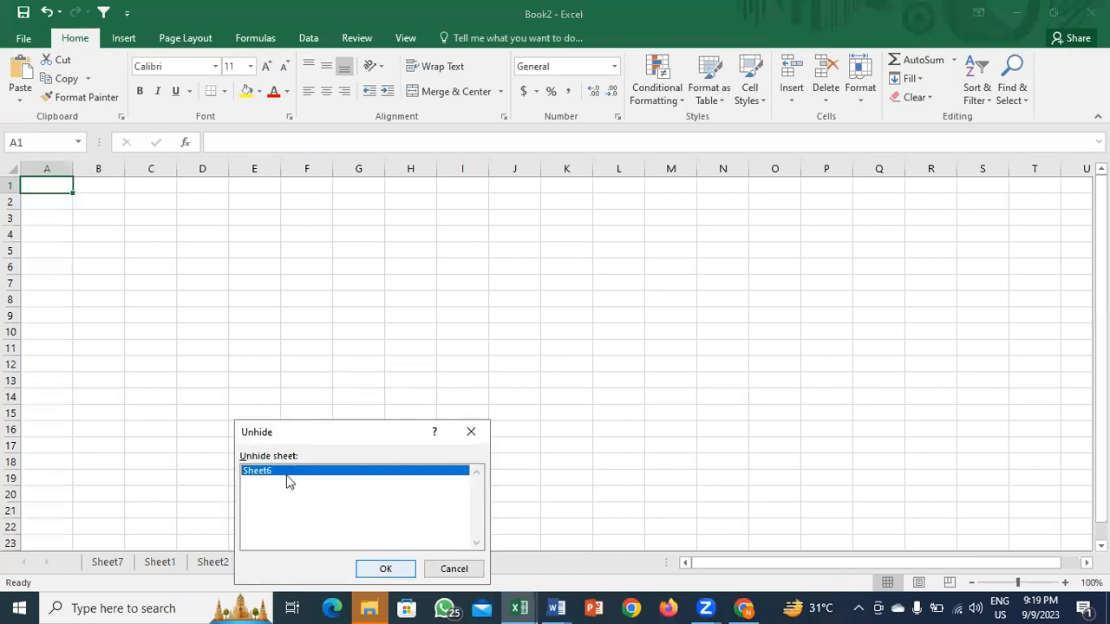
{"action": "left_click", "coordinate": [386, 570]}
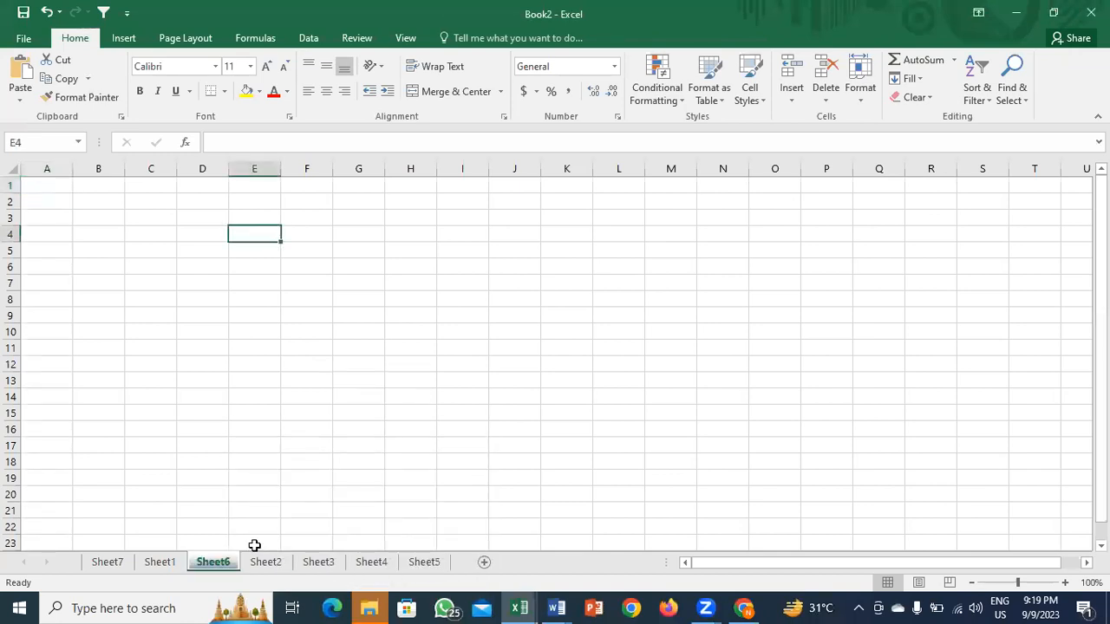
{"action": "right_click", "coordinate": [215, 564]}
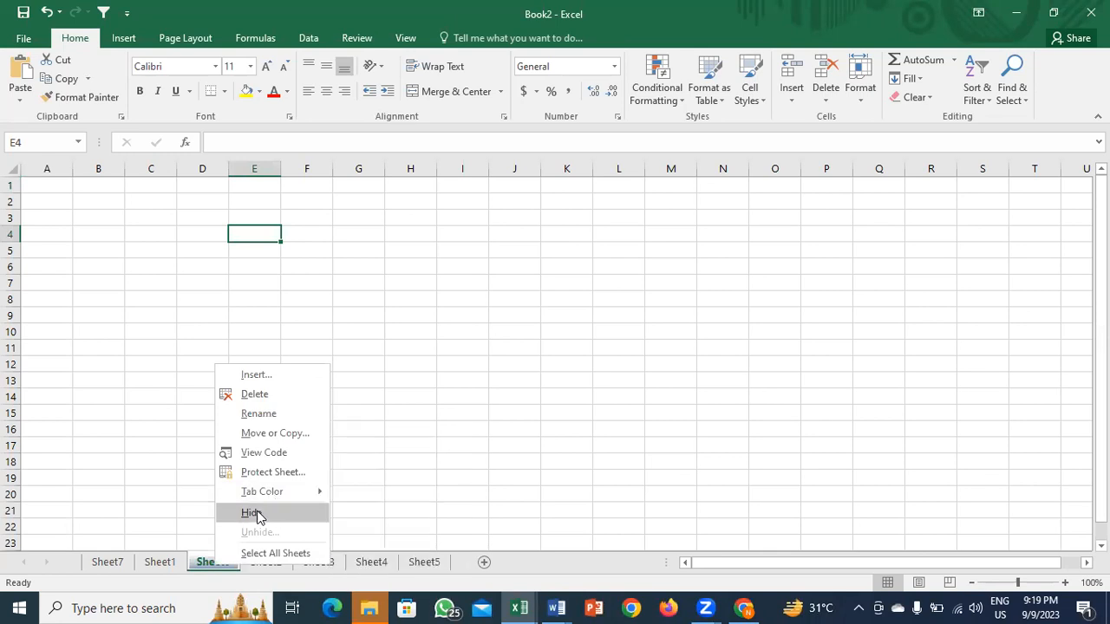
{"action": "left_click", "coordinate": [865, 102]}
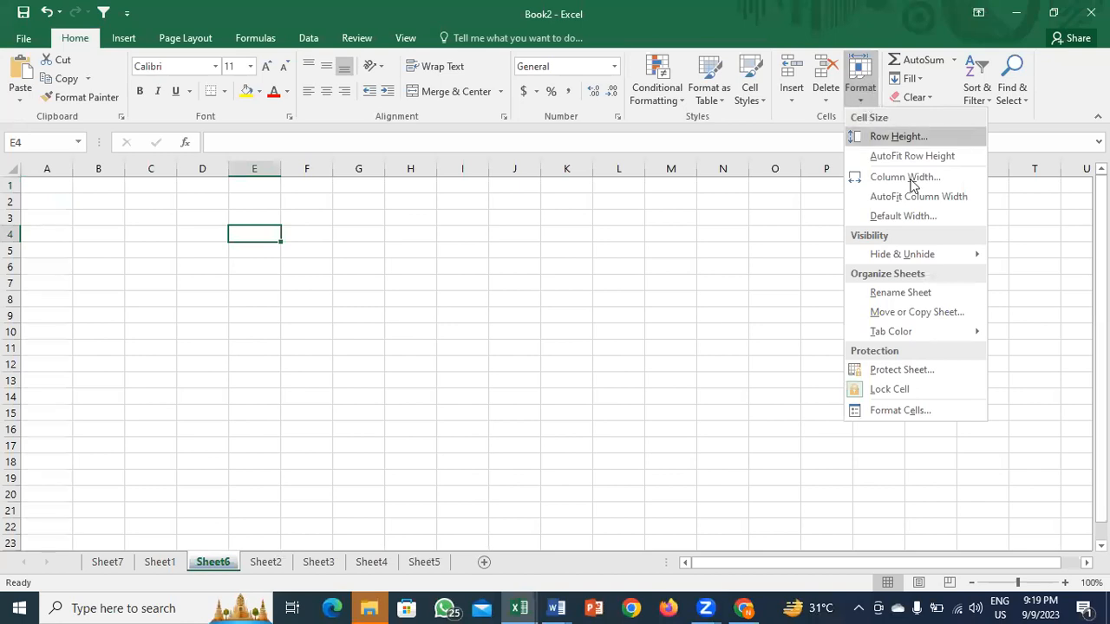
{"action": "mouse_move", "coordinate": [910, 262]}
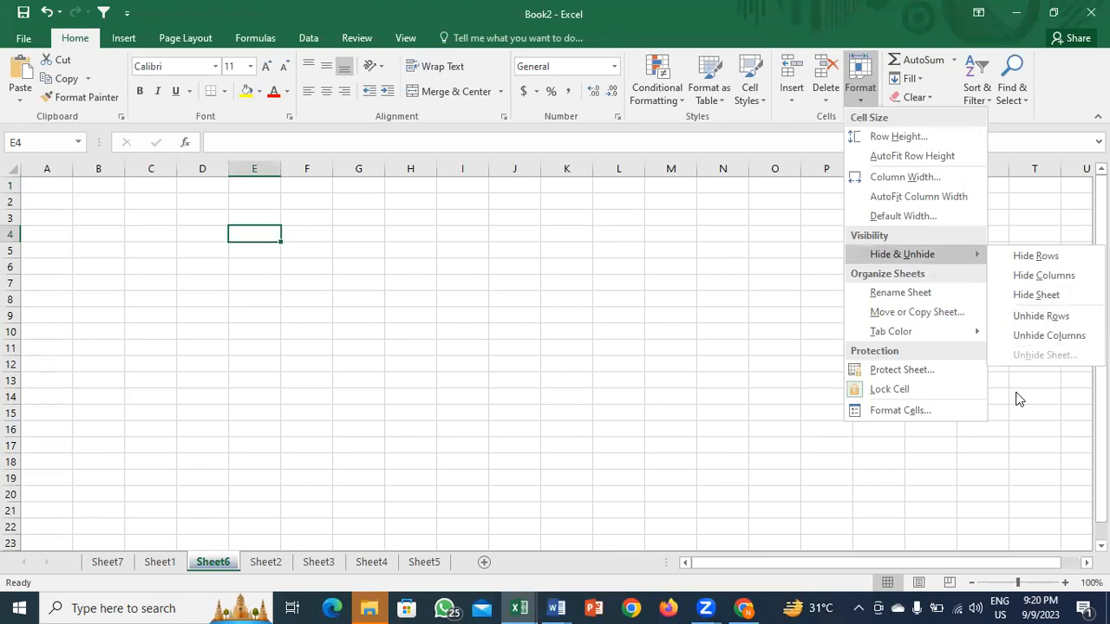
{"action": "right_click", "coordinate": [218, 558]}
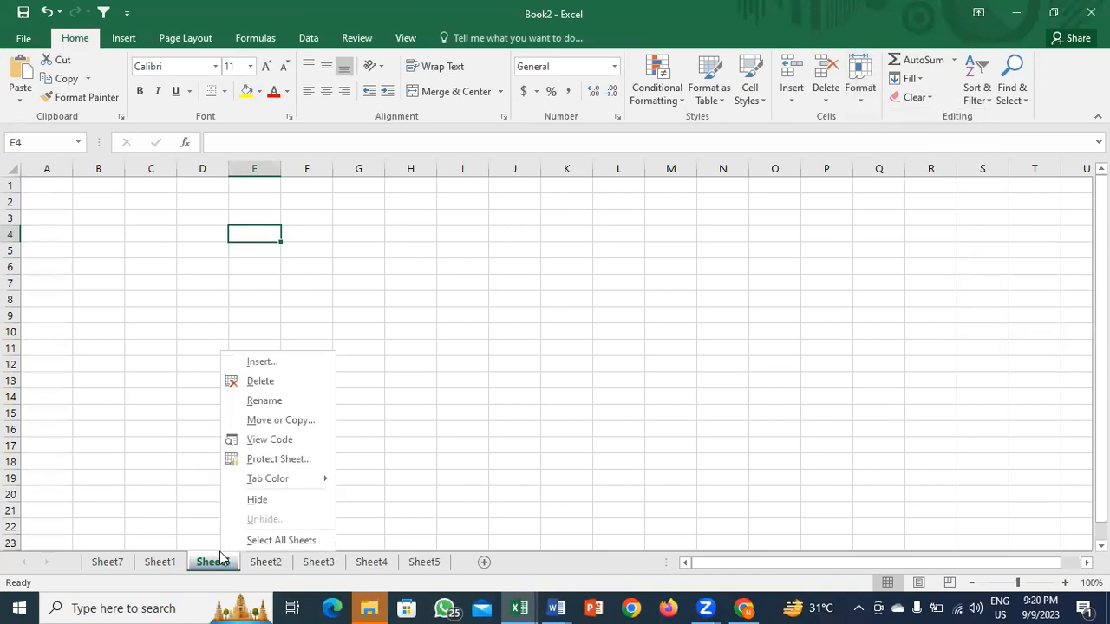
{"action": "left_click", "coordinate": [269, 461]}
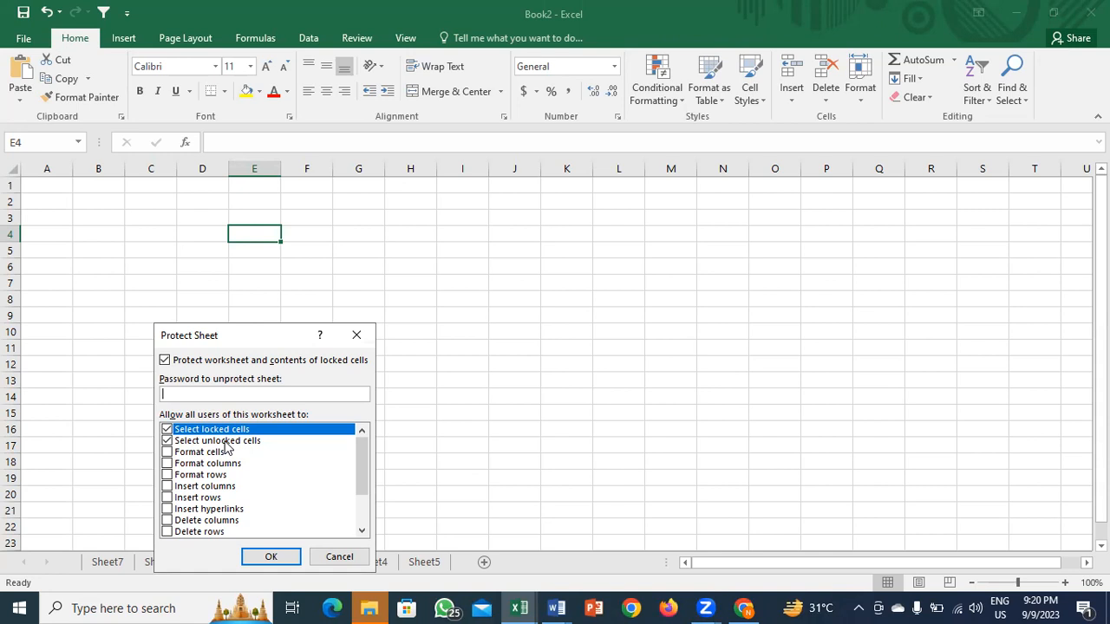
{"action": "left_click", "coordinate": [355, 333]}
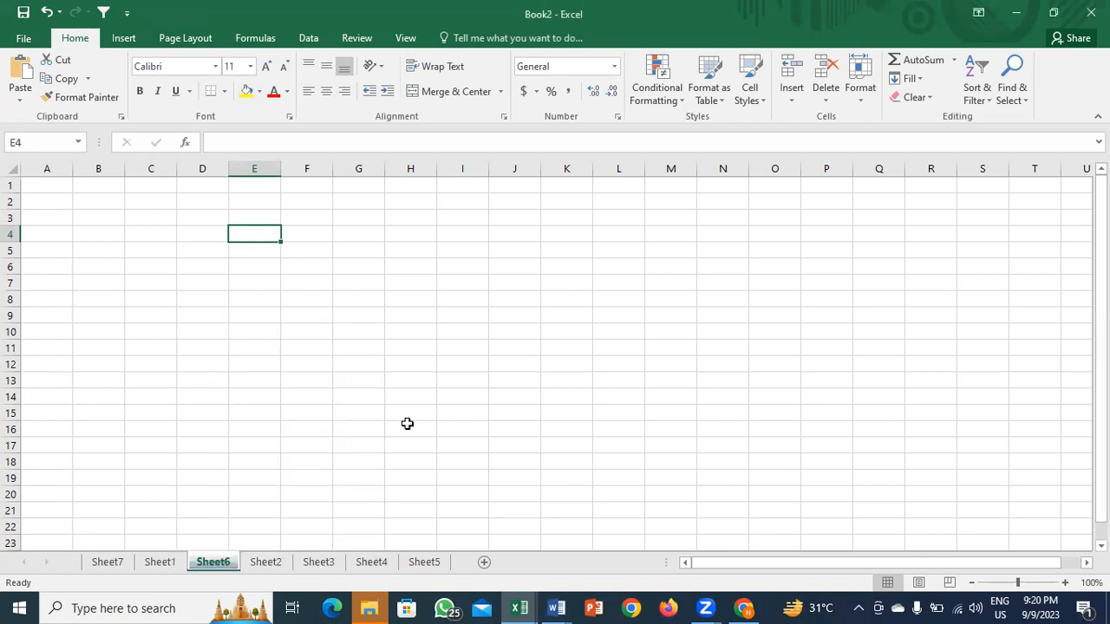
{"action": "left_click", "coordinate": [23, 39]}
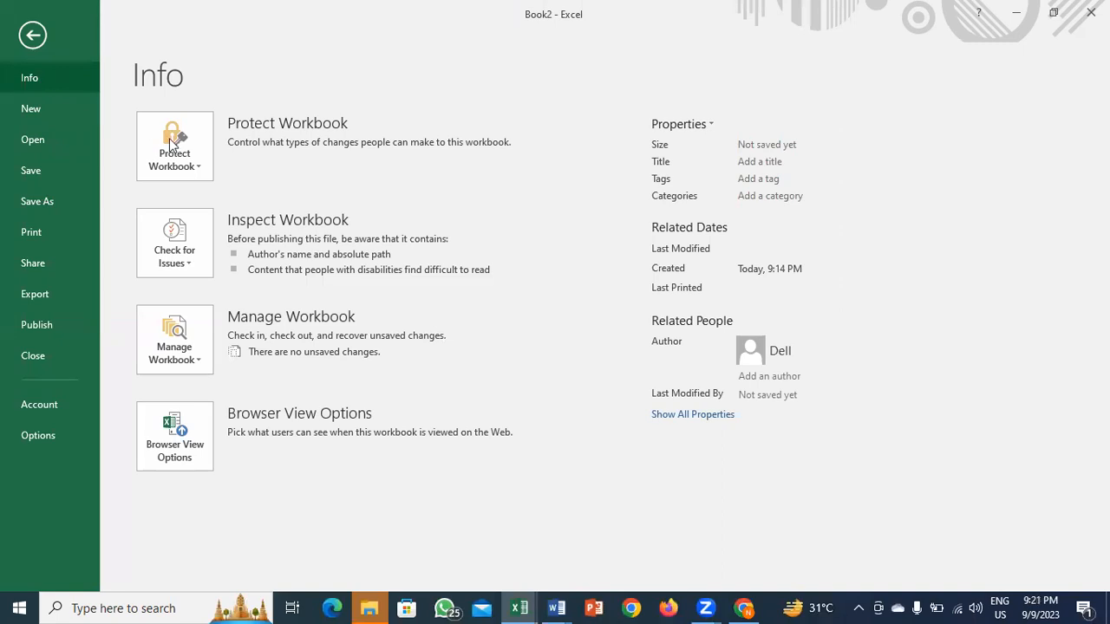
{"action": "left_click", "coordinate": [186, 161]}
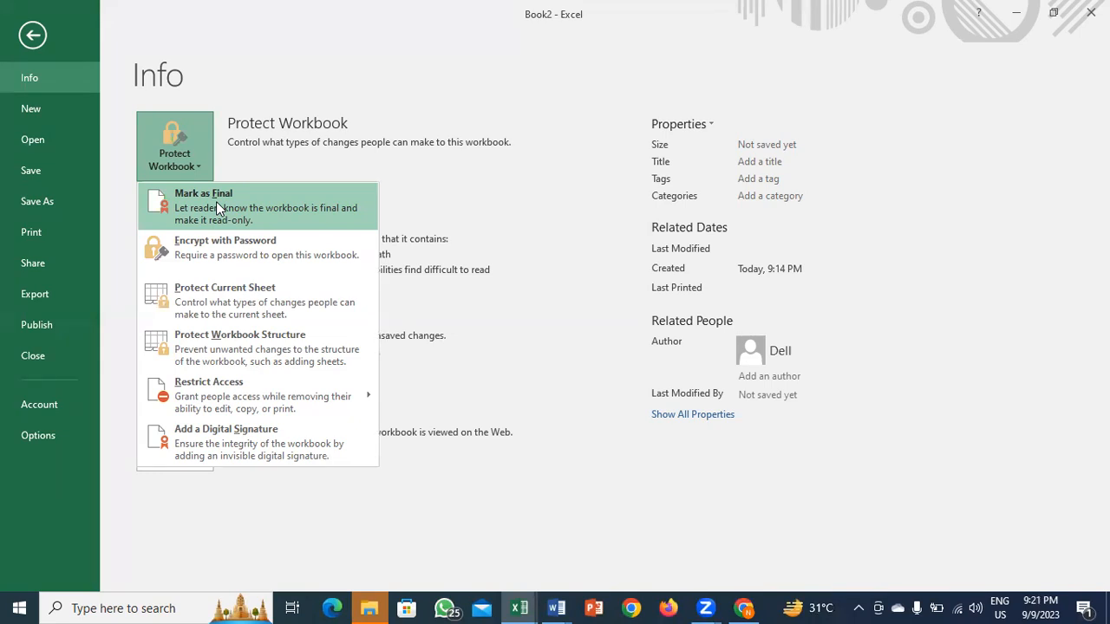
{"action": "left_click", "coordinate": [260, 243]}
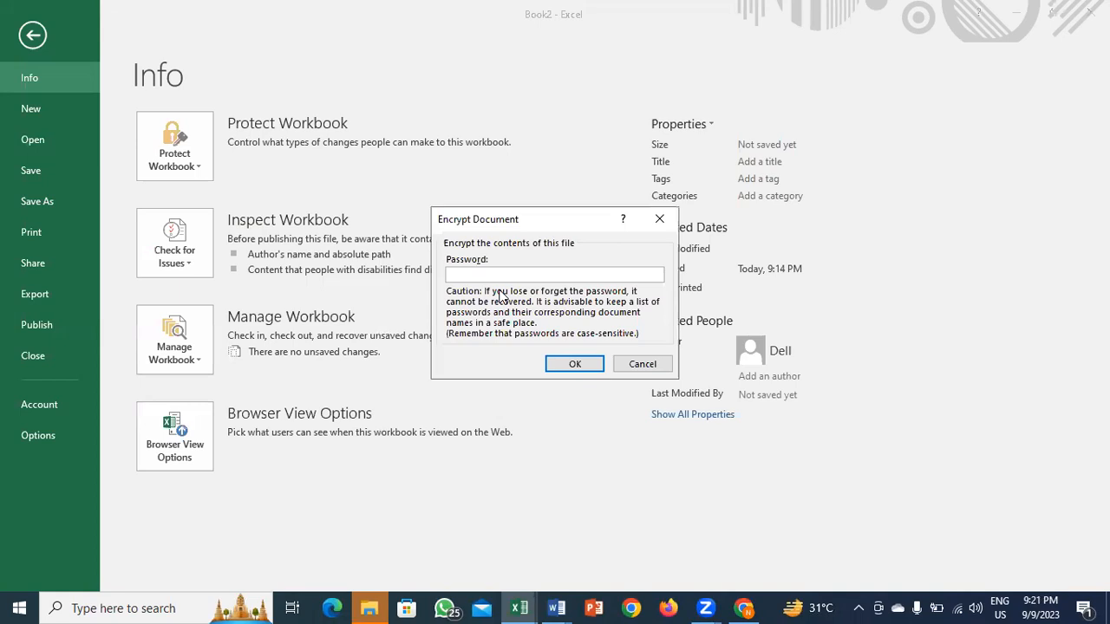
{"action": "key", "text": "Escape"}
{"action": "key", "text": "Escape"}
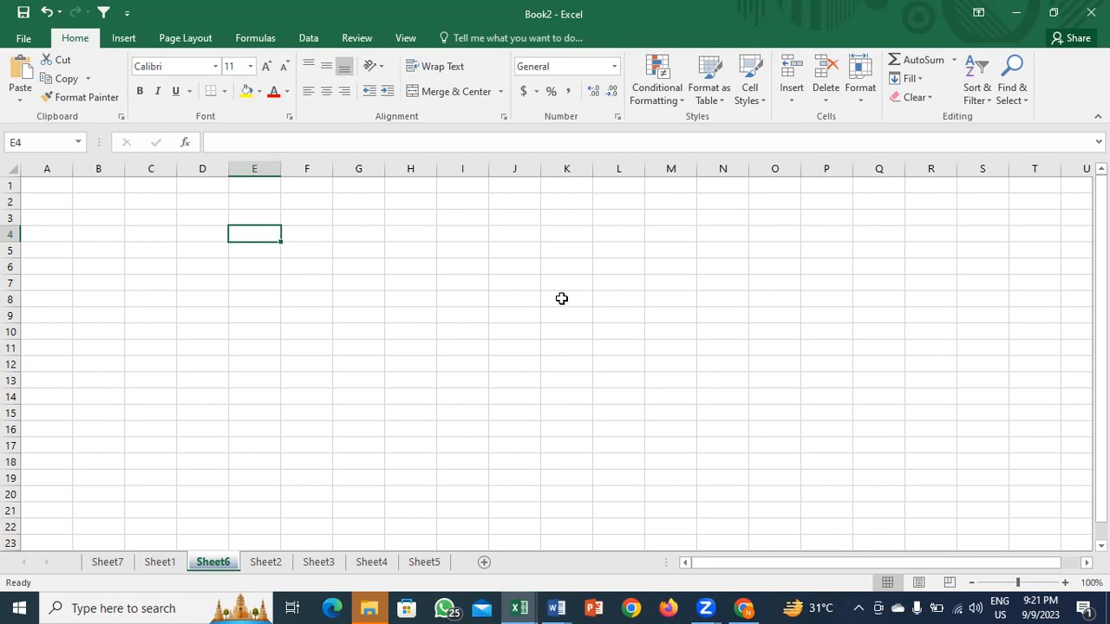
Step: Drag Sheet7 to the end, then move Sheet2 and Sheet3 ahead of Sheet6
{"action": "right_click", "coordinate": [214, 561]}
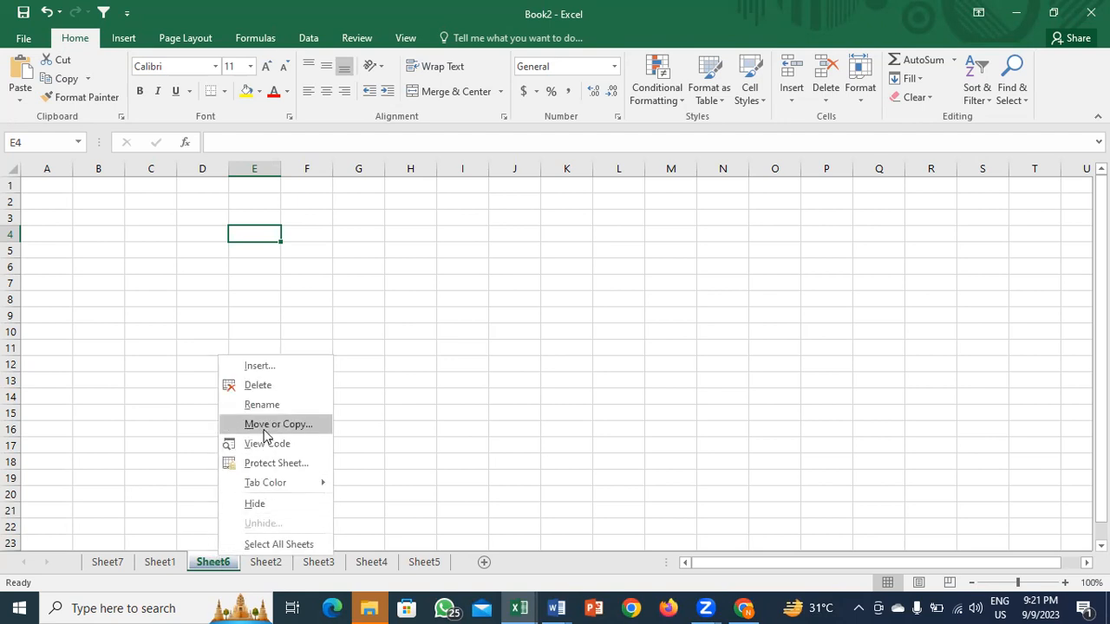
{"action": "left_click", "coordinate": [545, 395]}
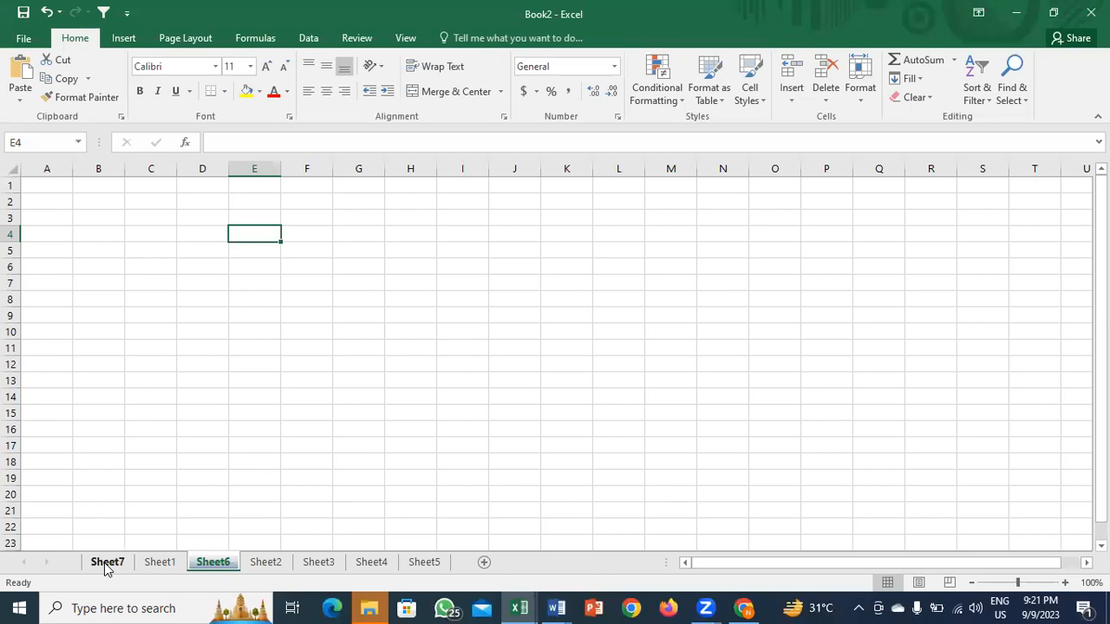
{"action": "mouse_move", "coordinate": [106, 568]}
{"action": "left_mouse_down"}
{"action": "mouse_move", "coordinate": [106, 543]}
{"action": "mouse_move", "coordinate": [104, 573]}
{"action": "mouse_move", "coordinate": [104, 555]}
{"action": "mouse_move", "coordinate": [454, 551]}
{"action": "left_mouse_up"}
{"action": "mouse_move", "coordinate": [208, 568]}
{"action": "left_mouse_down"}
{"action": "mouse_move", "coordinate": [427, 567]}
{"action": "mouse_move", "coordinate": [289, 550]}
{"action": "mouse_move", "coordinate": [134, 562]}
{"action": "mouse_move", "coordinate": [193, 555]}
{"action": "left_mouse_up"}
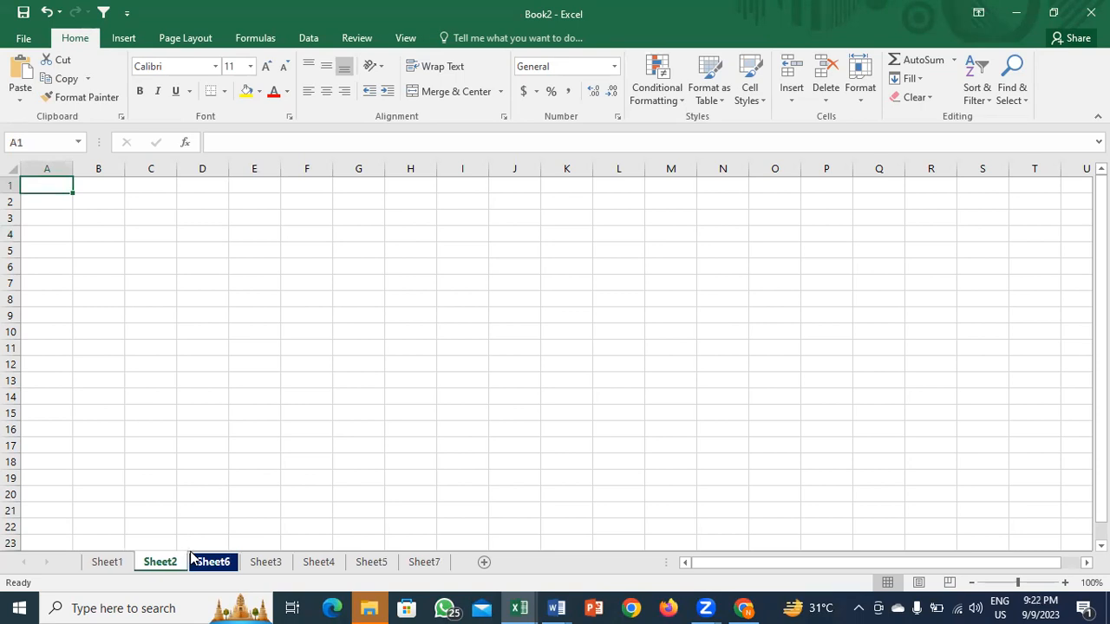
{"action": "left_click", "coordinate": [275, 565]}
{"action": "left_click_drag", "start_coordinate": [199, 548], "coordinate": [194, 558]}
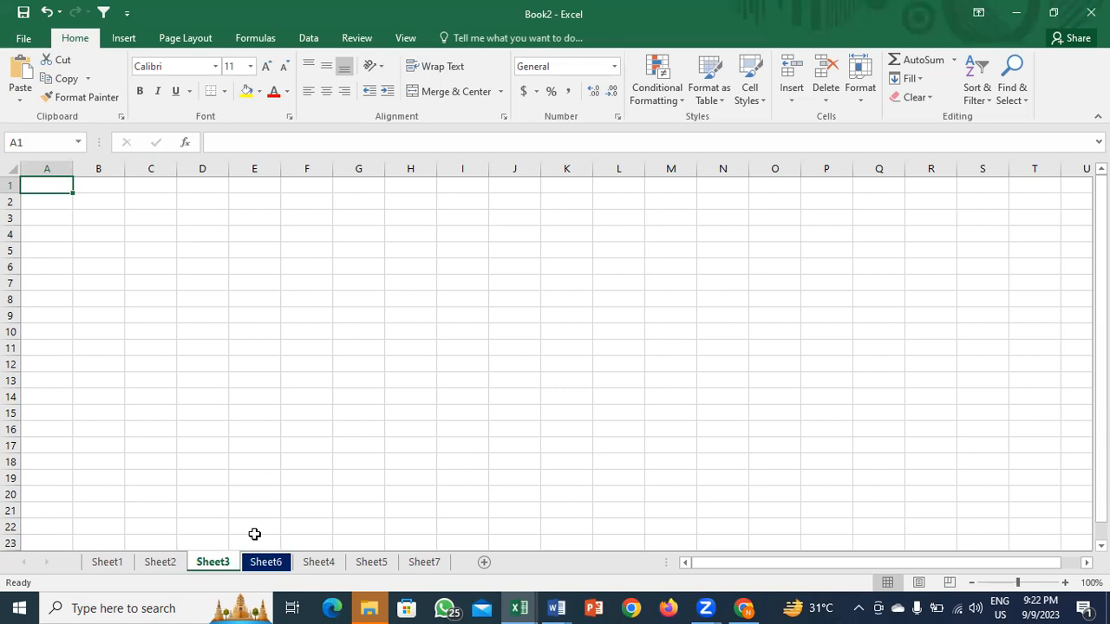
{"action": "left_click", "coordinate": [236, 297]}
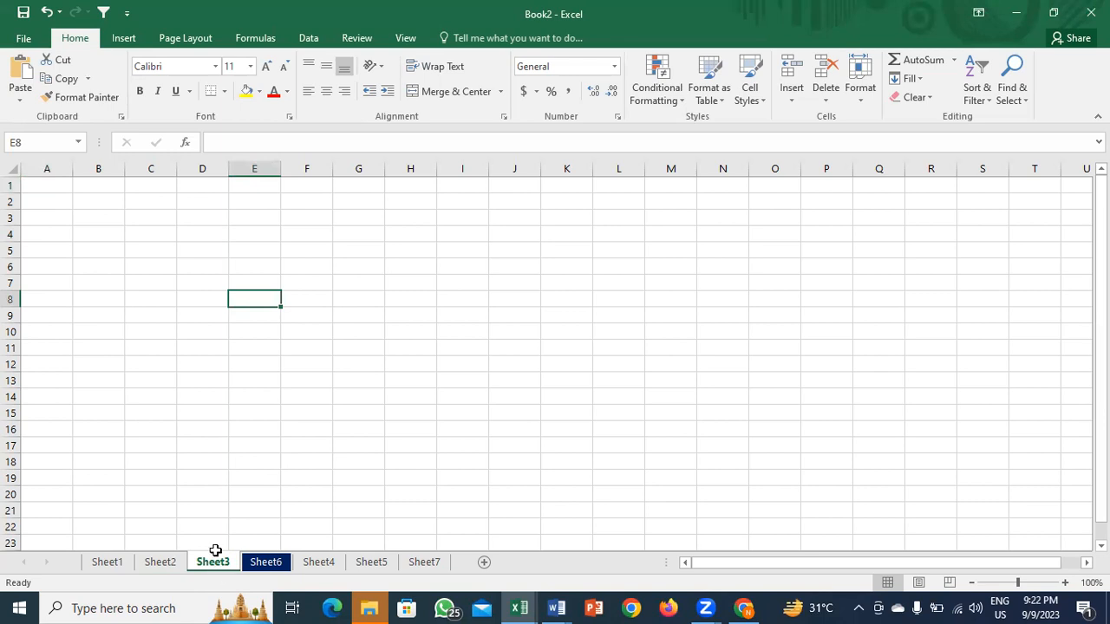
Step: On Sheet2, enter 10000 into every cell of C6:M15 at once
{"action": "left_click", "coordinate": [147, 563]}
{"action": "left_click_drag", "start_coordinate": [173, 268], "coordinate": [678, 413]}
{"action": "type", "text": "10000"}
{"action": "key", "text": "ctrl+Return"}
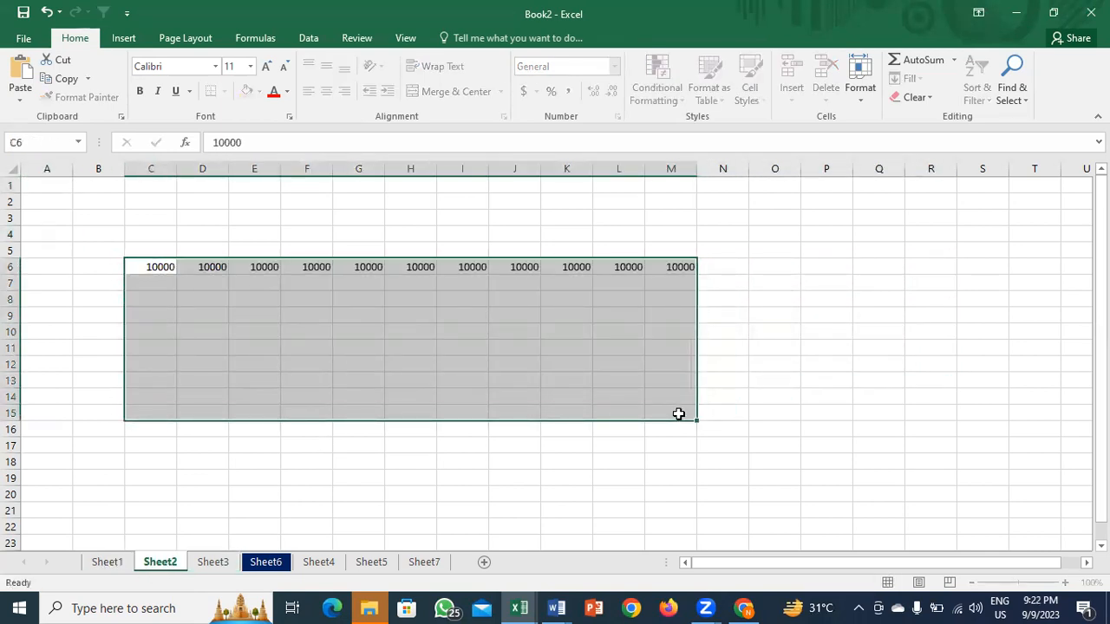
{"action": "left_click", "coordinate": [319, 507]}
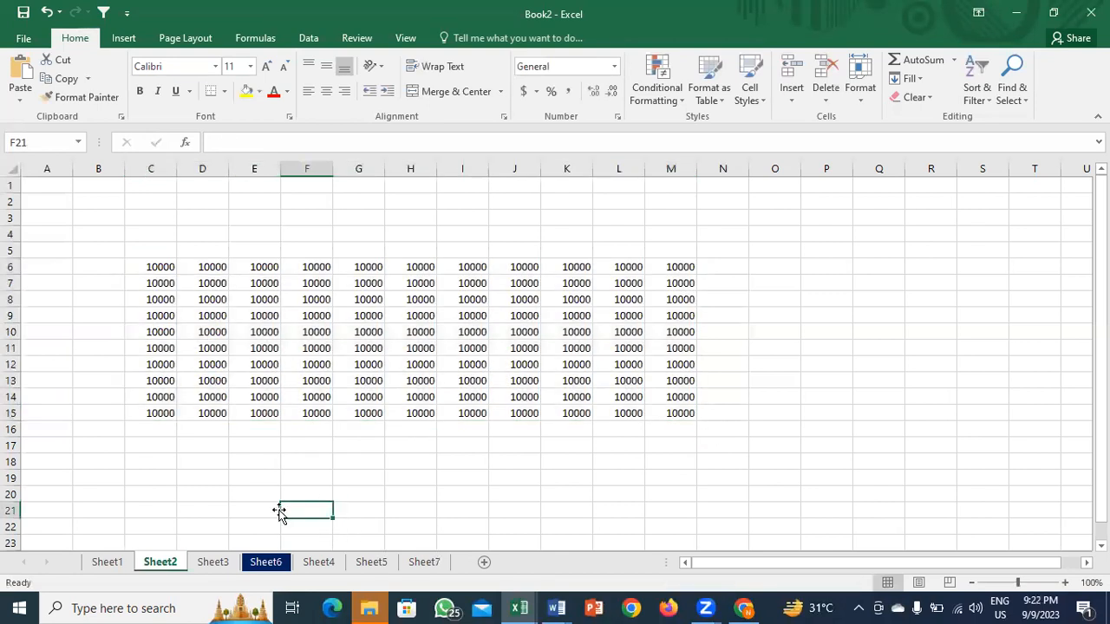
Step: Open the Move or Copy dialog for Sheet2, cancel it, and return to Book2
{"action": "right_click", "coordinate": [173, 561]}
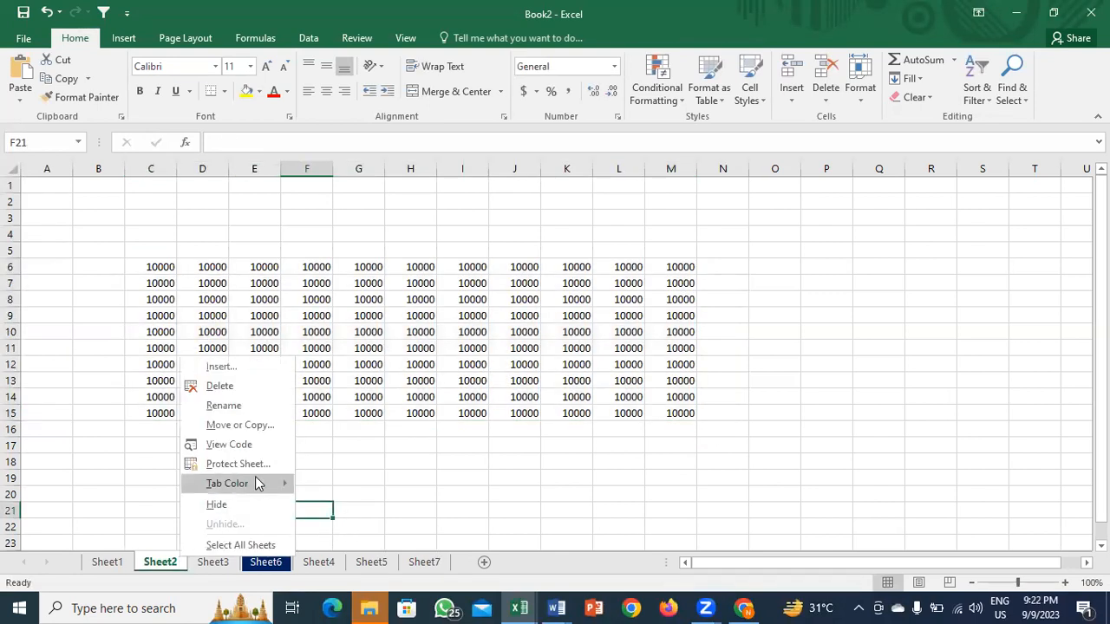
{"action": "left_click", "coordinate": [231, 430]}
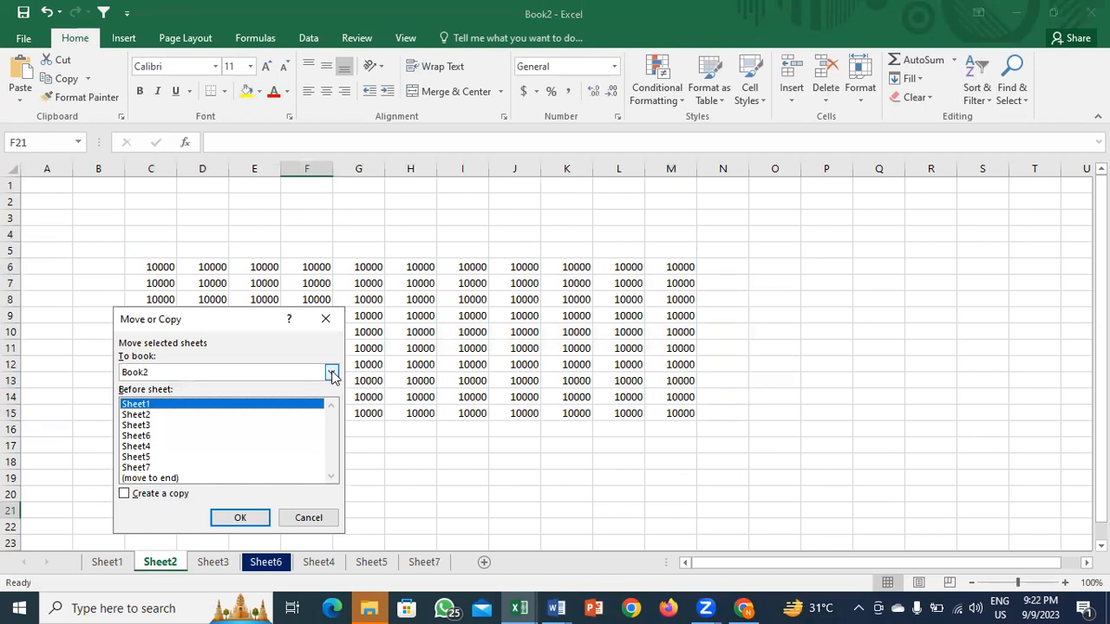
{"action": "key", "text": "Escape"}
{"action": "key", "text": "alt+Tab"}
{"action": "key", "text": "alt+Tab"}
{"action": "key", "text": "alt+shift+Tab"}
{"action": "key", "text": "alt+shift+Tab"}
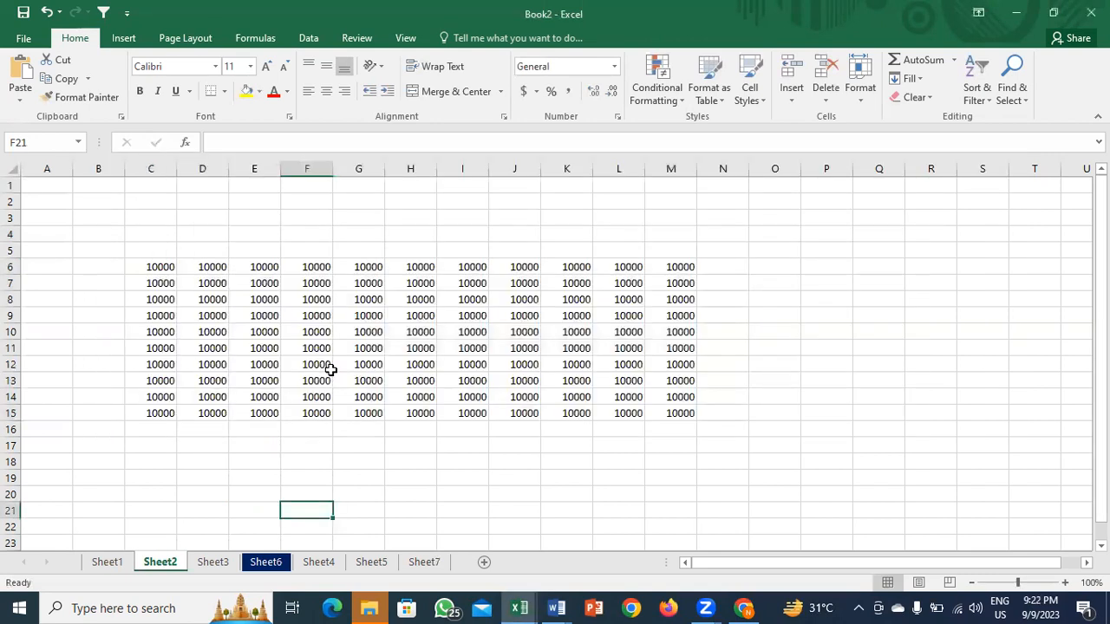
Step: Open Move or Copy for Sheet2 and try Book1, Book2 and a new book as destination
{"action": "right_click", "coordinate": [161, 565]}
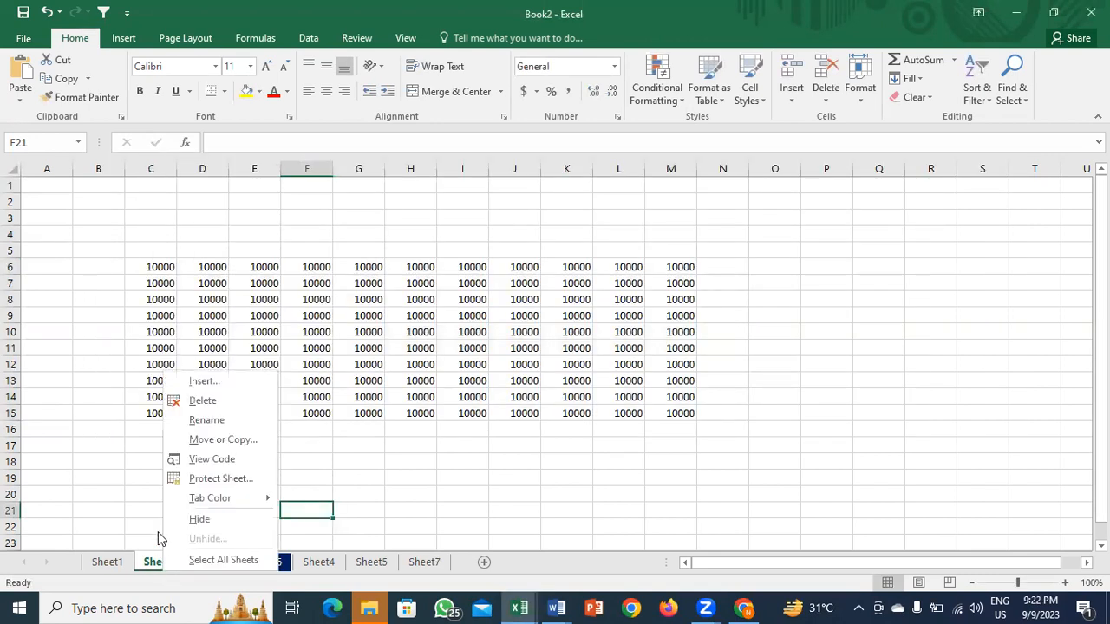
{"action": "left_click", "coordinate": [223, 439]}
{"action": "left_click", "coordinate": [325, 378]}
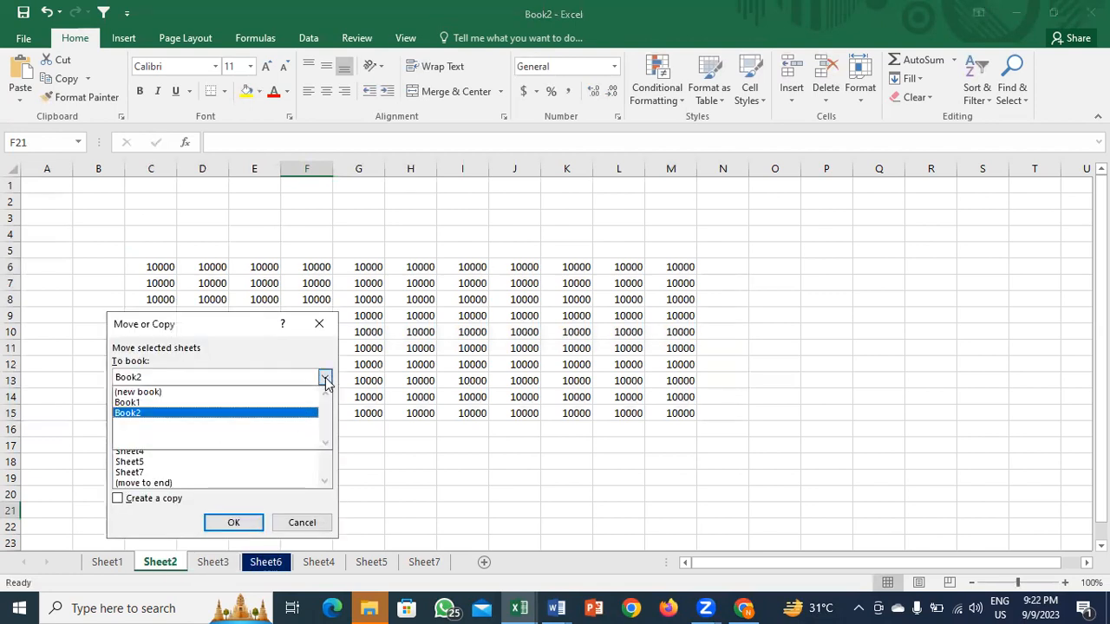
{"action": "left_click", "coordinate": [161, 403]}
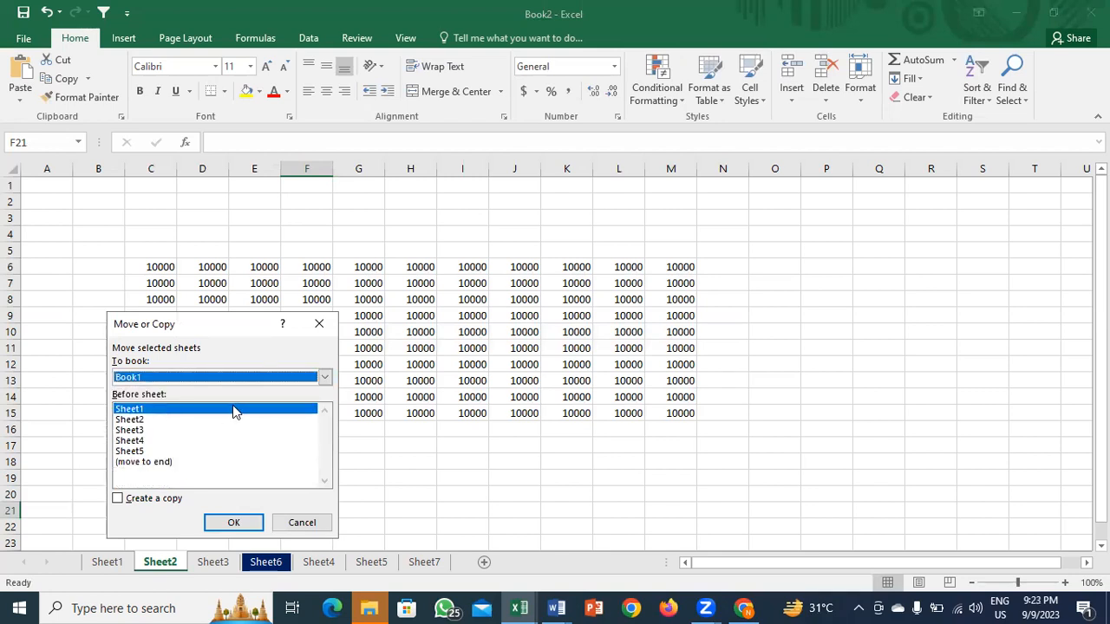
{"action": "left_click", "coordinate": [319, 377]}
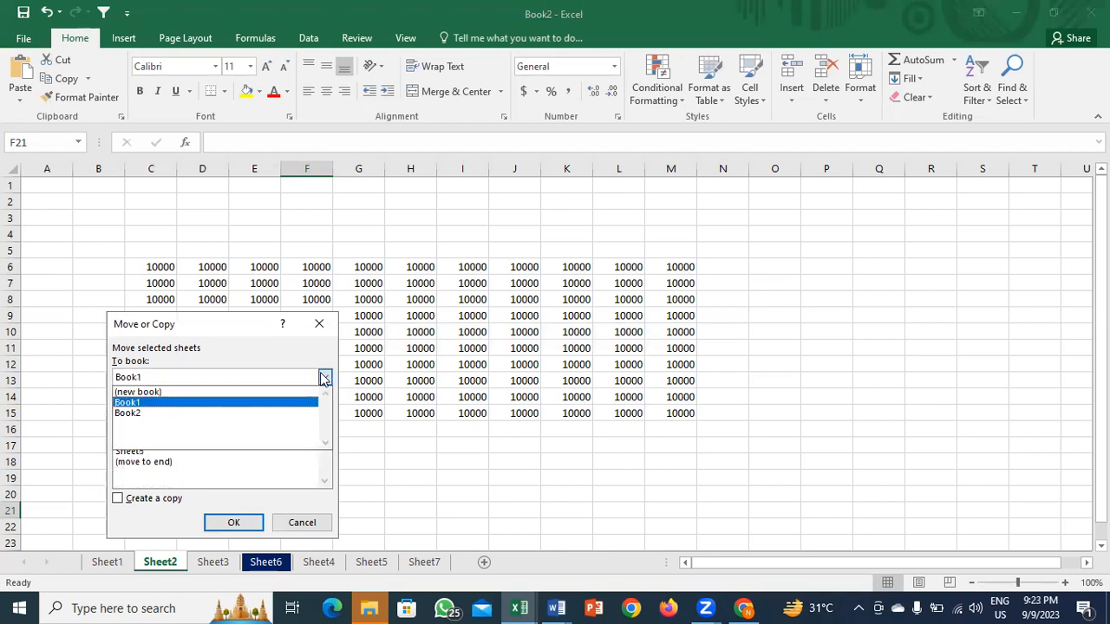
{"action": "left_click", "coordinate": [204, 414]}
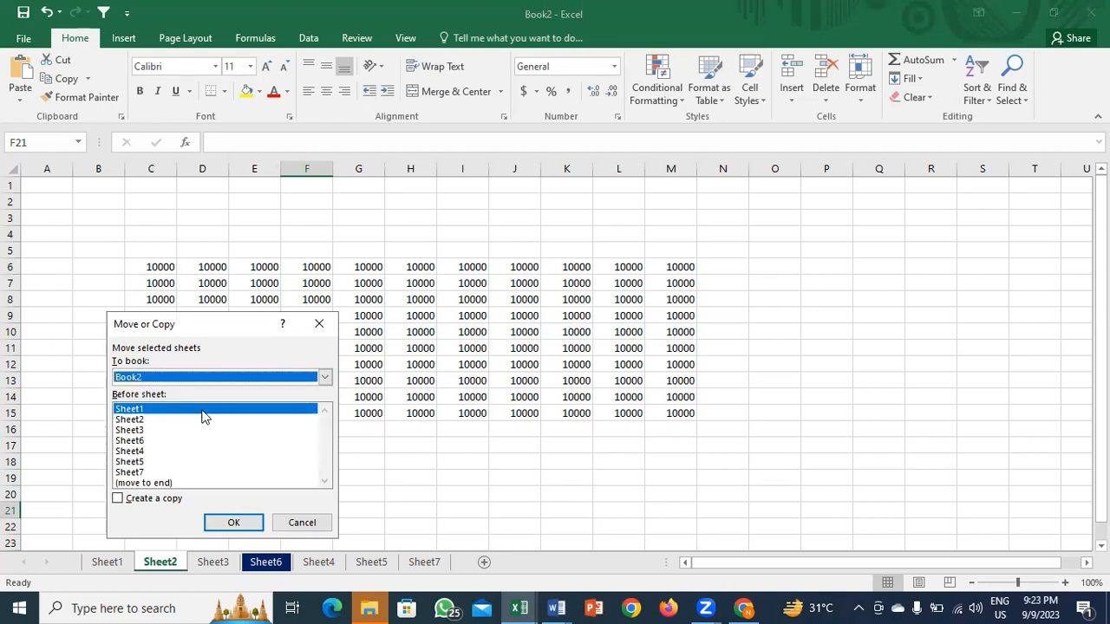
{"action": "left_click", "coordinate": [322, 377]}
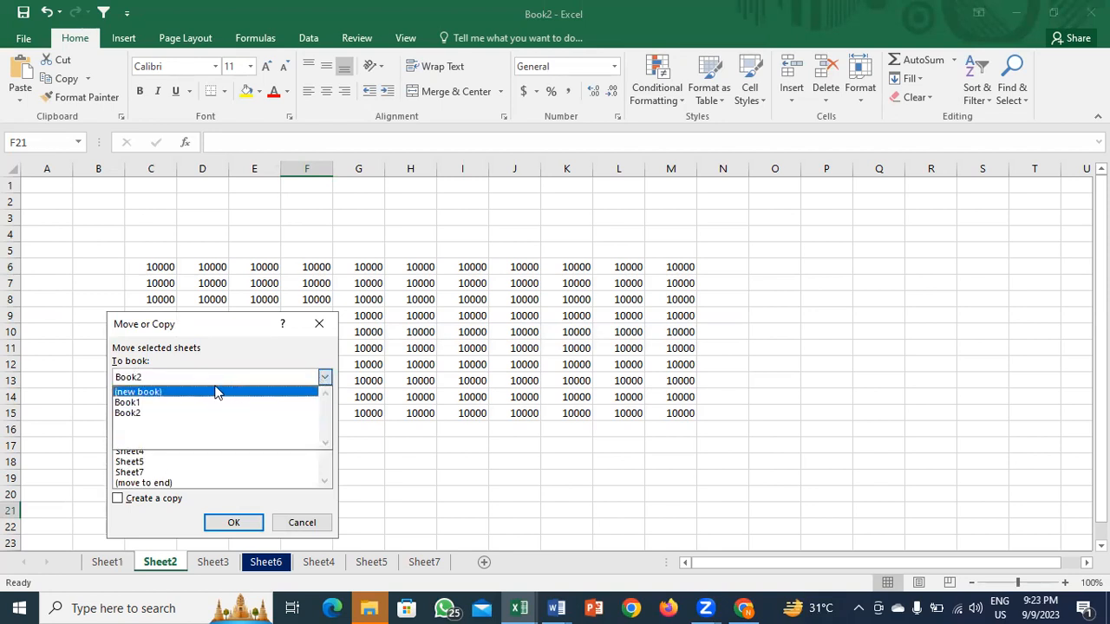
{"action": "left_click", "coordinate": [218, 391]}
Step: Copy Sheet2 into Book1, placed at the end after all its sheets
{"action": "left_click", "coordinate": [325, 378]}
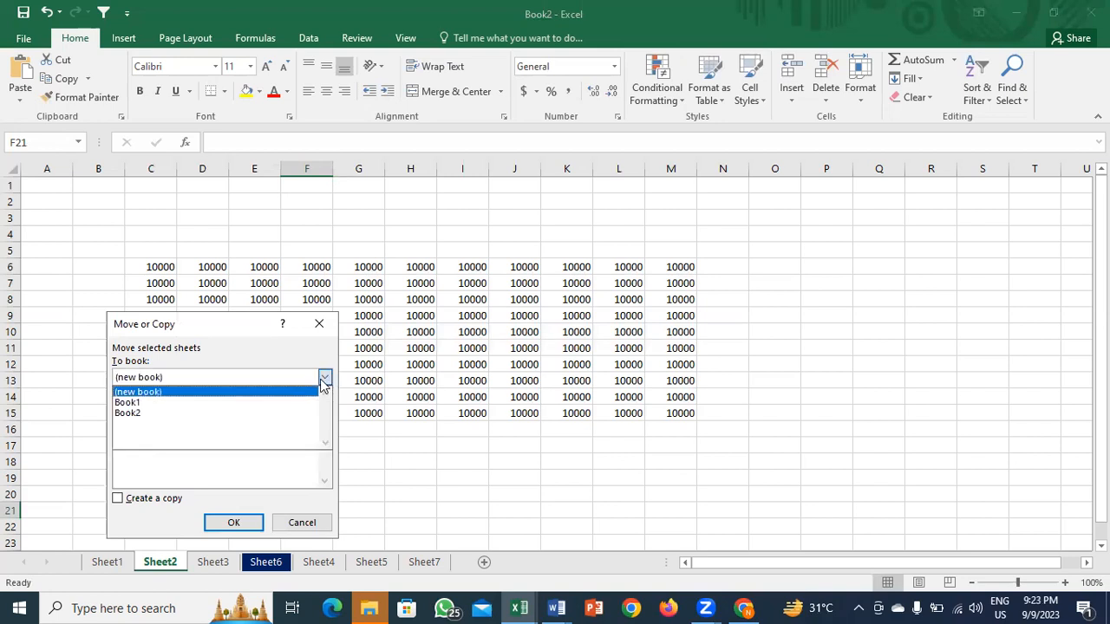
{"action": "left_click", "coordinate": [198, 402]}
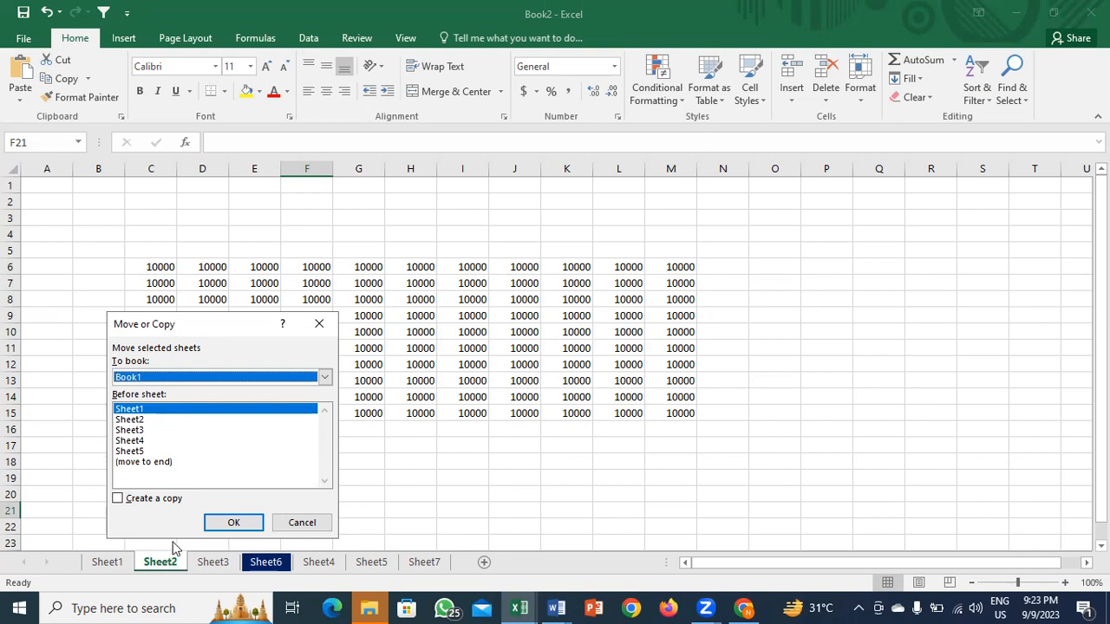
{"action": "left_click", "coordinate": [160, 464]}
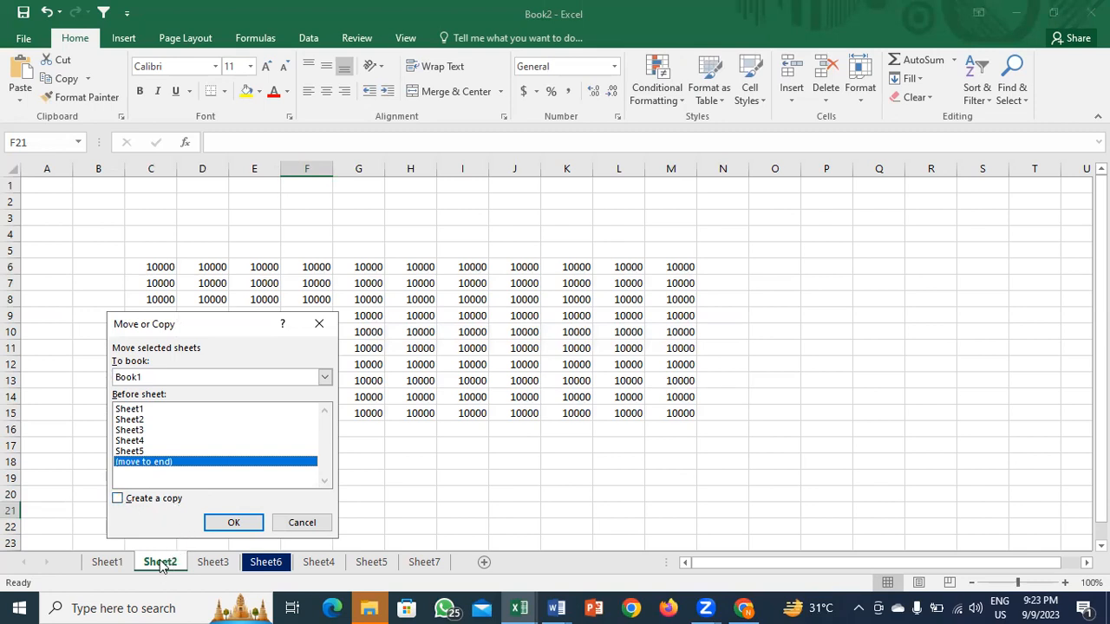
{"action": "left_click", "coordinate": [119, 501]}
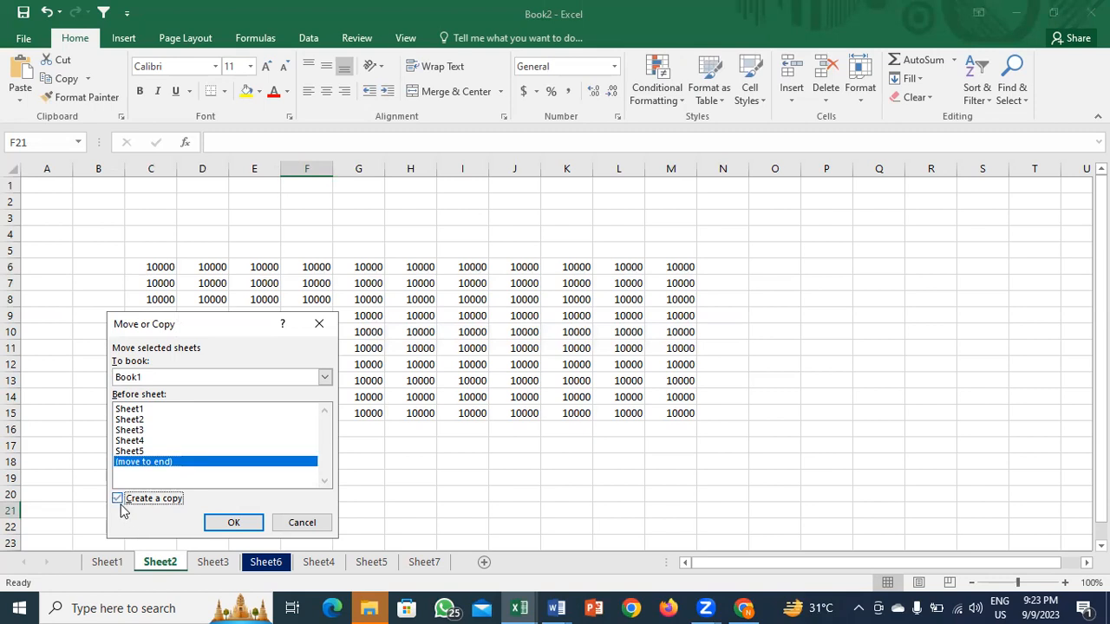
{"action": "left_click", "coordinate": [231, 526]}
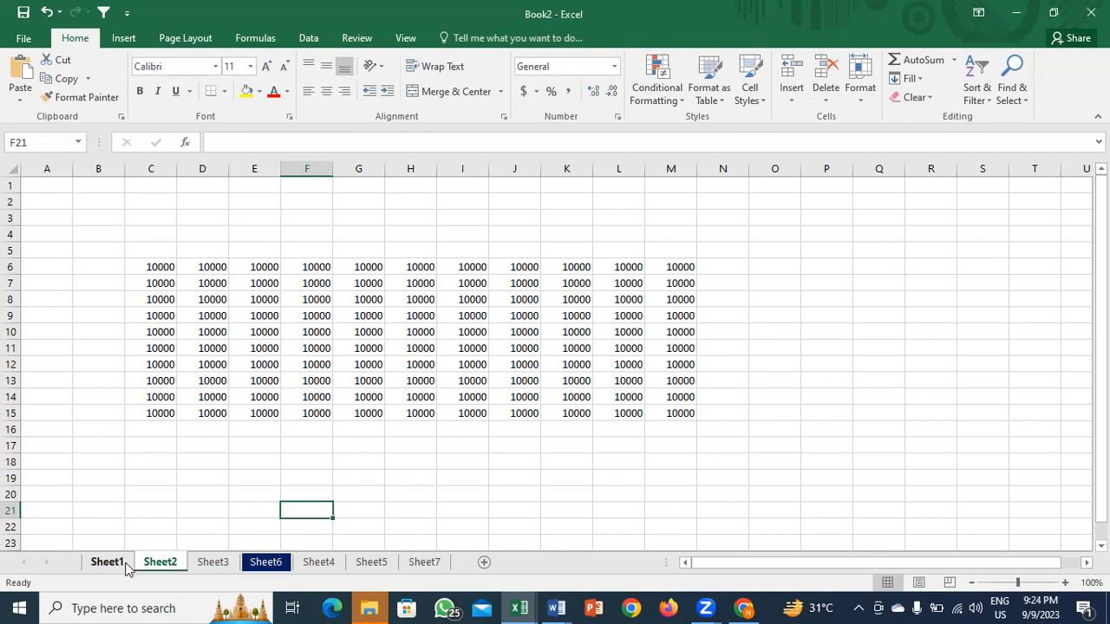
Step: Rename the Sheet2 tab to SUM
{"action": "double_click", "coordinate": [161, 563]}
{"action": "type", "text": "sUM"}
{"action": "key", "text": "BackSpace"}
{"action": "key", "text": "BackSpace"}
{"action": "key", "text": "BackSpace"}
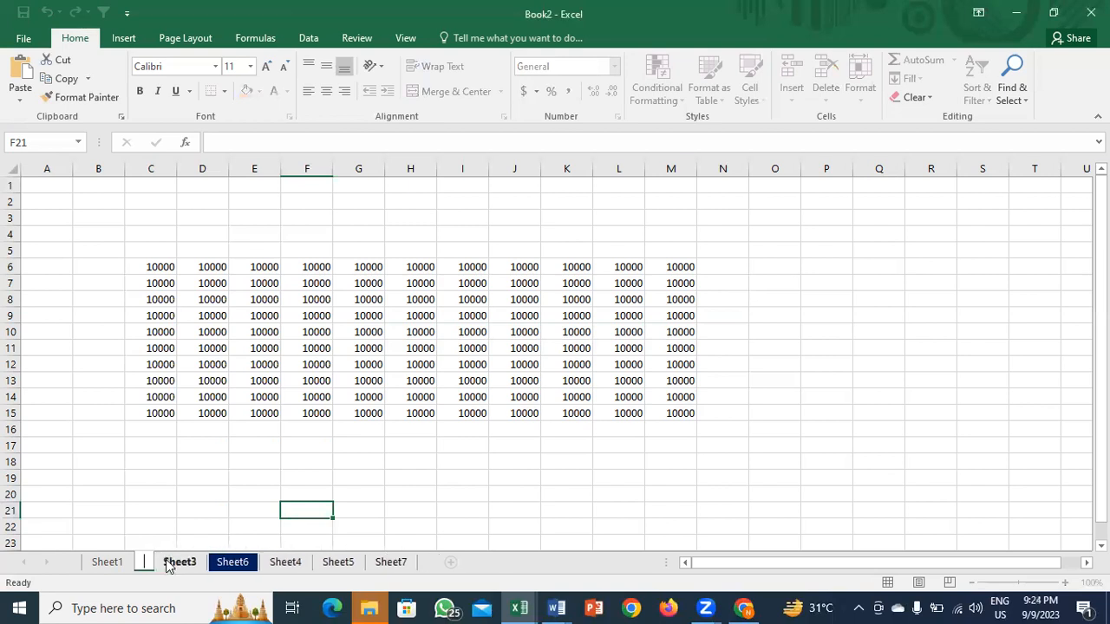
{"action": "type", "text": "SUM"}
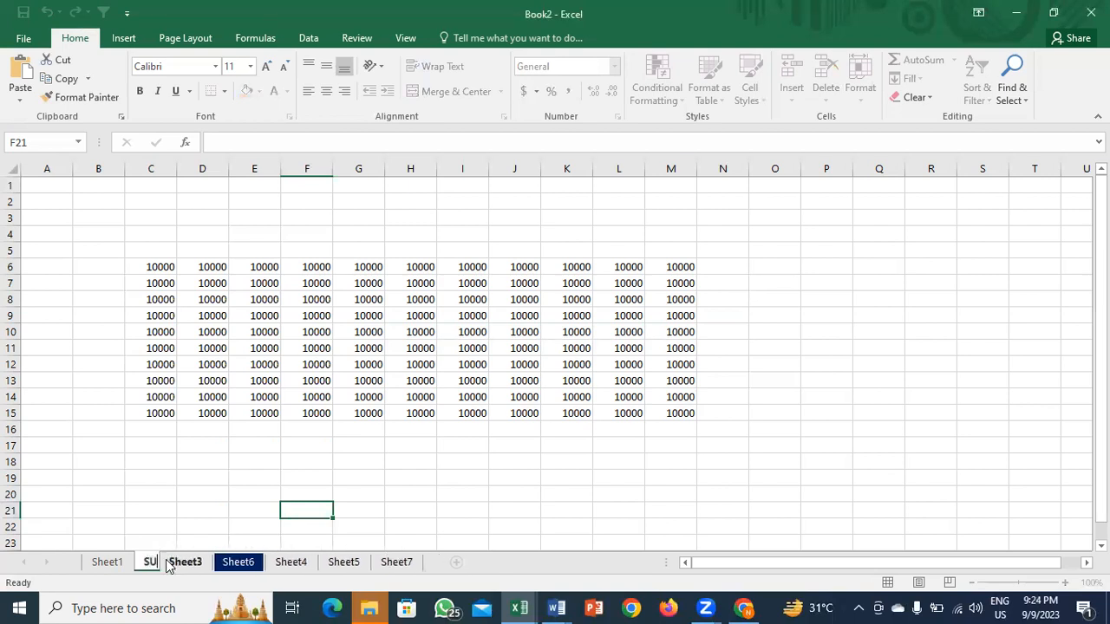
{"action": "key", "text": "Return"}
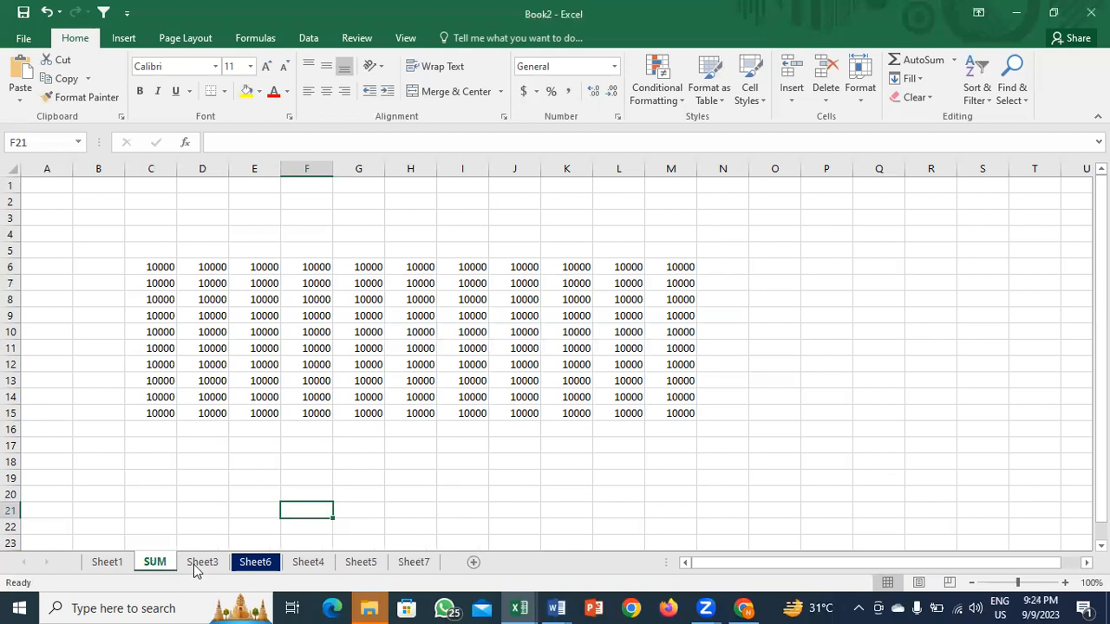
Step: View the empty Sheet4, return to SUM, and select cell O5 beside the data block
{"action": "left_click", "coordinate": [309, 561]}
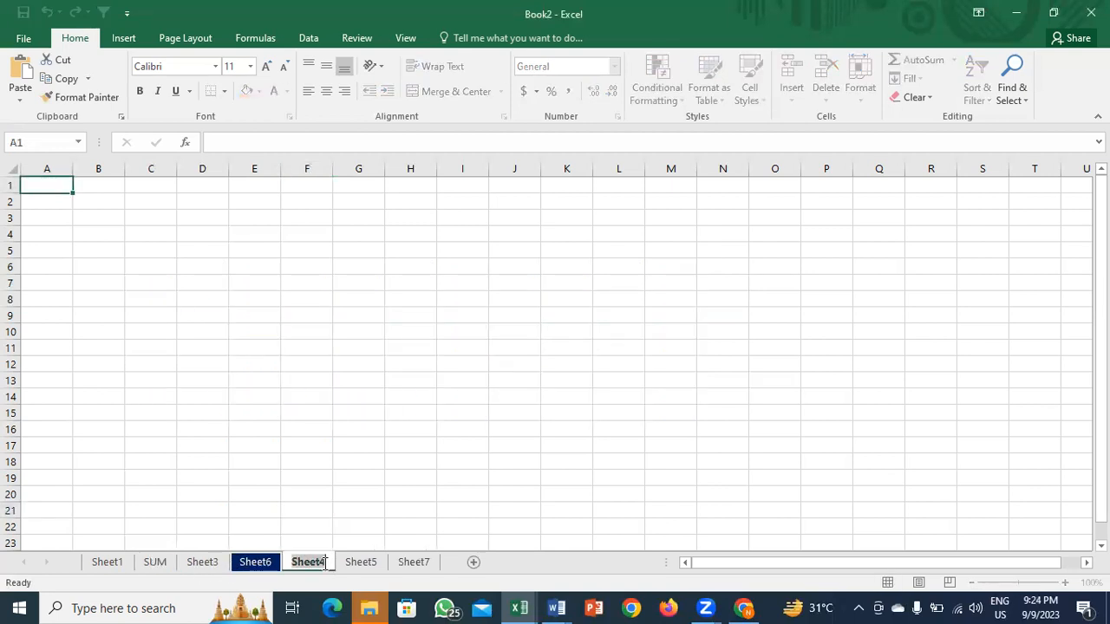
{"action": "right_click", "coordinate": [154, 560]}
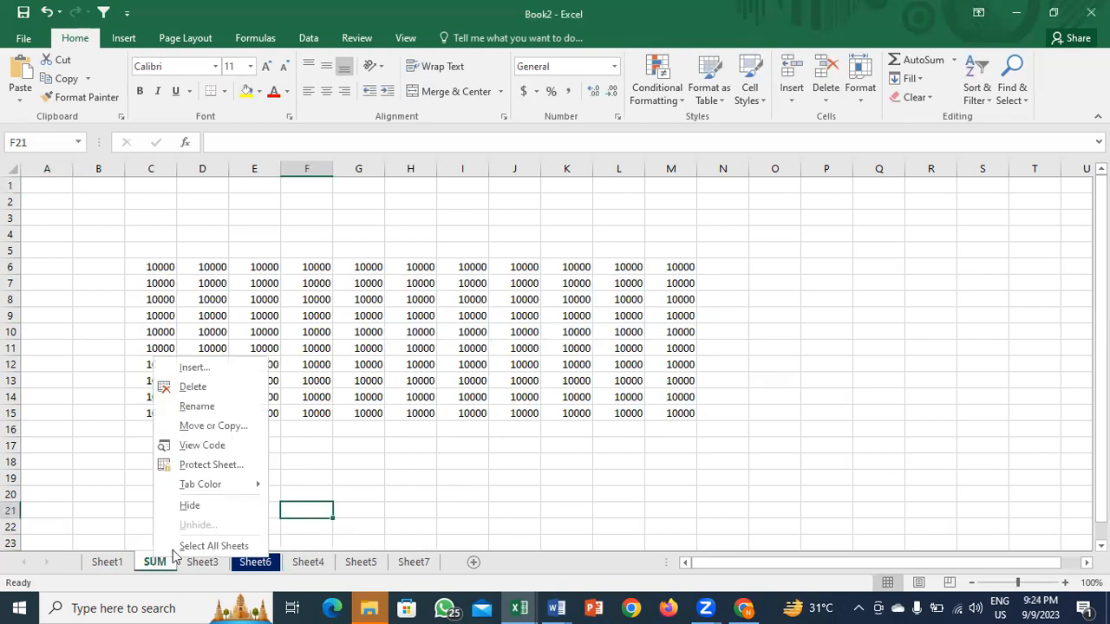
{"action": "left_click", "coordinate": [373, 476]}
{"action": "left_click", "coordinate": [344, 391]}
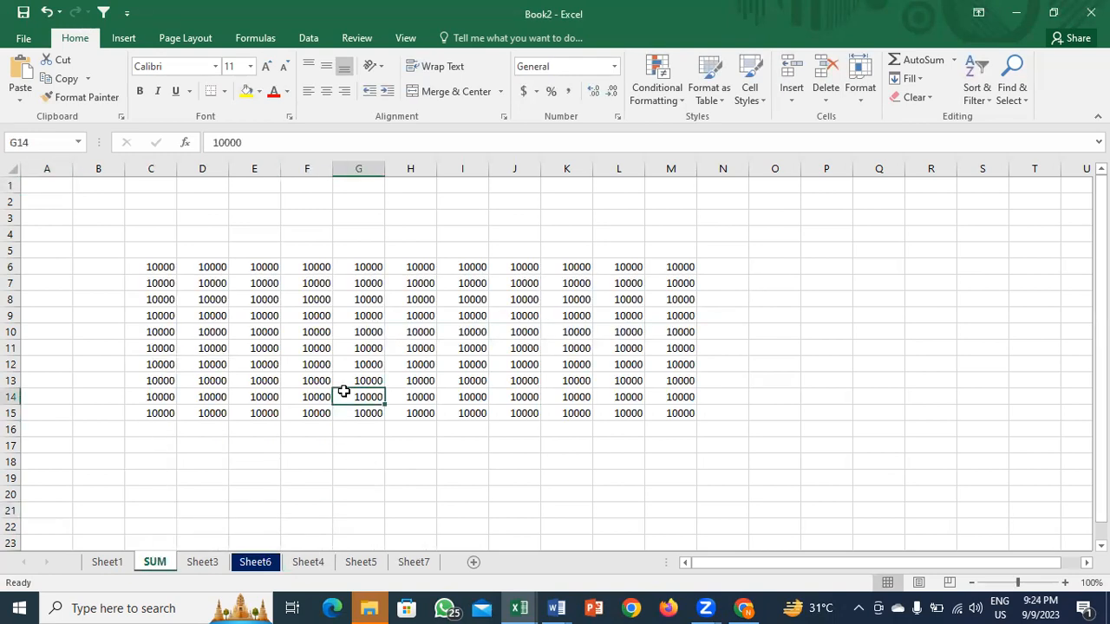
{"action": "key", "text": "ctrl+Up"}
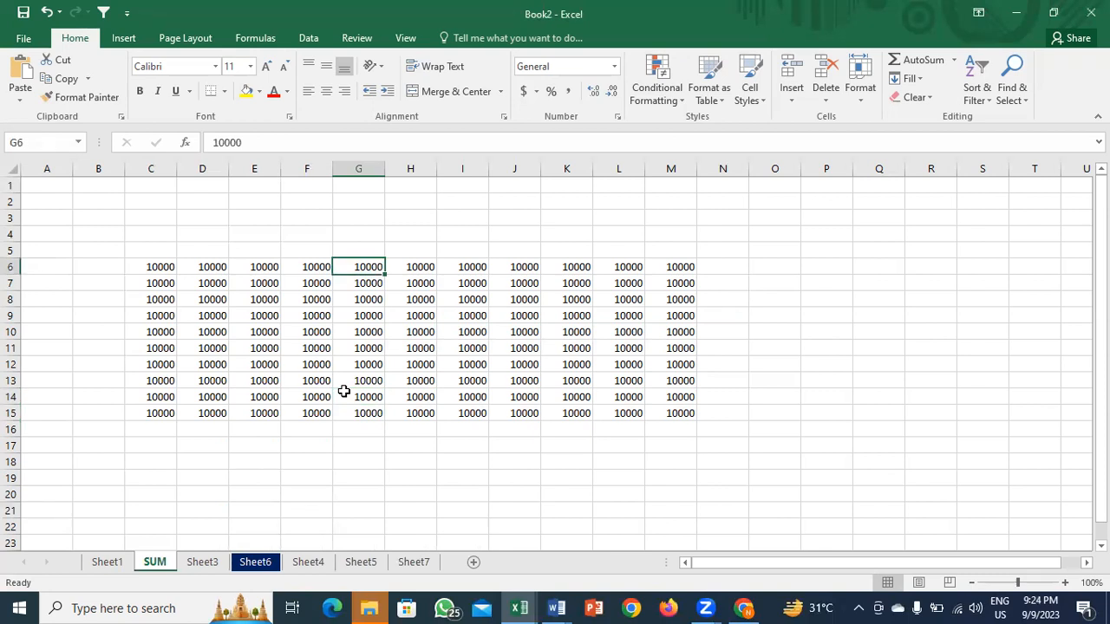
{"action": "left_click", "coordinate": [787, 252]}
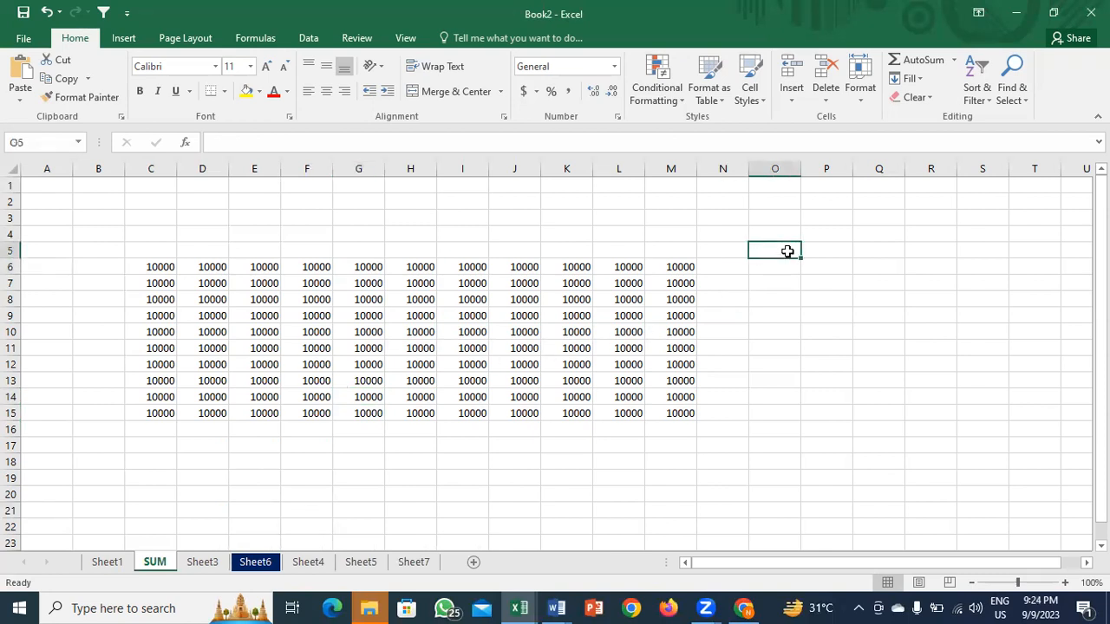
{"action": "left_click_drag", "start_coordinate": [787, 251], "coordinate": [924, 438]}
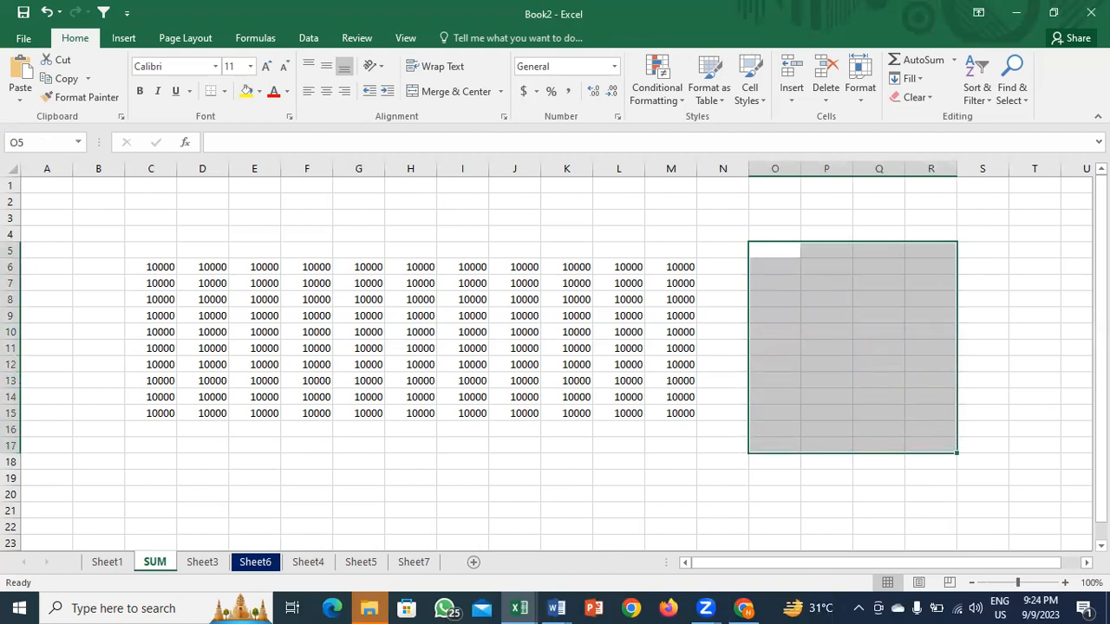
{"action": "type", "text": "10000"}
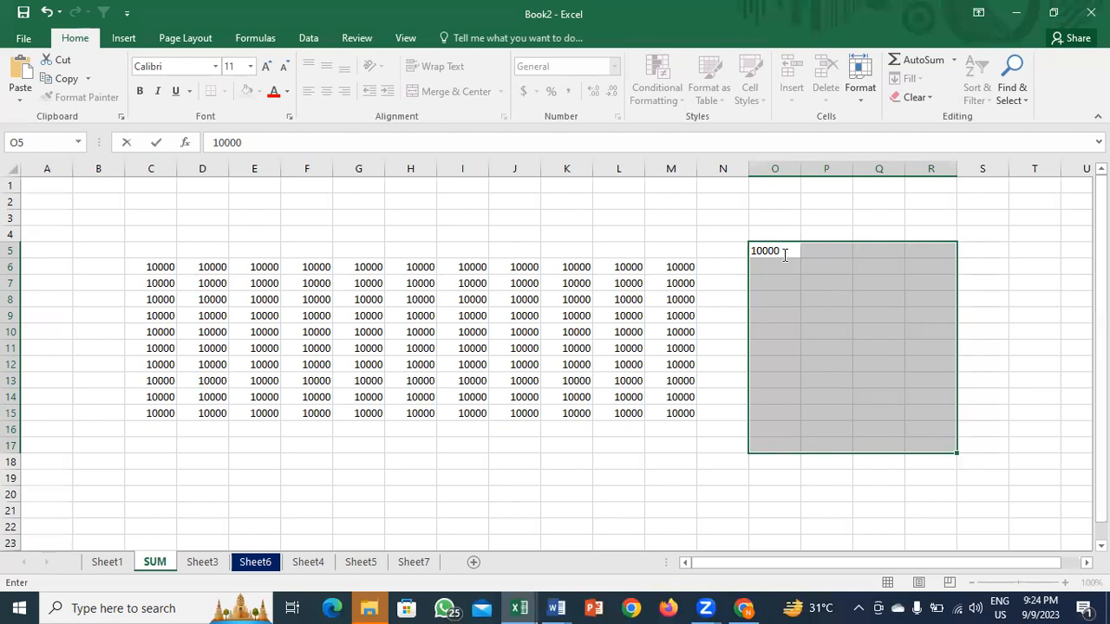
{"action": "key", "text": "ctrl+Return"}
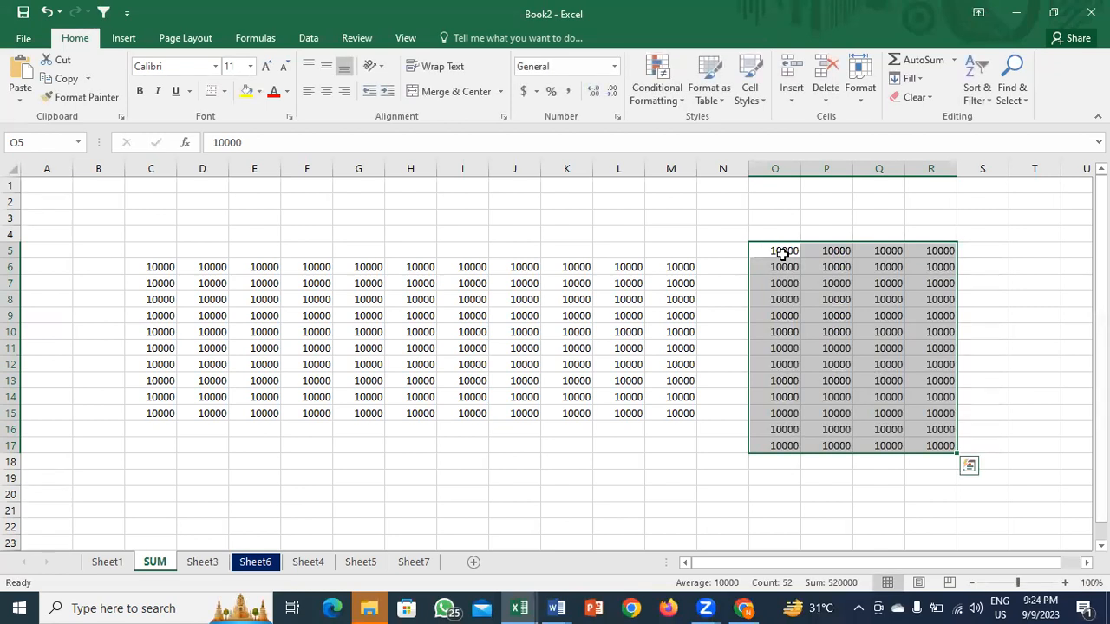
{"action": "key", "text": "Delete"}
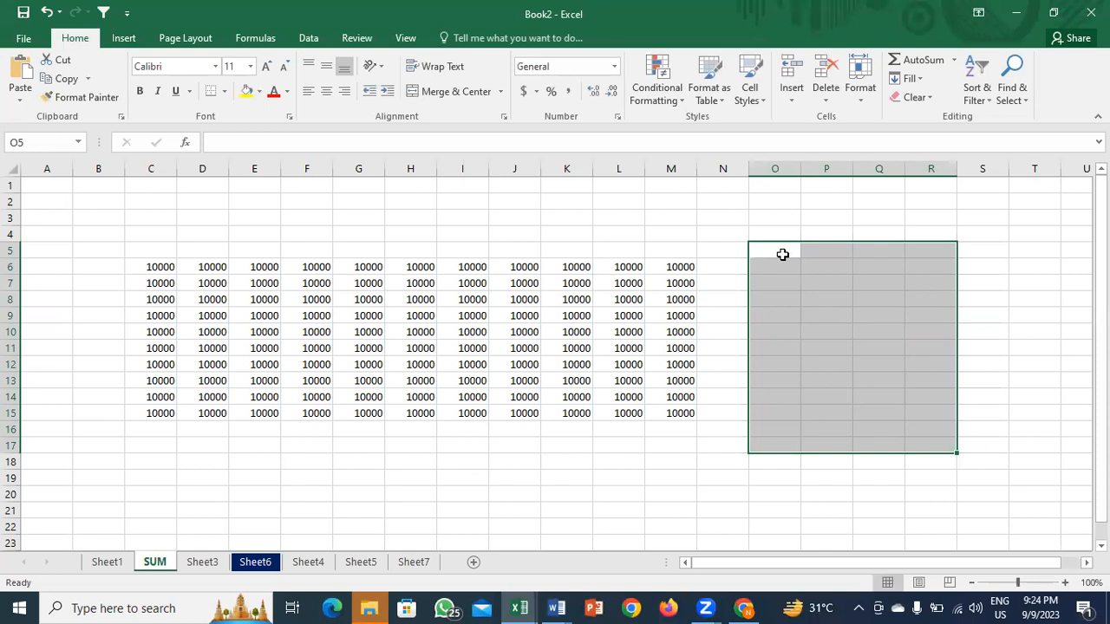
{"action": "key", "text": "Left"}
{"action": "key", "text": "Left"}
{"action": "key", "text": "Left"}
{"action": "key", "text": "Left"}
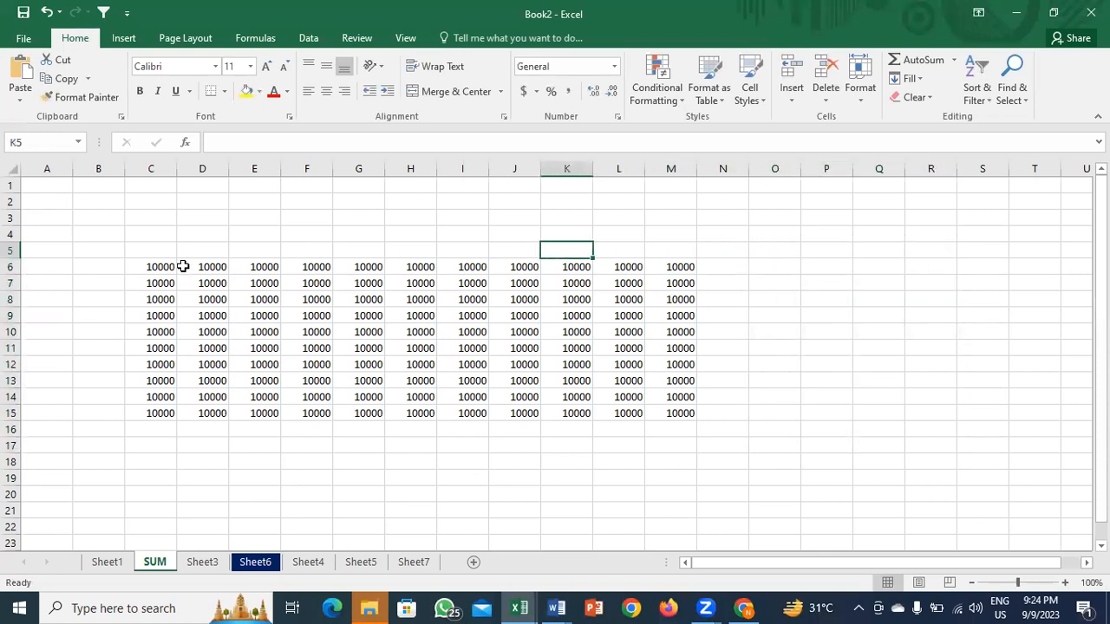
{"action": "left_click", "coordinate": [171, 267]}
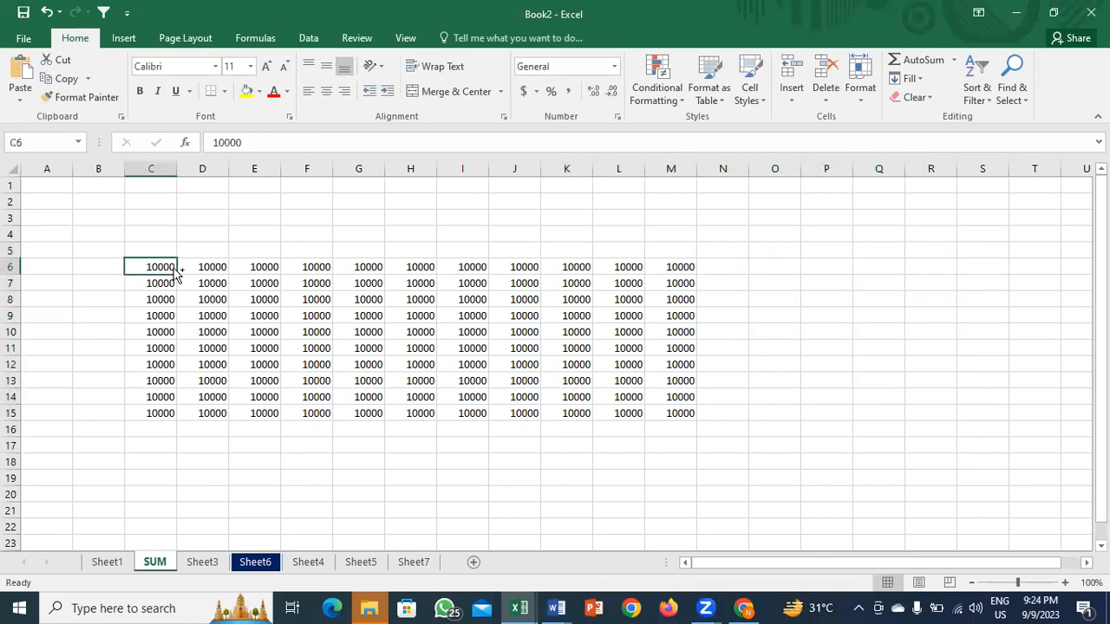
{"action": "key", "text": "Right"}
{"action": "key", "text": "Left"}
{"action": "key", "text": "alt+shift"}
{"action": "left_click", "coordinate": [148, 330]}
{"action": "key", "text": "ctrl+Up"}
{"action": "key", "text": "ctrl+shift"}
{"action": "key", "text": "ctrl+shift+Right"}
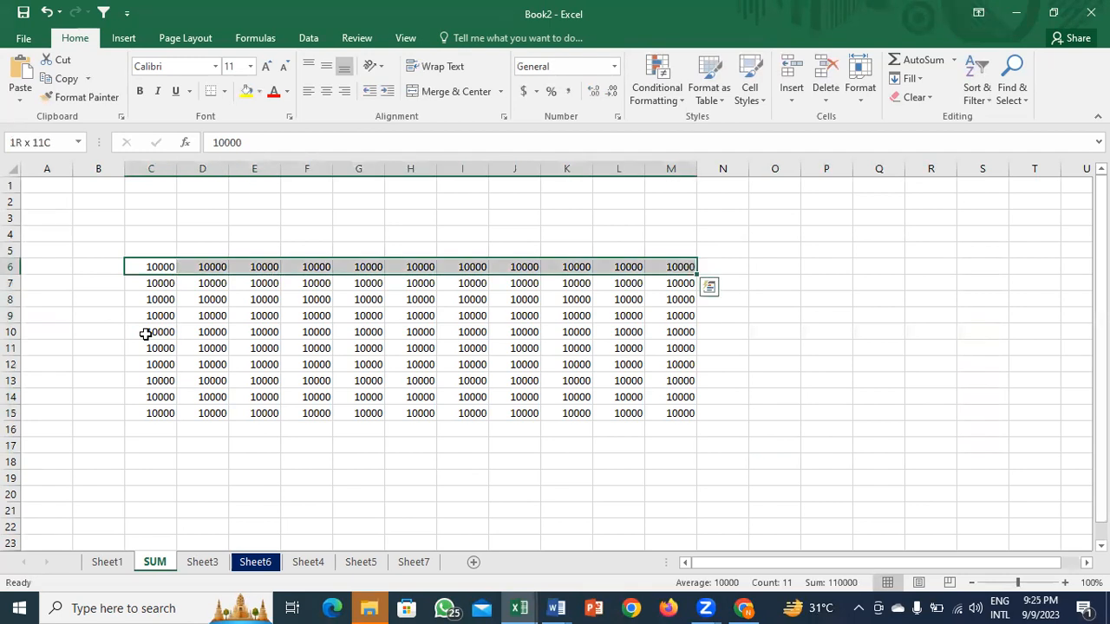
{"action": "key", "text": "ctrl+shift+Down"}
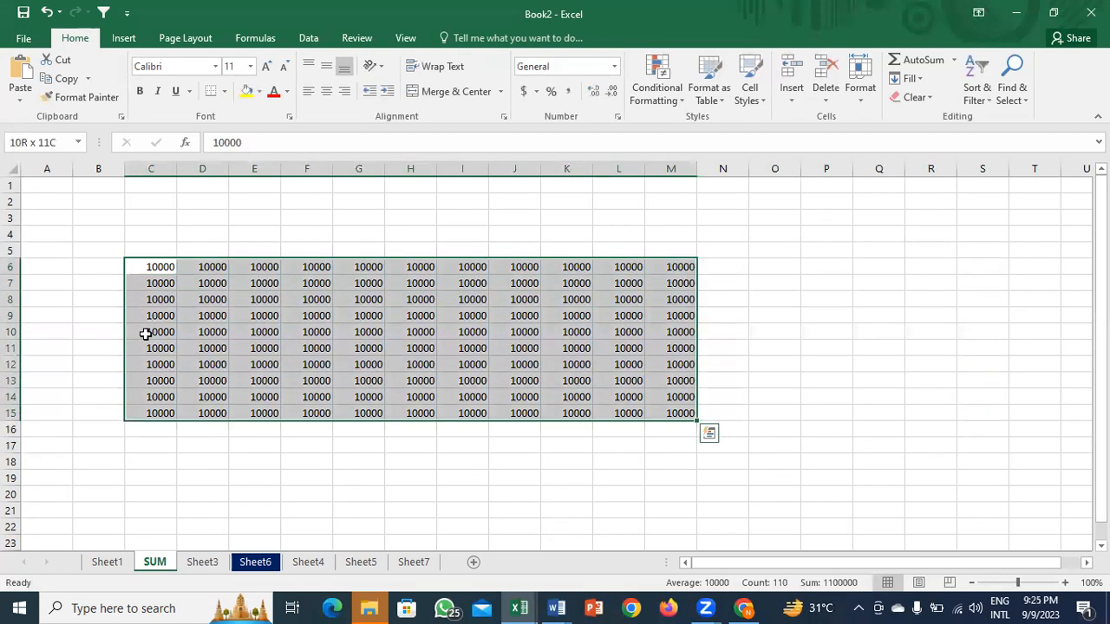
Step: Move to C6 and extend the selection over the 10000 block with Ctrl+Shift+arrows
{"action": "key", "text": "alt+shift"}
{"action": "key", "text": "Home"}
{"action": "key", "text": "Right"}
{"action": "key", "text": "Right"}
{"action": "key", "text": "alt+shift"}
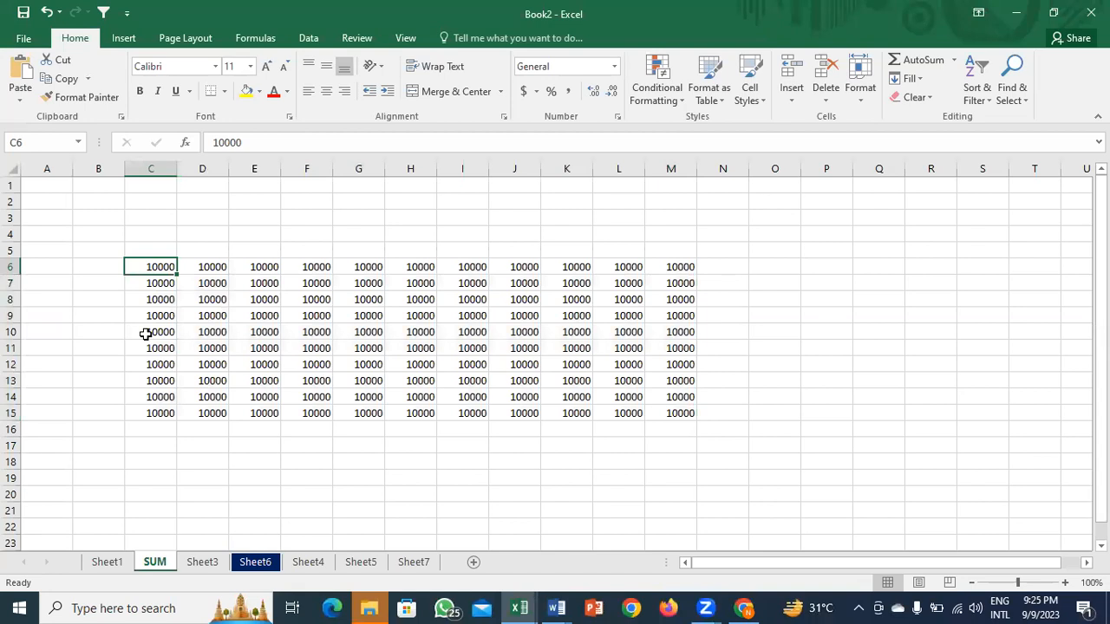
{"action": "key", "text": "alt+shift"}
{"action": "key", "text": "ctrl+shift+Right"}
{"action": "key", "text": "ctrl+shift+Down"}
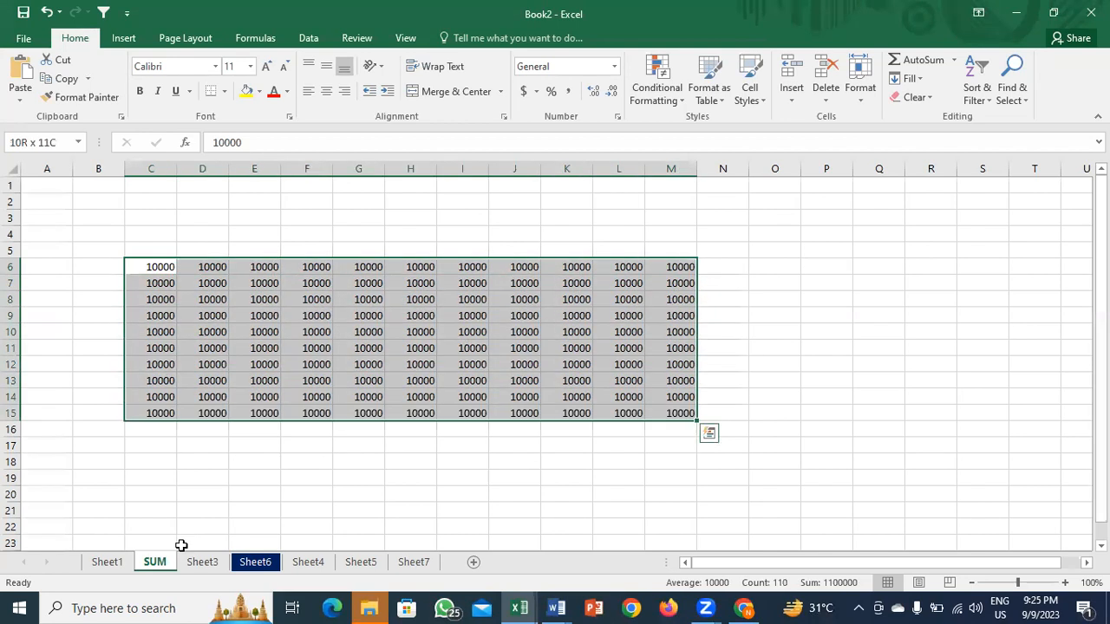
{"action": "key", "text": "ctrl+shift+Left"}
Step: Select the 10000 block from C6 to L15
{"action": "key", "text": "ctrl+shift+Right"}
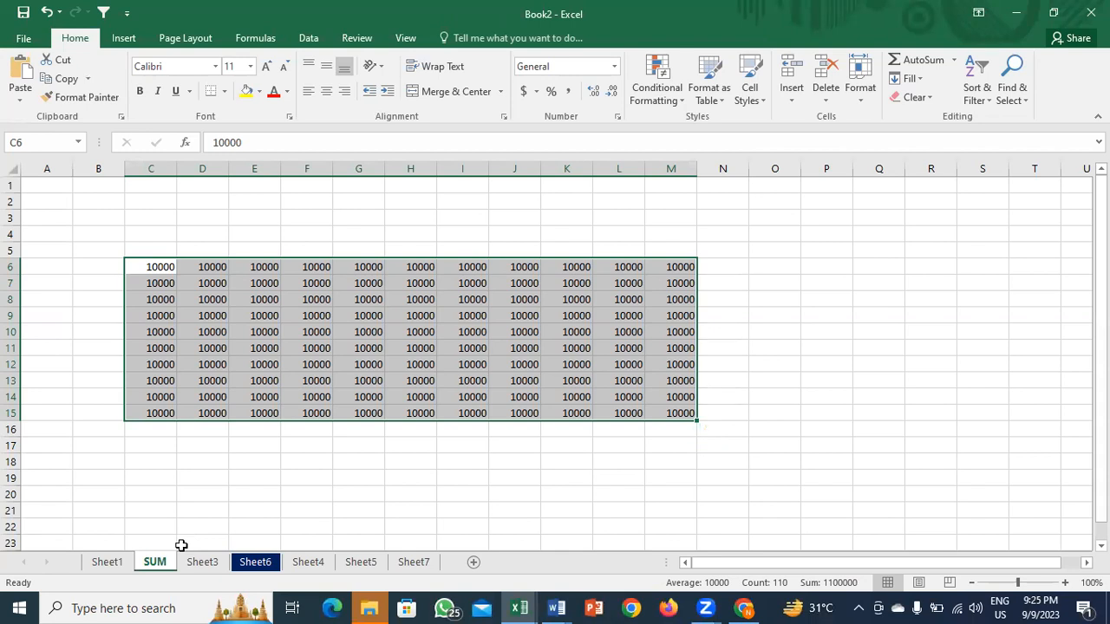
{"action": "key", "text": "ctrl+shift+Left"}
{"action": "key", "text": "ctrl+shift+Down"}
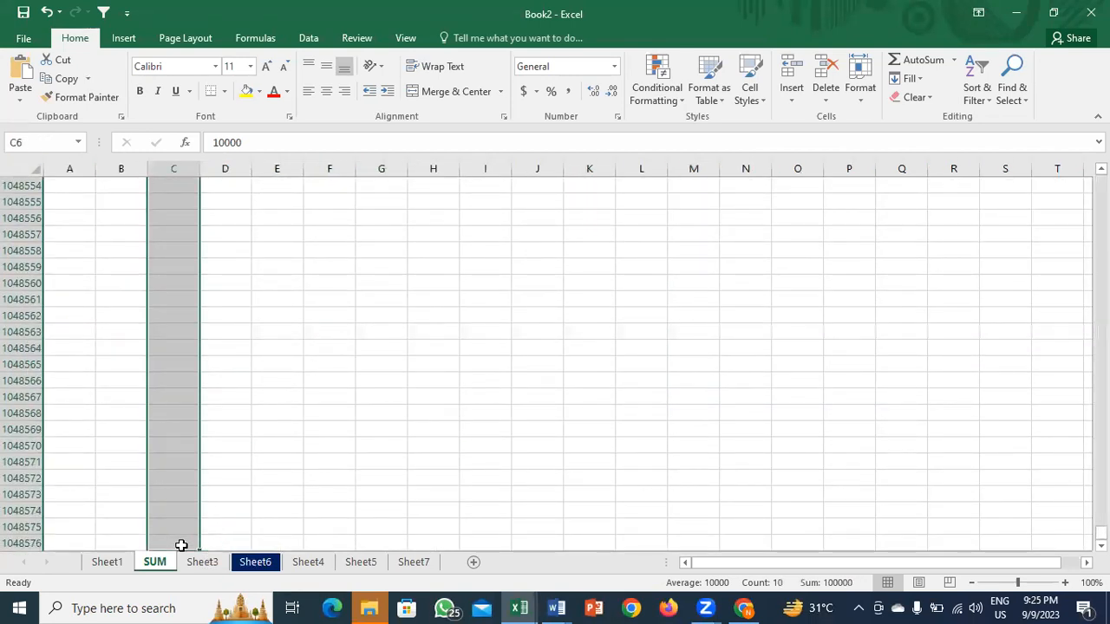
{"action": "key", "text": "ctrl+Up"}
{"action": "left_click_drag", "start_coordinate": [154, 266], "coordinate": [638, 413]}
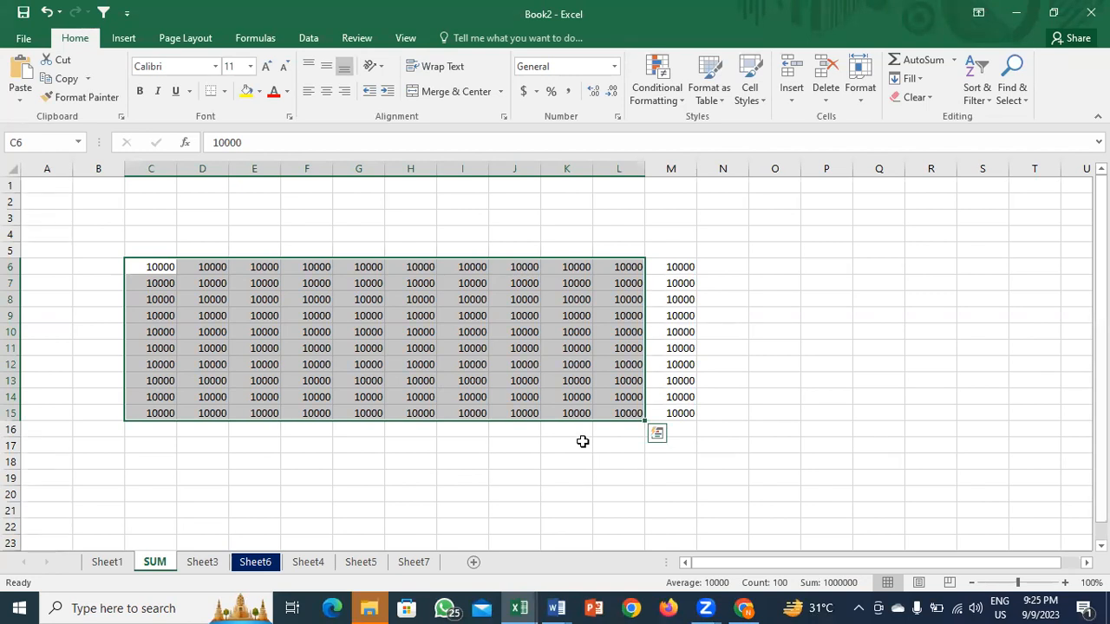
Step: Clear the values in C6:L15 and select row 12
{"action": "key", "text": "Delete"}
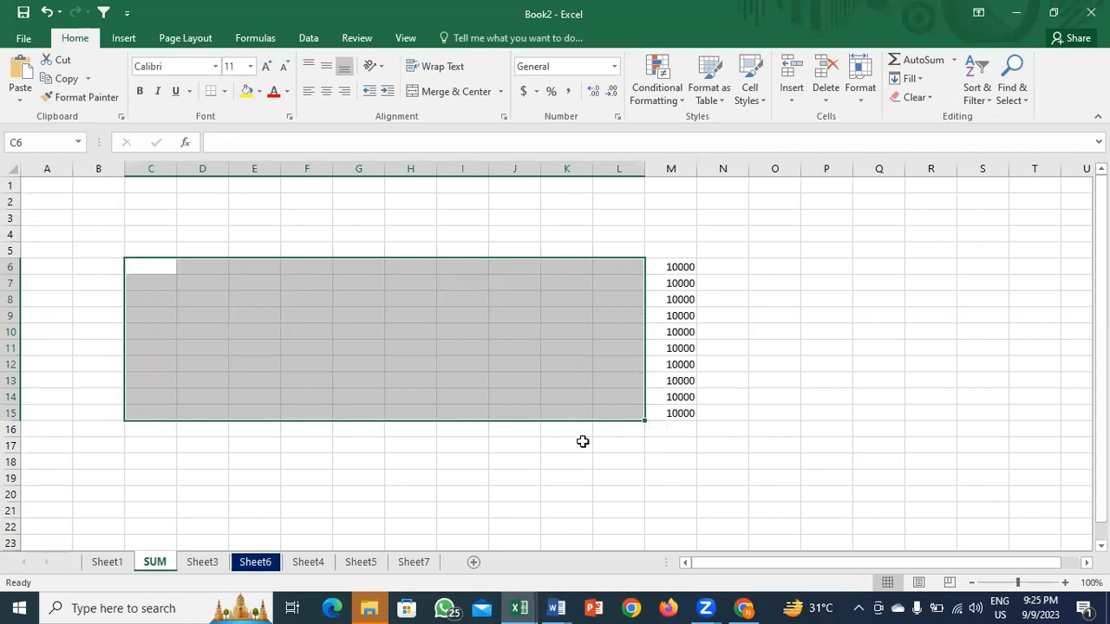
{"action": "left_click", "coordinate": [533, 365]}
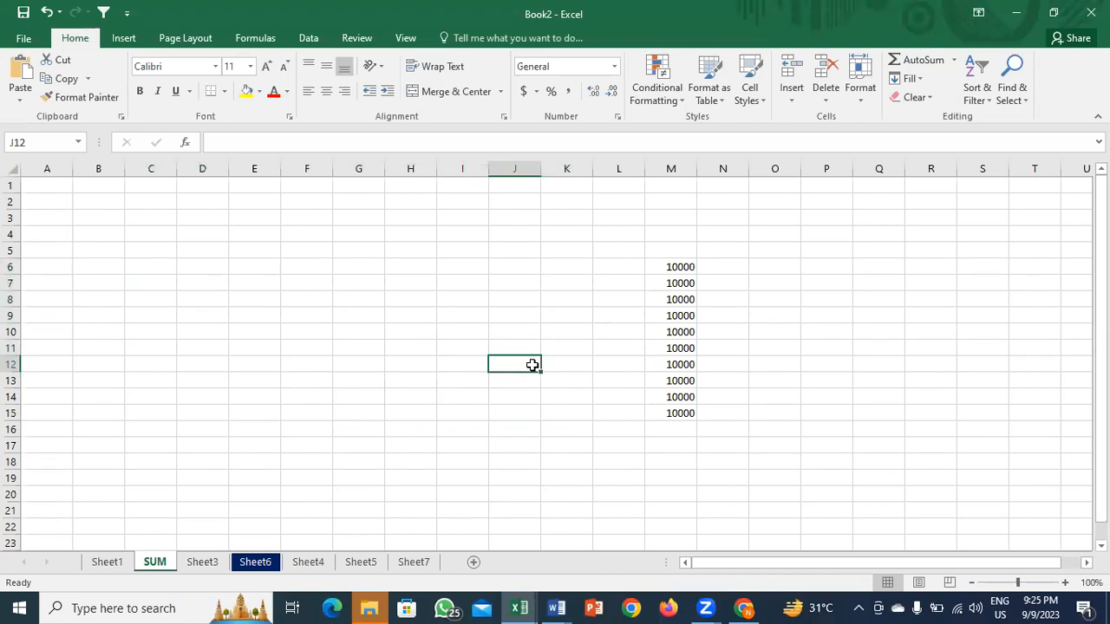
{"action": "key", "text": "shift+space"}
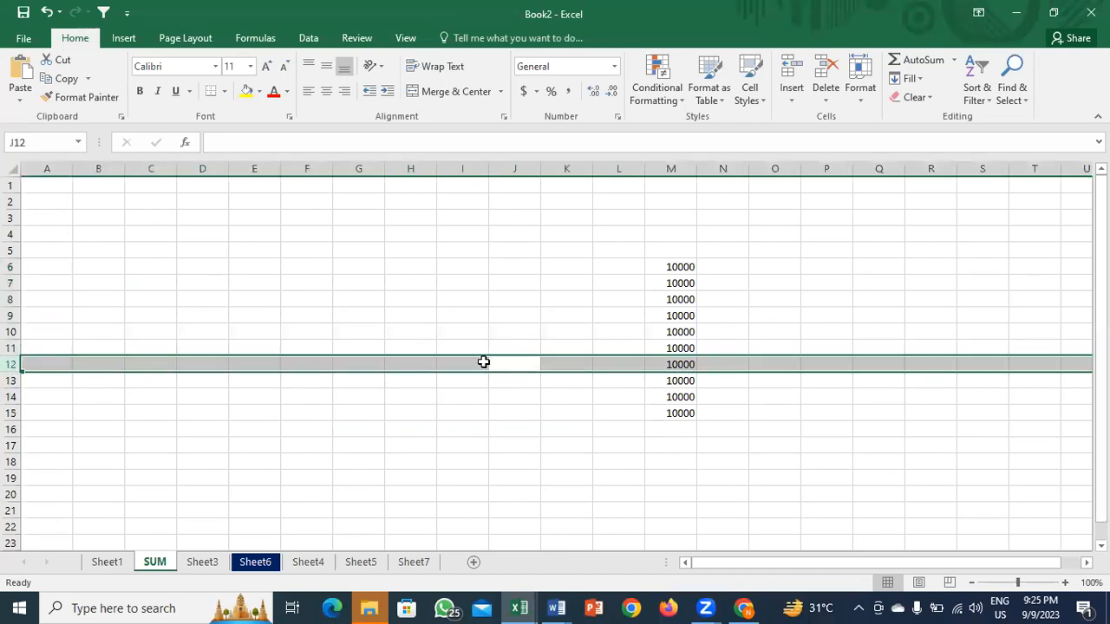
{"action": "left_click", "coordinate": [12, 365]}
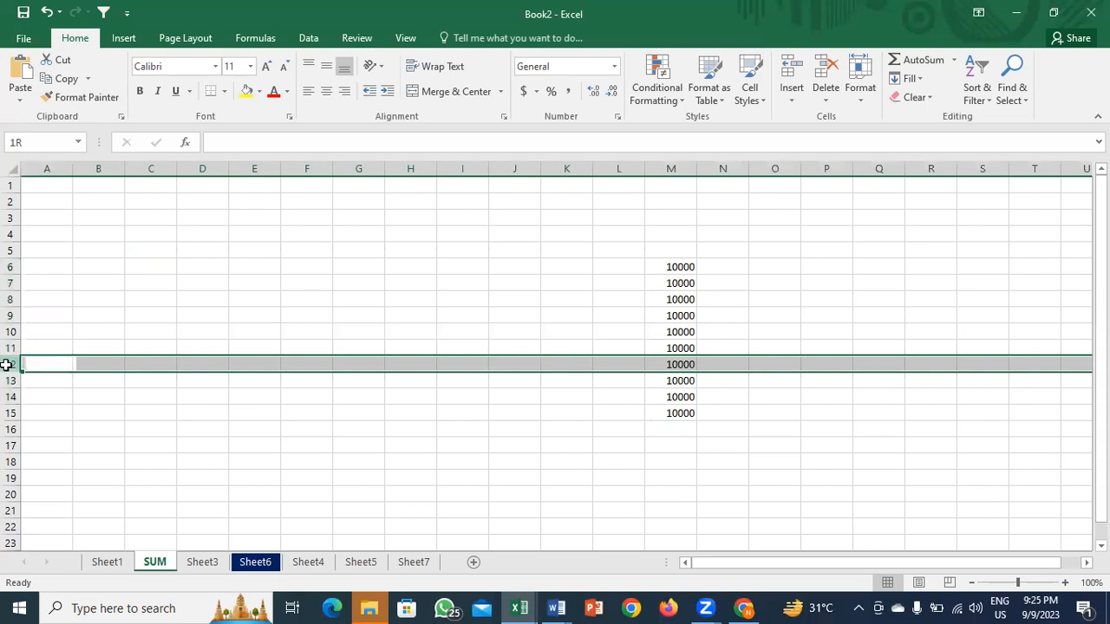
{"action": "left_click", "coordinate": [310, 362]}
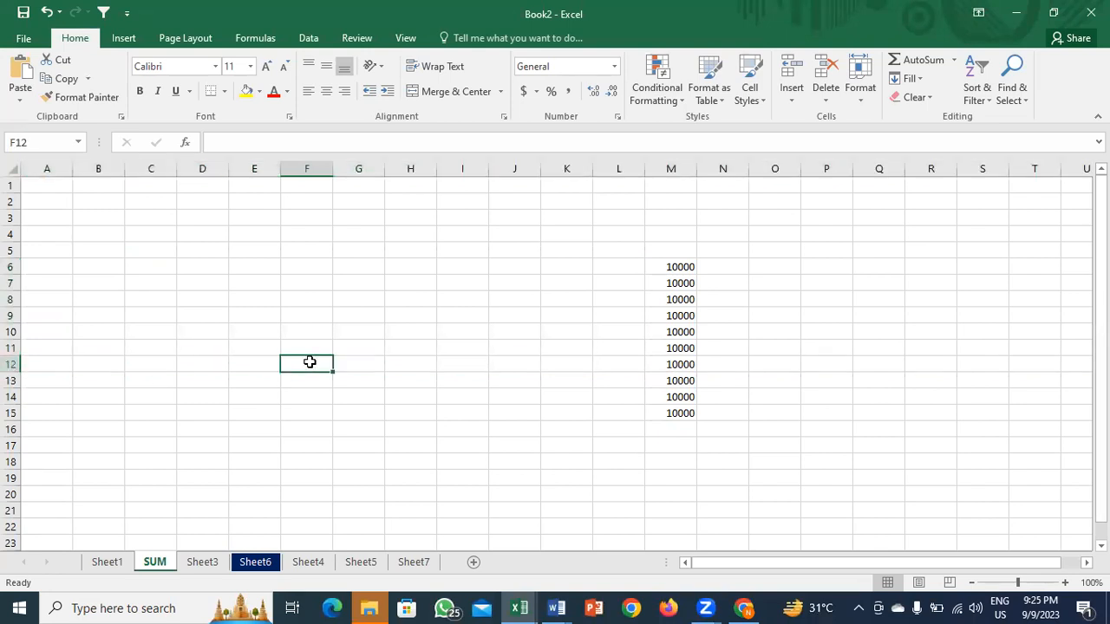
{"action": "key", "text": "shift+space"}
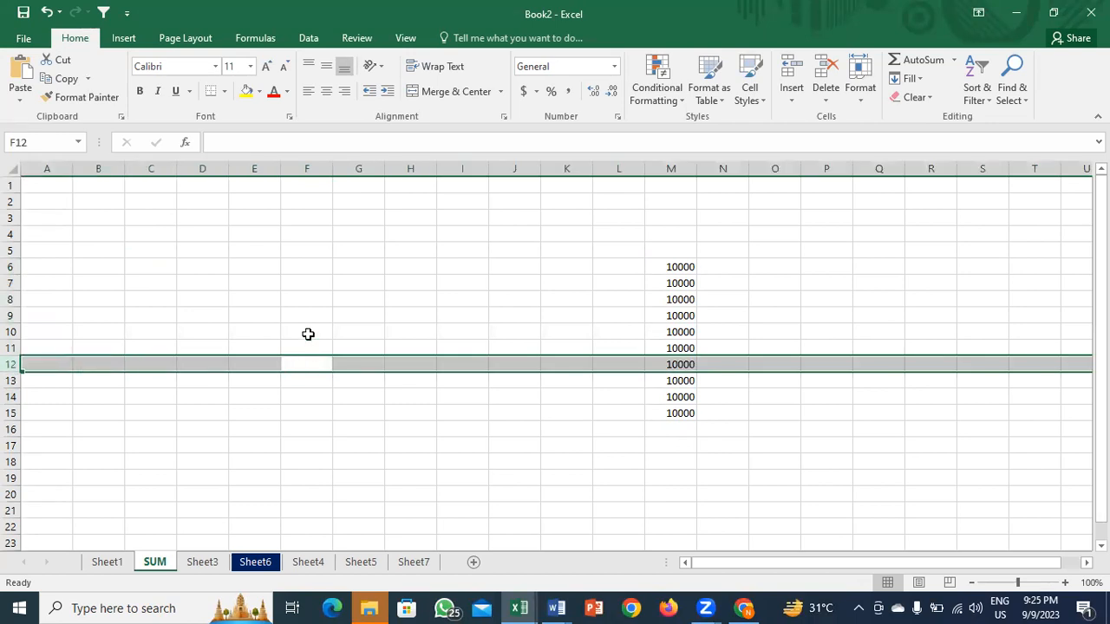
Step: Select the whole of column F and delete it
{"action": "left_click", "coordinate": [308, 334]}
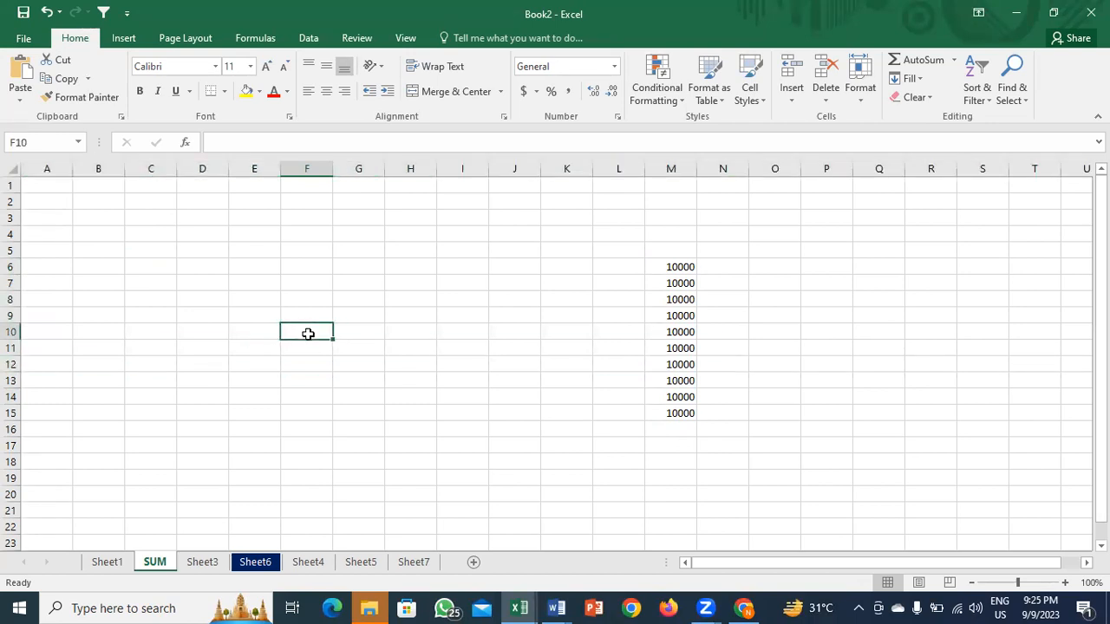
{"action": "key", "text": "ctrl+space"}
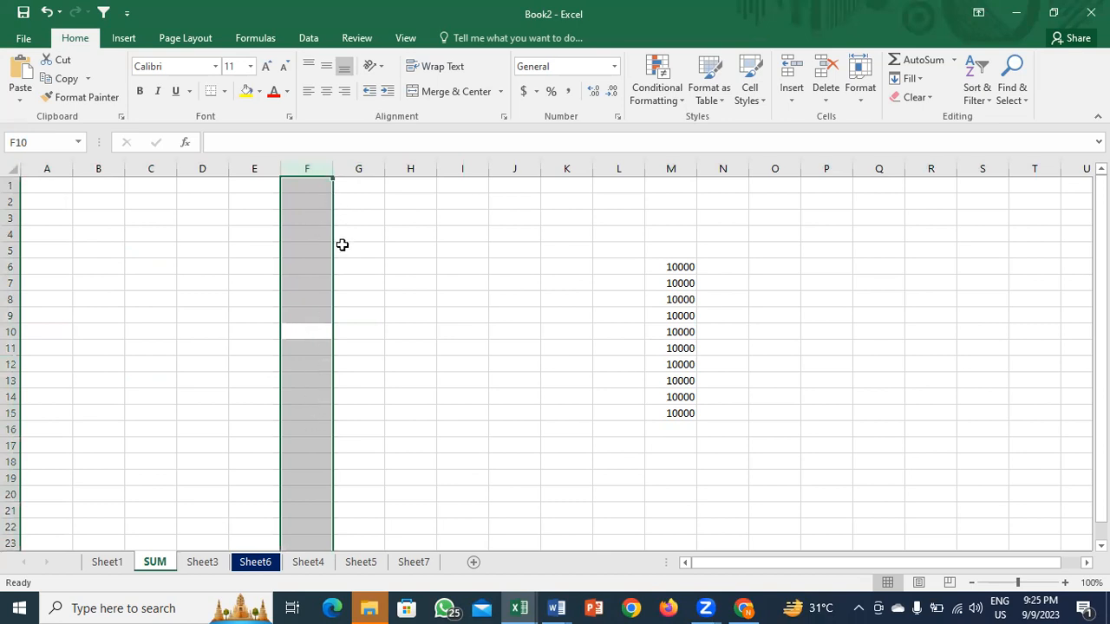
{"action": "left_click", "coordinate": [301, 326]}
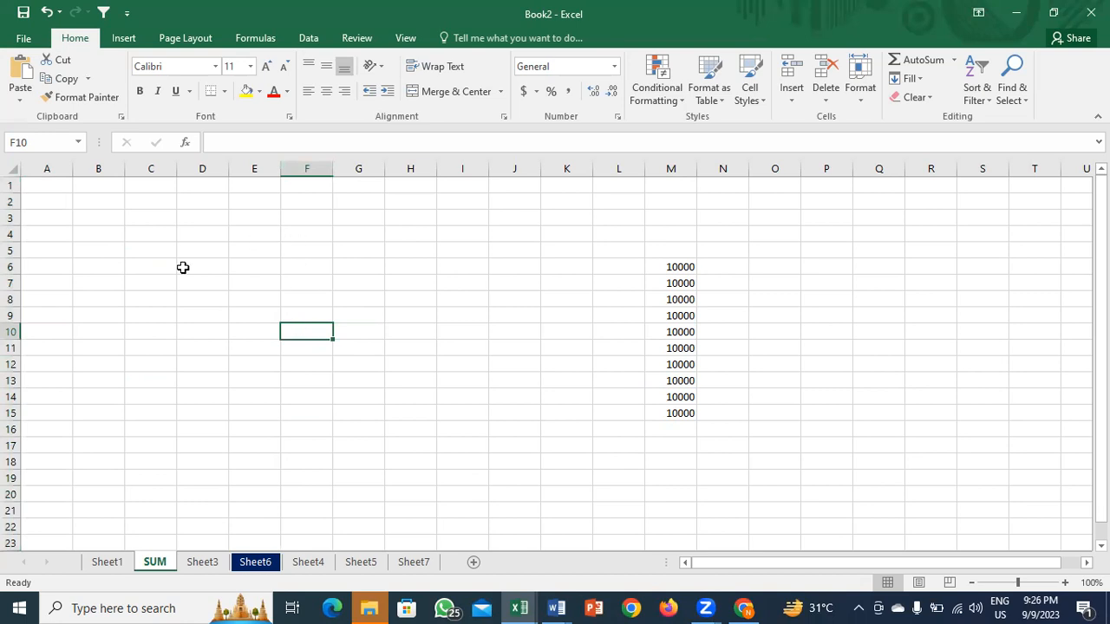
{"action": "left_click", "coordinate": [303, 171]}
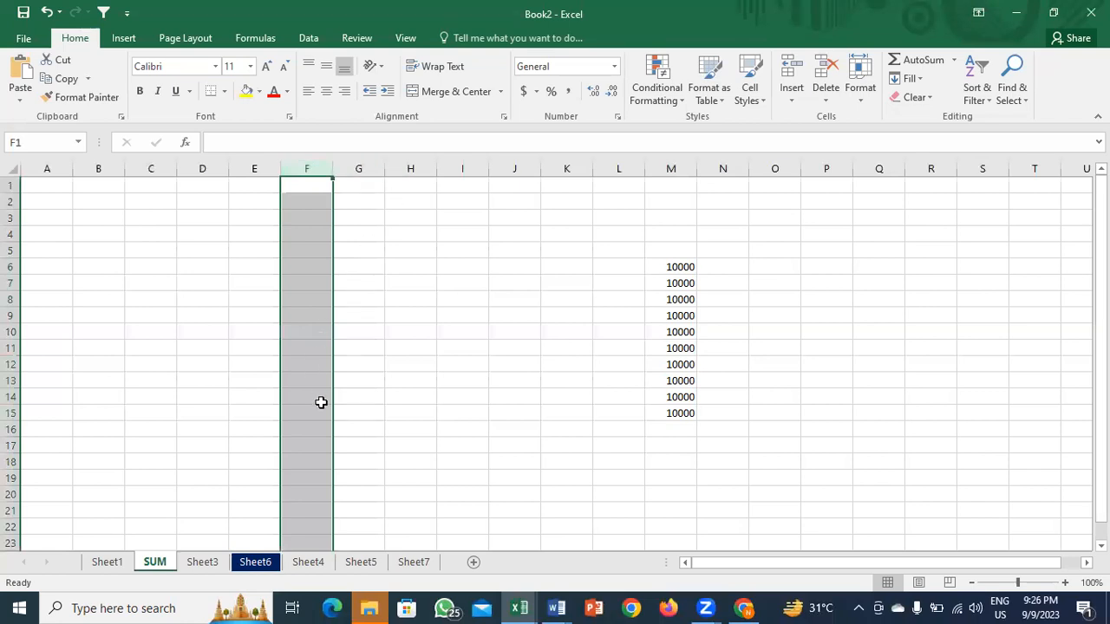
{"action": "key", "text": "ctrl+minus"}
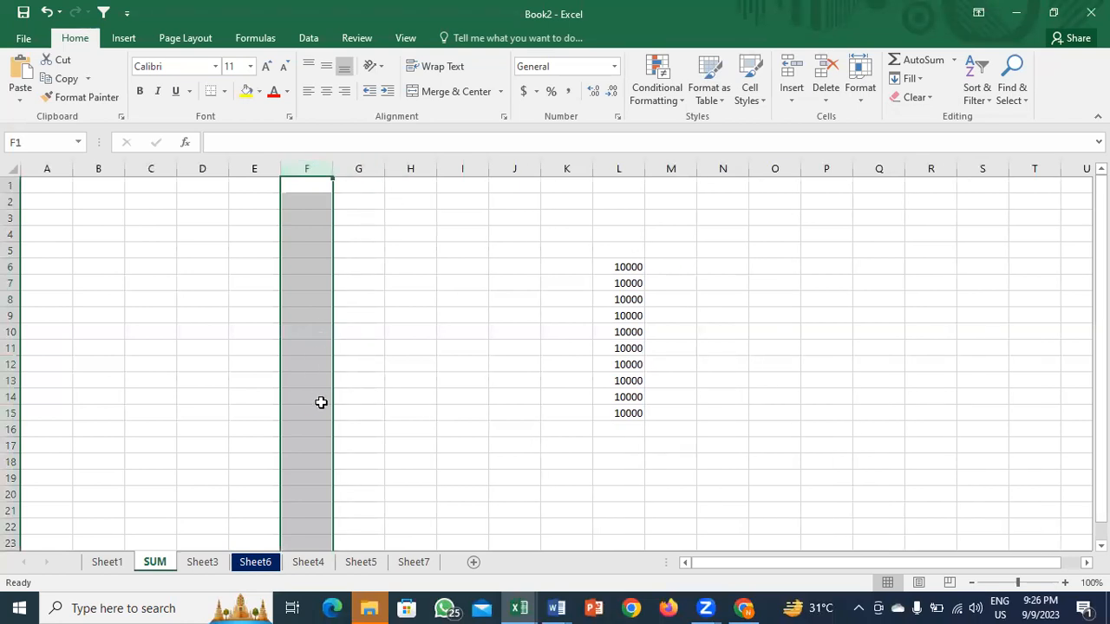
Step: Delete row 13 and insert a blank row in its place
{"action": "left_click", "coordinate": [495, 374]}
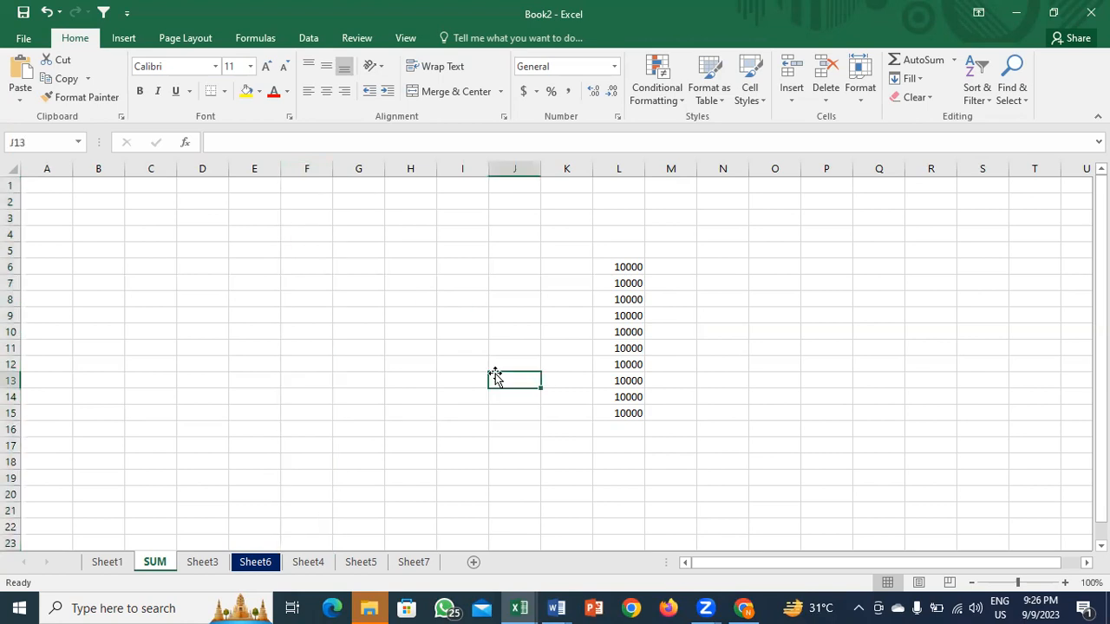
{"action": "key", "text": "shift+space"}
{"action": "key", "text": "ctrl+minus"}
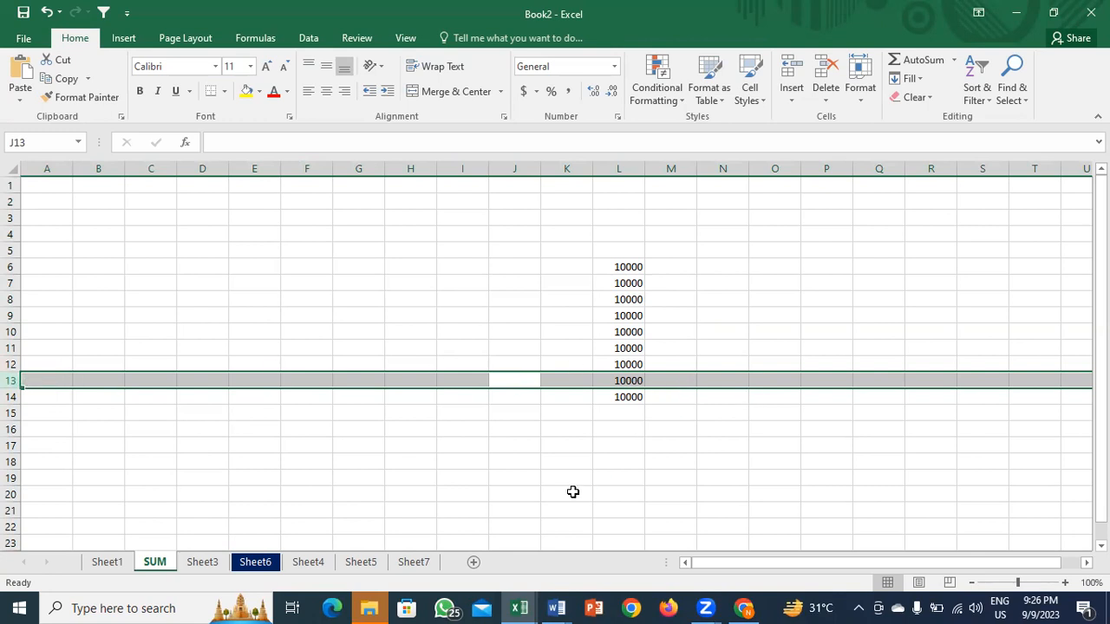
{"action": "key", "text": "ctrl+plus"}
Step: Insert a blank column at column K
{"action": "left_click", "coordinate": [574, 365]}
{"action": "key", "text": "ctrl+space"}
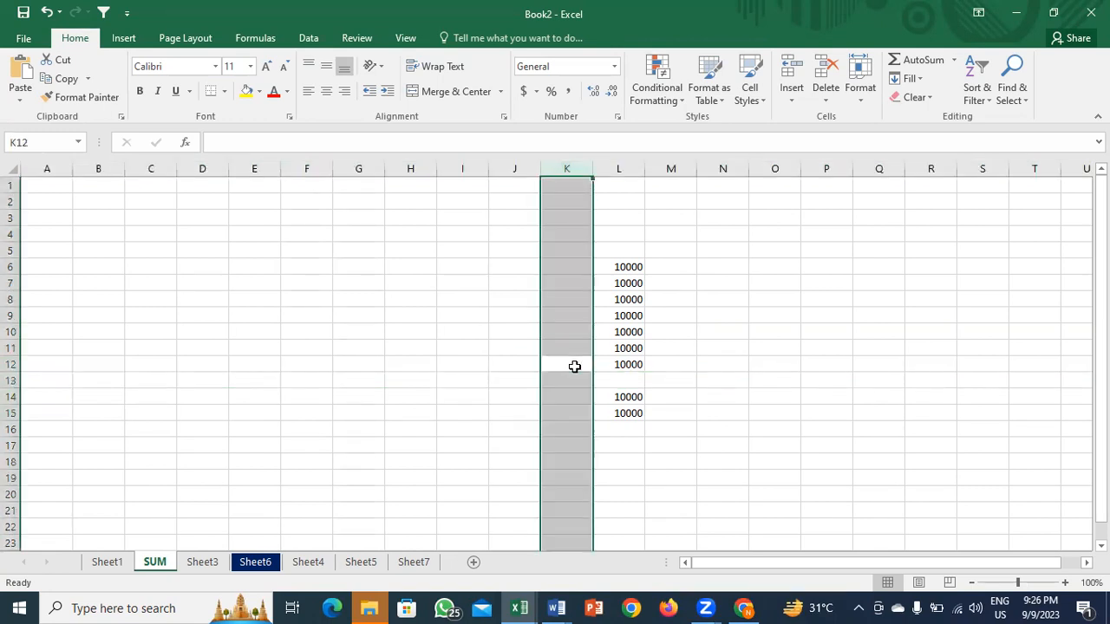
{"action": "key", "text": "ctrl+shift+equal"}
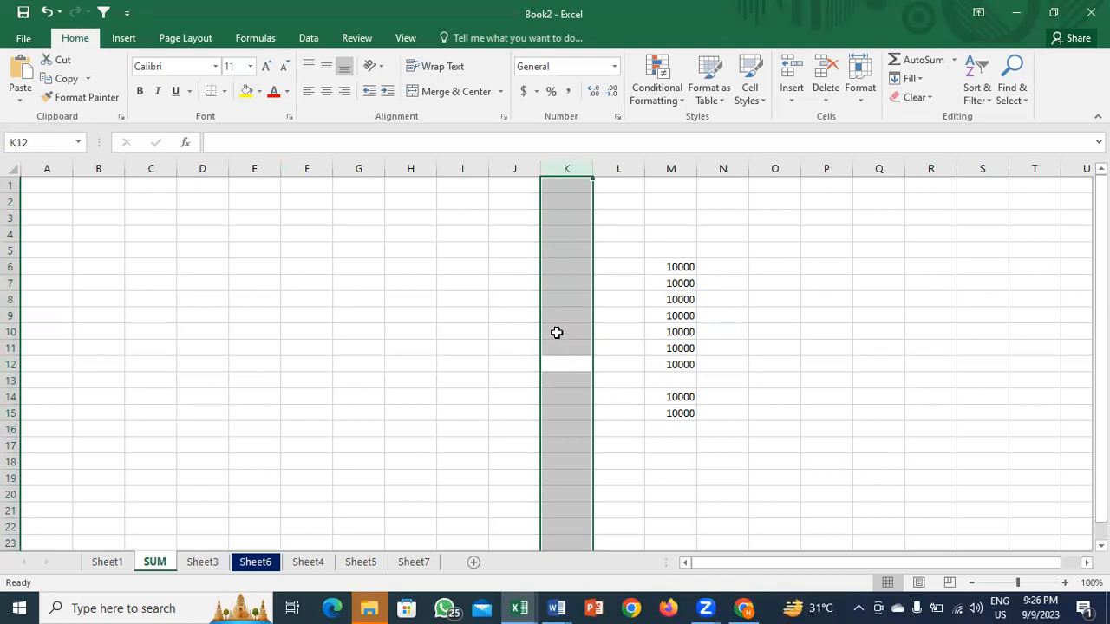
{"action": "left_click", "coordinate": [555, 331]}
{"action": "left_click", "coordinate": [564, 170]}
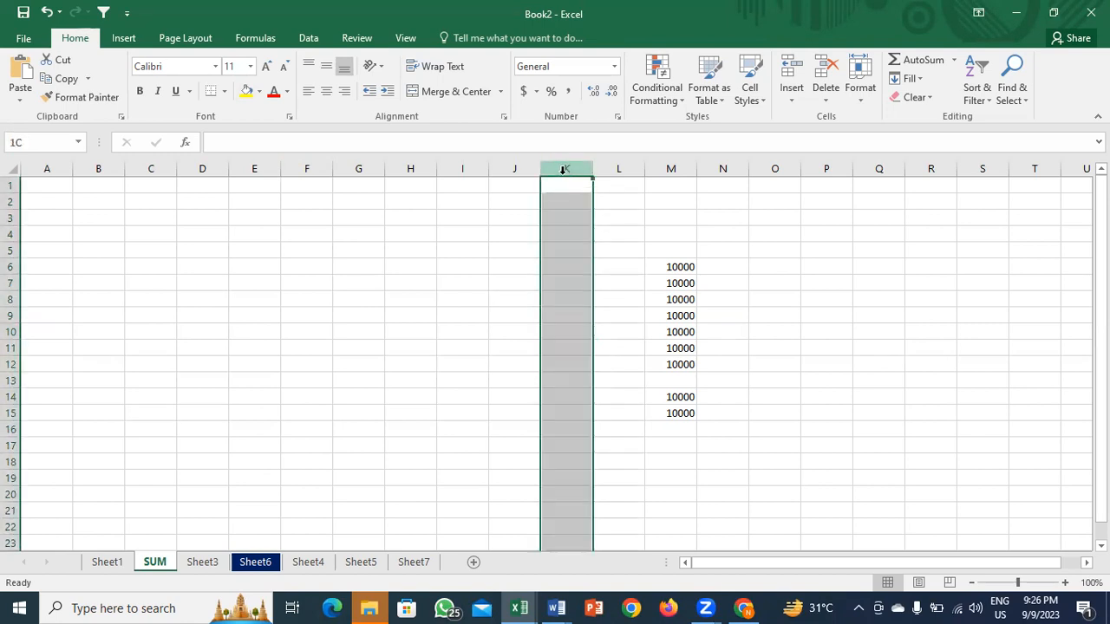
{"action": "right_click", "coordinate": [563, 170]}
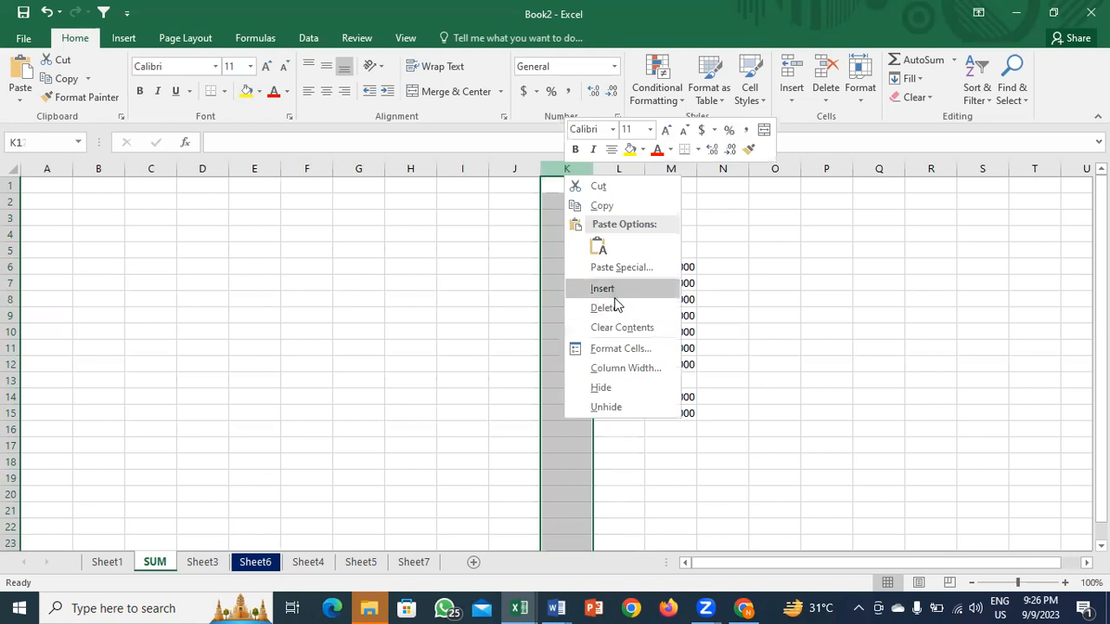
{"action": "key", "text": "Escape"}
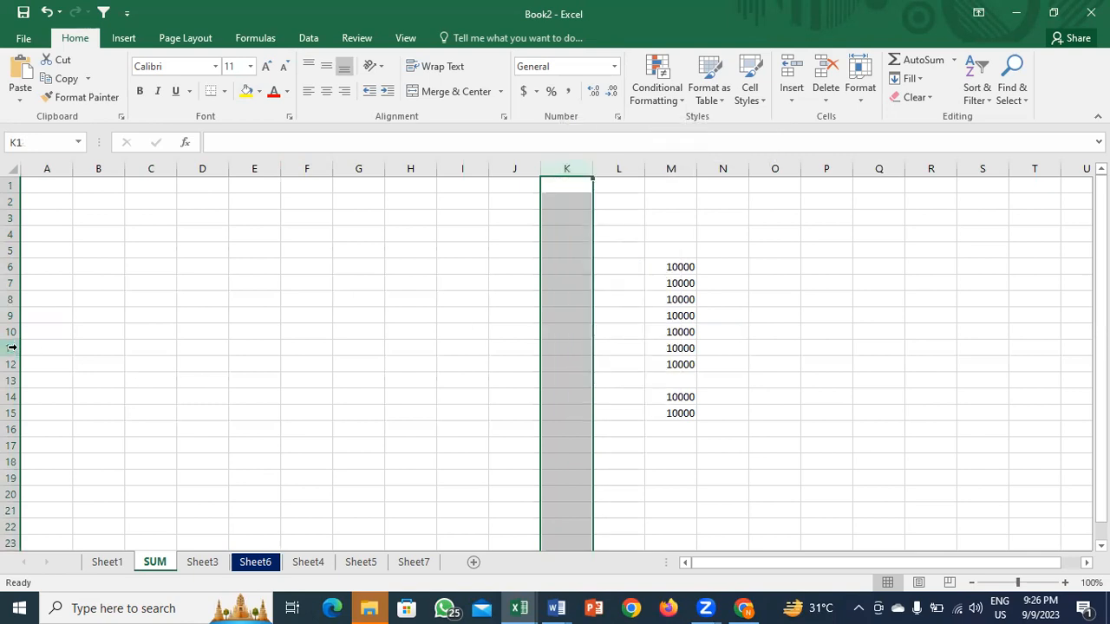
{"action": "right_click", "coordinate": [12, 348]}
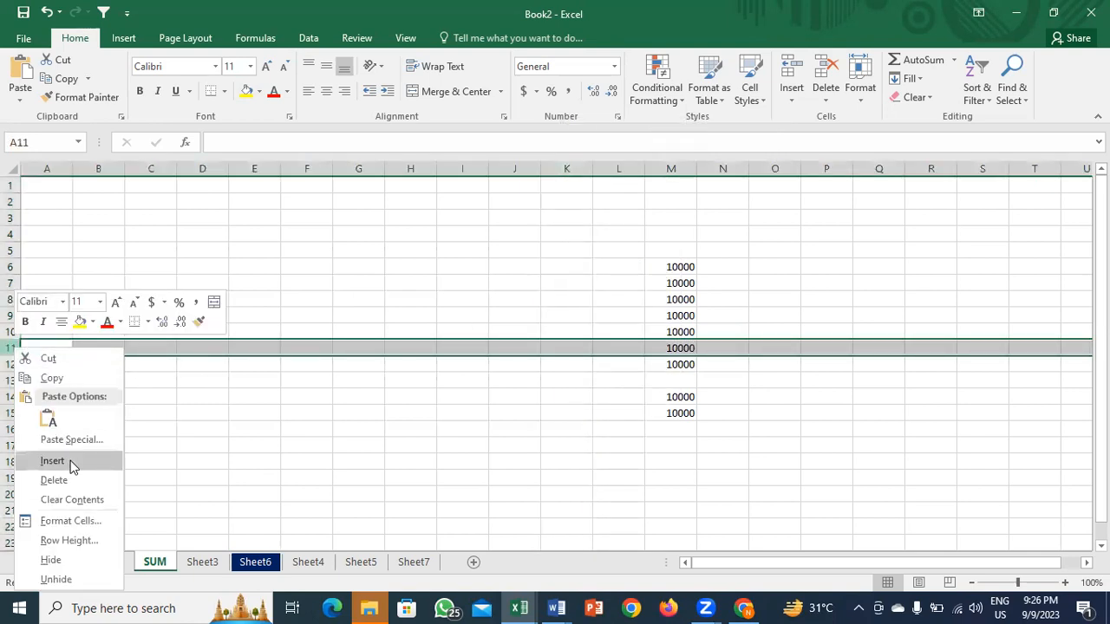
{"action": "key", "text": "Escape"}
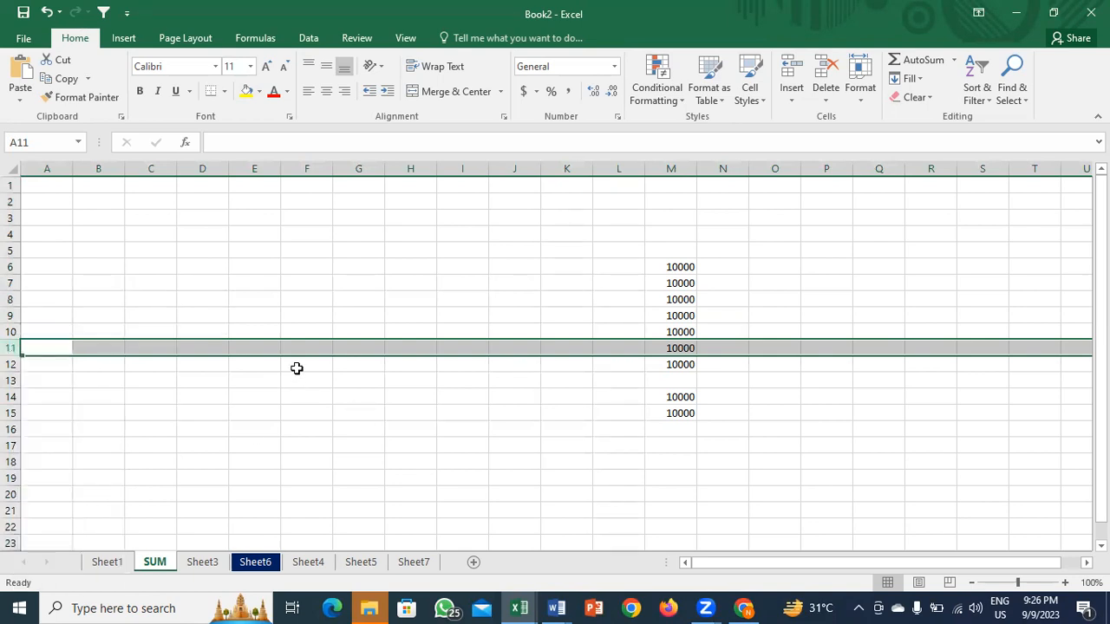
{"action": "left_click", "coordinate": [784, 101]}
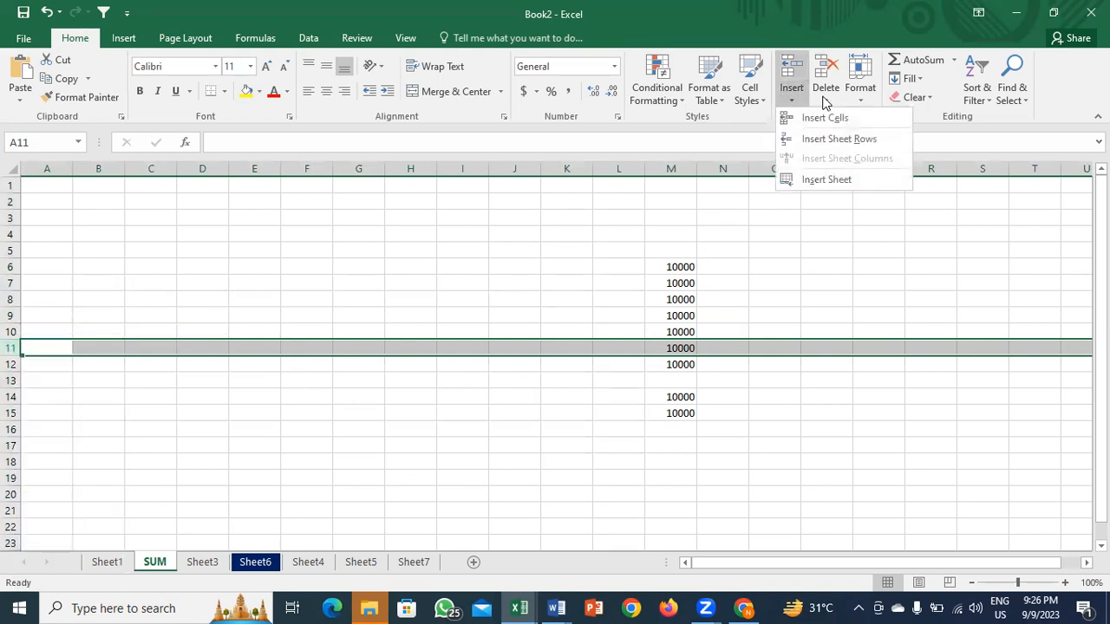
{"action": "left_click", "coordinate": [826, 102]}
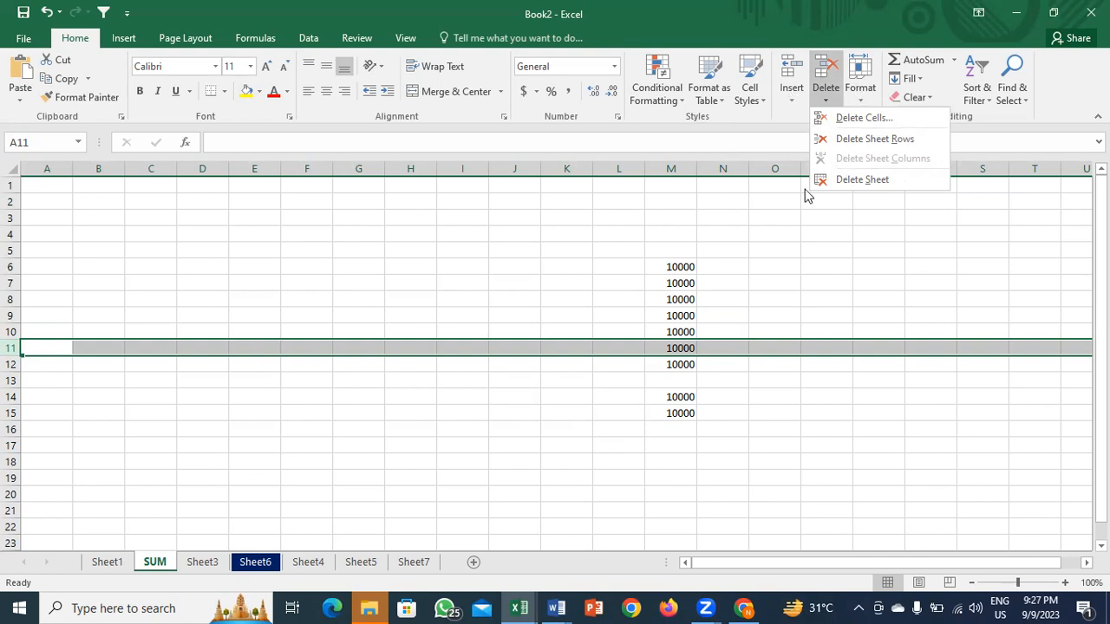
{"action": "left_click", "coordinate": [760, 276]}
{"action": "left_click", "coordinate": [670, 299]}
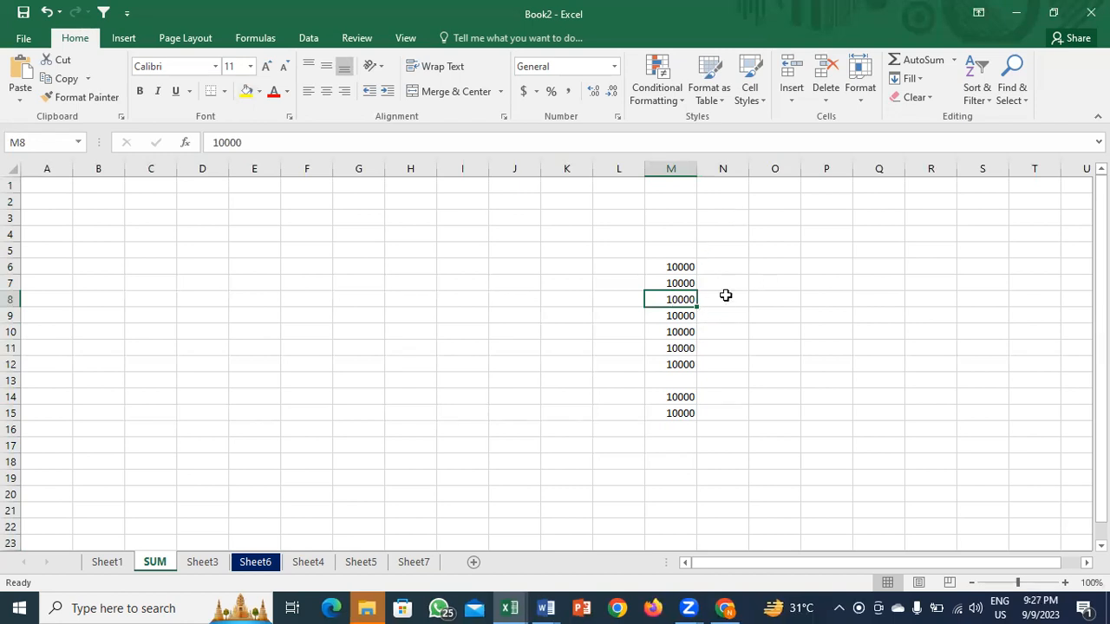
Step: Delete cell M8 with Shift cells left, then delete the entire row 8
{"action": "key", "text": "ctrl+minus"}
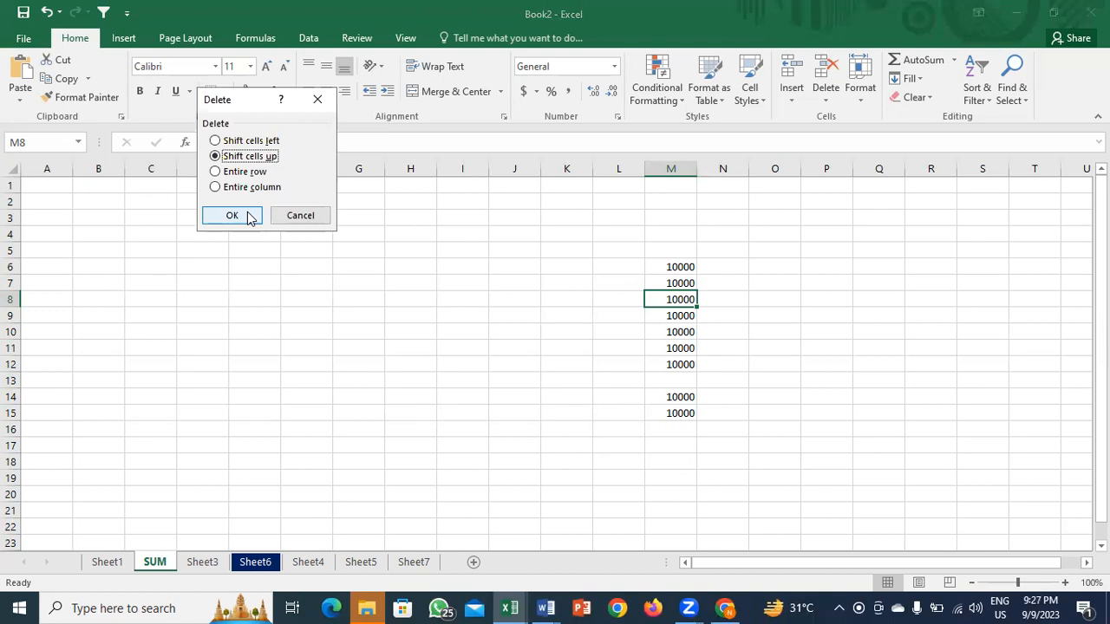
{"action": "left_click", "coordinate": [215, 142]}
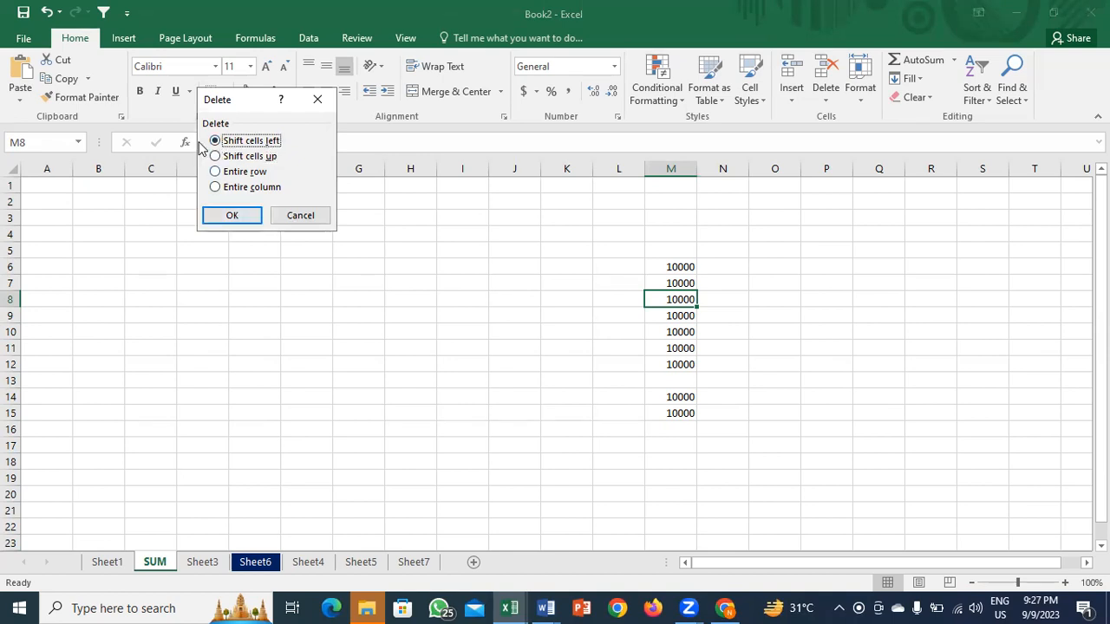
{"action": "left_click", "coordinate": [229, 215]}
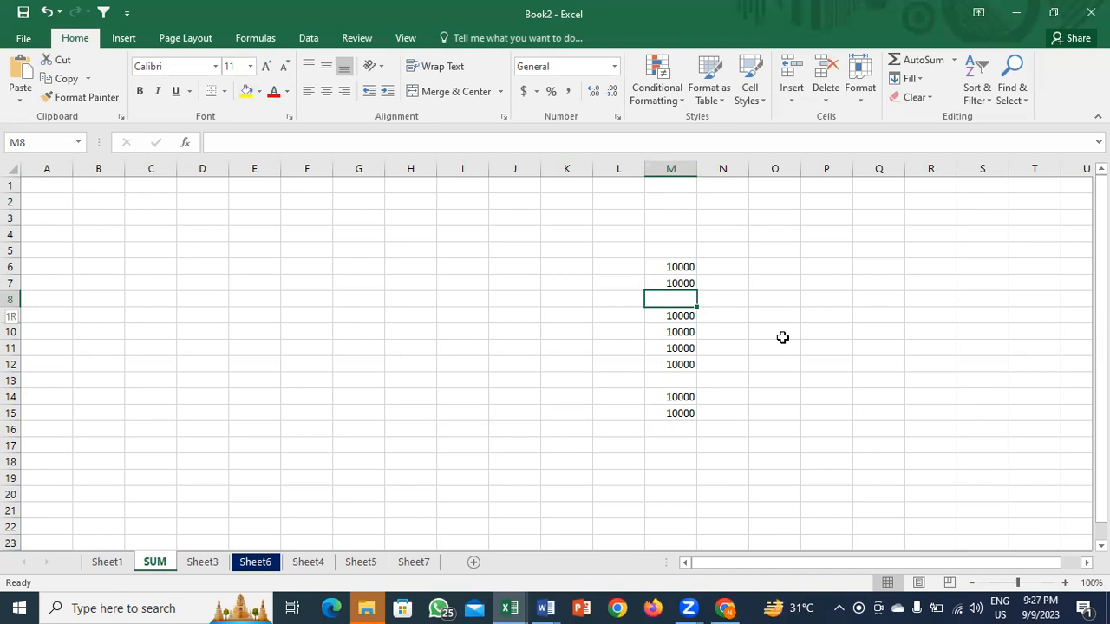
{"action": "key", "text": "shift+space"}
{"action": "key", "text": "ctrl+minus"}
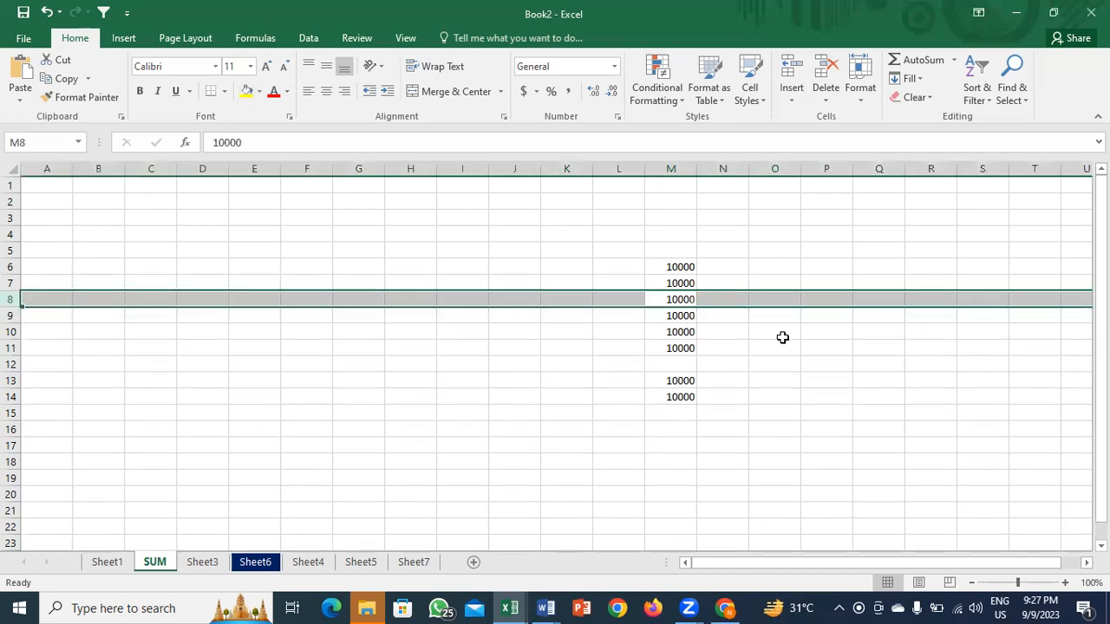
Step: Hide row 9 after checking the Insert and Delete menus, then select cell D4
{"action": "left_click", "coordinate": [670, 317]}
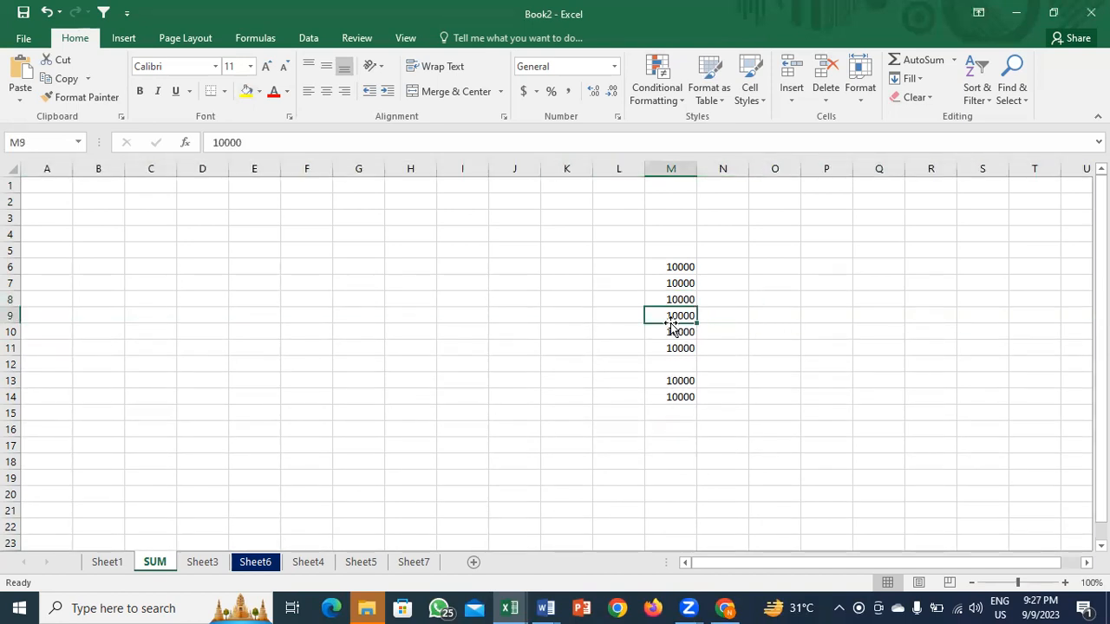
{"action": "left_click", "coordinate": [797, 102]}
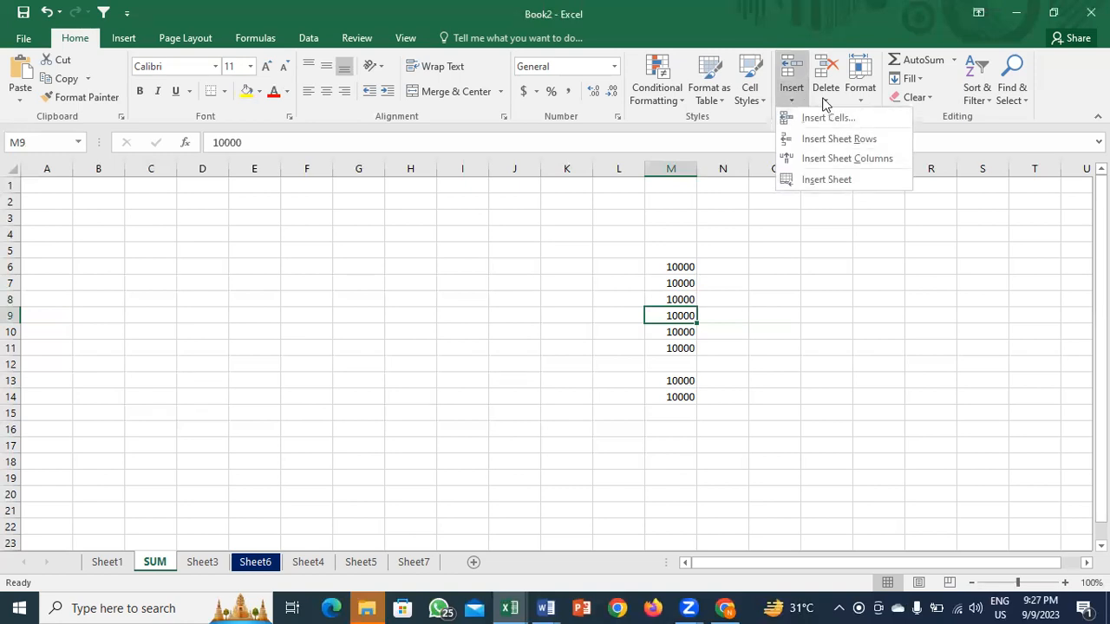
{"action": "left_click", "coordinate": [823, 99]}
{"action": "left_click", "coordinate": [773, 253]}
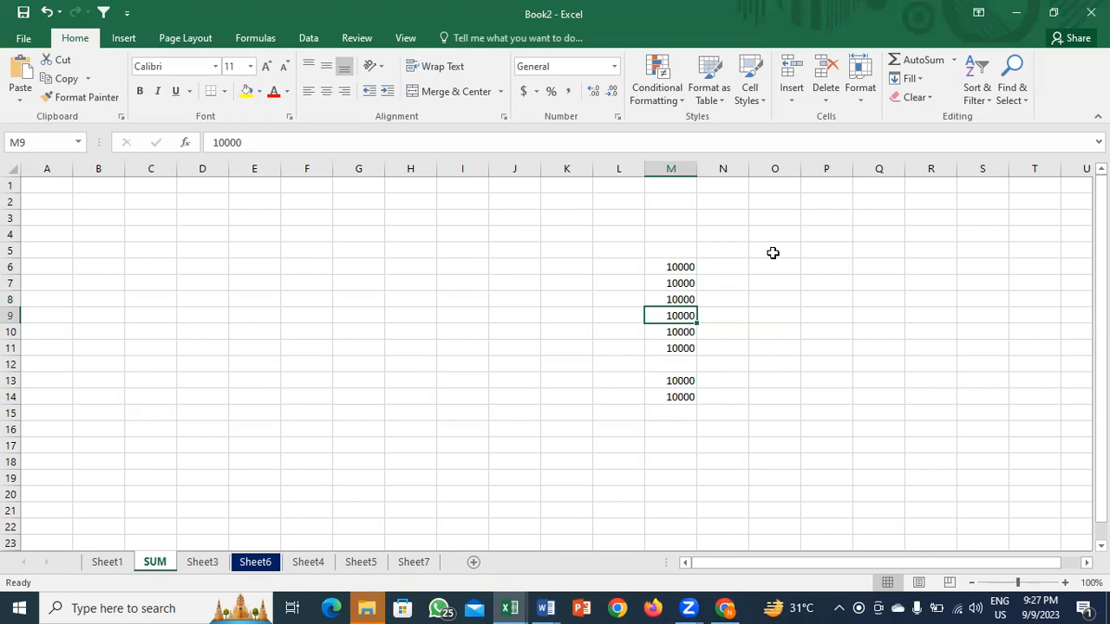
{"action": "key", "text": "shift+space"}
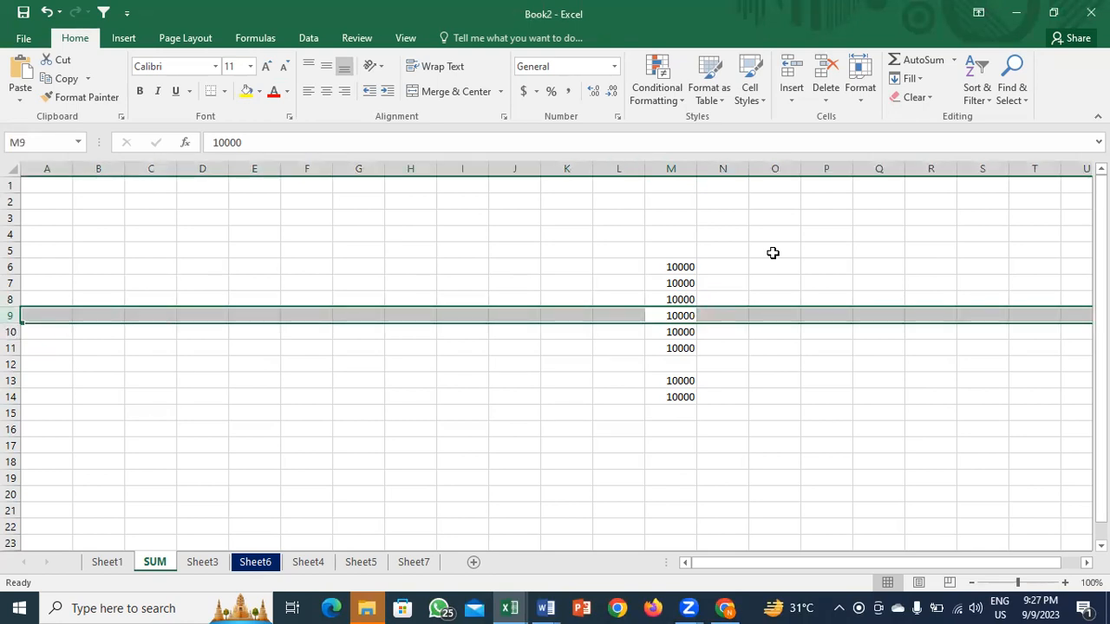
{"action": "key", "text": "ctrl+minus"}
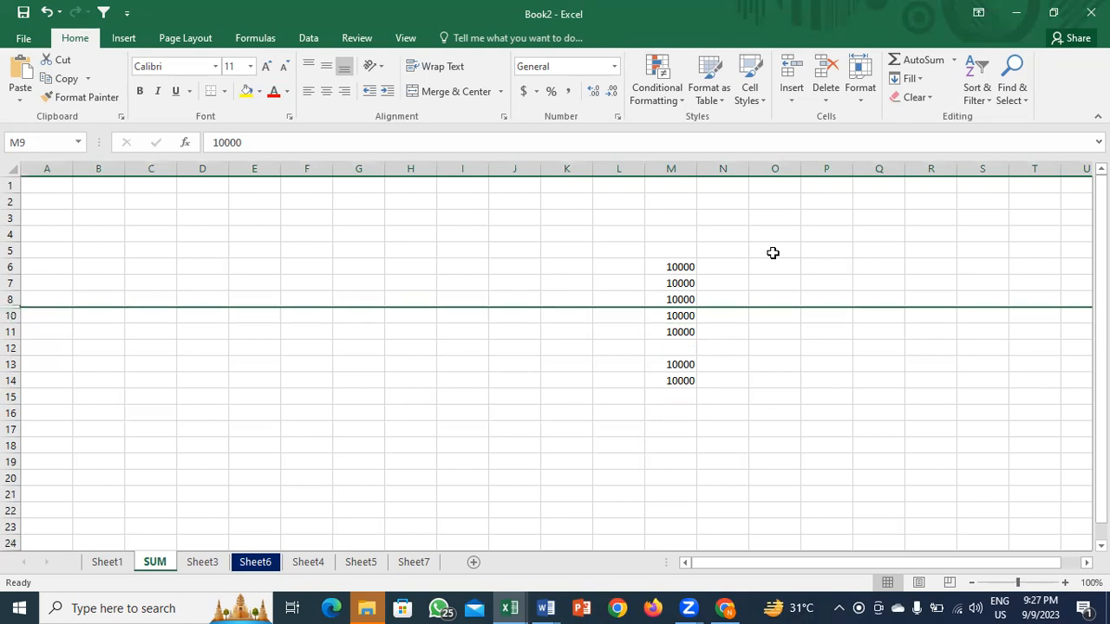
{"action": "left_click", "coordinate": [34, 336]}
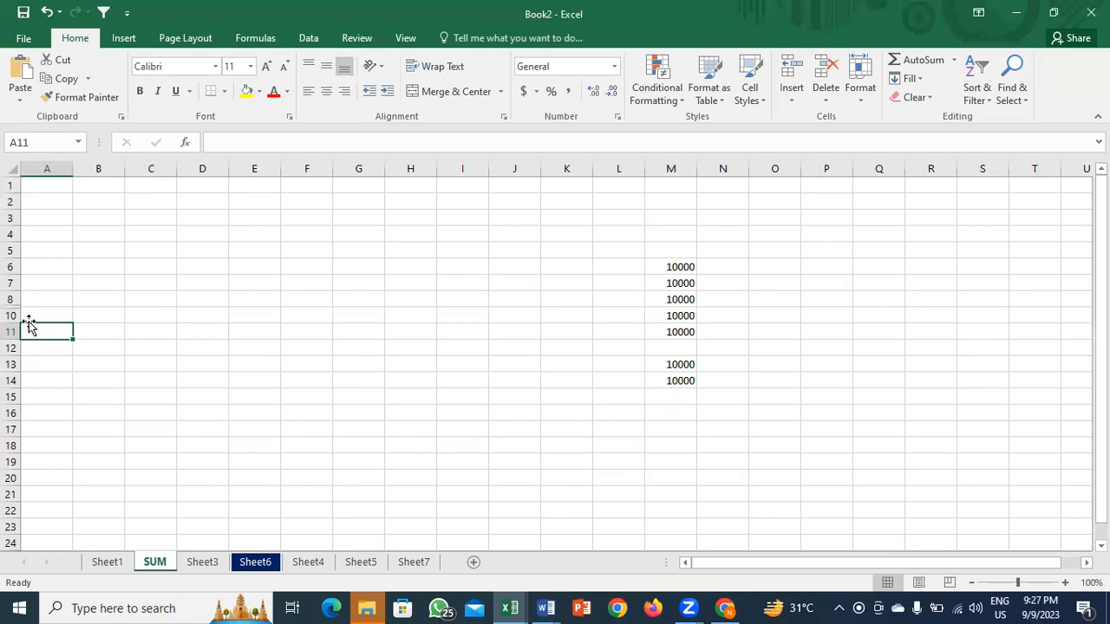
{"action": "left_click", "coordinate": [208, 241]}
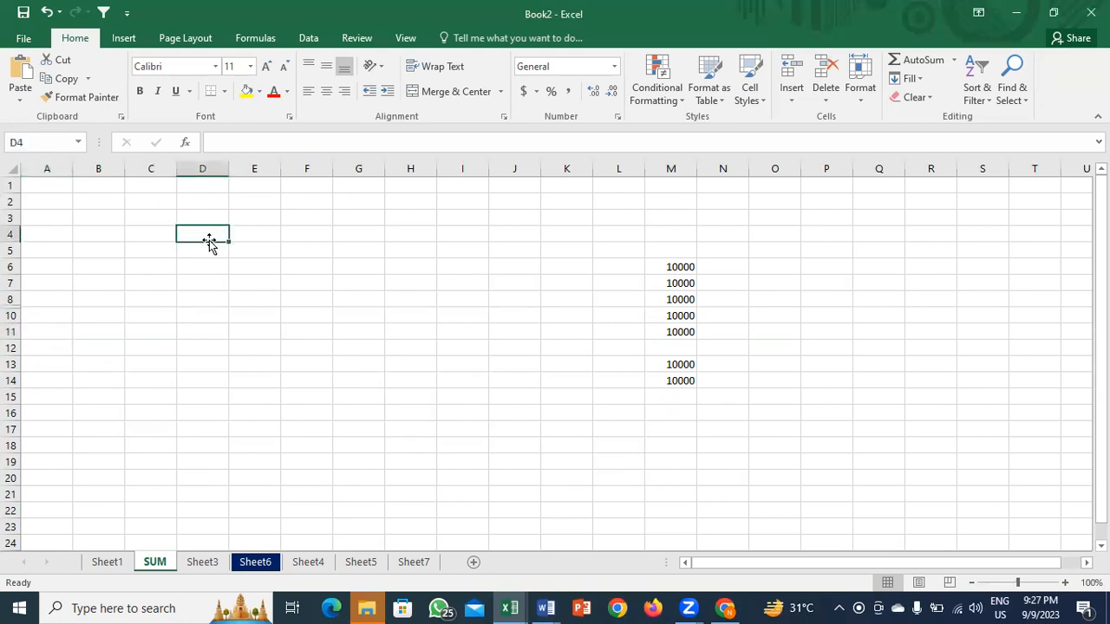
Step: Hide column D with Ctrl+0 and column G from its right-click menu
{"action": "key", "text": "ctrl+space"}
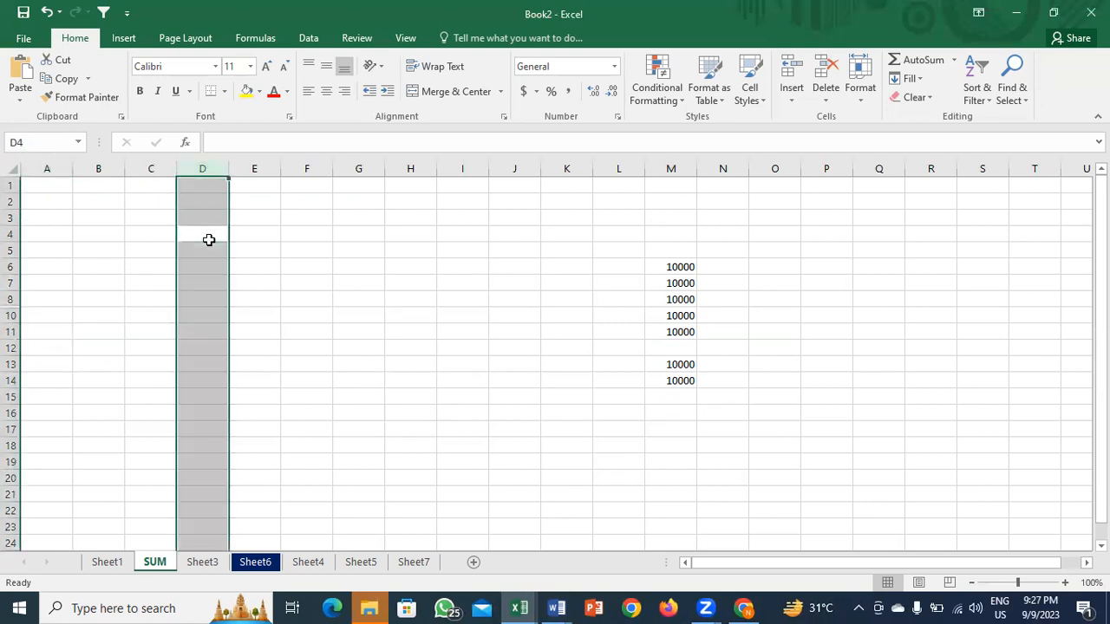
{"action": "key", "text": "ctrl+0"}
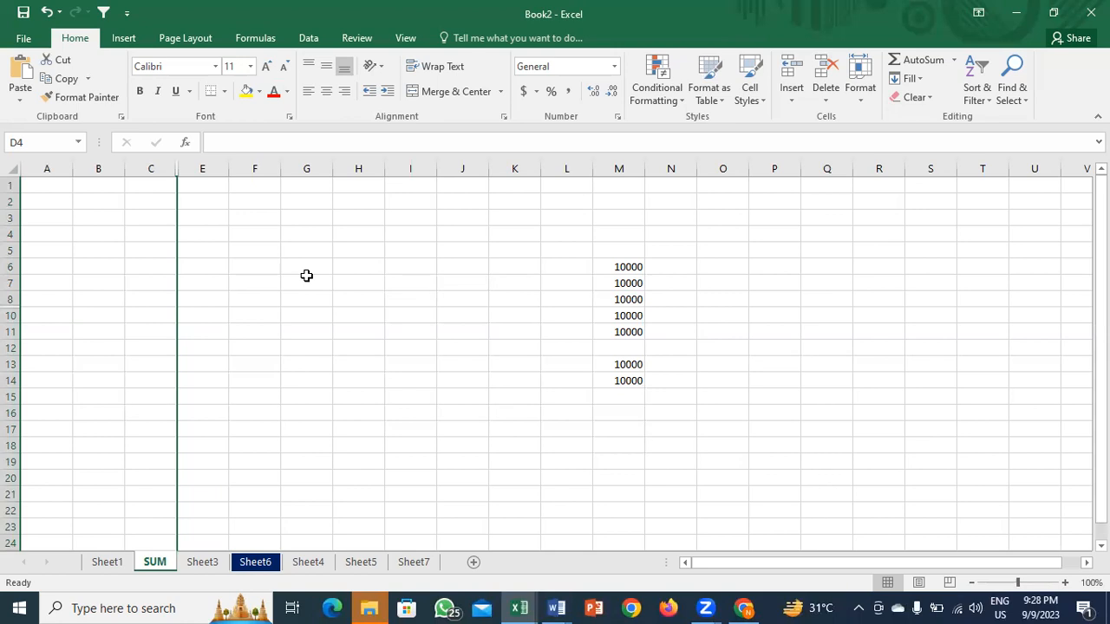
{"action": "right_click", "coordinate": [310, 170]}
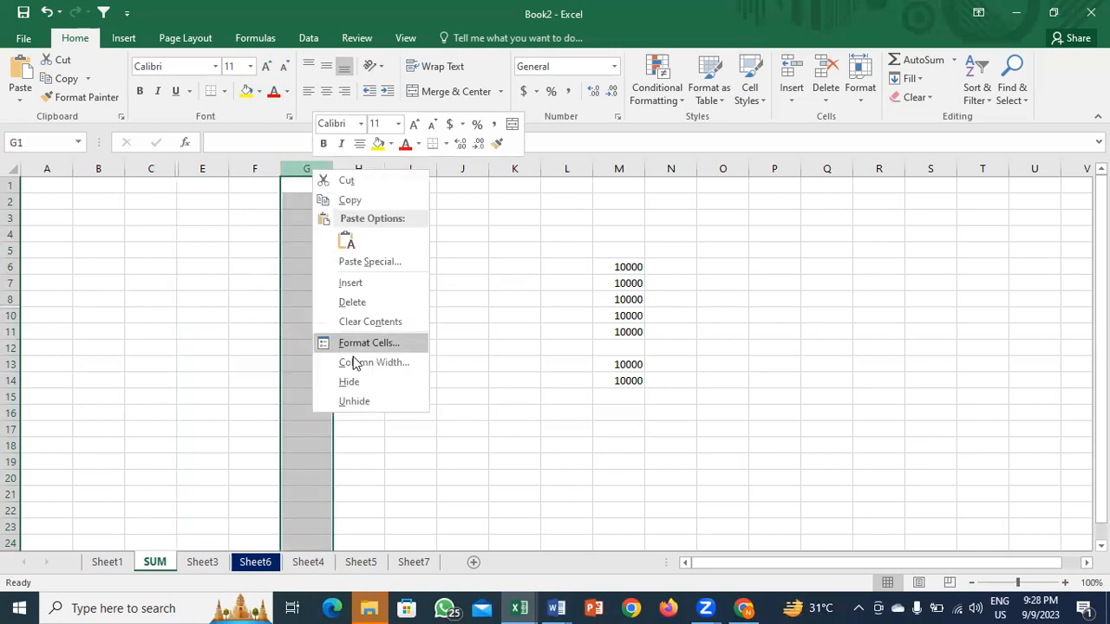
{"action": "left_click", "coordinate": [359, 385]}
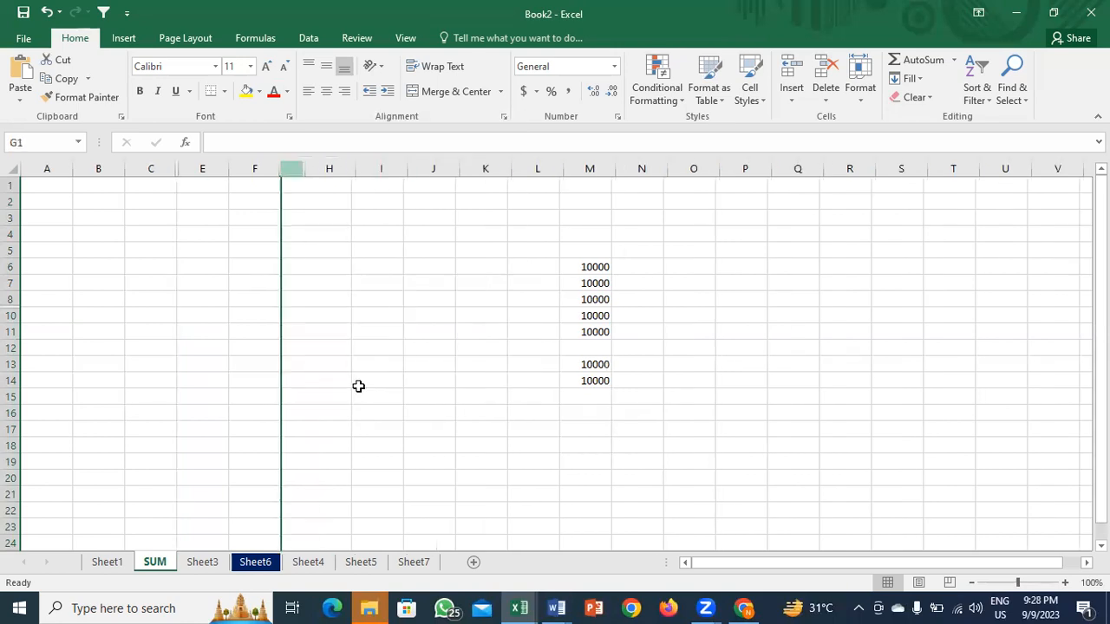
Step: Hide row 6 via right-click and row 12 via Format > Hide Rows
{"action": "left_click", "coordinate": [12, 267]}
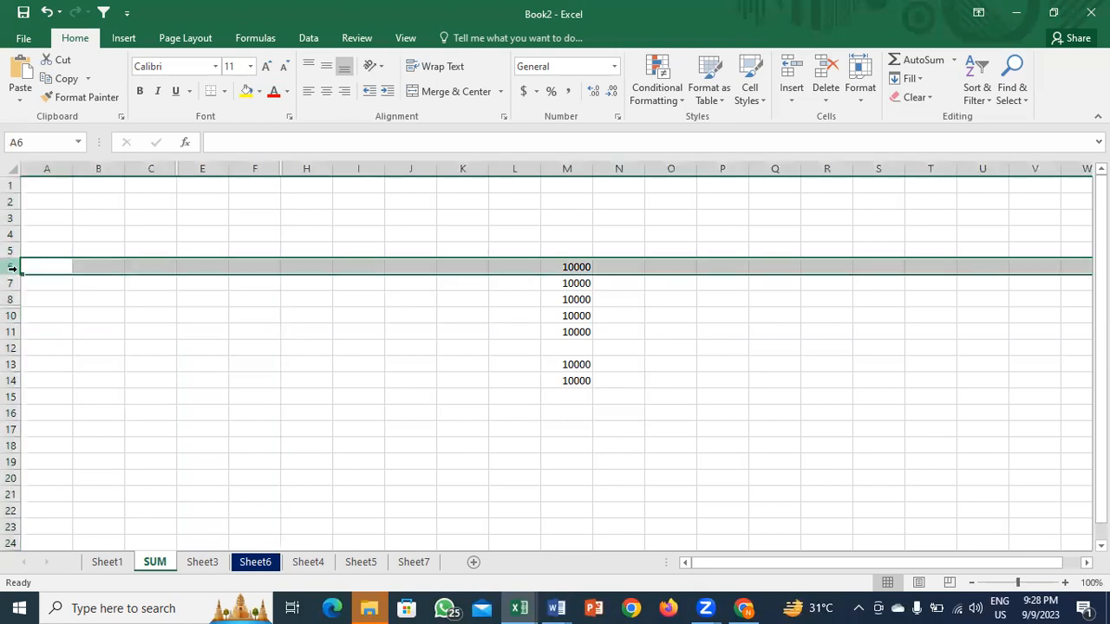
{"action": "right_click", "coordinate": [12, 267]}
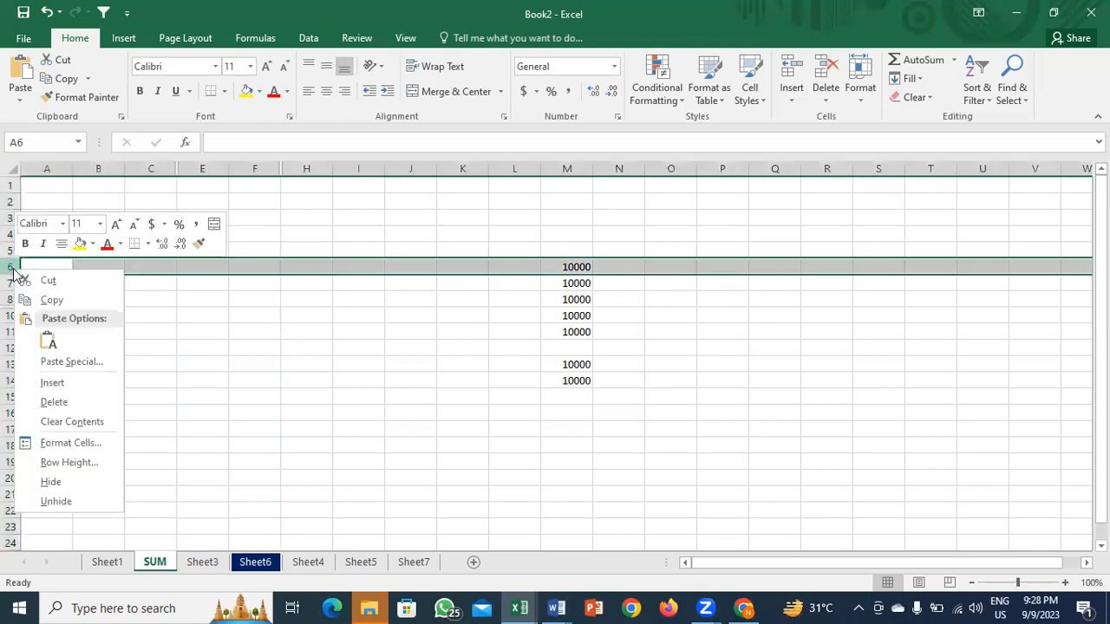
{"action": "left_click", "coordinate": [85, 490]}
{"action": "left_click", "coordinate": [11, 331]}
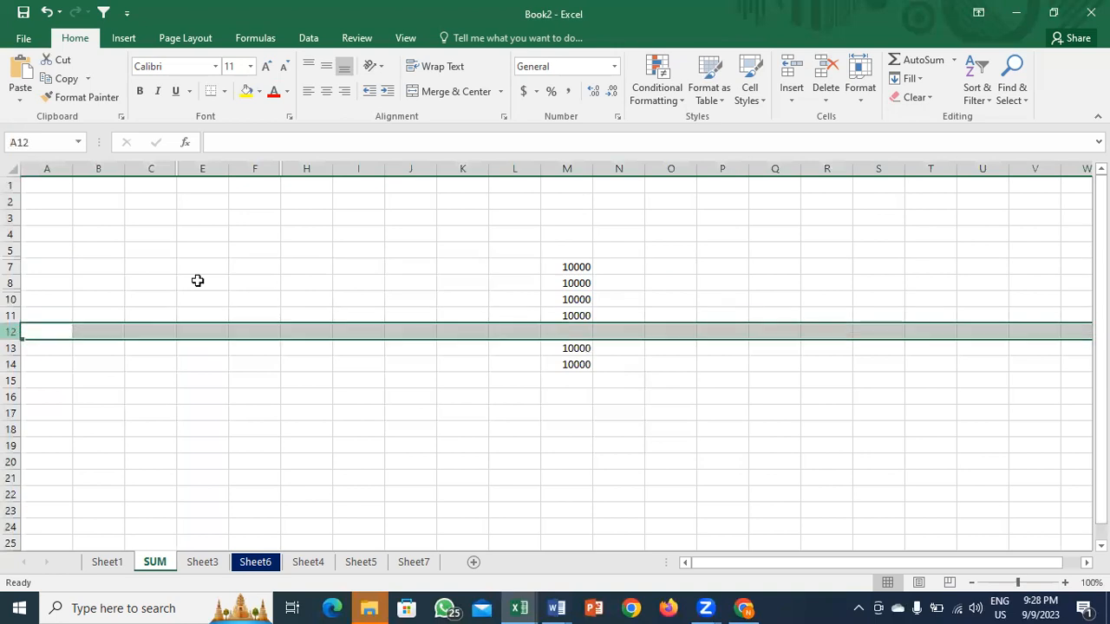
{"action": "left_click", "coordinate": [853, 103]}
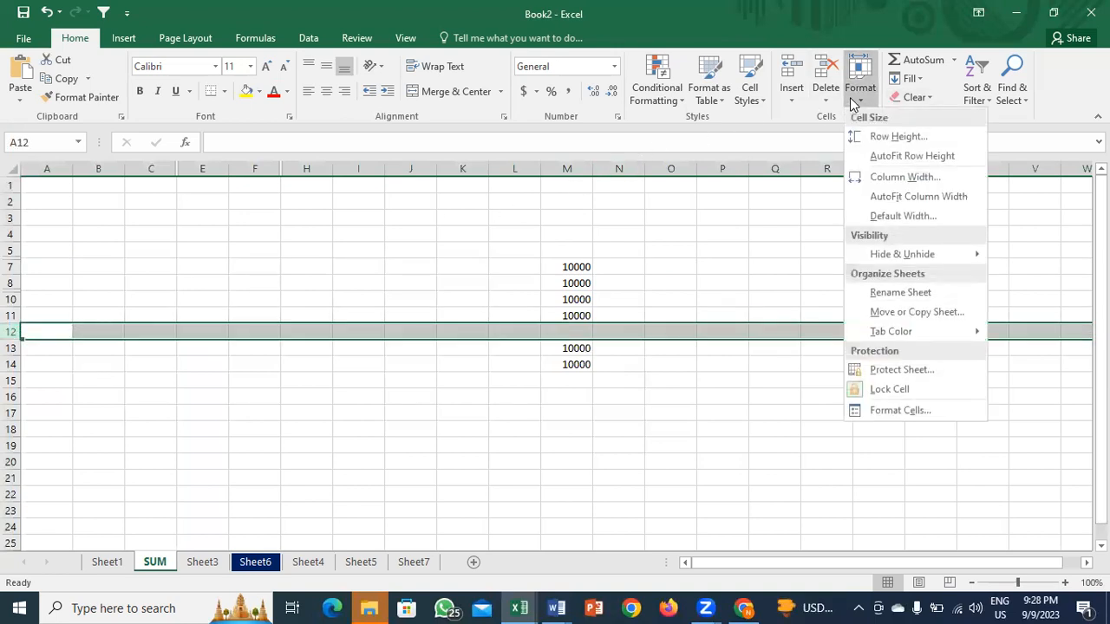
{"action": "mouse_move", "coordinate": [906, 254]}
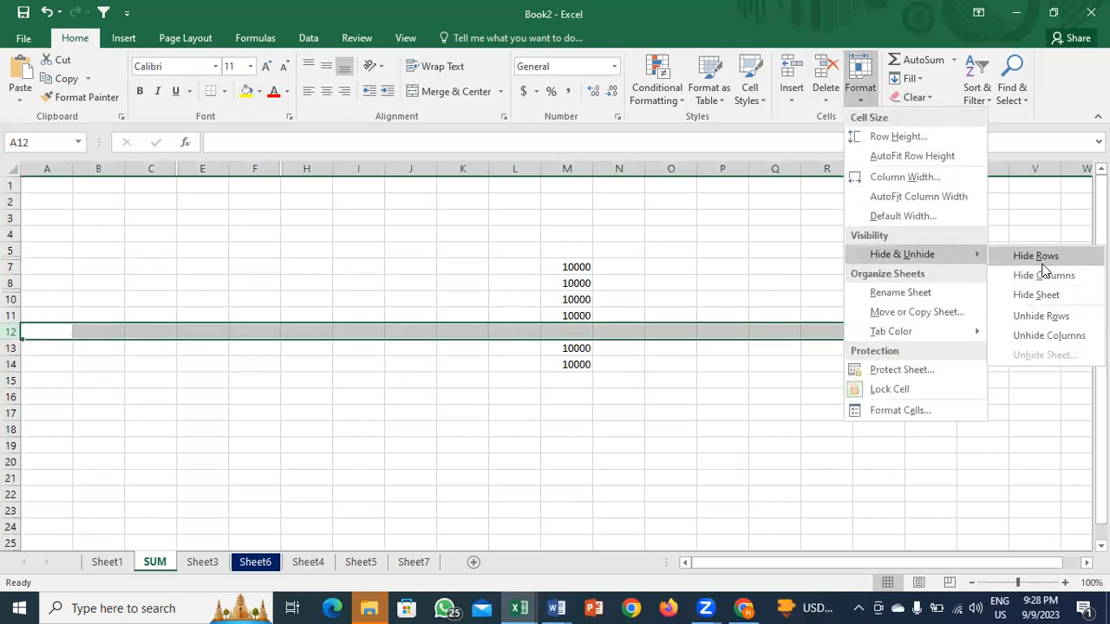
{"action": "left_click", "coordinate": [1027, 255]}
{"action": "left_click", "coordinate": [340, 313]}
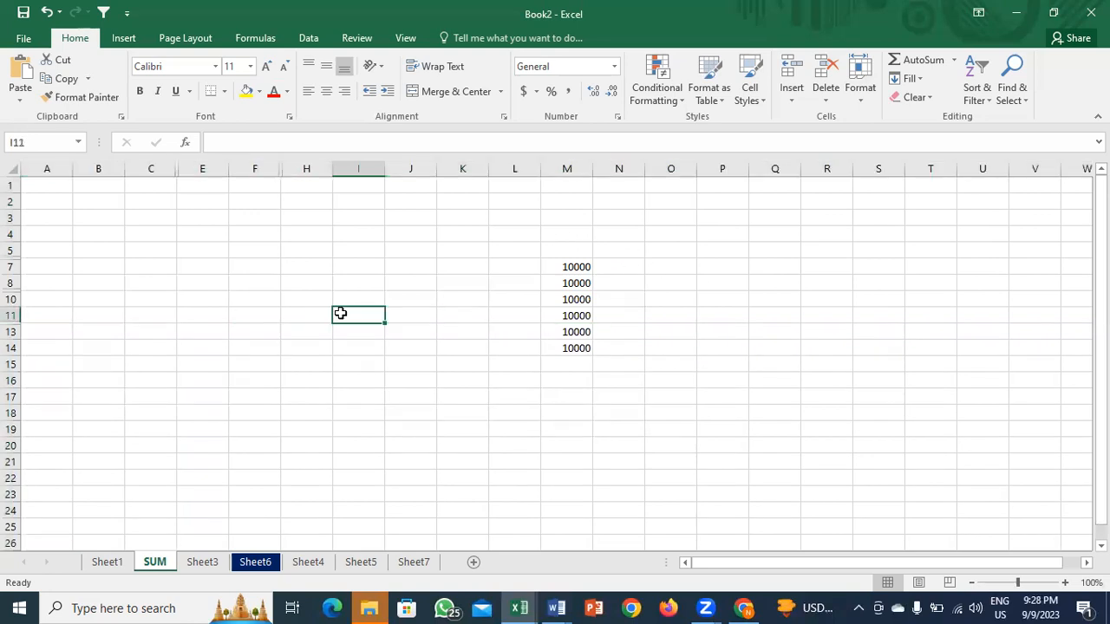
Step: Select column I and browse the Home Format and Insert menus without applying changes
{"action": "key", "text": "ctrl+space"}
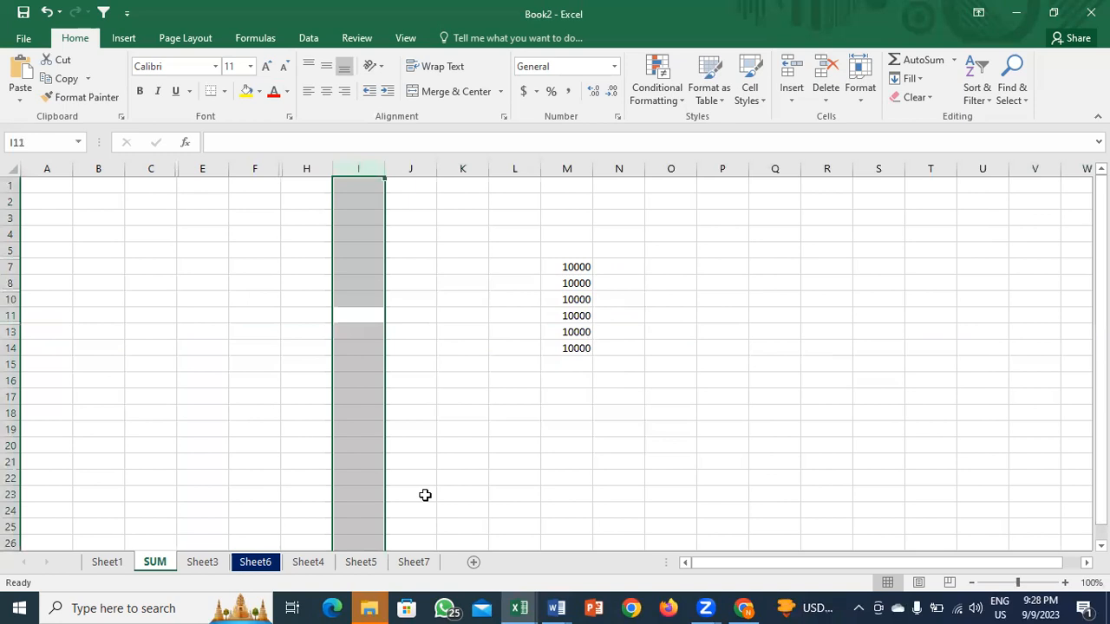
{"action": "key", "text": "alt"}
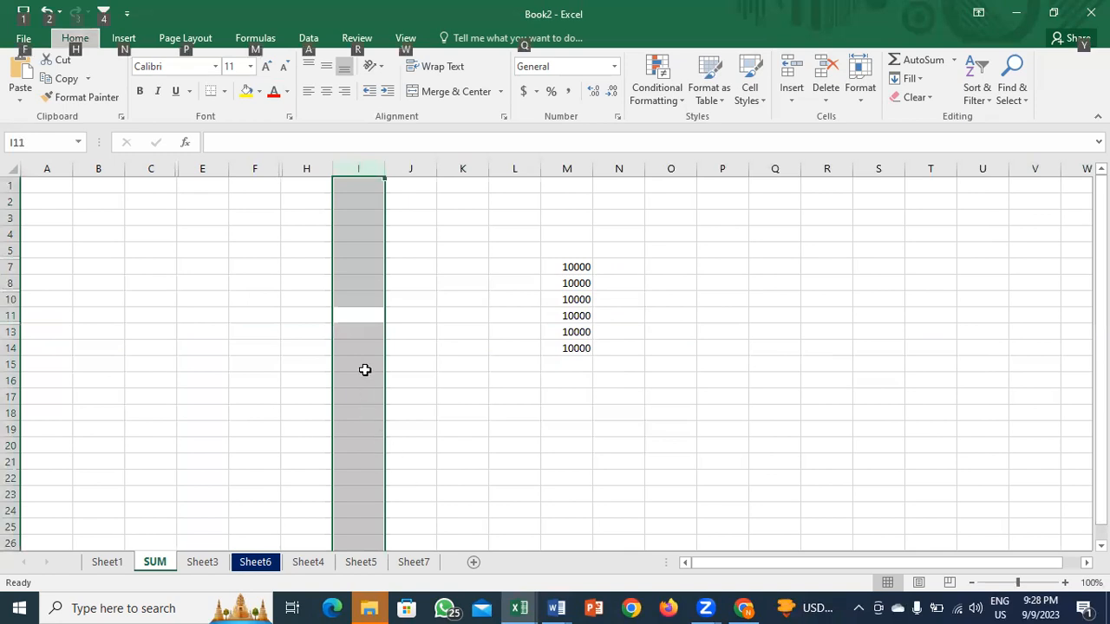
{"action": "key", "text": "h"}
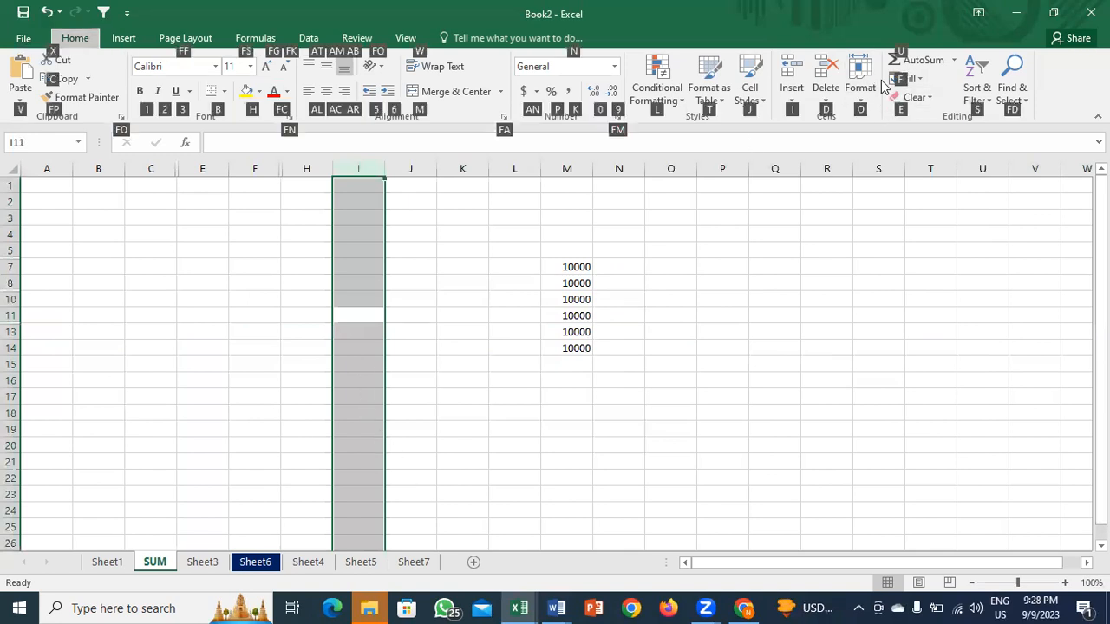
{"action": "key", "text": "o"}
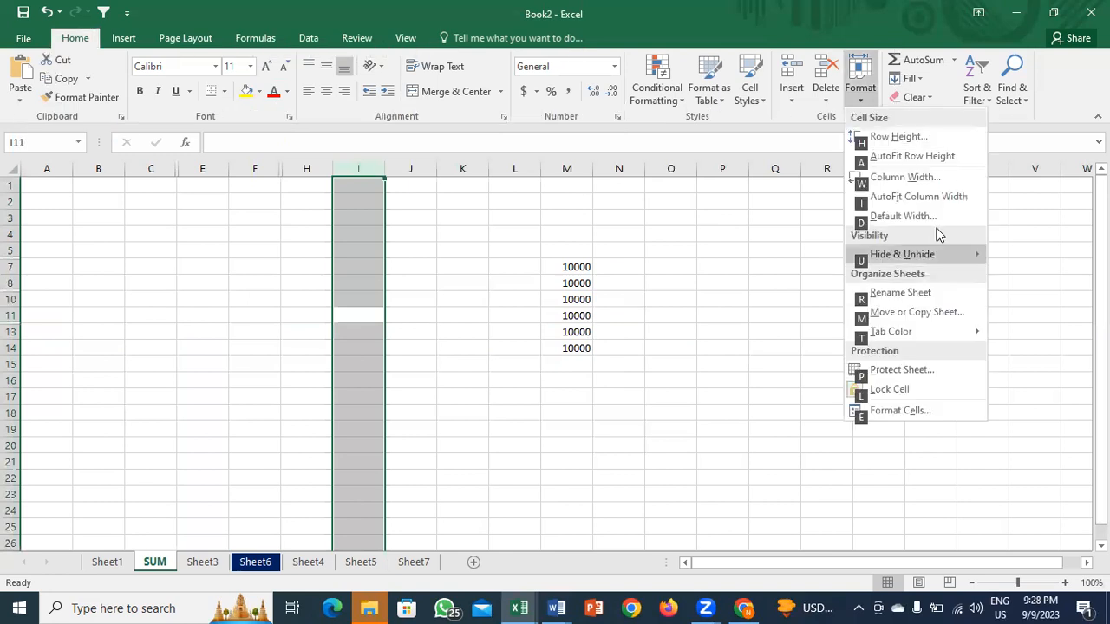
{"action": "key", "text": "t"}
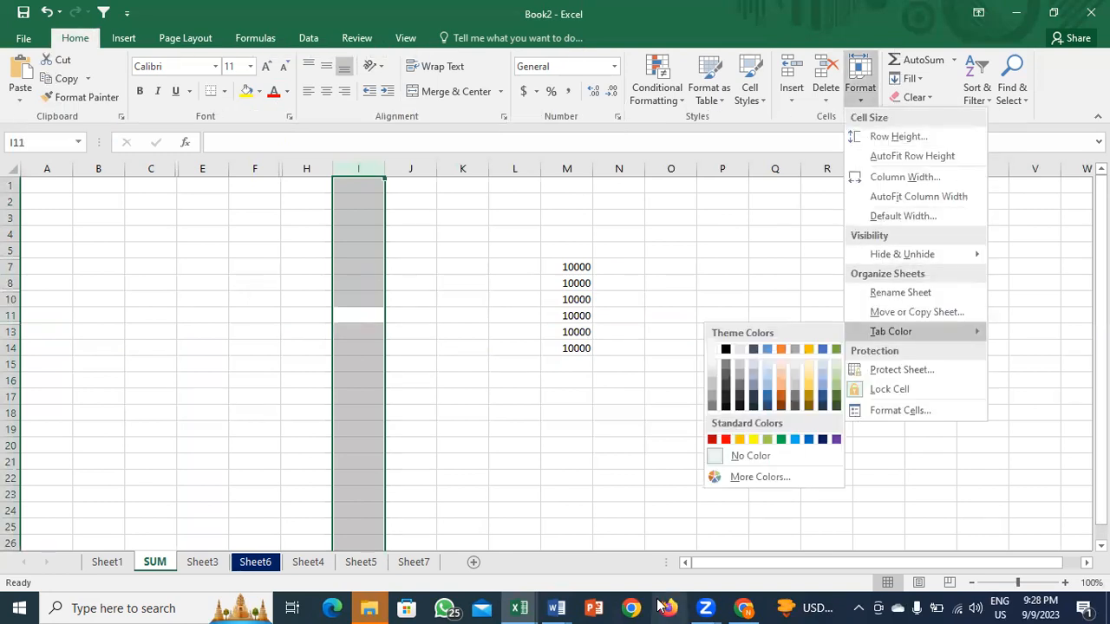
{"action": "left_click", "coordinate": [929, 363]}
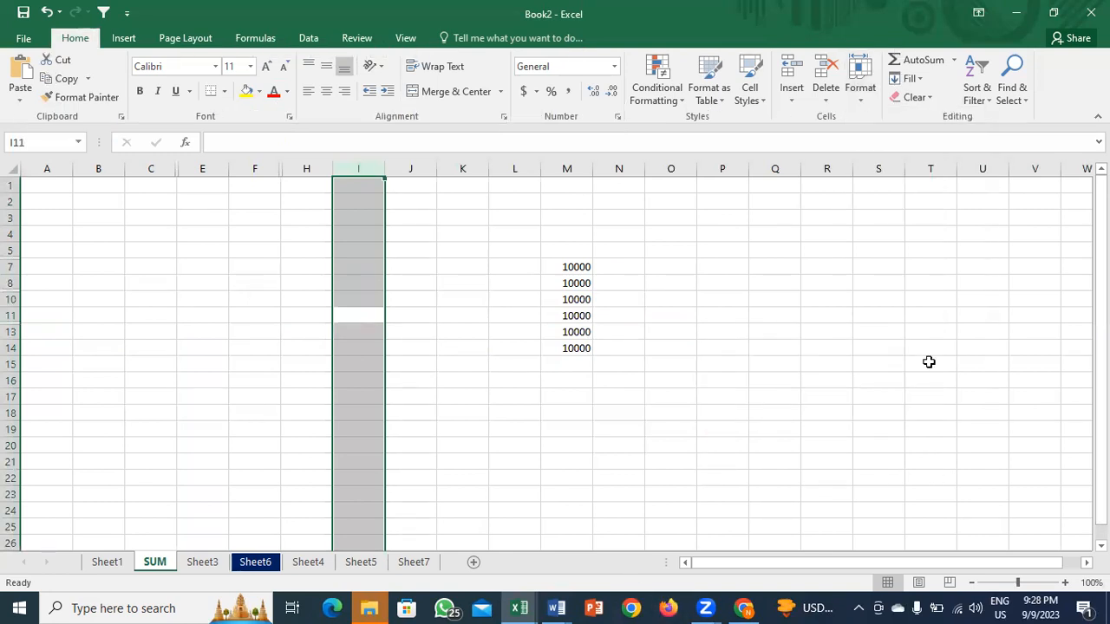
{"action": "key", "text": "alt+h"}
{"action": "key", "text": "i"}
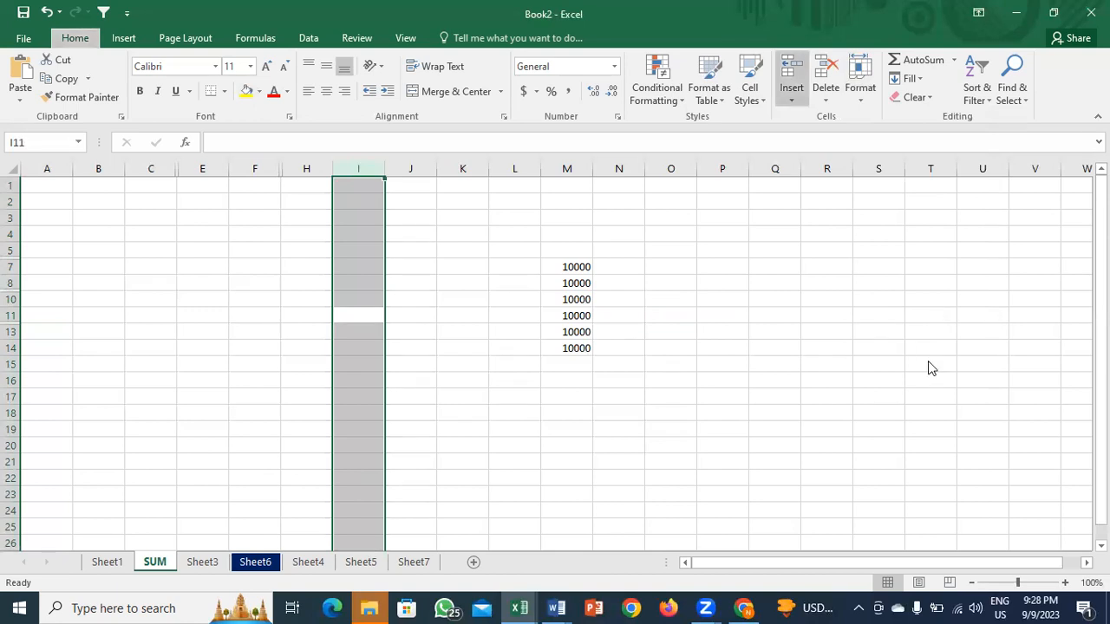
{"action": "key", "text": "c"}
{"action": "key", "text": "alt+h"}
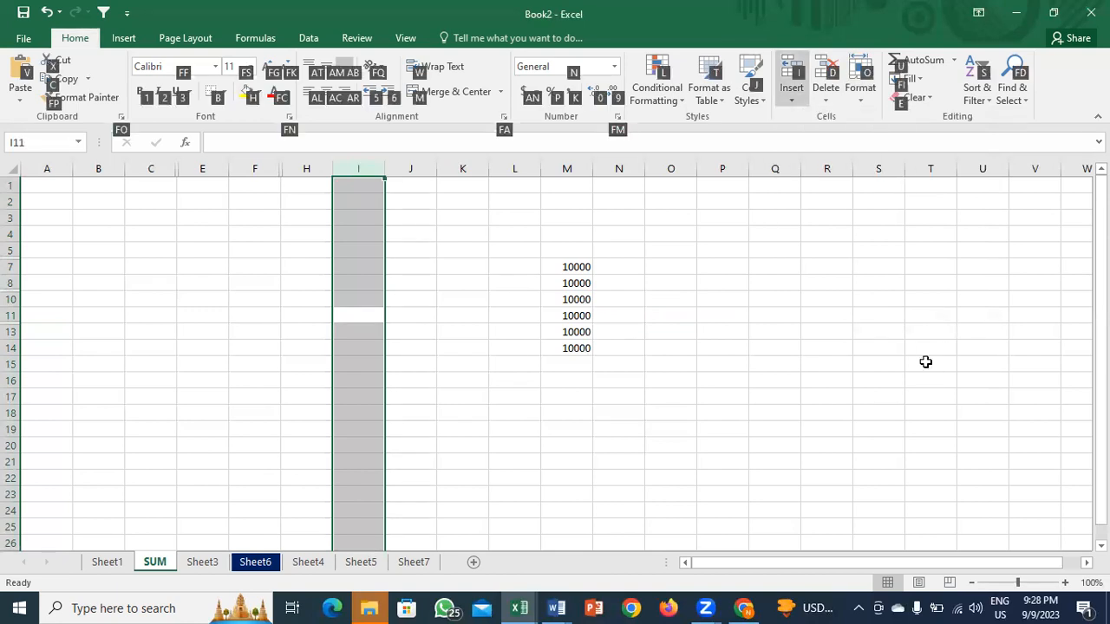
{"action": "key", "text": "Escape"}
Step: Hide column I with Format > Hide & Unhide > Hide Columns, then select cell H10
{"action": "key", "text": "h"}
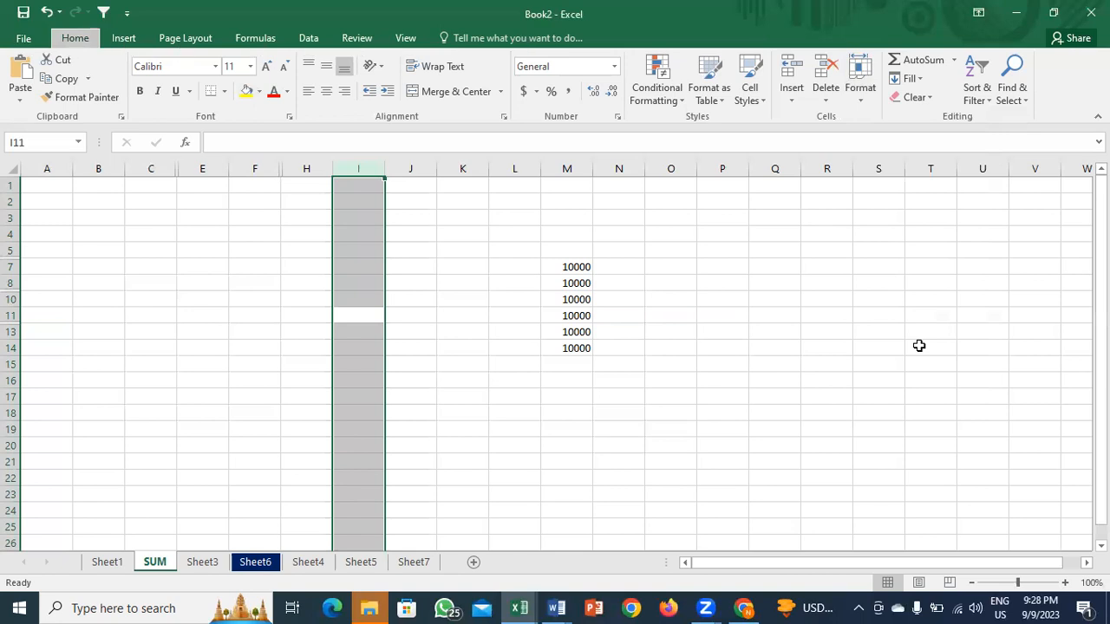
{"action": "key", "text": "o"}
{"action": "key", "text": "u"}
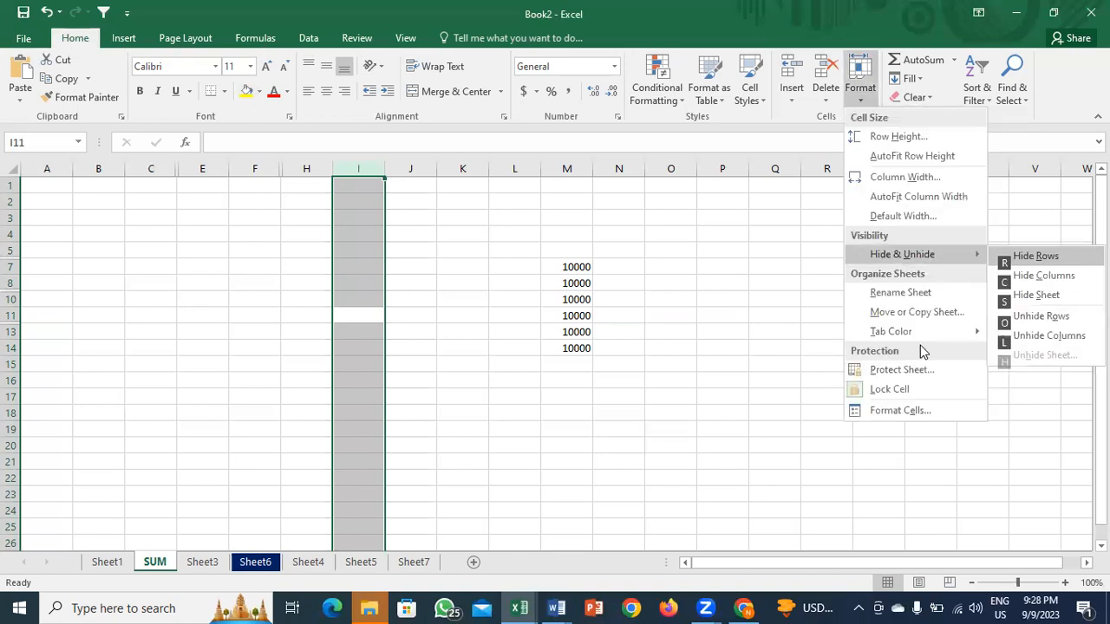
{"action": "key", "text": "c"}
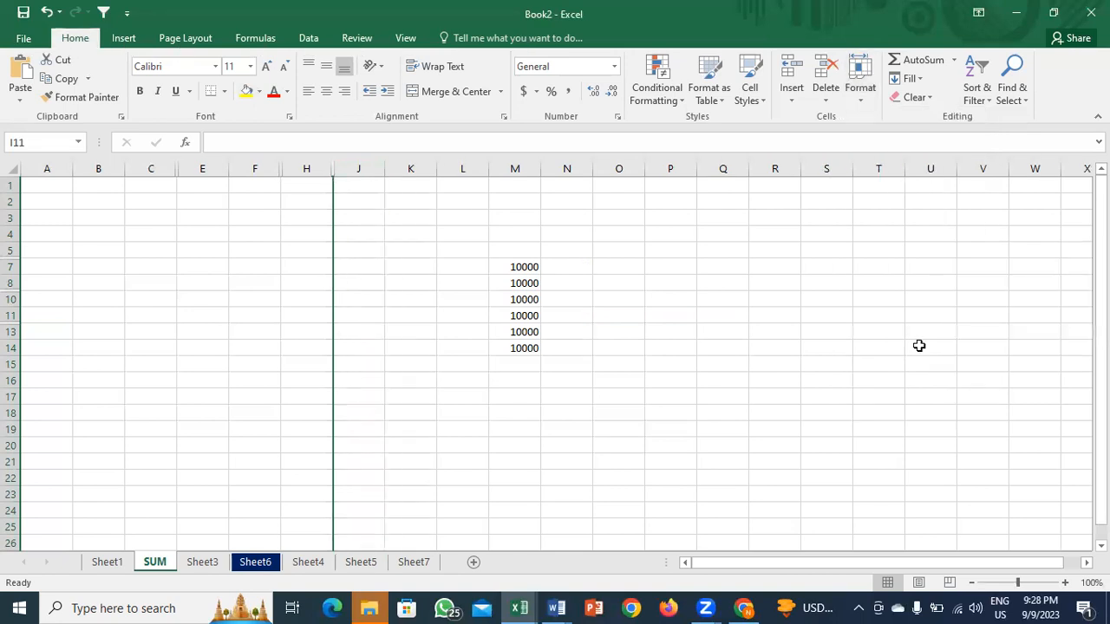
{"action": "left_click", "coordinate": [645, 347]}
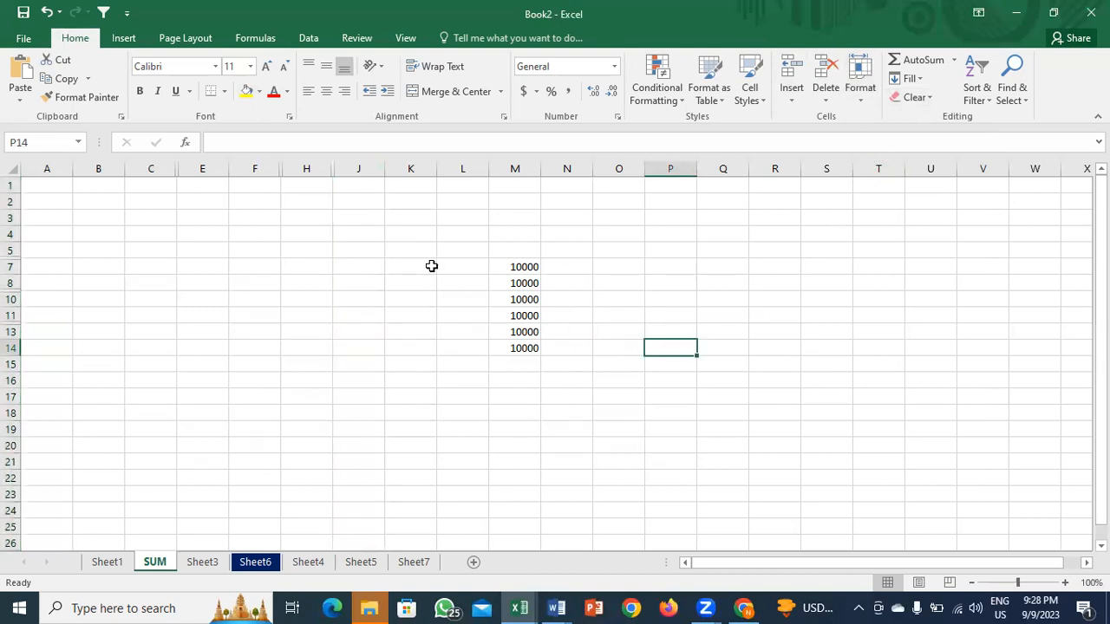
{"action": "left_click", "coordinate": [324, 297]}
Step: Reveal hidden column D by dragging its border wider
{"action": "key", "text": "Left"}
{"action": "key", "text": "Home"}
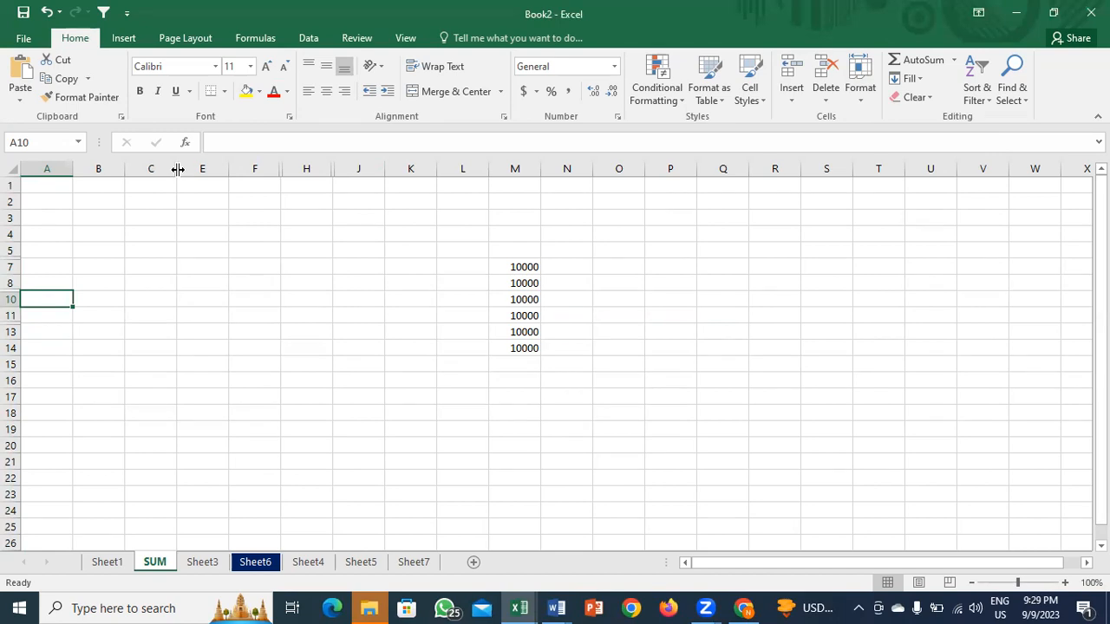
{"action": "left_click_drag", "start_coordinate": [178, 170], "coordinate": [228, 169]}
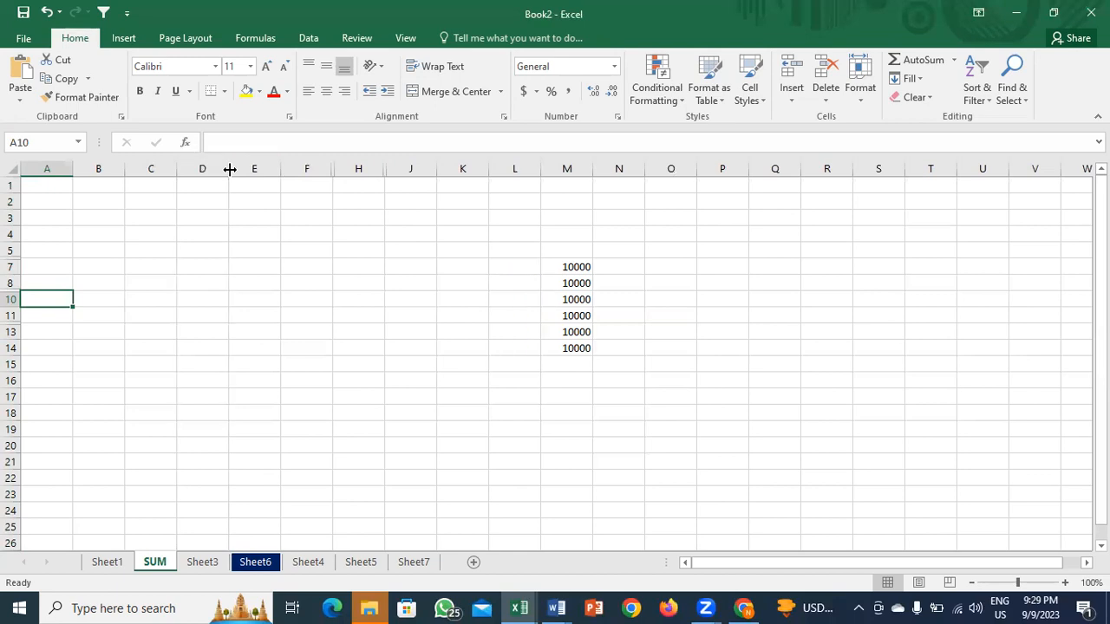
Step: Hide columns F through H, then undo the hide
{"action": "left_click", "coordinate": [259, 221]}
{"action": "left_click_drag", "start_coordinate": [307, 167], "coordinate": [353, 165]}
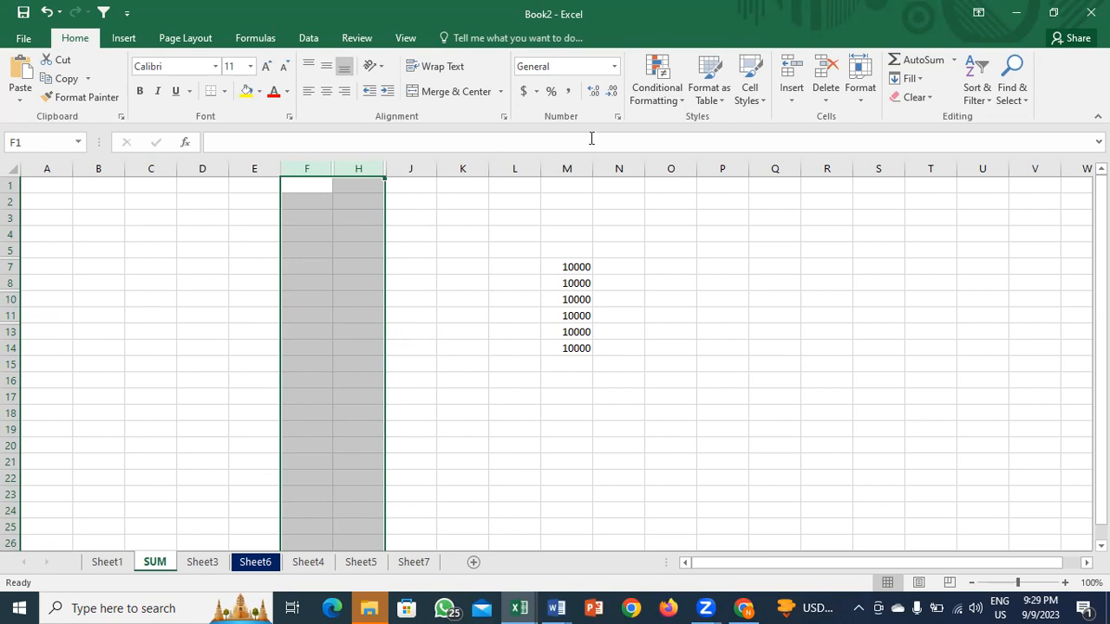
{"action": "right_click", "coordinate": [297, 171]}
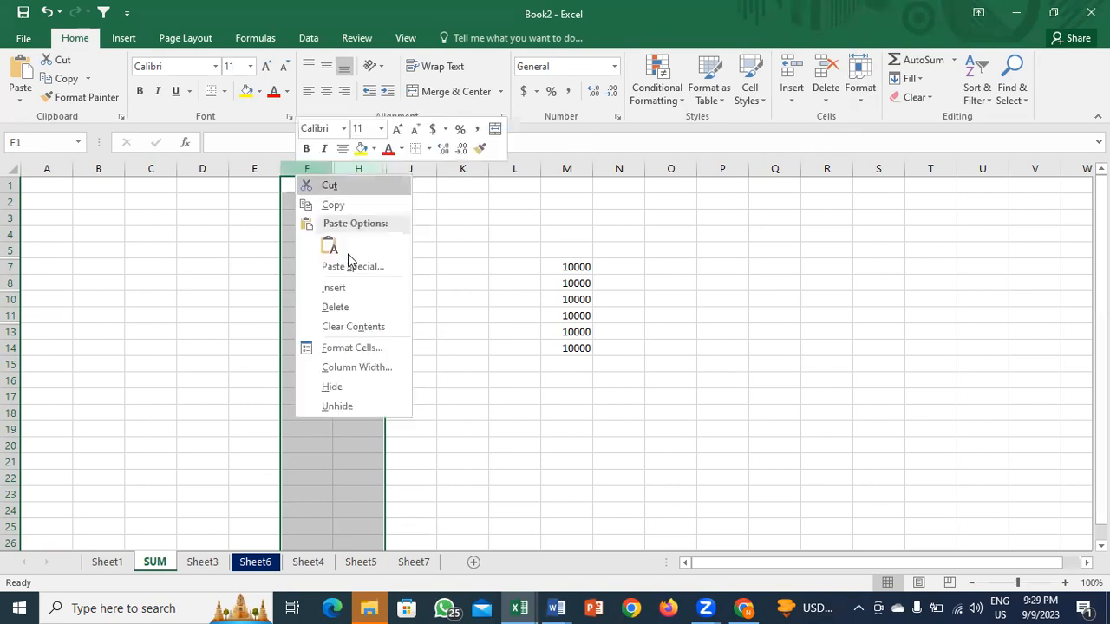
{"action": "left_click", "coordinate": [351, 387]}
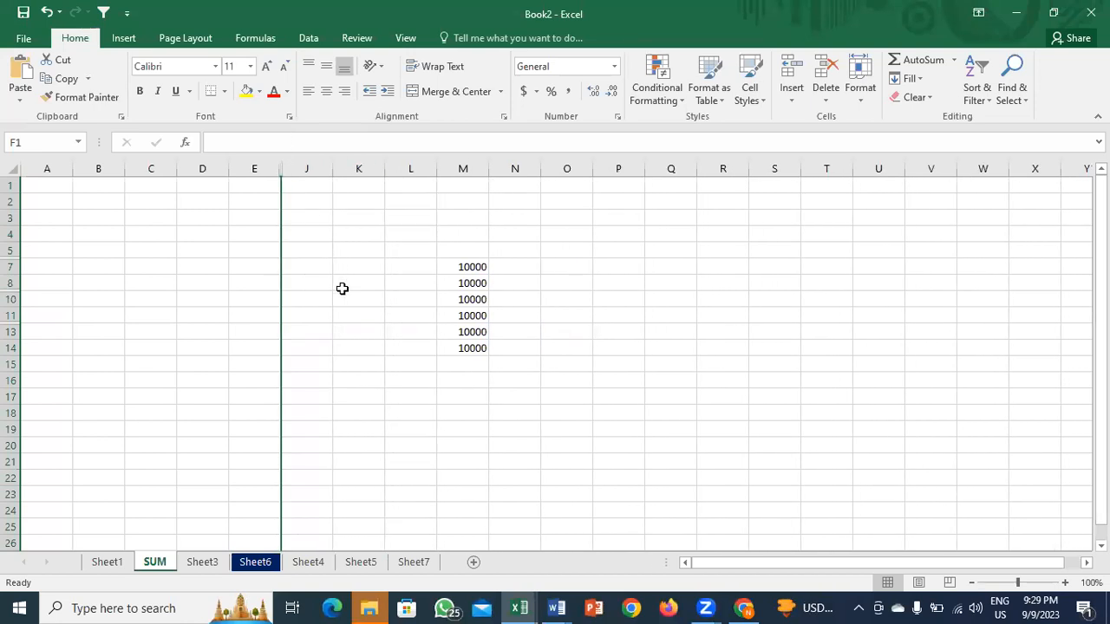
{"action": "key", "text": "ctrl+z"}
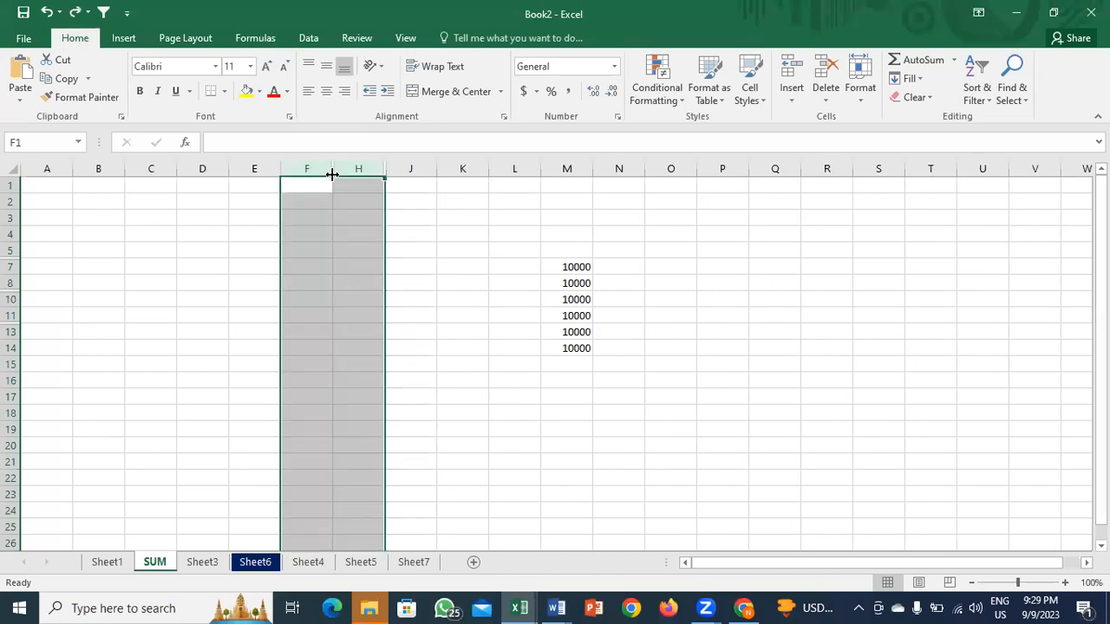
Step: Unhide column G via Format > Hide & Unhide, then unhide column I by repeating with F4
{"action": "left_click", "coordinate": [856, 93]}
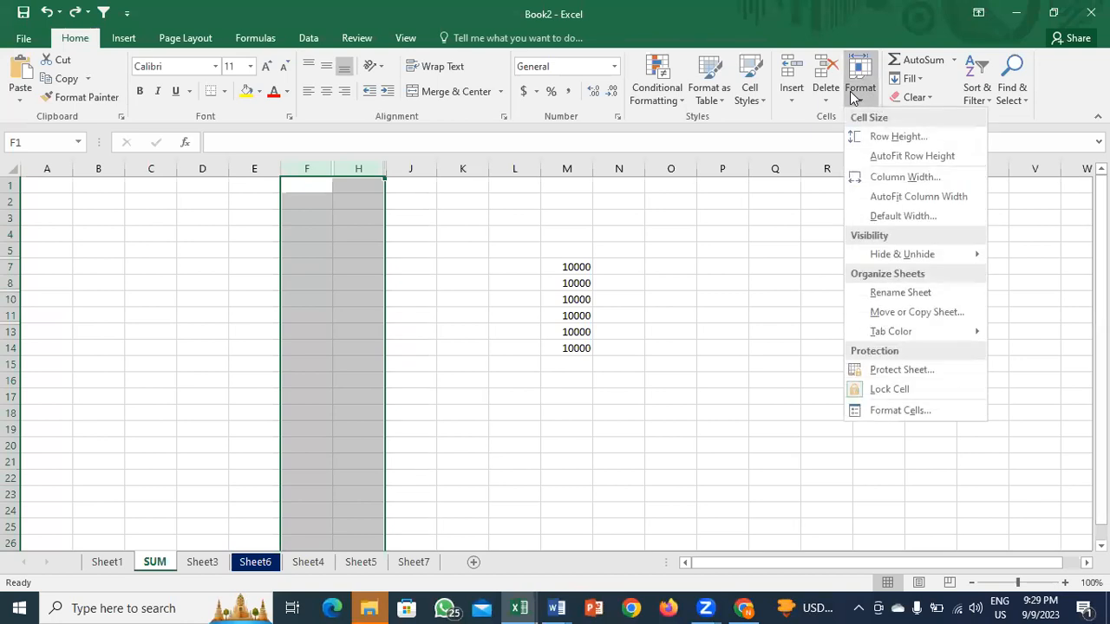
{"action": "mouse_move", "coordinate": [906, 258]}
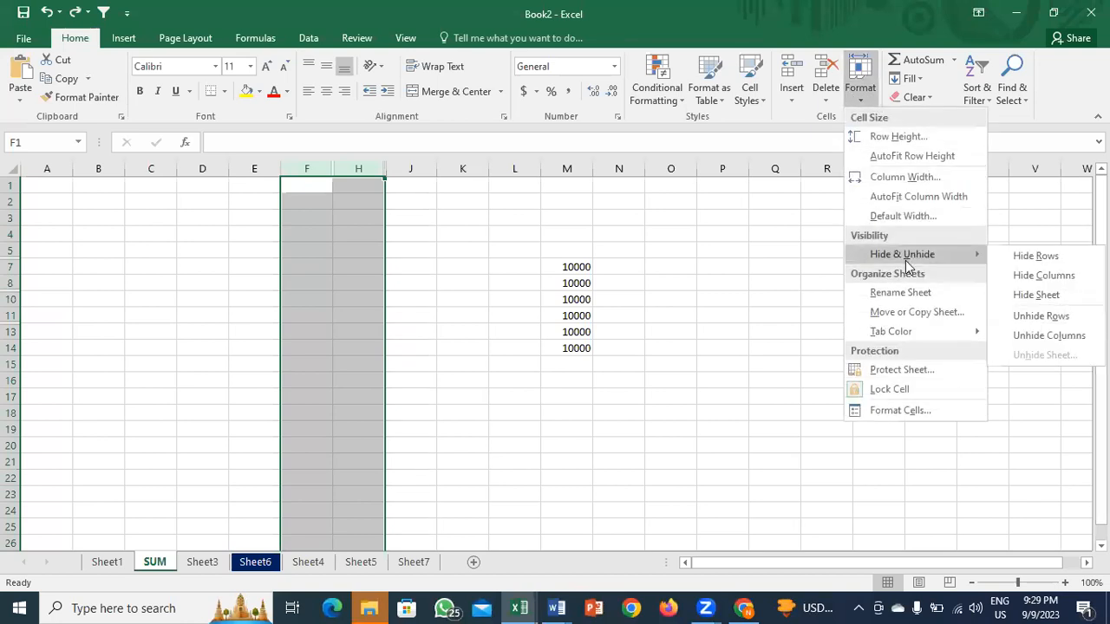
{"action": "left_click", "coordinate": [1054, 338]}
{"action": "left_click", "coordinate": [418, 165]}
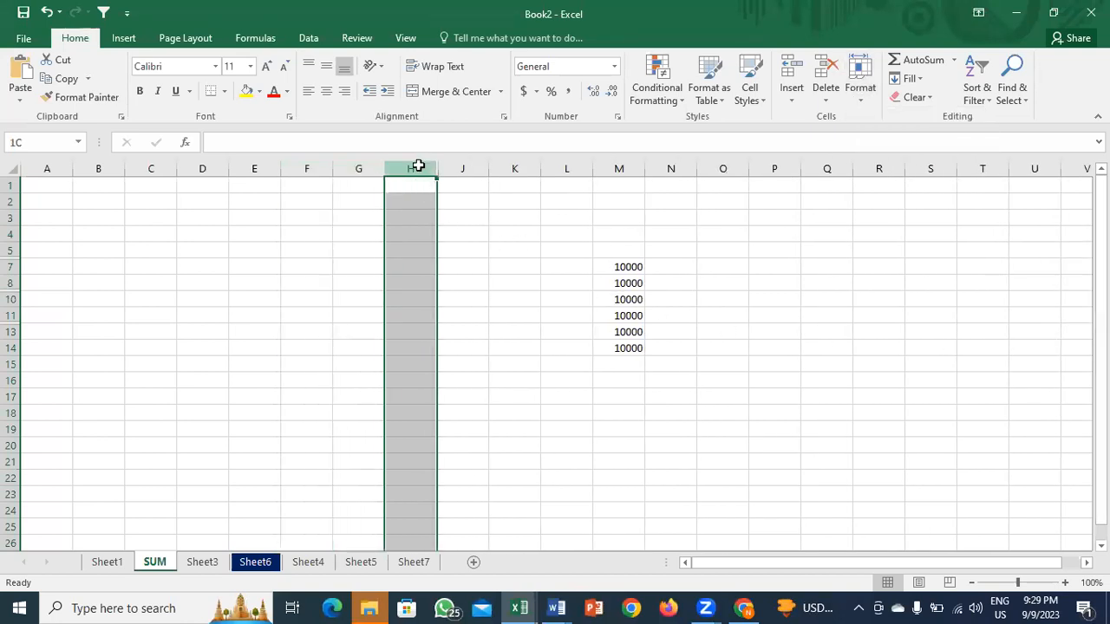
{"action": "left_click_drag", "start_coordinate": [418, 165], "coordinate": [476, 166]}
{"action": "key", "text": "F4"}
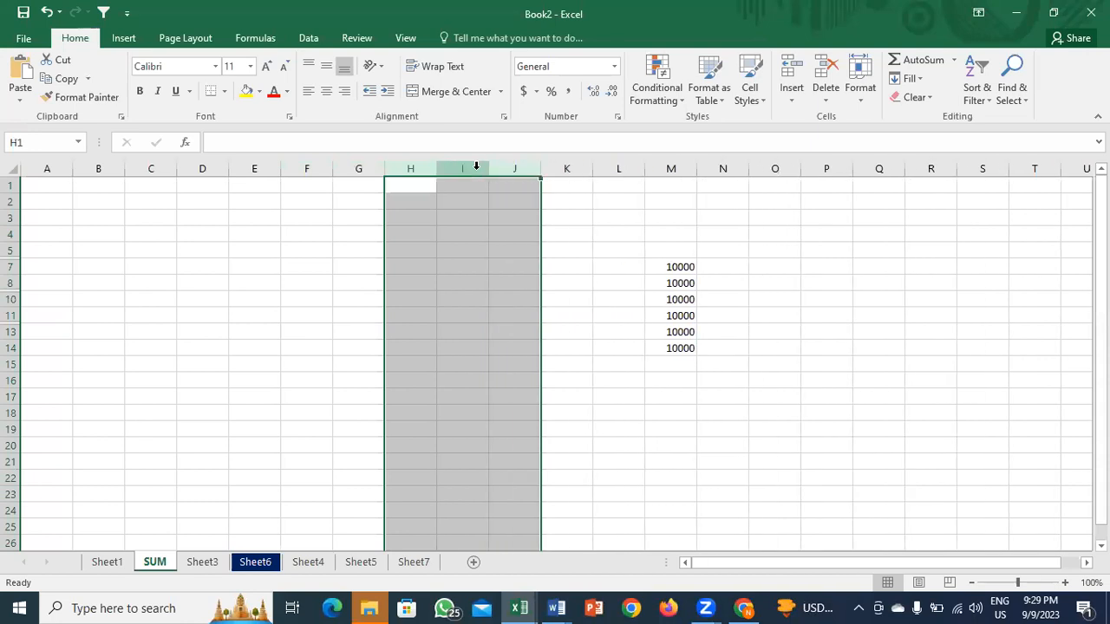
Step: Enter Fn+F4 in cell F8 and fill cell G10 yellow
{"action": "left_click", "coordinate": [294, 282]}
{"action": "type", "text": "F4"}
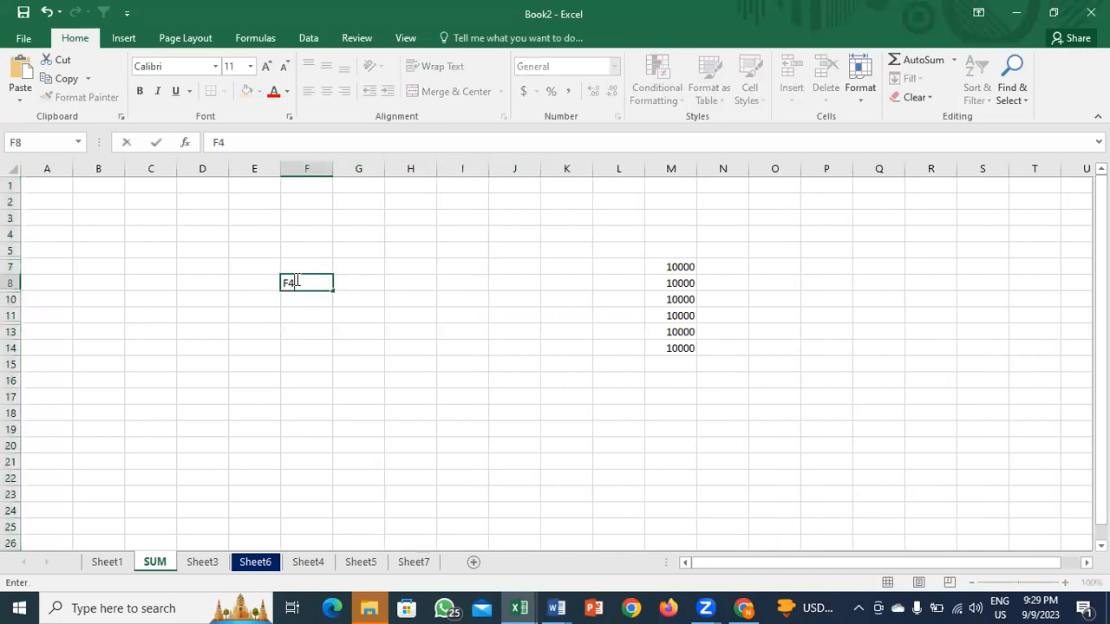
{"action": "key", "text": "BackSpace"}
{"action": "type", "text": "n+F4"}
{"action": "key", "text": "Return"}
{"action": "left_click", "coordinate": [296, 280]}
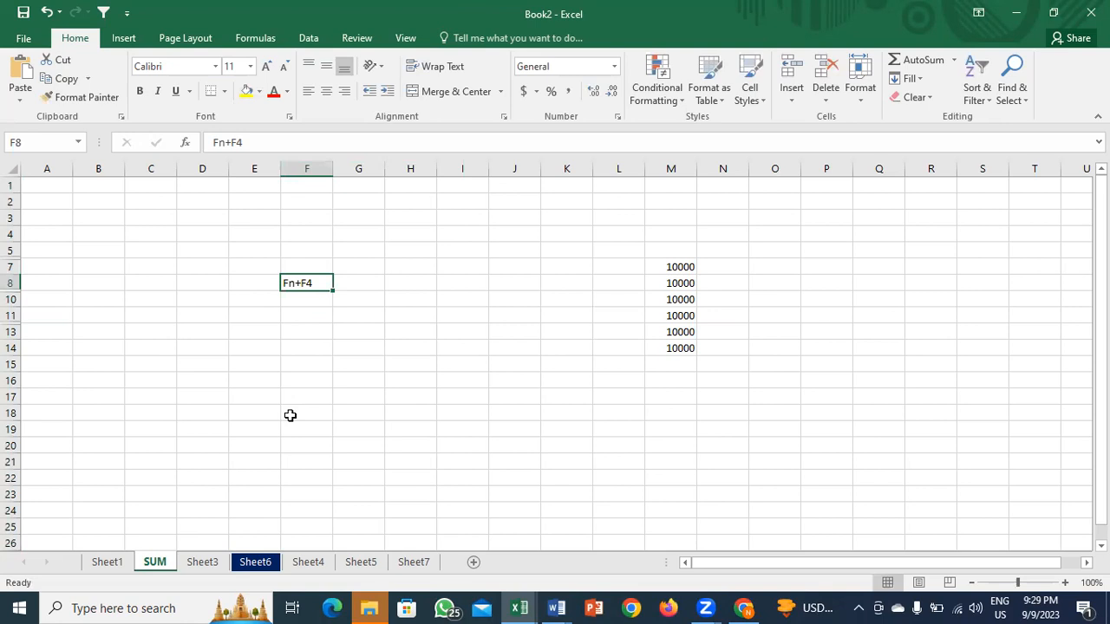
{"action": "left_click", "coordinate": [355, 304]}
{"action": "left_click", "coordinate": [246, 91]}
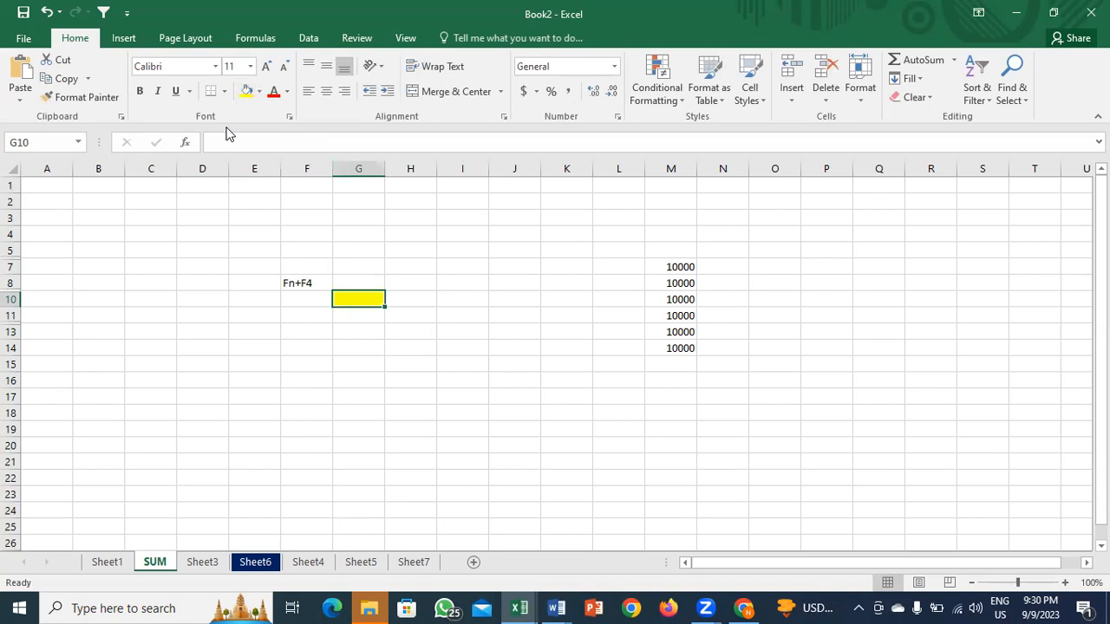
Step: Enter 2345 in F13 and 23456 in F14
{"action": "left_click", "coordinate": [305, 328]}
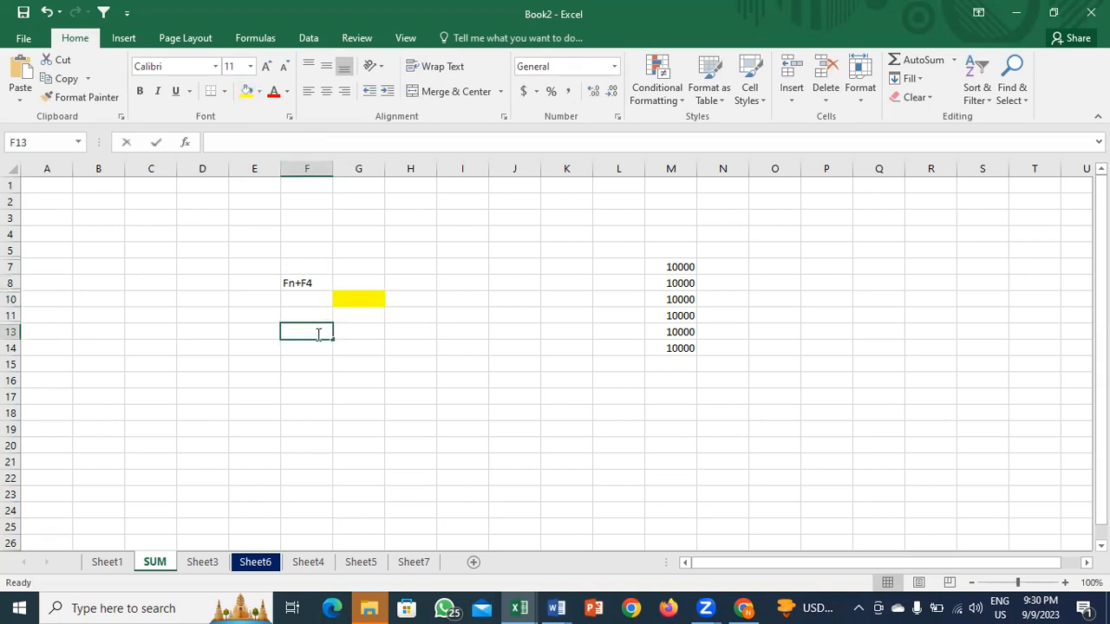
{"action": "type", "text": "2345"}
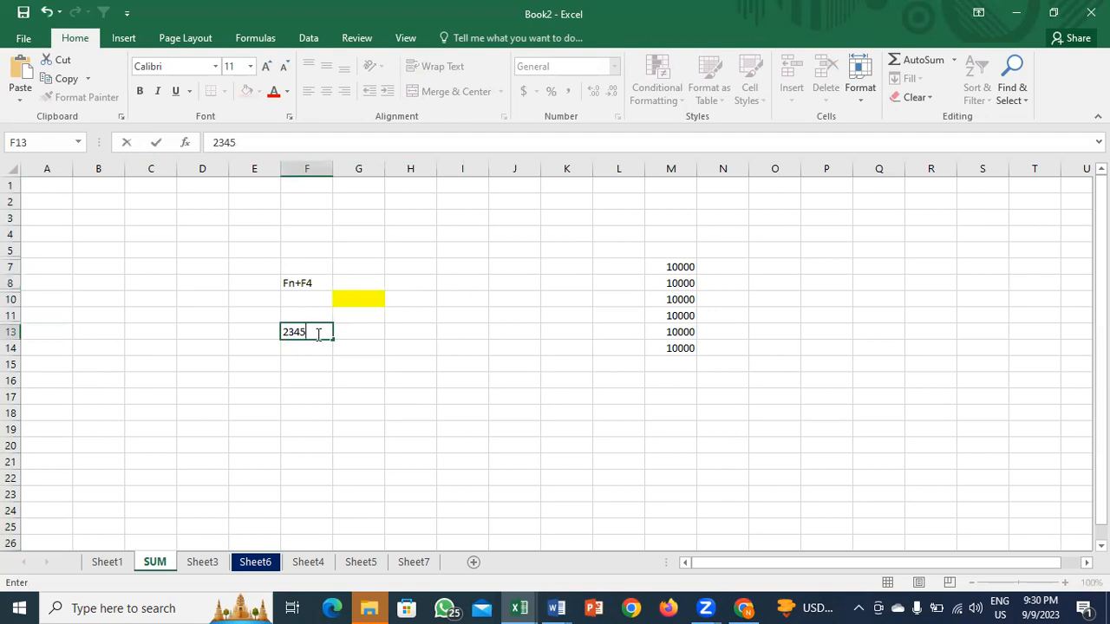
{"action": "key", "text": "Tab"}
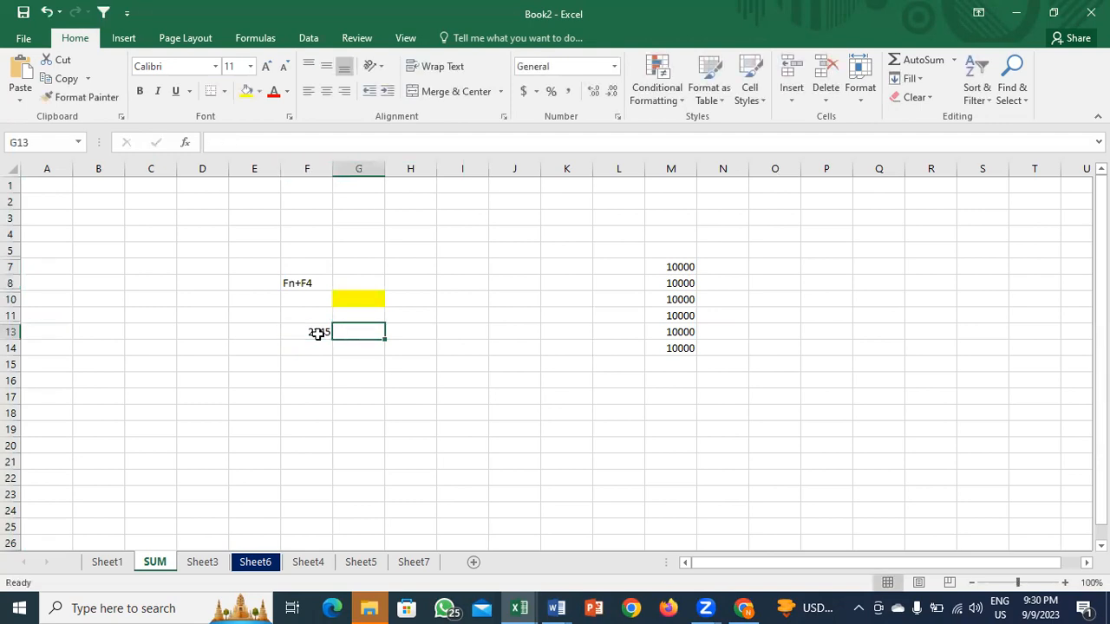
{"action": "left_click", "coordinate": [316, 344]}
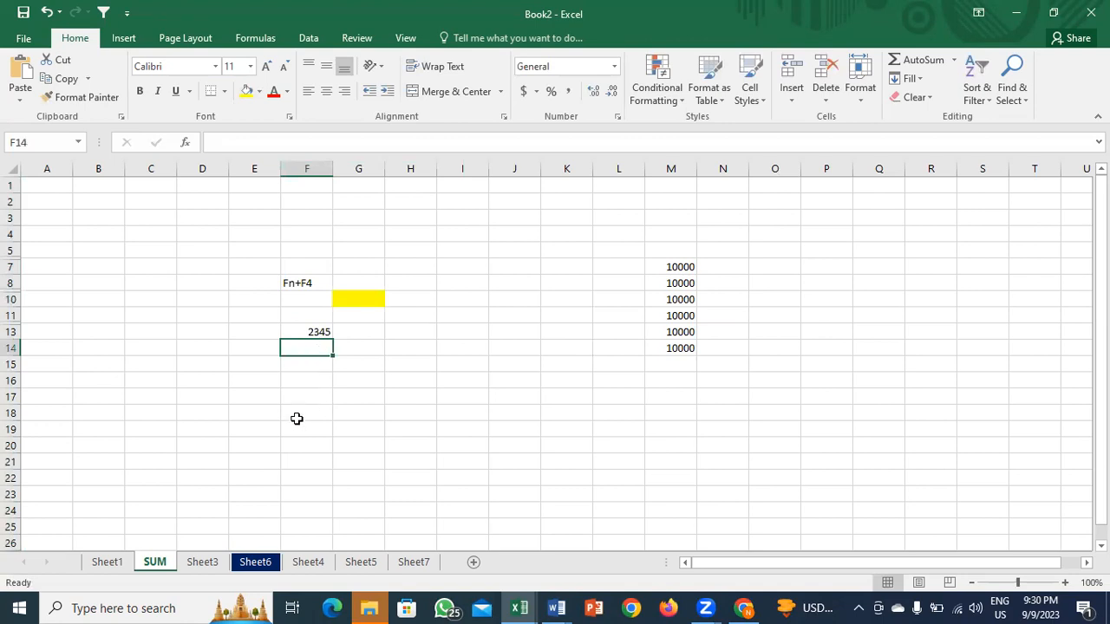
{"action": "key", "text": "F2"}
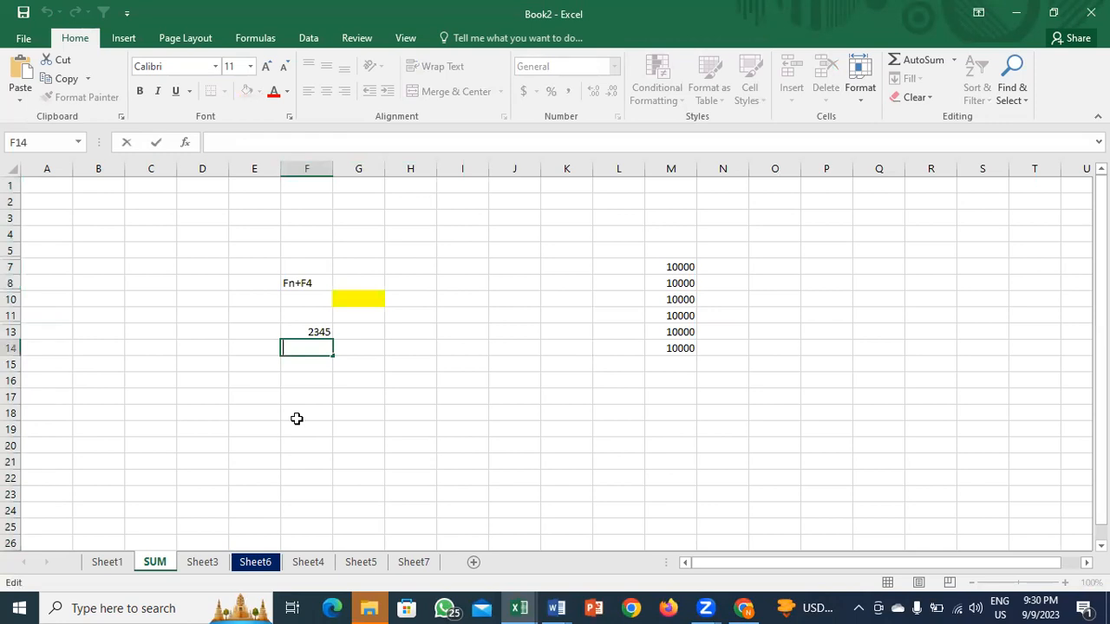
{"action": "type", "text": "23456"}
{"action": "key", "text": "Tab"}
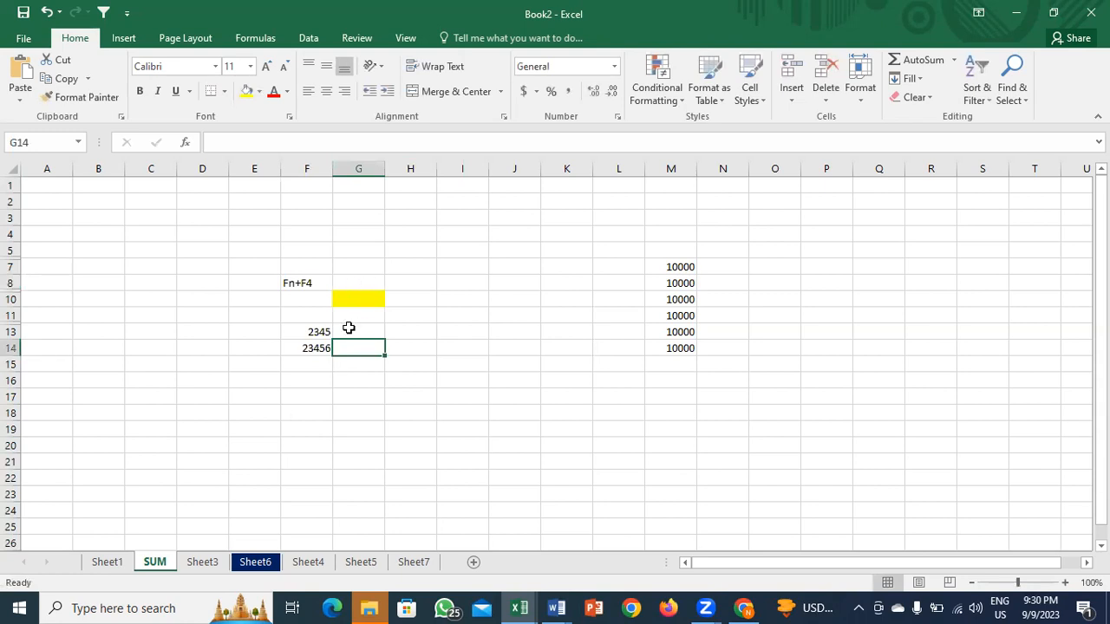
Step: Discard stray text typed into G14 and J14
{"action": "type", "text": "sgjn"}
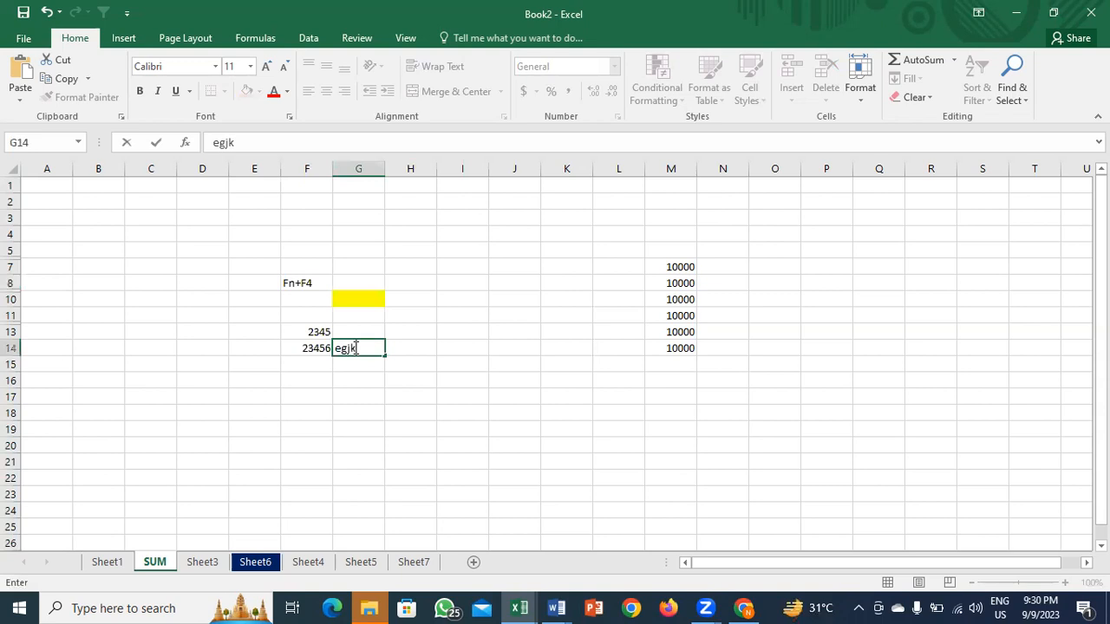
{"action": "key", "text": "Escape"}
{"action": "left_click", "coordinate": [504, 348]}
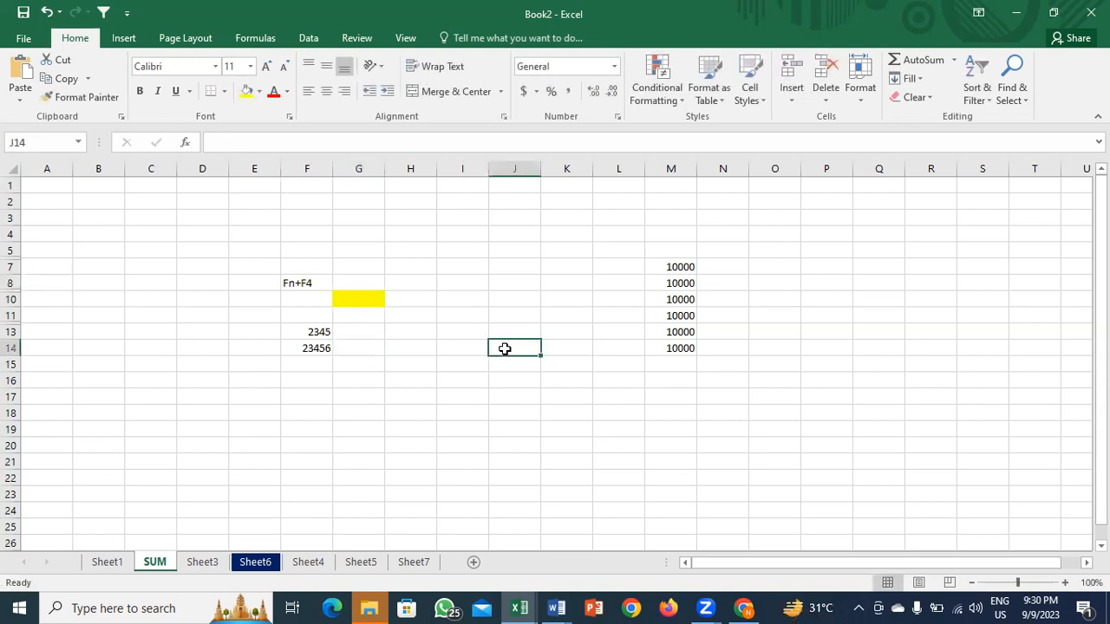
{"action": "type", "text": "jkk"}
{"action": "key", "text": "Escape"}
Step: Enter 12345 in cell J14 through the formula bar
{"action": "double_click", "coordinate": [505, 349]}
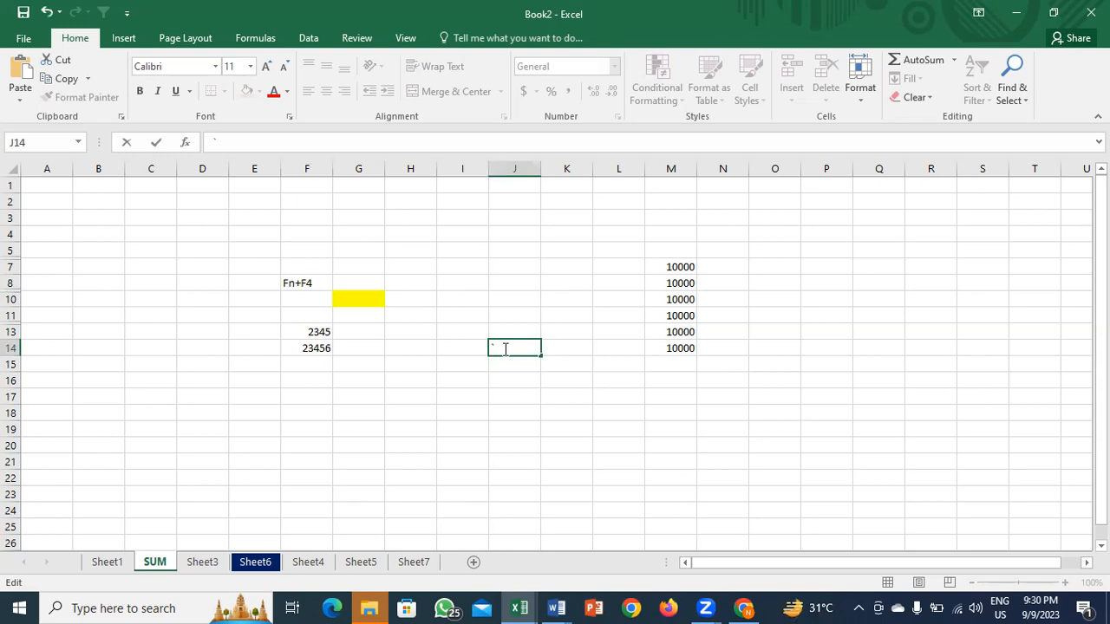
{"action": "key", "text": "Escape"}
{"action": "double_click", "coordinate": [505, 348]}
{"action": "key", "text": "Escape"}
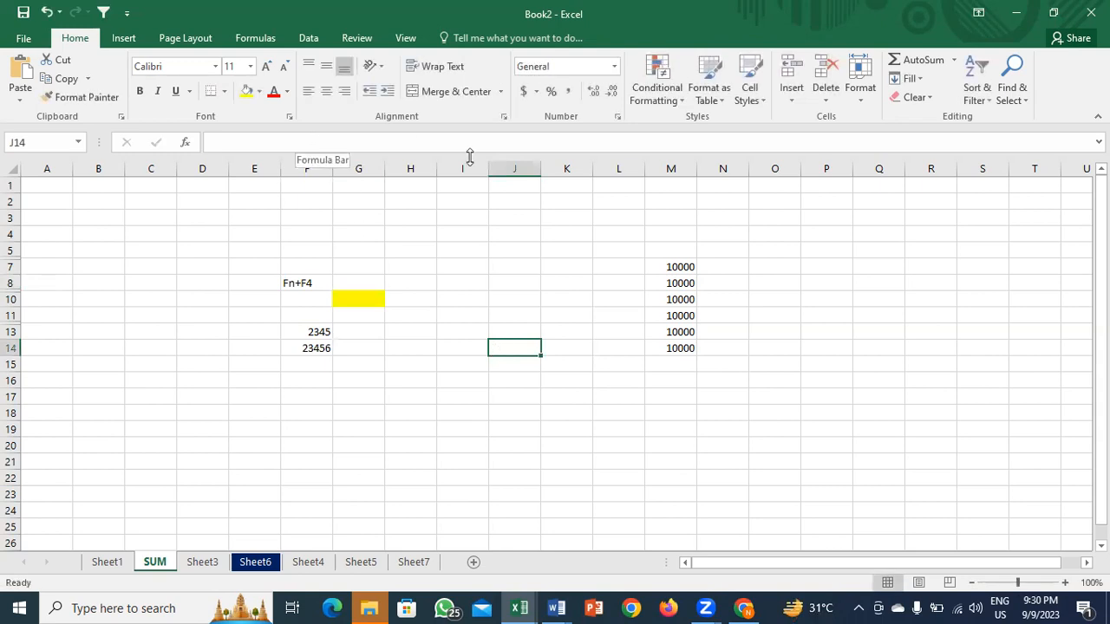
{"action": "left_click", "coordinate": [276, 143]}
{"action": "type", "text": "12345"}
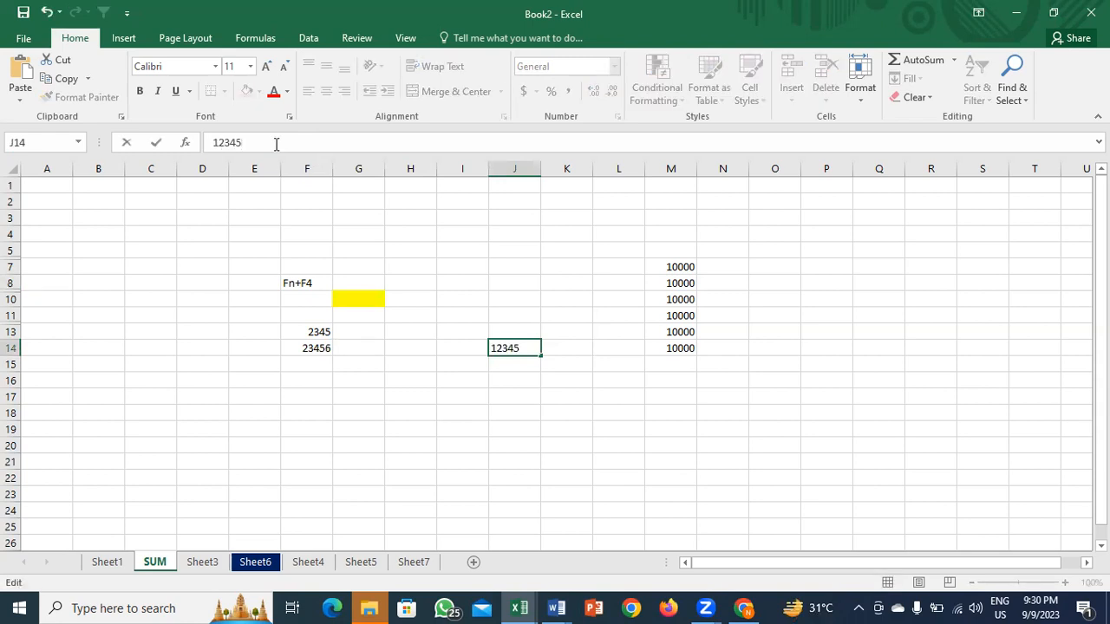
{"action": "key", "text": "Return"}
{"action": "key", "text": "Up"}
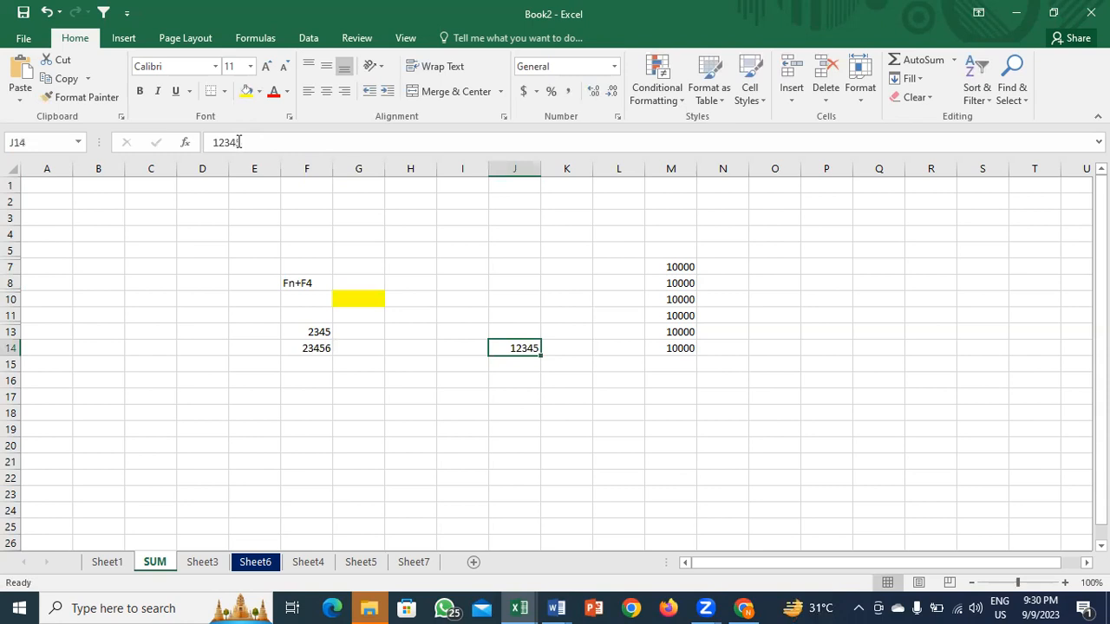
Step: Clear the Fn+F4 entry from F8, then select the 2345 and 23456 cells
{"action": "left_click", "coordinate": [309, 285]}
{"action": "left_click", "coordinate": [265, 142]}
{"action": "key", "text": "BackSpace"}
{"action": "key", "text": "BackSpace"}
{"action": "key", "text": "BackSpace"}
{"action": "key", "text": "BackSpace"}
{"action": "key", "text": "BackSpace"}
{"action": "key", "text": "Return"}
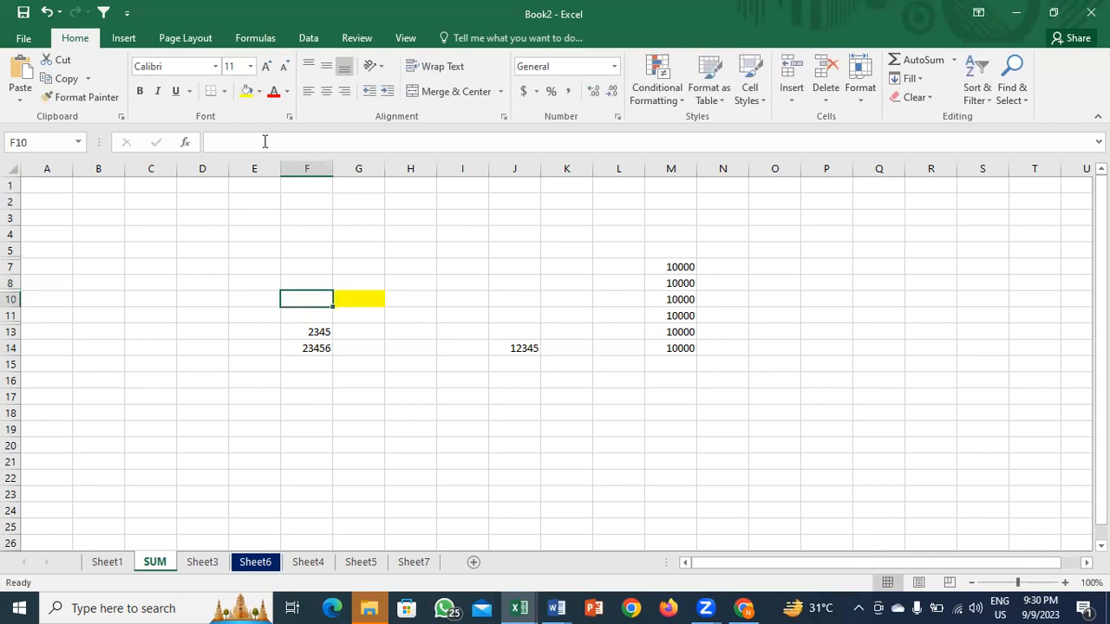
{"action": "left_click", "coordinate": [314, 330]}
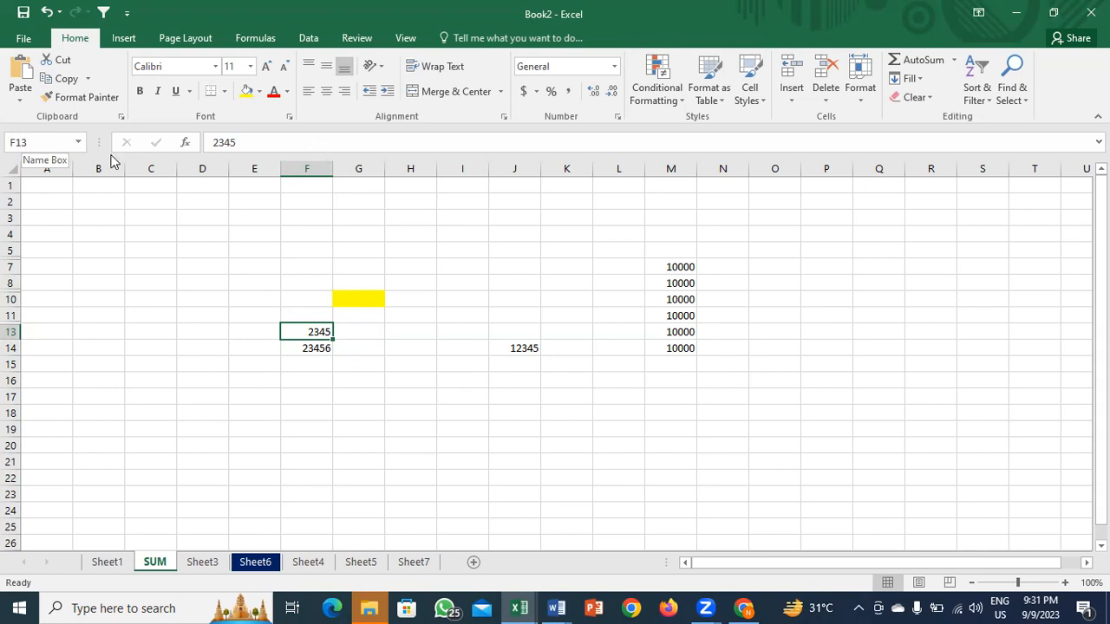
{"action": "left_click", "coordinate": [317, 346]}
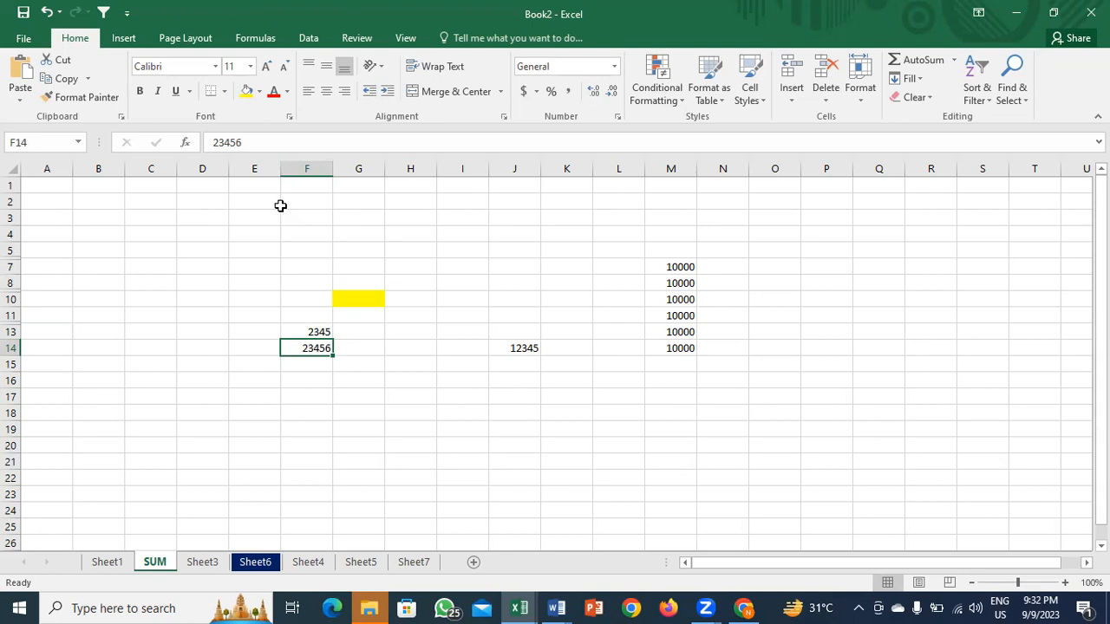
Step: Select rows 8–10 and unhide row 9 with Ctrl+Shift+9
{"action": "left_click", "coordinate": [343, 287]}
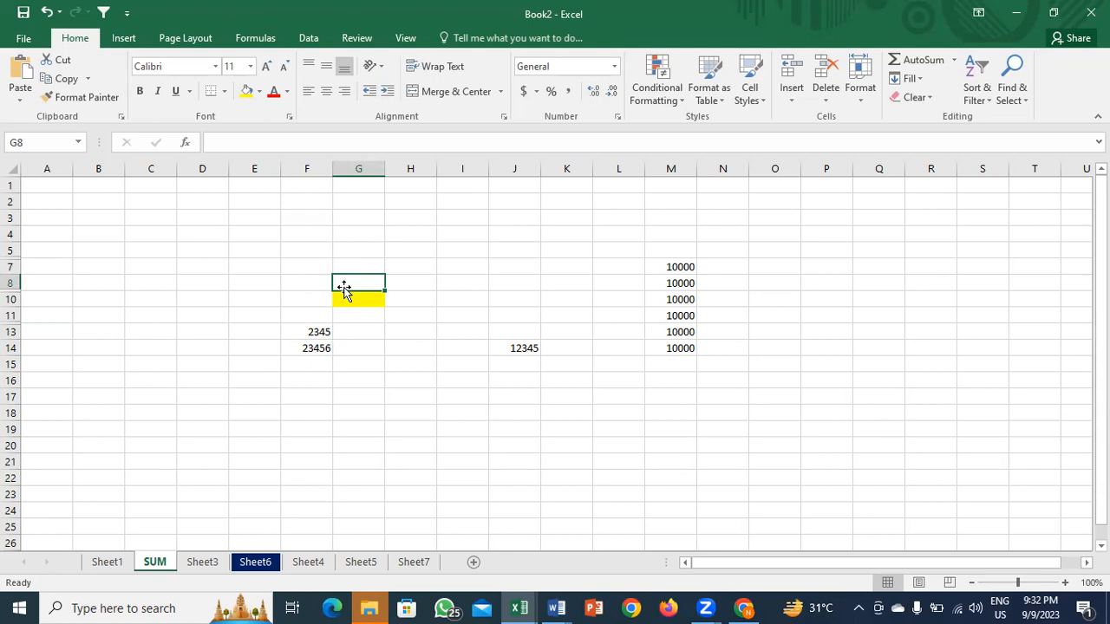
{"action": "left_click", "coordinate": [871, 102]}
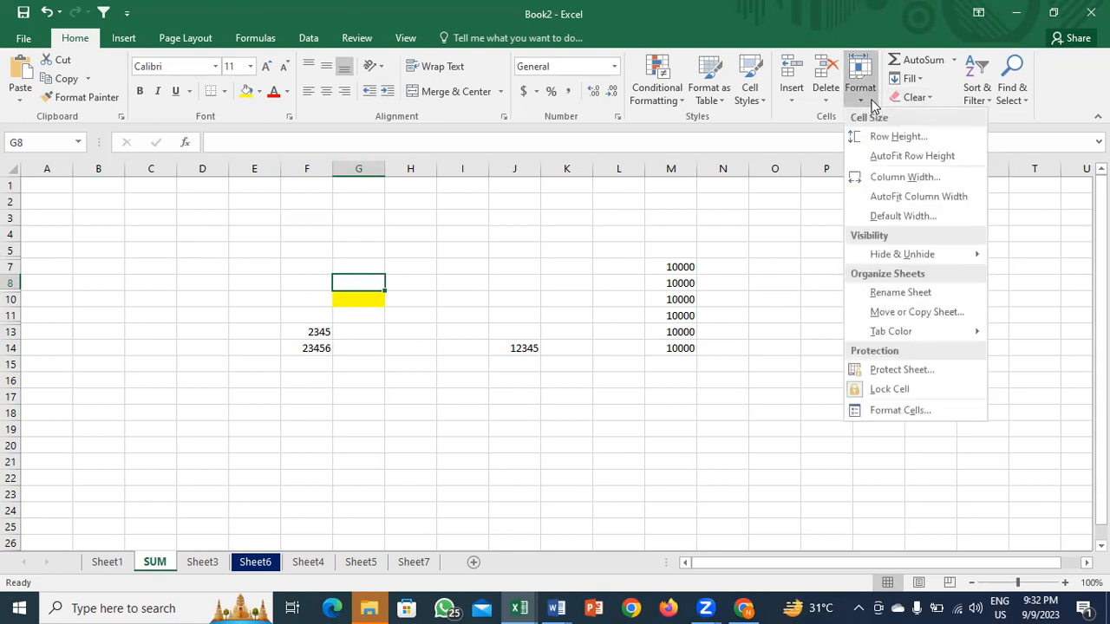
{"action": "left_click", "coordinate": [564, 368]}
{"action": "left_click", "coordinate": [440, 338]}
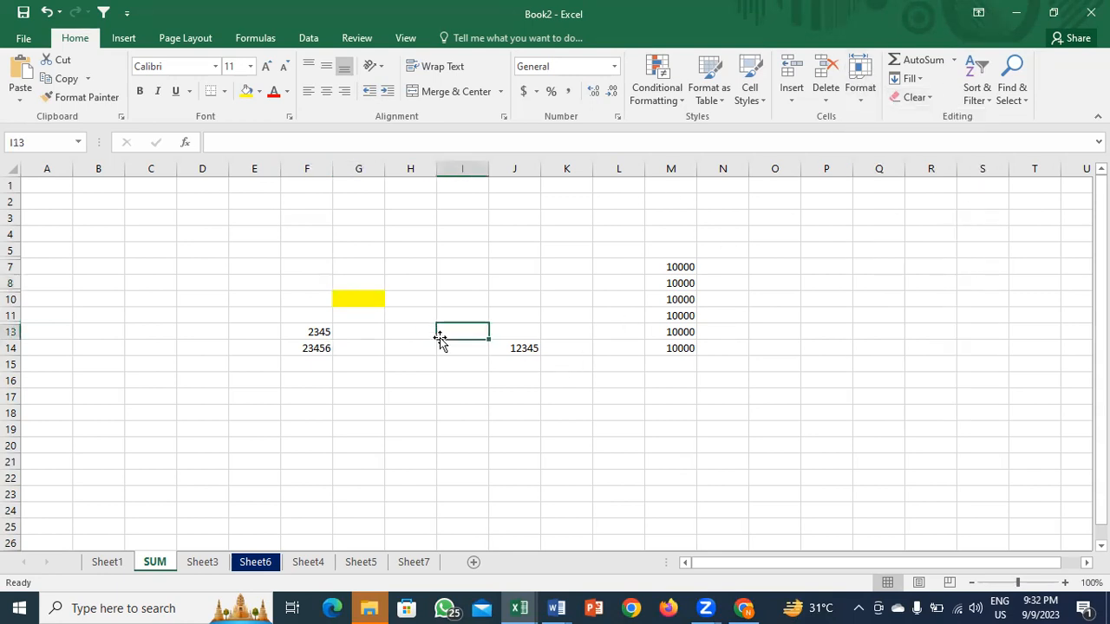
{"action": "left_click_drag", "start_coordinate": [12, 283], "coordinate": [12, 295]}
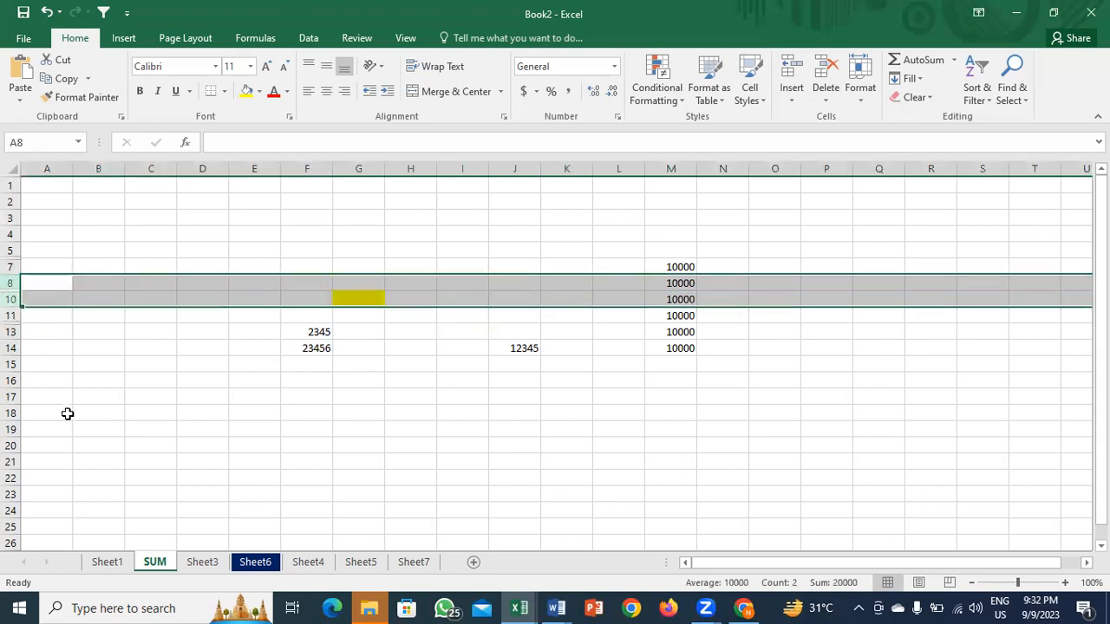
{"action": "key", "text": "ctrl+shift+9"}
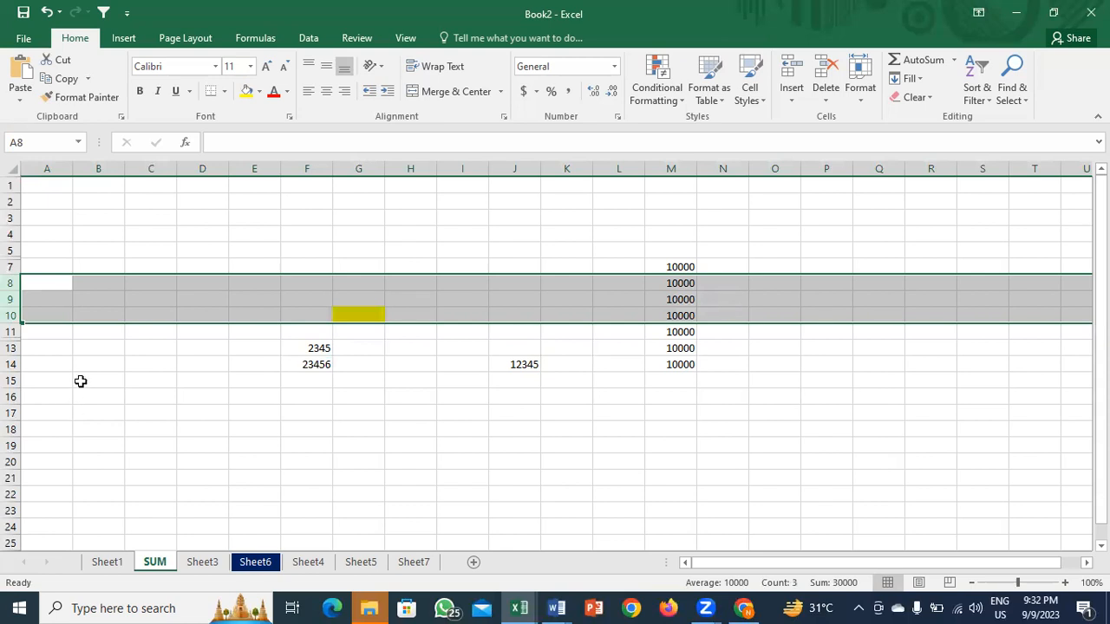
Step: Hide row 10, the row holding the yellow cell
{"action": "left_click", "coordinate": [83, 312]}
{"action": "key", "text": "shift+space"}
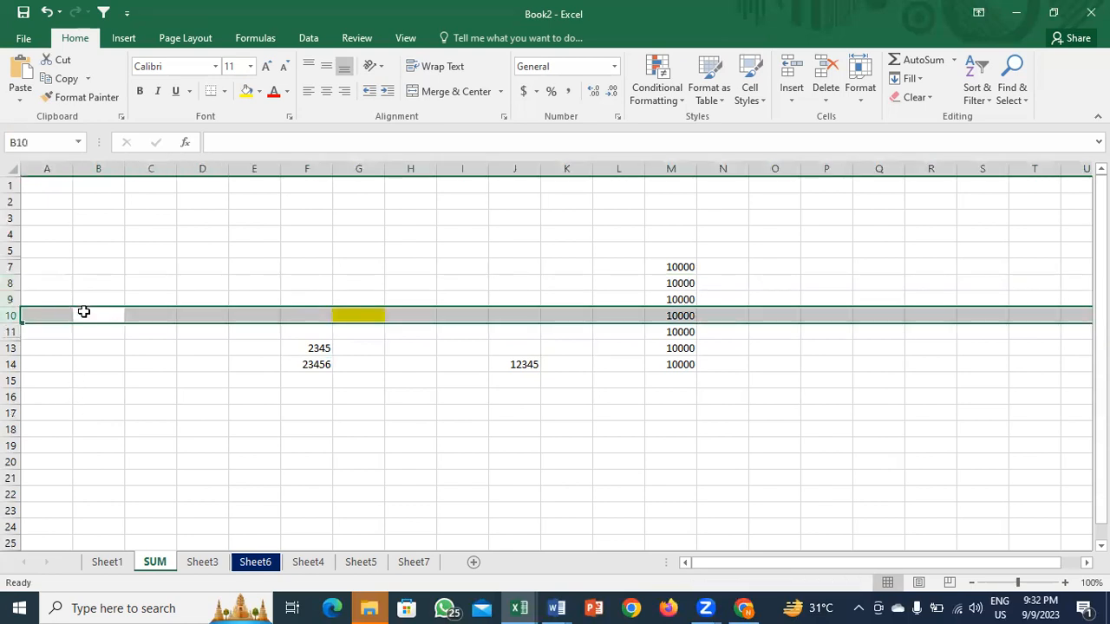
{"action": "key", "text": "ctrl+9"}
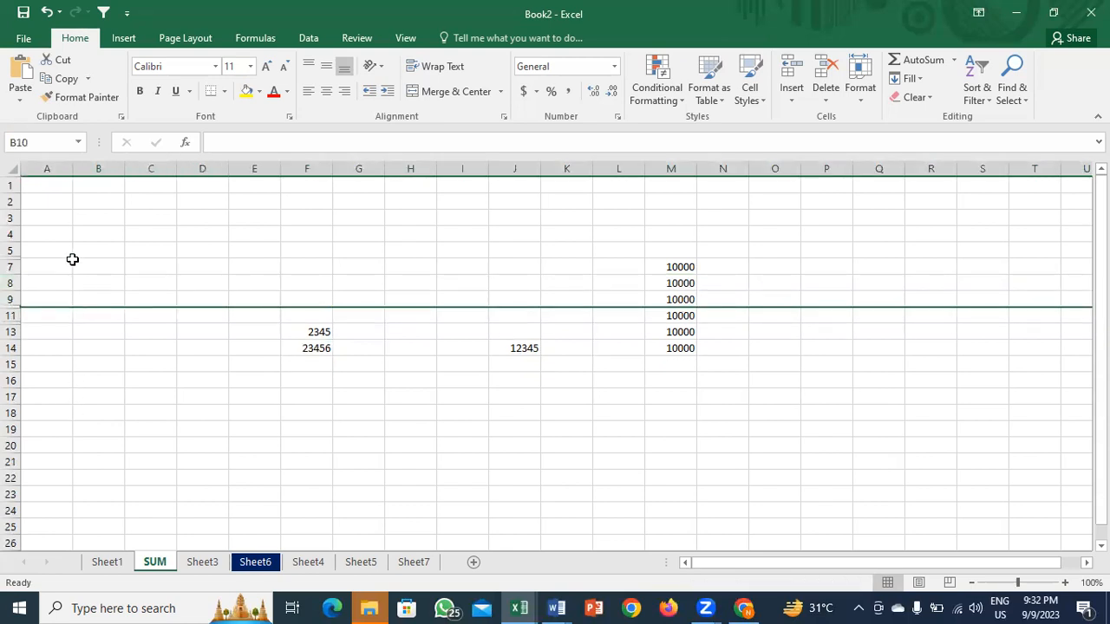
{"action": "left_click", "coordinate": [75, 265]}
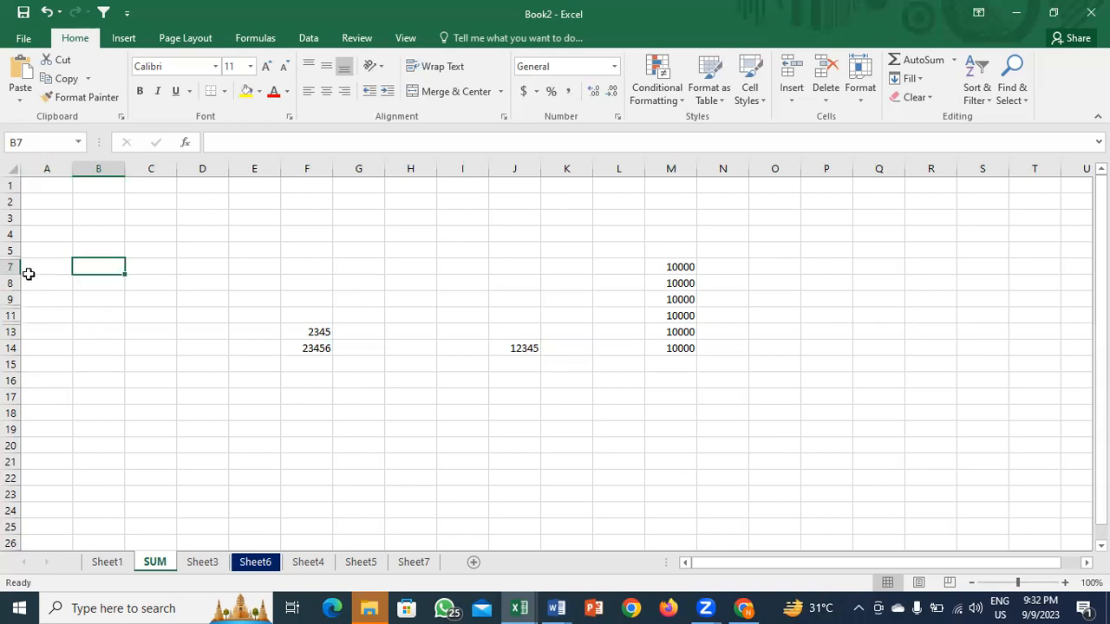
Step: Hide column F and column I with Ctrl+0, then select the whole sheet
{"action": "left_click", "coordinate": [14, 169]}
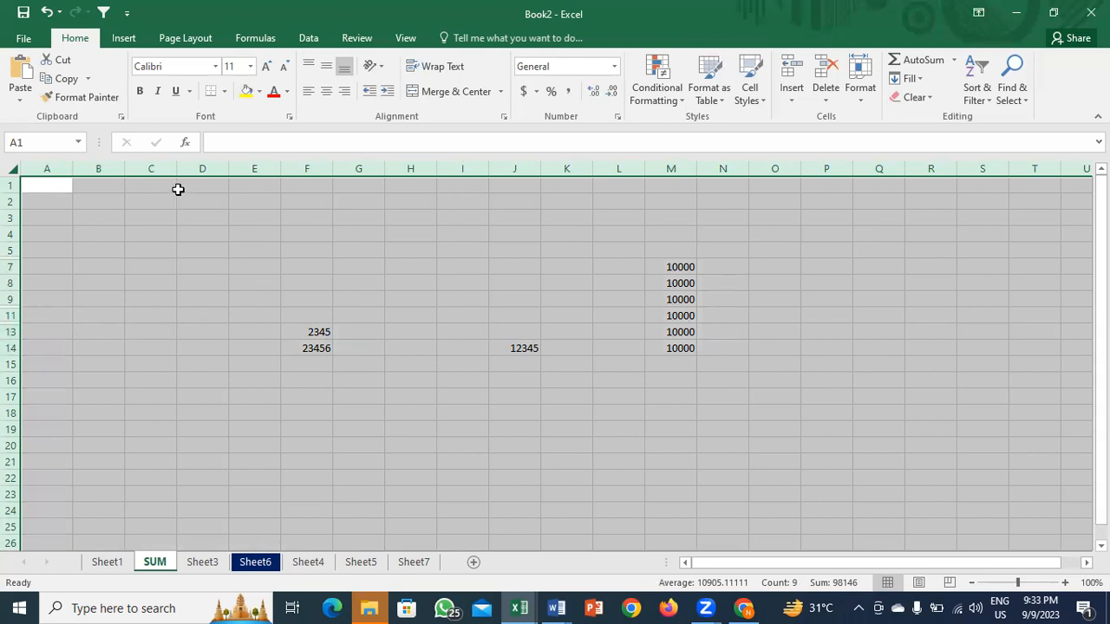
{"action": "left_click", "coordinate": [302, 166]}
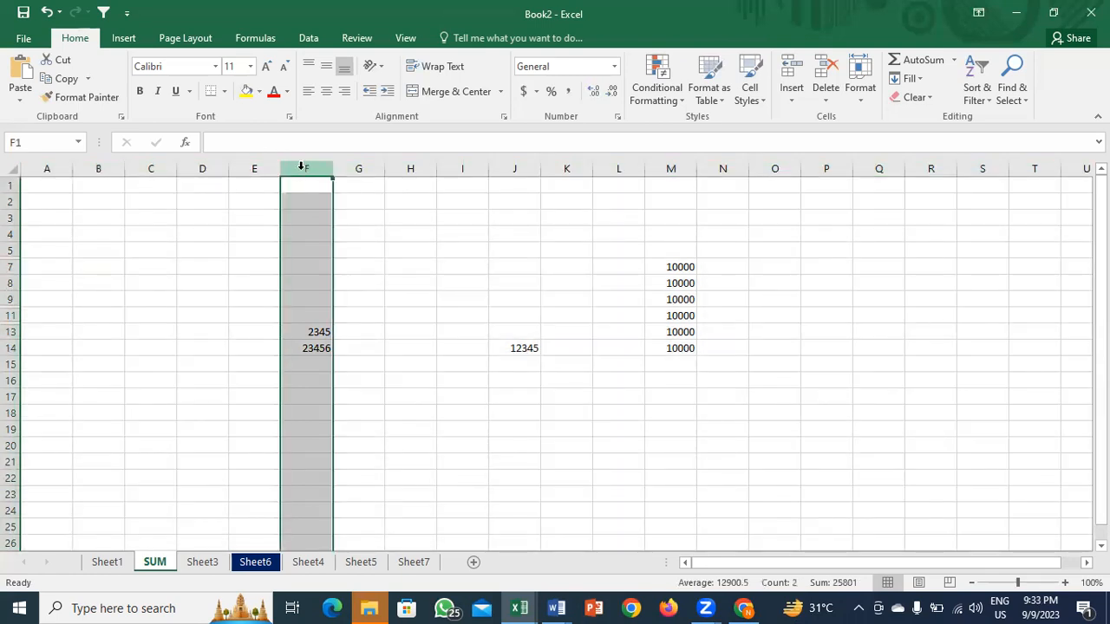
{"action": "key", "text": "ctrl+0"}
{"action": "left_click", "coordinate": [407, 191]}
{"action": "key", "text": "ctrl+space"}
{"action": "key", "text": "ctrl+0"}
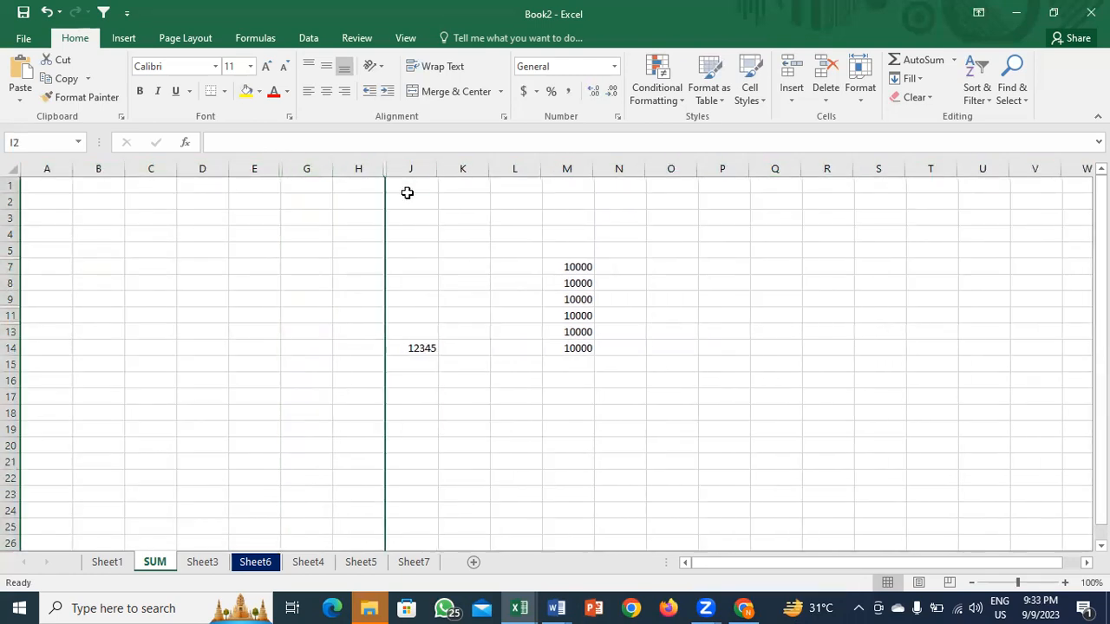
{"action": "left_click", "coordinate": [8, 168]}
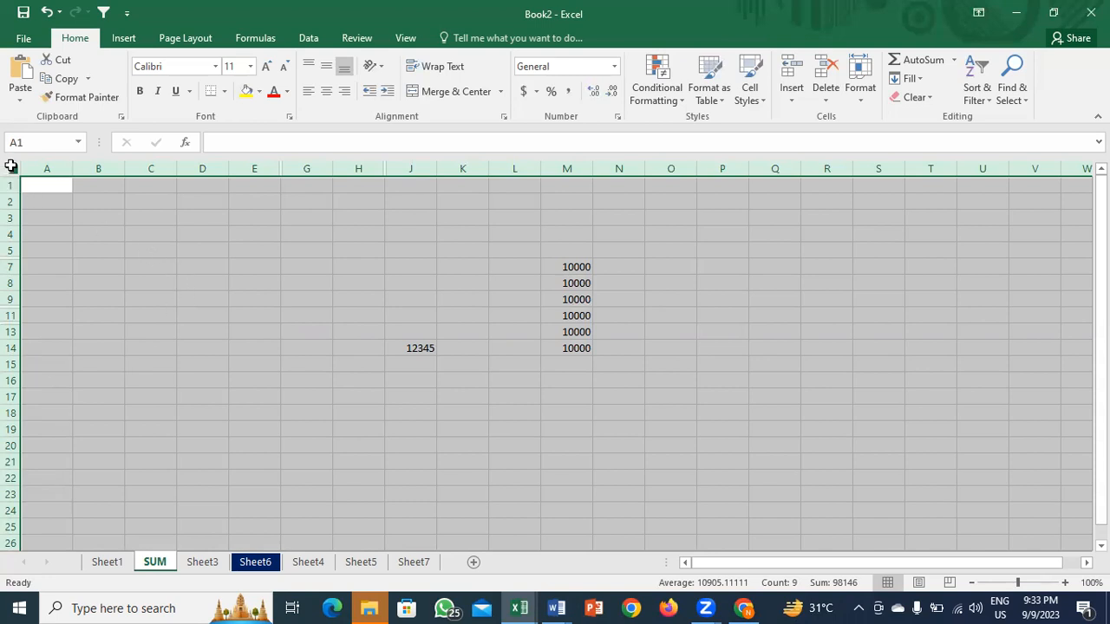
Step: Unhide all hidden columns and all hidden rows on the SUM sheet
{"action": "left_click", "coordinate": [860, 87]}
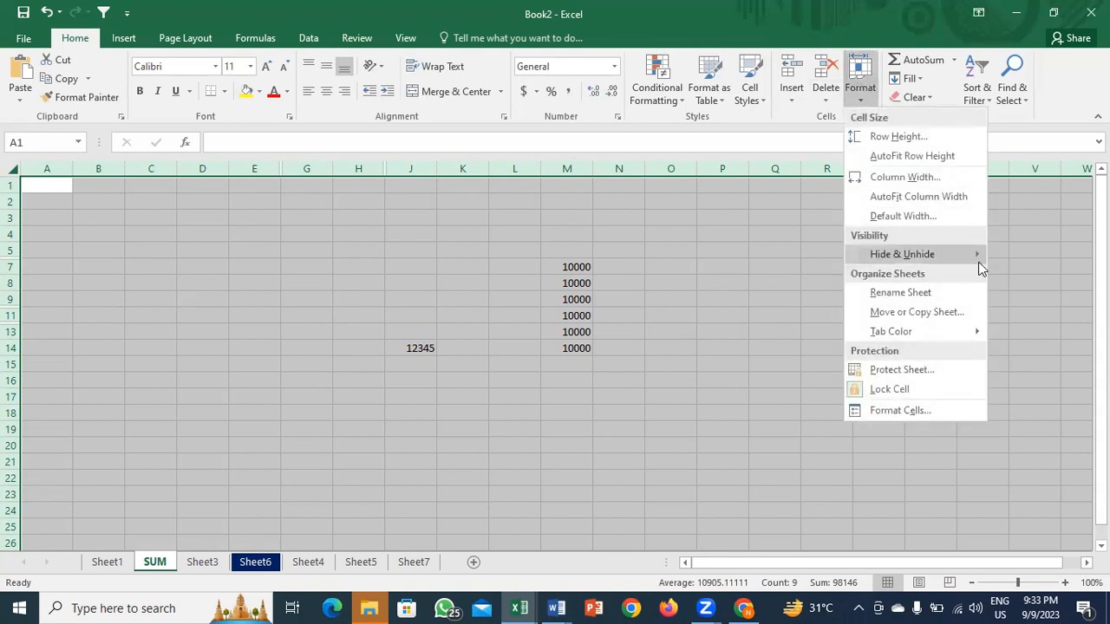
{"action": "mouse_move", "coordinate": [974, 263]}
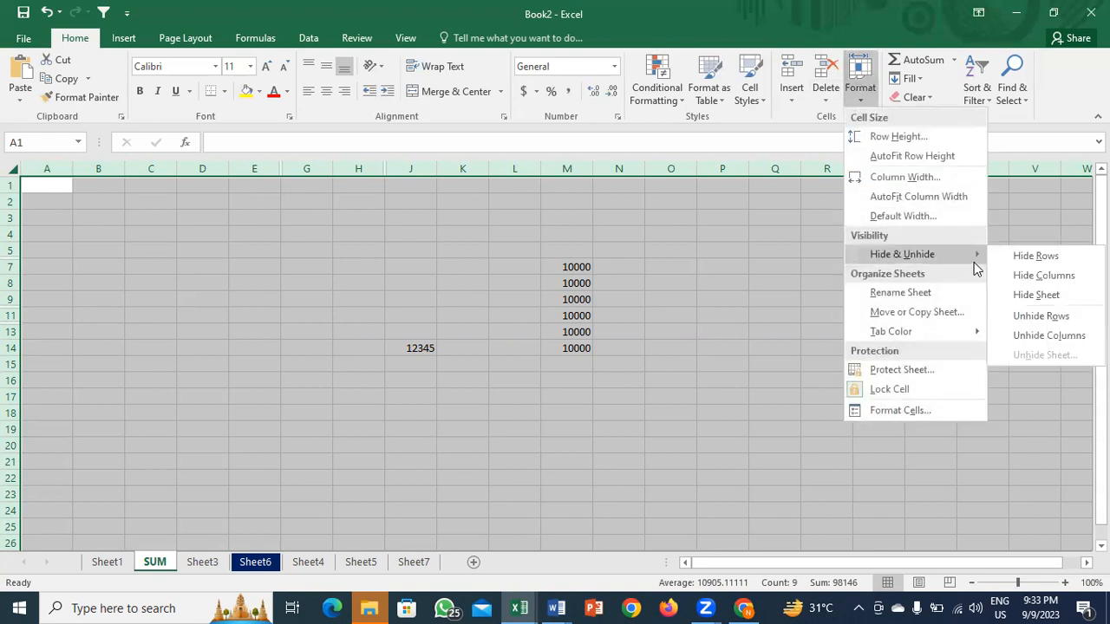
{"action": "left_click", "coordinate": [1048, 336]}
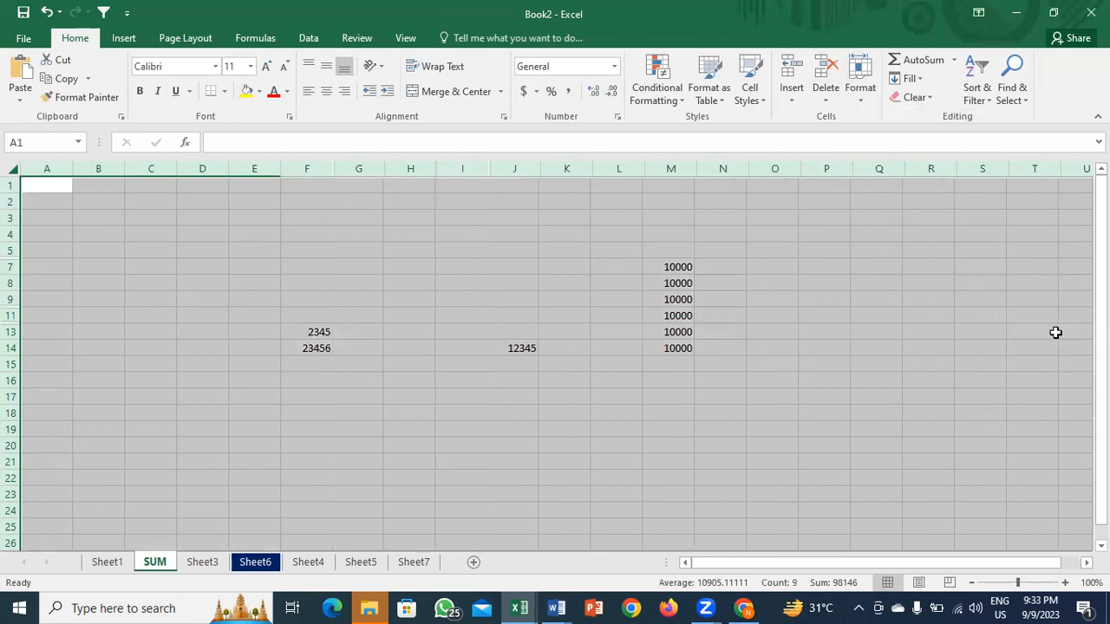
{"action": "left_click", "coordinate": [858, 97]}
{"action": "mouse_move", "coordinate": [916, 256]}
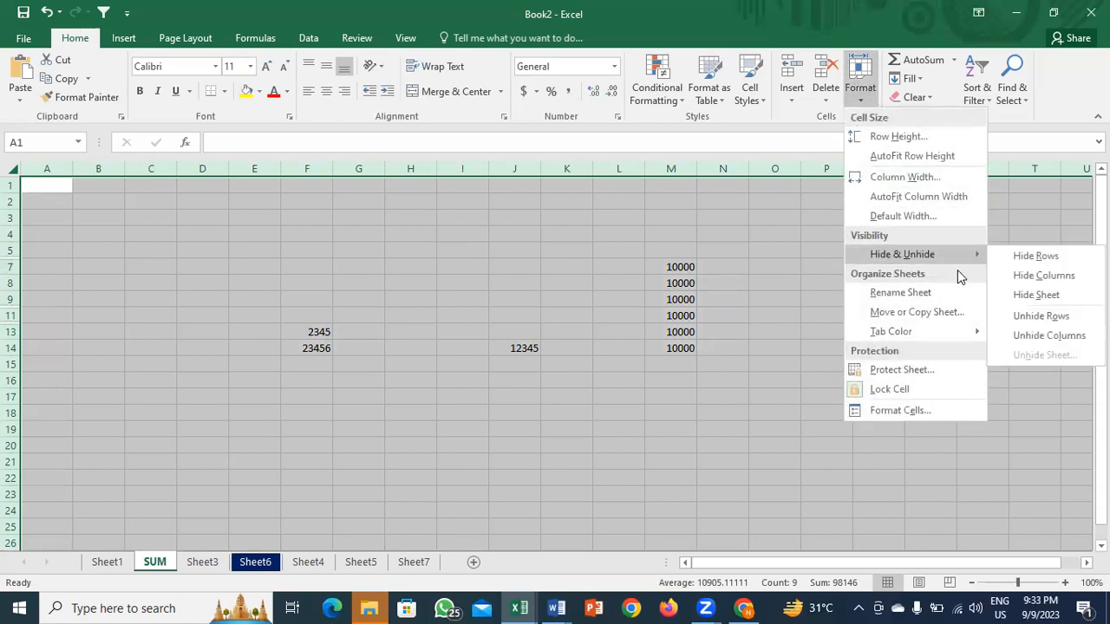
{"action": "left_click", "coordinate": [1065, 317]}
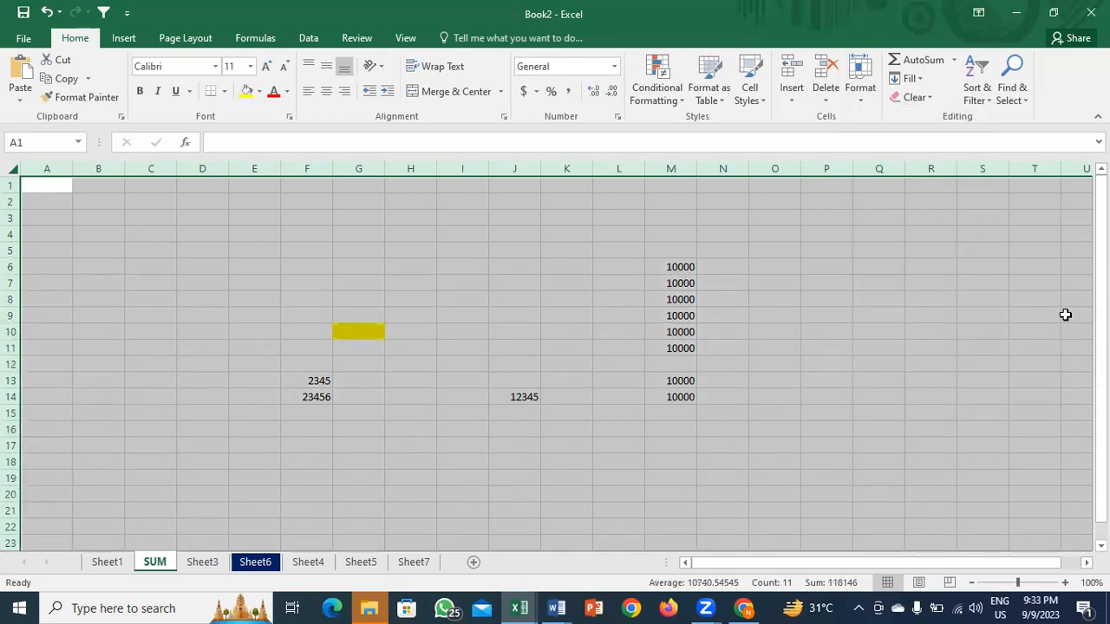
Step: Delete the empty row 12 so column M's 10000 values close up
{"action": "left_click", "coordinate": [431, 298]}
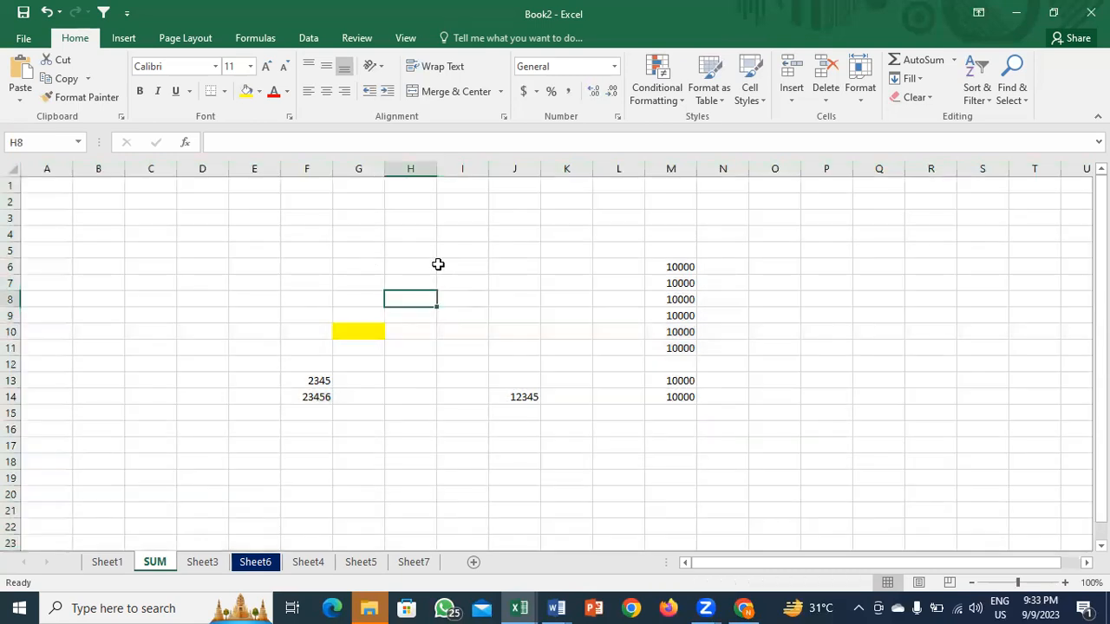
{"action": "left_click", "coordinate": [681, 367]}
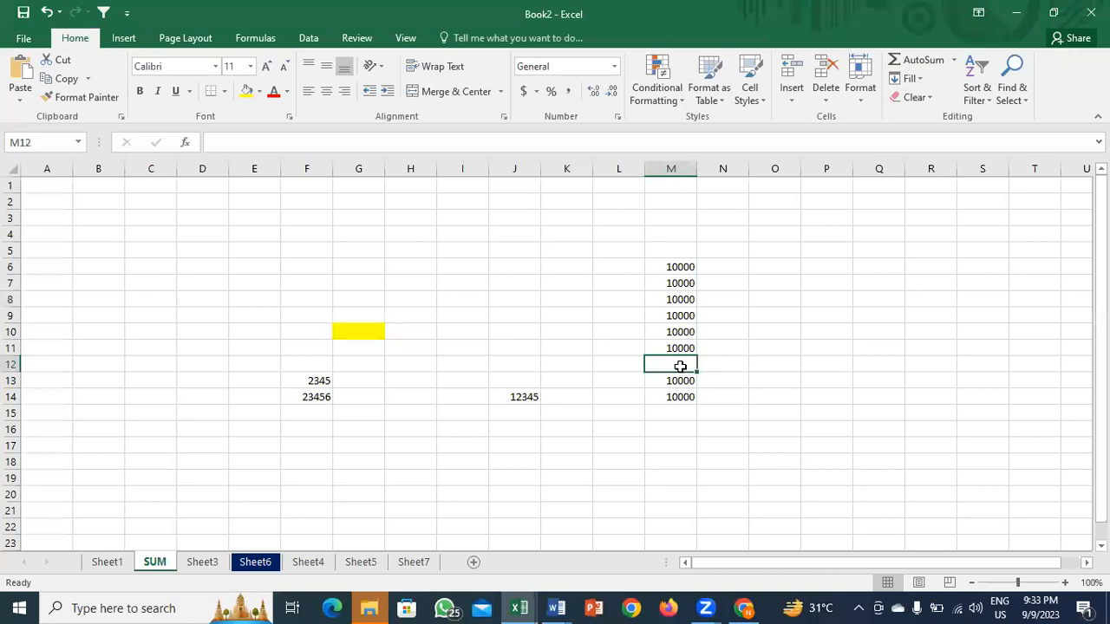
{"action": "key", "text": "shift+space"}
{"action": "key", "text": "ctrl+minus"}
{"action": "key", "text": "Up"}
{"action": "key", "text": "ctrl+Up"}
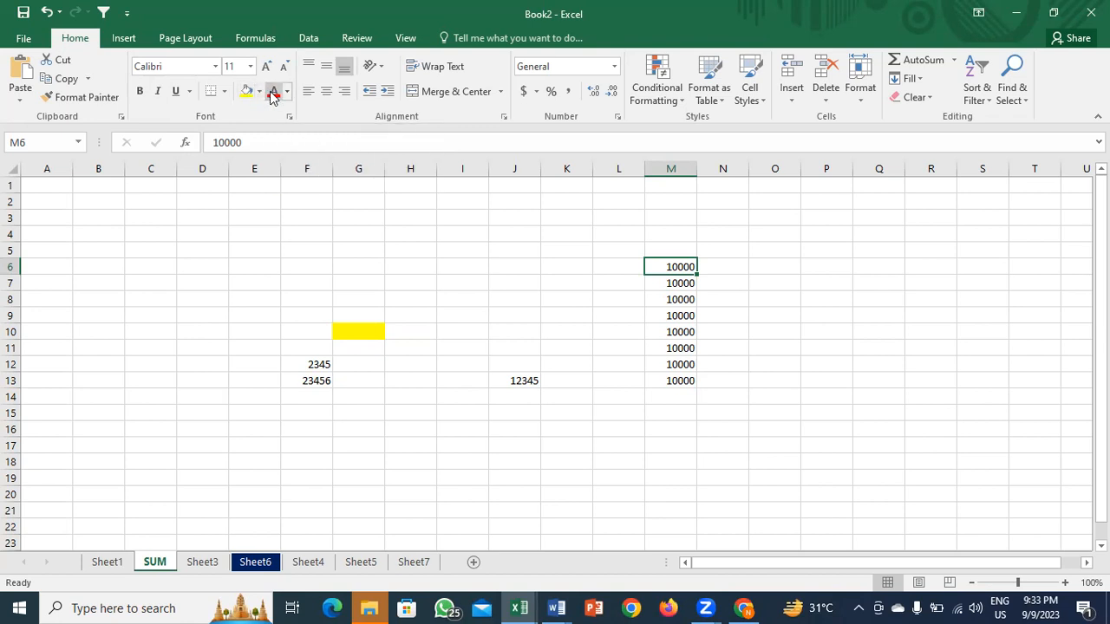
Step: Set the border pen to a medium line style in red
{"action": "left_click", "coordinate": [223, 92]}
{"action": "mouse_move", "coordinate": [284, 485]}
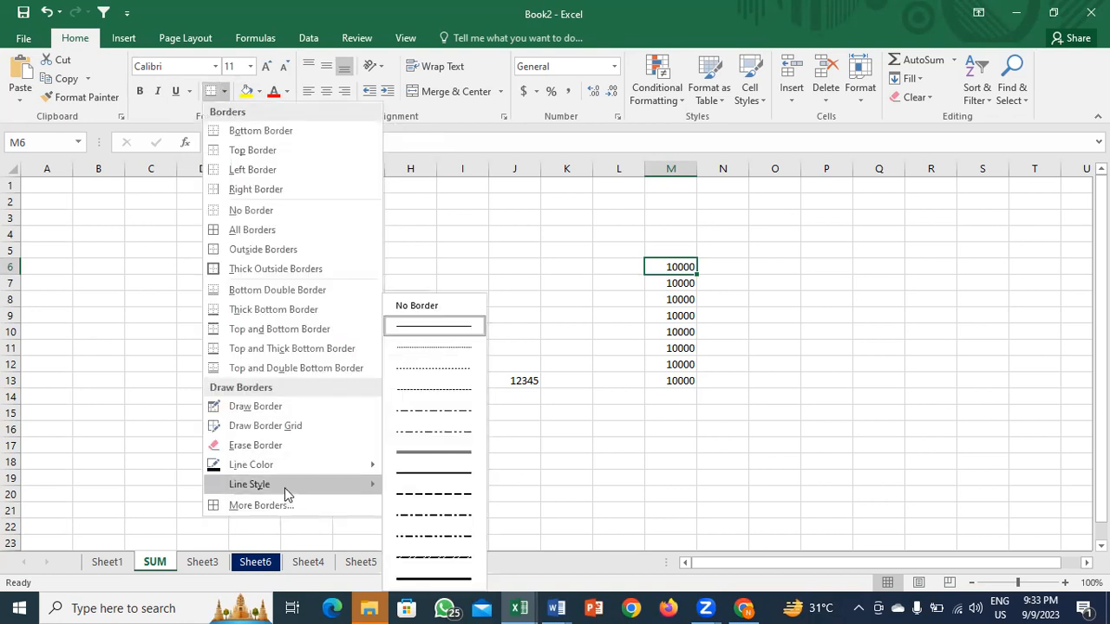
{"action": "left_click", "coordinate": [427, 475]}
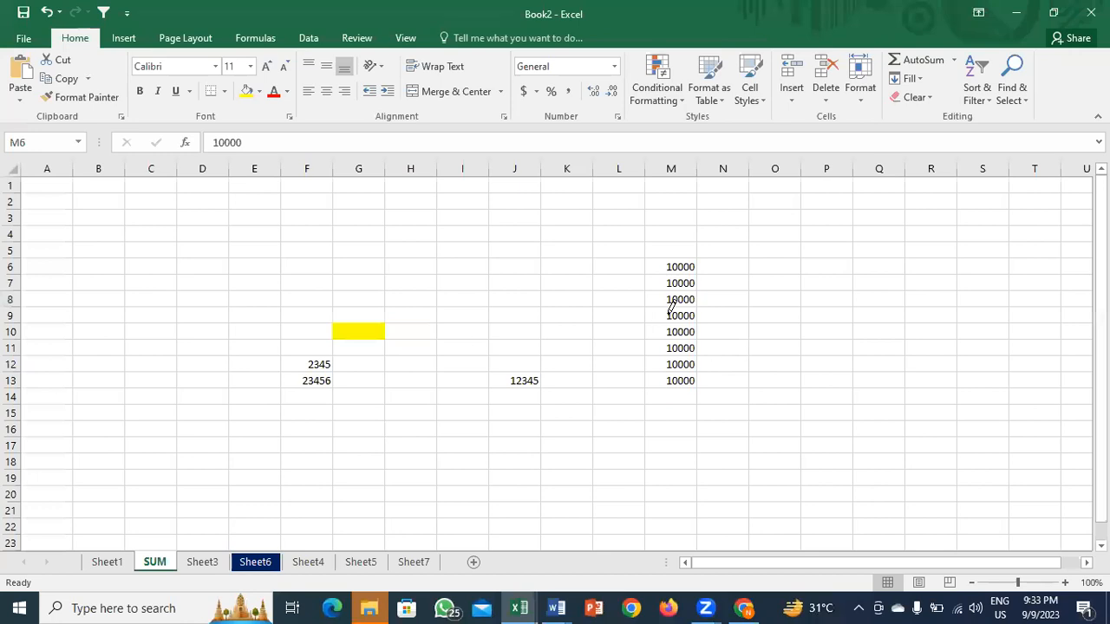
{"action": "key", "text": "Escape"}
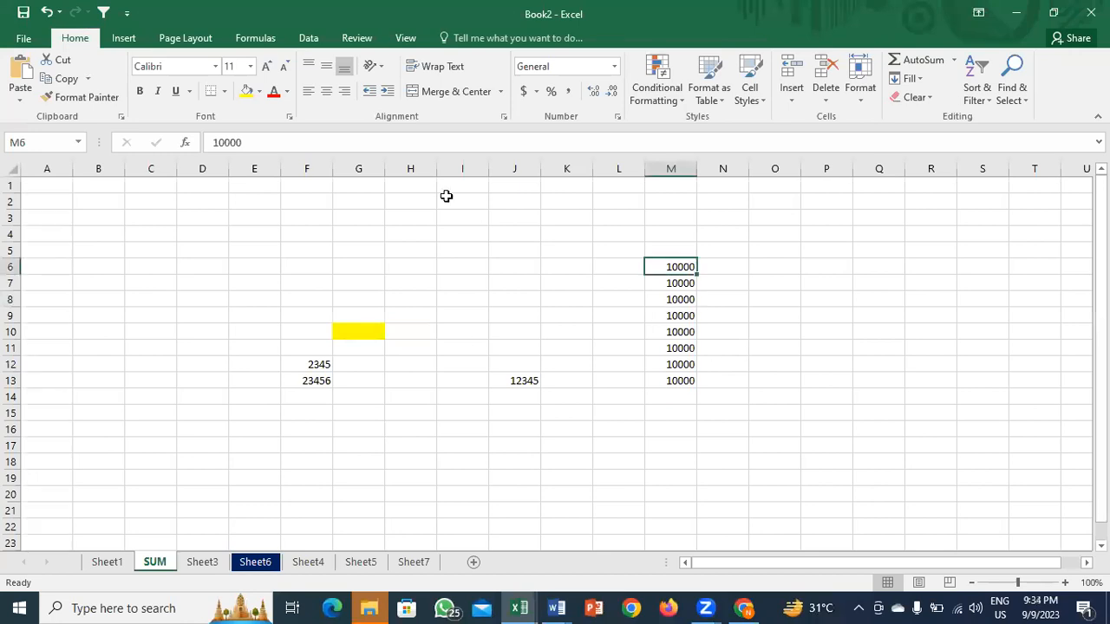
{"action": "left_click", "coordinate": [224, 92]}
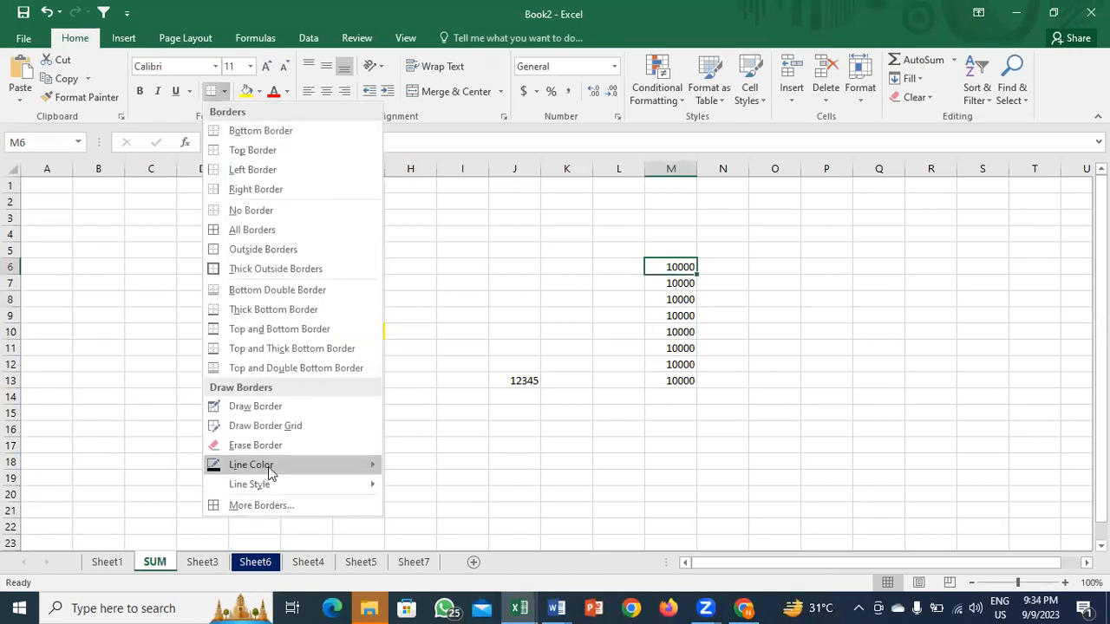
{"action": "mouse_move", "coordinate": [267, 468]}
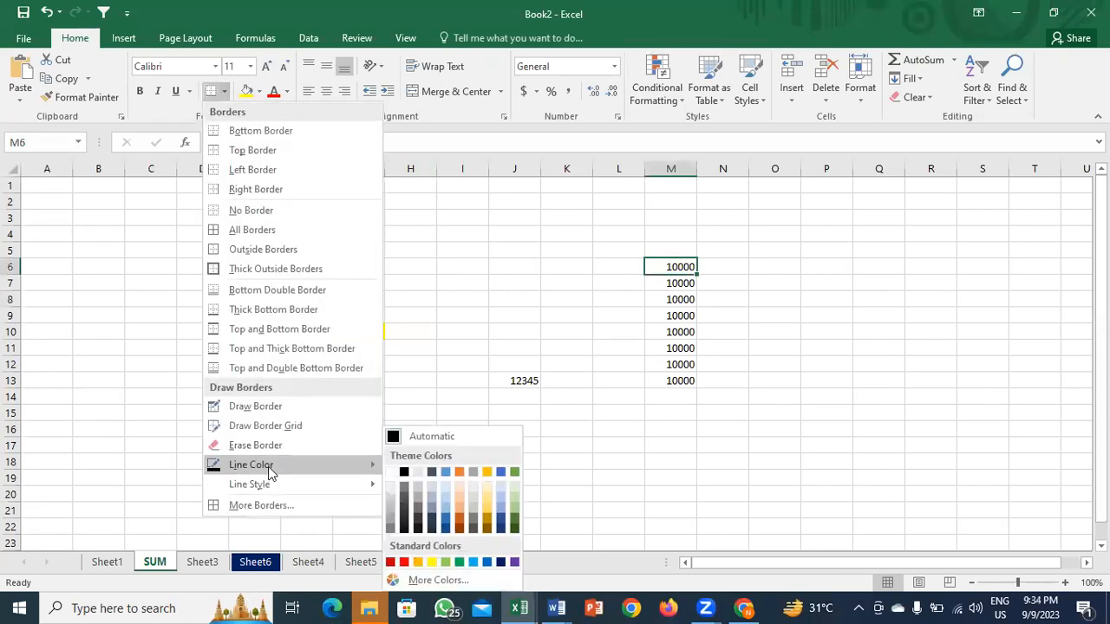
{"action": "left_click", "coordinate": [404, 563]}
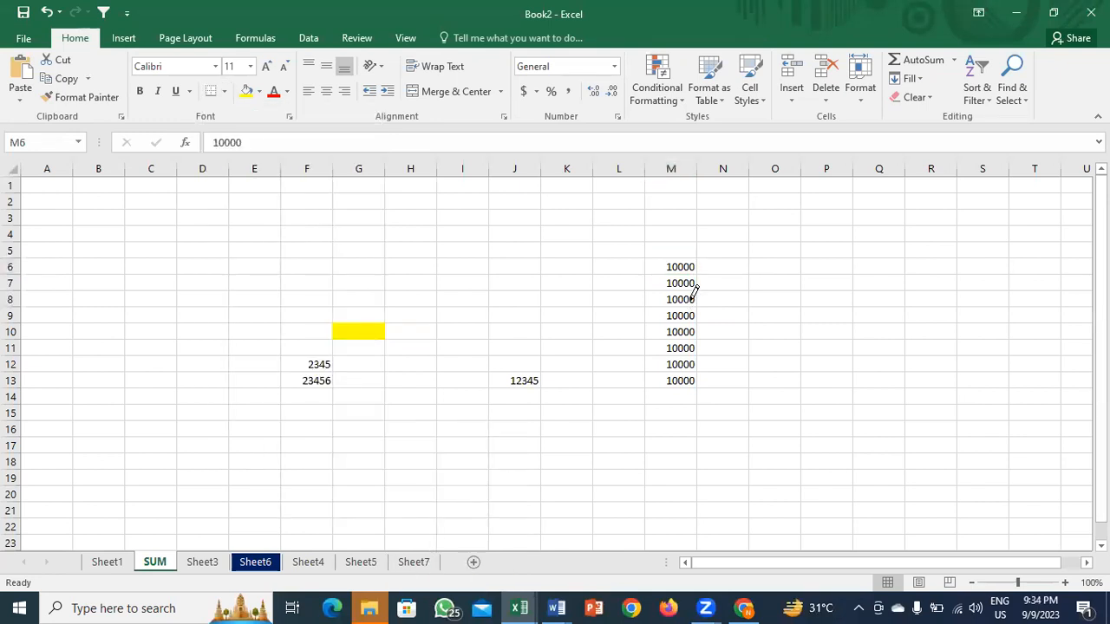
{"action": "key", "text": "Escape"}
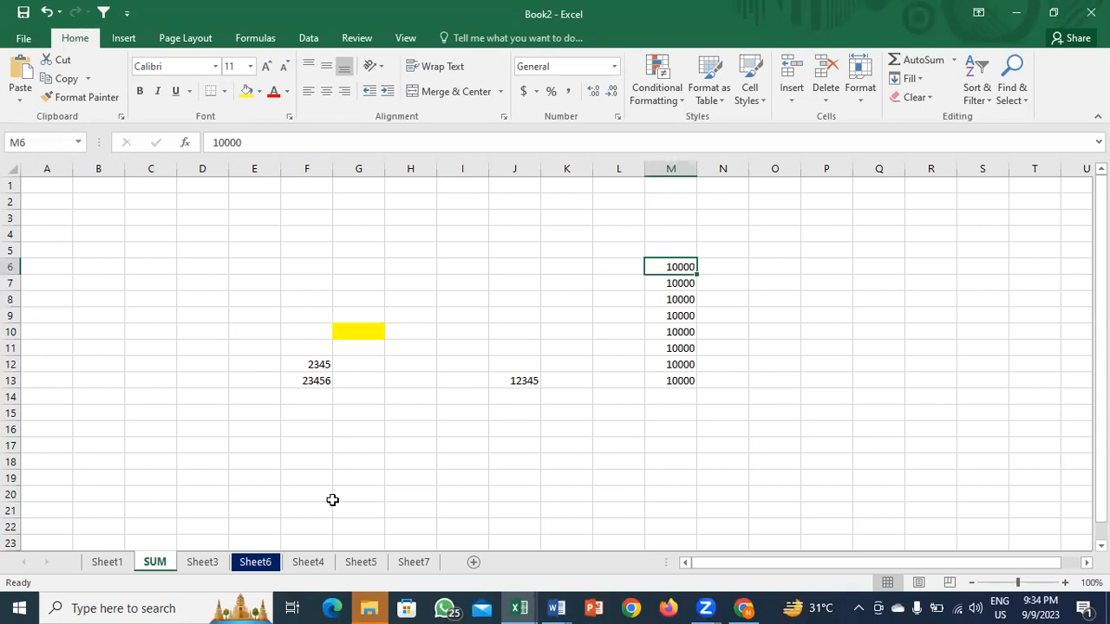
Step: Apply the red left border in column M, undo it, then redo it on M6
{"action": "key", "text": "alt"}
{"action": "key", "text": "h"}
{"action": "key", "text": "b"}
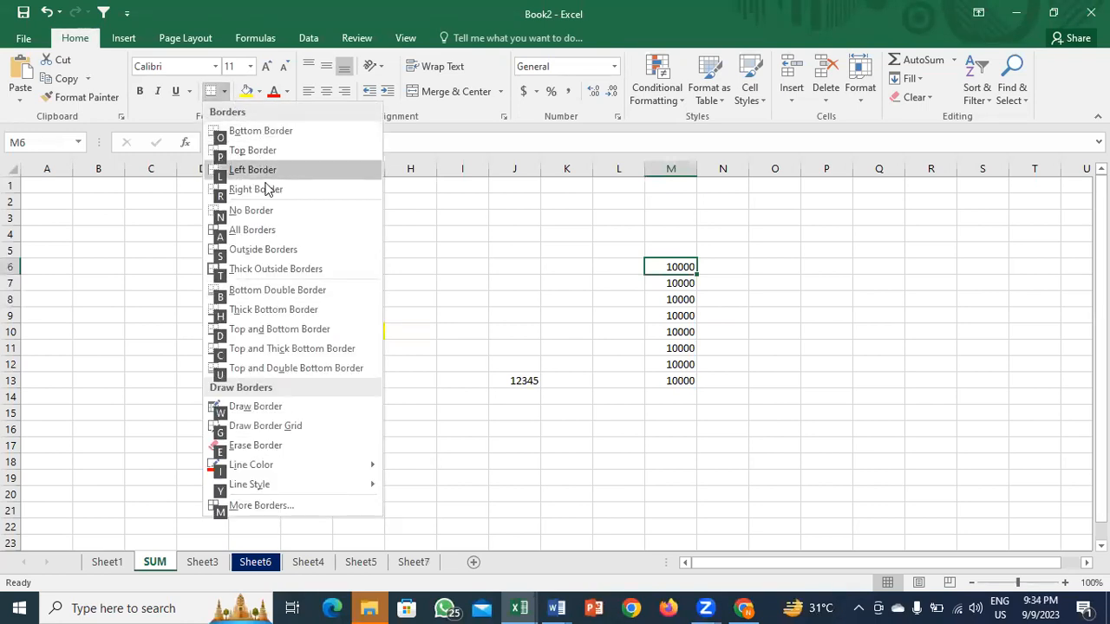
{"action": "left_click", "coordinate": [278, 368]}
{"action": "key", "text": "Down"}
{"action": "key", "text": "Down"}
{"action": "key", "text": "Down"}
{"action": "key", "text": "Up"}
{"action": "key", "text": "Up"}
{"action": "key", "text": "Up"}
{"action": "key", "text": "shift+Down"}
{"action": "key", "text": "shift+Down"}
{"action": "key", "text": "shift+Down"}
{"action": "key", "text": "shift+Down"}
{"action": "key", "text": "shift+Down"}
{"action": "key", "text": "shift+Down"}
{"action": "key", "text": "shift+Down"}
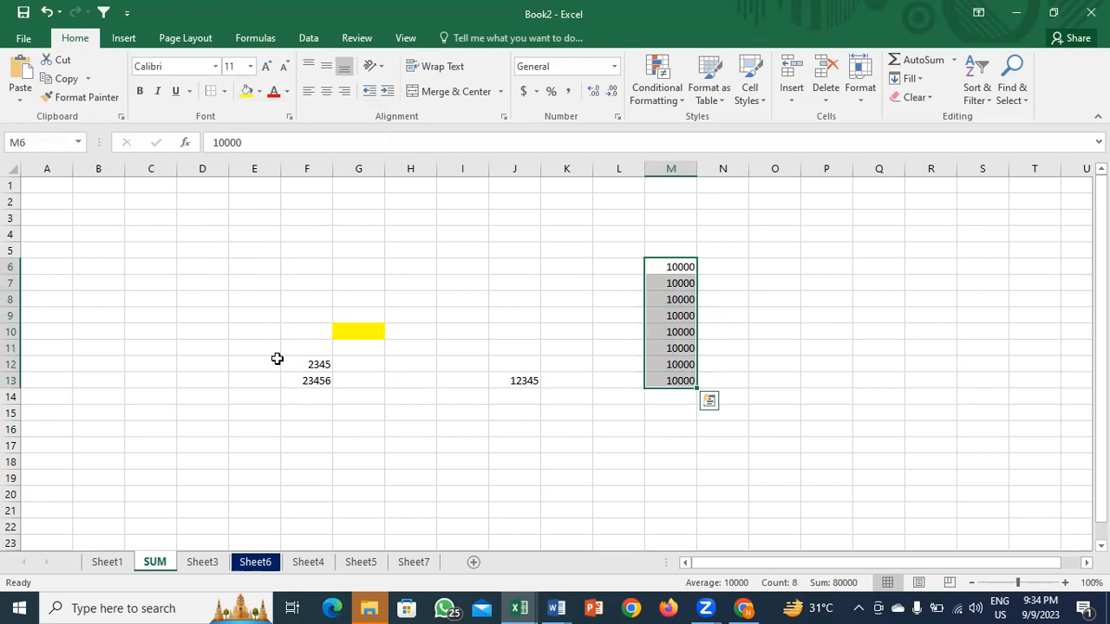
{"action": "key", "text": "Down"}
{"action": "key", "text": "Down"}
{"action": "key", "text": "Down"}
{"action": "key", "text": "Down"}
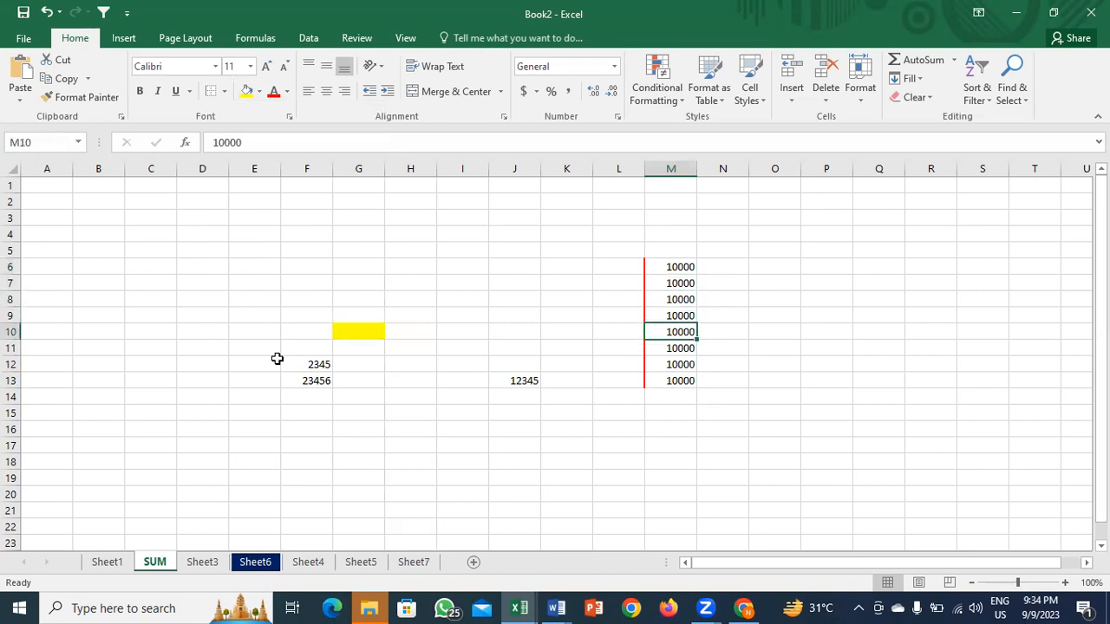
{"action": "key", "text": "ctrl+z"}
{"action": "key", "text": "ctrl+y"}
{"action": "left_click", "coordinate": [435, 288]}
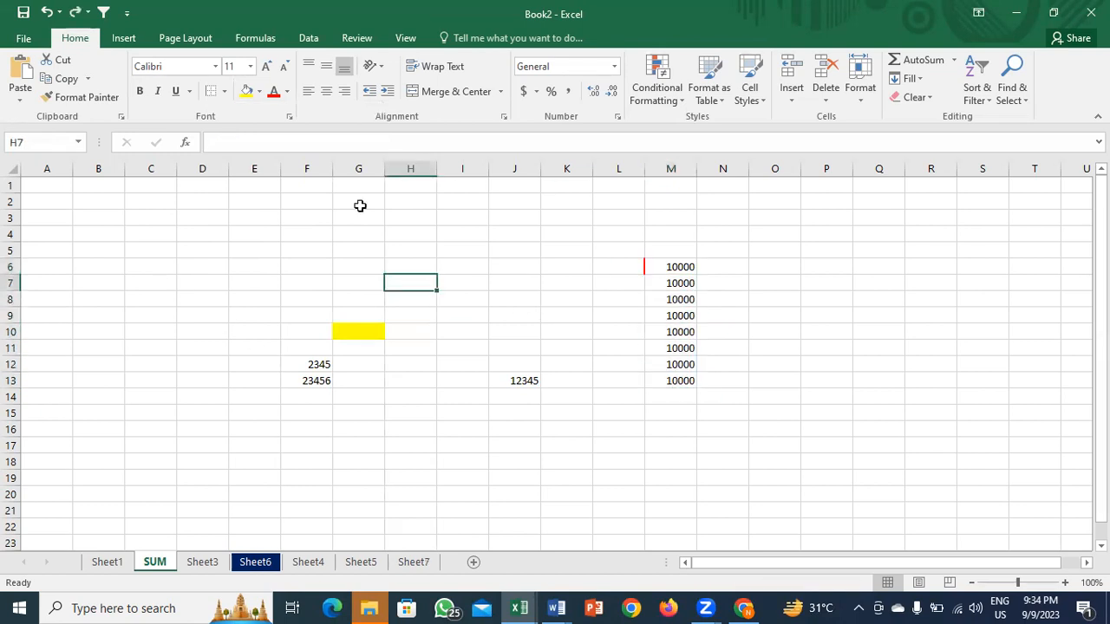
Step: Fill H7 and K7 with yellow
{"action": "left_click", "coordinate": [246, 91]}
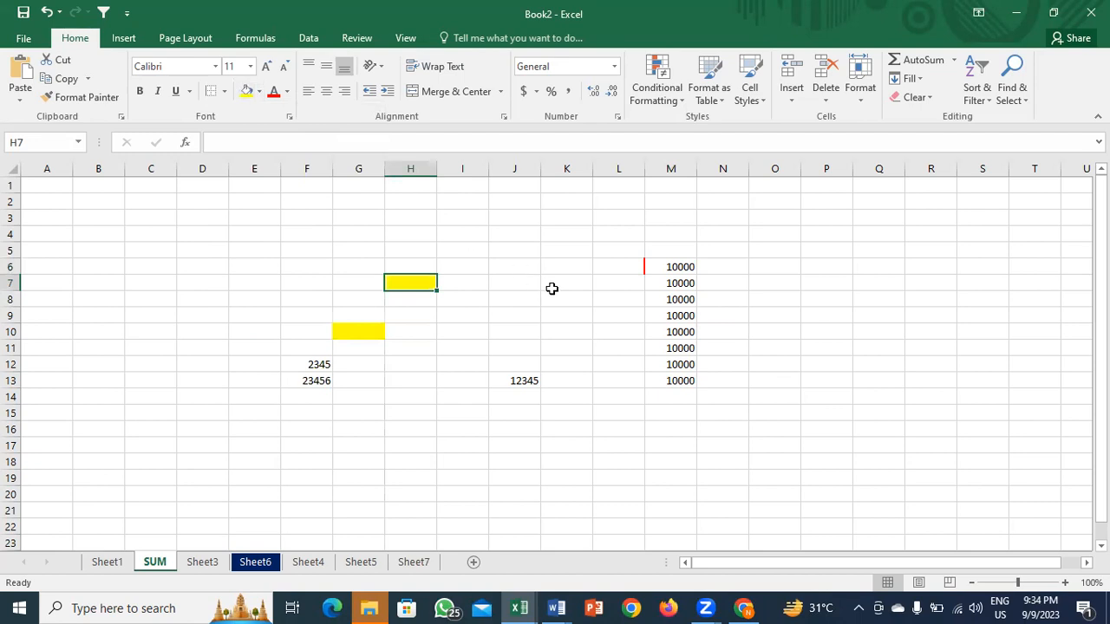
{"action": "left_click", "coordinate": [549, 288]}
{"action": "key", "text": "F4"}
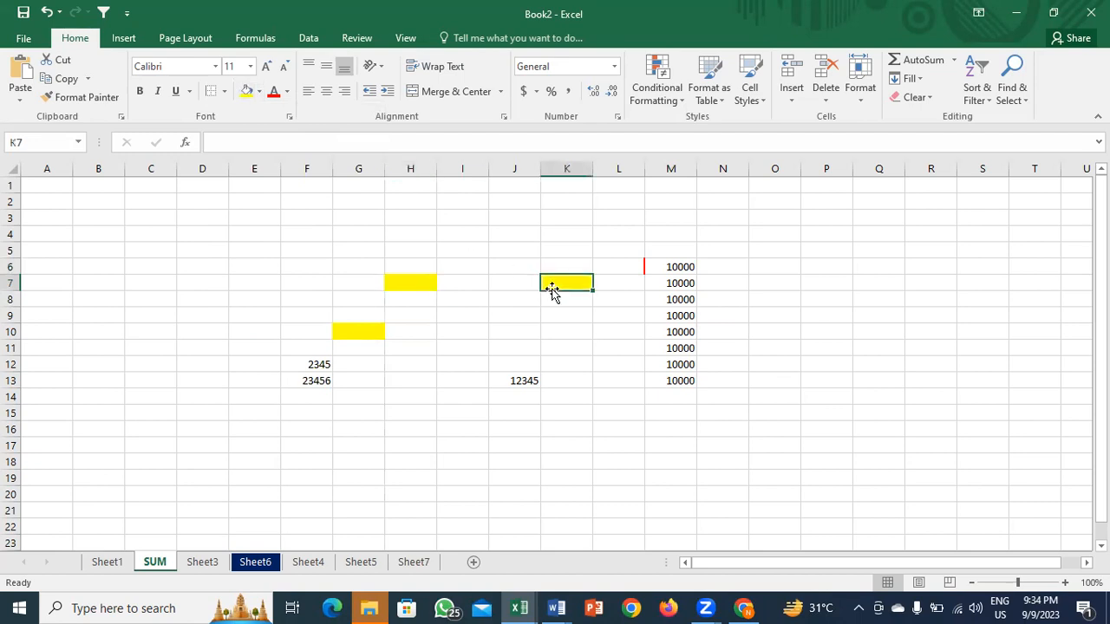
Step: Insert a blank row at row 13
{"action": "left_click", "coordinate": [579, 349]}
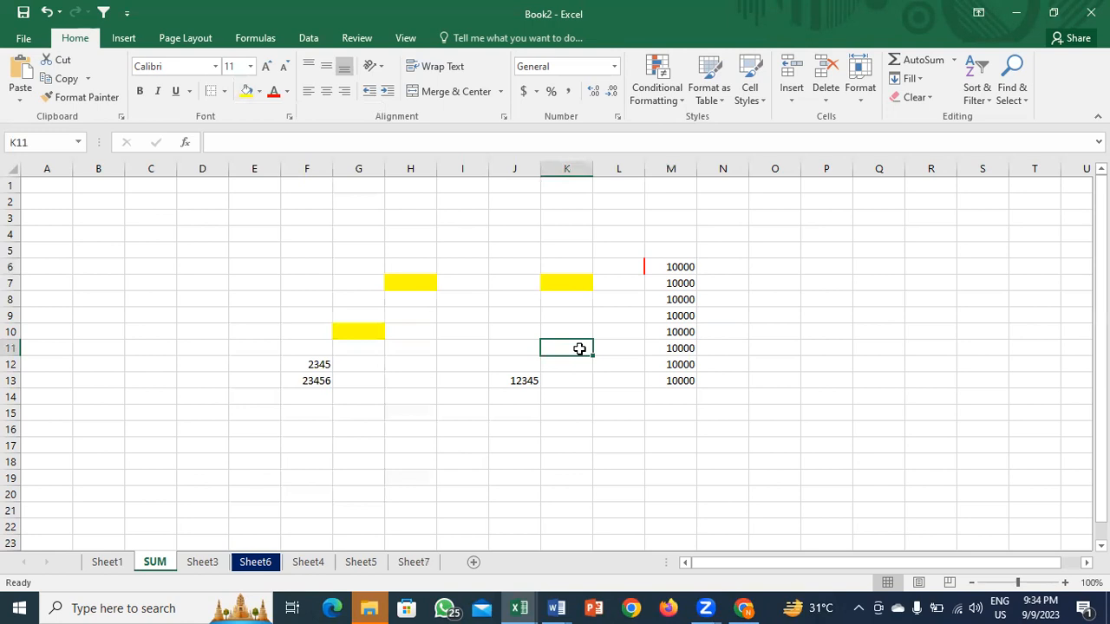
{"action": "key", "text": "Right"}
{"action": "key", "text": "Right"}
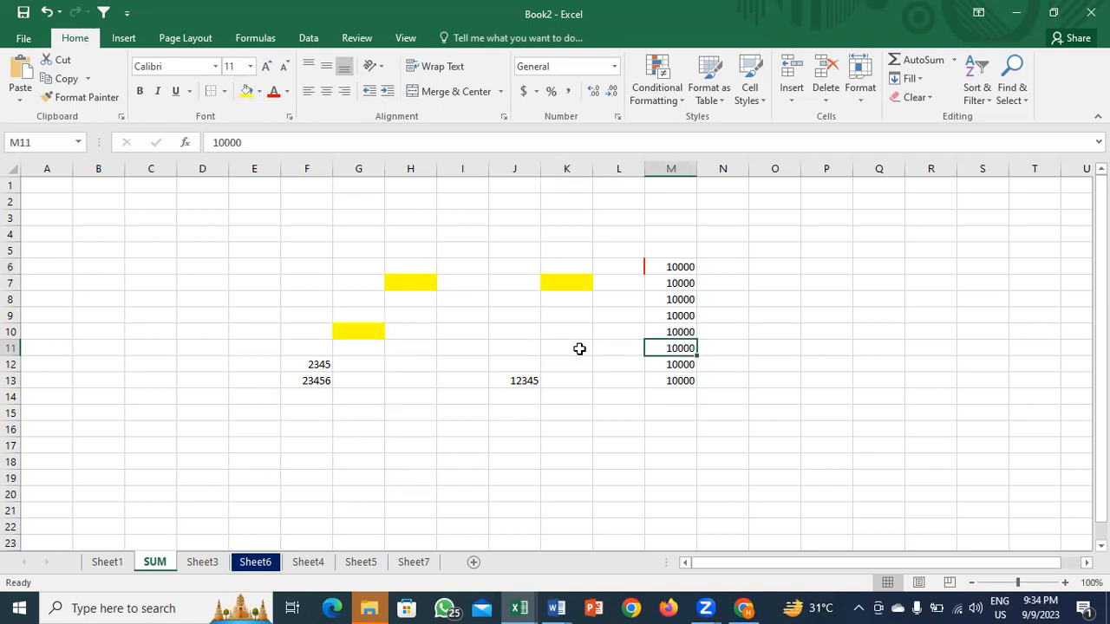
{"action": "key", "text": "shift+space"}
{"action": "key", "text": "Down"}
{"action": "key", "text": "Down"}
{"action": "key", "text": "Up"}
{"action": "key", "text": "shift+space"}
{"action": "key", "text": "ctrl+shift+plus"}
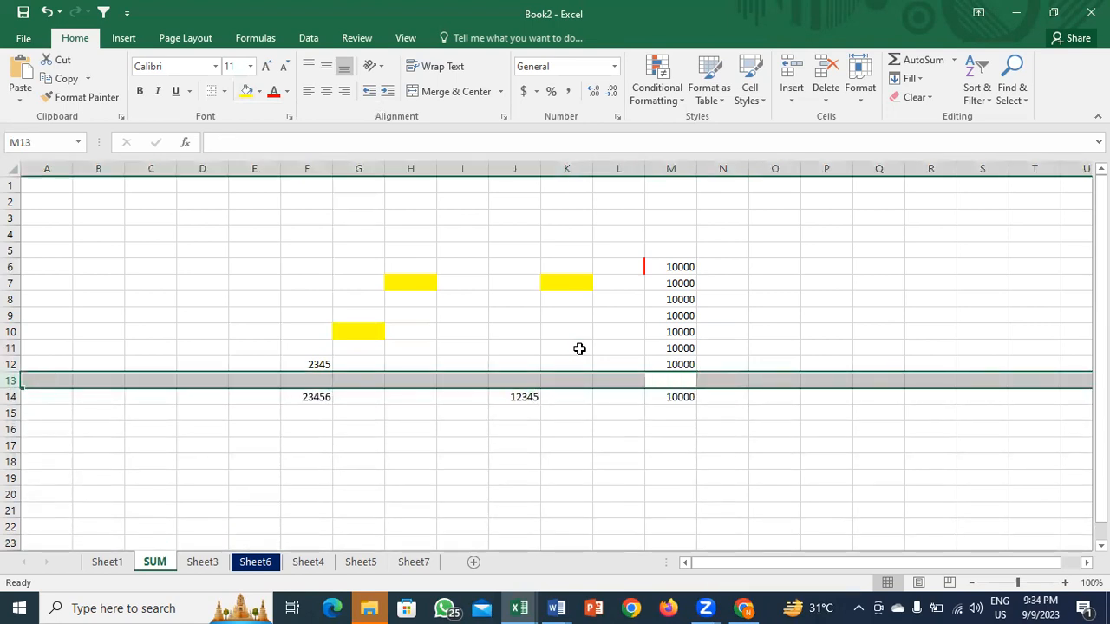
Step: Insert blank cells in column M at M11, M9 and M7, then undo them
{"action": "key", "text": "Down"}
{"action": "key", "text": "Down"}
{"action": "key", "text": "Down"}
{"action": "key", "text": "Up"}
{"action": "key", "text": "Up"}
{"action": "key", "text": "Up"}
{"action": "key", "text": "Down"}
{"action": "key", "text": "Down"}
{"action": "key", "text": "Down"}
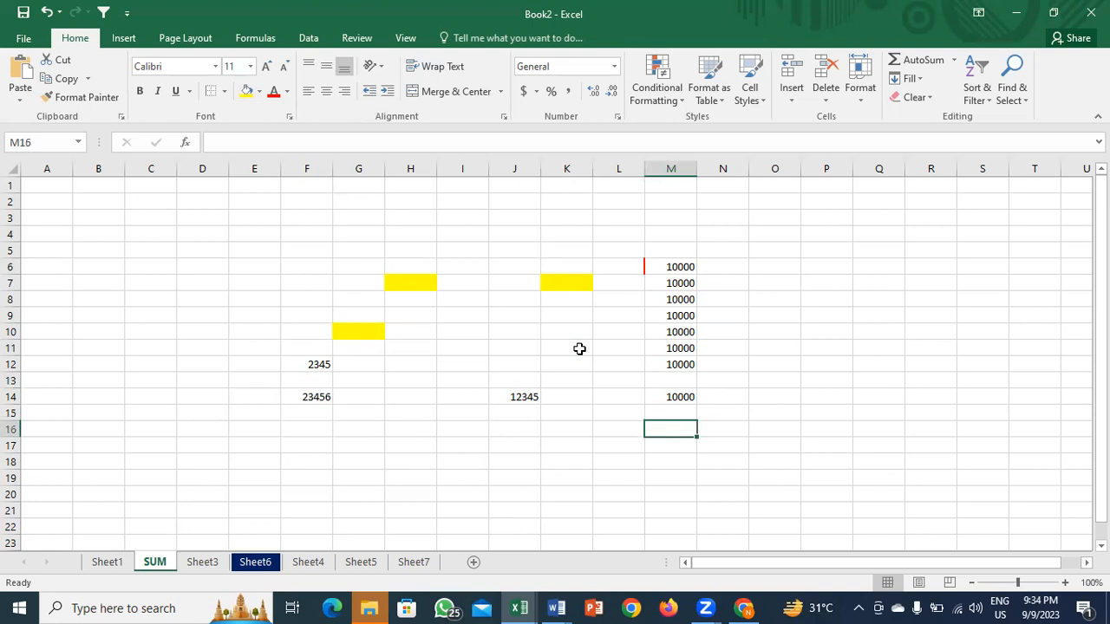
{"action": "key", "text": "Up"}
{"action": "key", "text": "Up"}
{"action": "key", "text": "Up"}
{"action": "key", "text": "Up"}
{"action": "key", "text": "Up"}
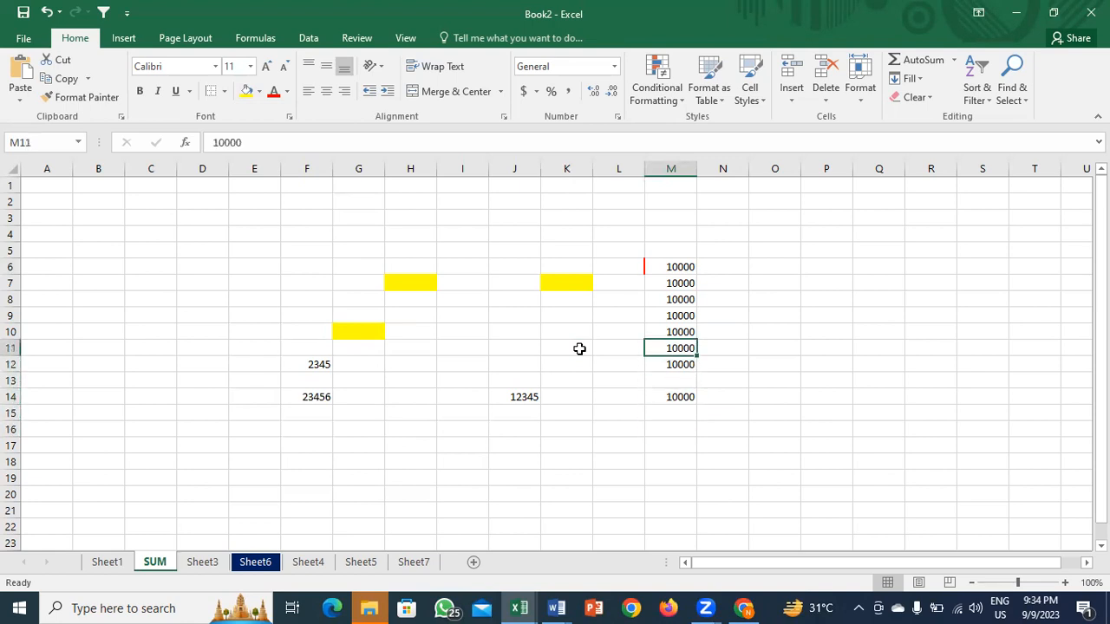
{"action": "key", "text": "ctrl+shift+plus"}
{"action": "key", "text": "Return"}
{"action": "key", "text": "Up"}
{"action": "key", "text": "Up"}
{"action": "key", "text": "ctrl+shift+plus"}
{"action": "key", "text": "Return"}
{"action": "key", "text": "Up"}
{"action": "key", "text": "Up"}
{"action": "key", "text": "ctrl+shift+plus"}
{"action": "key", "text": "Return"}
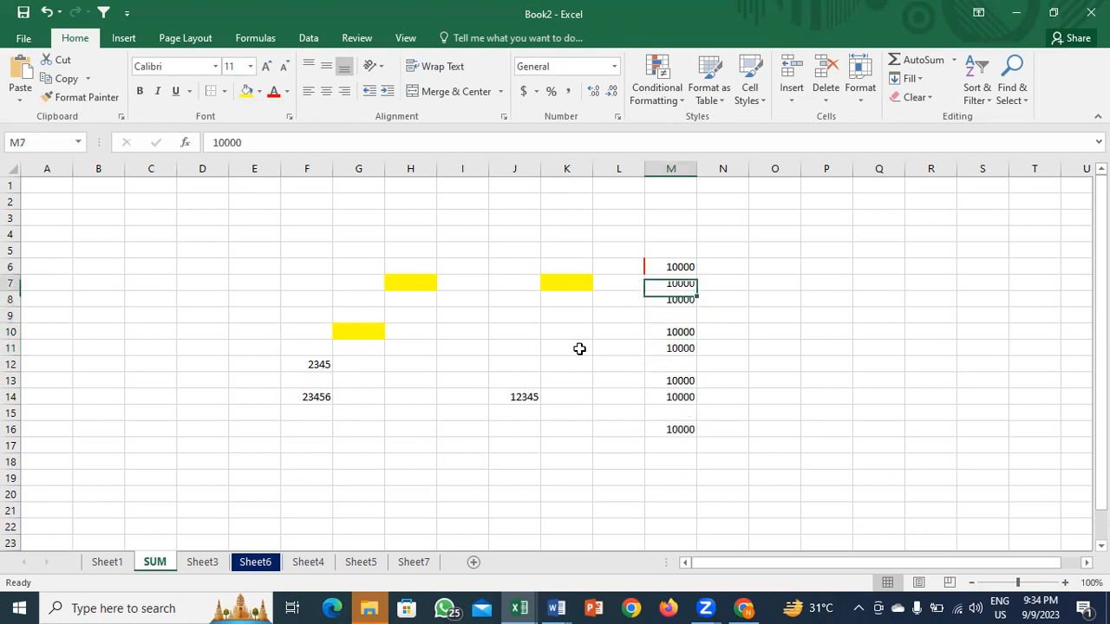
{"action": "key", "text": "ctrl+z"}
{"action": "key", "text": "ctrl+z"}
{"action": "key", "text": "ctrl+z"}
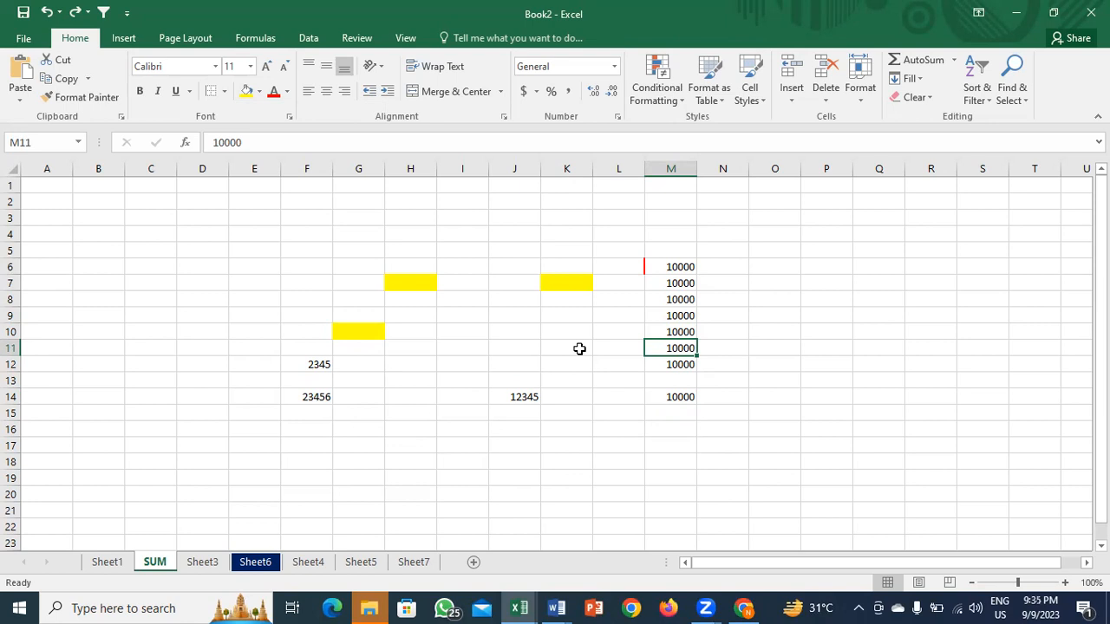
Step: Enter 20 in K11, then clear it again
{"action": "key", "text": "Left"}
{"action": "key", "text": "Left"}
{"action": "type", "text": "20"}
{"action": "key", "text": "Return"}
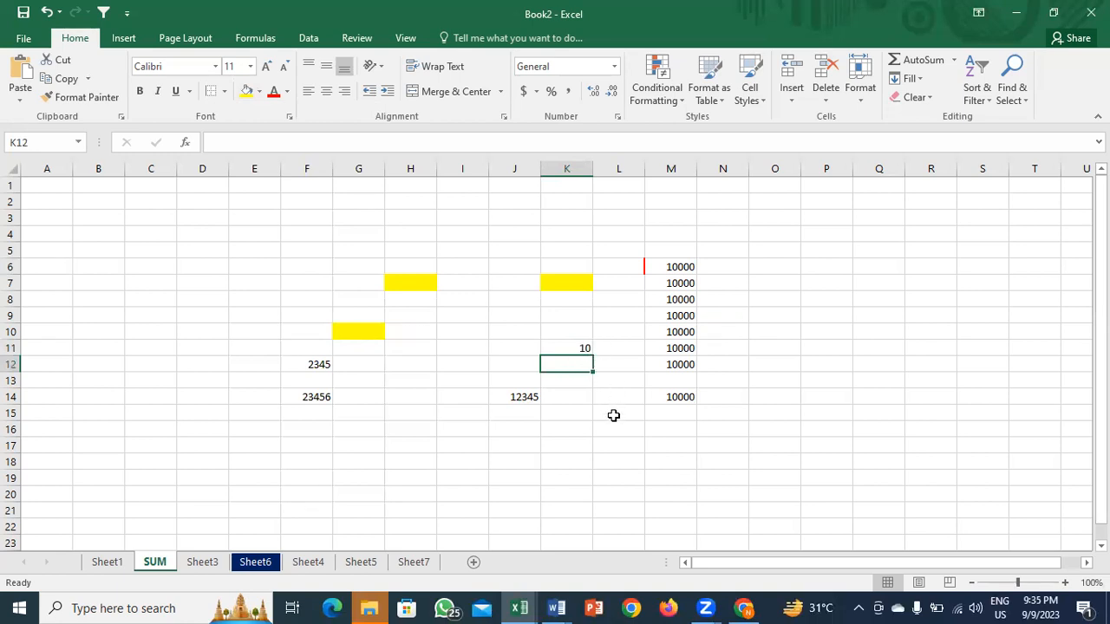
{"action": "left_click", "coordinate": [579, 345]}
{"action": "key", "text": "Delete"}
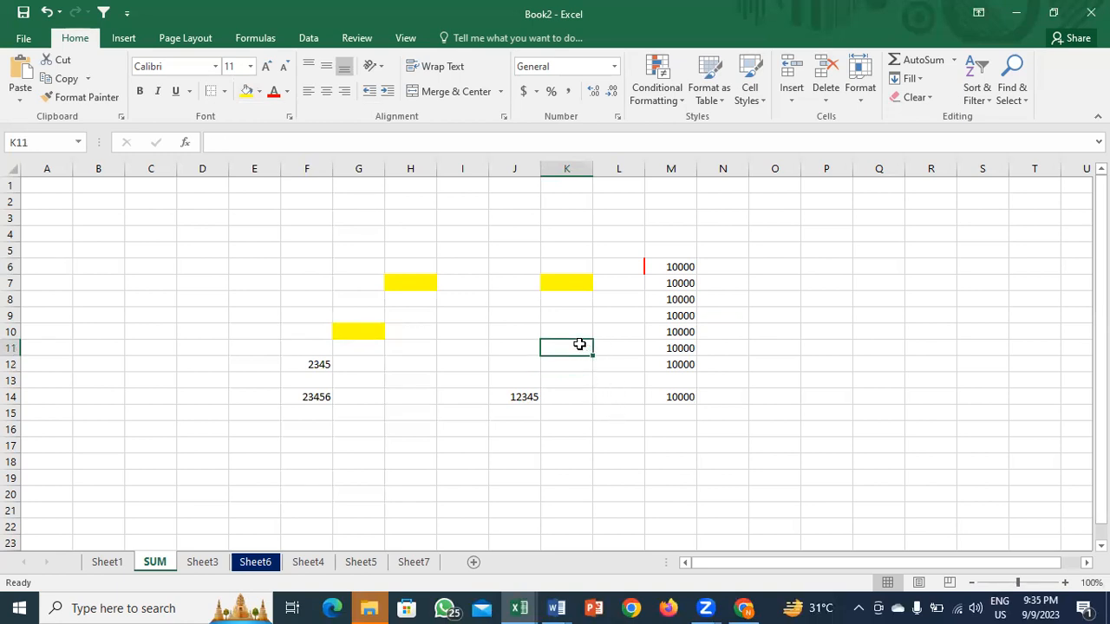
{"action": "key", "text": "Return"}
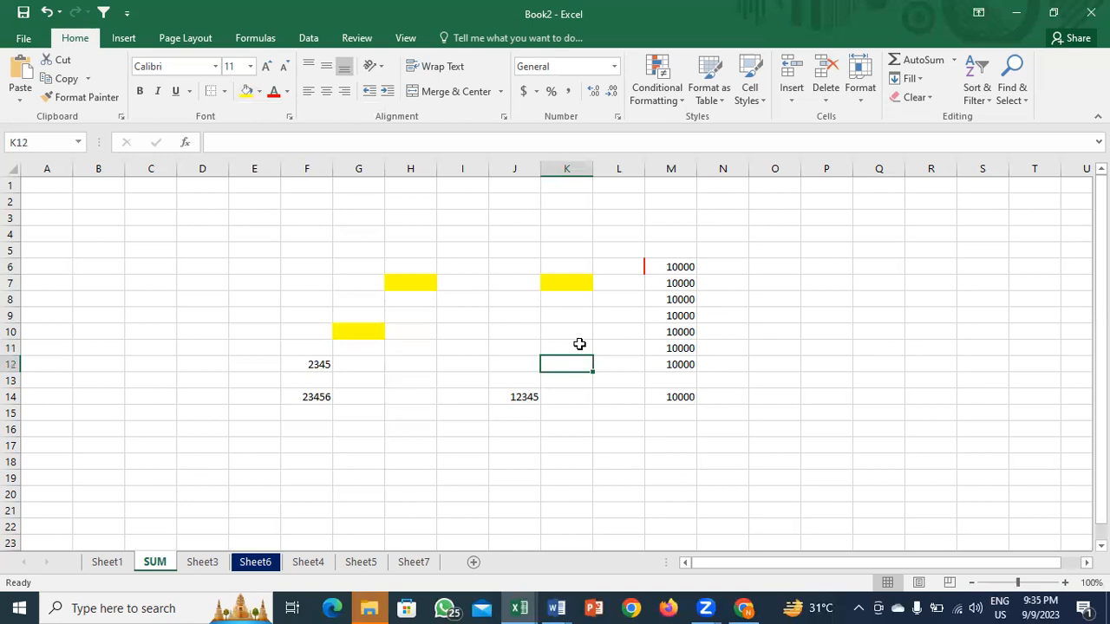
Step: Add decimal places to M6 so its 10000 reads 10000.00
{"action": "left_click", "coordinate": [570, 279]}
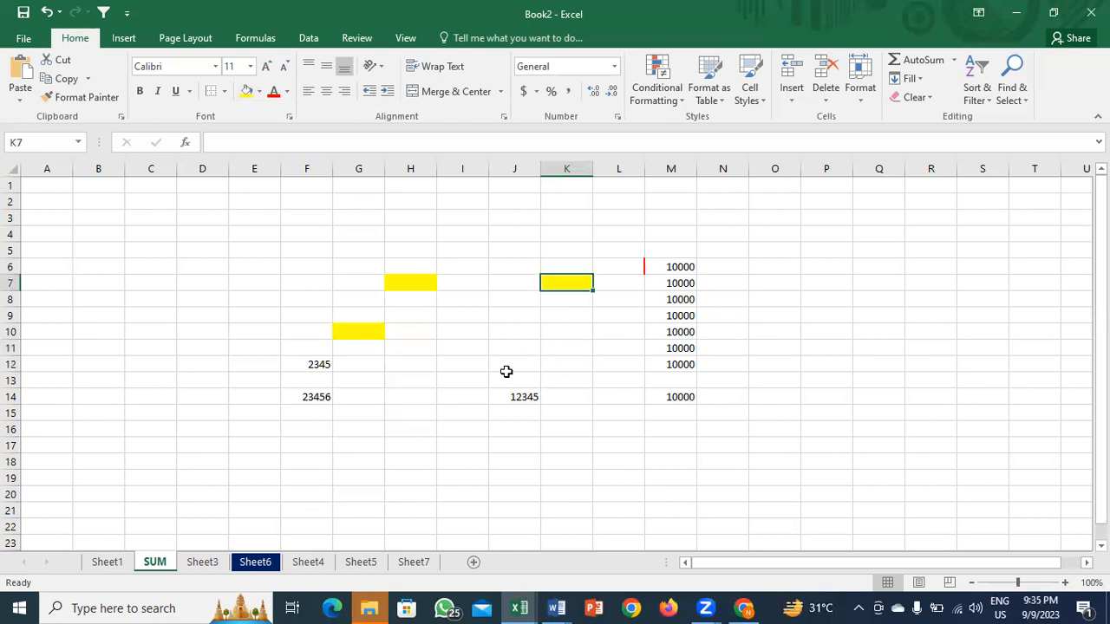
{"action": "left_click", "coordinate": [652, 269]}
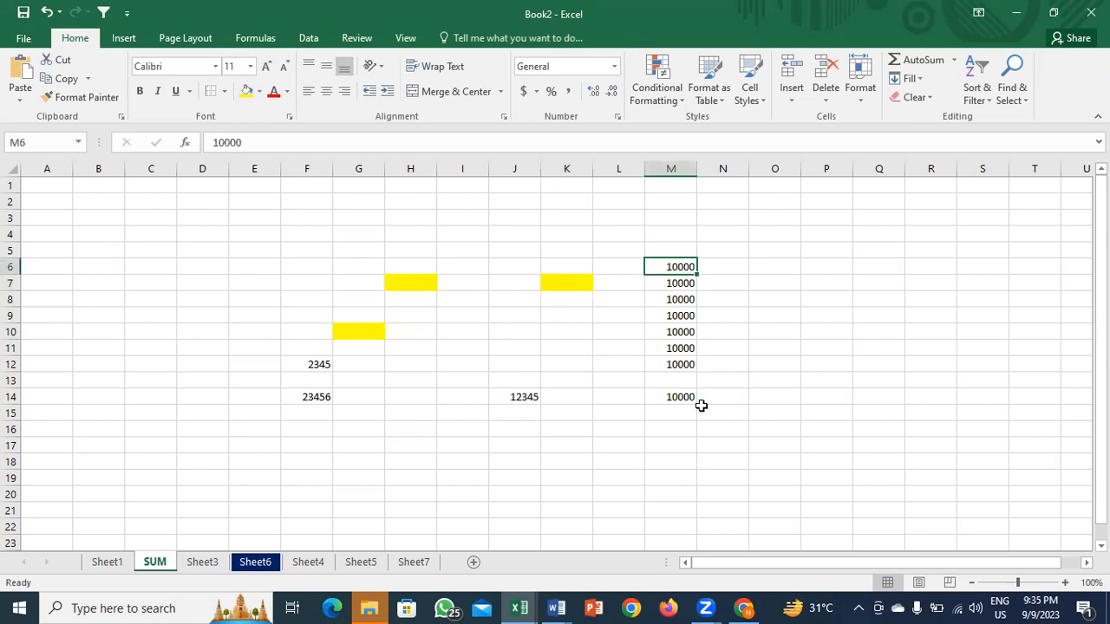
{"action": "left_click", "coordinate": [592, 93]}
Step: Show M6 as 10,000 in Comma Style with no decimals
{"action": "left_click", "coordinate": [593, 93]}
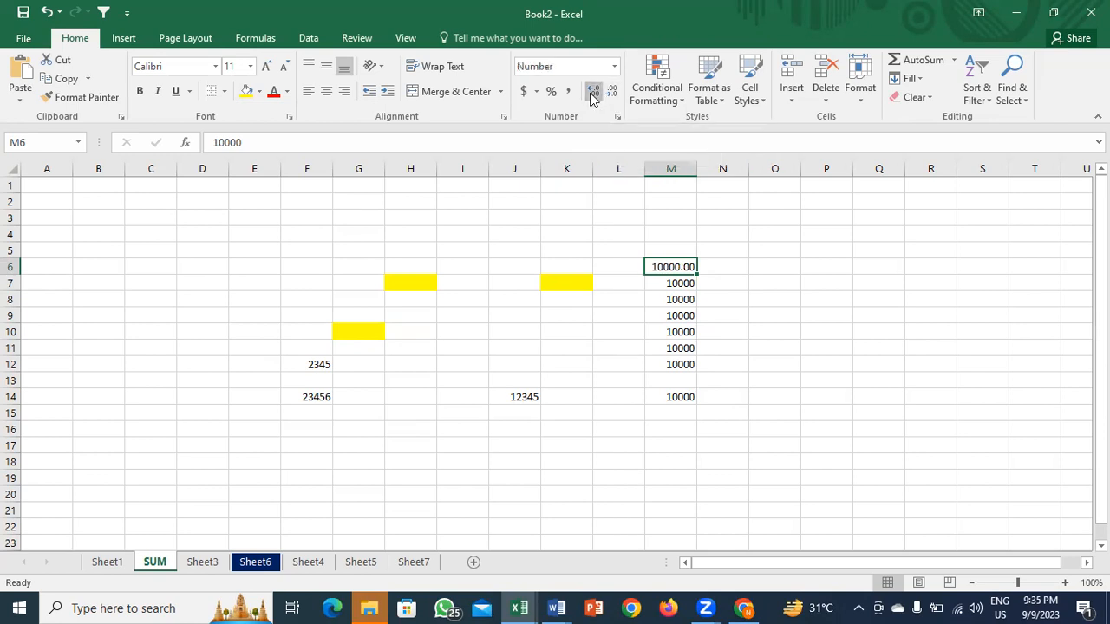
{"action": "left_click", "coordinate": [594, 94]}
{"action": "left_click", "coordinate": [617, 93]}
{"action": "left_click", "coordinate": [617, 93]}
{"action": "left_click", "coordinate": [617, 93]}
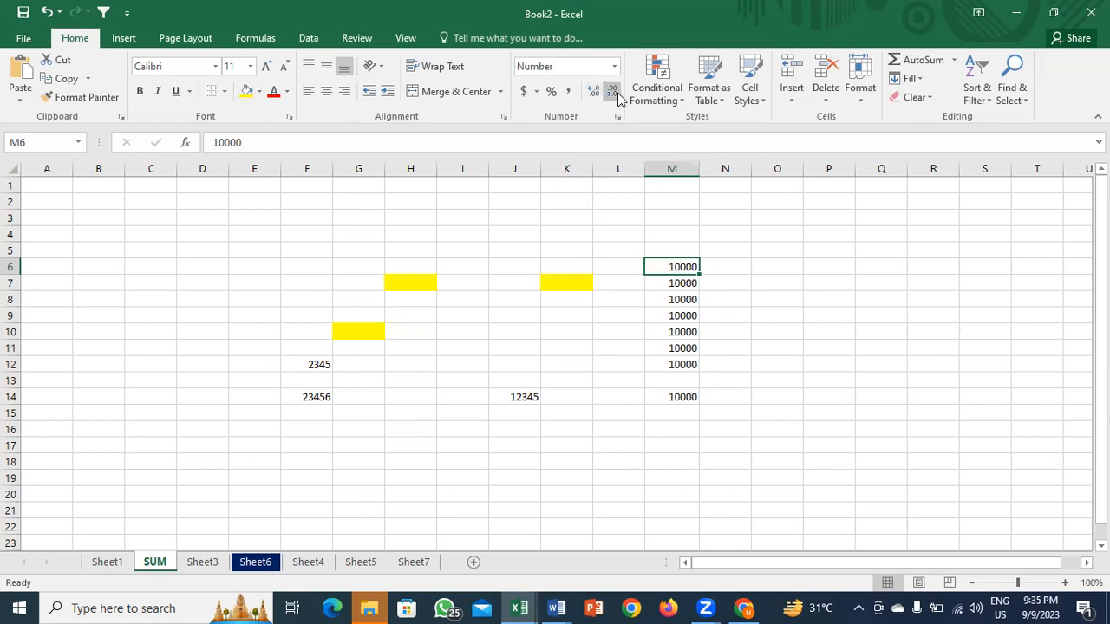
{"action": "left_click", "coordinate": [569, 93]}
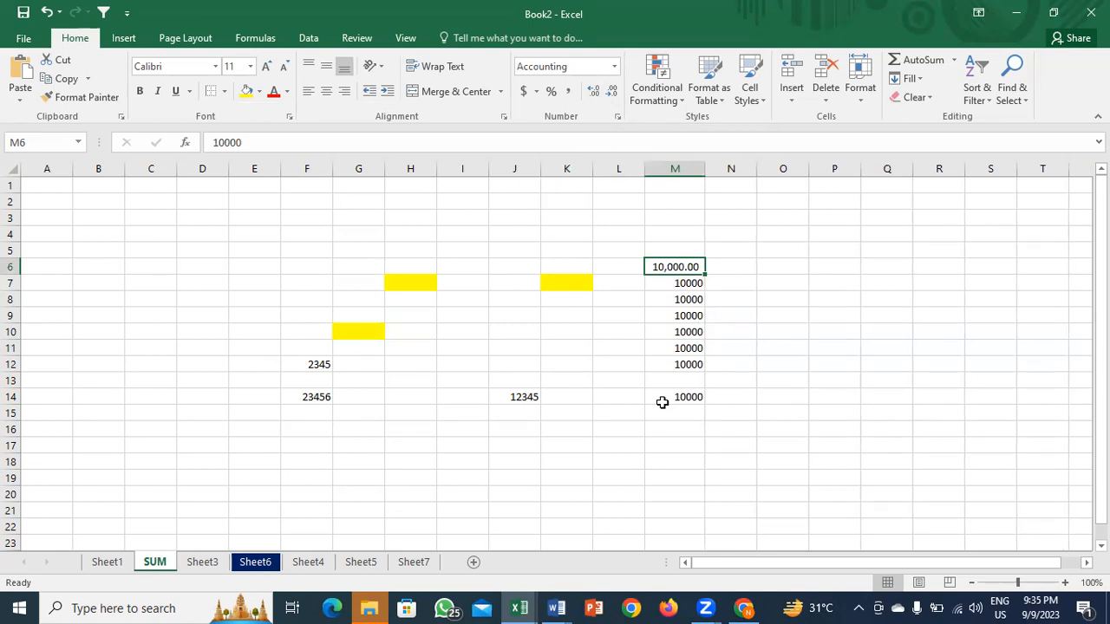
{"action": "left_click", "coordinate": [612, 97]}
{"action": "left_click", "coordinate": [612, 97]}
{"action": "key", "text": "Down"}
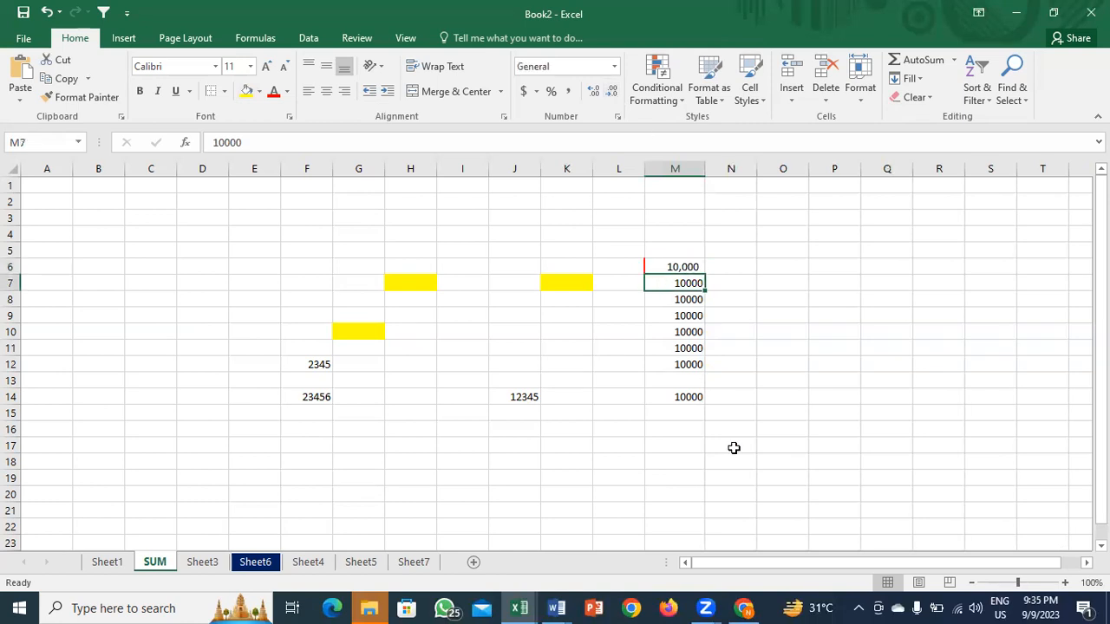
Step: Format M7, M8 and M9 as percentages, M7 and M8 with two decimals
{"action": "left_click", "coordinate": [548, 95]}
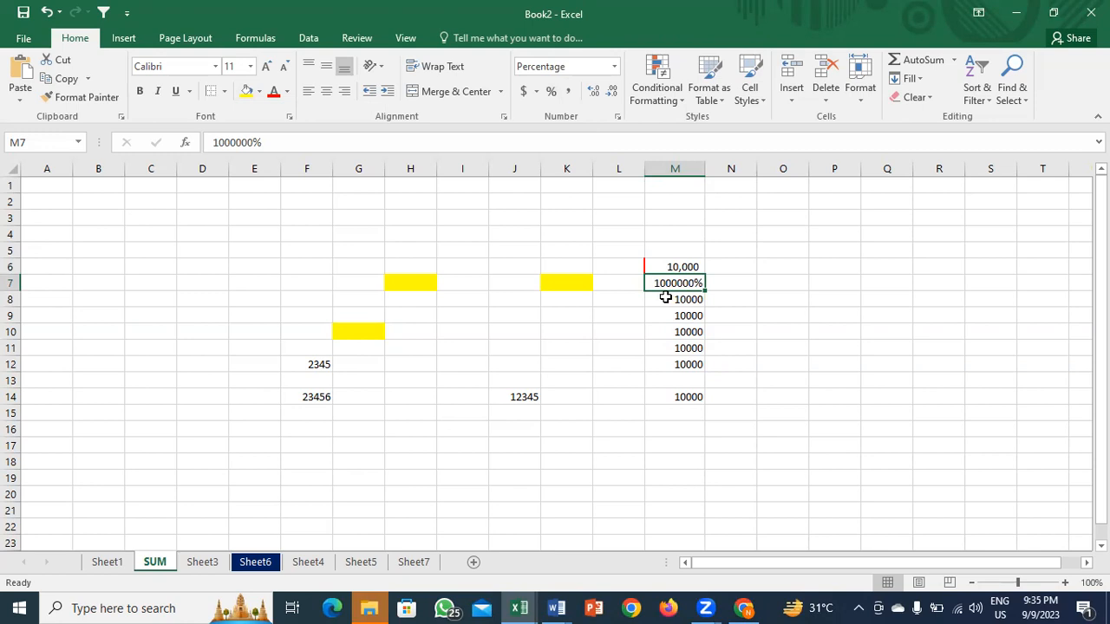
{"action": "left_click", "coordinate": [593, 91]}
{"action": "left_click", "coordinate": [593, 92]}
{"action": "key", "text": "Down"}
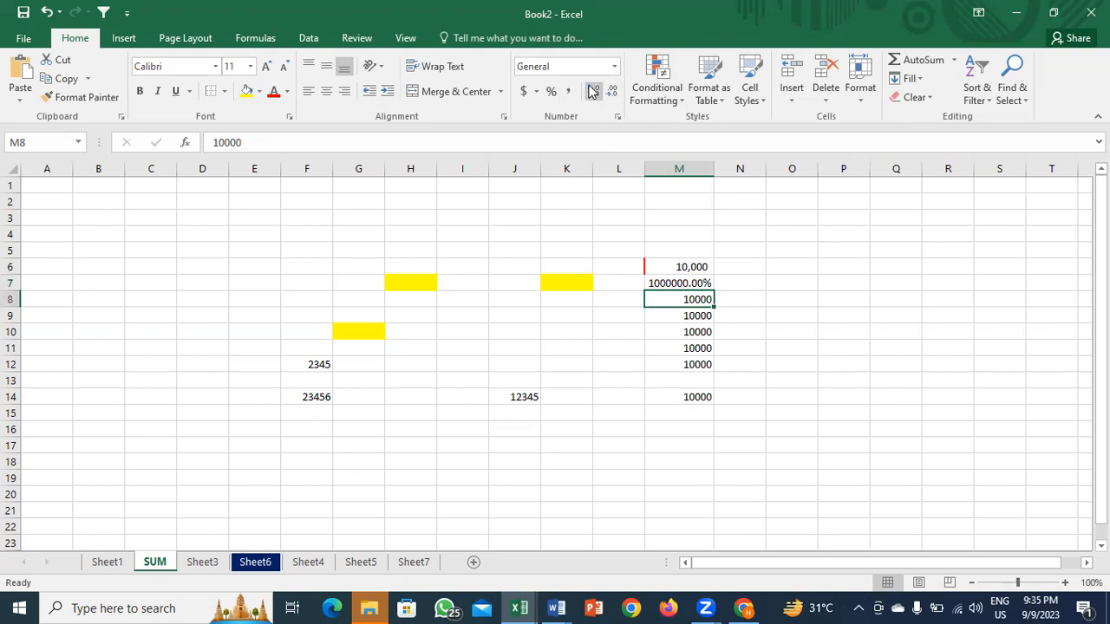
{"action": "left_click", "coordinate": [614, 66]}
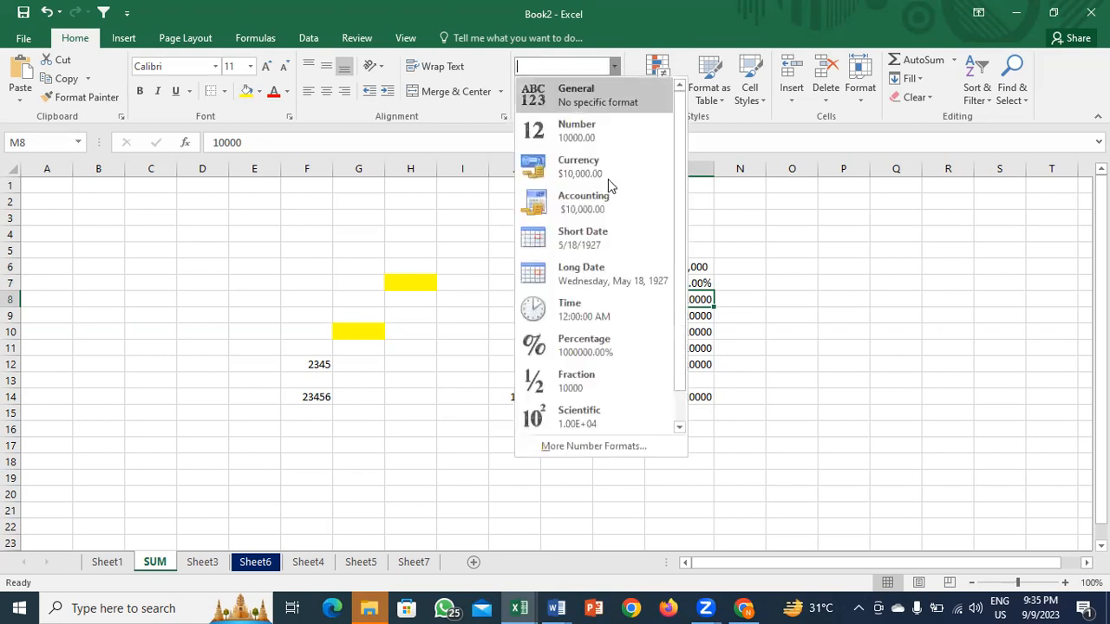
{"action": "left_click", "coordinate": [578, 357]}
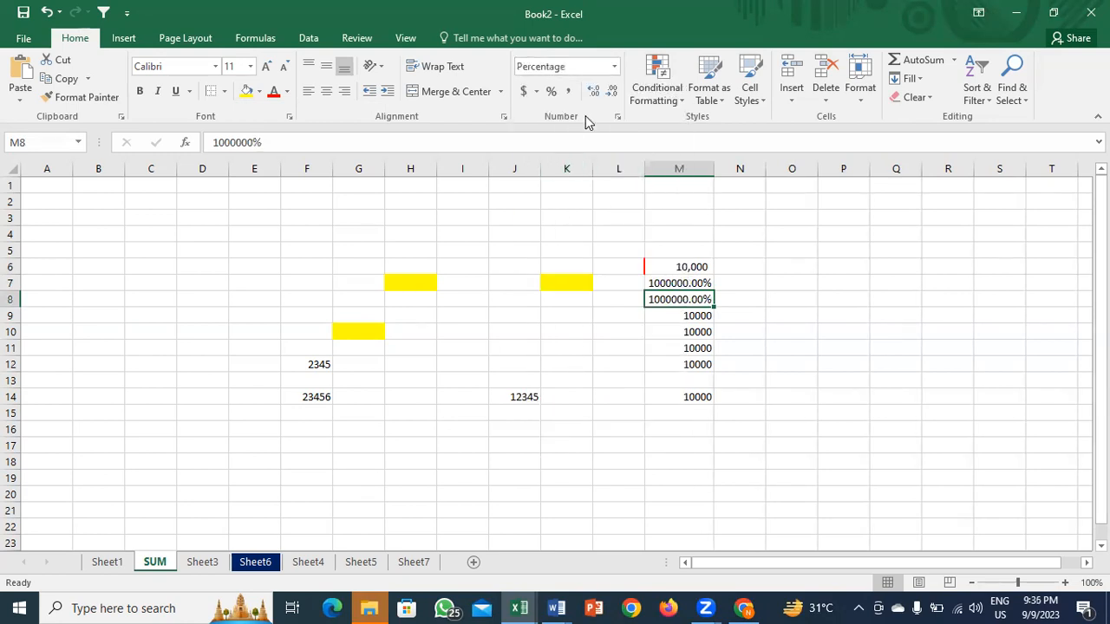
{"action": "left_click", "coordinate": [683, 315]}
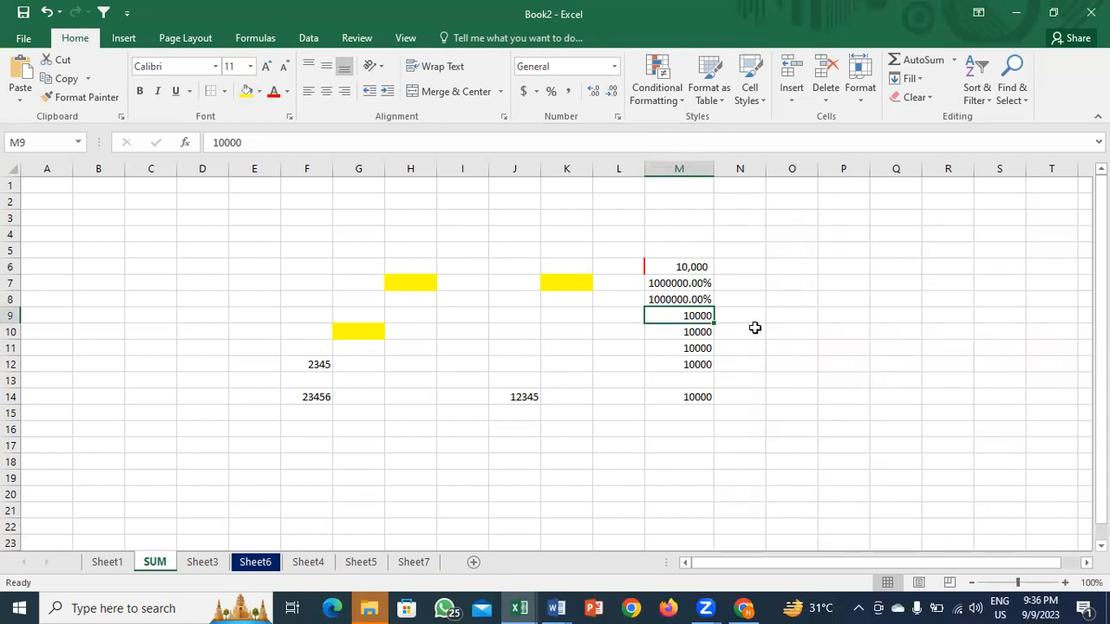
{"action": "key", "text": "ctrl+shift+percent"}
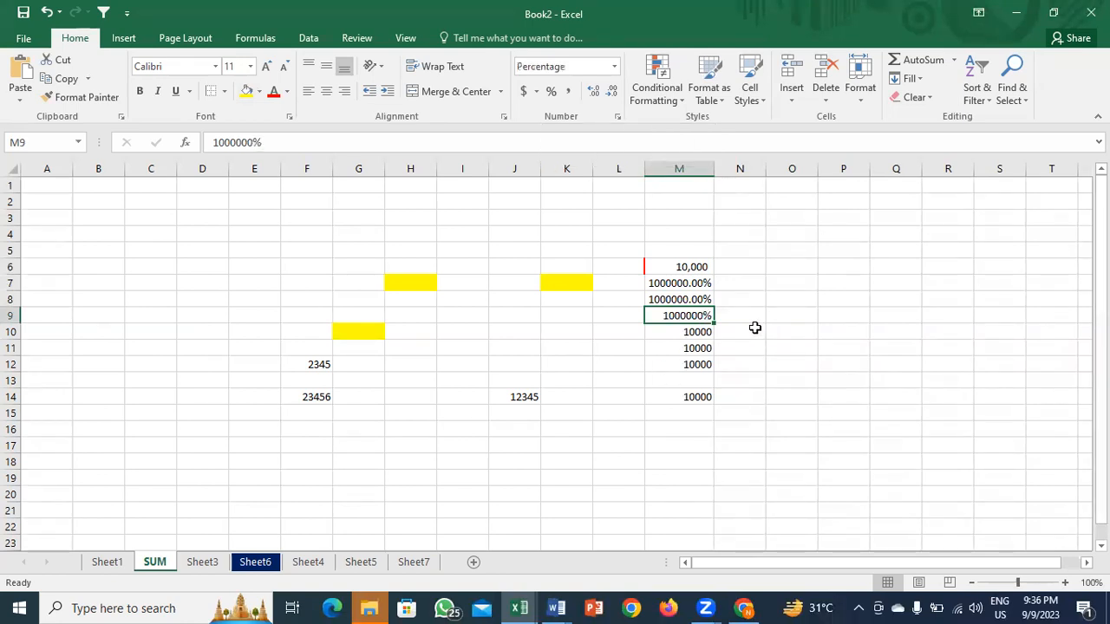
Step: Check M10's number format list, leaving M10 unchanged
{"action": "key", "text": "Up"}
{"action": "key", "text": "Down"}
{"action": "key", "text": "Down"}
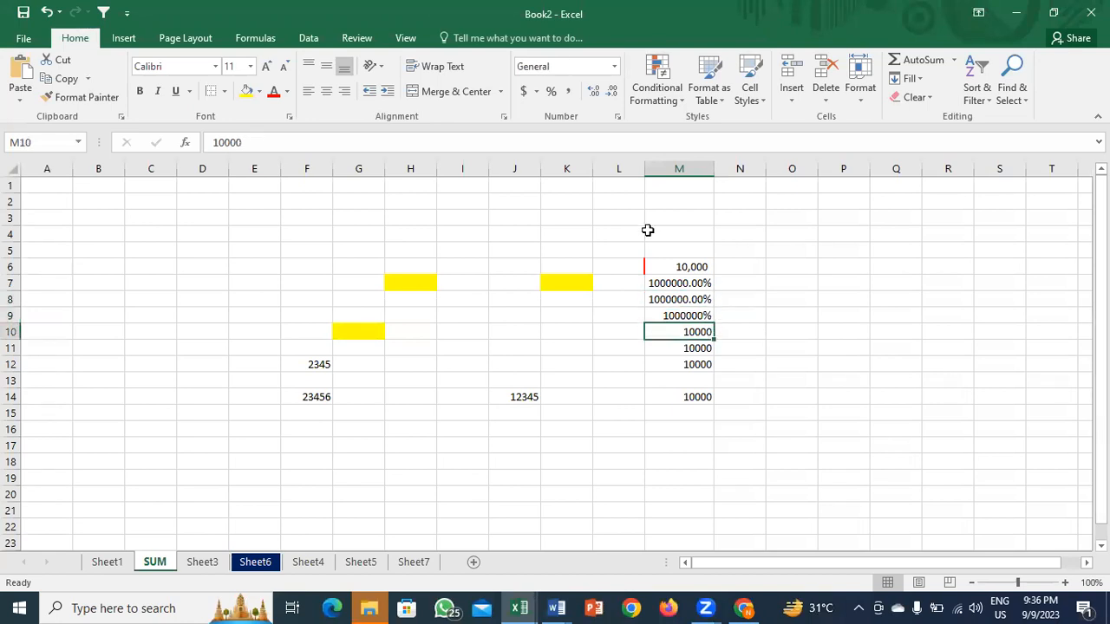
{"action": "left_click", "coordinate": [613, 67]}
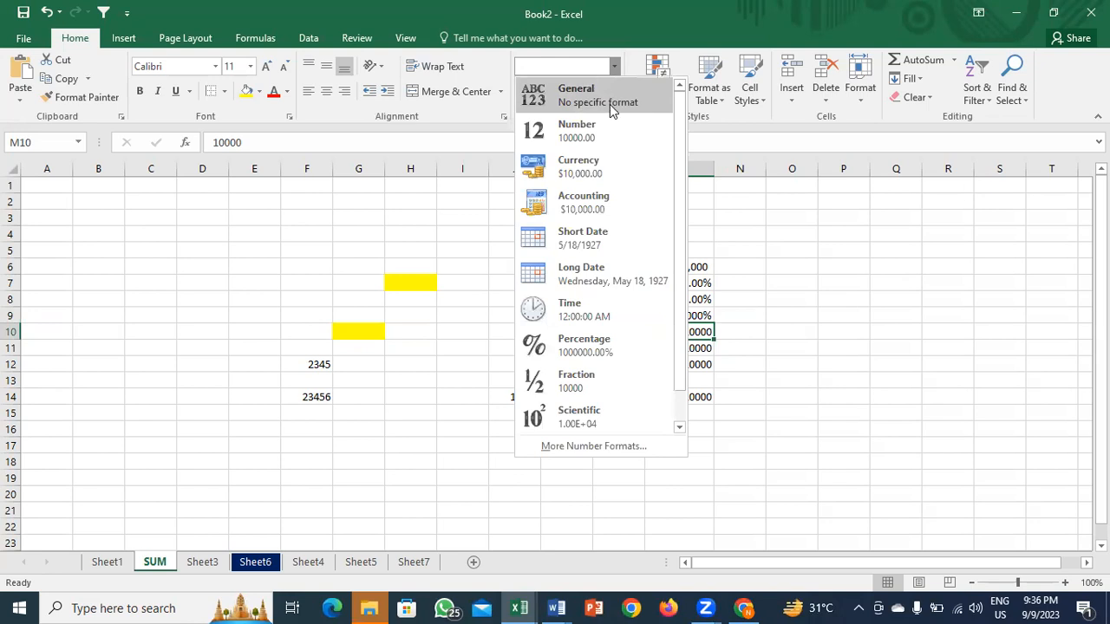
{"action": "left_click", "coordinate": [777, 262]}
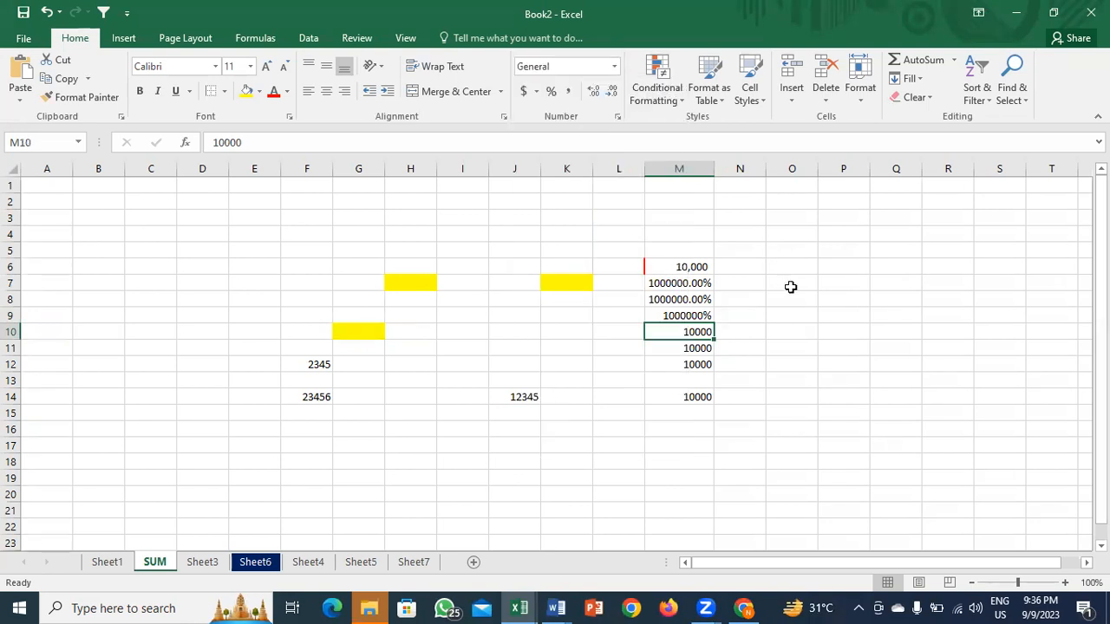
{"action": "left_click", "coordinate": [793, 296]}
Step: Enter 'MS Office' in O8 and set column O's width to 20
{"action": "type", "text": "A"}
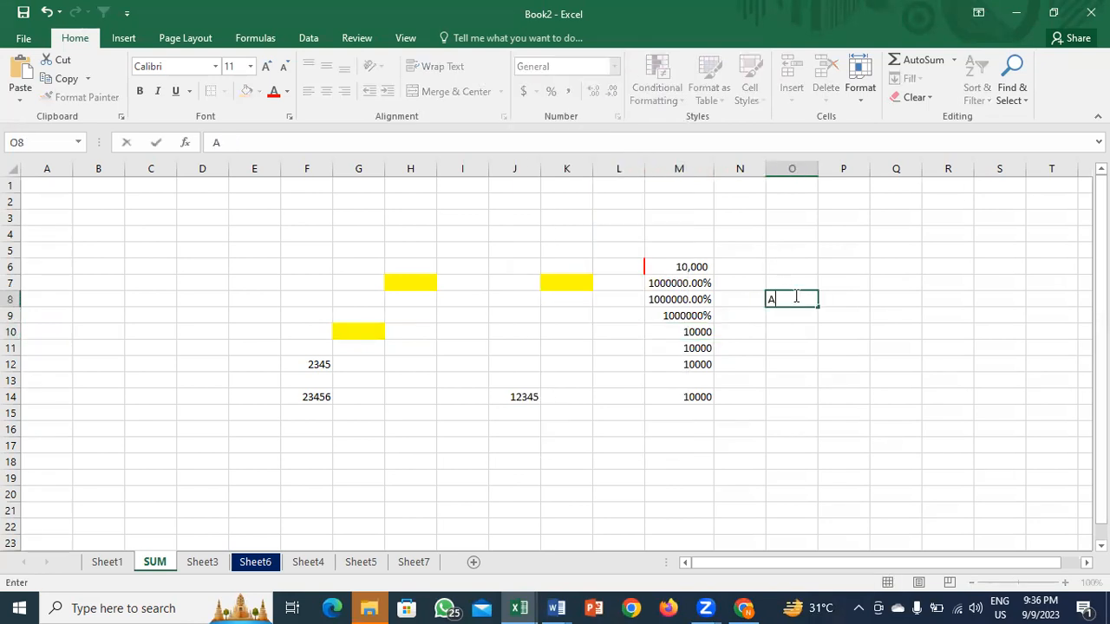
{"action": "key", "text": "BackSpace"}
{"action": "type", "text": "MS Office"}
{"action": "key", "text": "Return"}
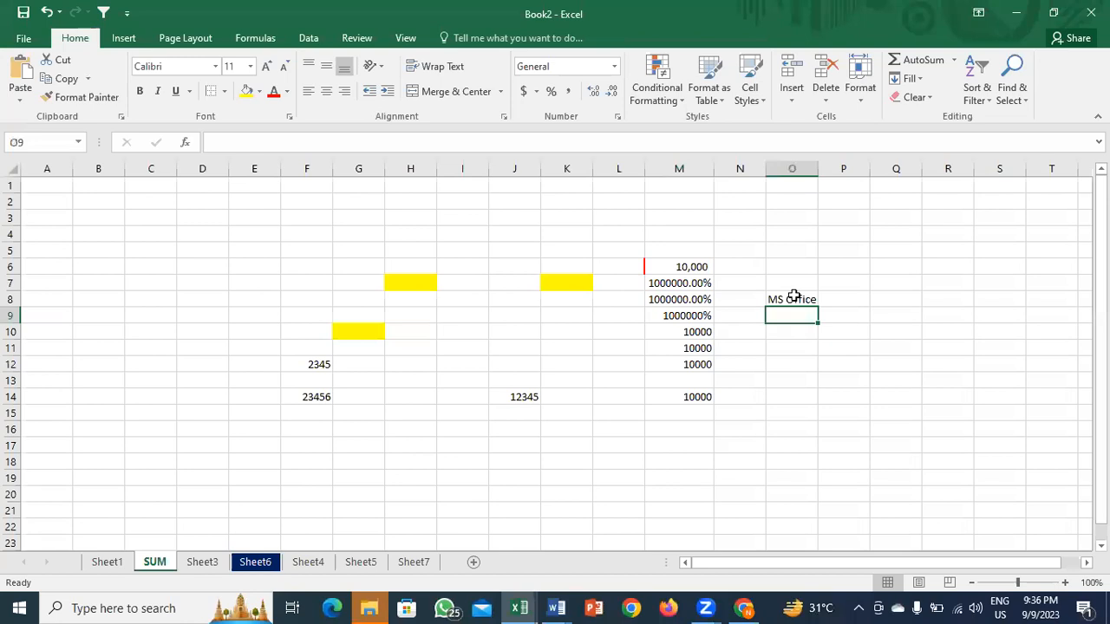
{"action": "left_click", "coordinate": [793, 297]}
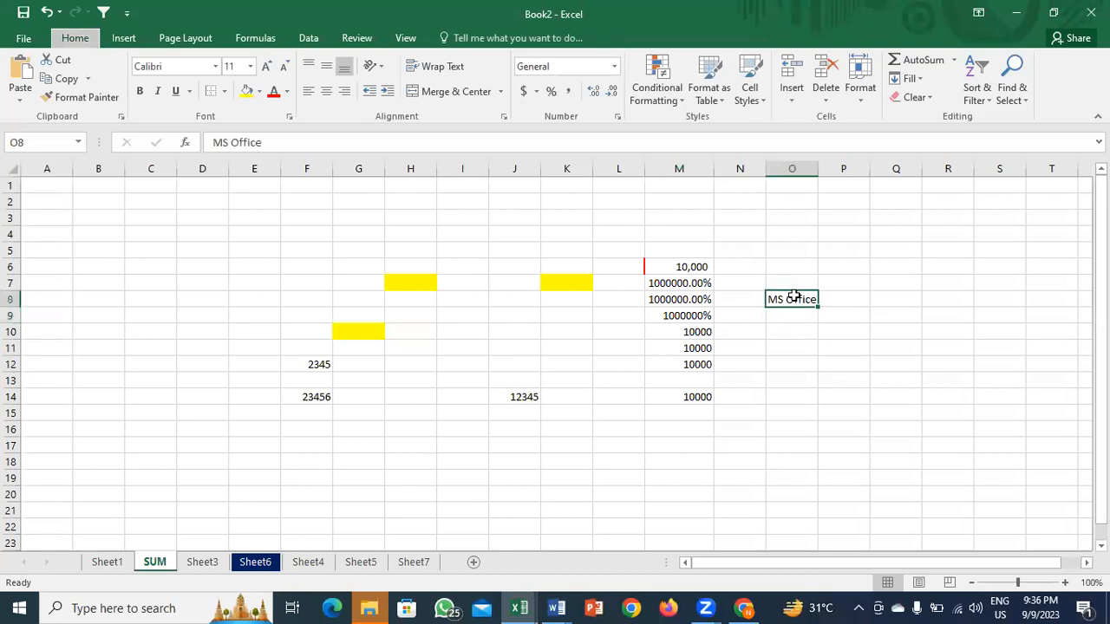
{"action": "type", "text": "w20"}
{"action": "key", "text": "Return"}
{"action": "key", "text": "Return"}
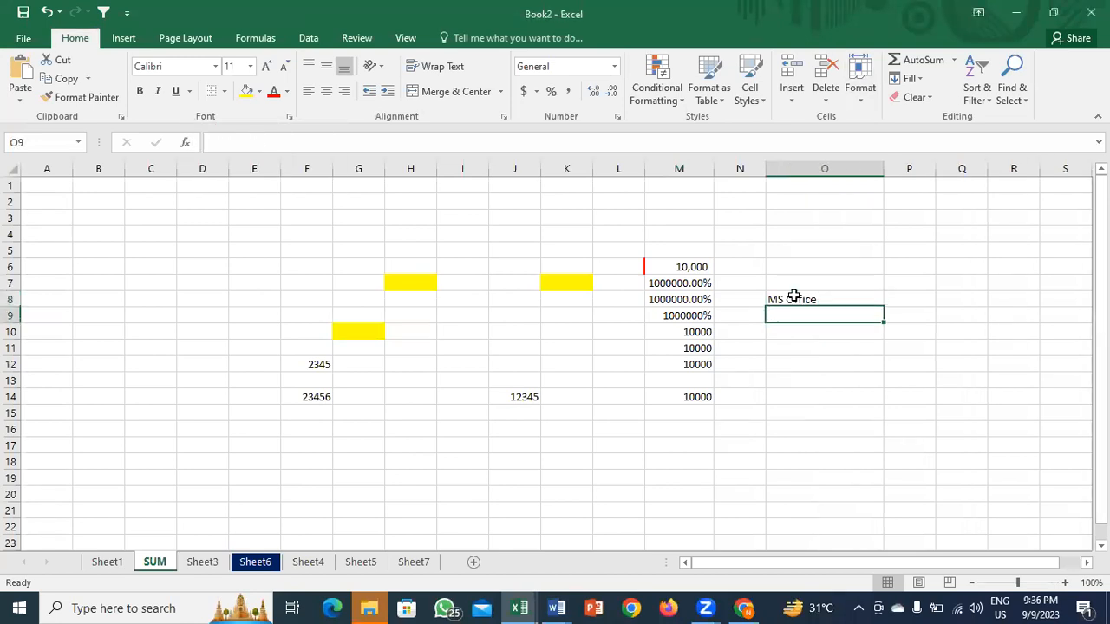
Step: Insert today's date, 9/9/2023, into O9 with Ctrl+;
{"action": "left_click", "coordinate": [807, 298]}
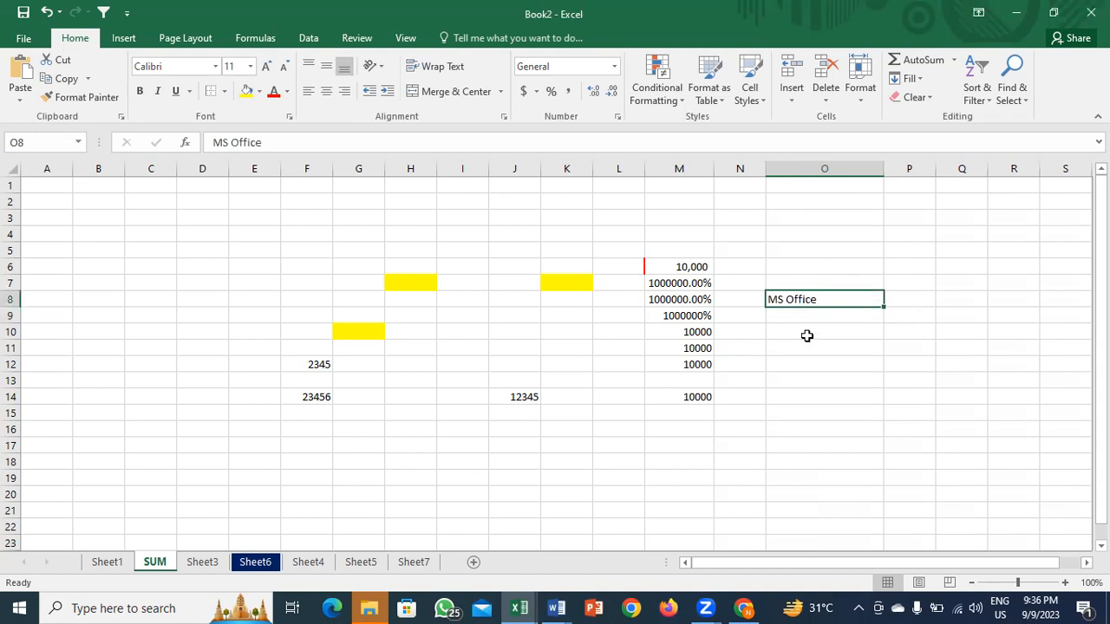
{"action": "left_click", "coordinate": [815, 317]}
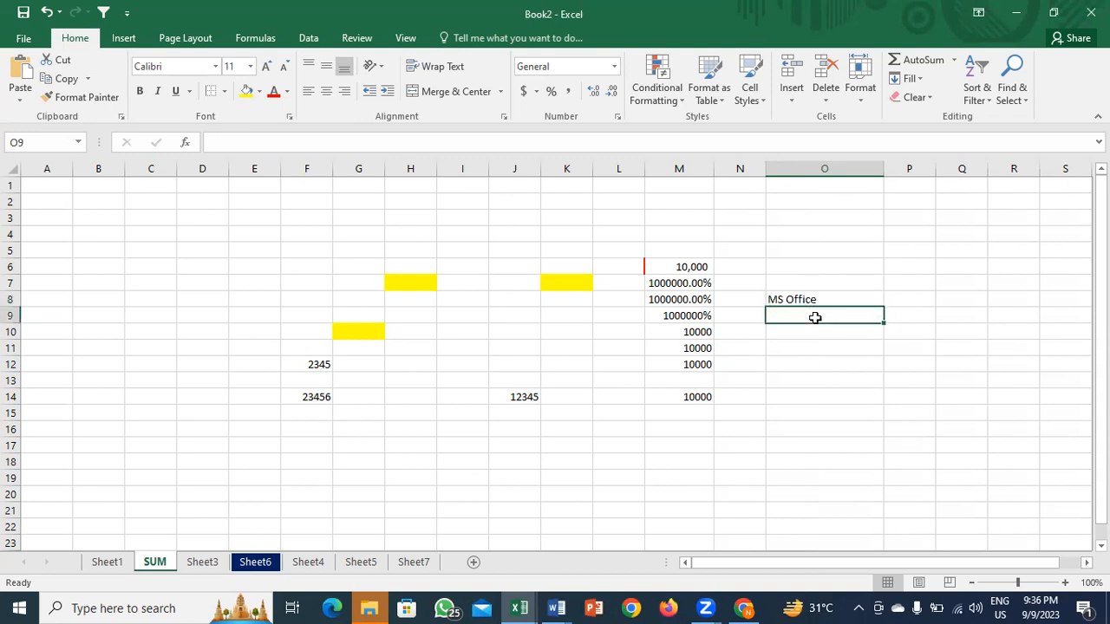
{"action": "key", "text": "ctrl+semicolon"}
{"action": "key", "text": "Return"}
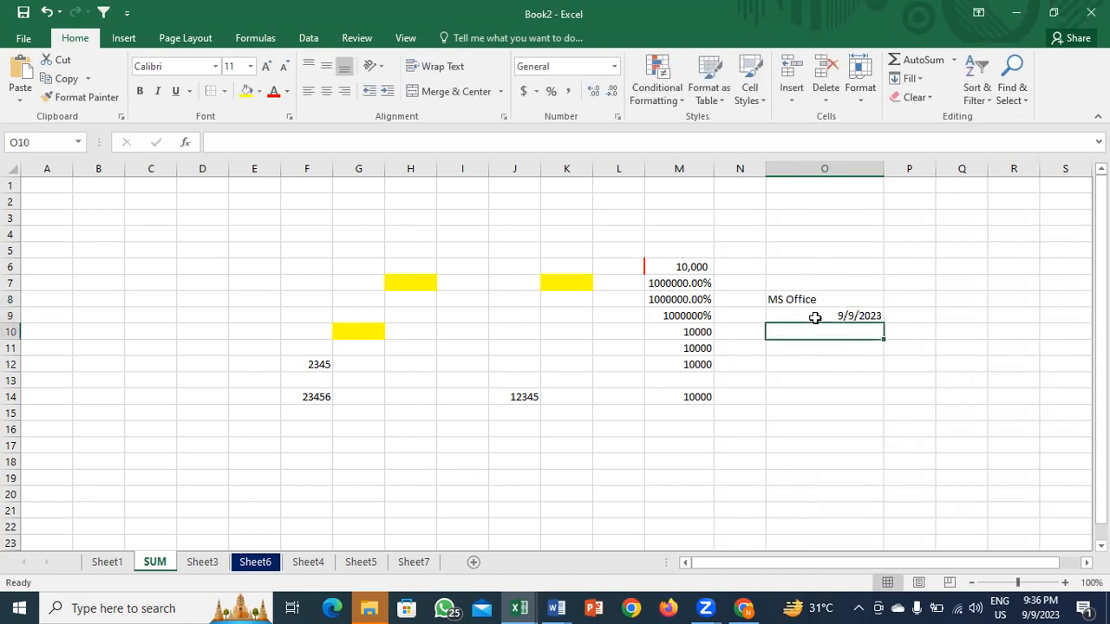
{"action": "key", "text": "Up"}
{"action": "key", "text": "Down"}
Step: Enter 2345, ^&*%$#@!(), 23456> and 234567a into O10 through O13
{"action": "type", "text": "2345"}
{"action": "key", "text": "Return"}
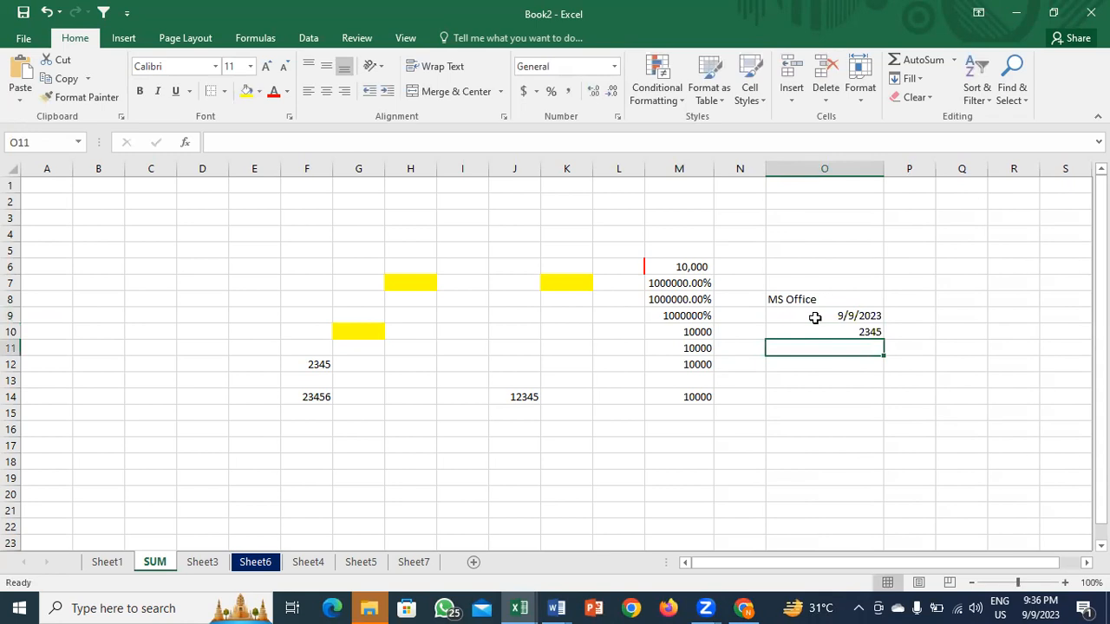
{"action": "type", "text": "^&*%$#@!()<>"}
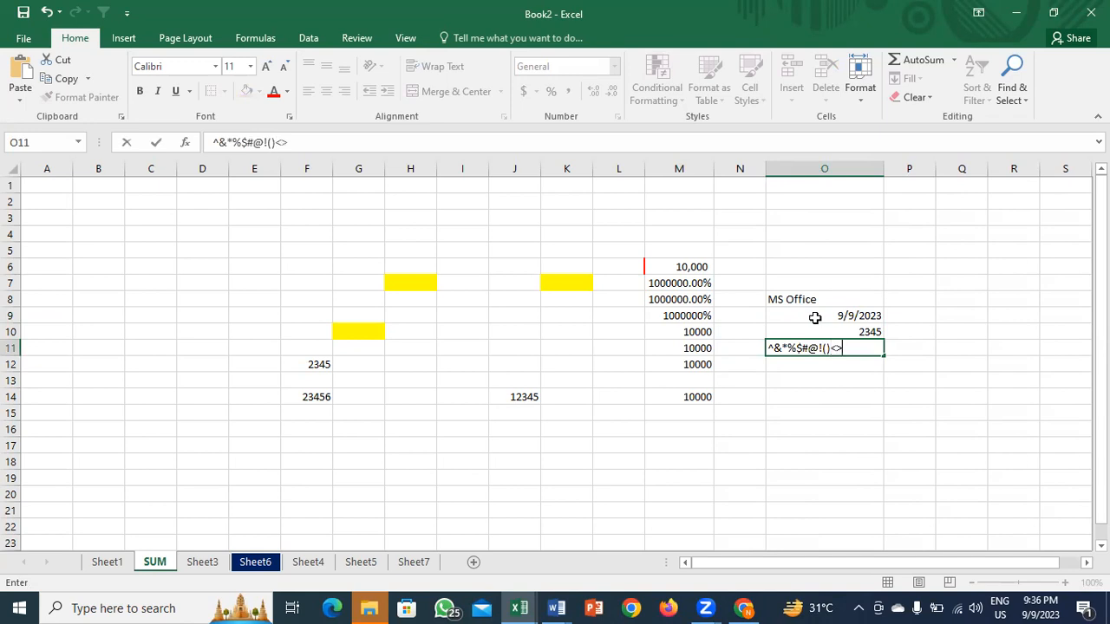
{"action": "key", "text": "Return"}
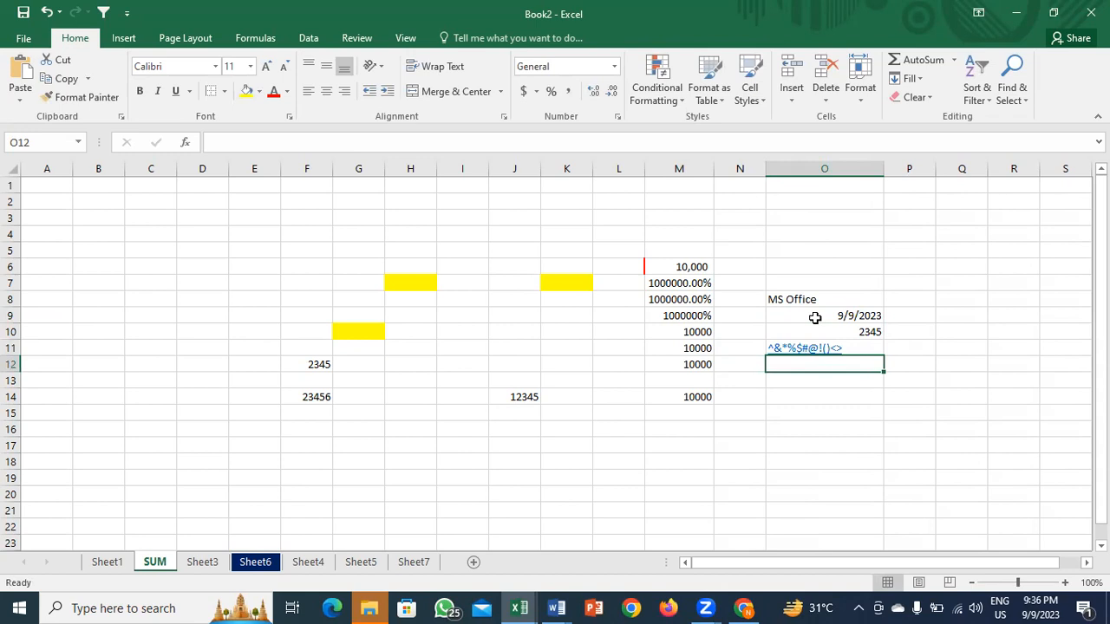
{"action": "type", "text": "23456"}
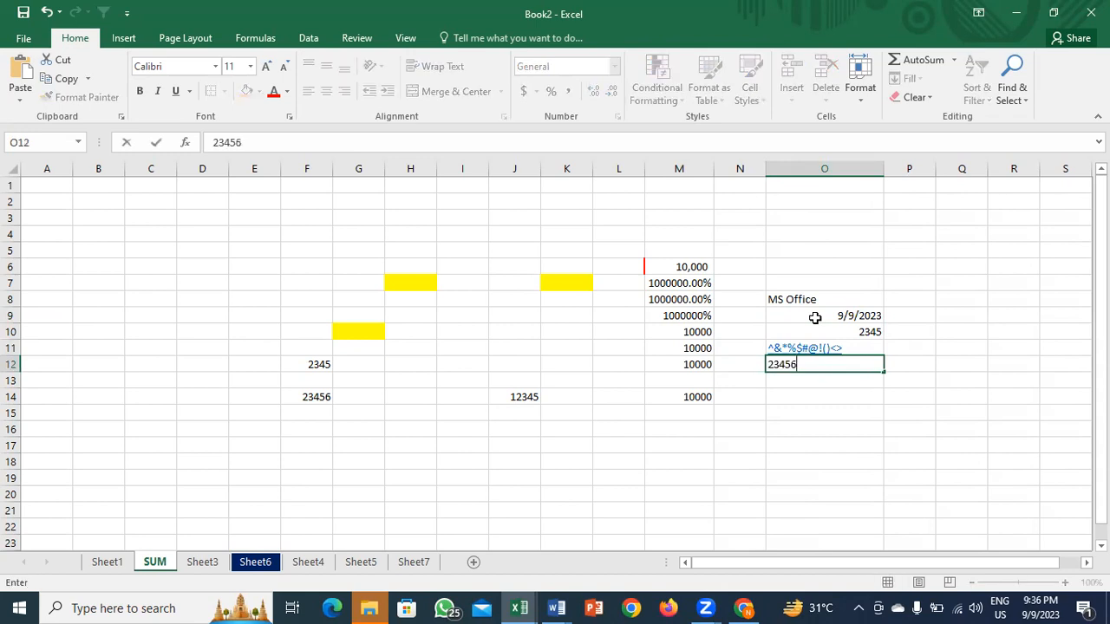
{"action": "type", "text": ">"}
{"action": "key", "text": "Return"}
{"action": "key", "text": "Up"}
{"action": "key", "text": "Down"}
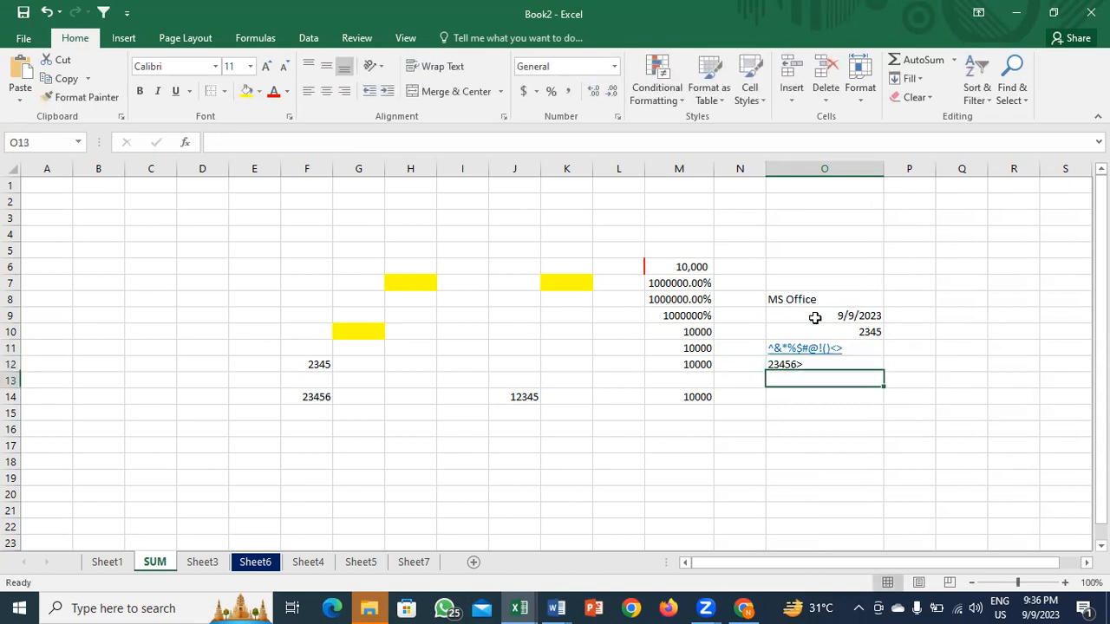
{"action": "type", "text": "234567a"}
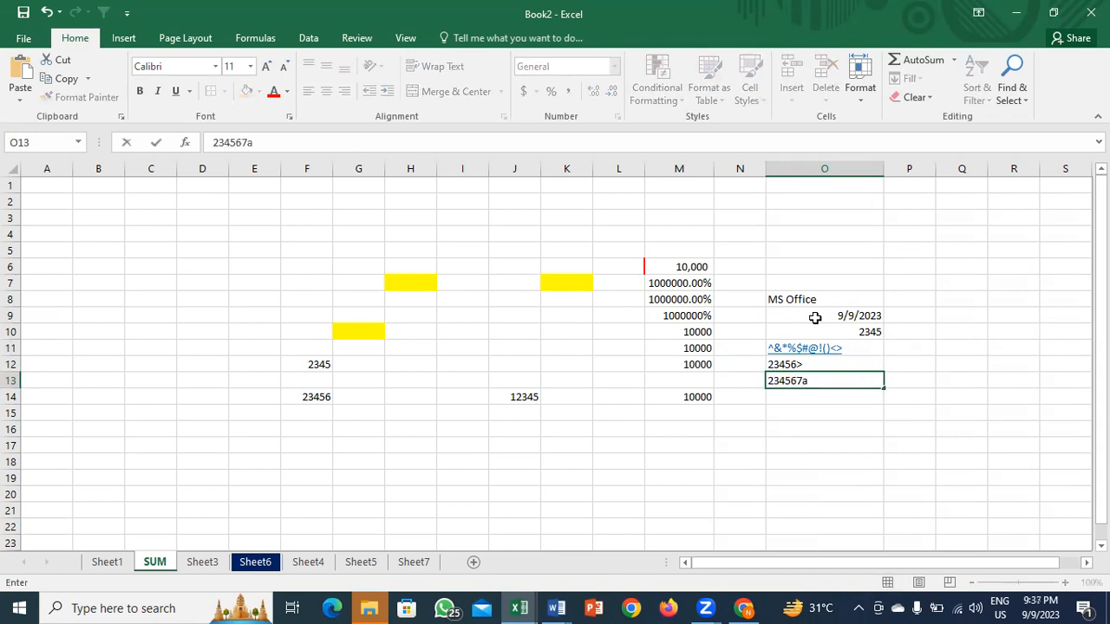
{"action": "key", "text": "Return"}
{"action": "key", "text": "Up"}
{"action": "key", "text": "Up"}
{"action": "key", "text": "Up"}
{"action": "key", "text": "Up"}
{"action": "key", "text": "Up"}
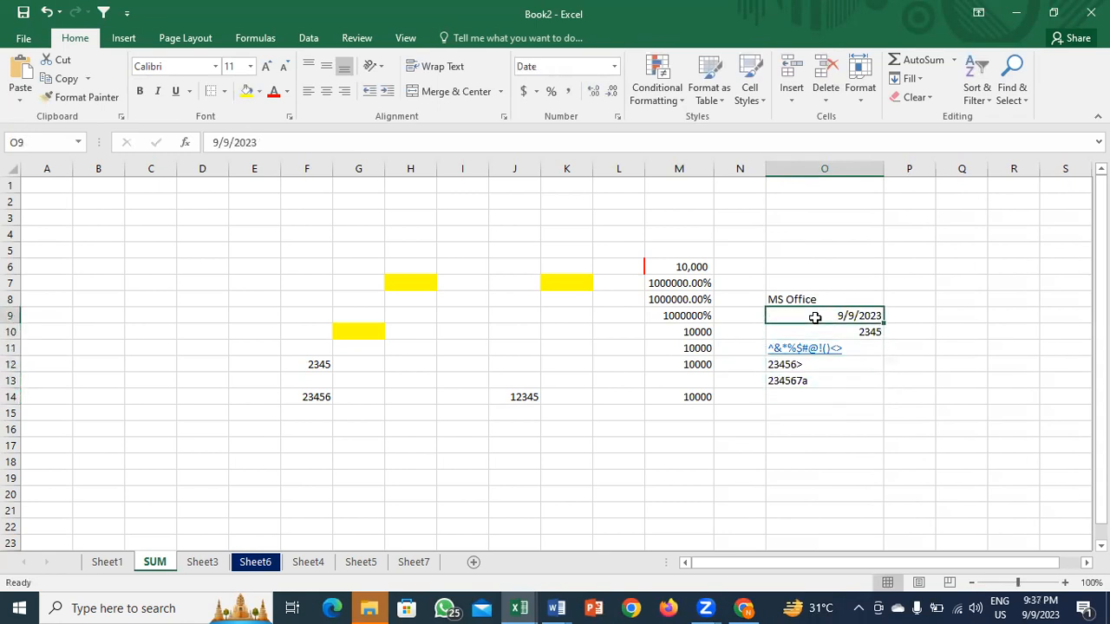
Step: Inspect the number format of the entries in O8:O13 without changing it
{"action": "left_click", "coordinate": [834, 298]}
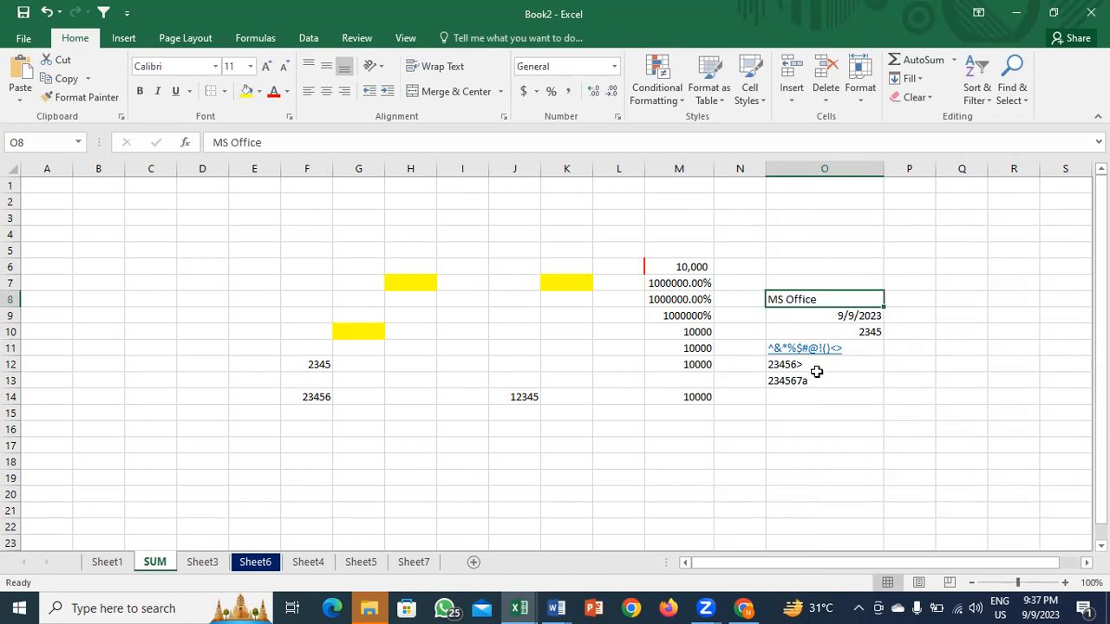
{"action": "left_click_drag", "start_coordinate": [830, 318], "coordinate": [832, 331]}
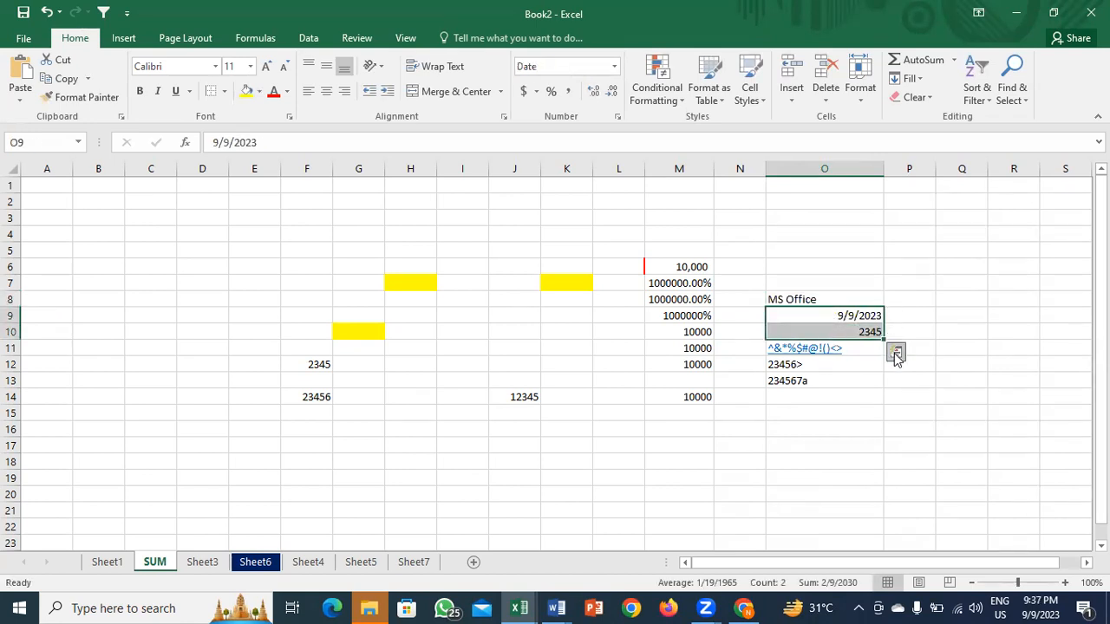
{"action": "left_click_drag", "start_coordinate": [841, 364], "coordinate": [817, 379]}
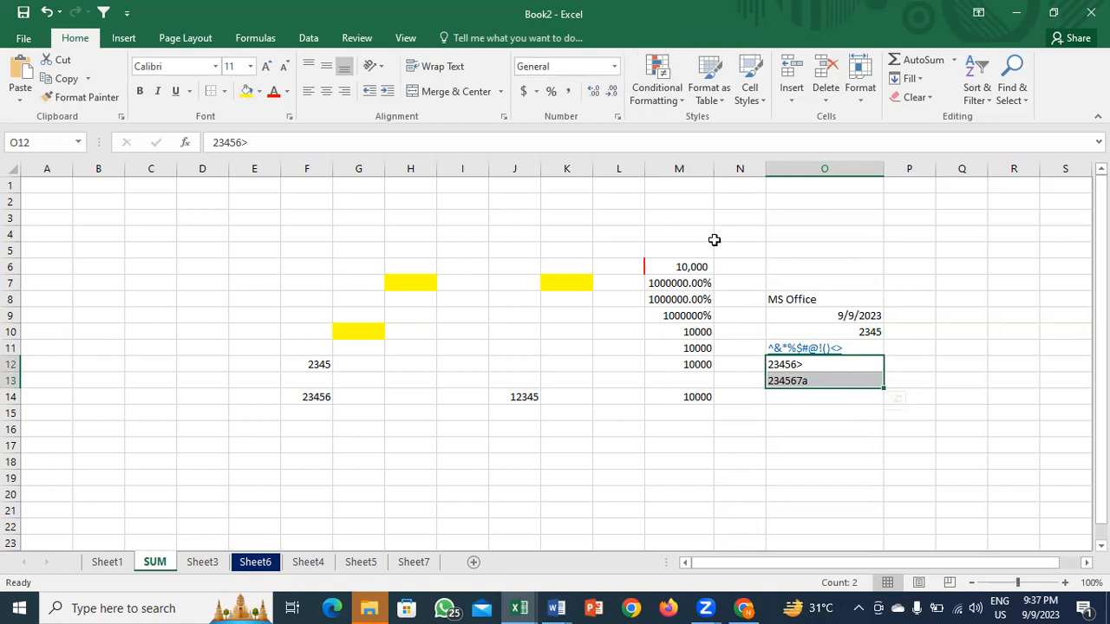
{"action": "left_click", "coordinate": [671, 313]}
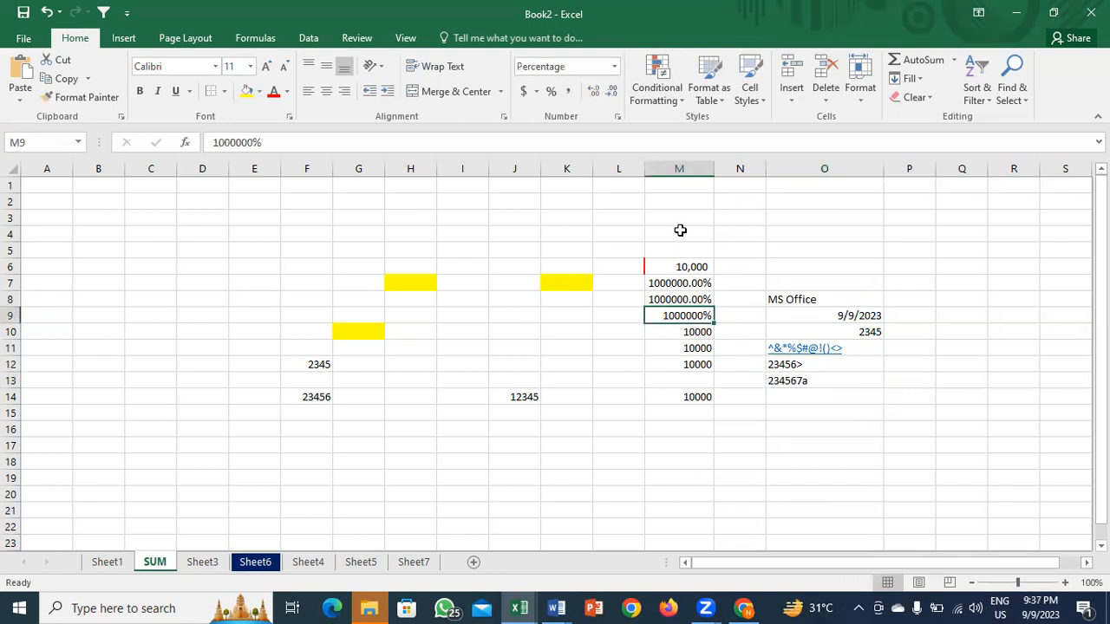
{"action": "left_click_drag", "start_coordinate": [844, 300], "coordinate": [854, 387]}
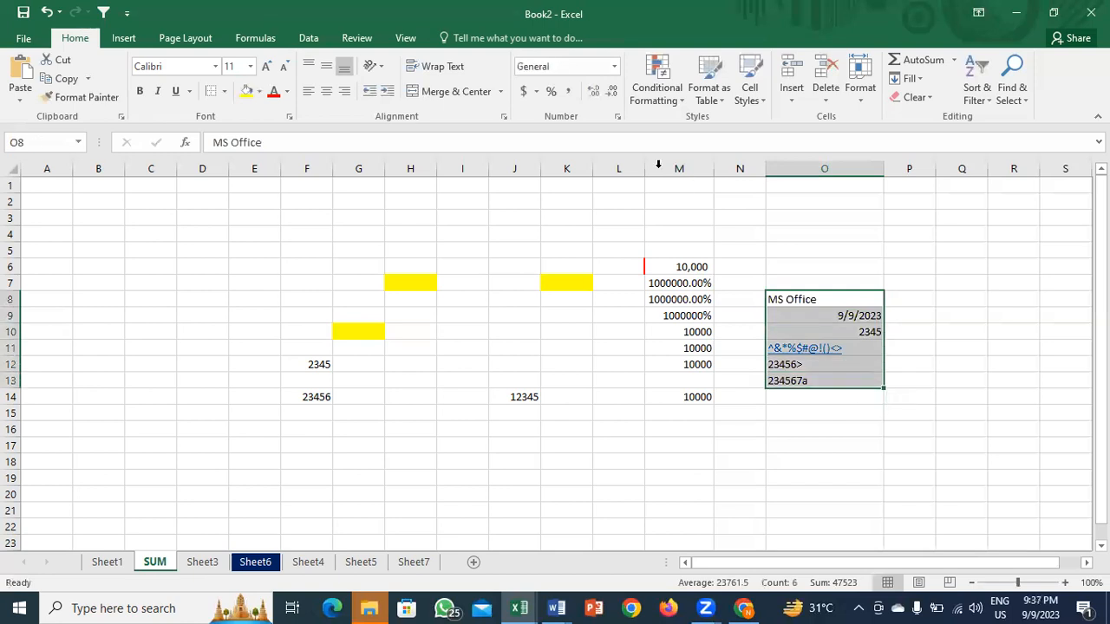
{"action": "left_click", "coordinate": [617, 71]}
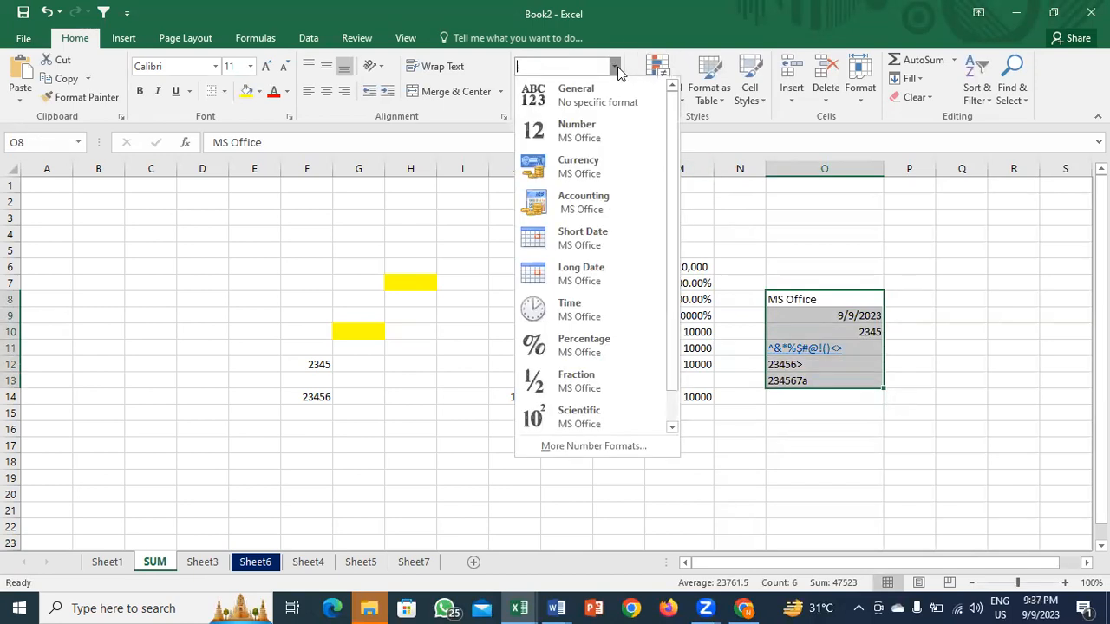
{"action": "left_click", "coordinate": [842, 299]}
Step: Format M11's 10000 as Number so it shows 10000.00
{"action": "left_click", "coordinate": [691, 345]}
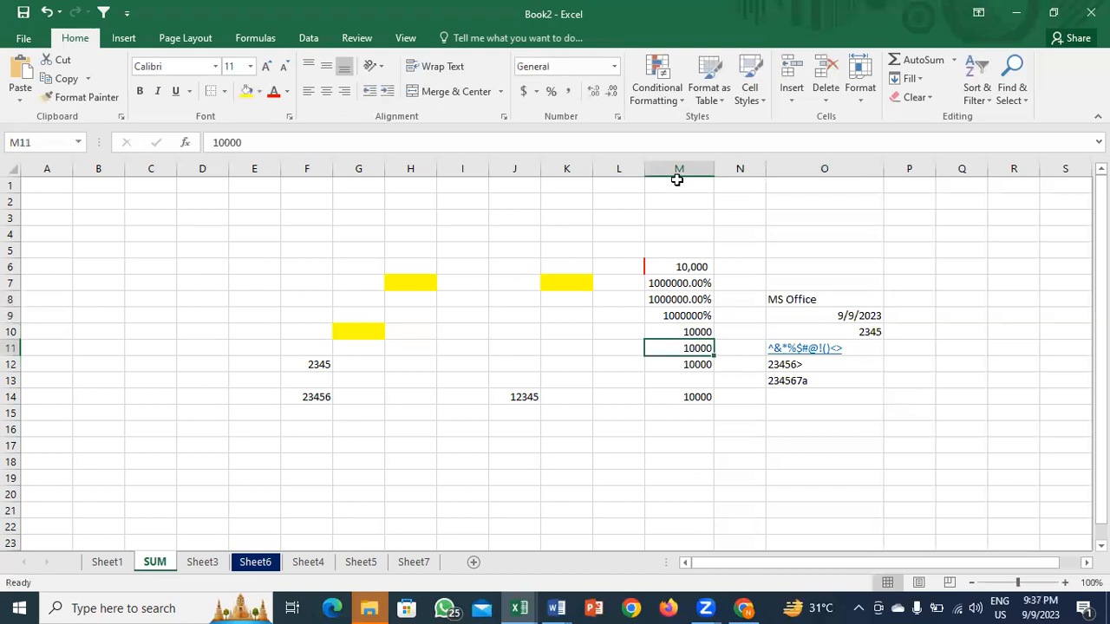
{"action": "left_click", "coordinate": [614, 67]}
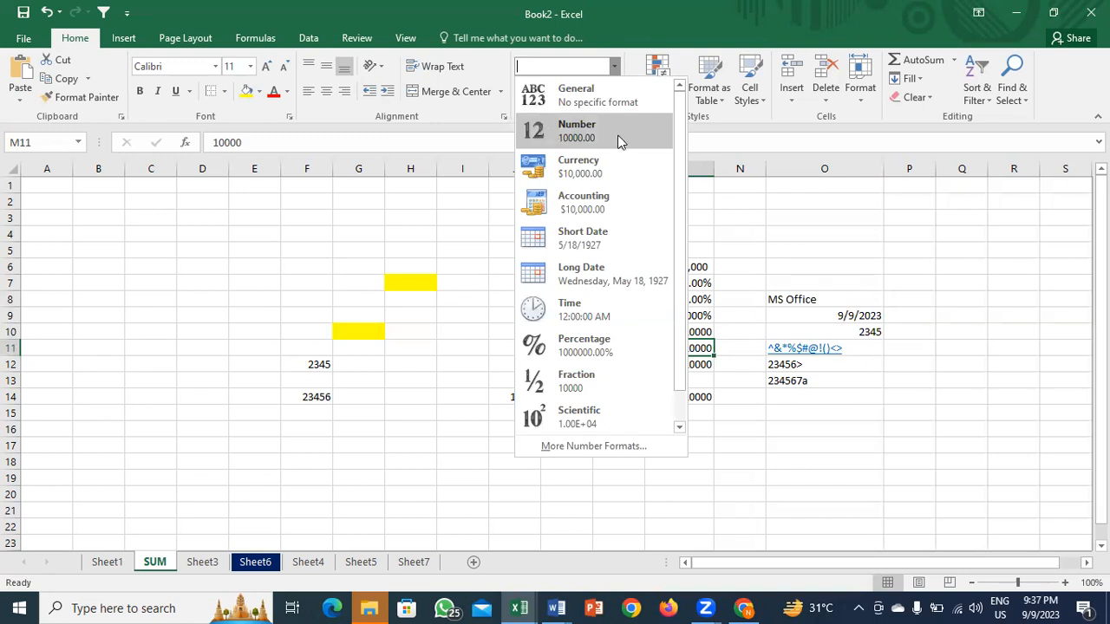
{"action": "left_click", "coordinate": [584, 135]}
{"action": "key", "text": "Down"}
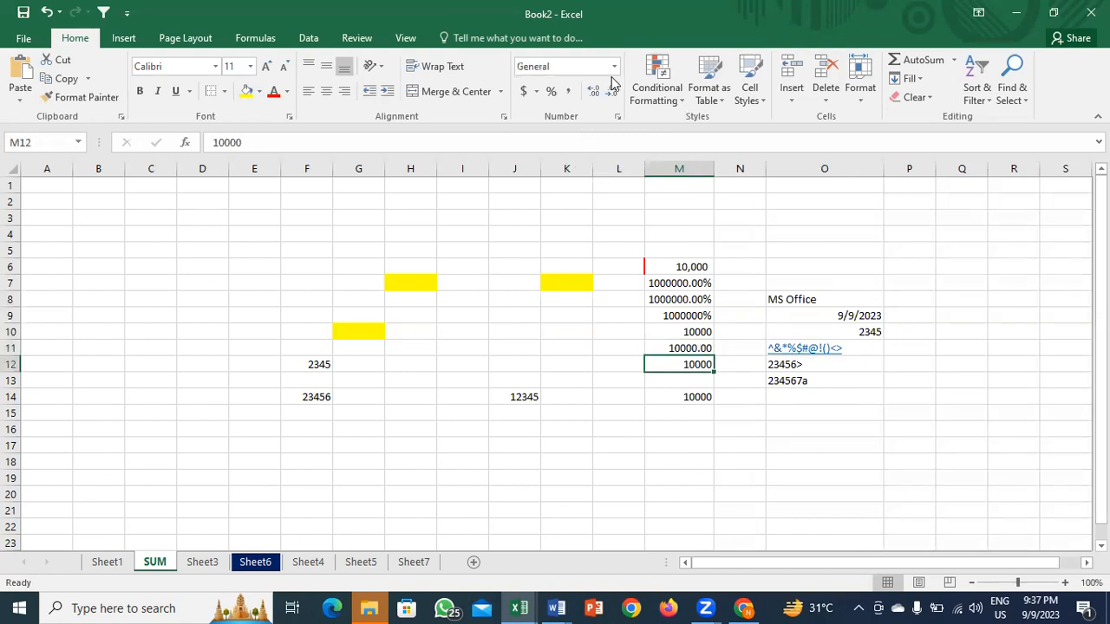
{"action": "left_click", "coordinate": [688, 381]}
{"action": "key", "text": "shift+space"}
Step: Delete the 234567a row, then format M12 as Currency and M13 as Accounting
{"action": "key", "text": "ctrl+minus"}
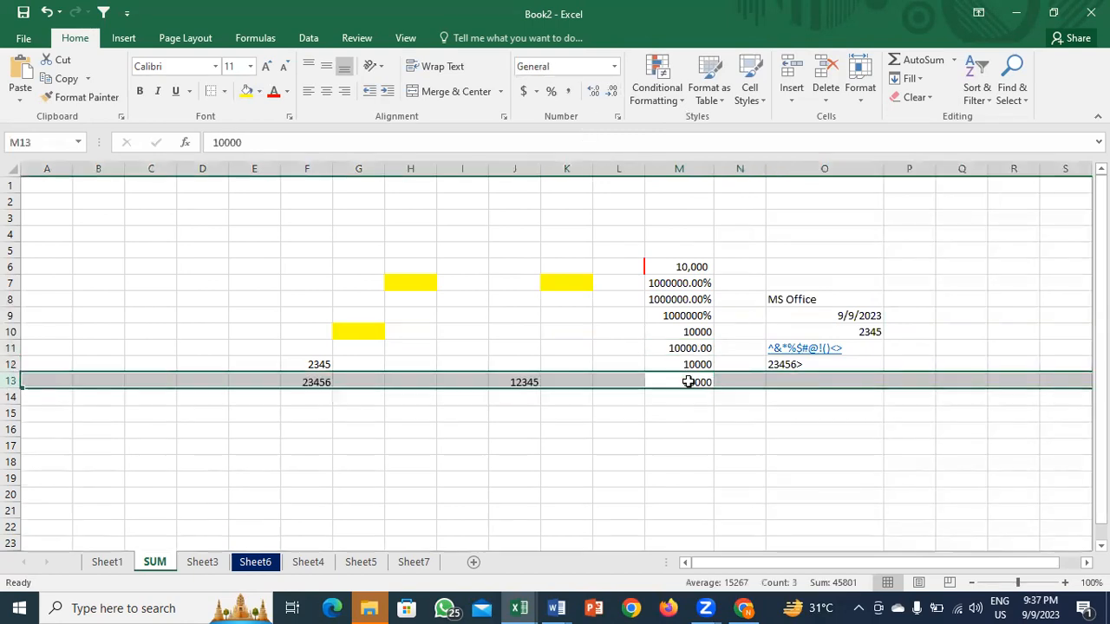
{"action": "key", "text": "Up"}
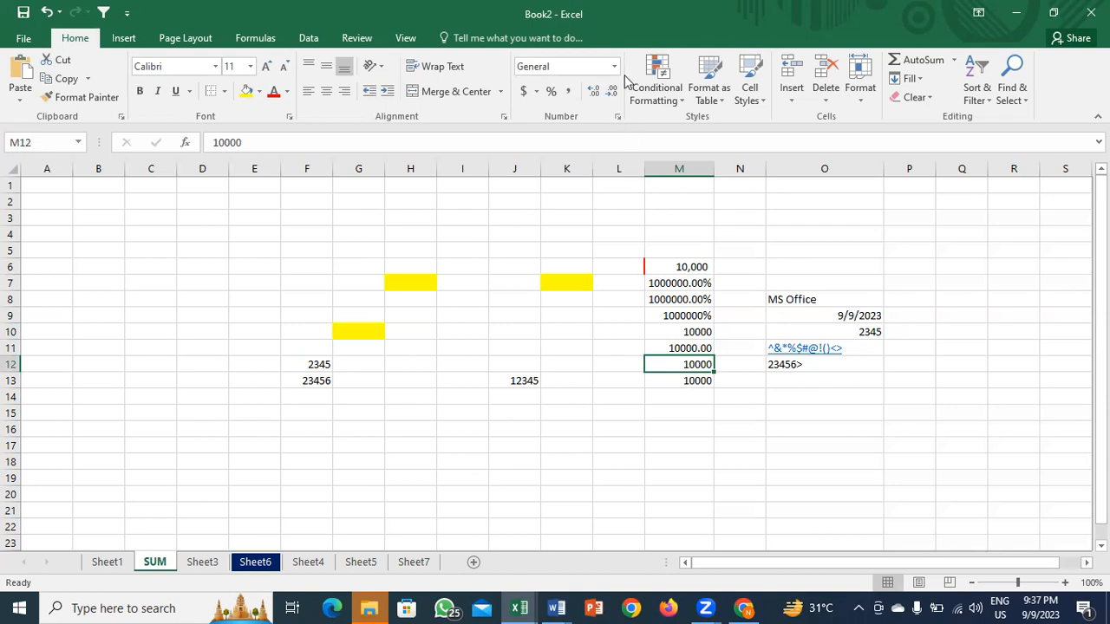
{"action": "left_click", "coordinate": [614, 67]}
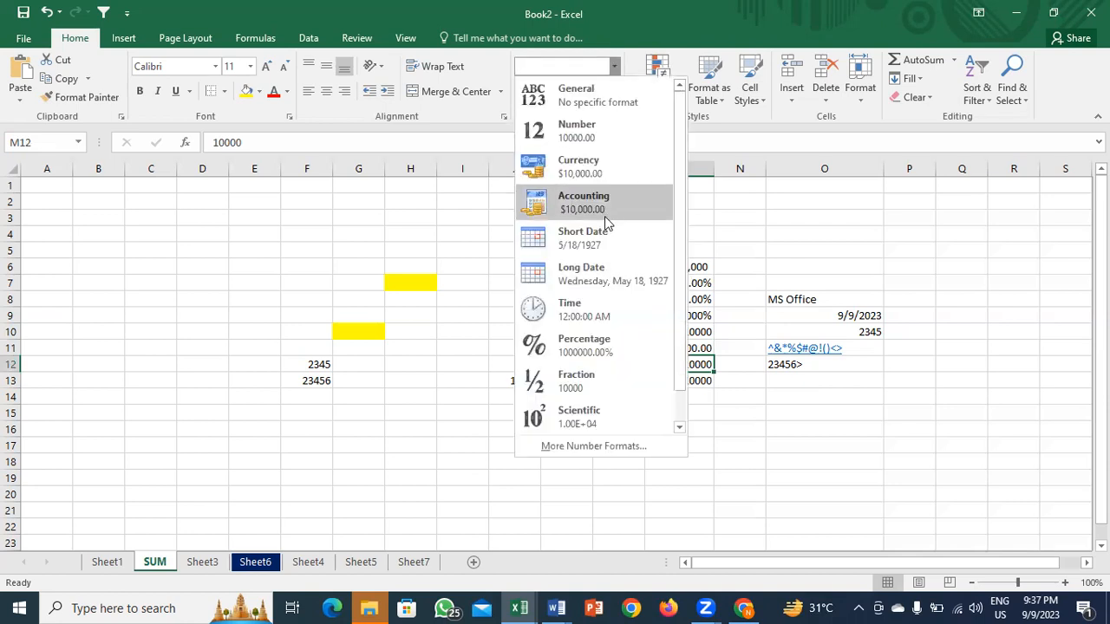
{"action": "left_click", "coordinate": [585, 174]}
{"action": "key", "text": "Down"}
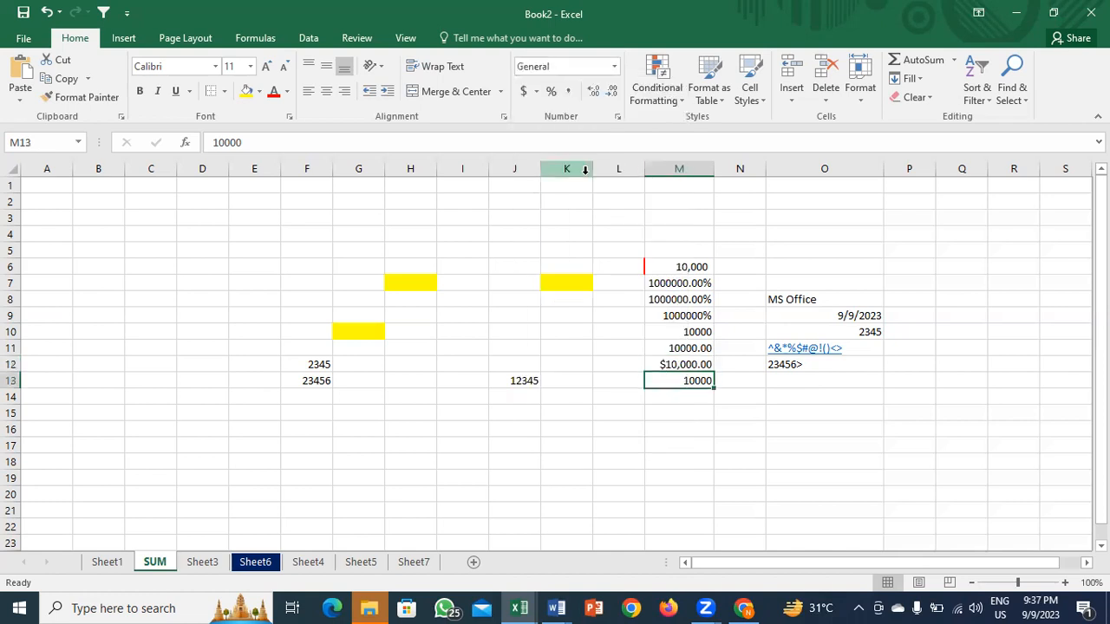
{"action": "left_click", "coordinate": [611, 67]}
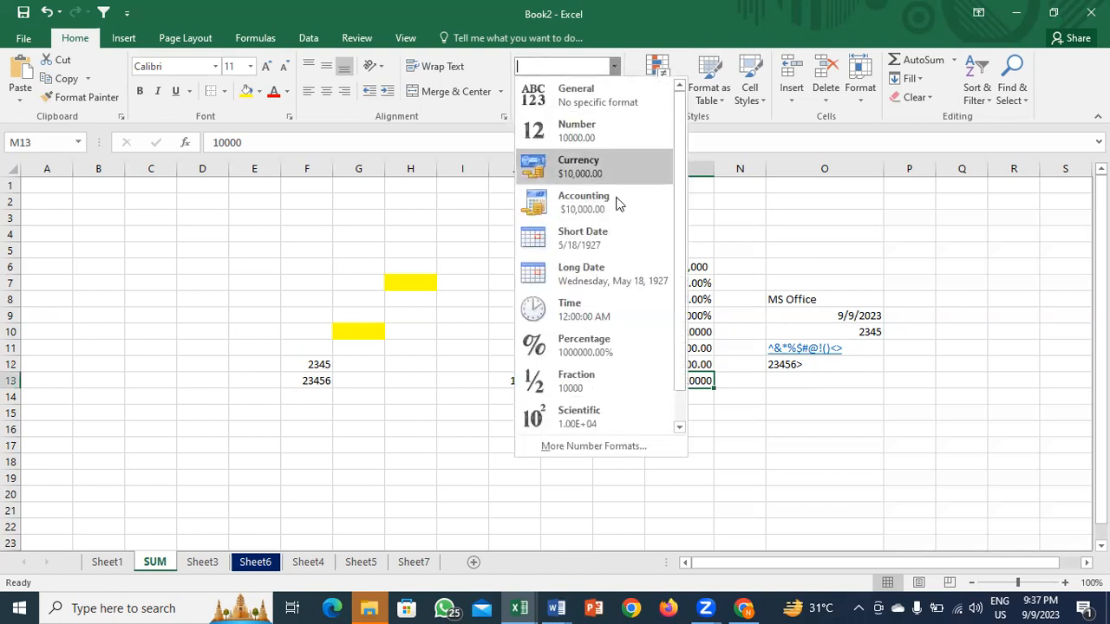
{"action": "left_click", "coordinate": [605, 213]}
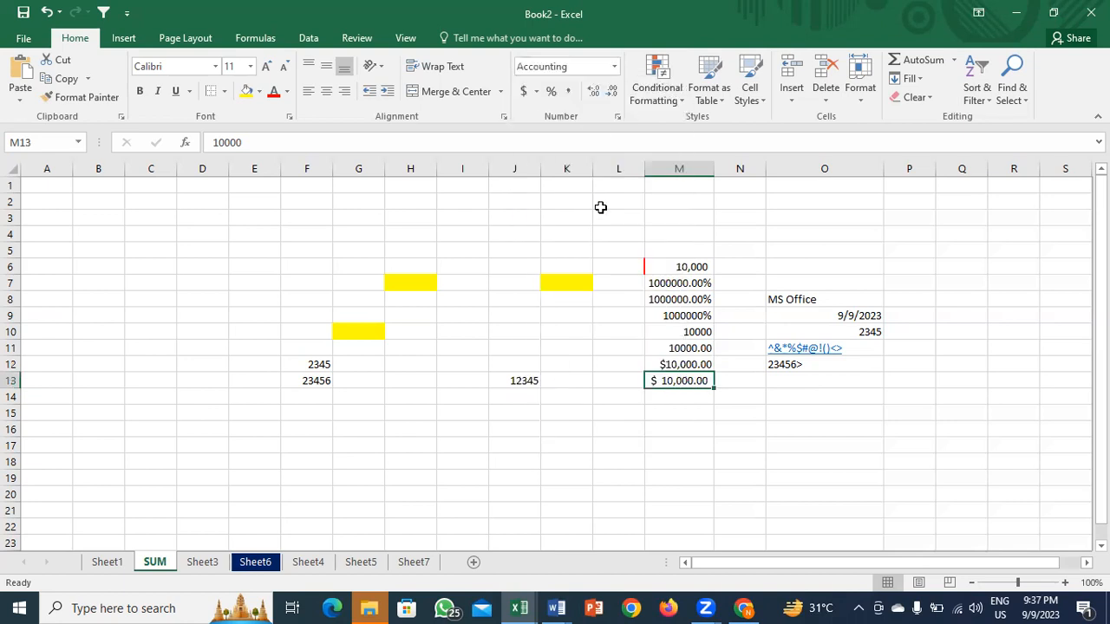
Step: Widen column M so the currency and accounting values fit, and make row 11 taller
{"action": "left_click_drag", "start_coordinate": [710, 176], "coordinate": [728, 176]}
{"action": "left_click", "coordinate": [688, 364]}
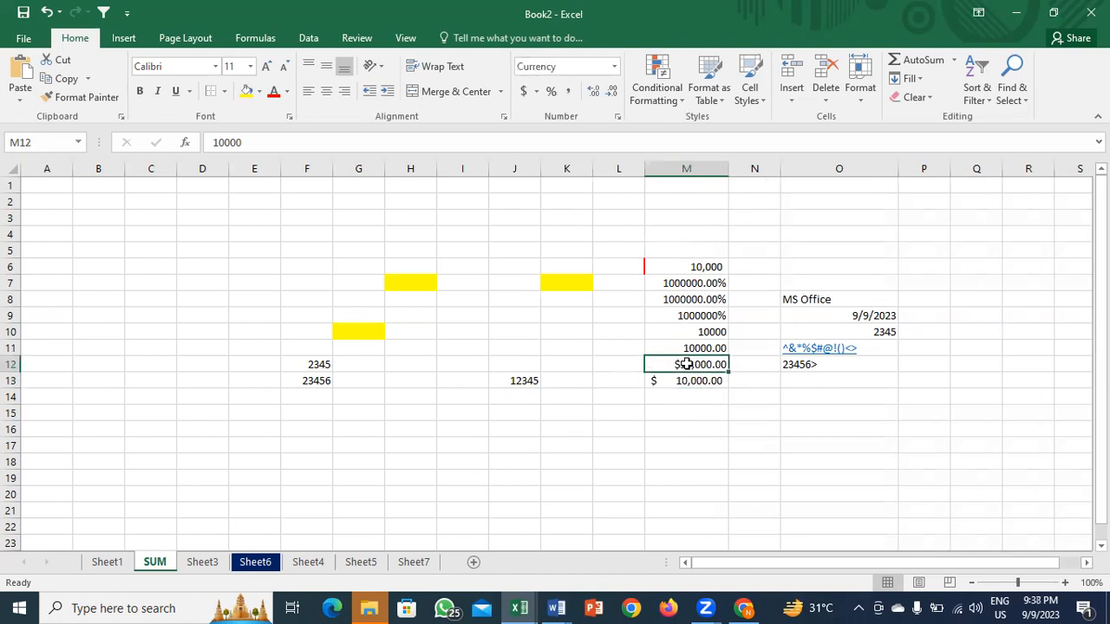
{"action": "left_click", "coordinate": [690, 378]}
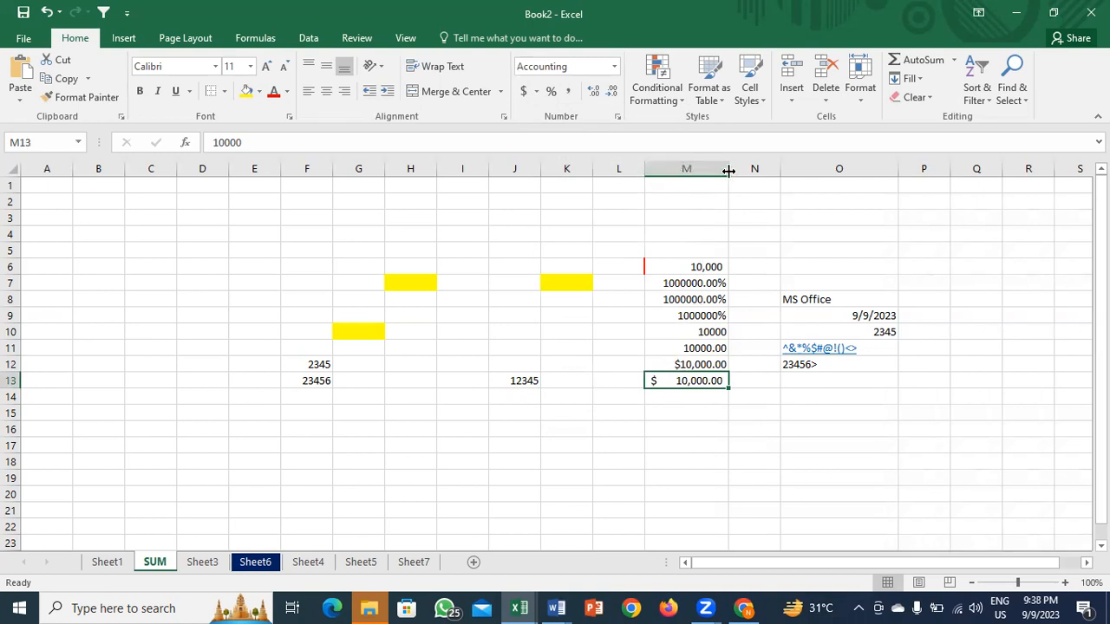
{"action": "left_click_drag", "start_coordinate": [728, 171], "coordinate": [779, 169]}
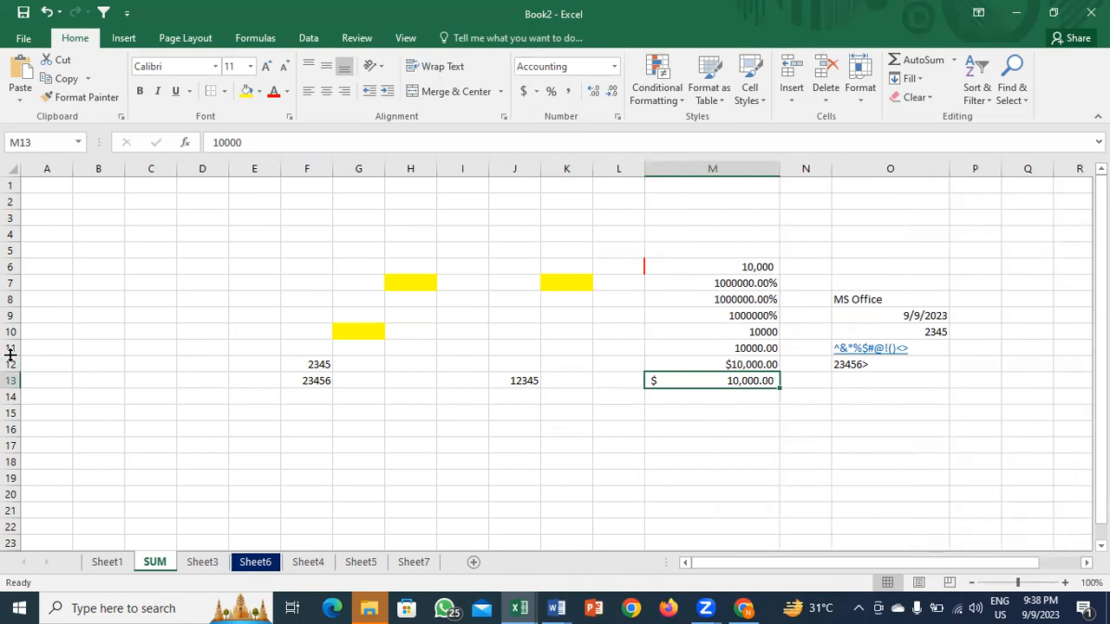
{"action": "left_click_drag", "start_coordinate": [11, 356], "coordinate": [9, 375]}
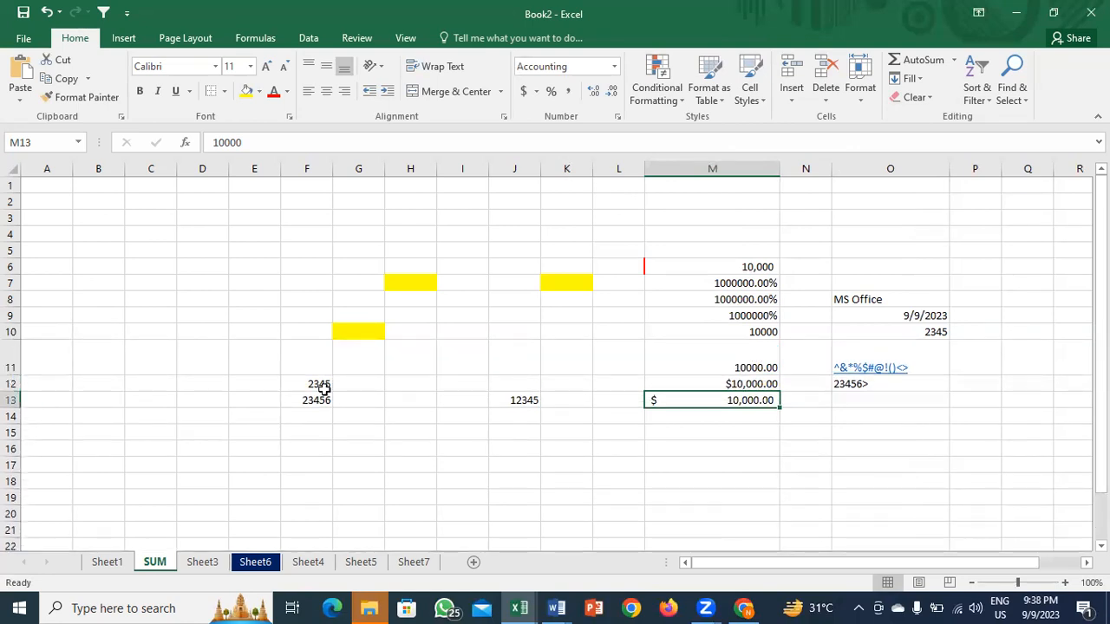
{"action": "left_click", "coordinate": [442, 304]}
Step: Set the height of row 8 to 25
{"action": "key", "text": "shift+space"}
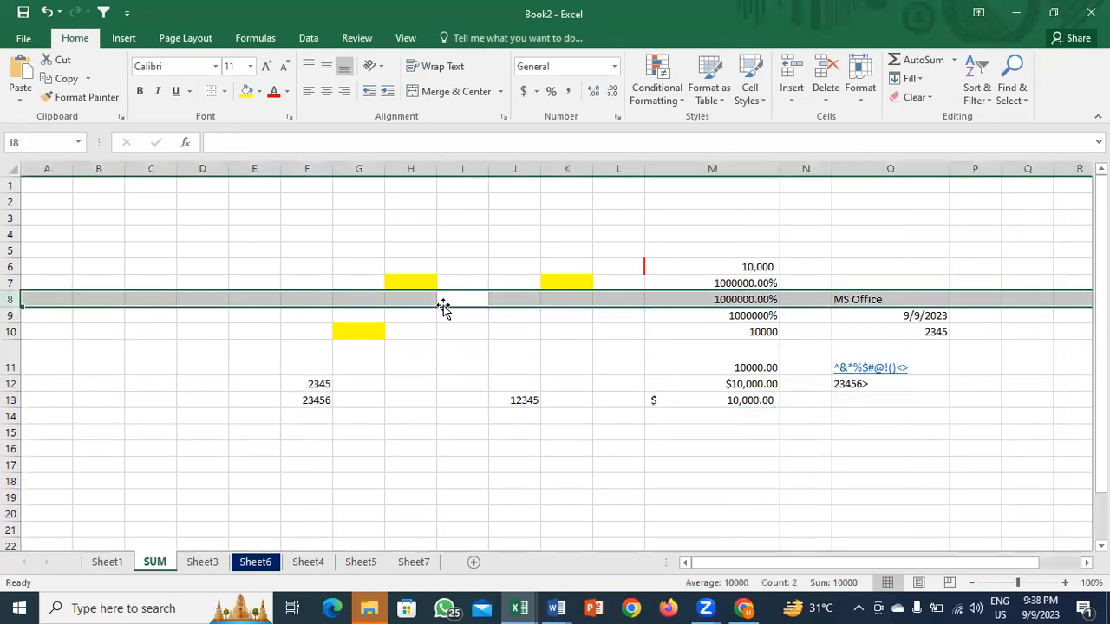
{"action": "left_click", "coordinate": [858, 96]}
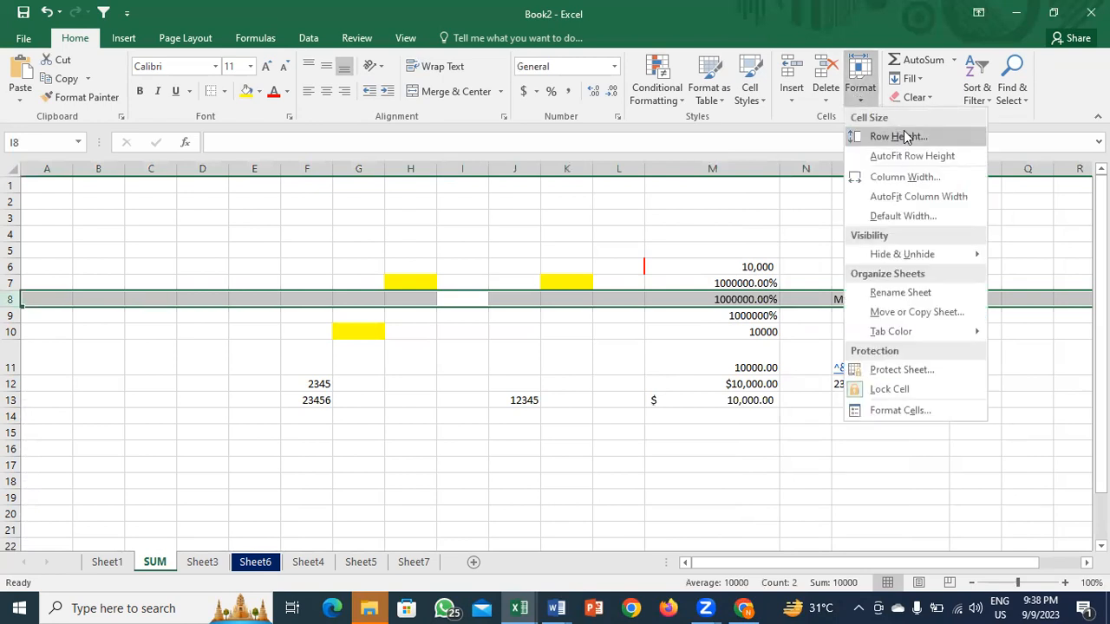
{"action": "left_click", "coordinate": [907, 136]}
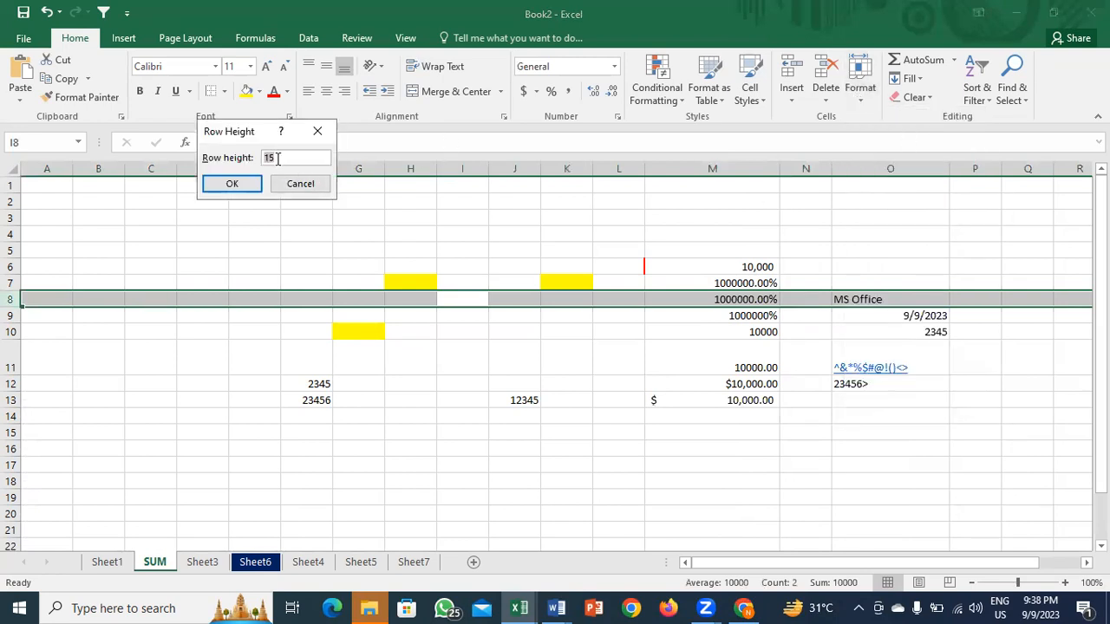
{"action": "type", "text": "25"}
{"action": "key", "text": "Return"}
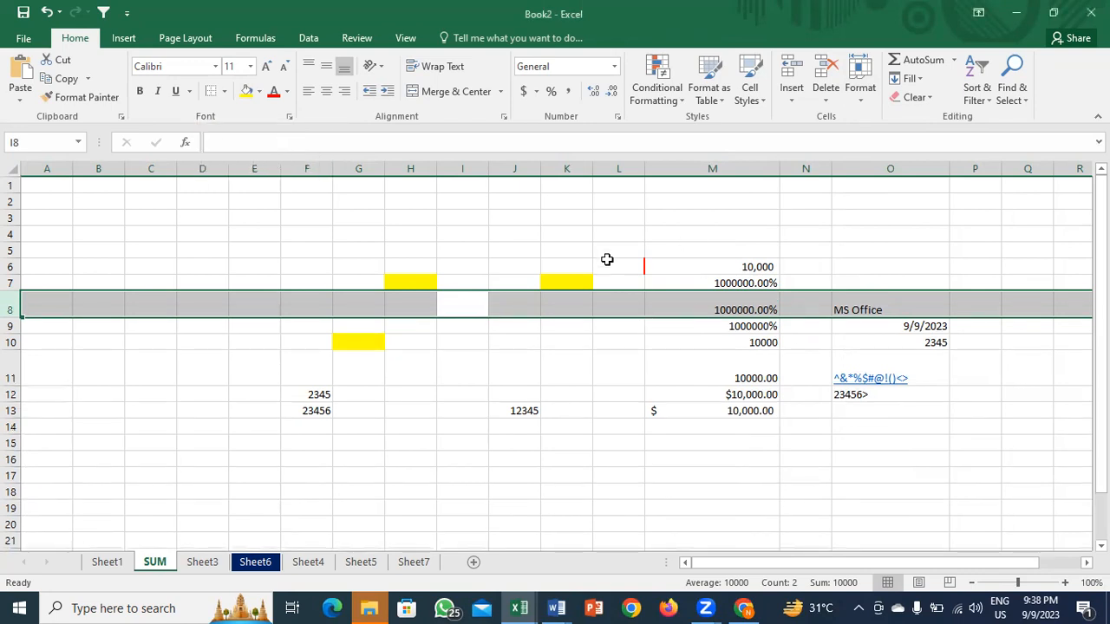
Step: Set the width of column K to 25
{"action": "left_click", "coordinate": [554, 253]}
{"action": "key", "text": "ctrl+space"}
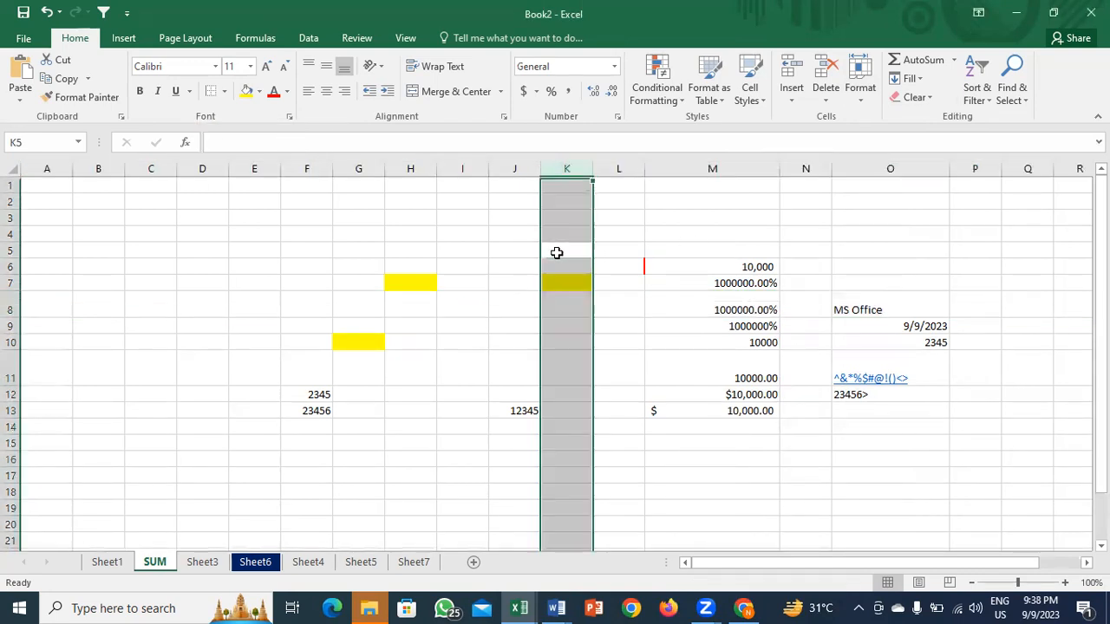
{"action": "left_click", "coordinate": [875, 82]}
{"action": "left_click", "coordinate": [858, 176]}
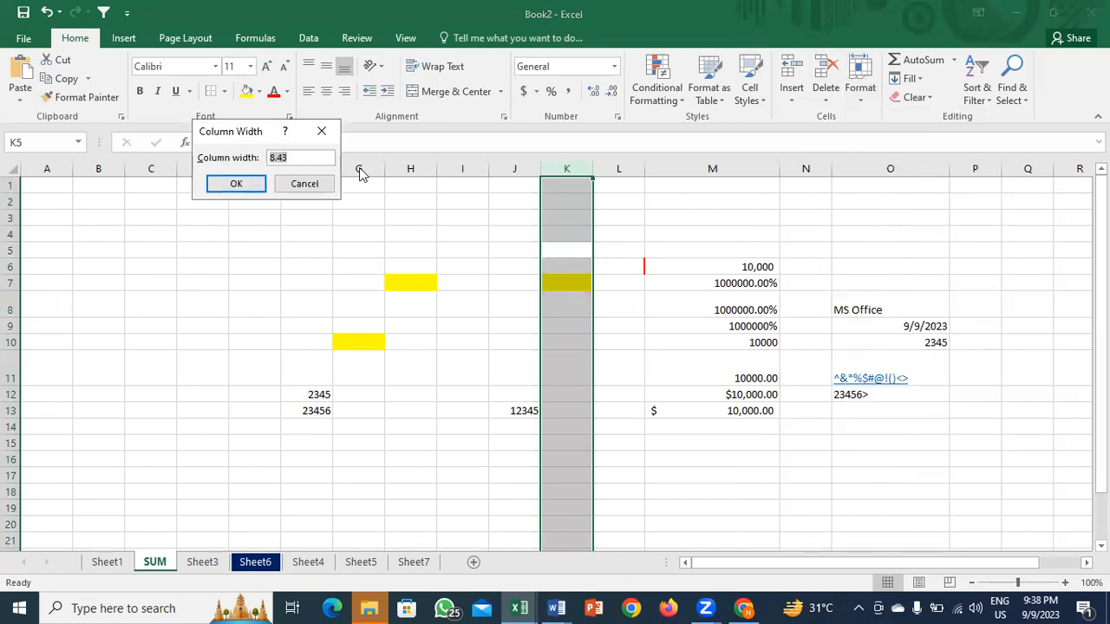
{"action": "type", "text": "25"}
{"action": "key", "text": "Return"}
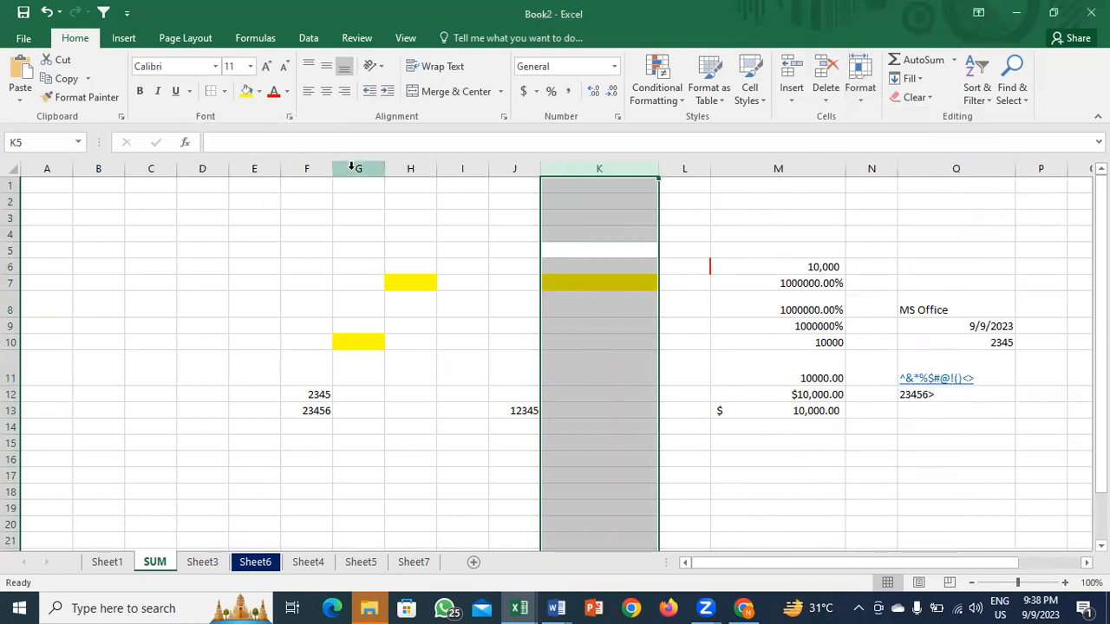
{"action": "left_click", "coordinate": [560, 272]}
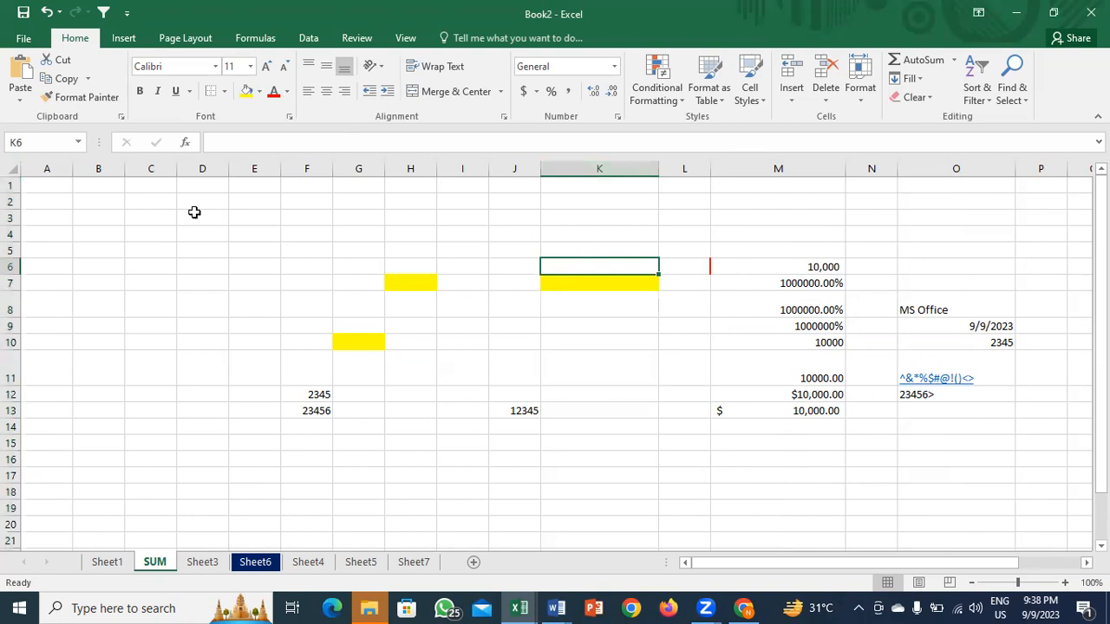
{"action": "left_click", "coordinate": [204, 166]}
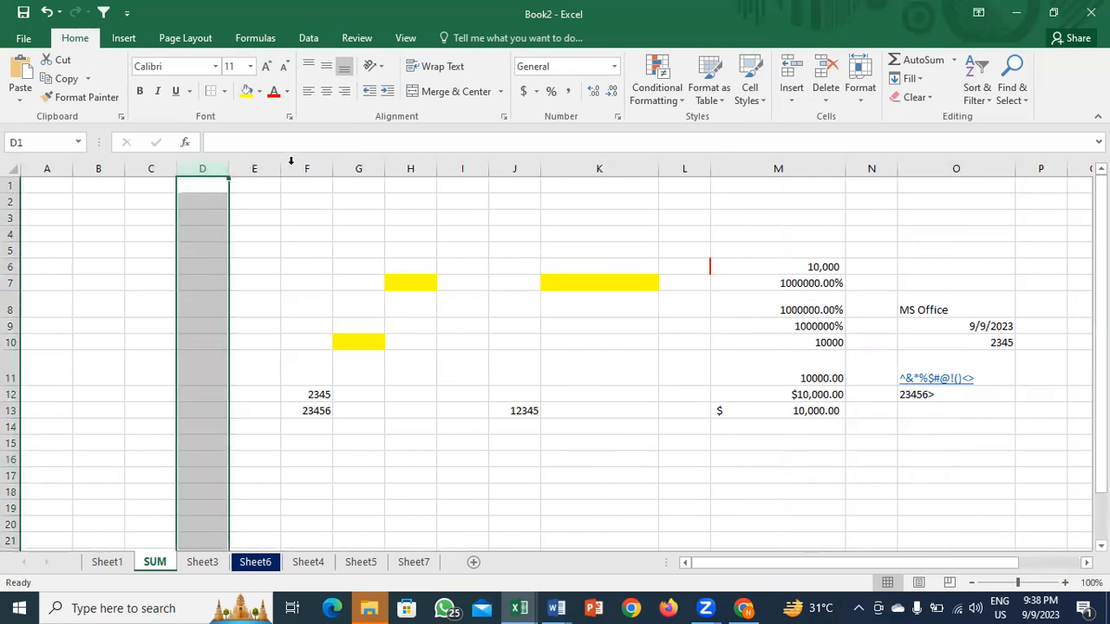
{"action": "left_click", "coordinate": [303, 167]}
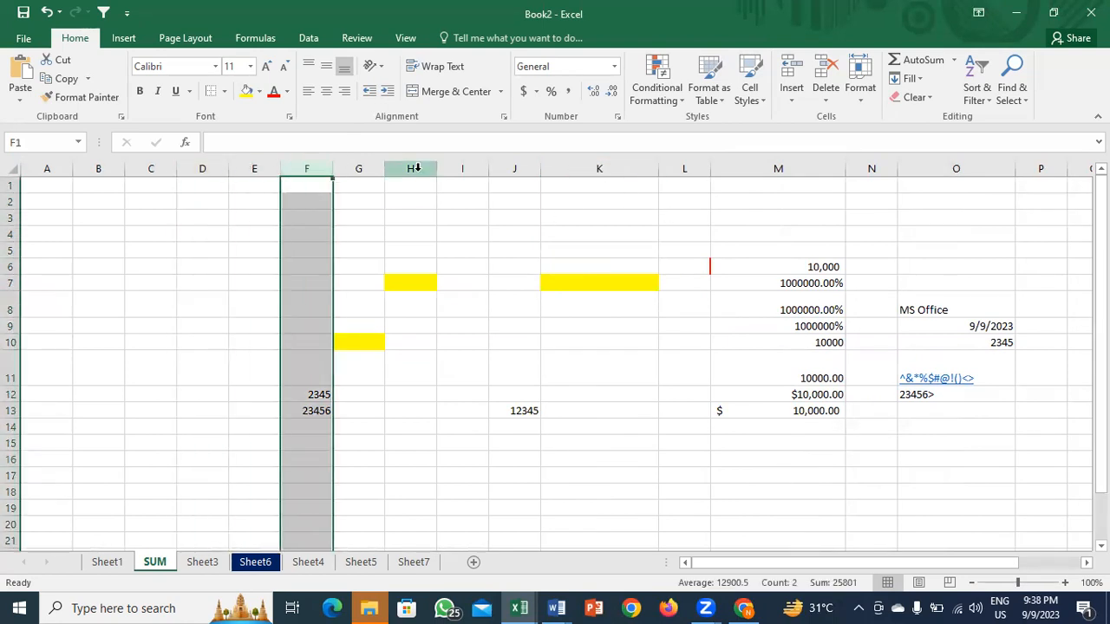
{"action": "left_click", "coordinate": [464, 168], "text": "ctrl"}
{"action": "left_click", "coordinate": [683, 168], "text": "ctrl"}
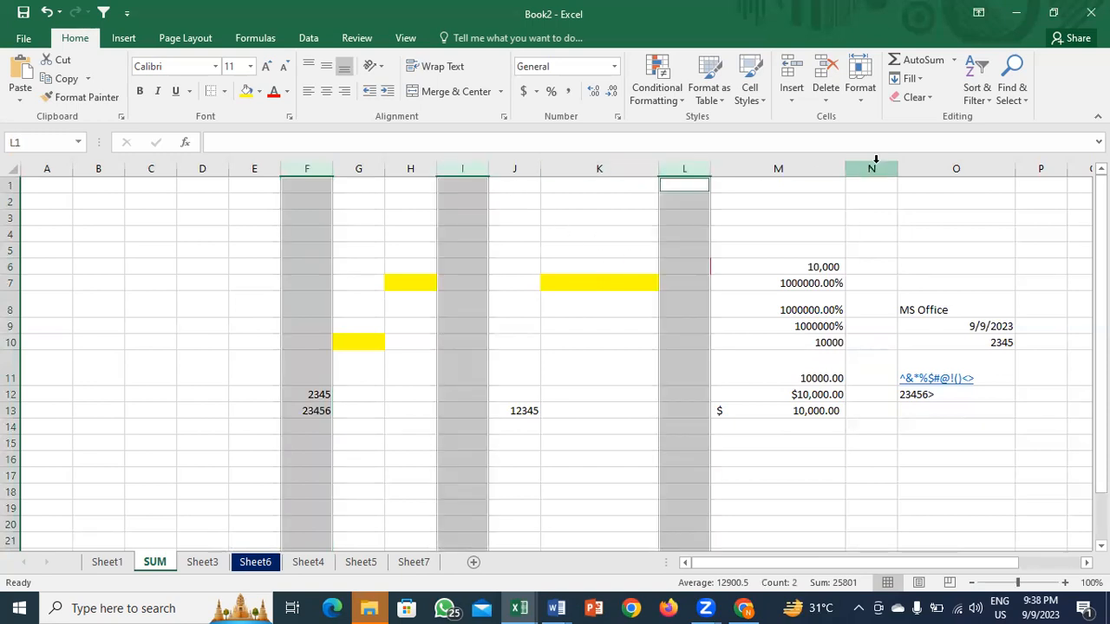
{"action": "left_click", "coordinate": [873, 166], "text": "ctrl"}
{"action": "left_click", "coordinate": [1049, 166], "text": "ctrl"}
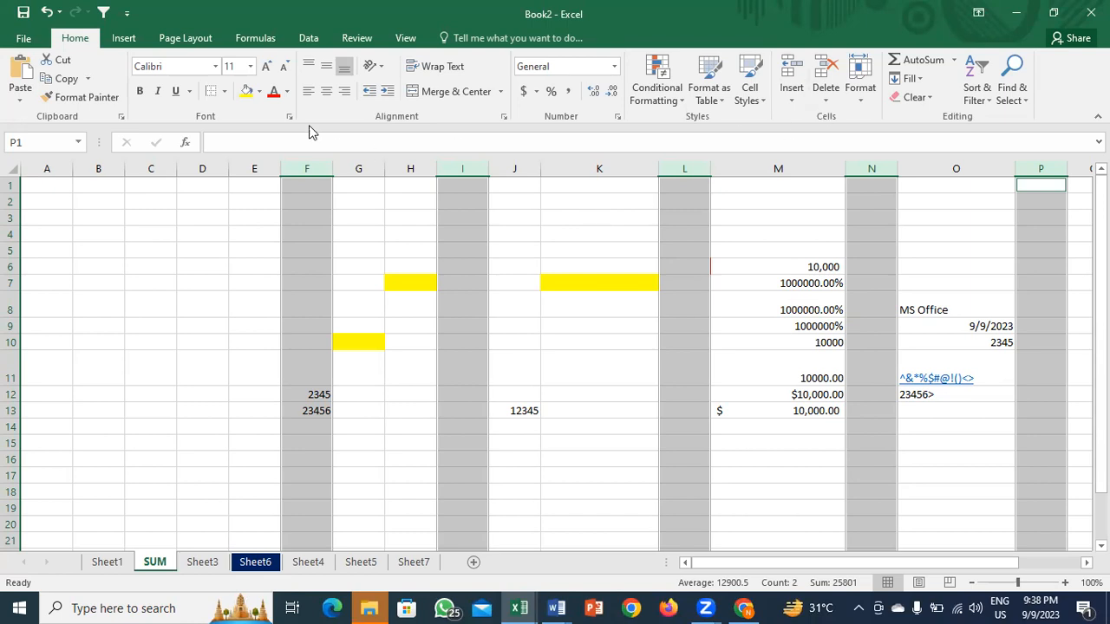
{"action": "left_click", "coordinate": [246, 92]}
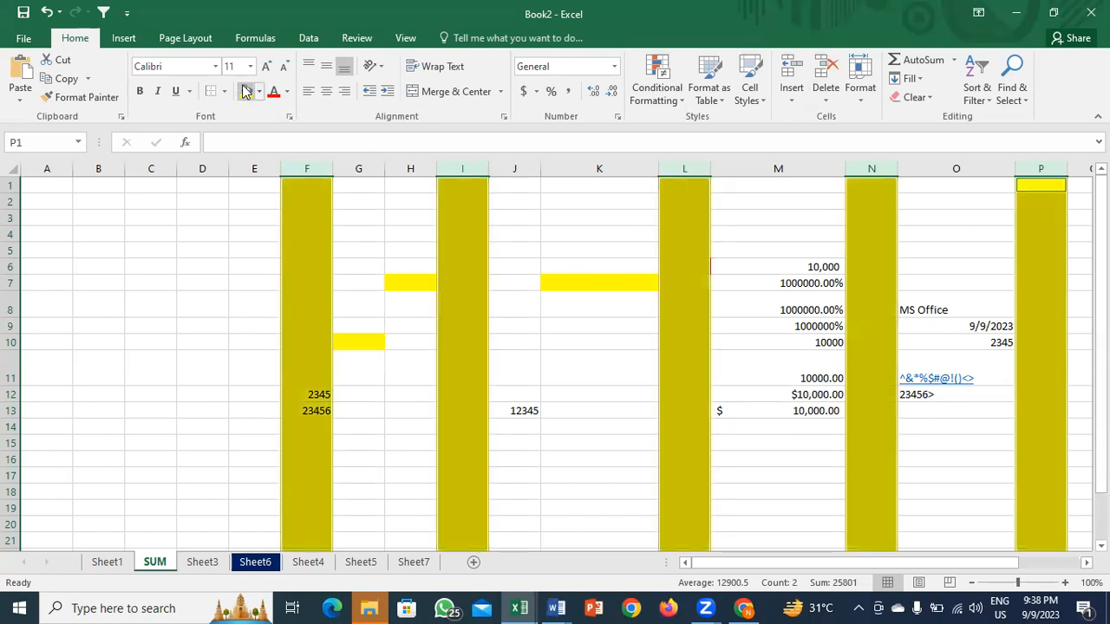
{"action": "key", "text": "ctrl+z"}
{"action": "left_click", "coordinate": [509, 262]}
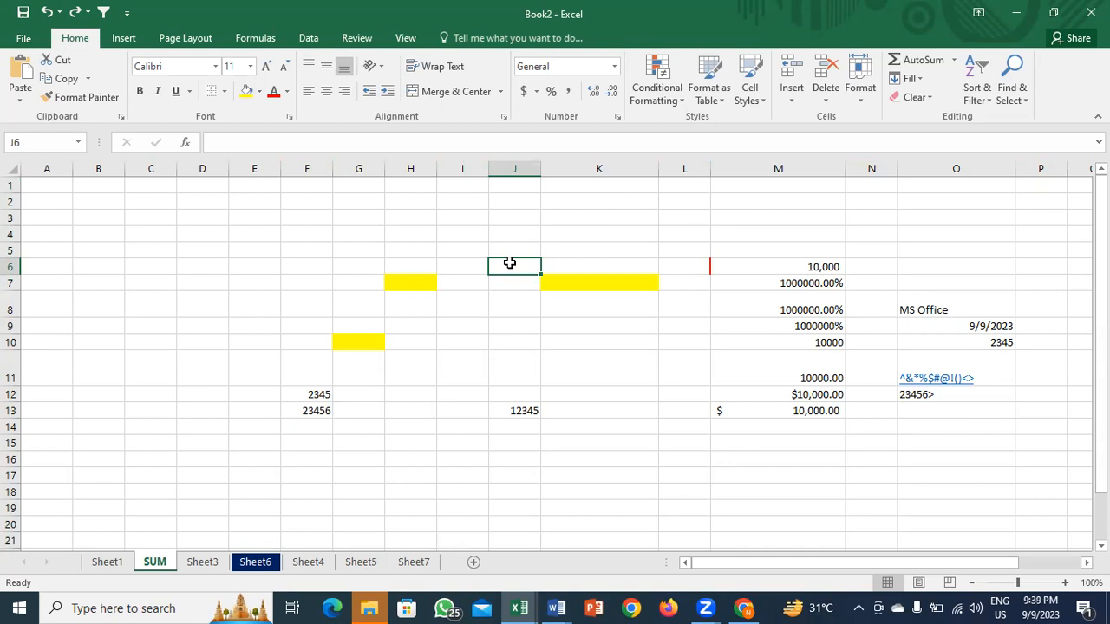
{"action": "left_click", "coordinate": [564, 346]}
{"action": "left_click", "coordinate": [791, 385]}
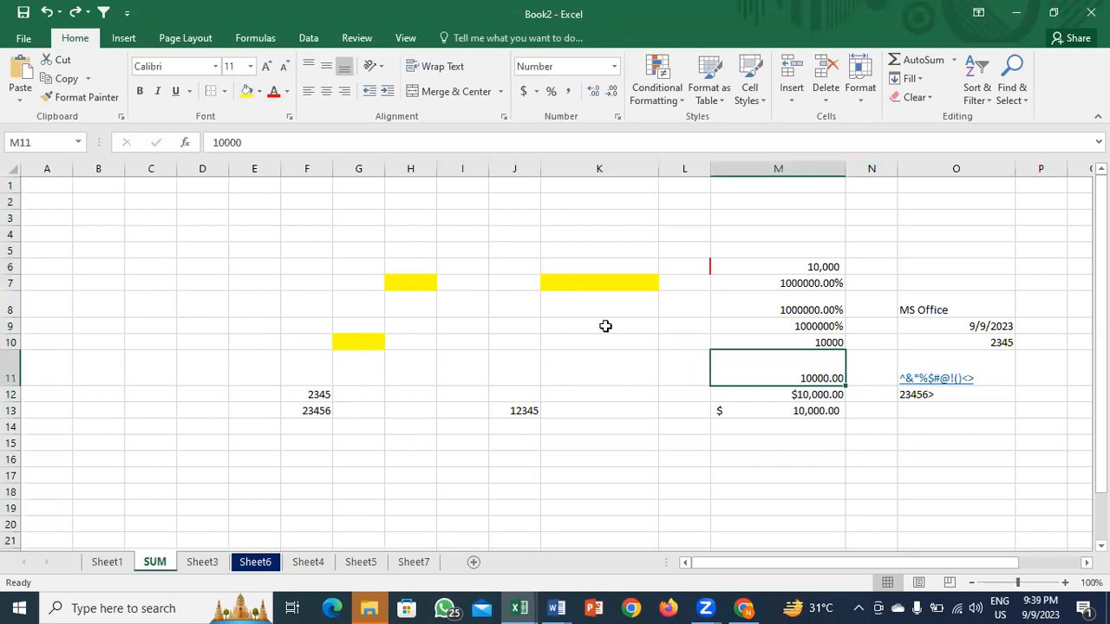
{"action": "left_click", "coordinate": [617, 117]}
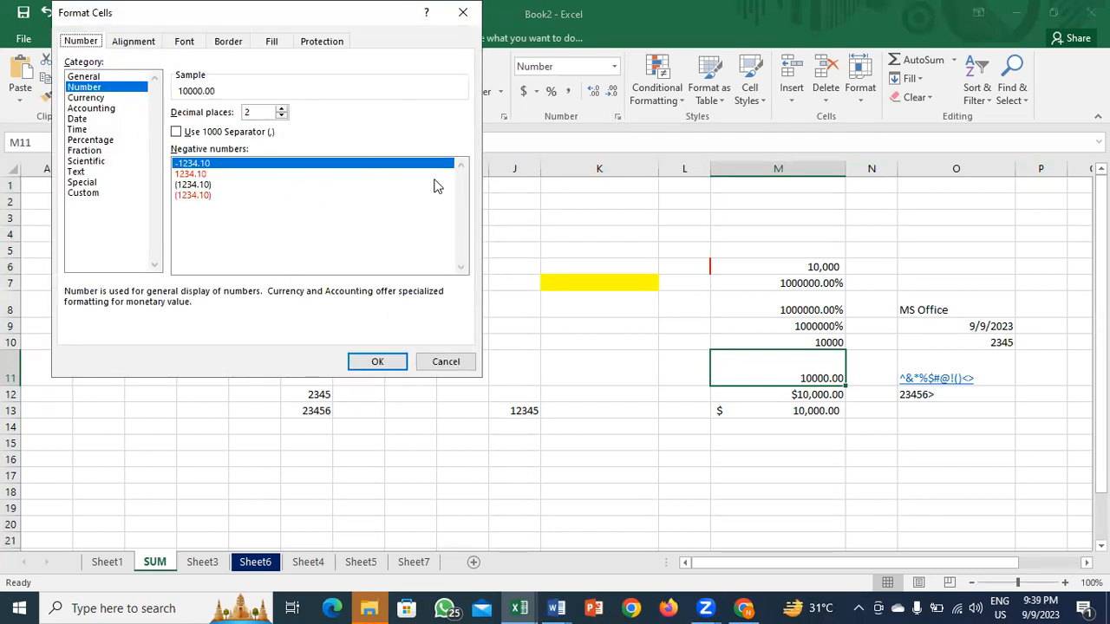
{"action": "left_click", "coordinate": [108, 98]}
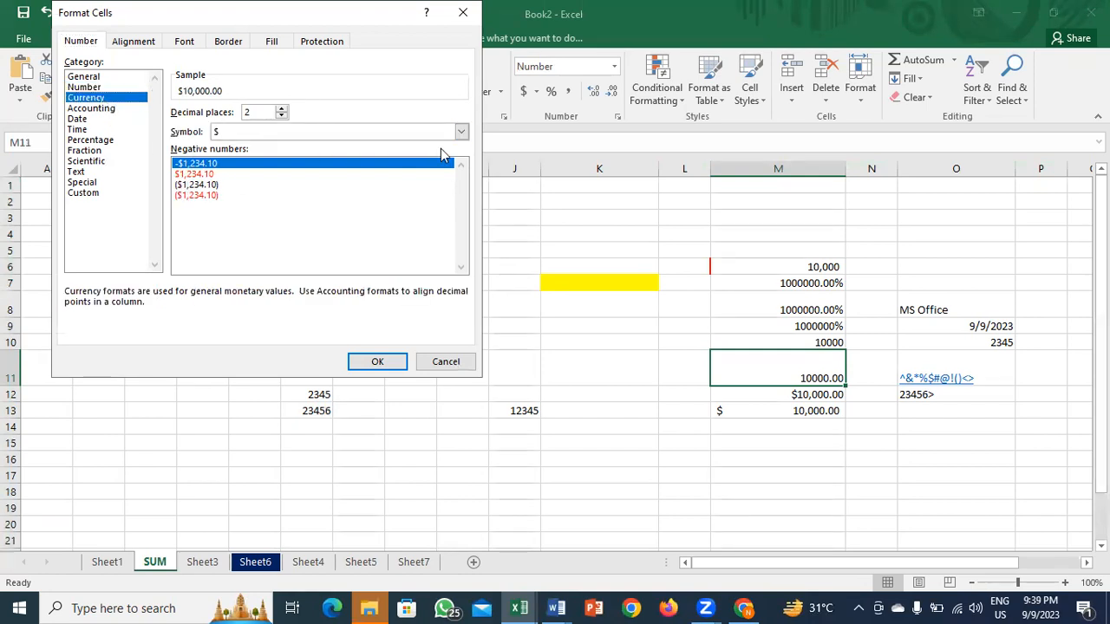
{"action": "left_click", "coordinate": [460, 131]}
{"action": "mouse_move", "coordinate": [463, 161]}
{"action": "left_mouse_down"}
{"action": "mouse_move", "coordinate": [464, 183]}
{"action": "mouse_move", "coordinate": [467, 141]}
{"action": "left_mouse_up"}
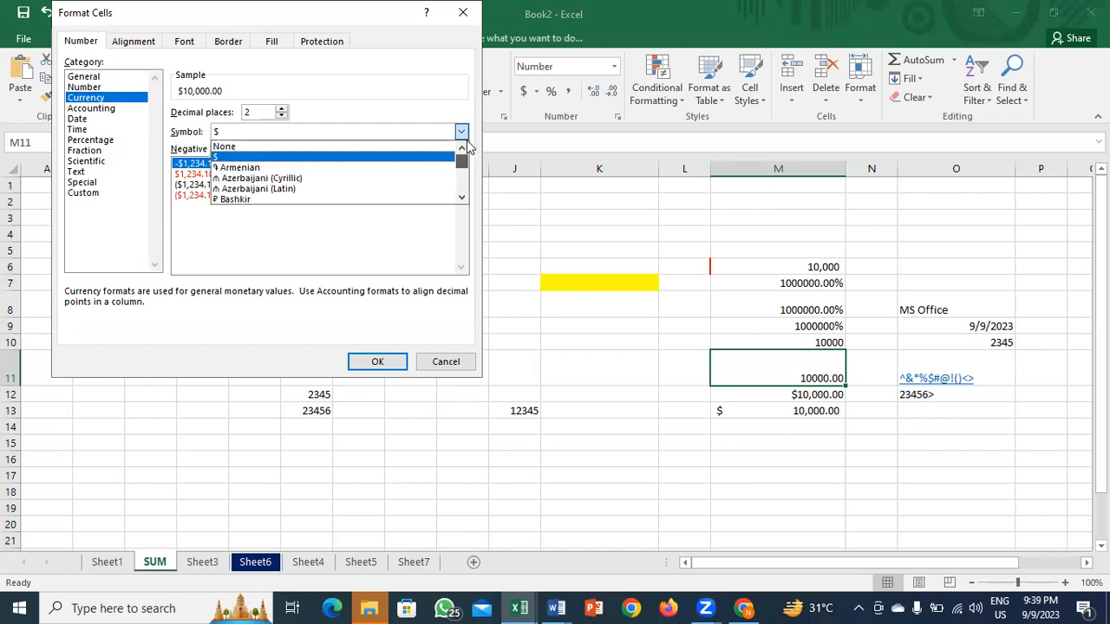
{"action": "left_click", "coordinate": [431, 236]}
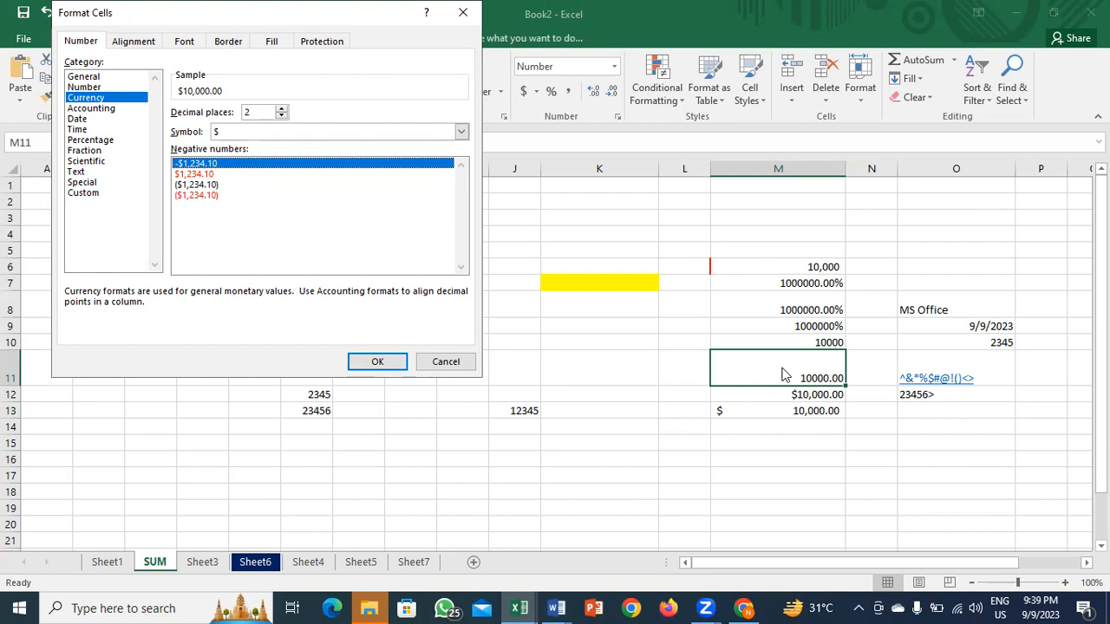
{"action": "left_click", "coordinate": [205, 173]}
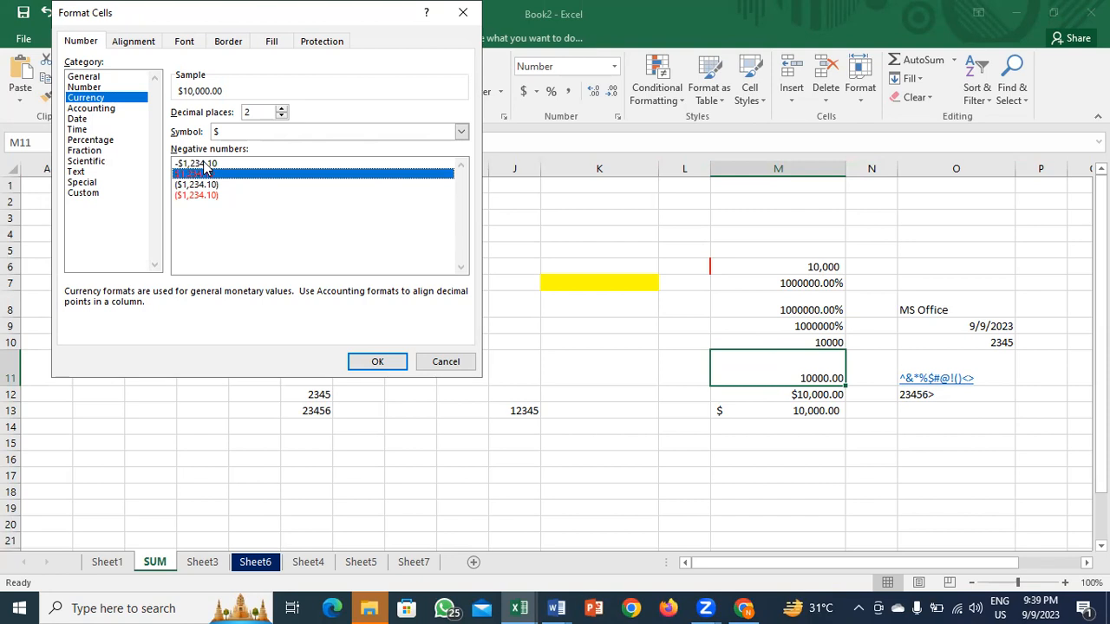
{"action": "left_click", "coordinate": [196, 164]}
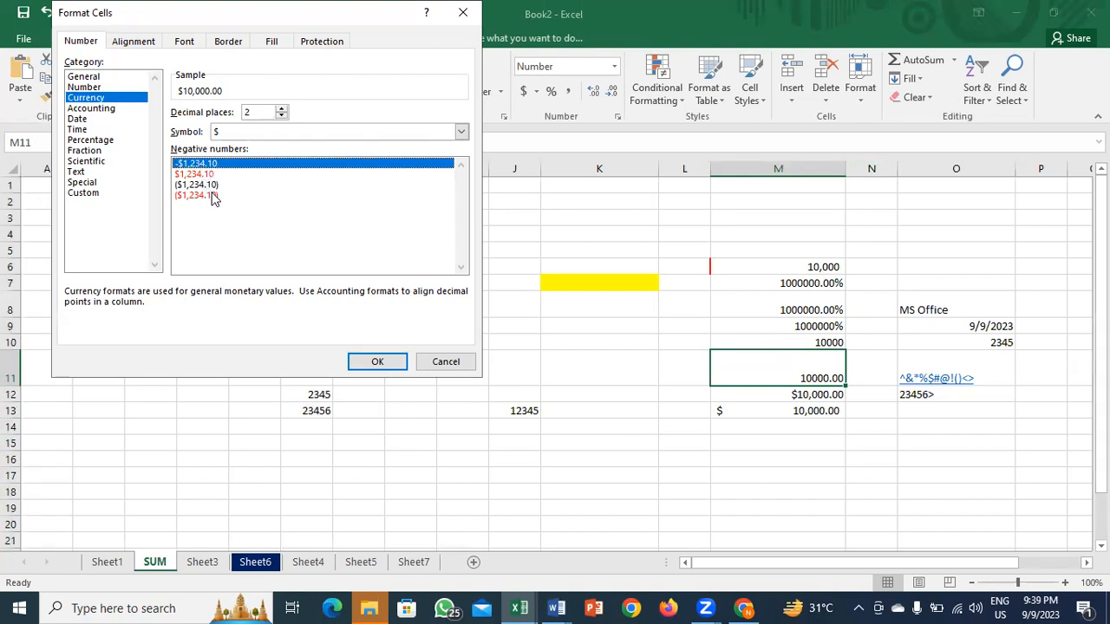
{"action": "left_click", "coordinate": [213, 196]}
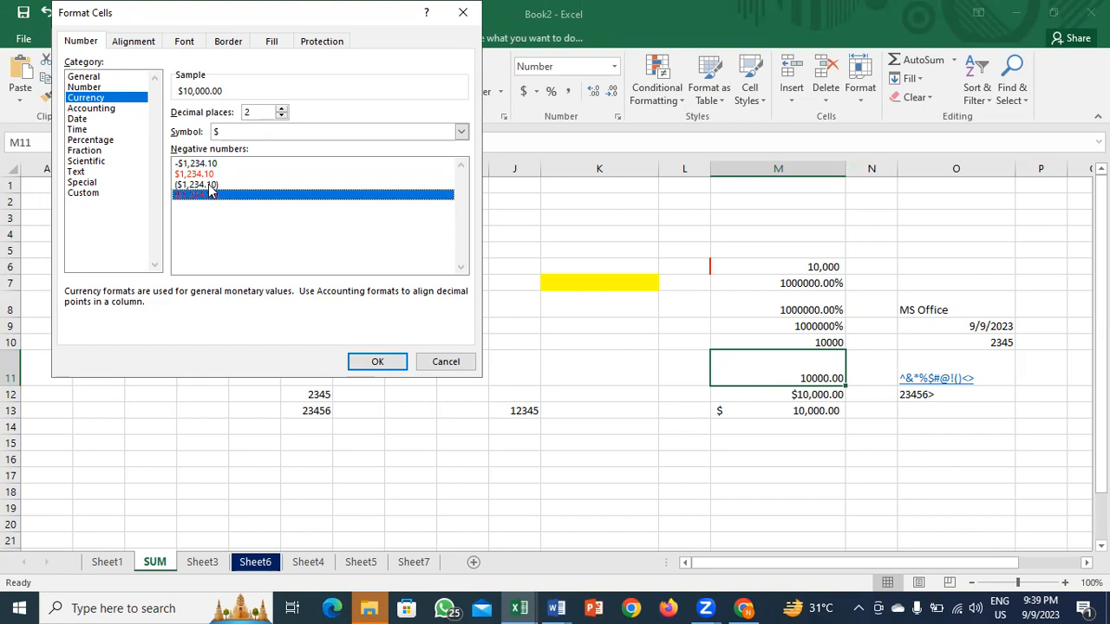
{"action": "left_click", "coordinate": [213, 186]}
{"action": "left_click", "coordinate": [447, 362]}
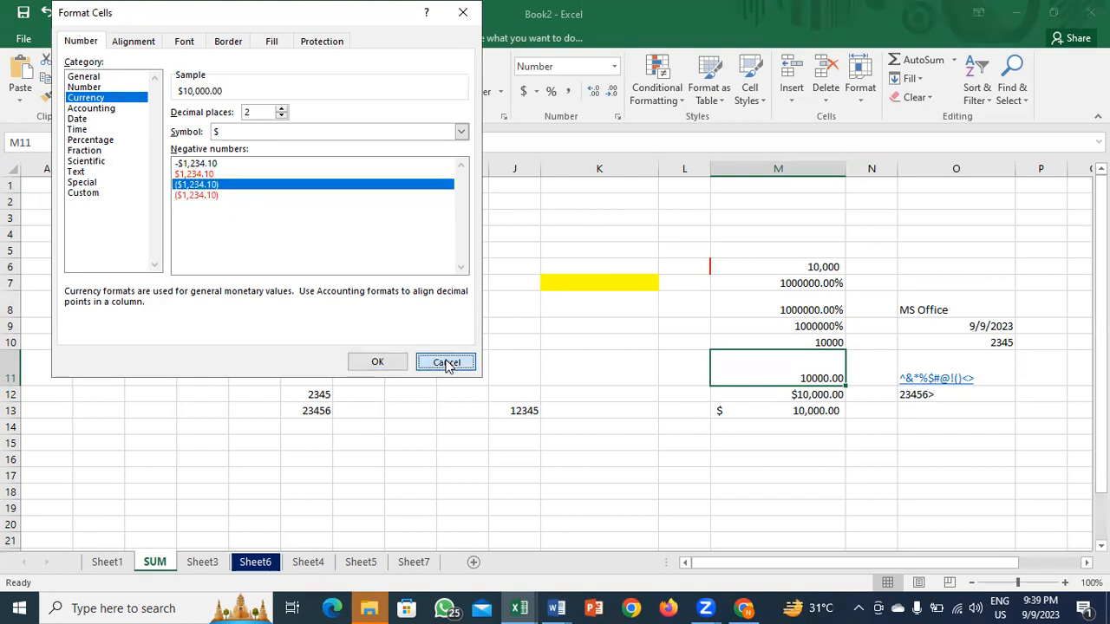
{"action": "key", "text": "ctrl+1"}
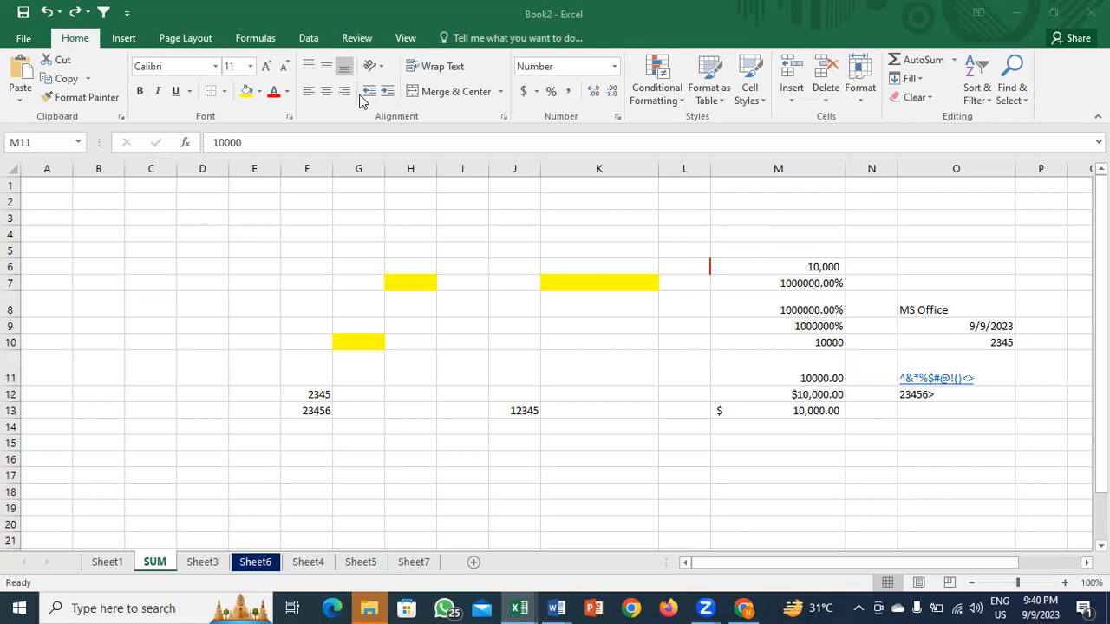
{"action": "left_click", "coordinate": [356, 293]}
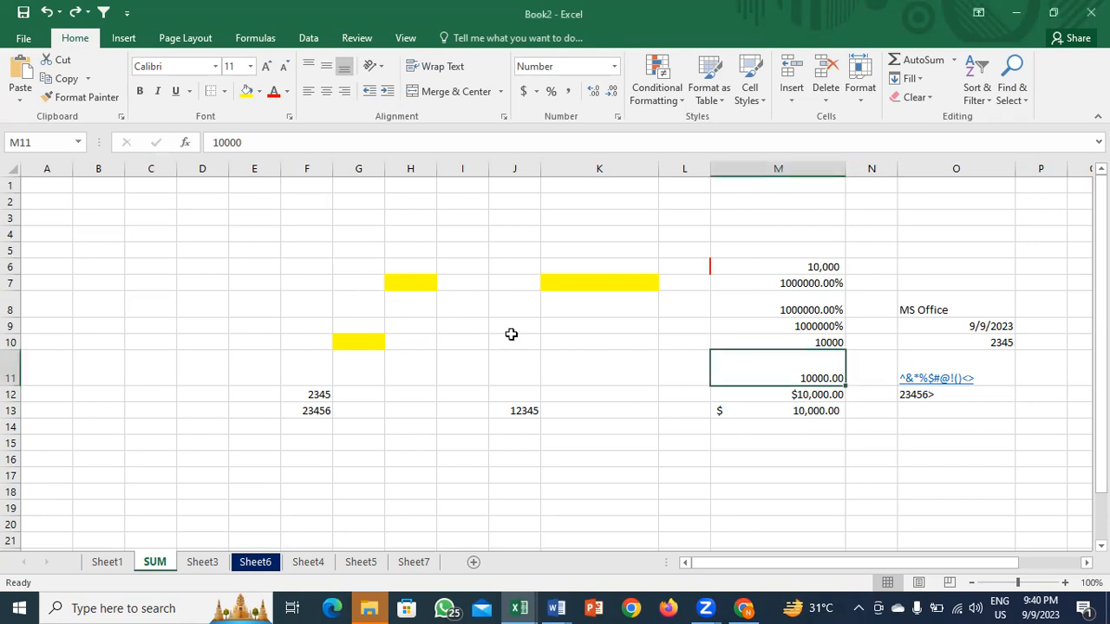
{"action": "left_click", "coordinate": [838, 319]}
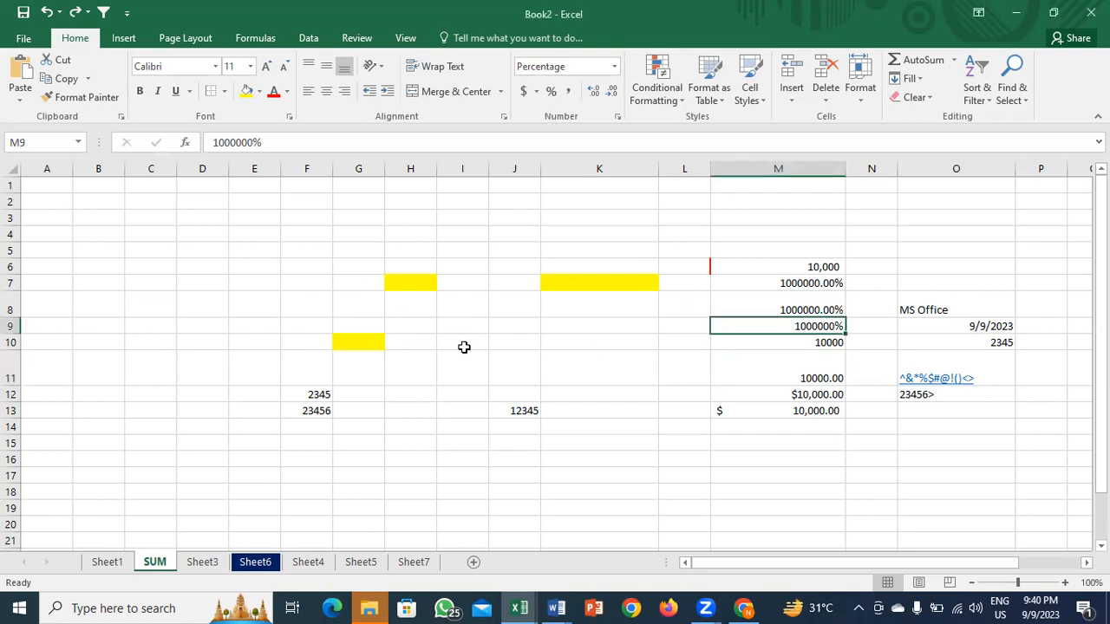
{"action": "key", "text": "ctrl+1"}
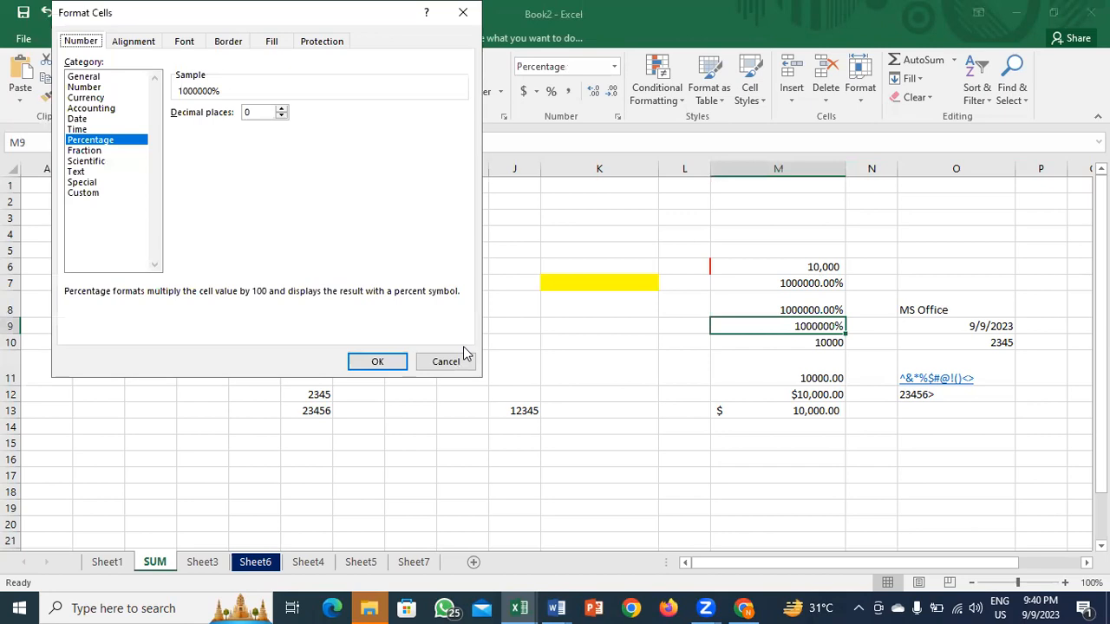
{"action": "left_click", "coordinate": [110, 98]}
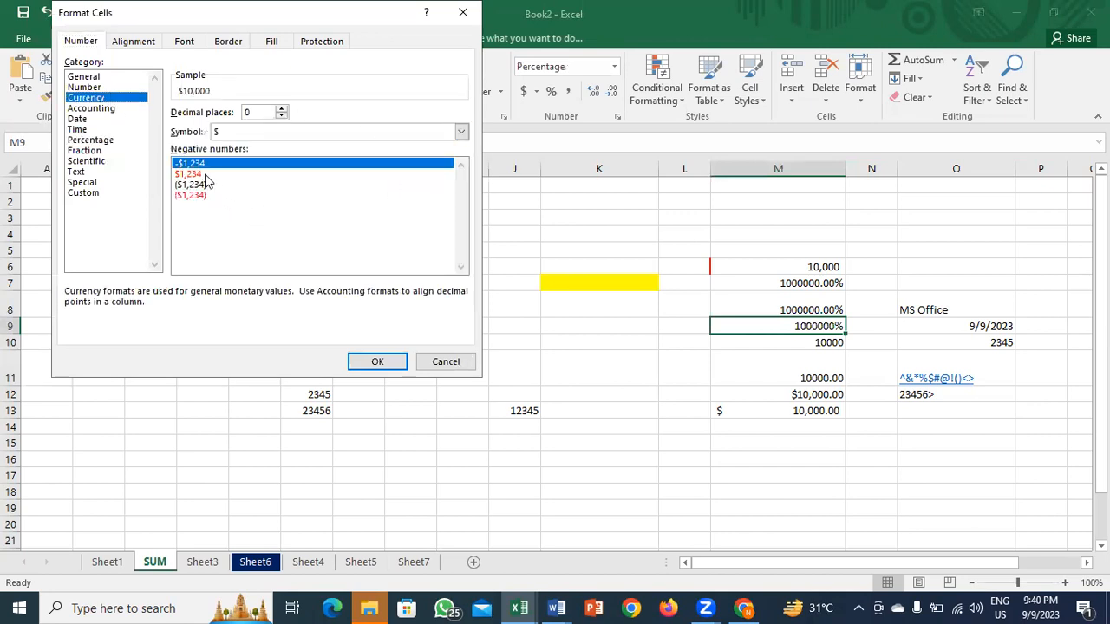
{"action": "left_click", "coordinate": [206, 176]}
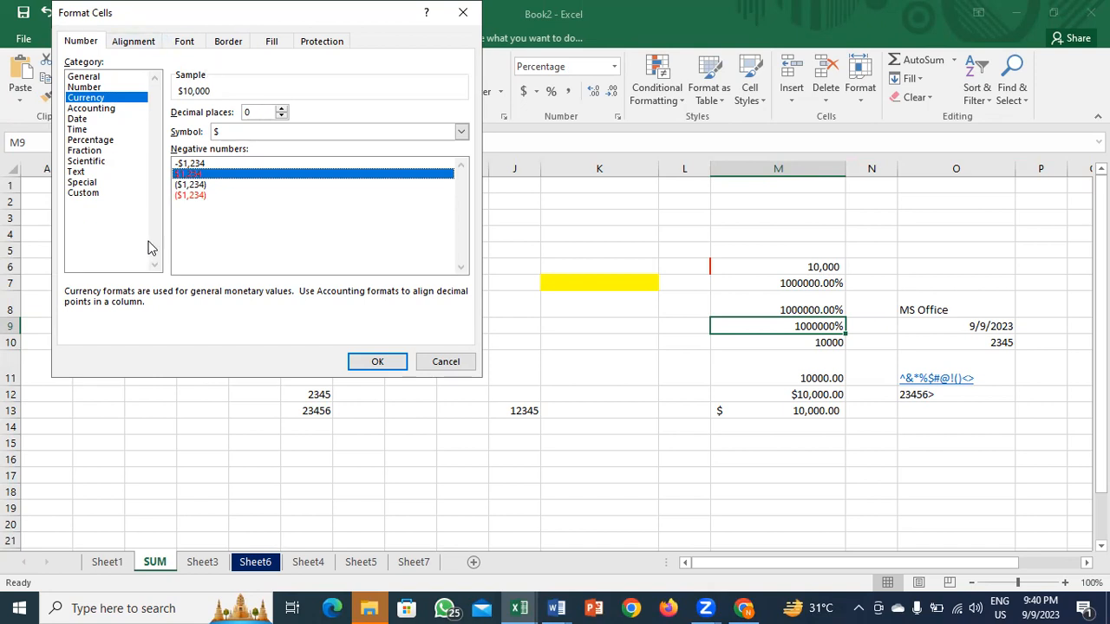
{"action": "left_click", "coordinate": [103, 119]}
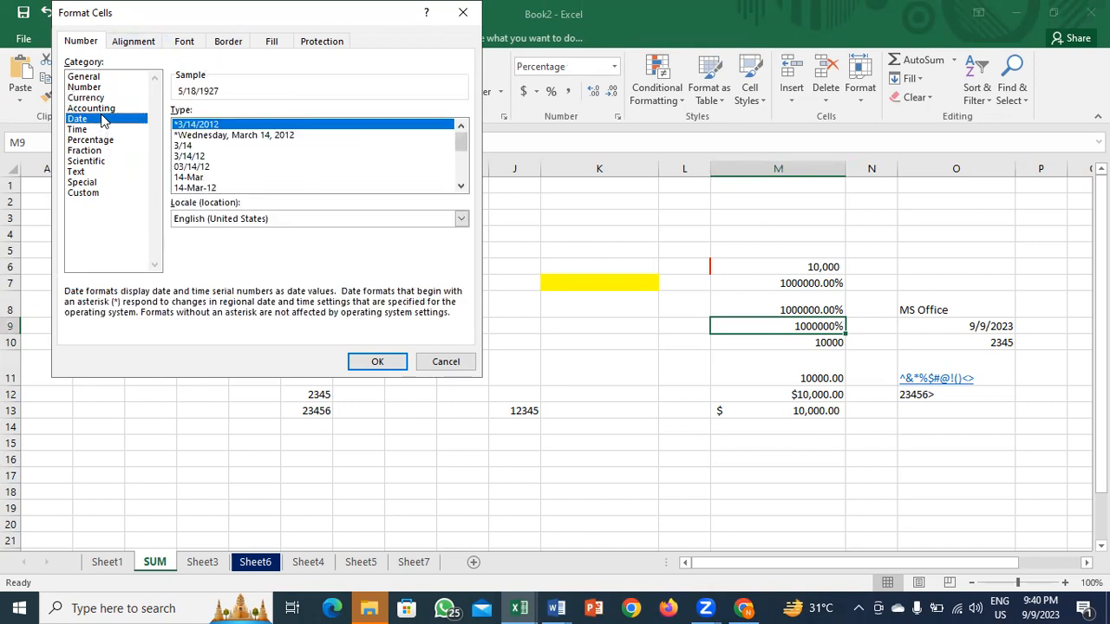
{"action": "left_click", "coordinate": [101, 109]}
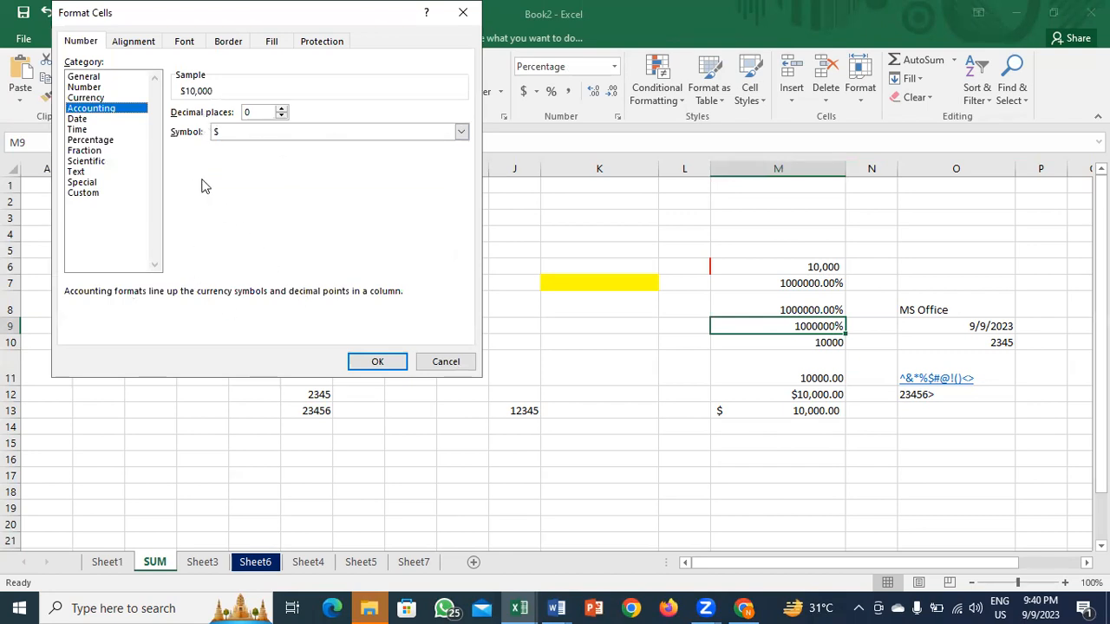
{"action": "left_click", "coordinate": [442, 364]}
{"action": "left_click", "coordinate": [453, 321]}
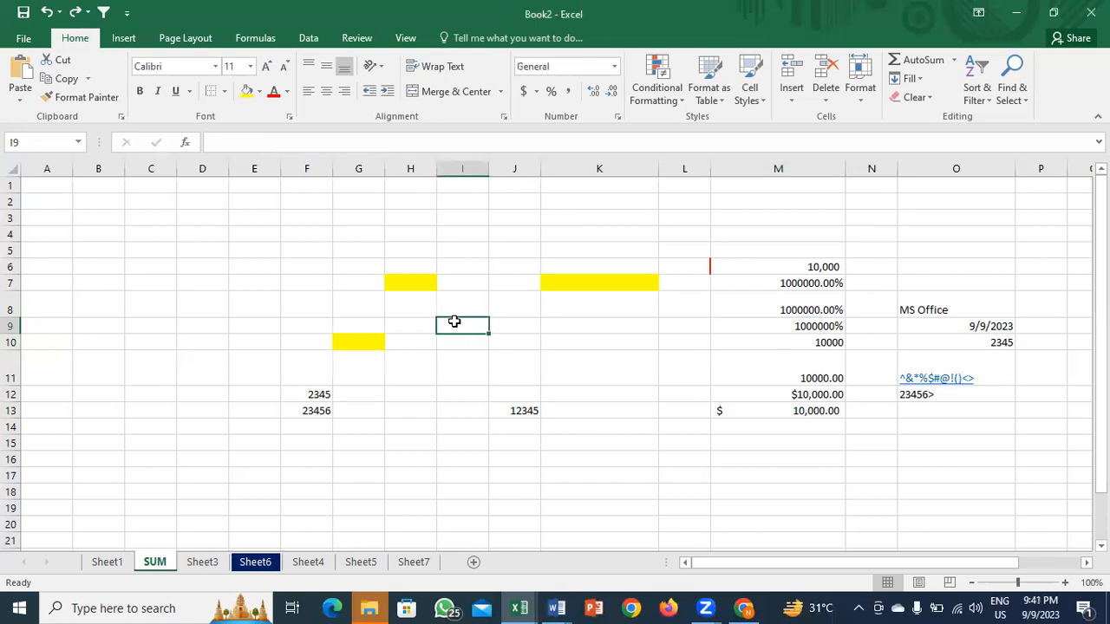
Step: Enter today's date in I9 and 9/3/2023 in I10, formatted as Long Date
{"action": "key", "text": "ctrl+semicolon"}
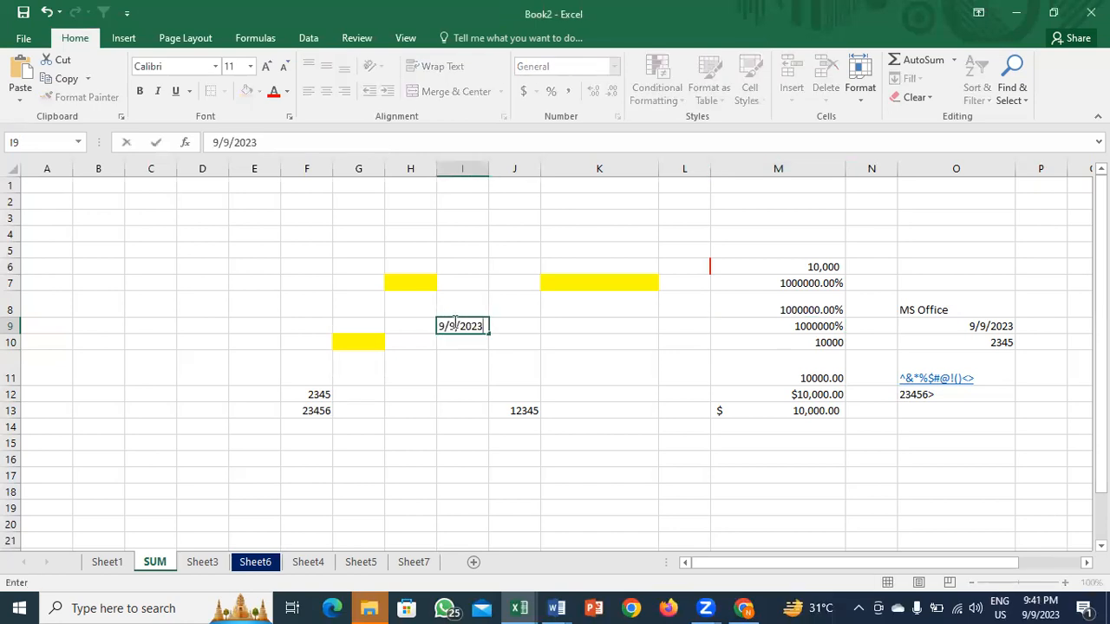
{"action": "key", "text": "Return"}
{"action": "type", "text": "9/"}
{"action": "type", "text": "3/"}
{"action": "type", "text": "2023"}
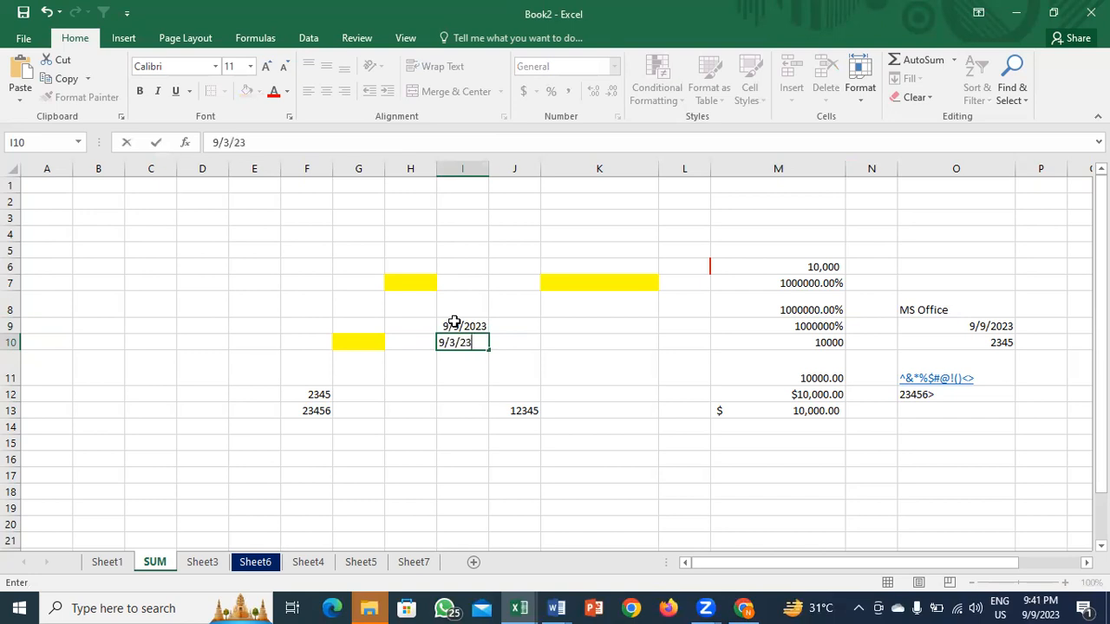
{"action": "key", "text": "Return"}
{"action": "key", "text": "Up"}
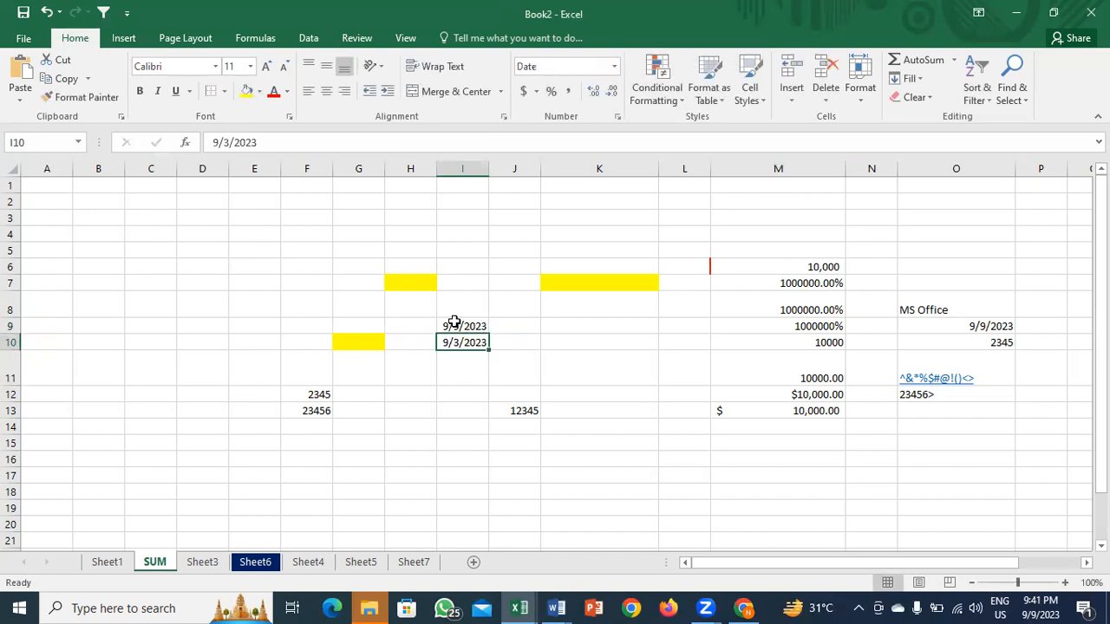
{"action": "mouse_move", "coordinate": [1031, 604]}
{"action": "left_click", "coordinate": [613, 68]}
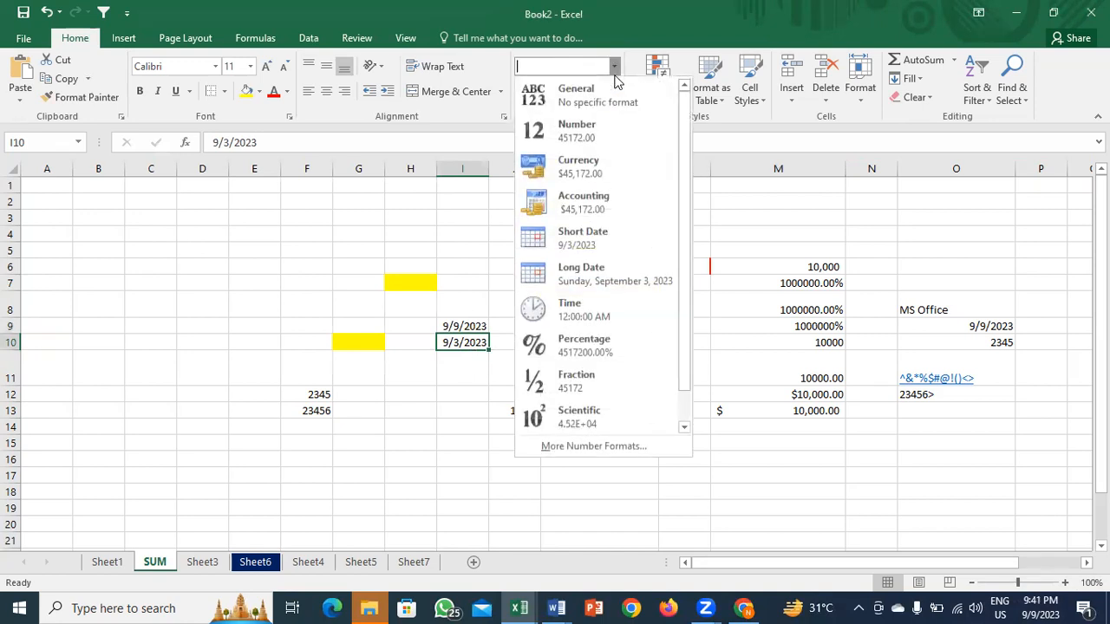
{"action": "left_click", "coordinate": [593, 269]}
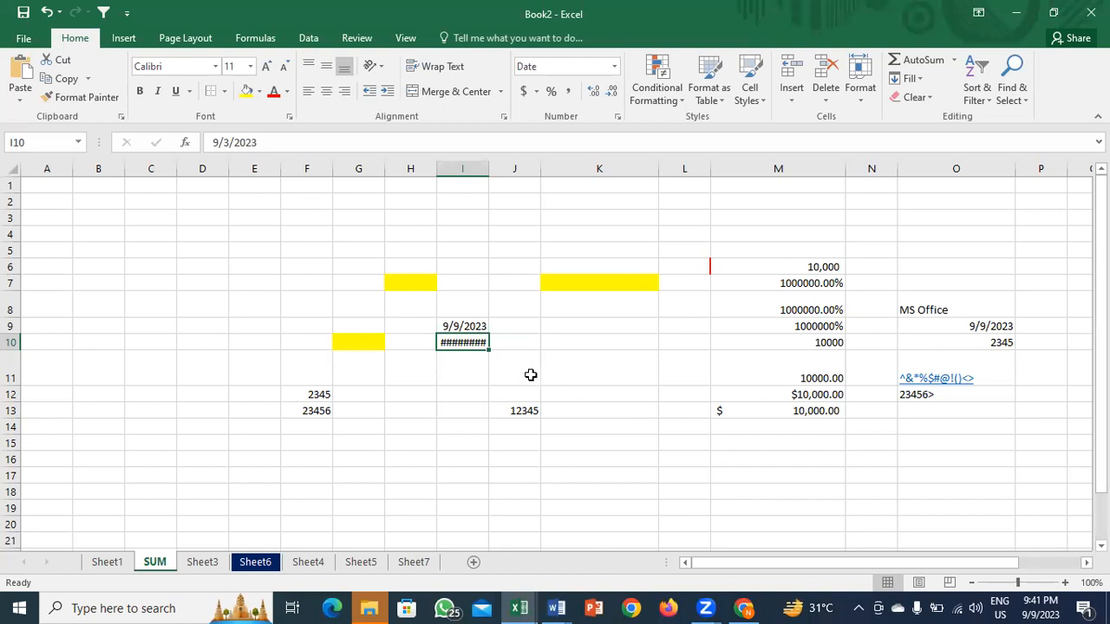
Step: AutoFit column I to show the long date, undoing a stray row 10 height change
{"action": "mouse_move", "coordinate": [464, 345]}
{"action": "double_click", "coordinate": [488, 172]}
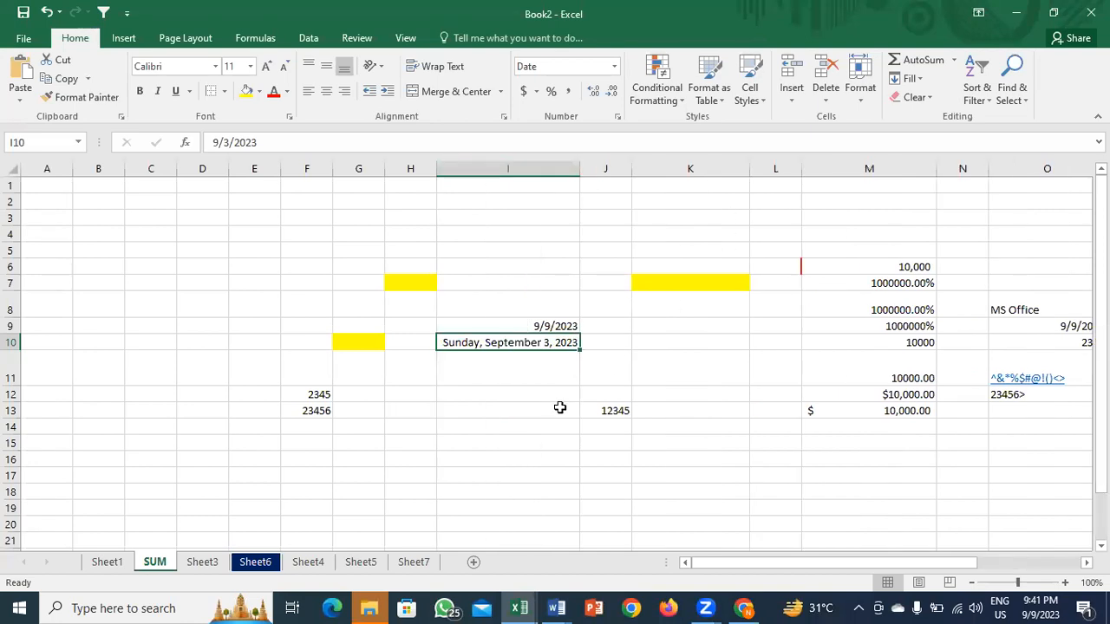
{"action": "key", "text": "ctrl+z"}
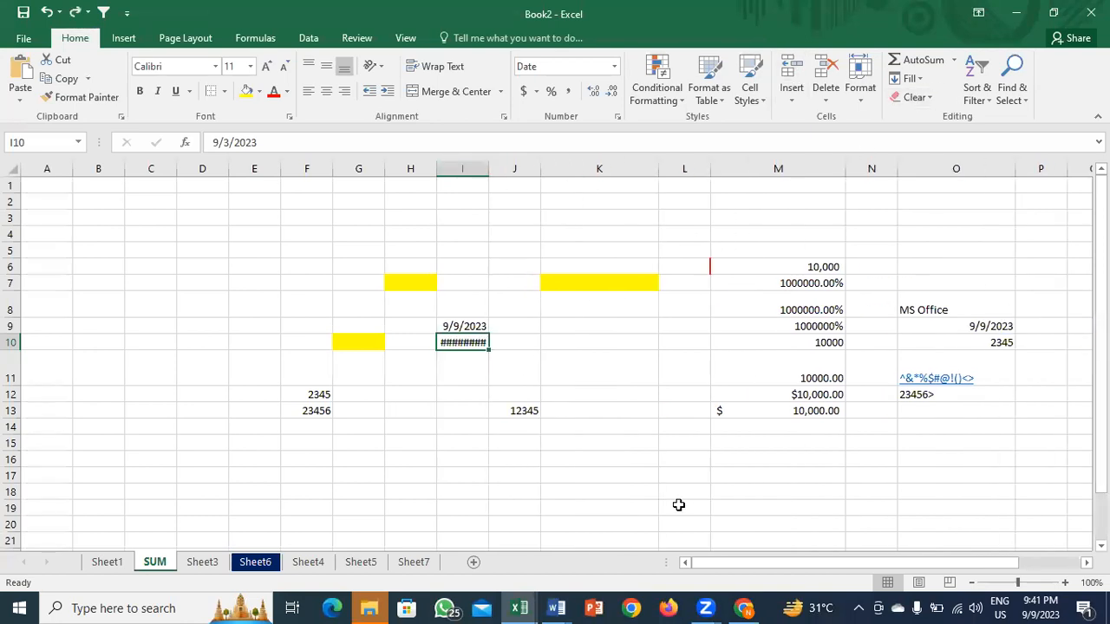
{"action": "key", "text": "alt+h"}
{"action": "key", "text": "o"}
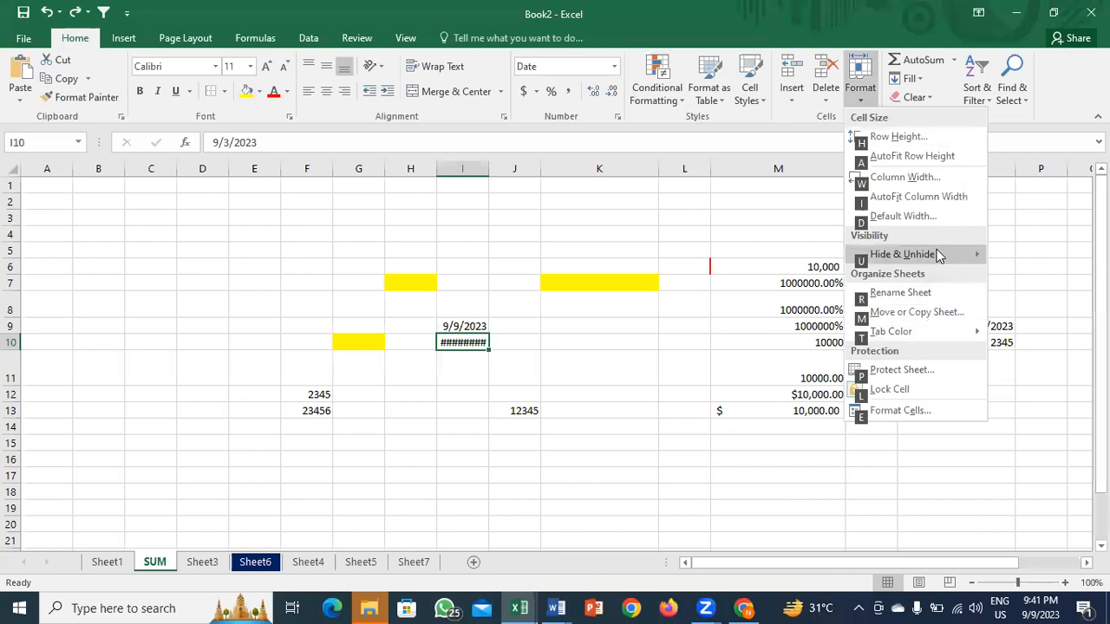
{"action": "left_click", "coordinate": [891, 200]}
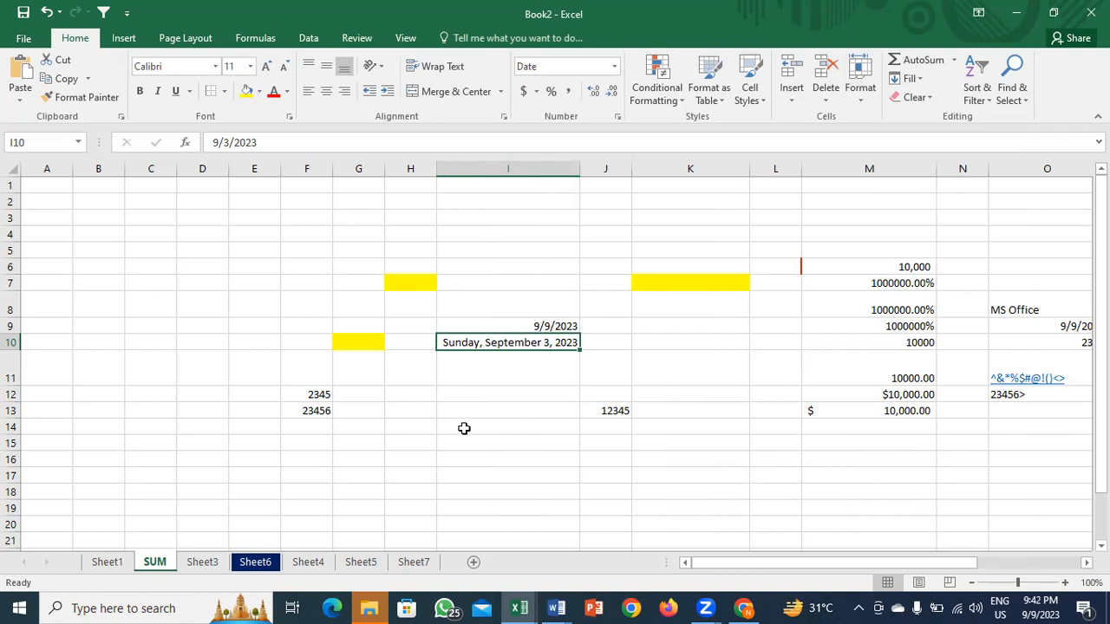
{"action": "left_click_drag", "start_coordinate": [13, 349], "coordinate": [13, 355]}
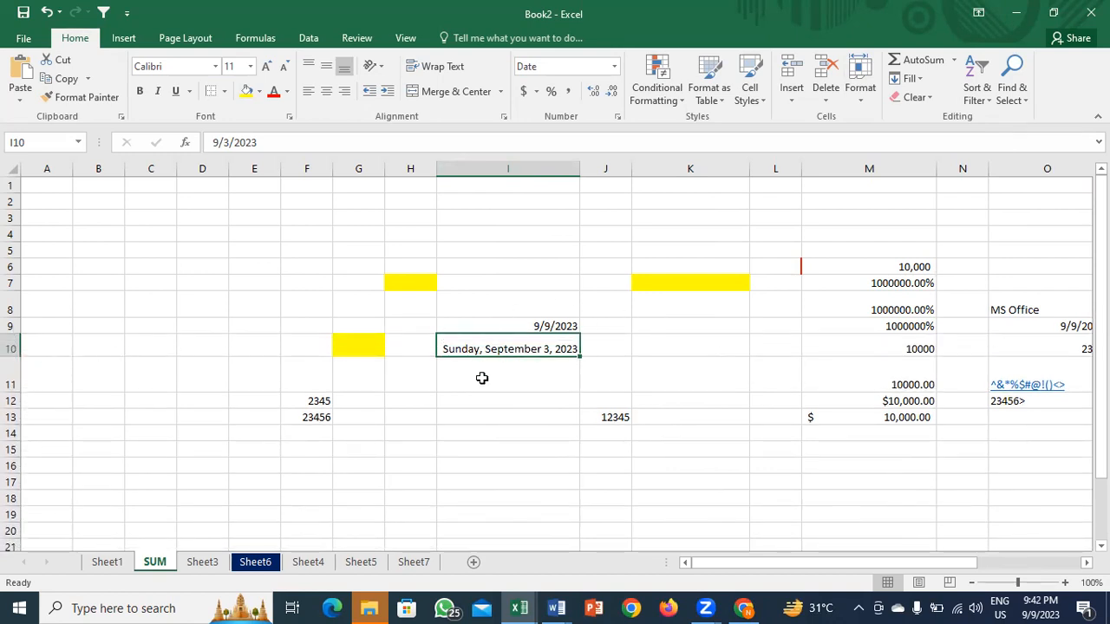
{"action": "key", "text": "ctrl+z"}
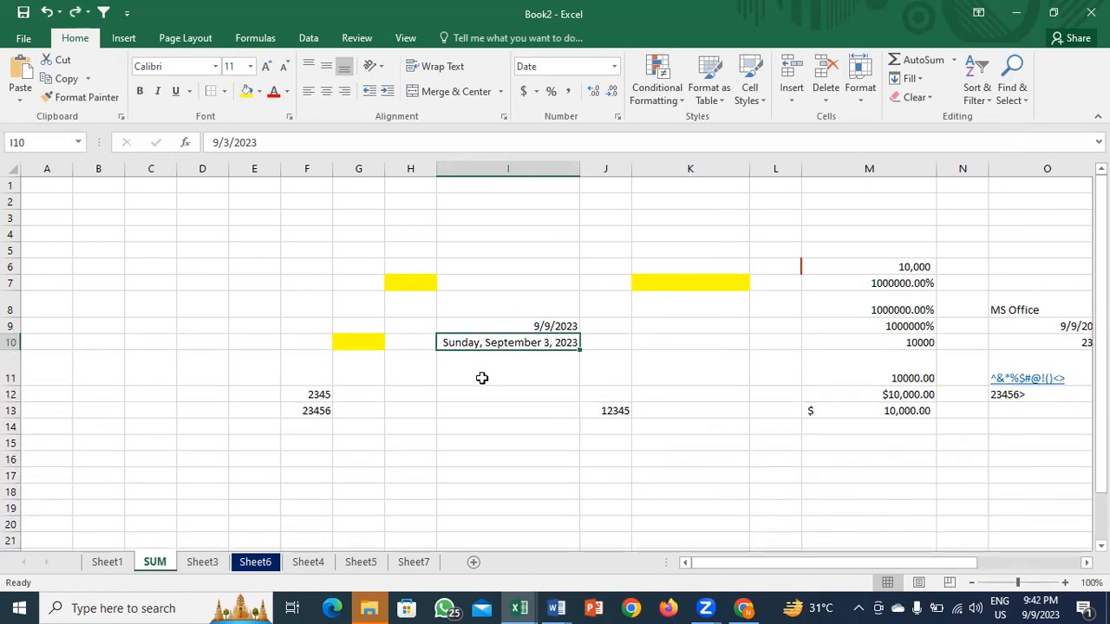
Step: Enter 'Microsoft Excel' in F5, leaving it unwrapped, then switch to the Book1 workbook
{"action": "left_click", "coordinate": [291, 250]}
{"action": "type", "text": "Micro"}
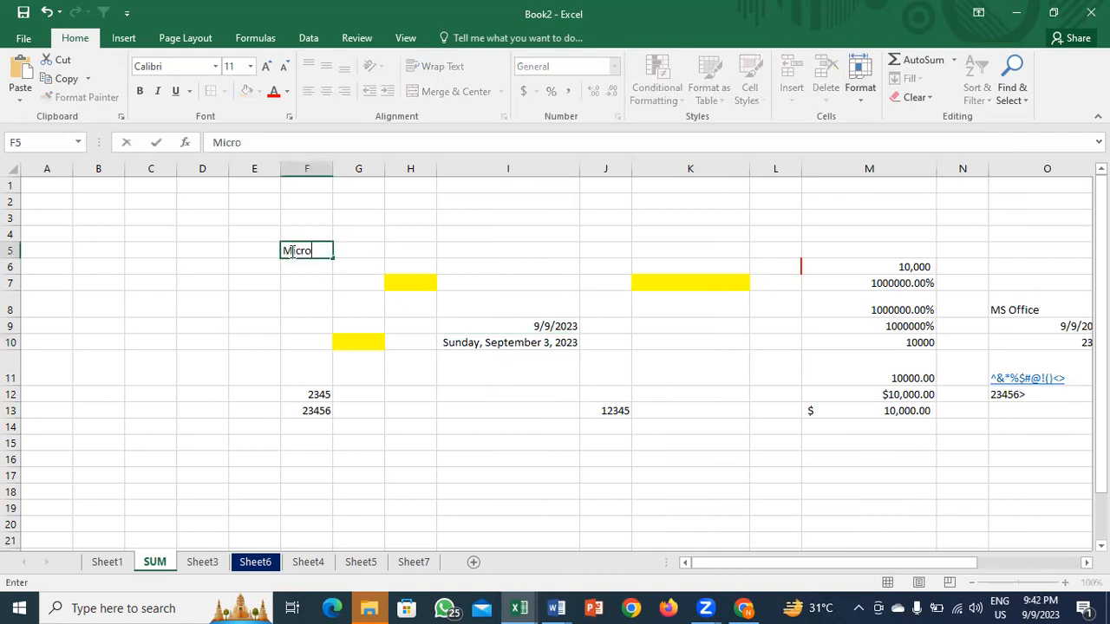
{"action": "type", "text": "soft Excel"}
{"action": "key", "text": "Return"}
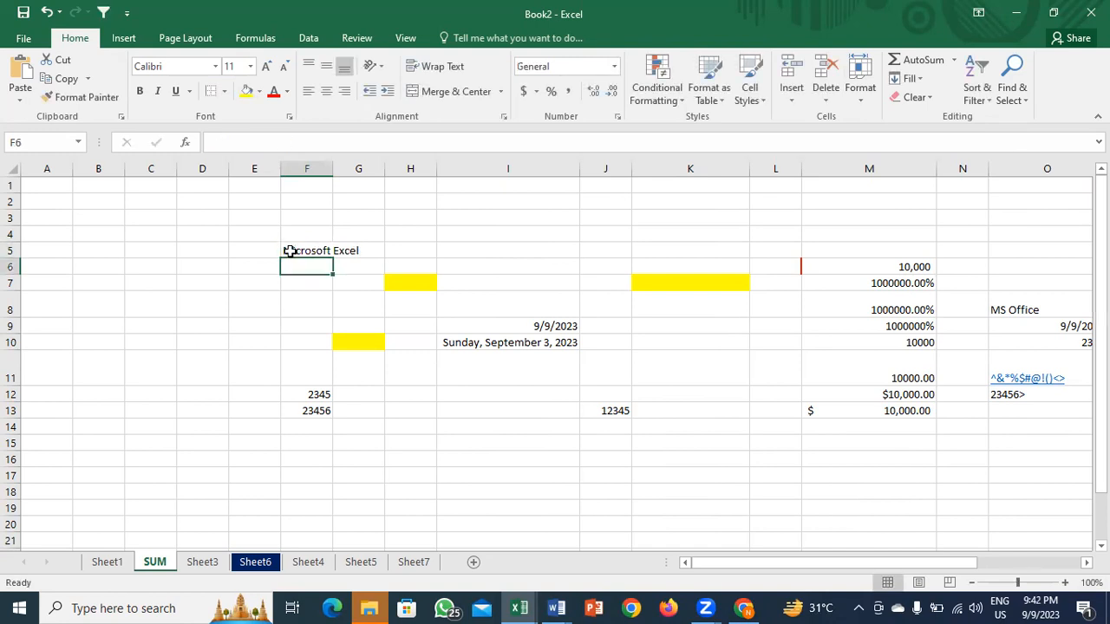
{"action": "left_click", "coordinate": [291, 251]}
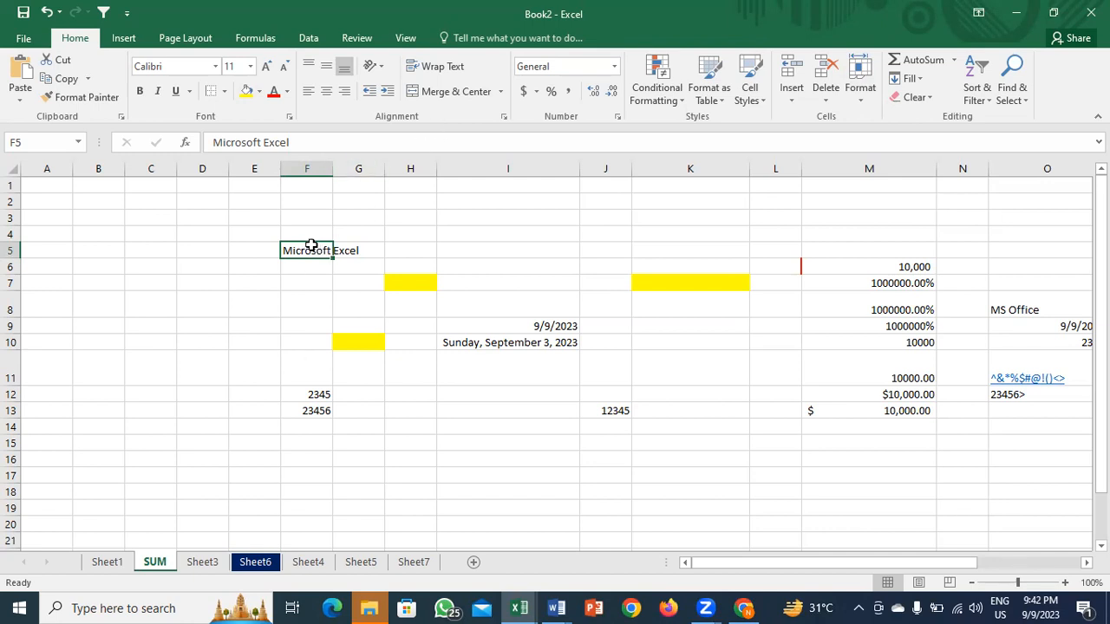
{"action": "left_click", "coordinate": [443, 67]}
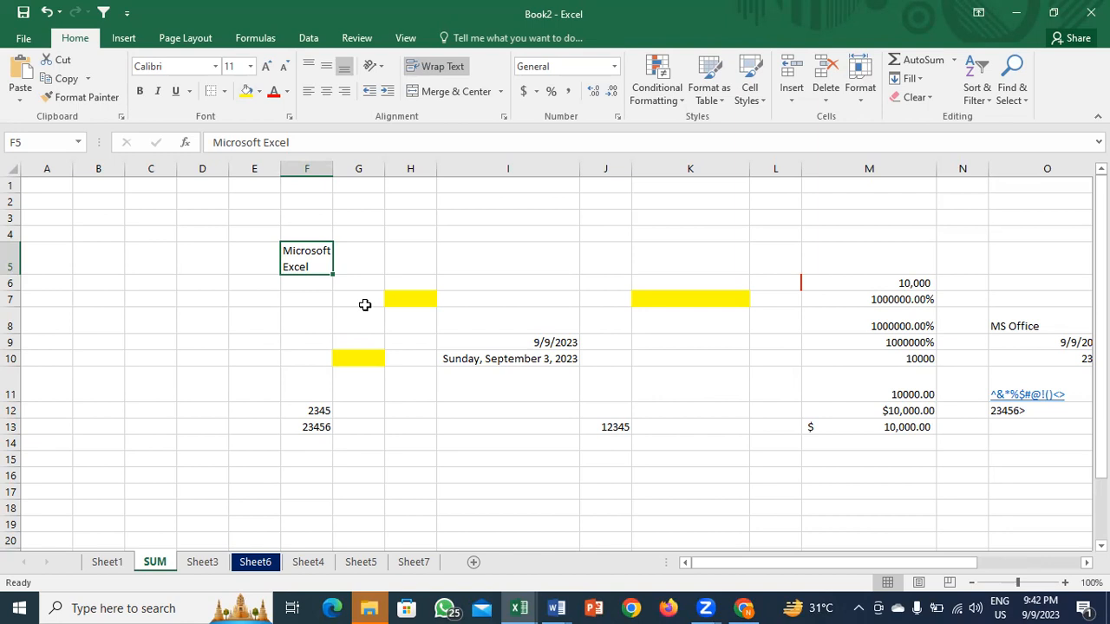
{"action": "key", "text": "ctrl+z"}
{"action": "left_click", "coordinate": [466, 370]}
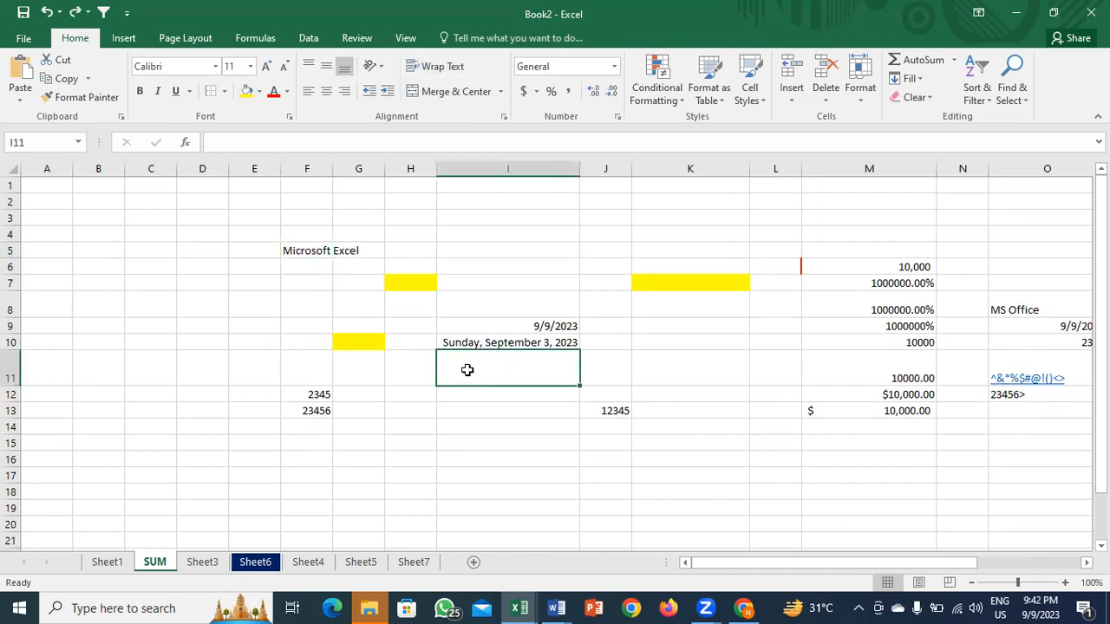
{"action": "key", "text": "alt+Tab"}
{"action": "key", "text": "alt+Tab"}
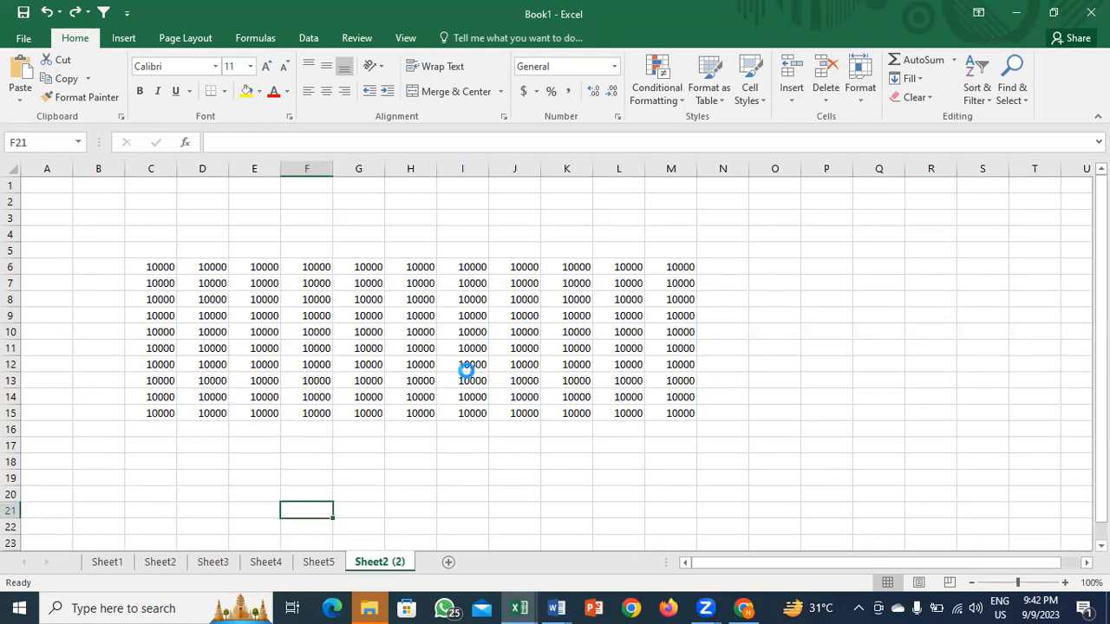
Step: Open Source file-Assignment 3 from recent workbooks and check the extent of the data
{"action": "key", "text": "ctrl+o"}
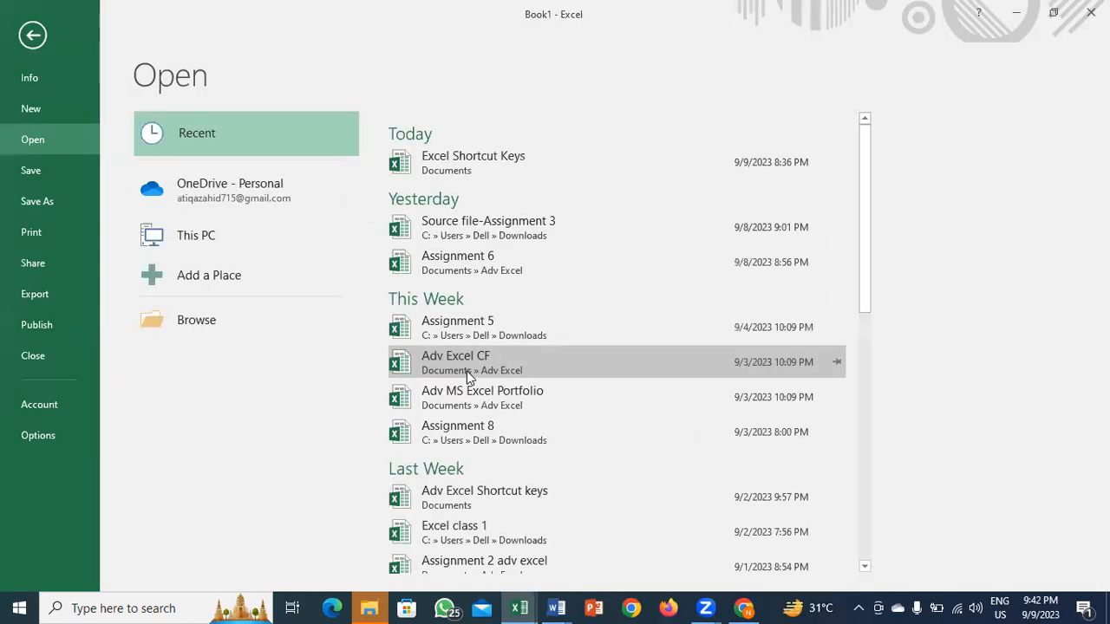
{"action": "left_click", "coordinate": [505, 232]}
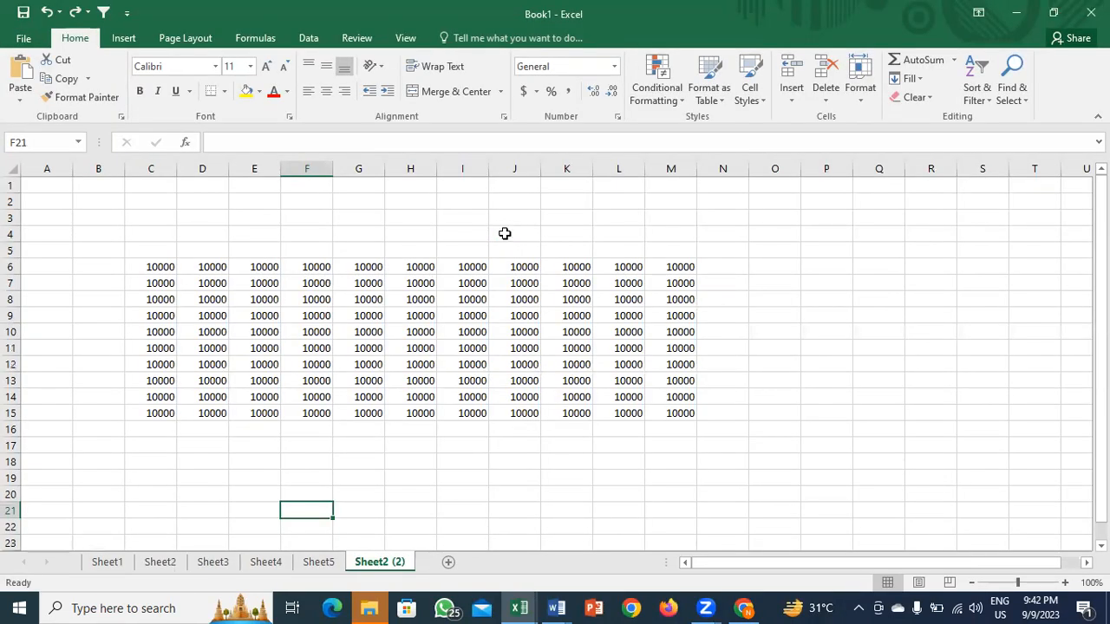
{"action": "key", "text": "Down"}
{"action": "key", "text": "Down"}
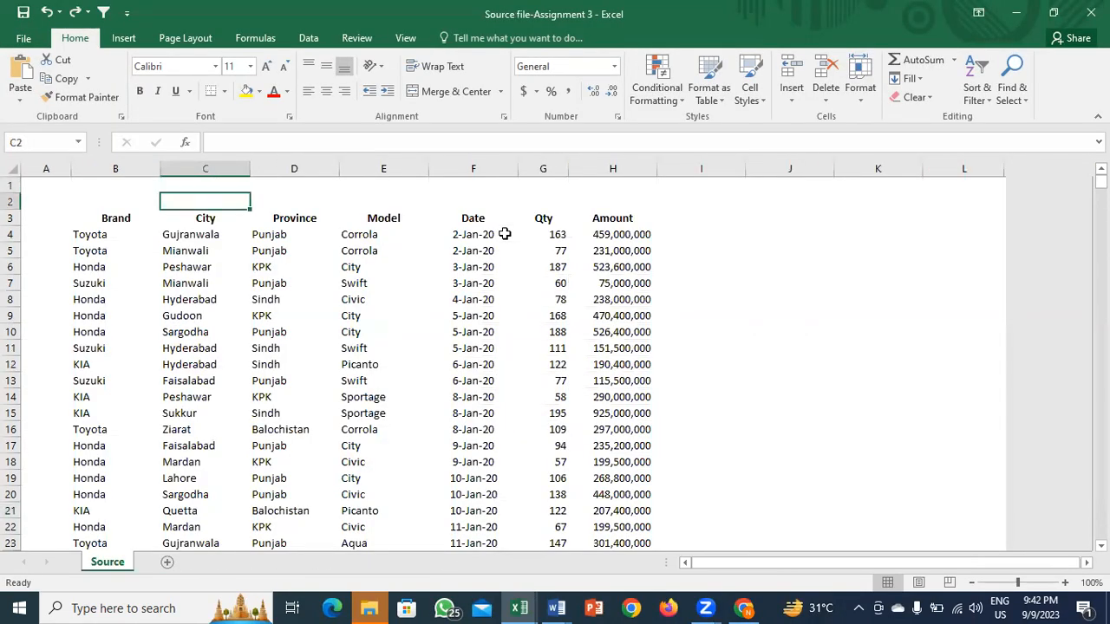
{"action": "key", "text": "ctrl+Down"}
{"action": "key", "text": "ctrl+Up"}
{"action": "key", "text": "Up"}
{"action": "key", "text": "Down"}
{"action": "key", "text": "Left"}
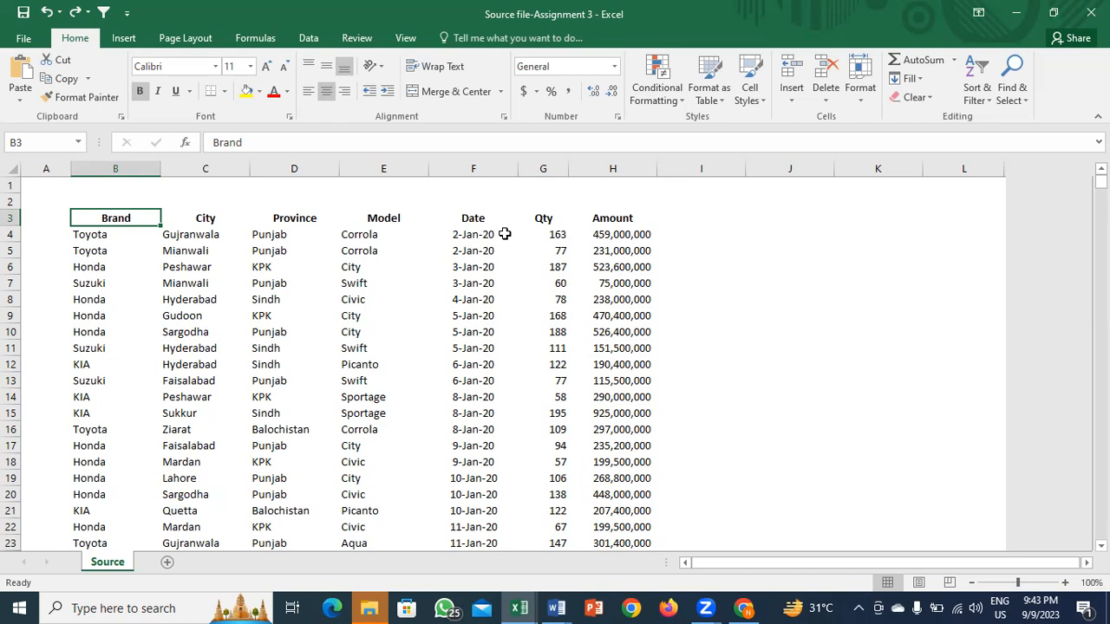
Step: Inspect sample model, date, quantity and amount cells in rows 4 and 5
{"action": "left_click", "coordinate": [382, 248]}
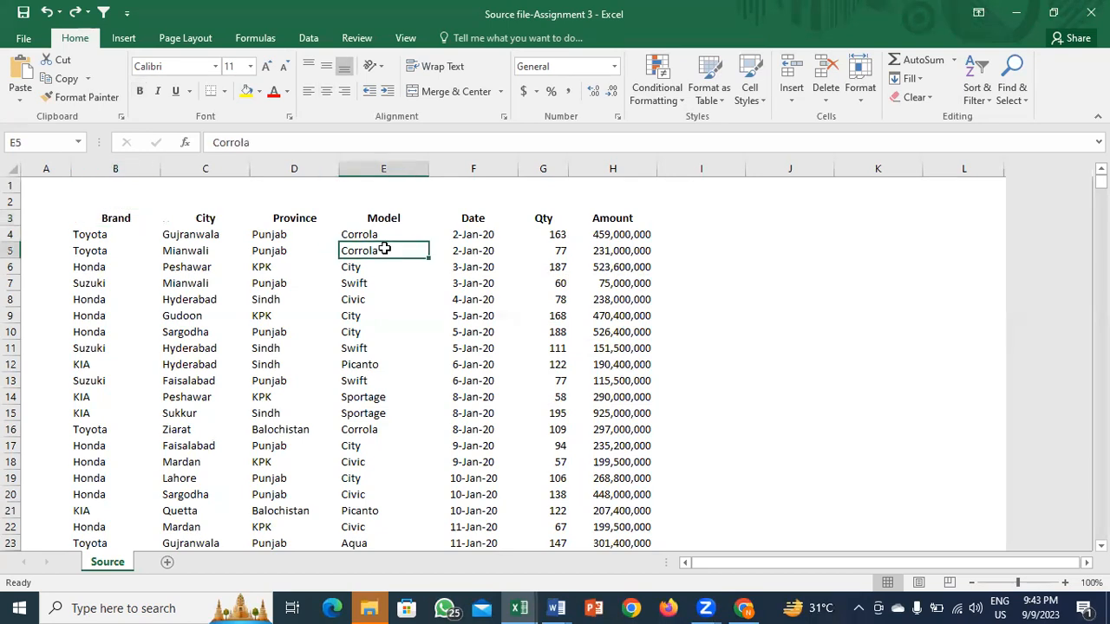
{"action": "left_click", "coordinate": [479, 248]}
{"action": "left_click", "coordinate": [541, 251]}
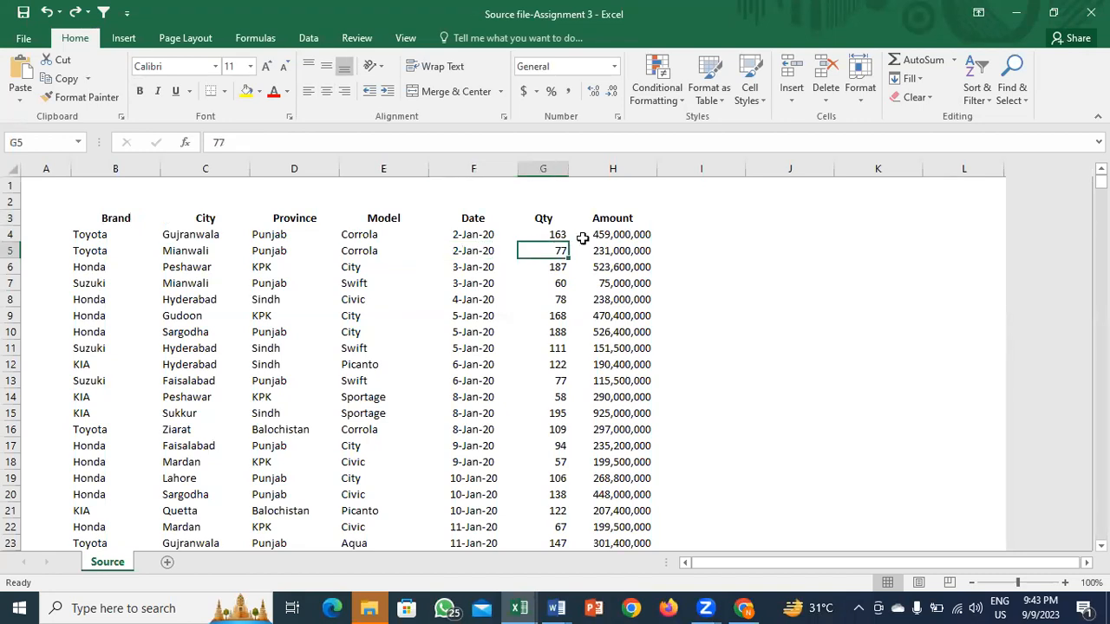
{"action": "left_click", "coordinate": [624, 235]}
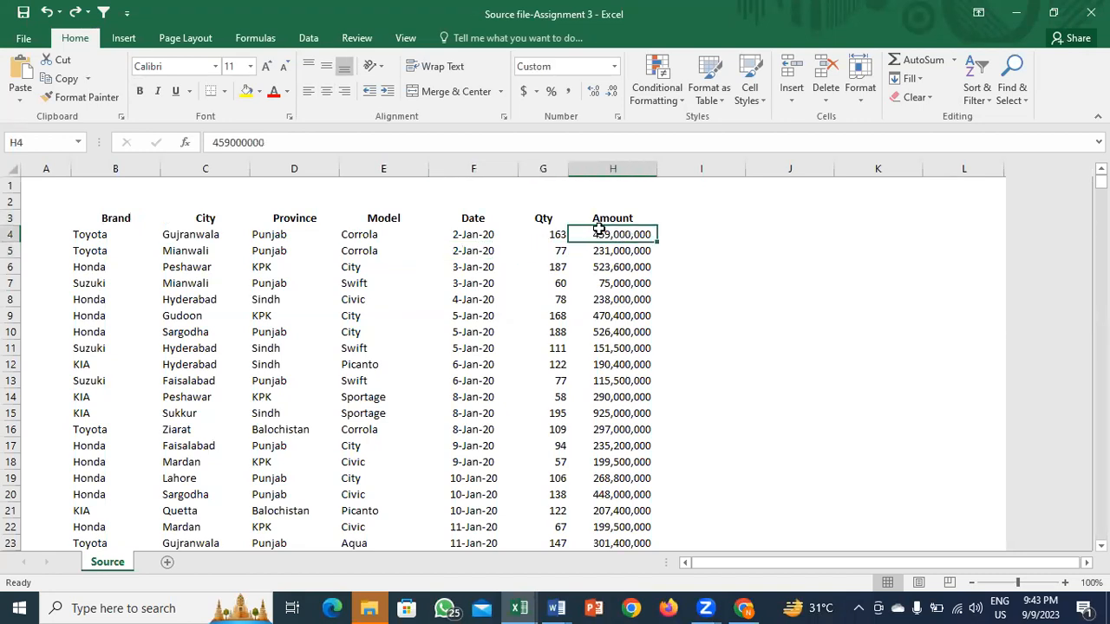
{"action": "left_click", "coordinate": [553, 234]}
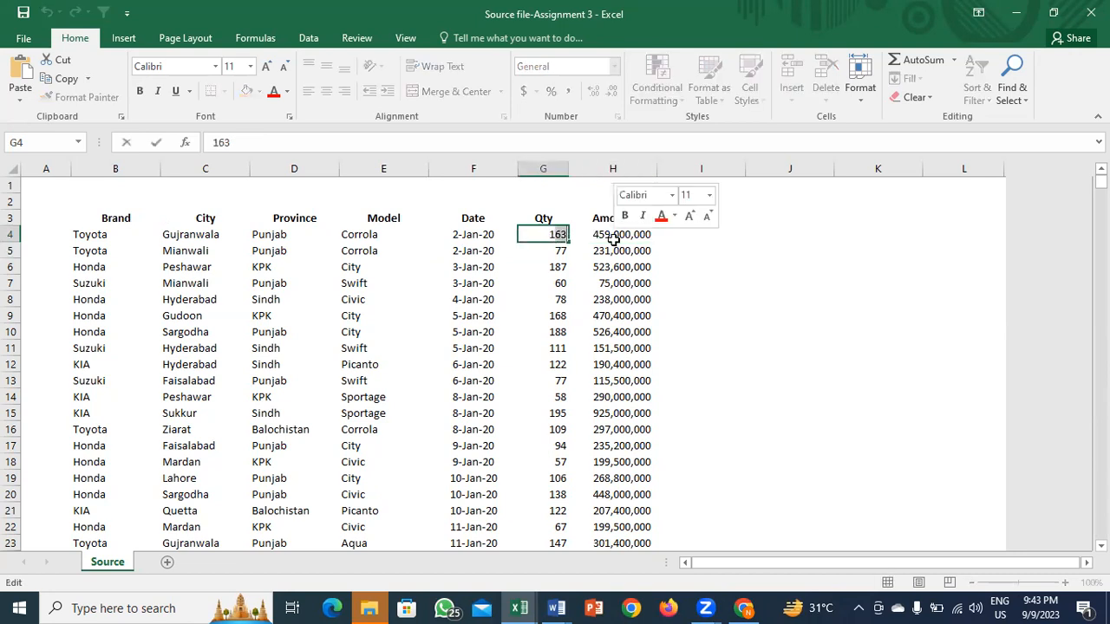
{"action": "key", "text": "Escape"}
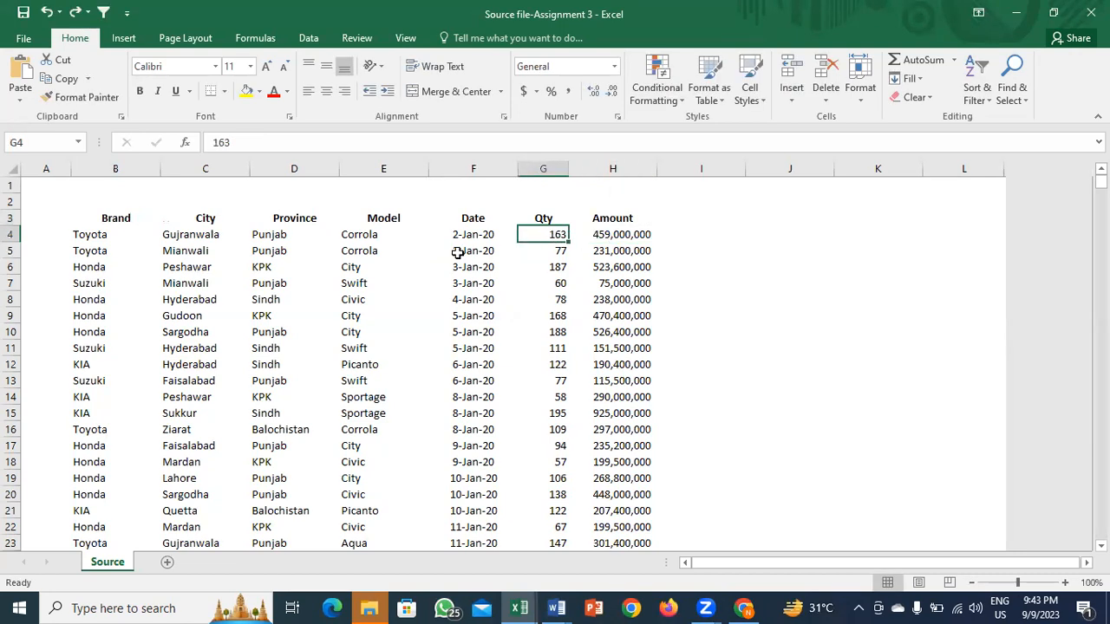
{"action": "left_click", "coordinate": [457, 252]}
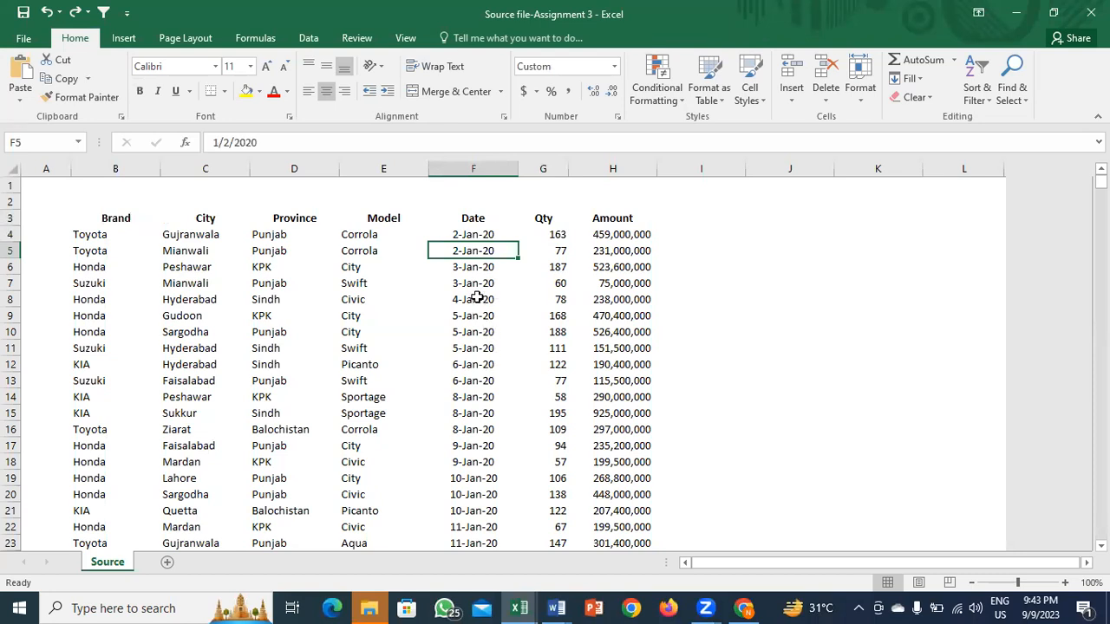
{"action": "key", "text": "ctrl+Down"}
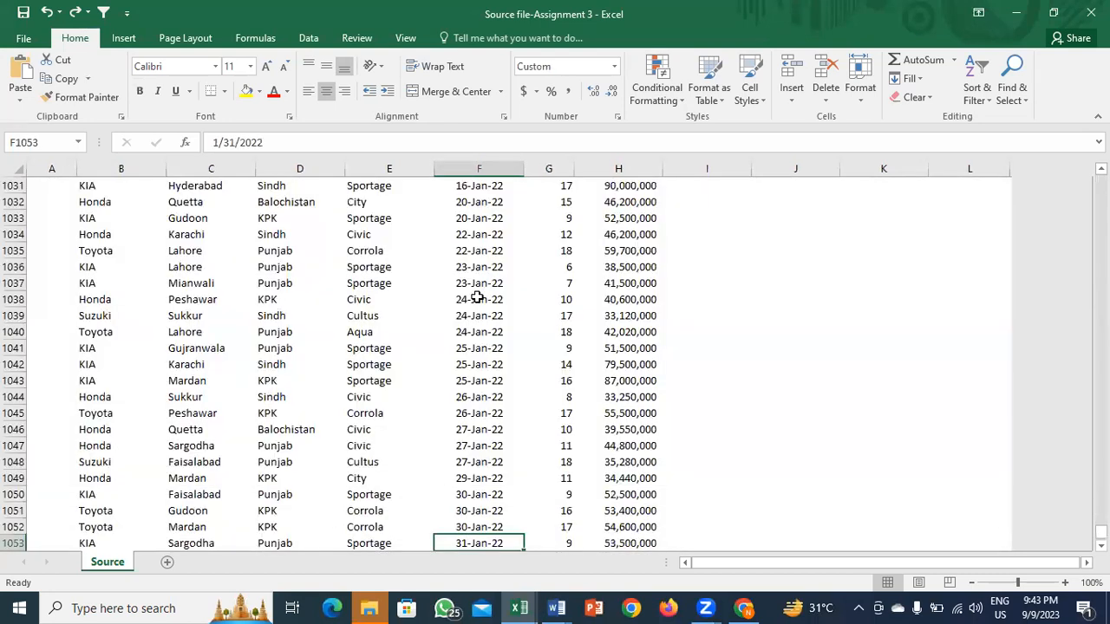
{"action": "key", "text": "ctrl+Up"}
{"action": "key", "text": "Up"}
{"action": "key", "text": "Up"}
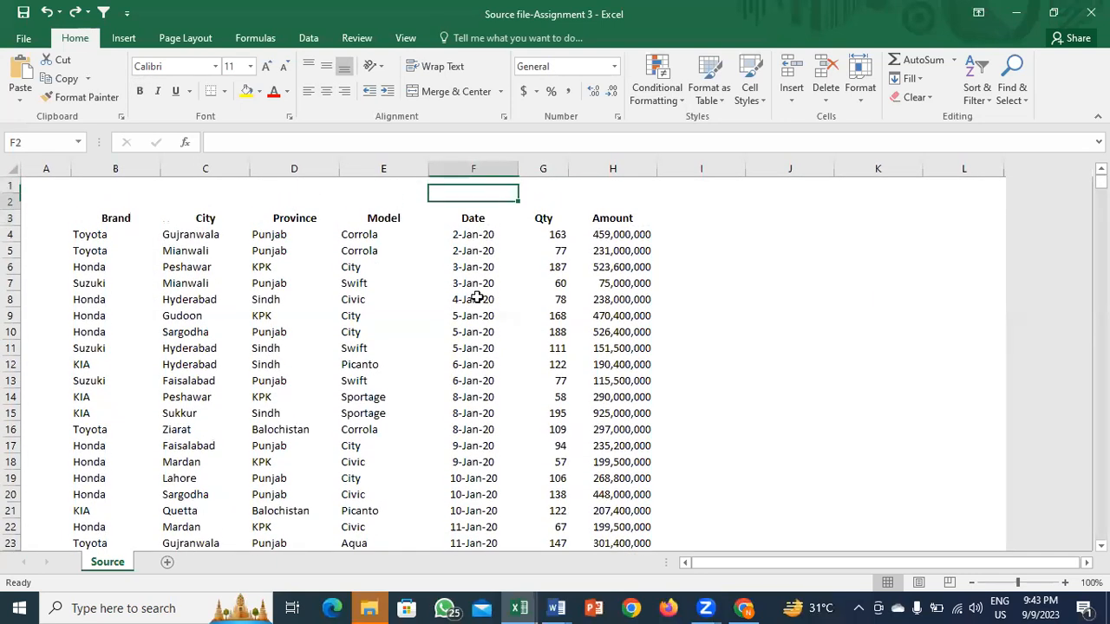
{"action": "key", "text": "Down"}
{"action": "key", "text": "Down"}
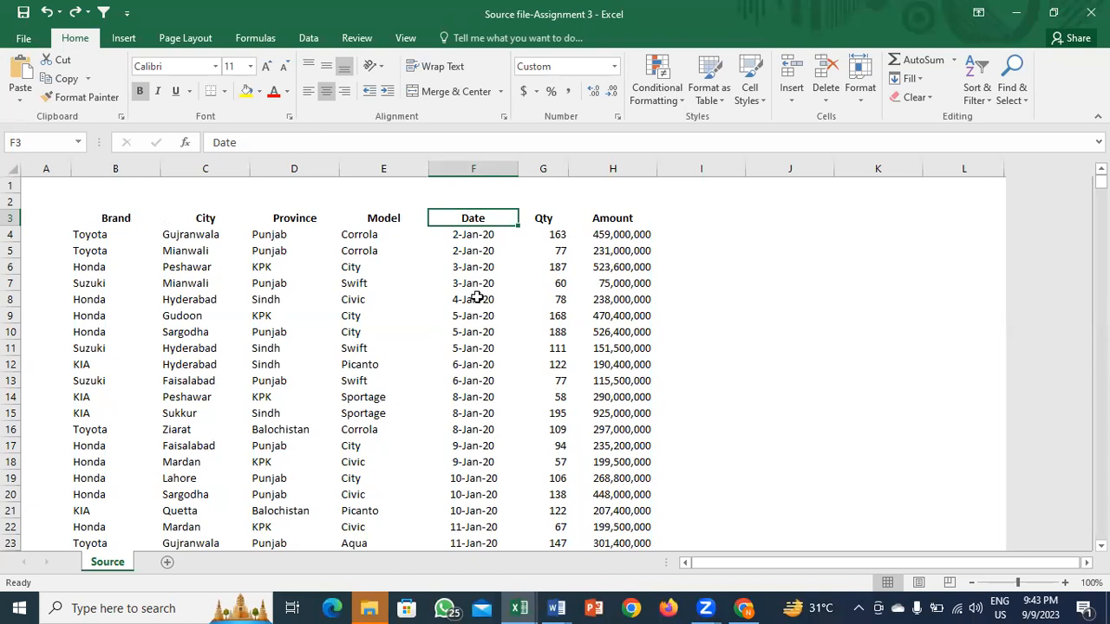
{"action": "key", "text": "Down"}
{"action": "key", "text": "Left"}
{"action": "key", "text": "Left"}
{"action": "key", "text": "Left"}
{"action": "key", "text": "Left"}
{"action": "key", "text": "Up"}
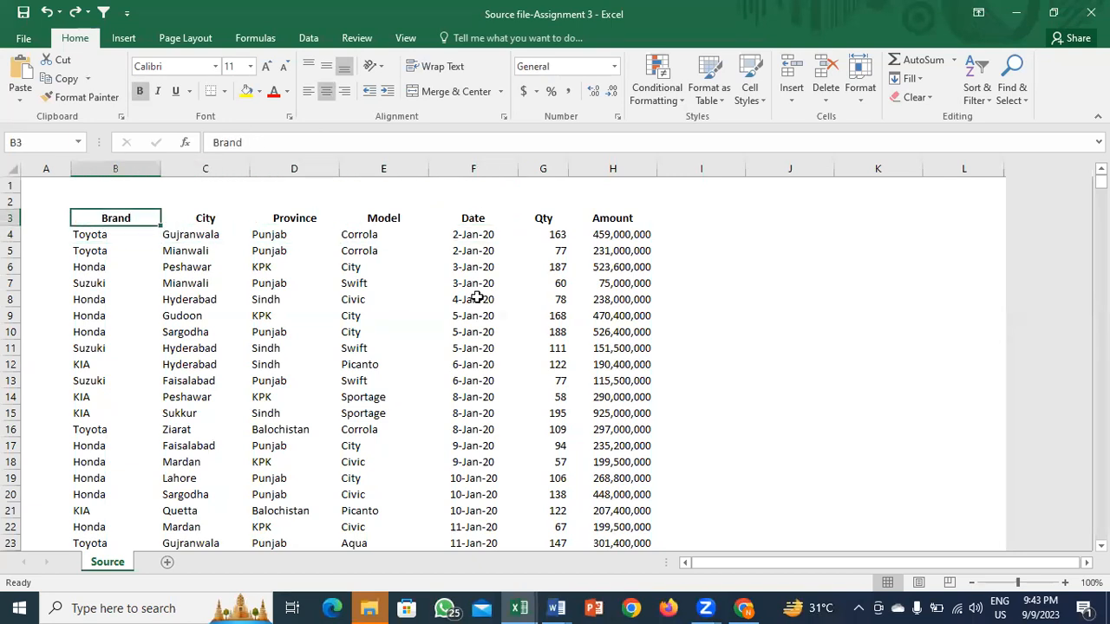
{"action": "key", "text": "alt+shift"}
{"action": "key", "text": "ctrl+Down"}
{"action": "key", "text": "ctrl+Up"}
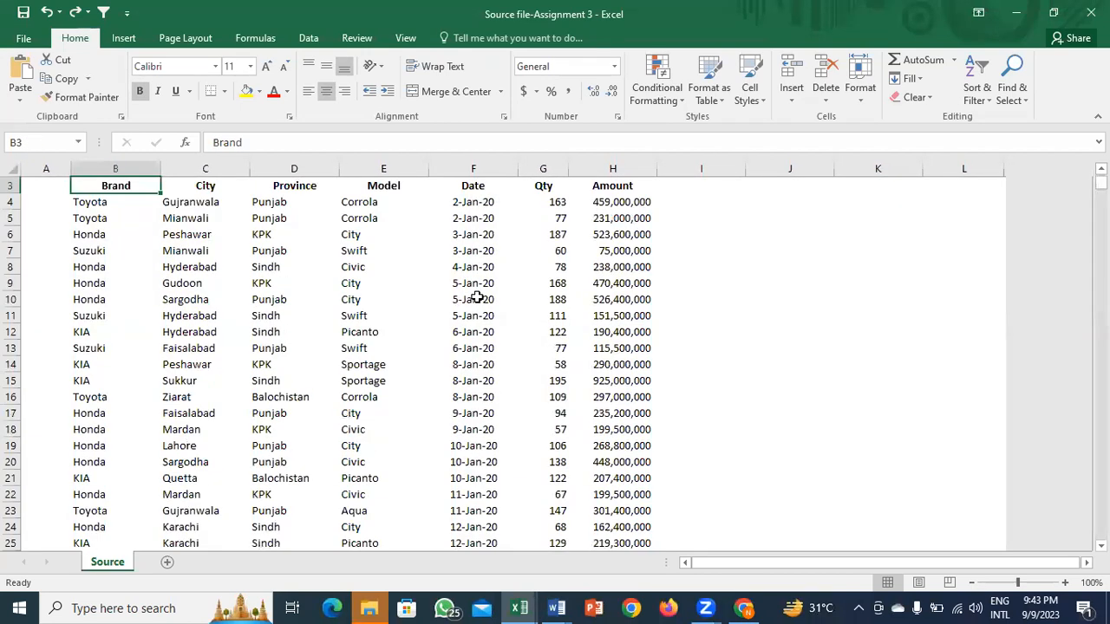
{"action": "key", "text": "Up"}
{"action": "key", "text": "Up"}
{"action": "key", "text": "Down"}
{"action": "key", "text": "Down"}
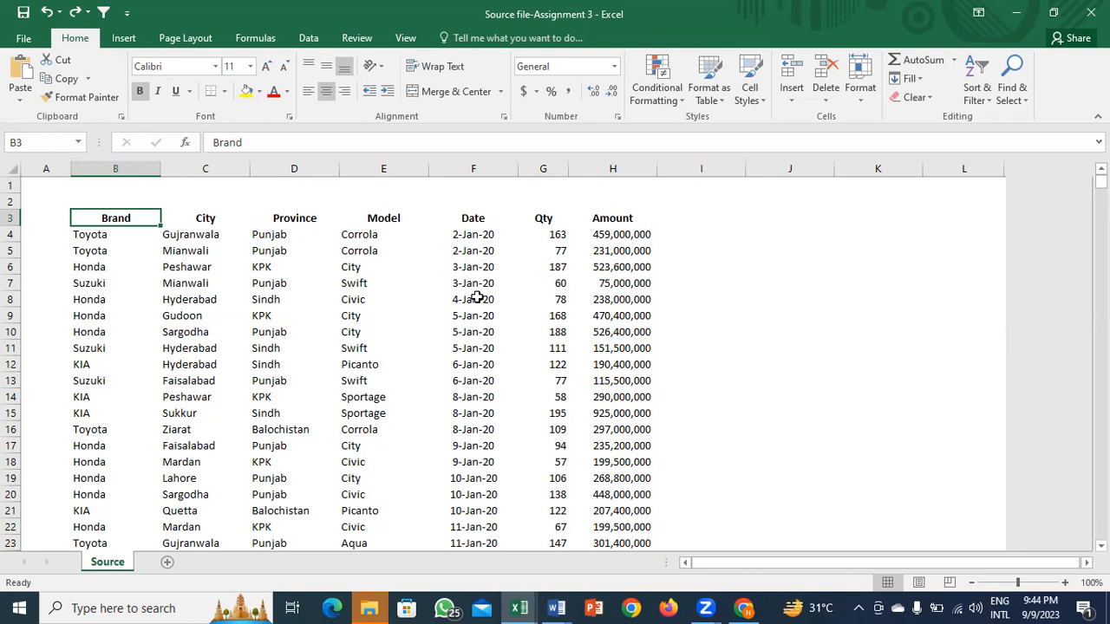
{"action": "key", "text": "super+space"}
{"action": "left_click_drag", "start_coordinate": [134, 218], "coordinate": [581, 599]}
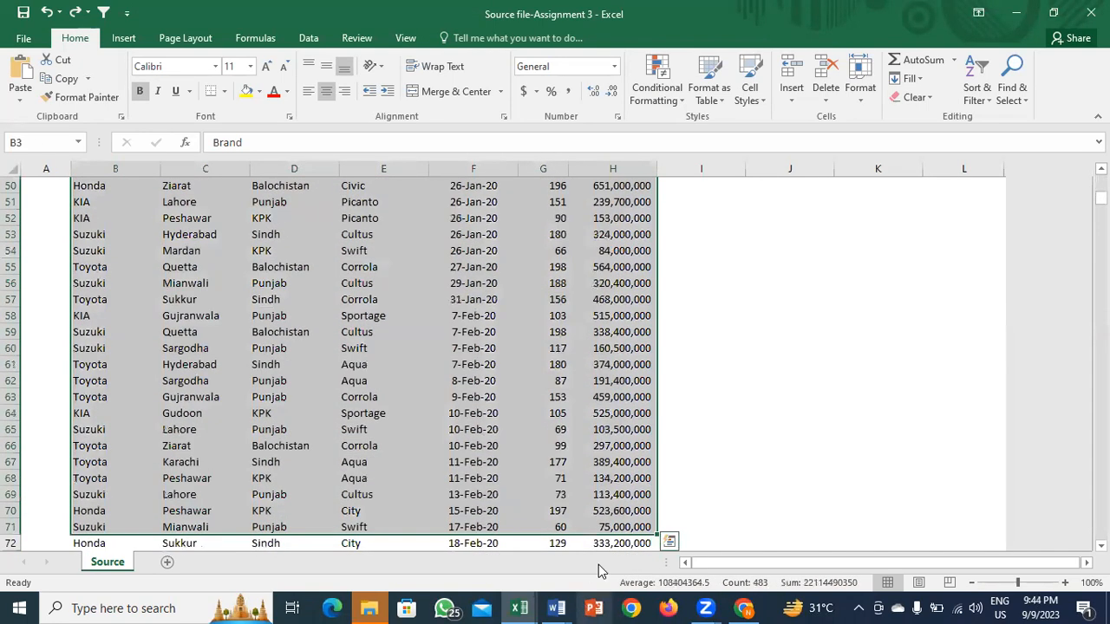
{"action": "left_click", "coordinate": [604, 448]}
{"action": "key", "text": "ctrl+Up"}
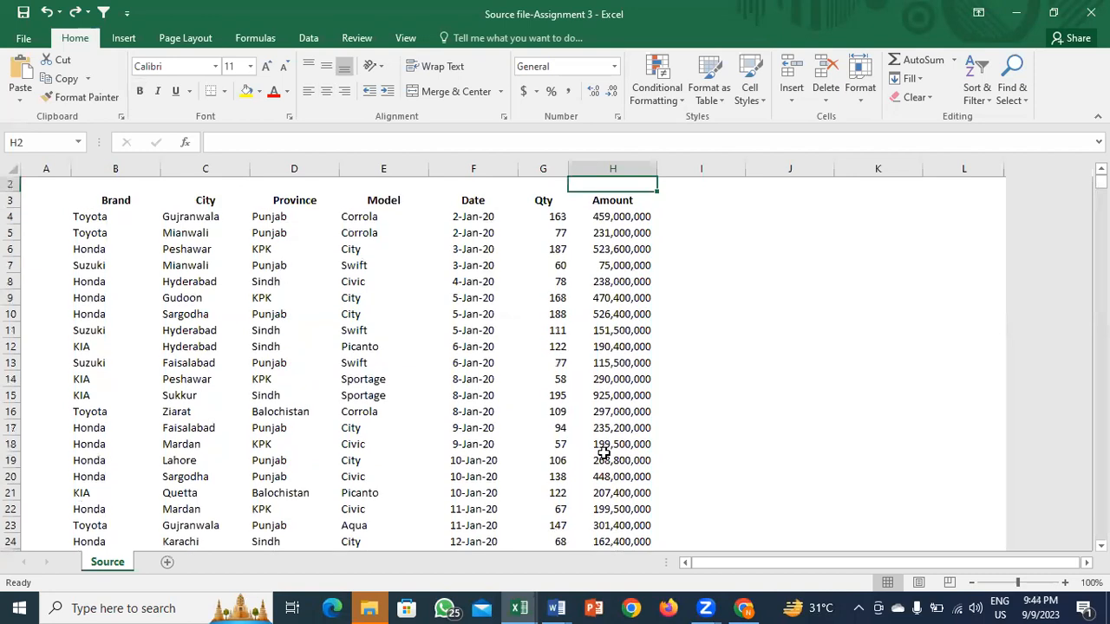
{"action": "key", "text": "Up"}
{"action": "key", "text": "Left"}
{"action": "key", "text": "Down"}
{"action": "key", "text": "Left"}
{"action": "key", "text": "Left"}
{"action": "key", "text": "Left"}
{"action": "key", "text": "Left"}
{"action": "key", "text": "Left"}
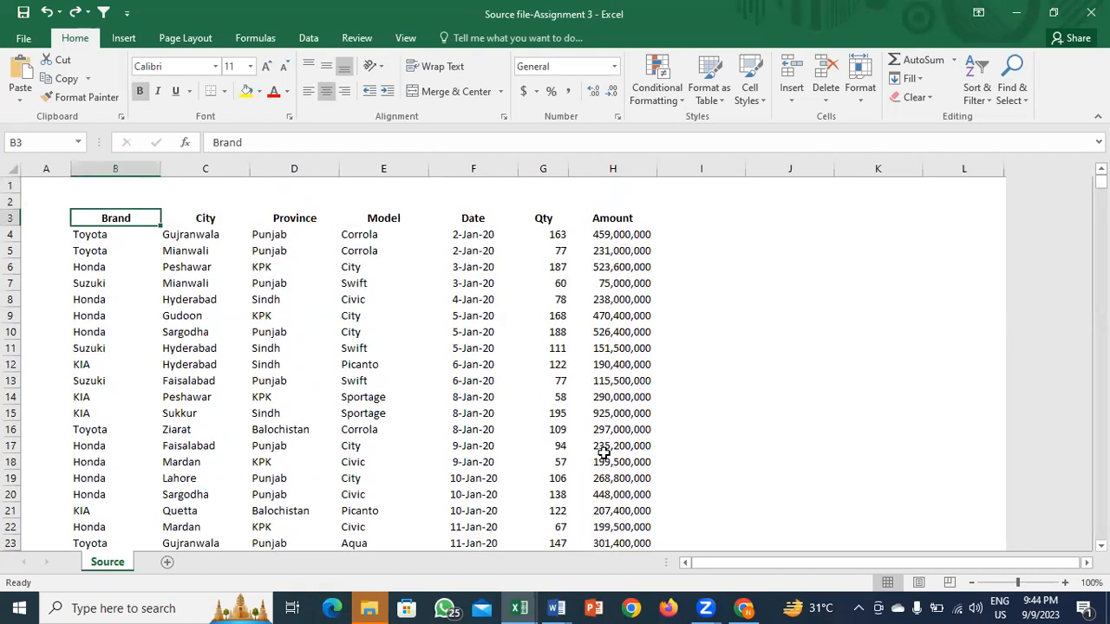
Step: Convert the car sales range B3:H1053 into a table with headers
{"action": "key", "text": "ctrl+shift+Right"}
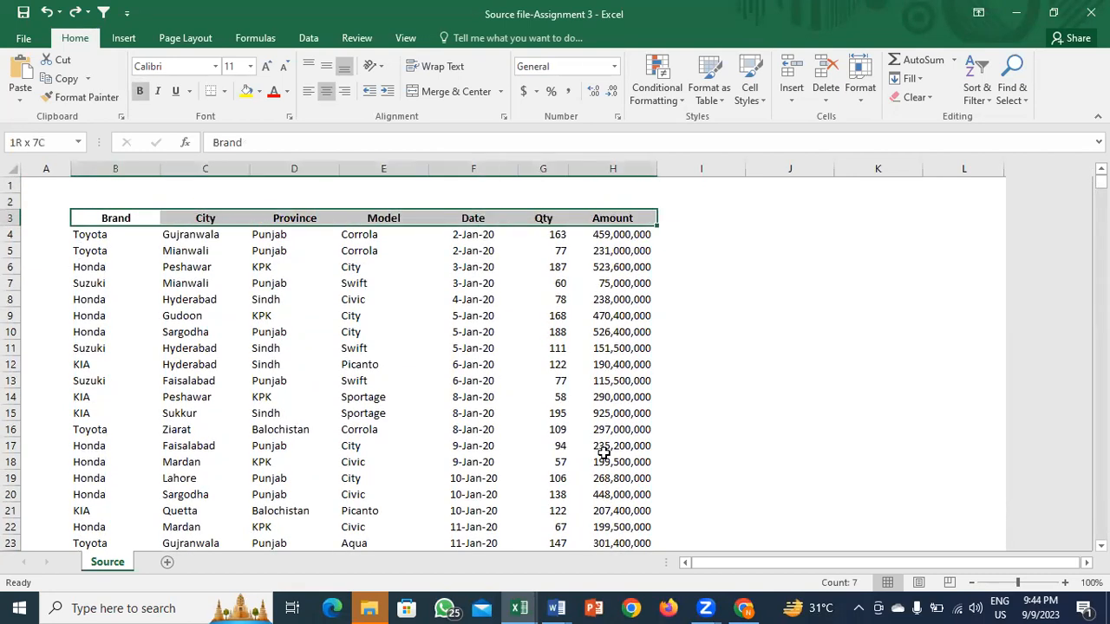
{"action": "key", "text": "ctrl+shift+Down"}
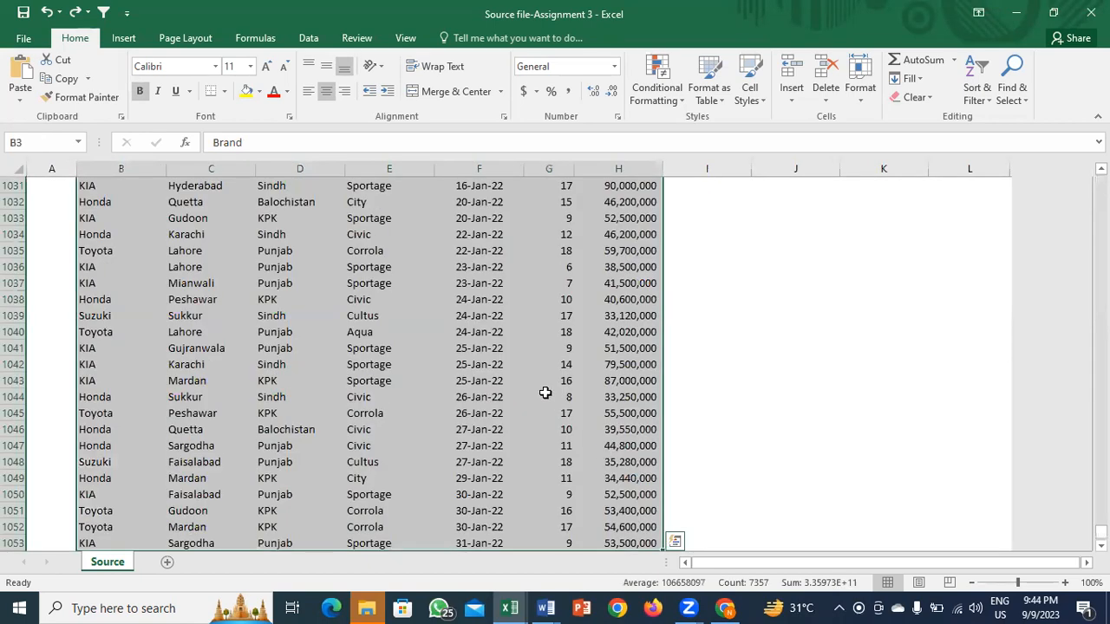
{"action": "left_click_drag", "start_coordinate": [1101, 532], "coordinate": [1101, 180]}
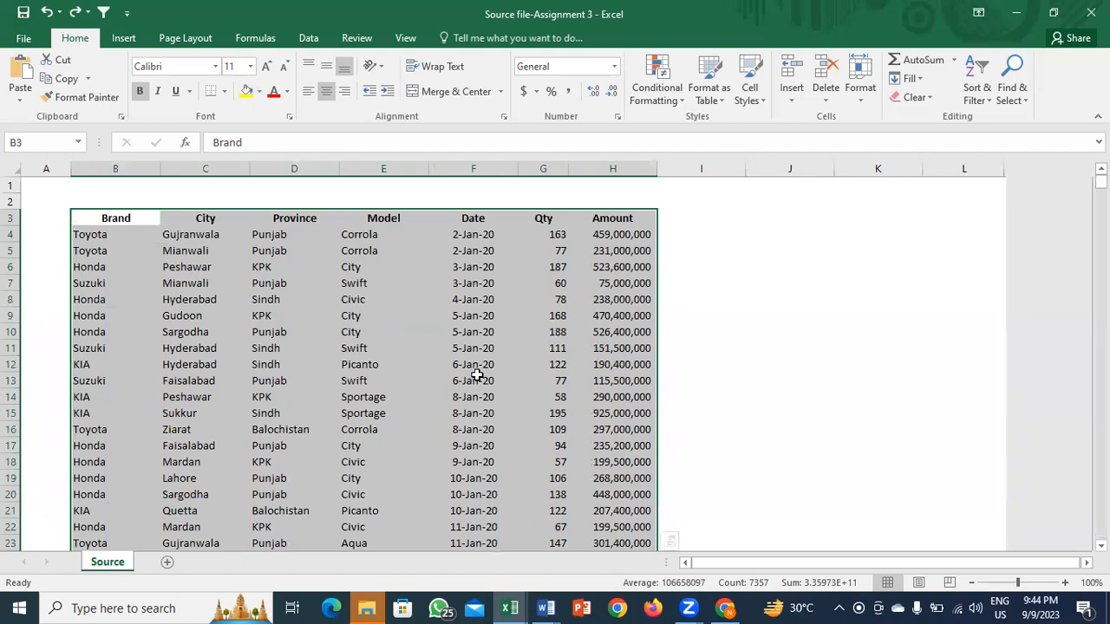
{"action": "key", "text": "ctrl+t"}
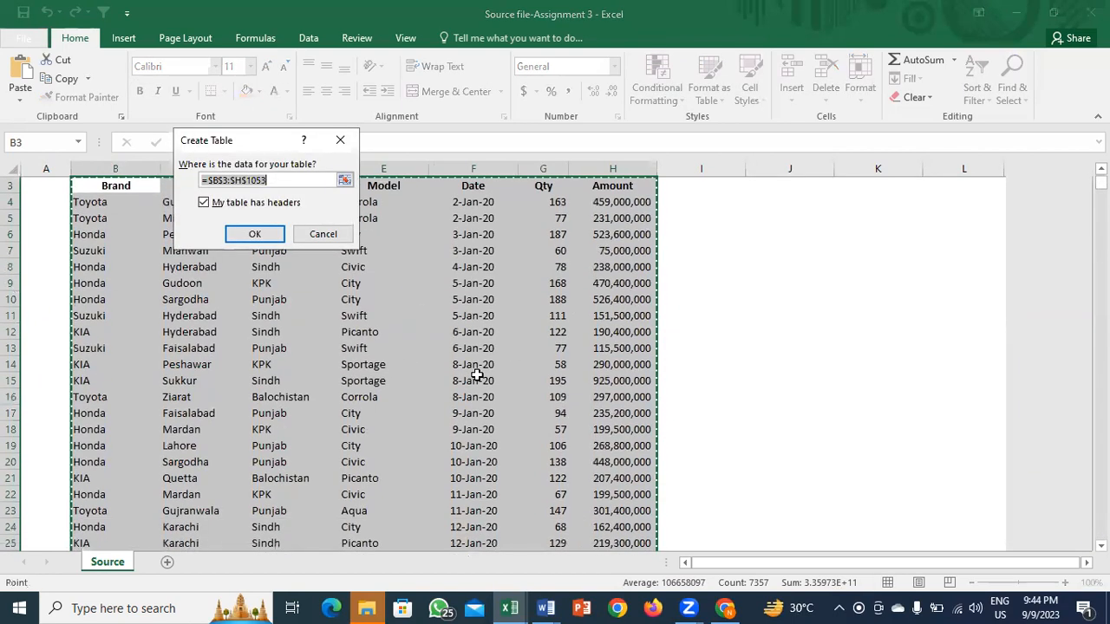
{"action": "left_click", "coordinate": [126, 41]}
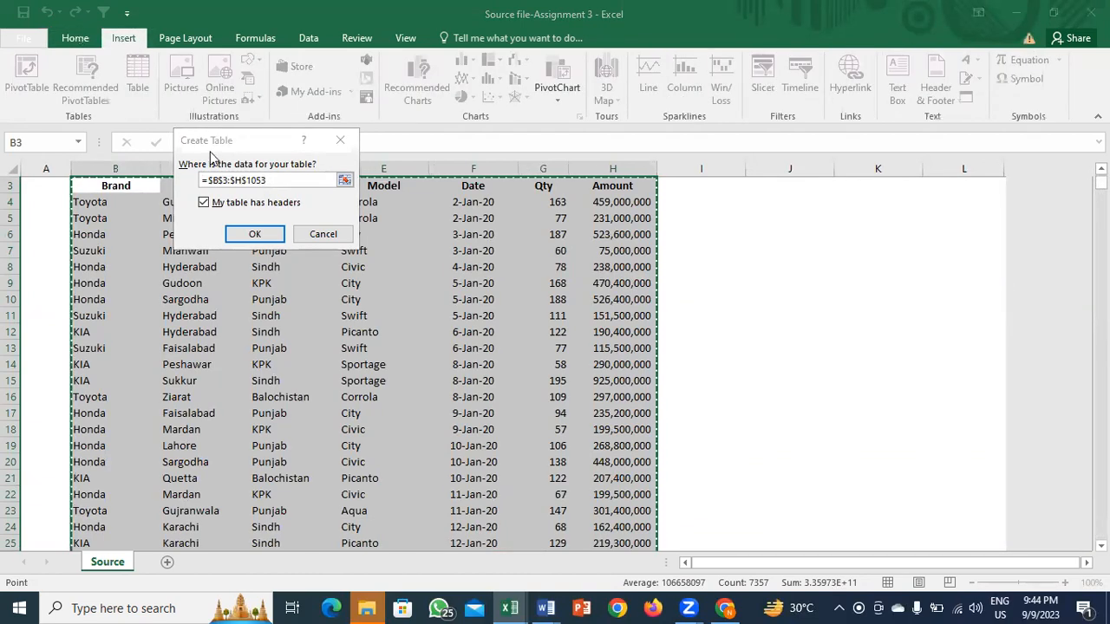
{"action": "left_click", "coordinate": [254, 234]}
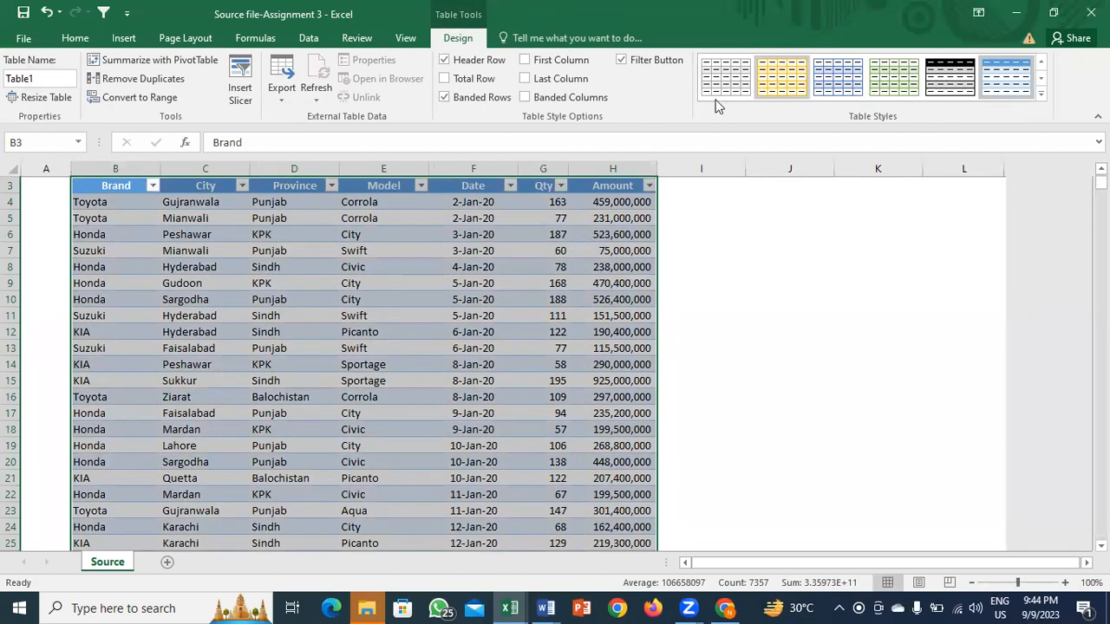
Step: Apply a medium blue banded table style to the new table
{"action": "left_click", "coordinate": [1041, 95]}
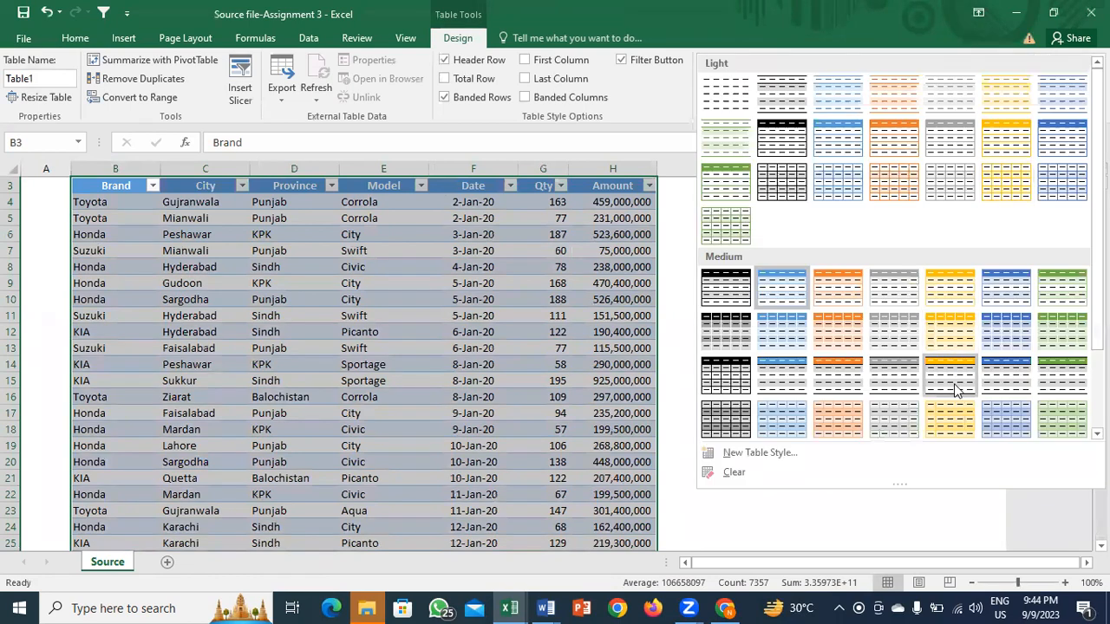
{"action": "left_click", "coordinate": [1008, 371]}
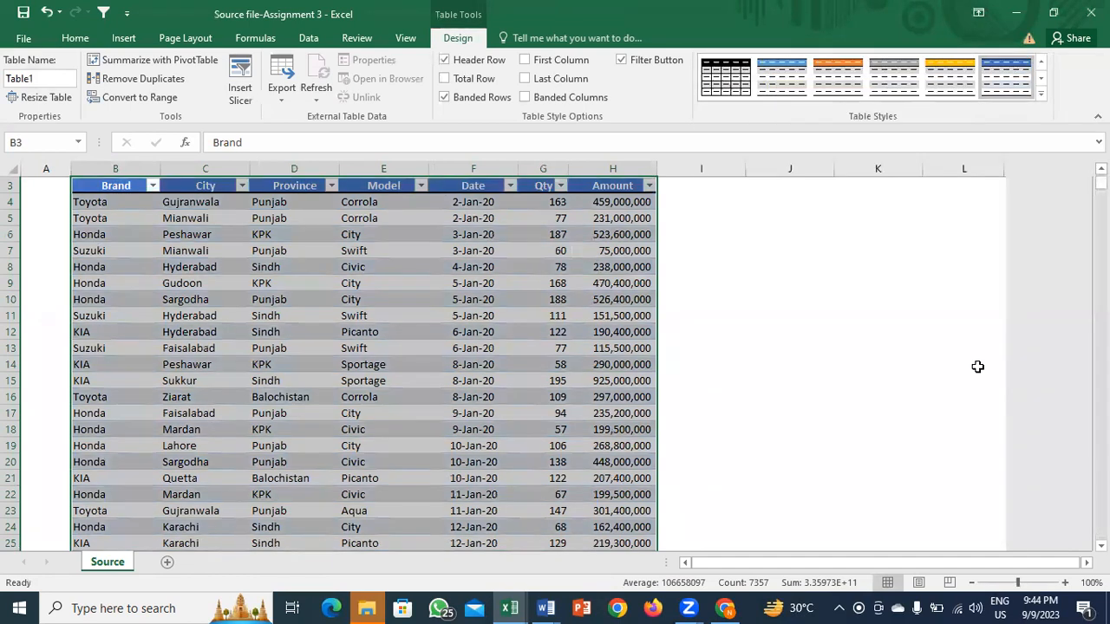
{"action": "left_click", "coordinate": [1040, 88]}
{"action": "left_click", "coordinate": [1015, 422]}
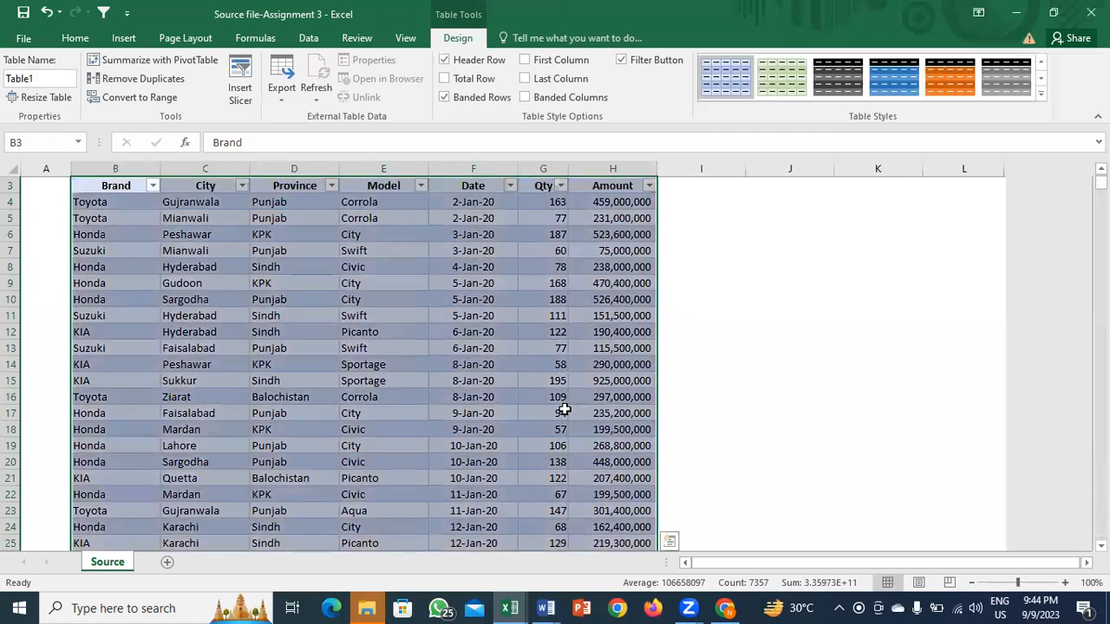
{"action": "left_click", "coordinate": [563, 412]}
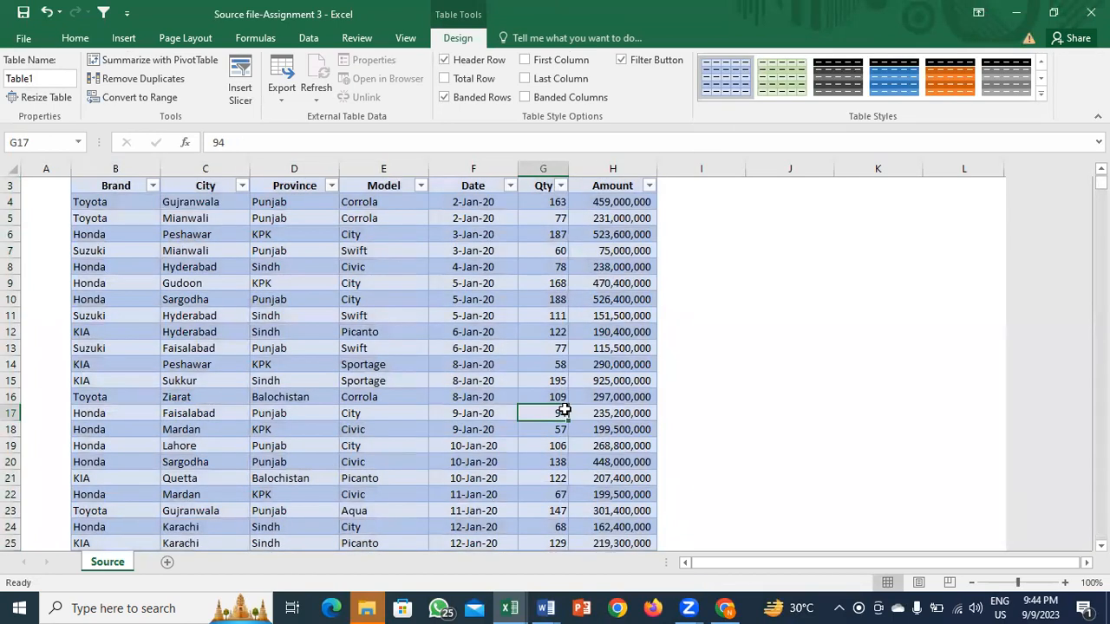
{"action": "key", "text": "Up"}
{"action": "key", "text": "Up"}
{"action": "key", "text": "Up"}
{"action": "key", "text": "Up"}
{"action": "key", "text": "Up"}
{"action": "key", "text": "Up"}
{"action": "key", "text": "Up"}
{"action": "key", "text": "Up"}
{"action": "key", "text": "Up"}
{"action": "key", "text": "Up"}
{"action": "key", "text": "Up"}
{"action": "key", "text": "Up"}
{"action": "key", "text": "Up"}
{"action": "key", "text": "Up"}
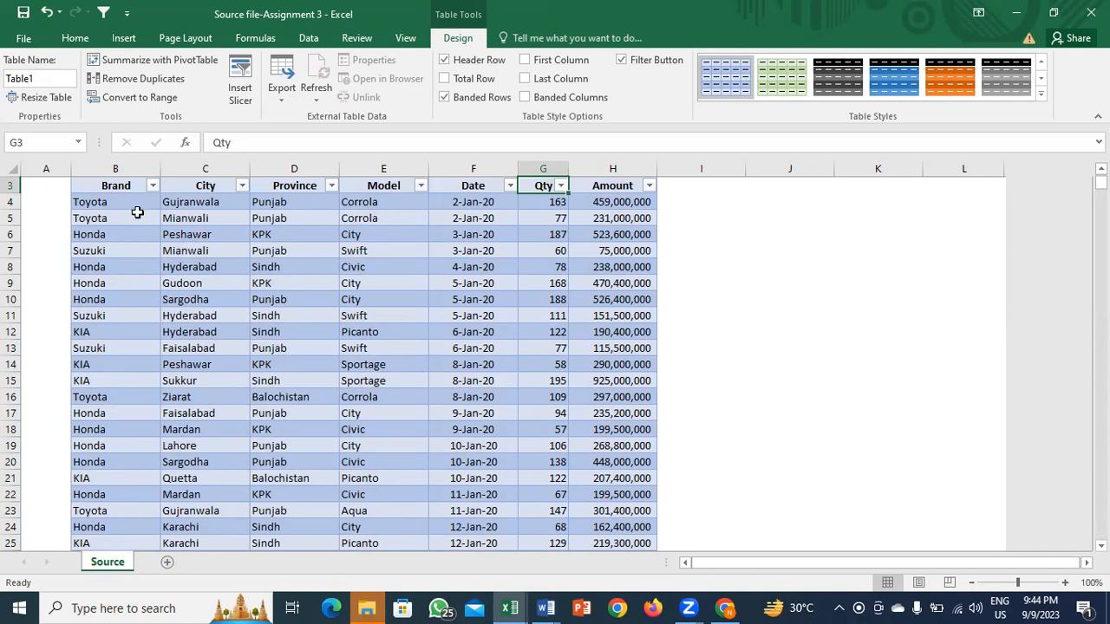
Step: Undo the table creation so the car sales data is a plain range again
{"action": "left_click", "coordinate": [127, 186]}
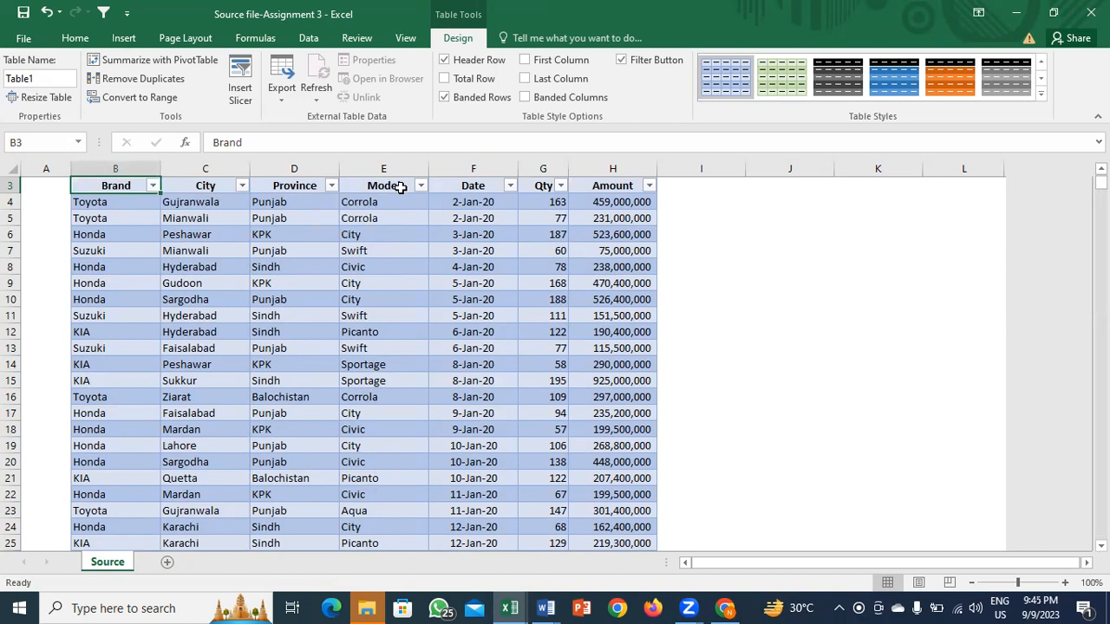
{"action": "left_click", "coordinate": [567, 281]}
{"action": "key", "text": "ctrl+Up"}
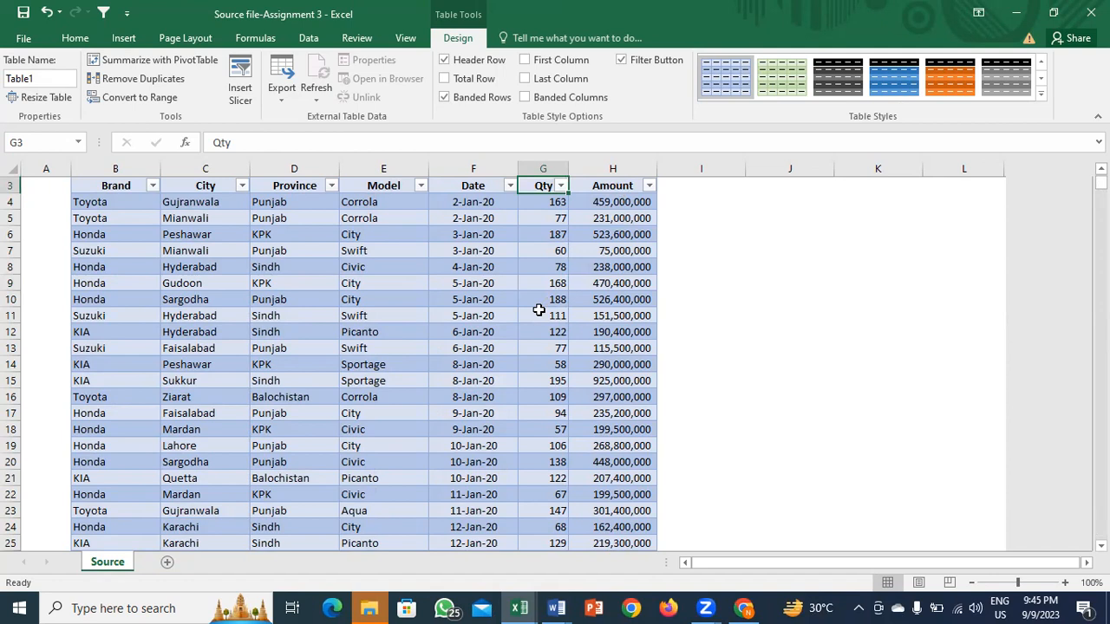
{"action": "key", "text": "ctrl+z"}
{"action": "key", "text": "ctrl+z"}
{"action": "key", "text": "ctrl+z"}
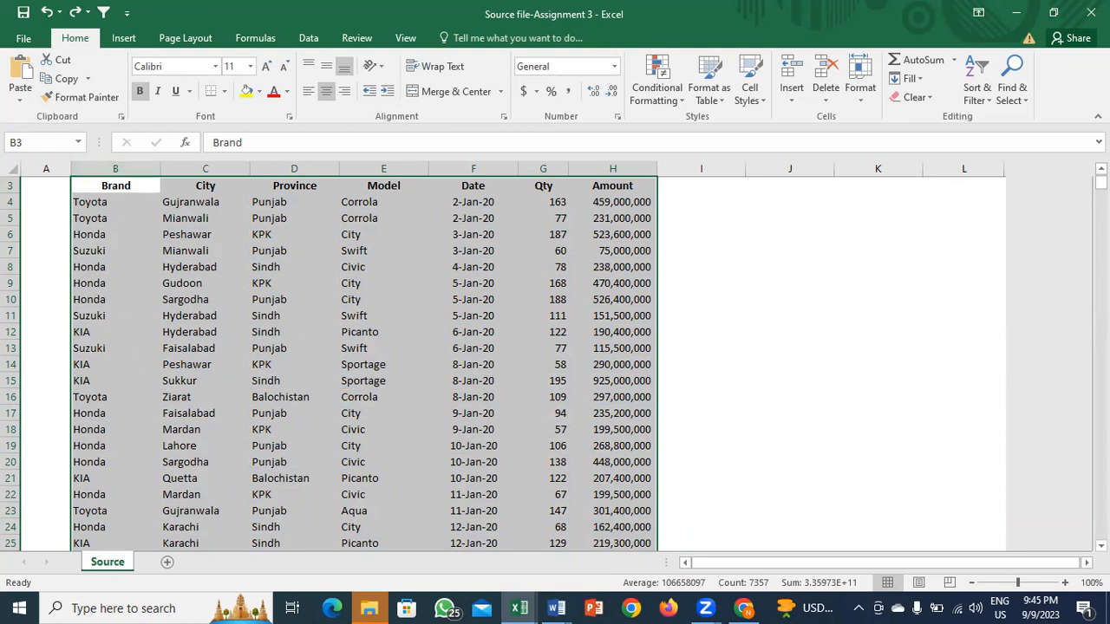
{"action": "scroll", "coordinate": [912, 290], "scroll_direction": "up", "scroll_amount": 1}
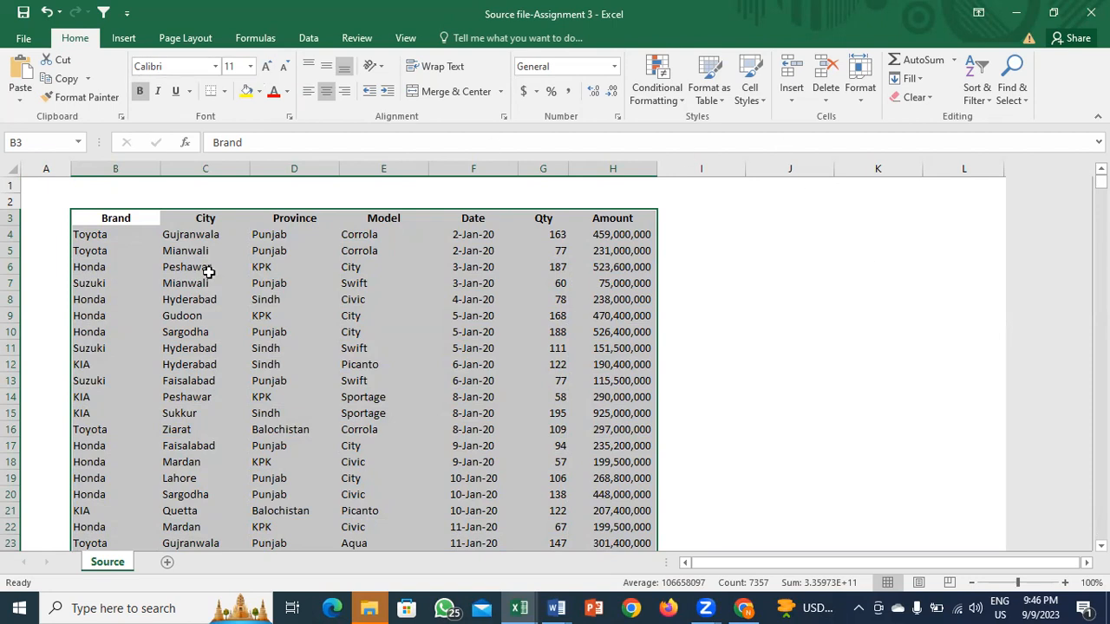
Step: Insert a PivotTable from Source!$B$3:$H$1053 on a new worksheet
{"action": "left_click", "coordinate": [123, 38]}
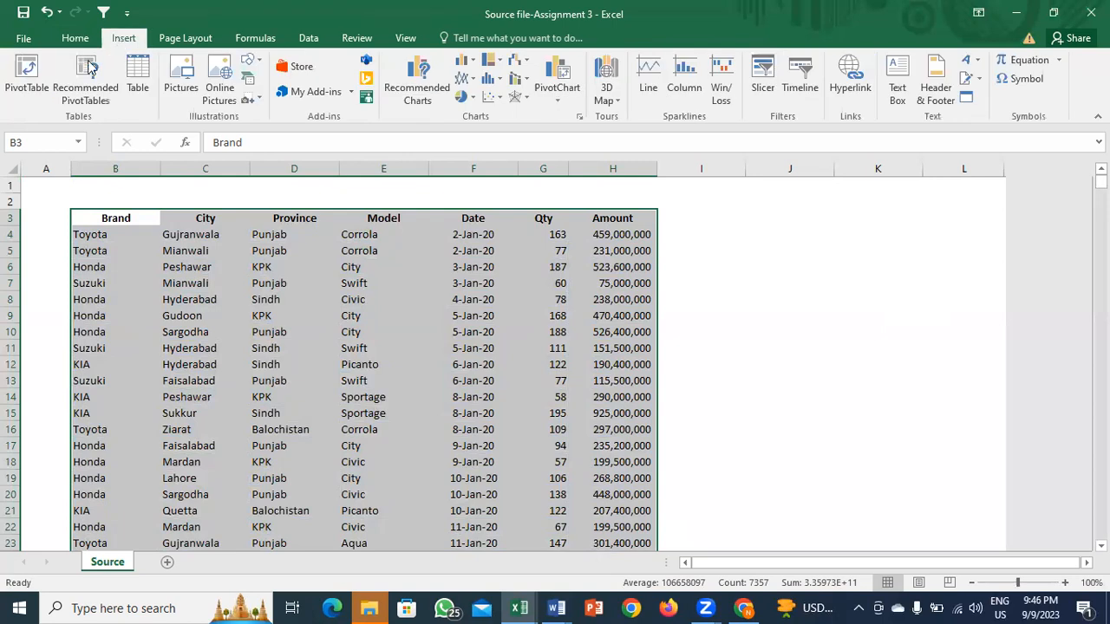
{"action": "left_click", "coordinate": [22, 91]}
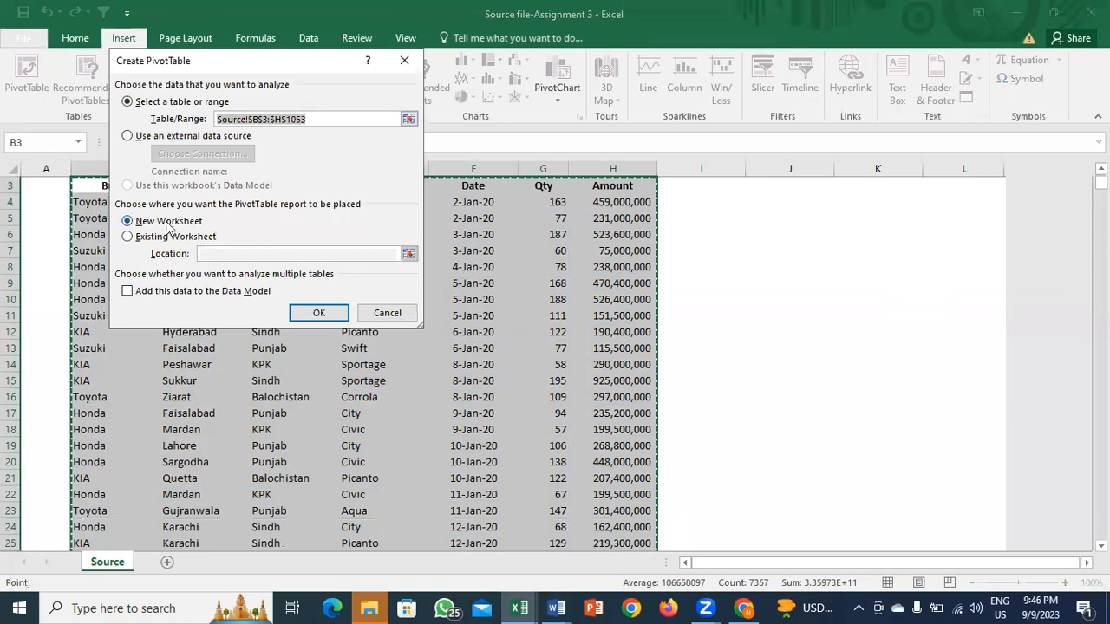
{"action": "left_click", "coordinate": [319, 313]}
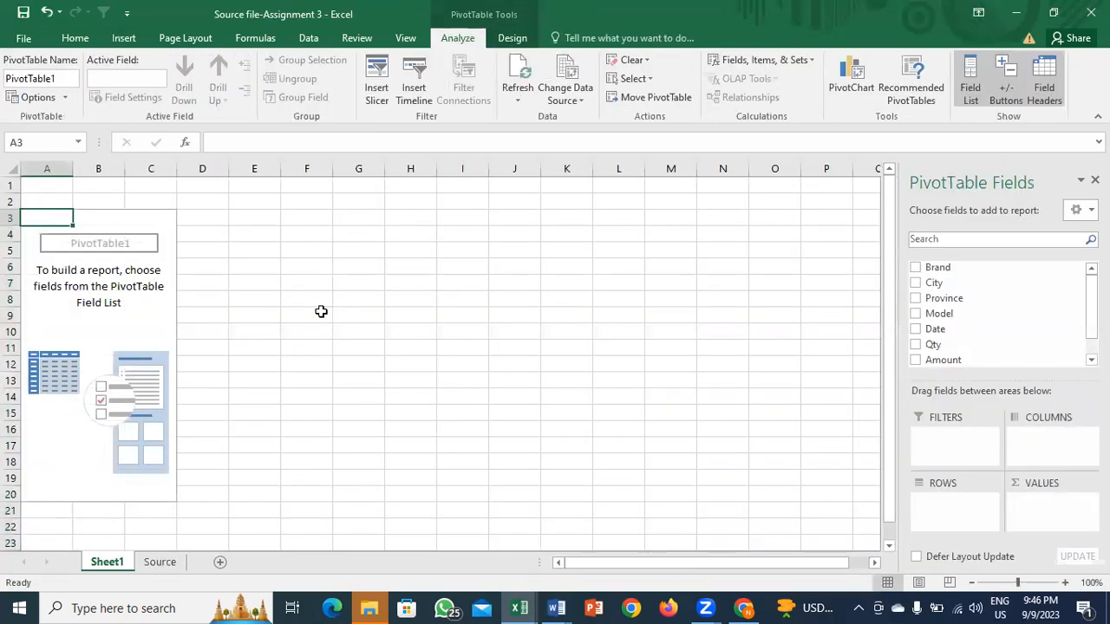
{"action": "left_click", "coordinate": [754, 69]}
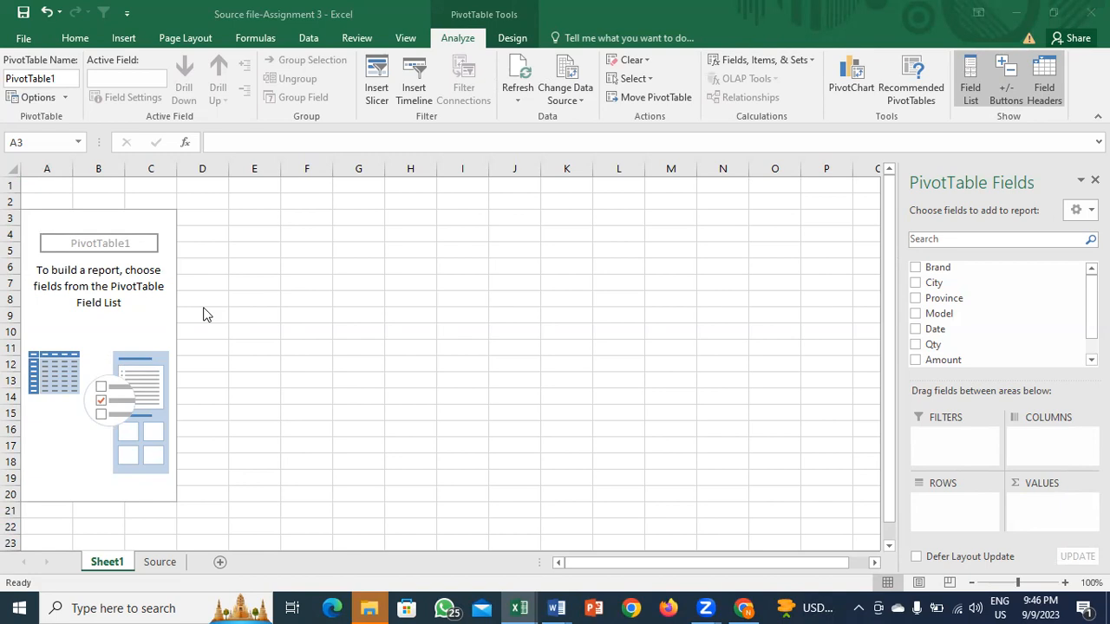
{"action": "left_click", "coordinate": [162, 564]}
{"action": "left_click", "coordinate": [163, 564]}
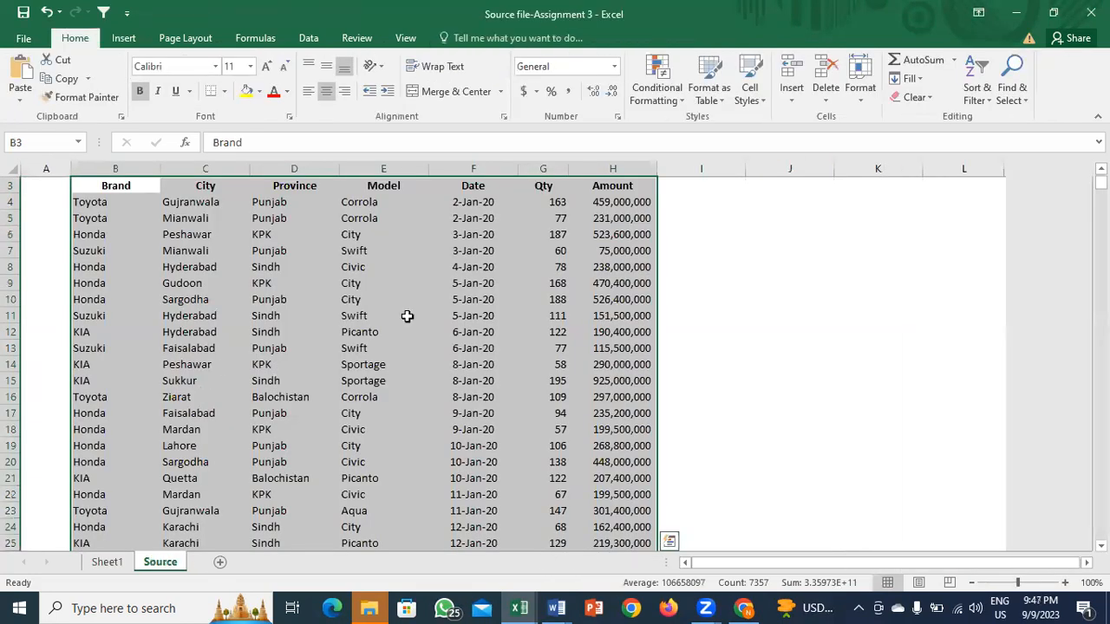
{"action": "scroll", "coordinate": [1099, 184], "scroll_direction": "up", "scroll_amount": 1}
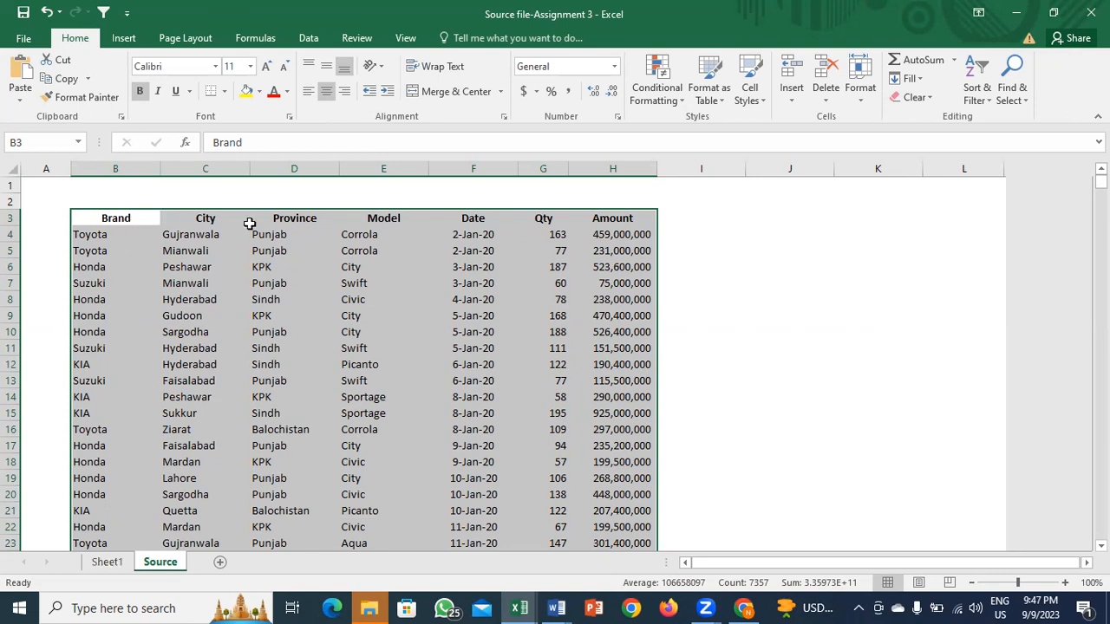
{"action": "left_click", "coordinate": [105, 565]}
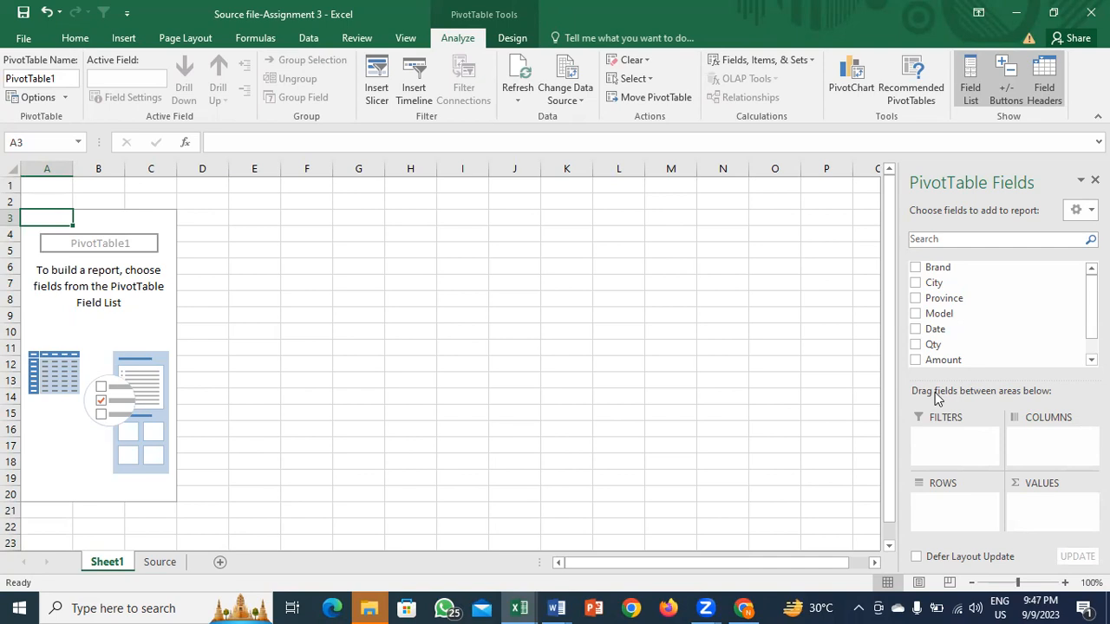
Step: Add Brand and Province as rows and Sum of Qty and Sum of Amount as values
{"action": "left_click", "coordinate": [916, 268]}
{"action": "left_click", "coordinate": [916, 298]}
{"action": "left_click", "coordinate": [916, 345]}
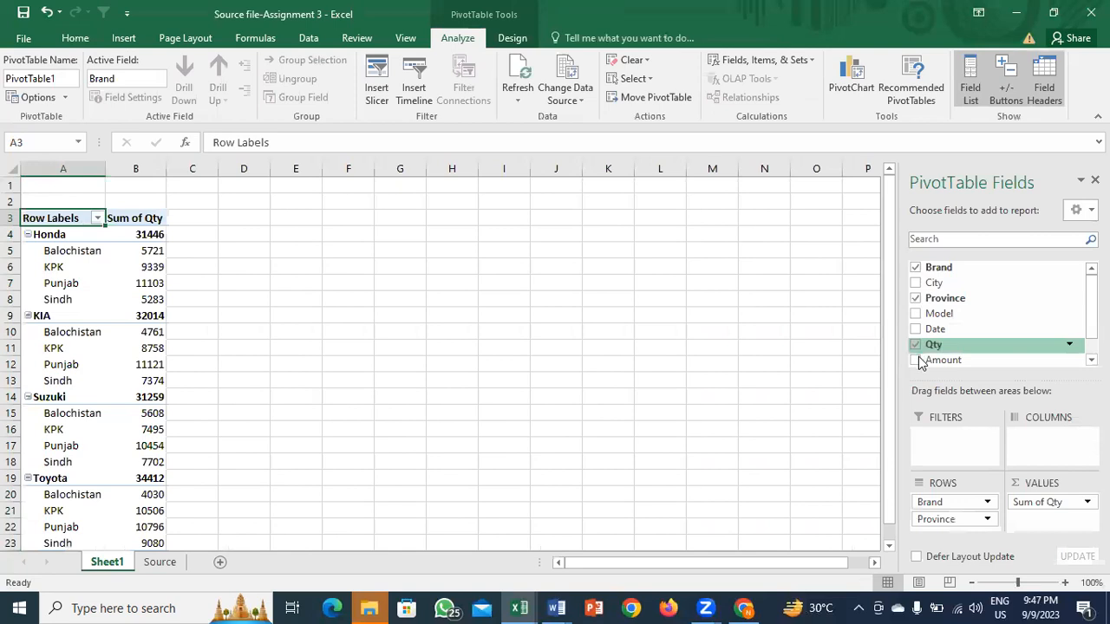
{"action": "left_click", "coordinate": [915, 359]}
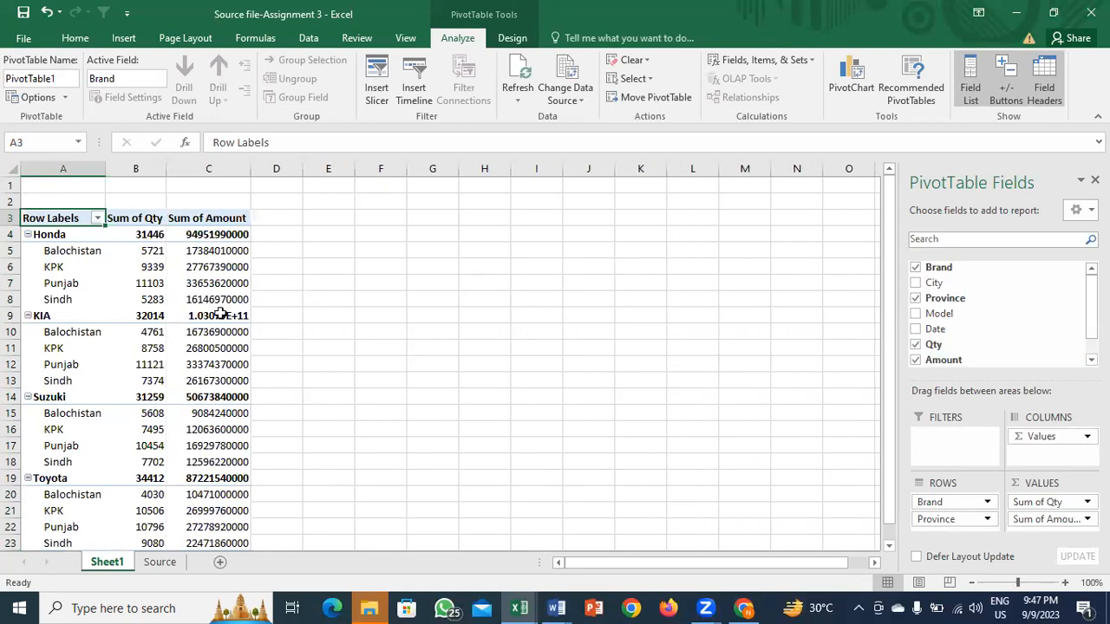
{"action": "mouse_move", "coordinate": [223, 347]}
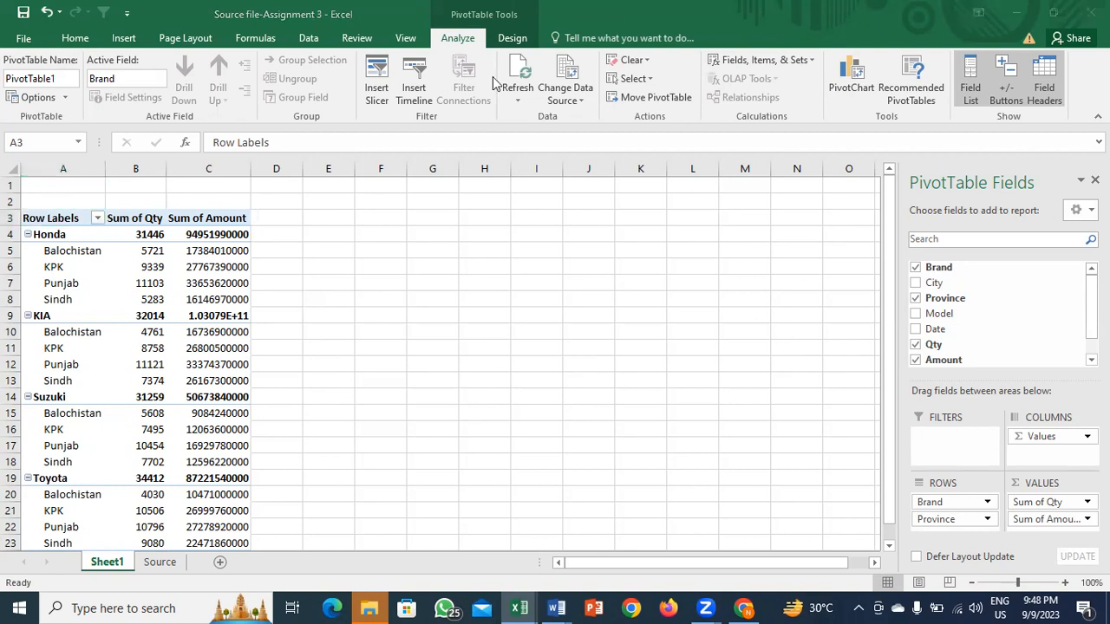
{"action": "left_click", "coordinate": [223, 284]}
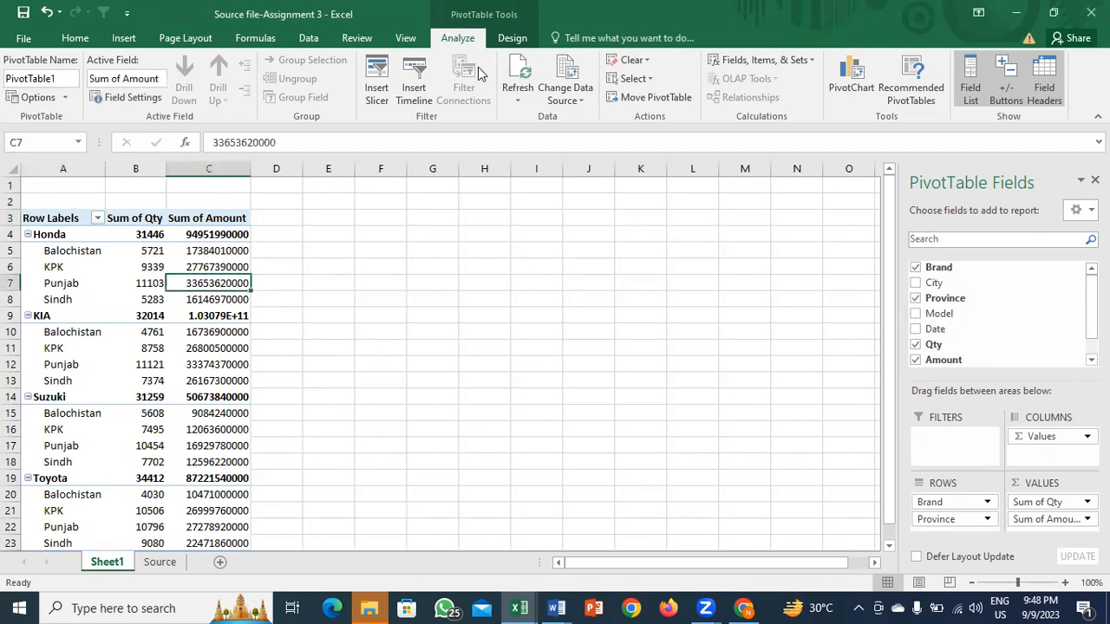
{"action": "left_click", "coordinate": [505, 42]}
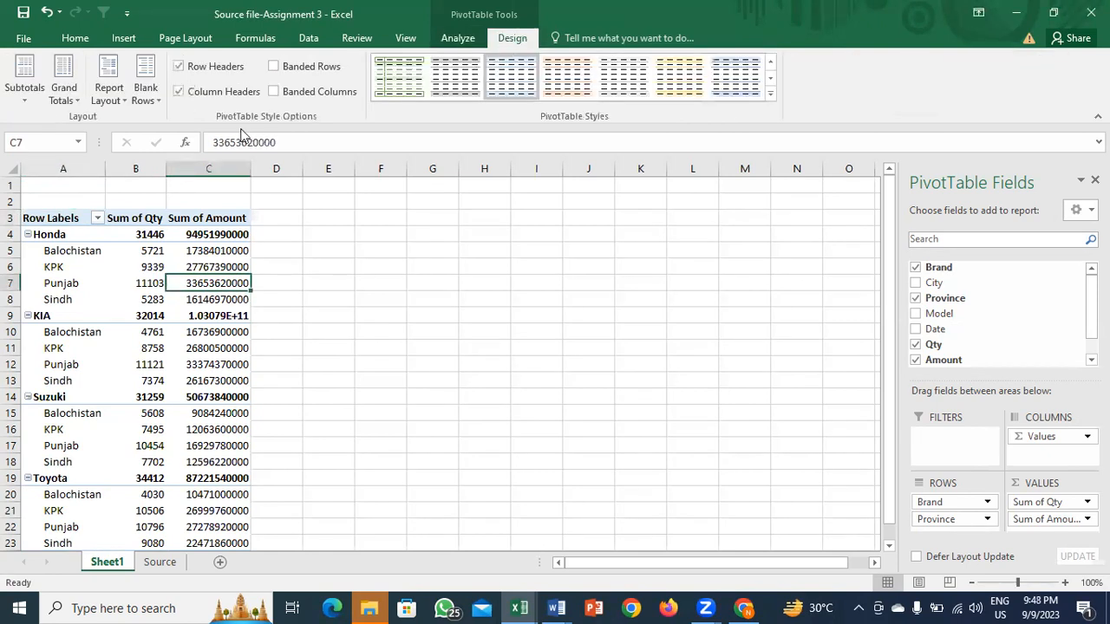
Step: Switch the pivot table to Tabular Form and apply a medium green PivotTable style
{"action": "left_click", "coordinate": [117, 97]}
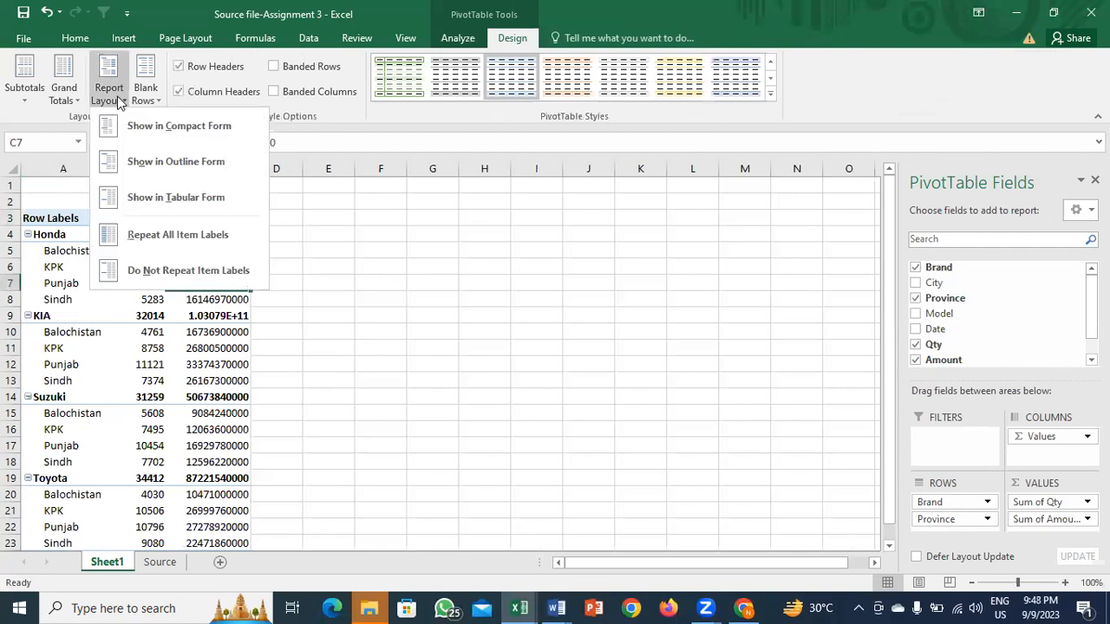
{"action": "left_click", "coordinate": [189, 195]}
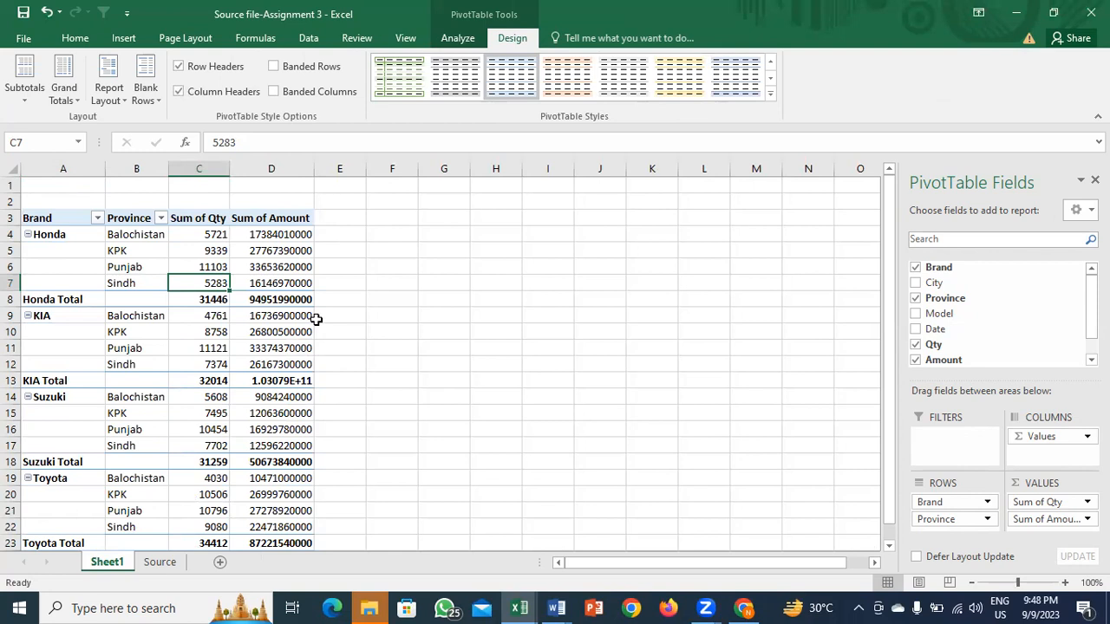
{"action": "left_click", "coordinate": [771, 97]}
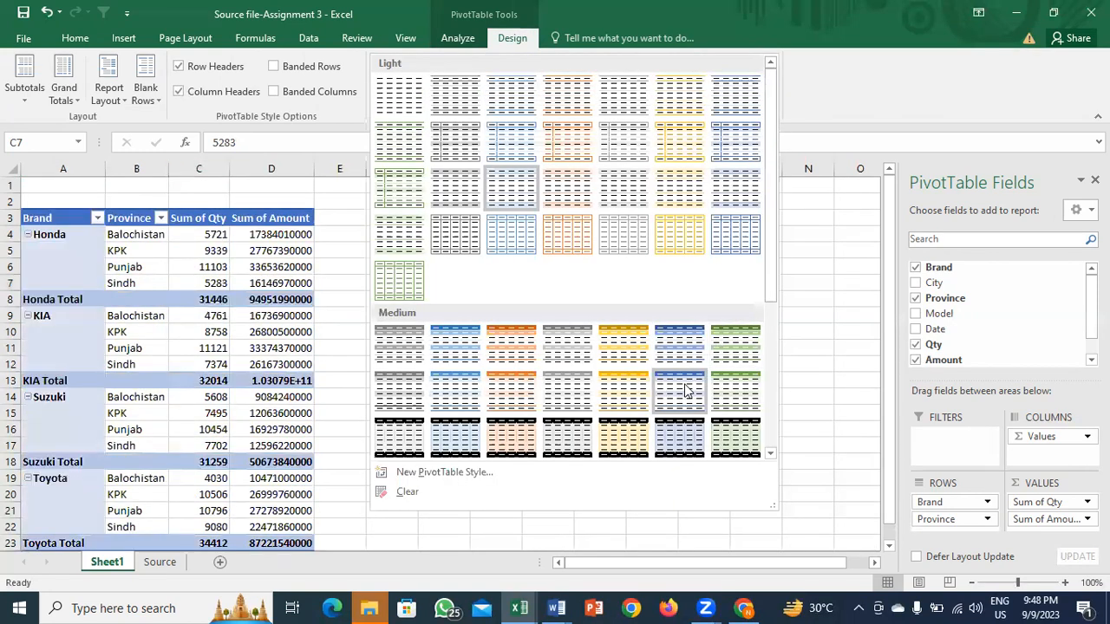
{"action": "left_click", "coordinate": [747, 396]}
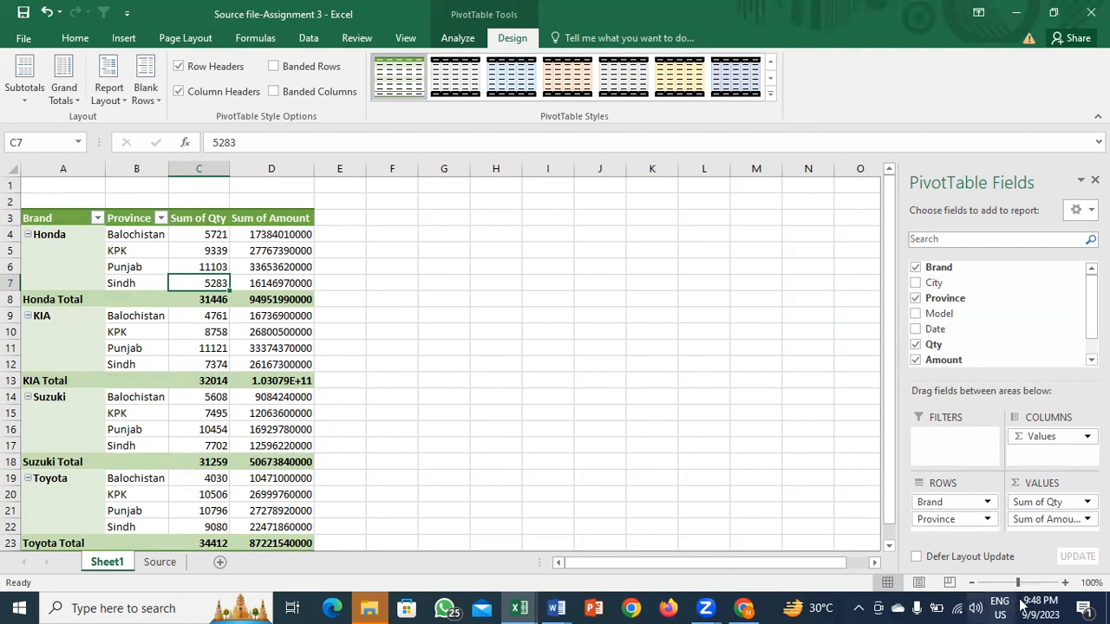
{"action": "left_click", "coordinate": [289, 448]}
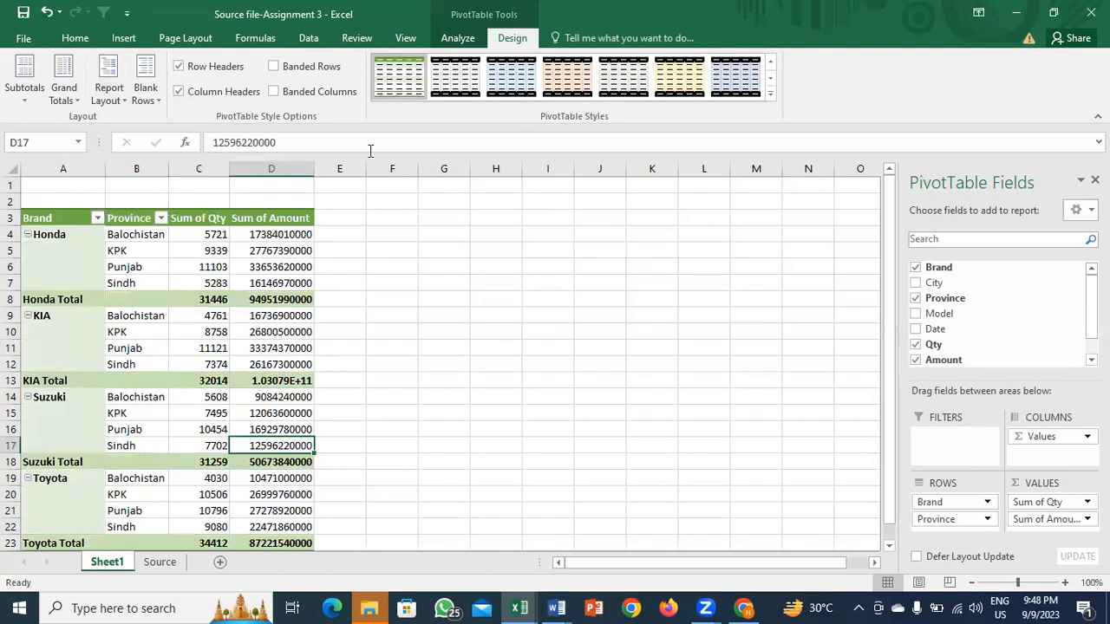
{"action": "left_click", "coordinate": [215, 249]}
{"action": "key", "text": "Up"}
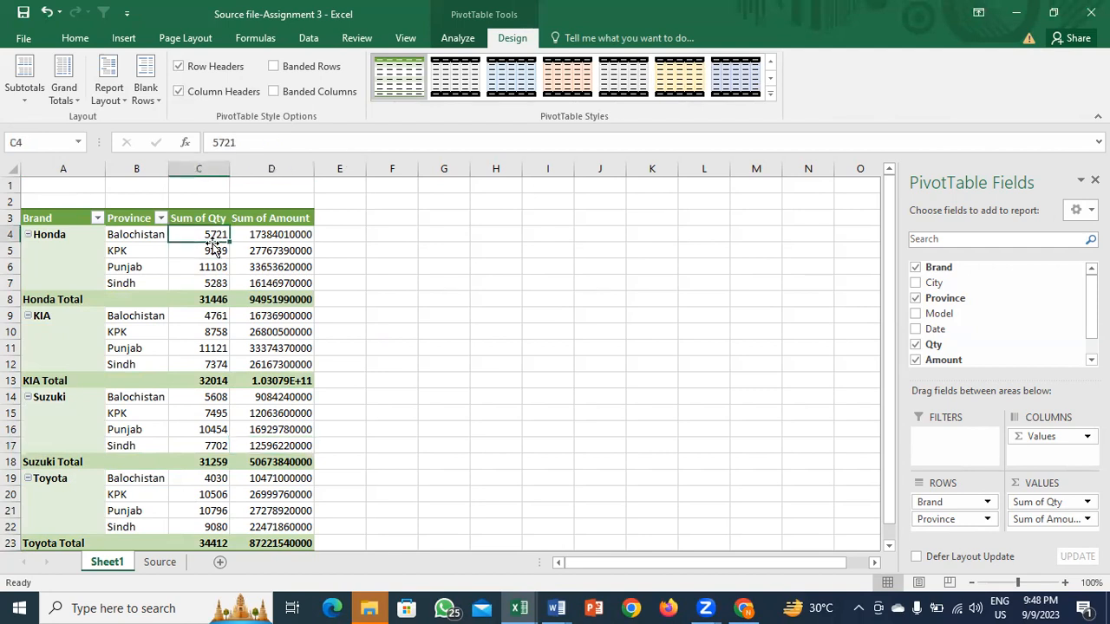
{"action": "key", "text": "Right"}
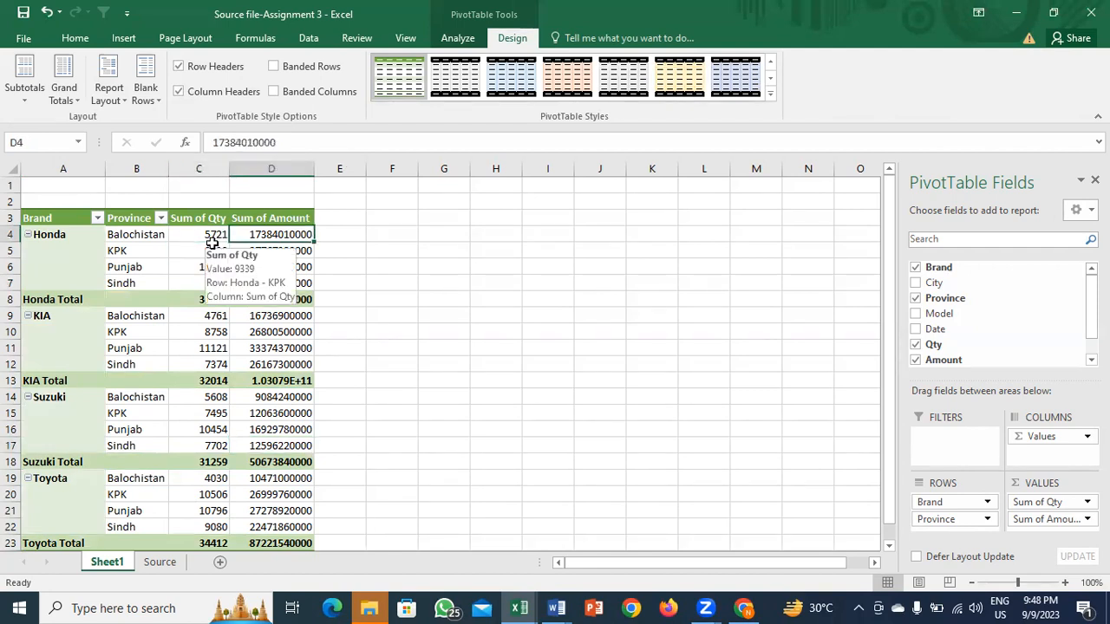
{"action": "key", "text": "ctrl+Down"}
{"action": "key", "text": "Down"}
{"action": "key", "text": "Up"}
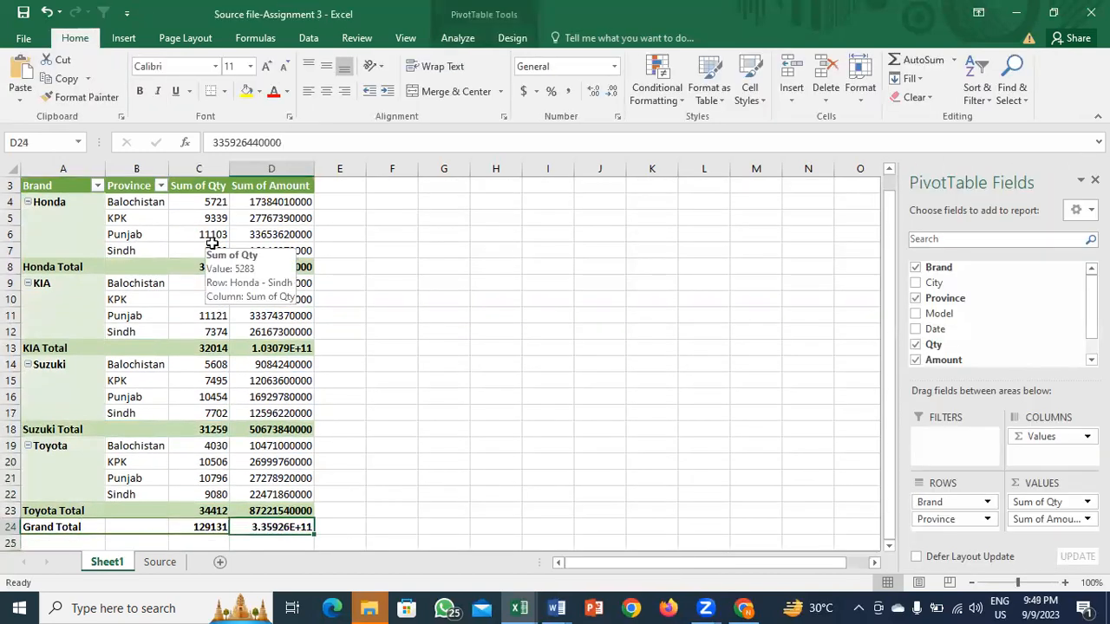
{"action": "key", "text": "ctrl+Up"}
{"action": "key", "text": "Down"}
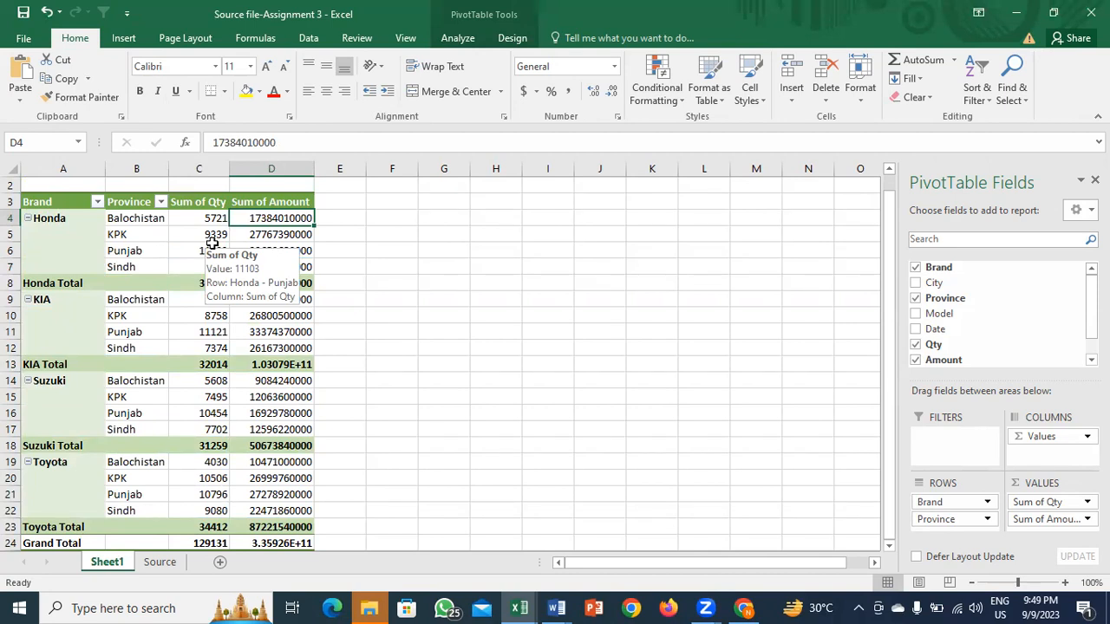
{"action": "left_click", "coordinate": [158, 565]}
{"action": "left_click", "coordinate": [103, 562]}
{"action": "key", "text": "Left"}
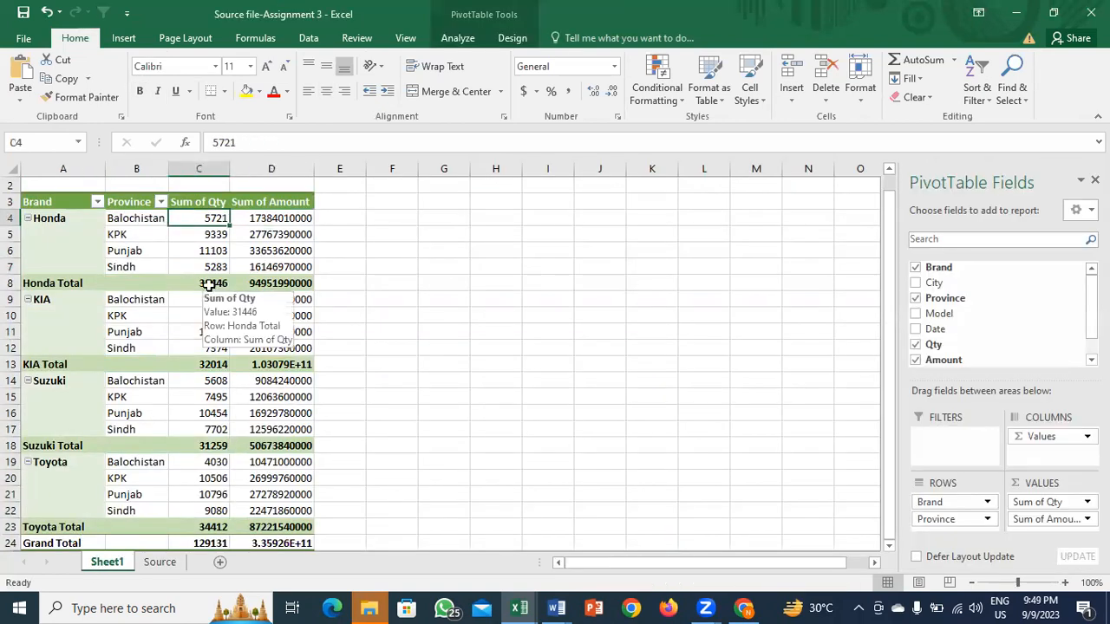
{"action": "key", "text": "ctrl+shift"}
{"action": "key", "text": "shift+Right"}
{"action": "key", "text": "ctrl+shift+Down"}
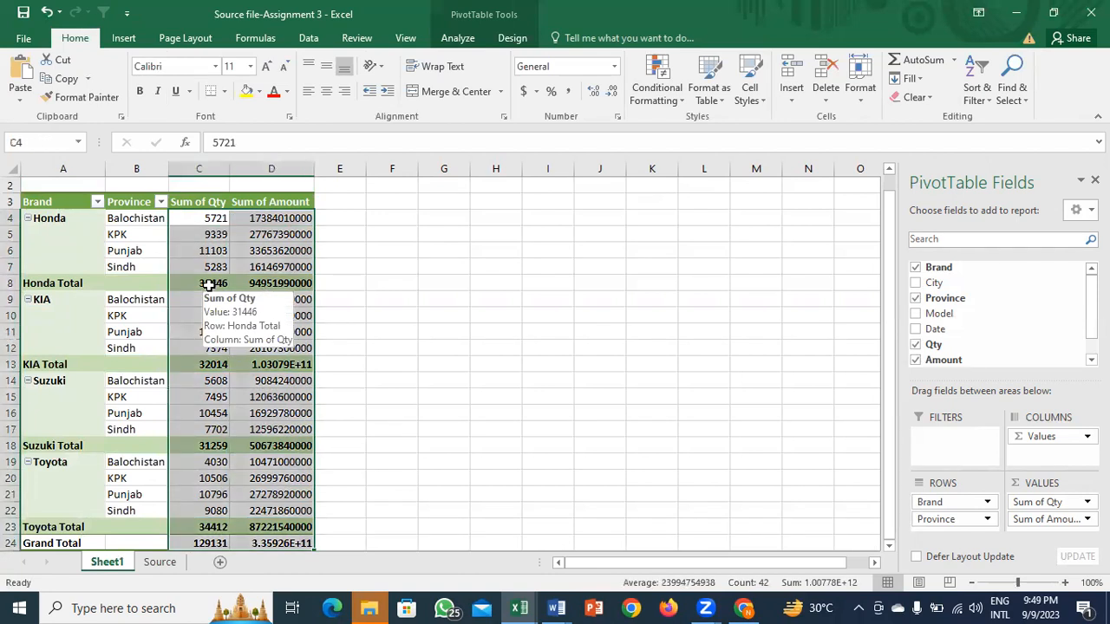
Step: Format the selected pivot values as Accounting with no currency symbol and 0 decimal places
{"action": "key", "text": "ctrl+1"}
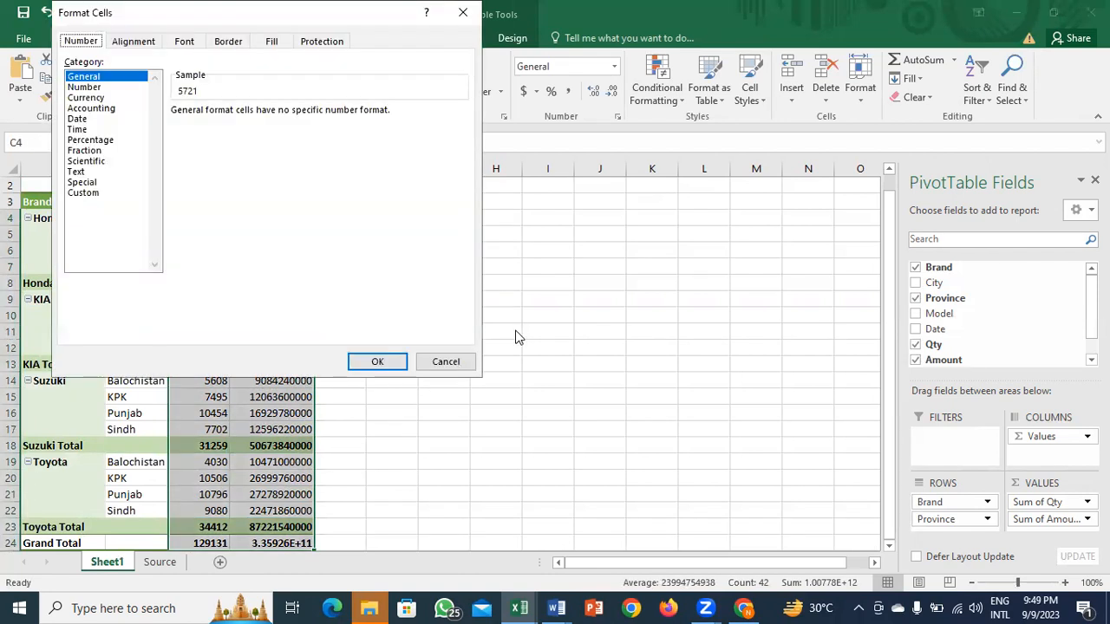
{"action": "left_click", "coordinate": [97, 109]}
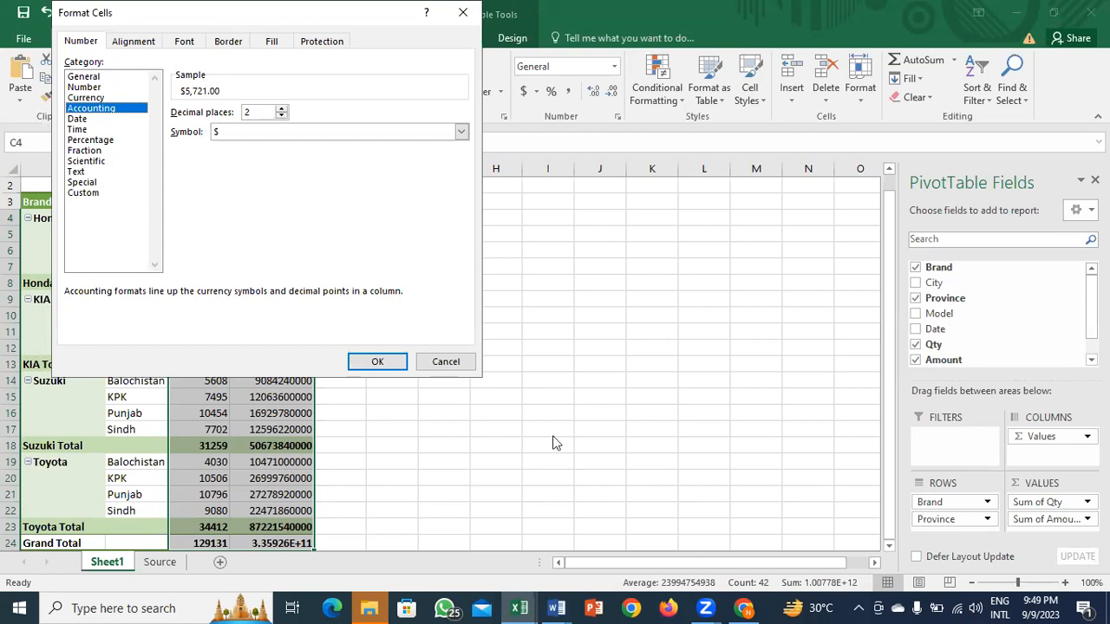
{"action": "key", "text": "Return"}
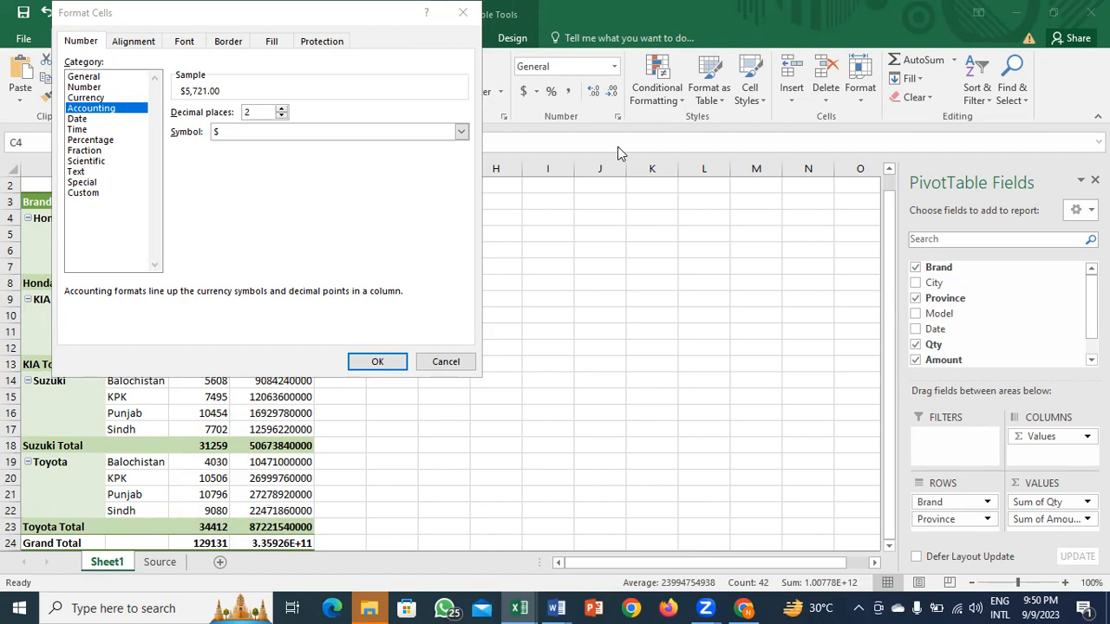
{"action": "left_click", "coordinate": [457, 134]}
{"action": "key", "text": "Up"}
{"action": "key", "text": "Return"}
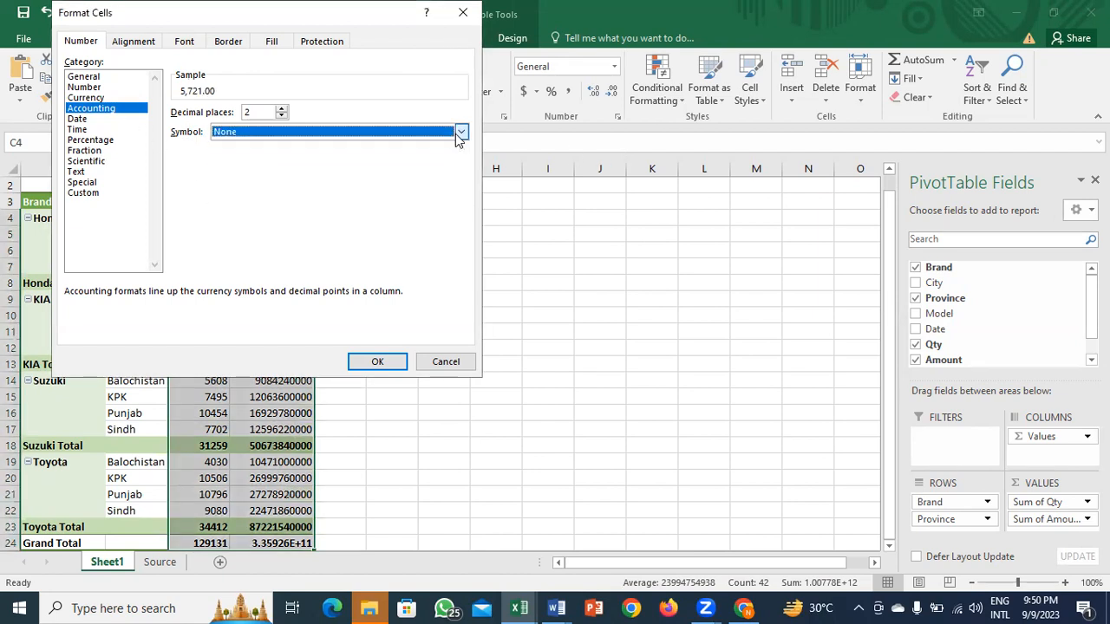
{"action": "left_click", "coordinate": [281, 116]}
{"action": "left_click", "coordinate": [281, 116]}
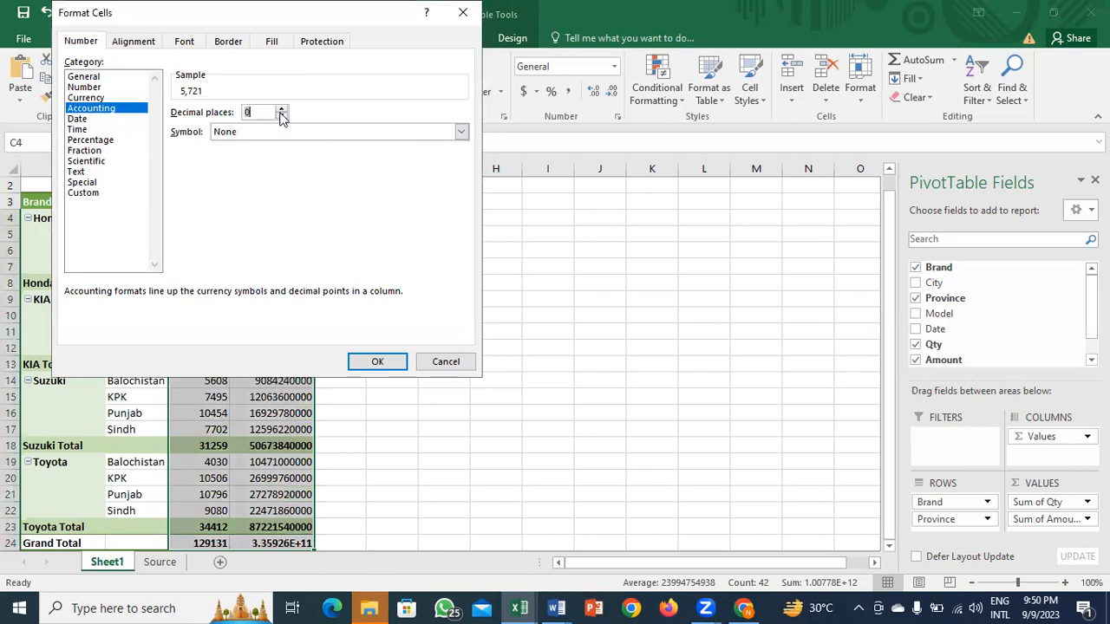
{"action": "left_click", "coordinate": [375, 362]}
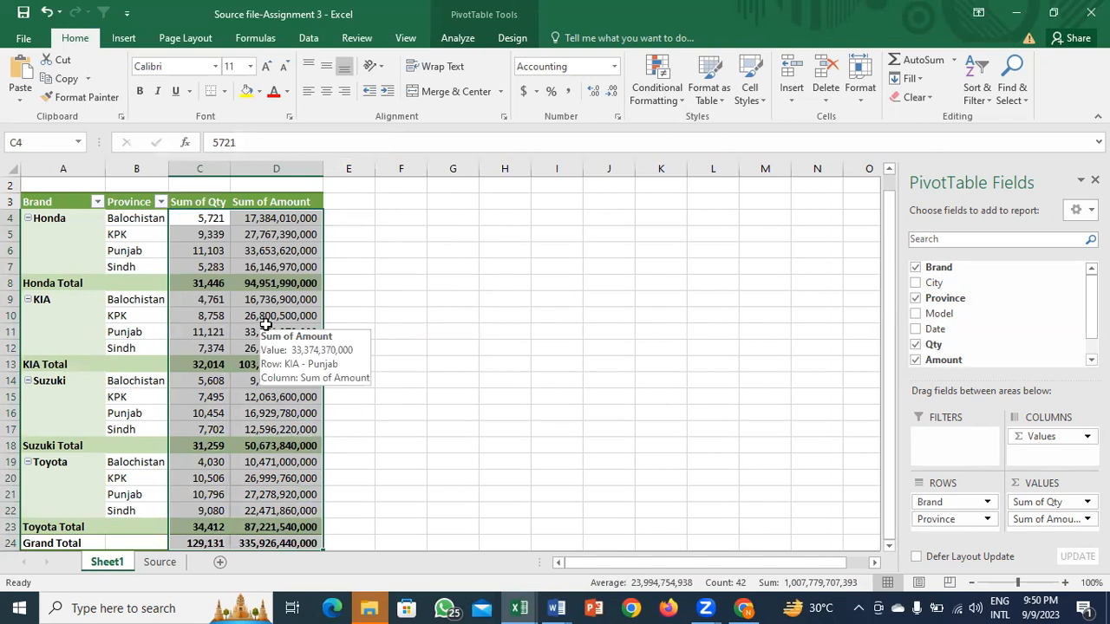
Step: Recheck the number format, confirming the currency symbol stays None
{"action": "key", "text": "ctrl+1"}
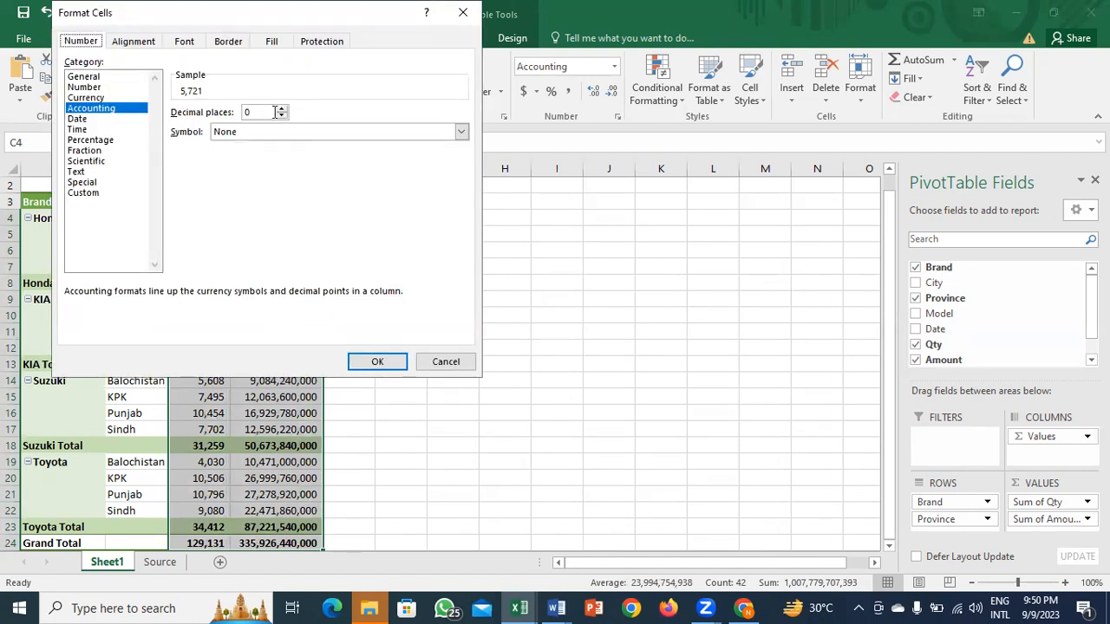
{"action": "left_click", "coordinate": [462, 131]}
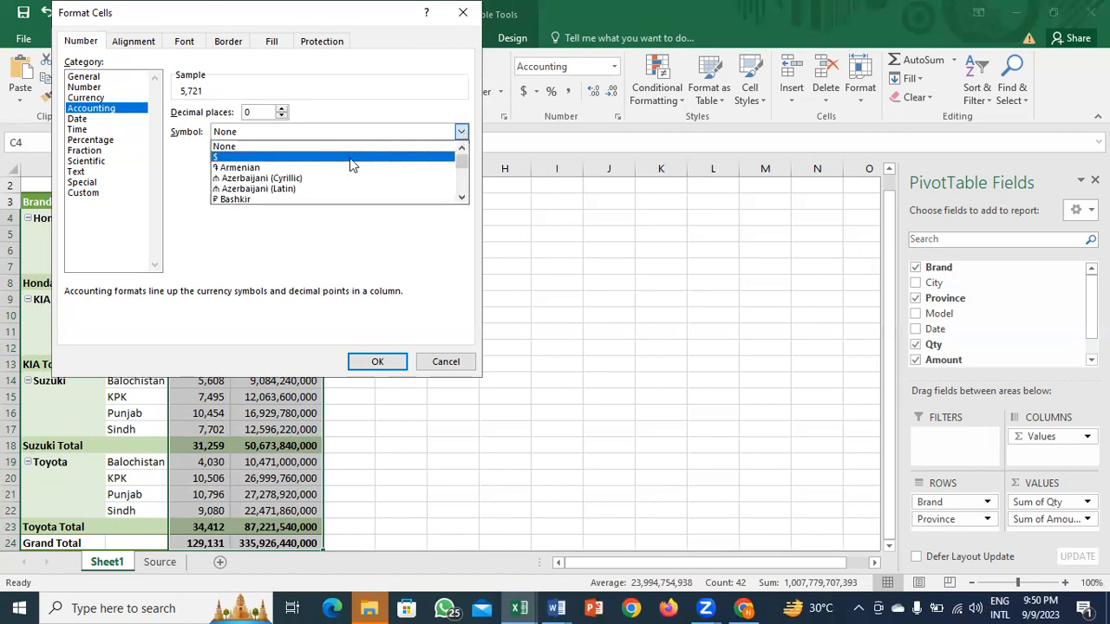
{"action": "left_click", "coordinate": [303, 147]}
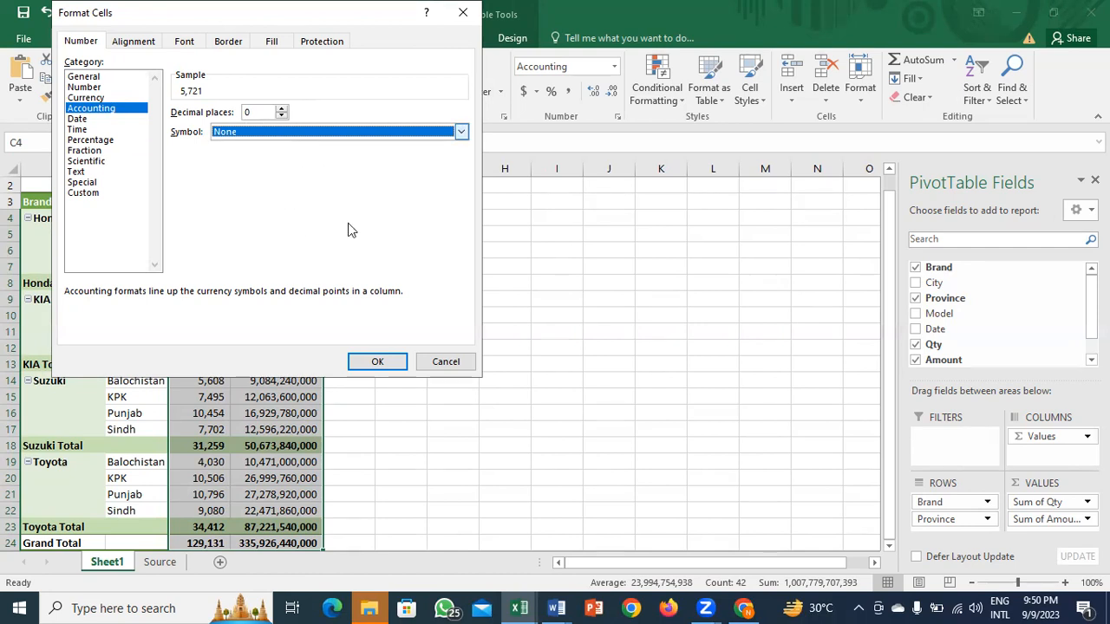
{"action": "left_click", "coordinate": [376, 361]}
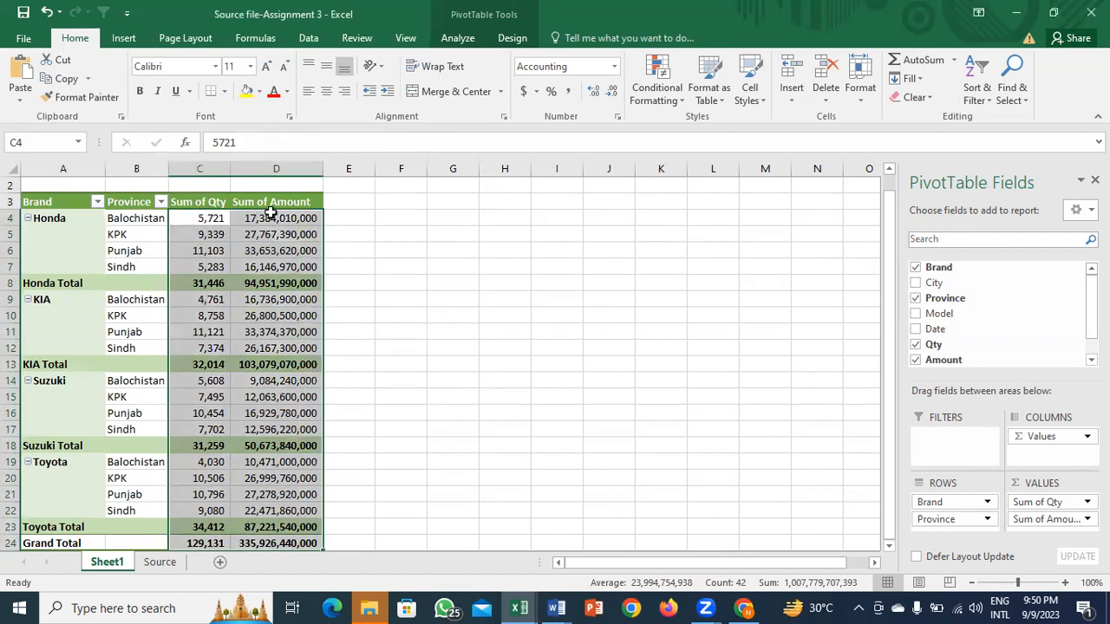
{"action": "left_click", "coordinate": [244, 235]}
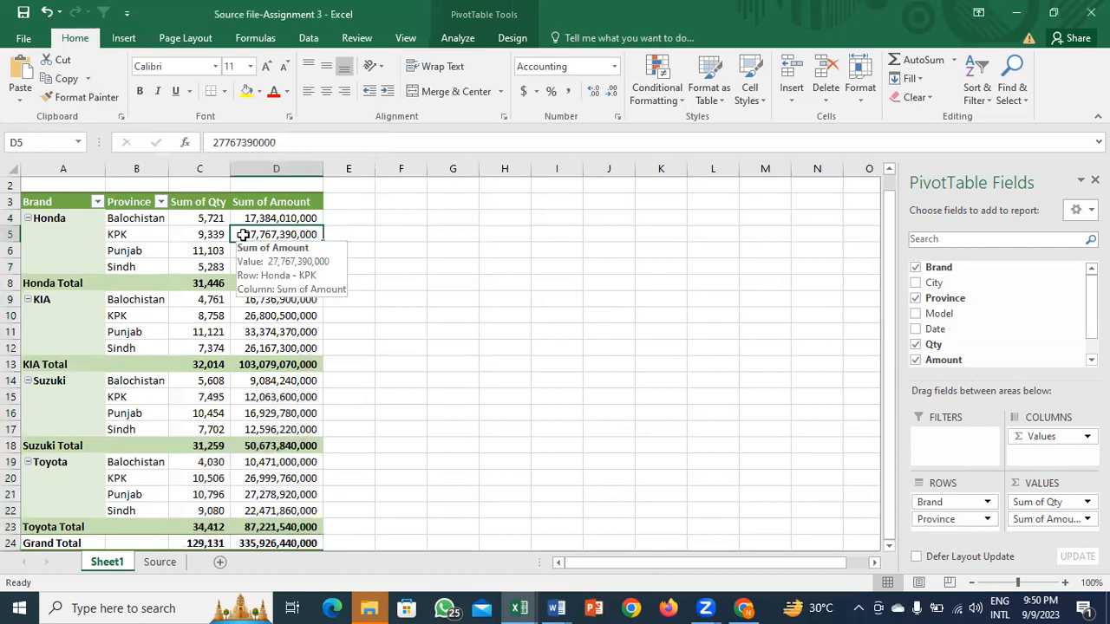
{"action": "left_click", "coordinate": [207, 234]}
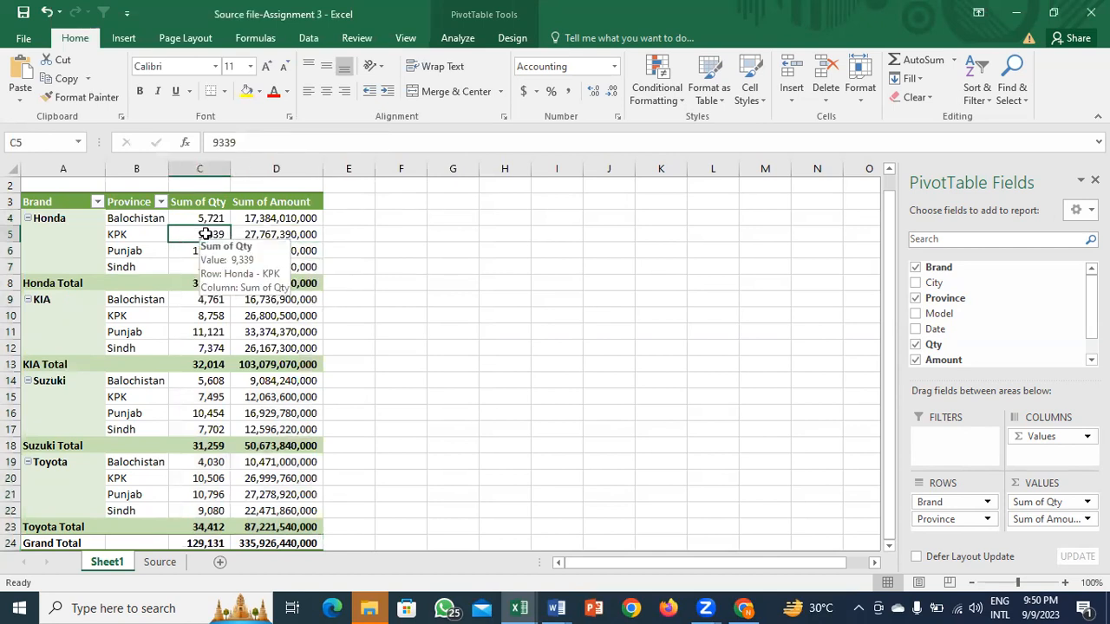
{"action": "left_click", "coordinate": [207, 218]}
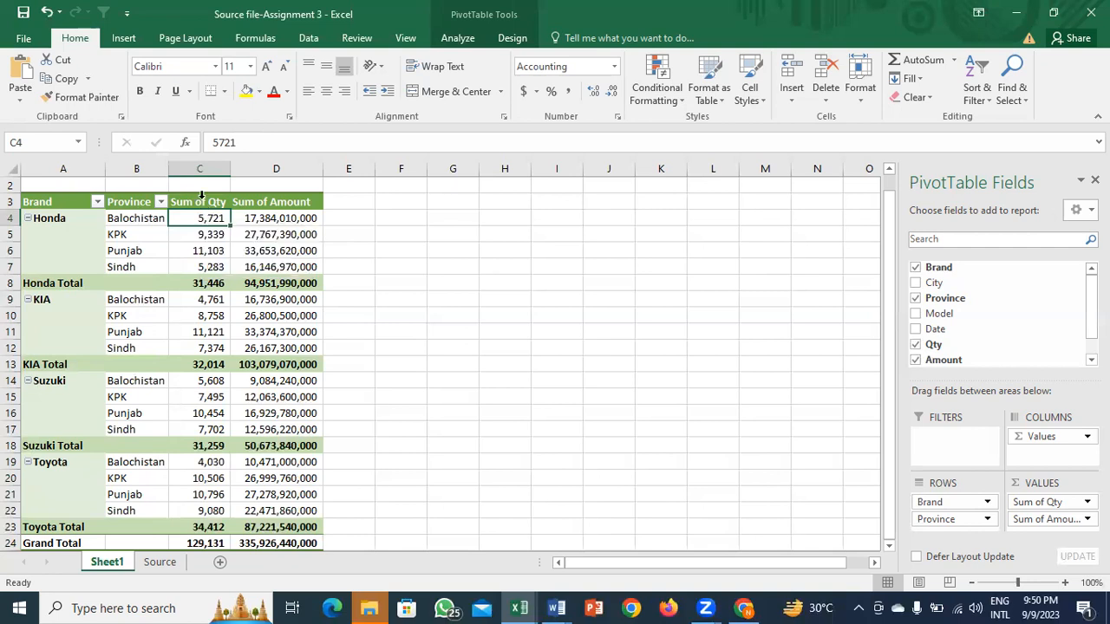
{"action": "left_click_drag", "start_coordinate": [199, 201], "coordinate": [264, 203]}
{"action": "left_click", "coordinate": [254, 250]}
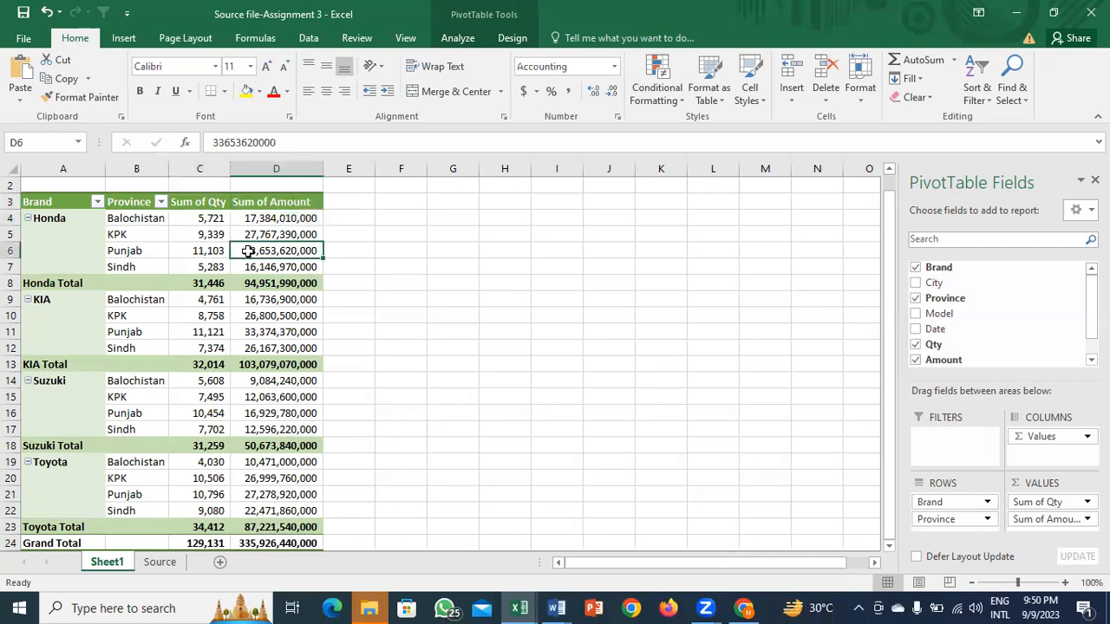
{"action": "left_click", "coordinate": [200, 201]}
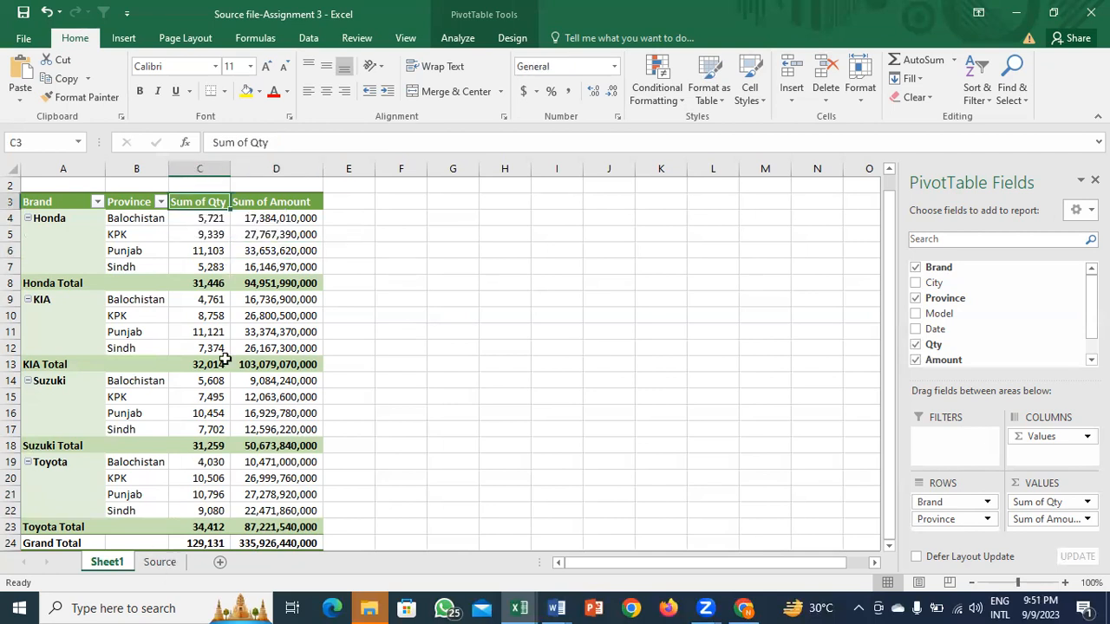
{"action": "left_click", "coordinate": [160, 562]}
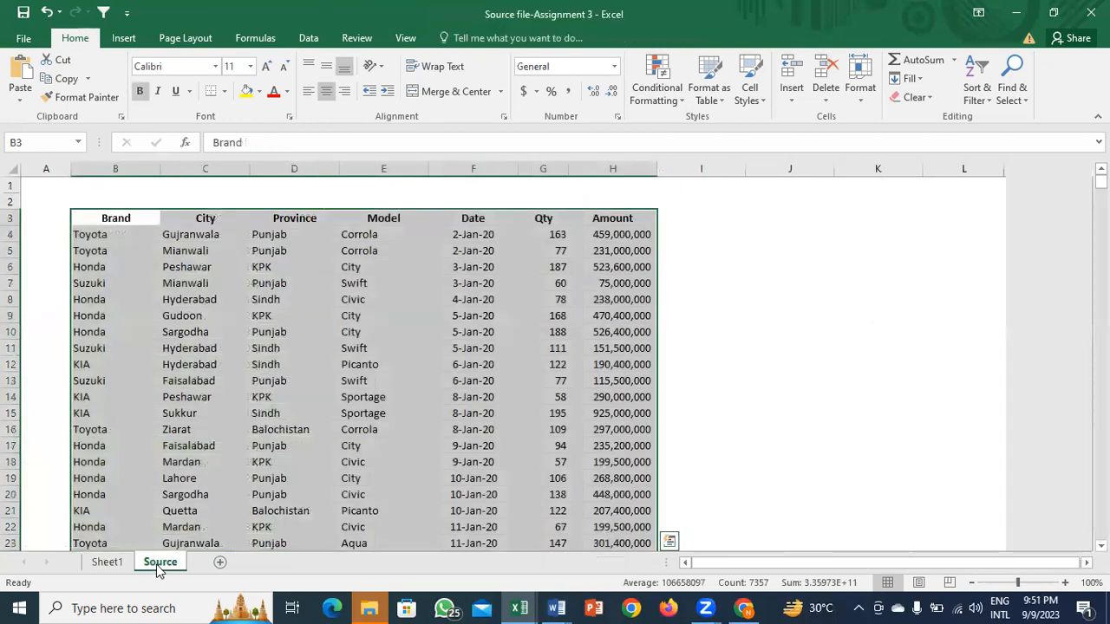
{"action": "key", "text": "ctrl+t"}
{"action": "key", "text": "Return"}
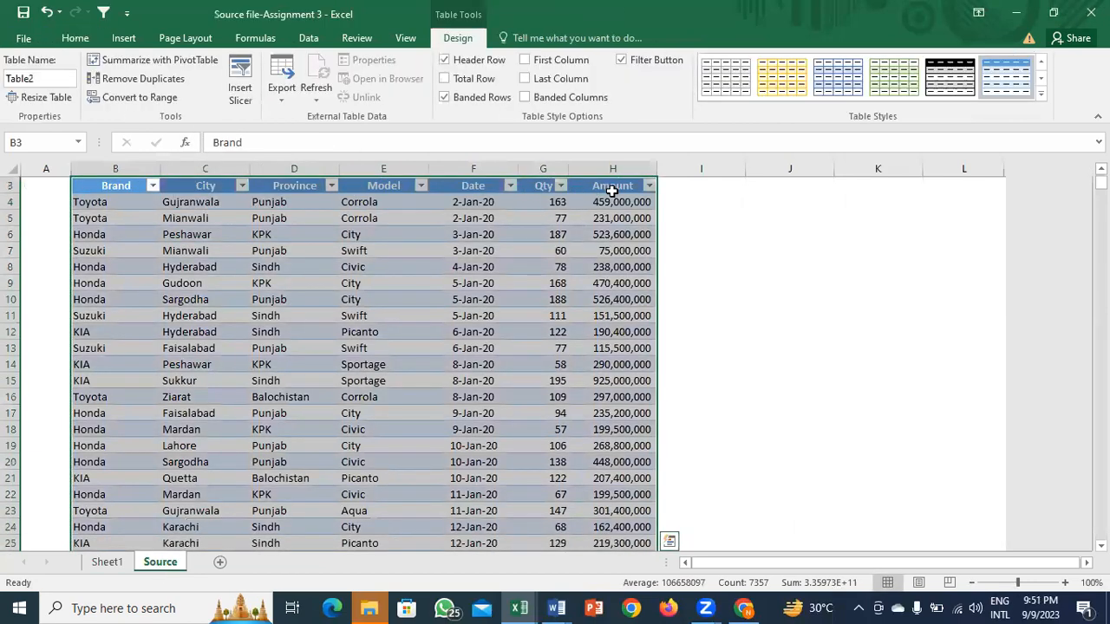
{"action": "key", "text": "ctrl+z"}
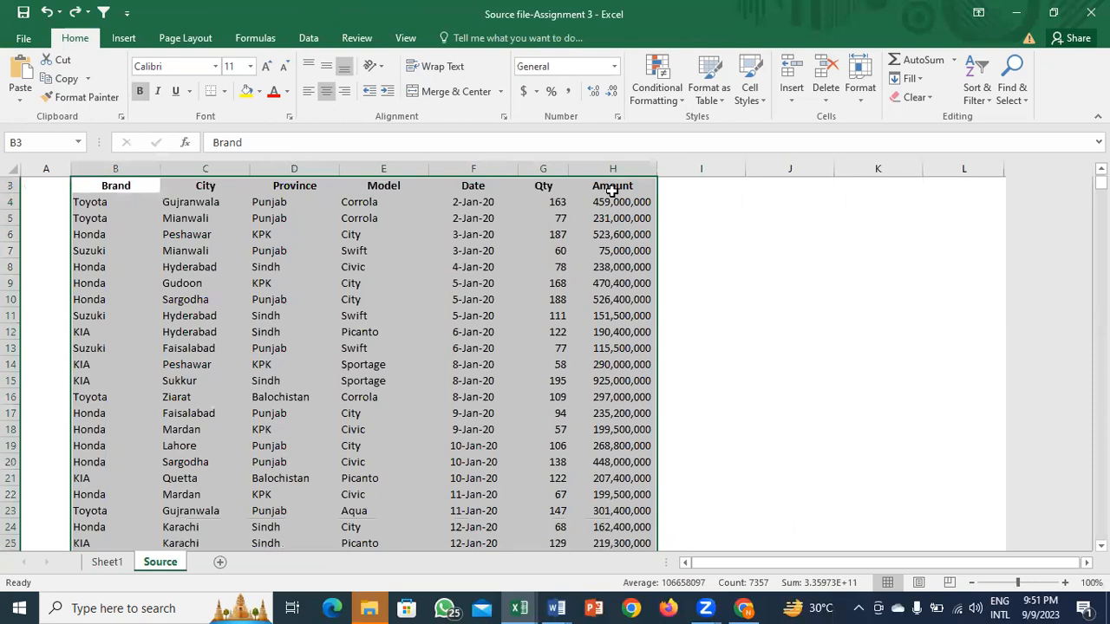
{"action": "key", "text": "ctrl+Page_Up"}
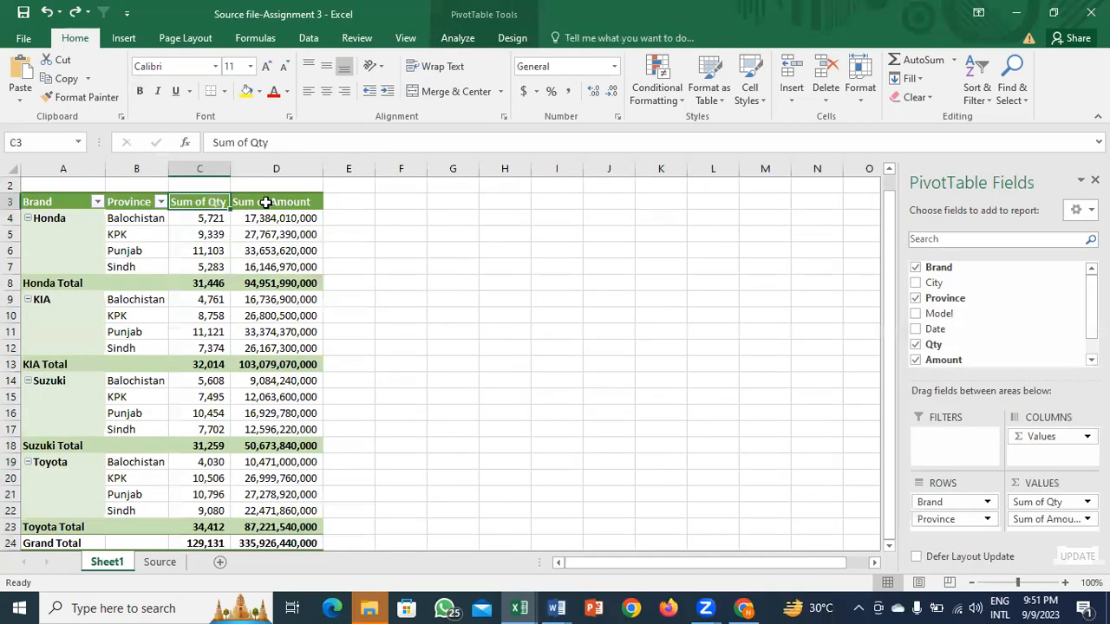
{"action": "left_click", "coordinate": [93, 223]}
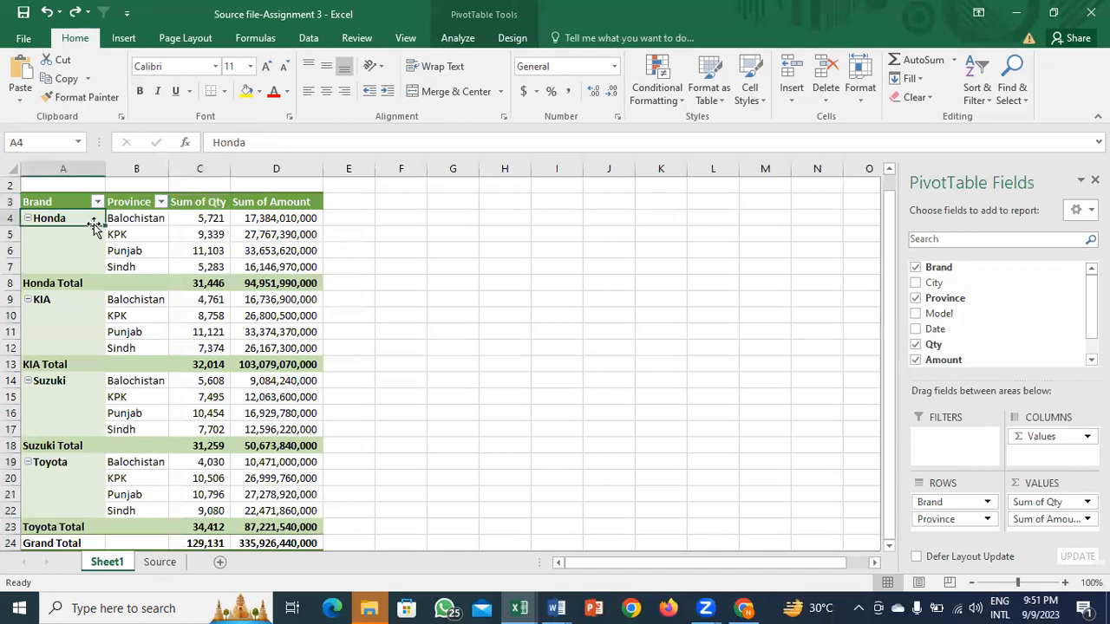
{"action": "key", "text": "Right"}
{"action": "key", "text": "Right"}
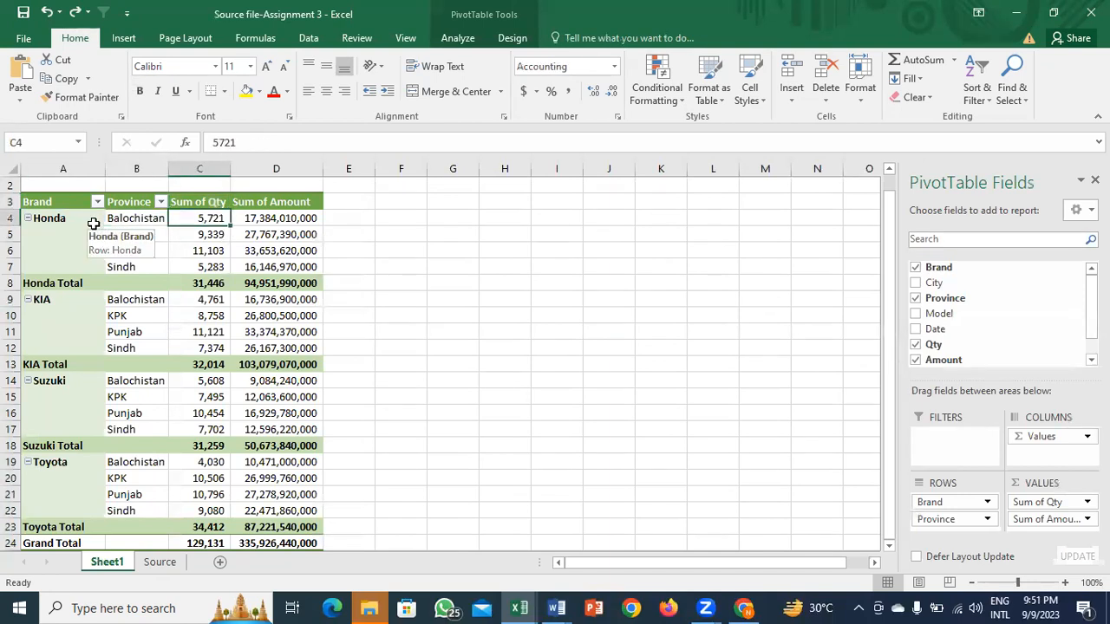
{"action": "key", "text": "Left"}
{"action": "key", "text": "Right"}
{"action": "key", "text": "Right"}
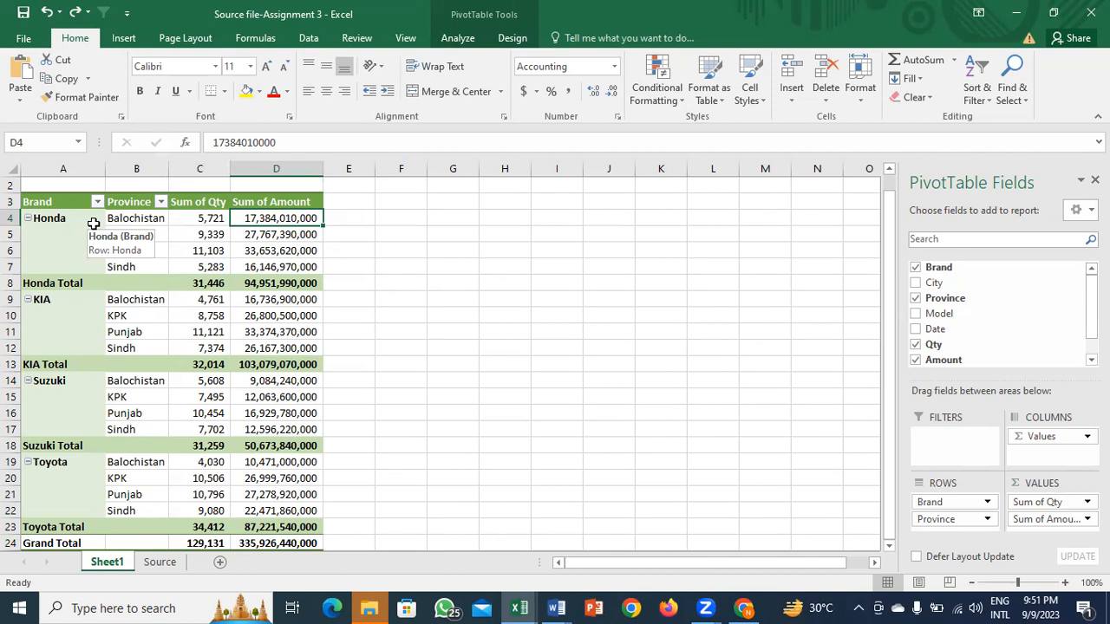
{"action": "key", "text": "Down"}
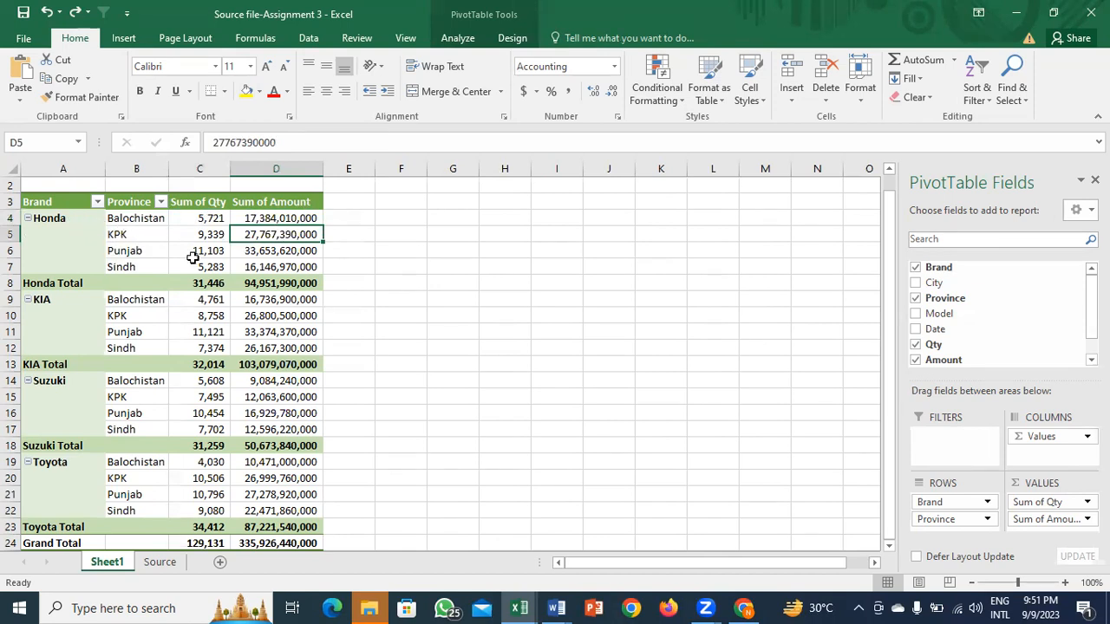
Step: Drill into Honda's KPK amount (pivot cell D5) to list its records on a new sheet
{"action": "mouse_move", "coordinate": [276, 235]}
{"action": "double_click", "coordinate": [293, 236]}
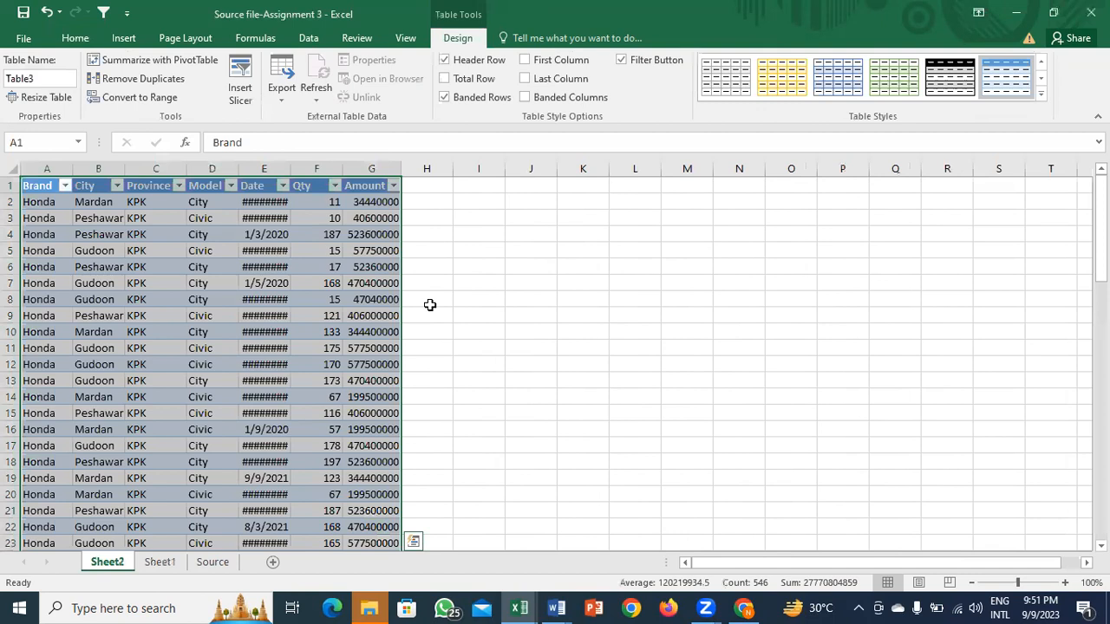
{"action": "key", "text": "ctrl+Page_Down"}
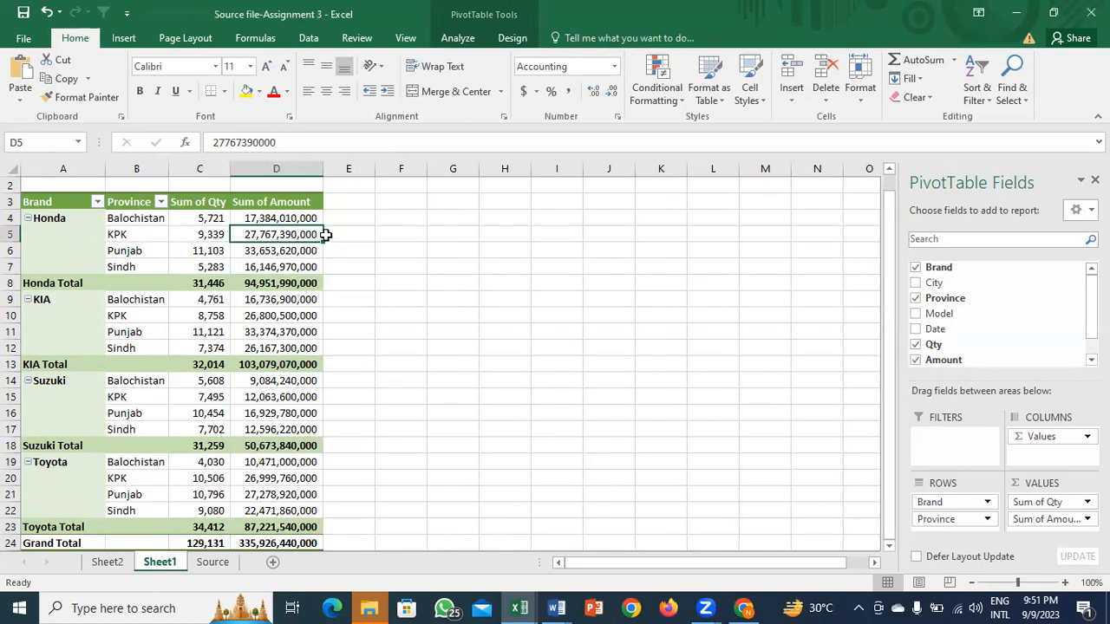
{"action": "key", "text": "ctrl+Page_Up"}
{"action": "key", "text": "ctrl+Down"}
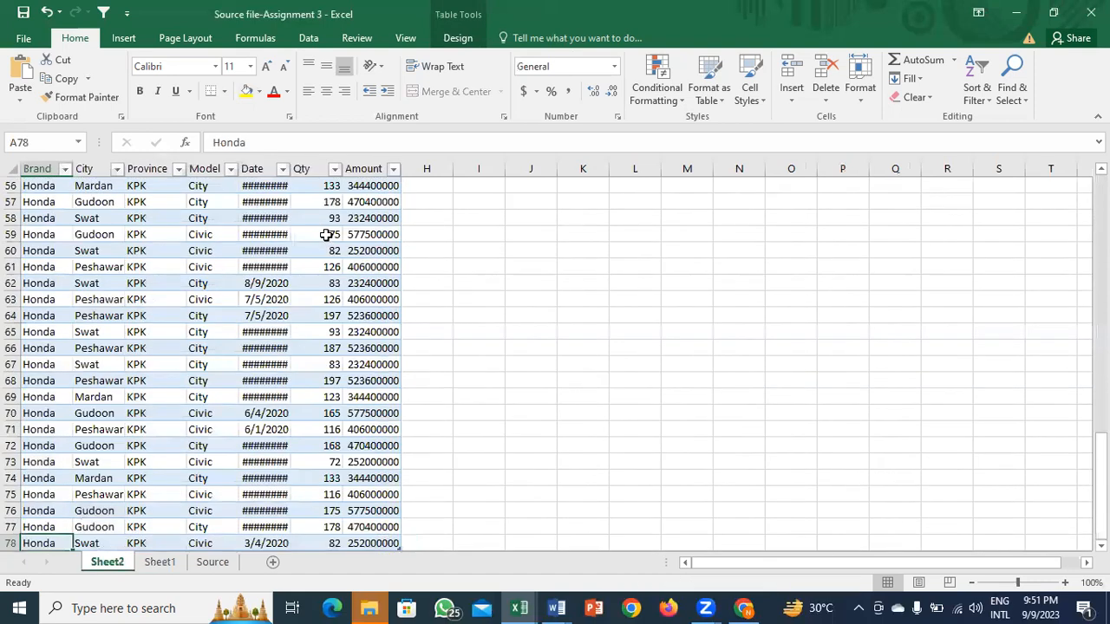
{"action": "key", "text": "ctrl+Up"}
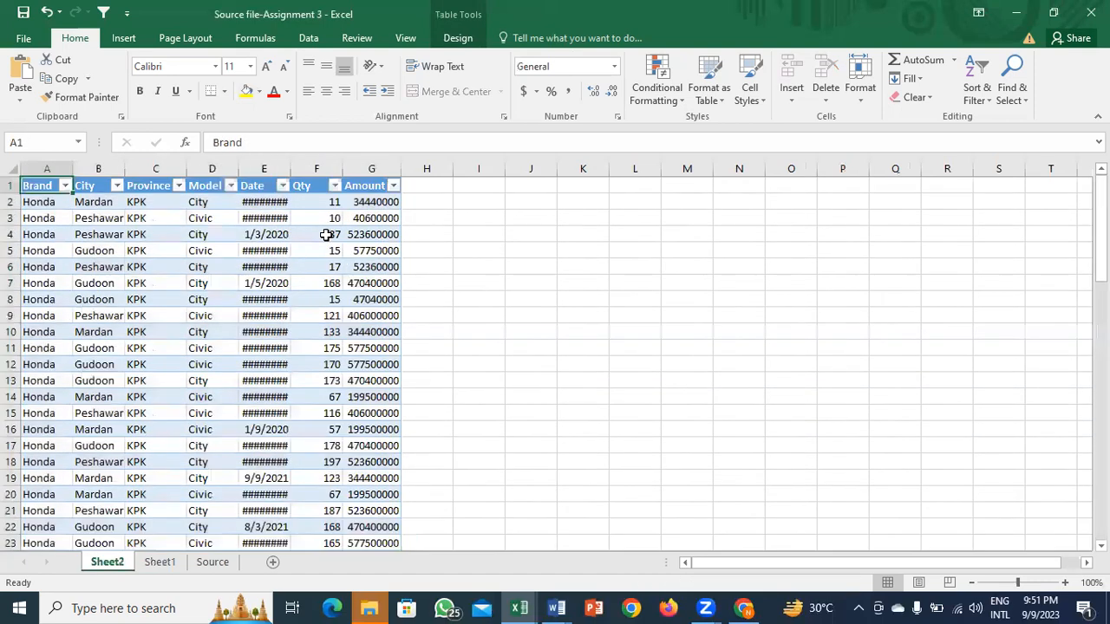
Step: Auto-fit the Date column and move to the cell just below the last Amount value
{"action": "double_click", "coordinate": [290, 169]}
{"action": "left_click", "coordinate": [285, 347]}
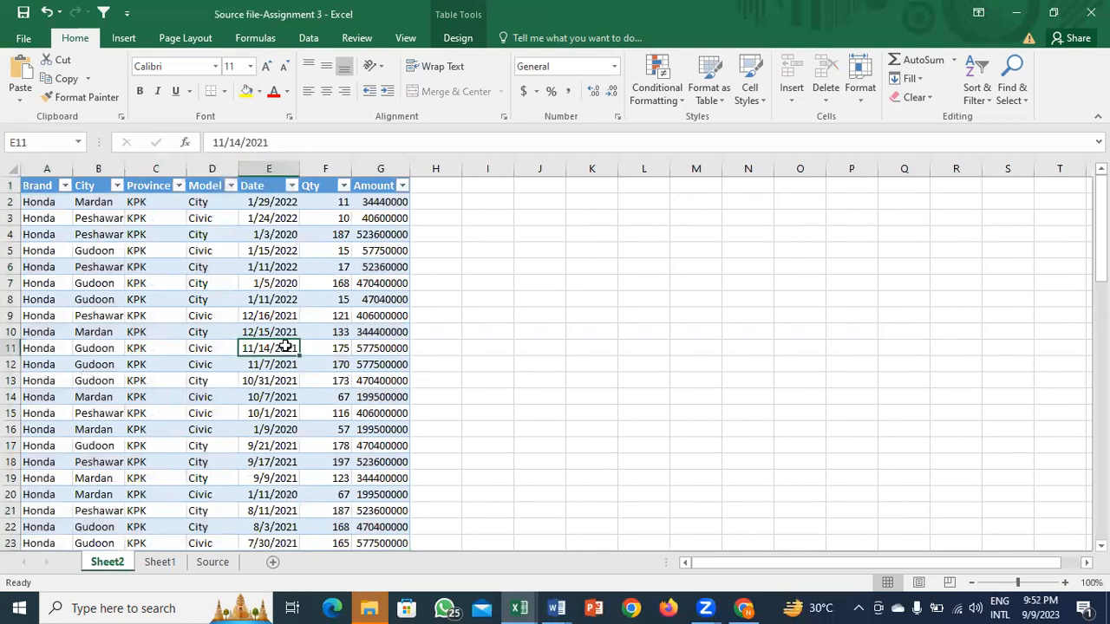
{"action": "left_click", "coordinate": [52, 341]}
{"action": "key", "text": "ctrl+Down"}
{"action": "key", "text": "Right"}
{"action": "key", "text": "Right"}
{"action": "key", "text": "Right"}
{"action": "key", "text": "Left"}
{"action": "key", "text": "ctrl+Up"}
{"action": "key", "text": "Down"}
{"action": "key", "text": "Right"}
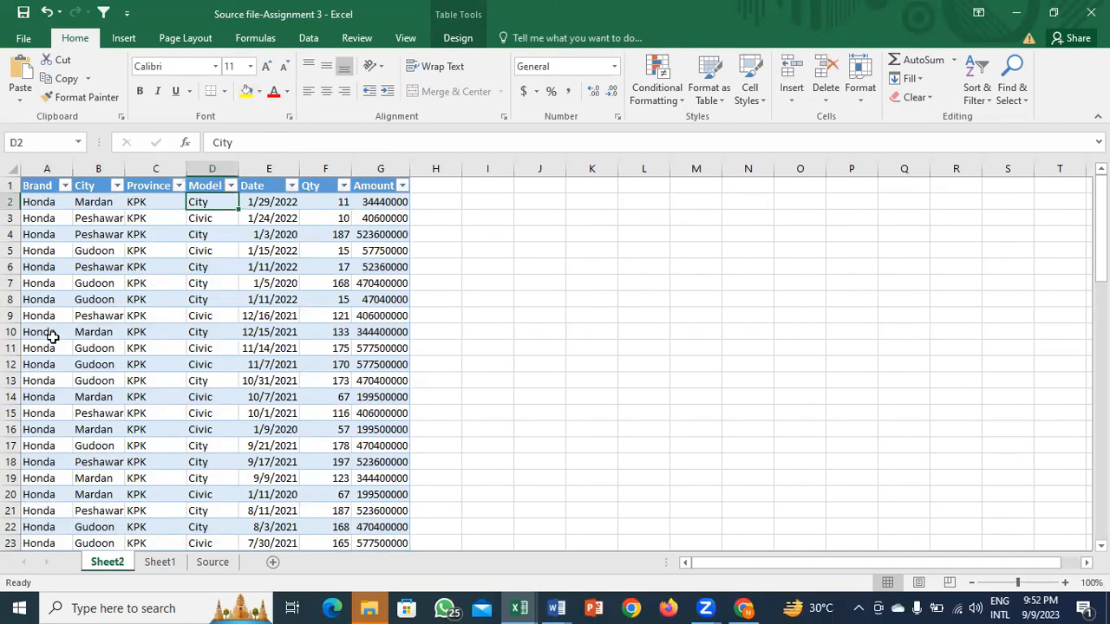
{"action": "key", "text": "Left"}
{"action": "key", "text": "Left"}
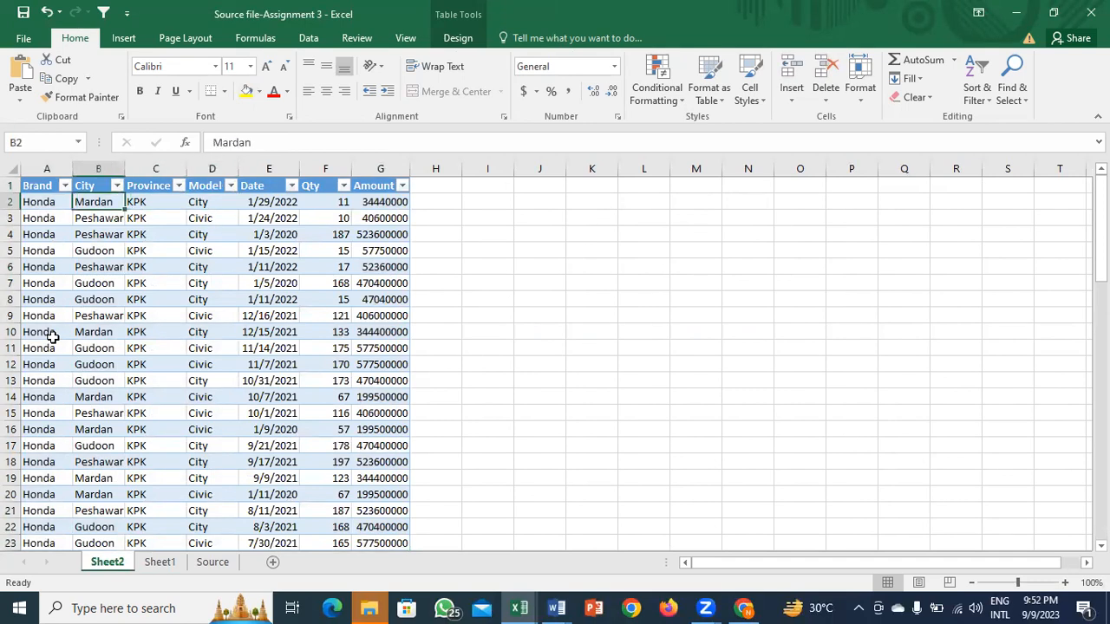
{"action": "key", "text": "Right"}
{"action": "key", "text": "Right"}
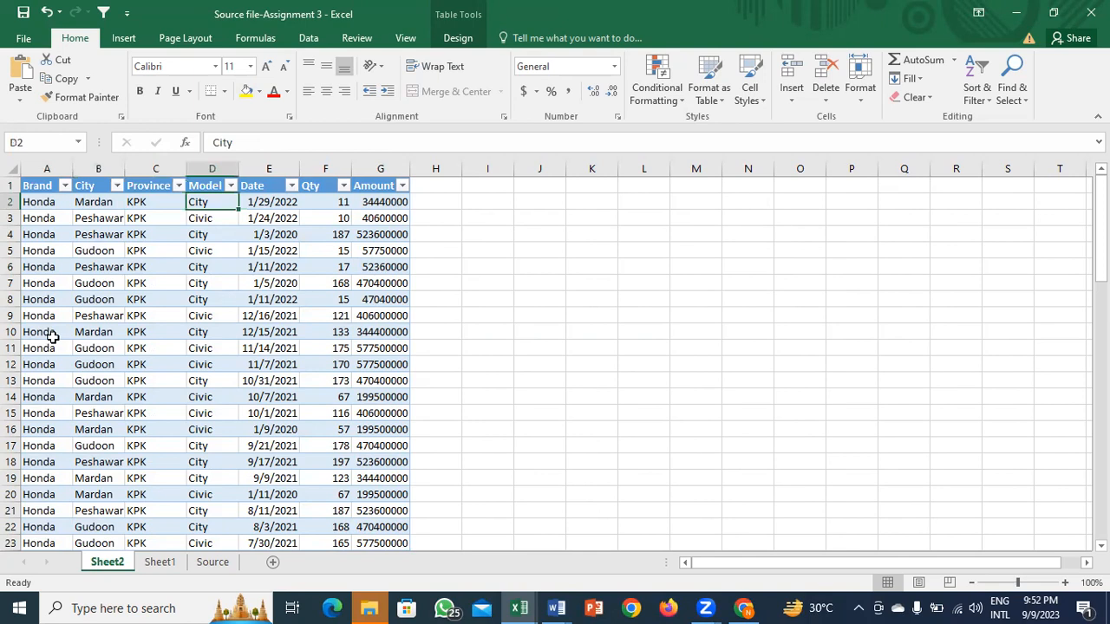
{"action": "key", "text": "Right"}
{"action": "key", "text": "Right"}
{"action": "key", "text": "Right"}
{"action": "key", "text": "ctrl+Down"}
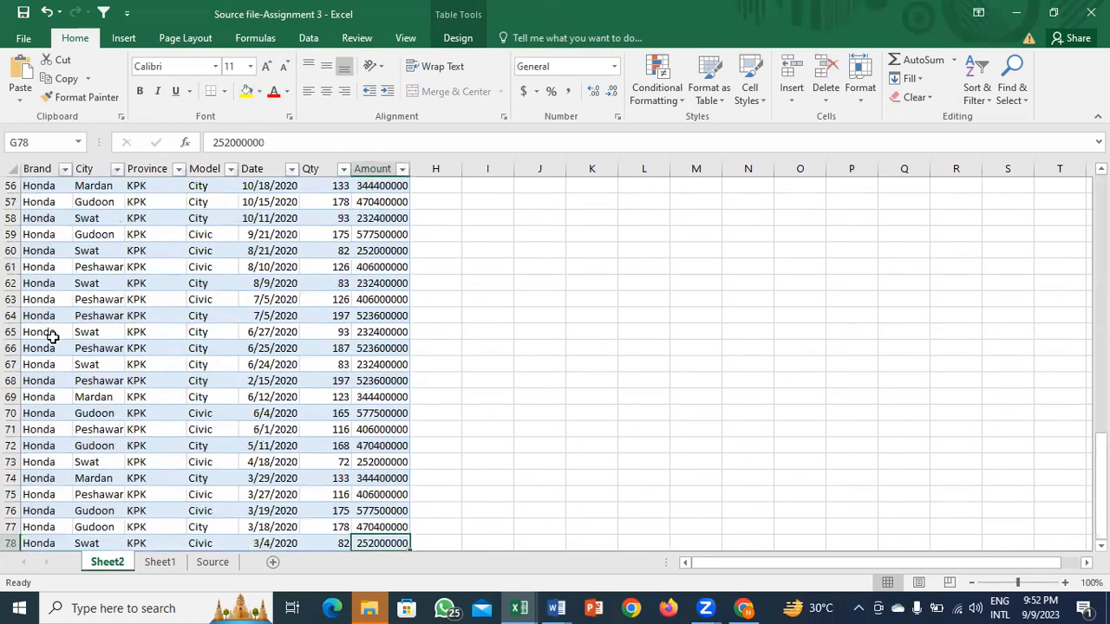
{"action": "key", "text": "Down"}
Step: AutoSum the Amount column and auto-fit it to show the 27,767,390,000 total
{"action": "key", "text": "alt+equal"}
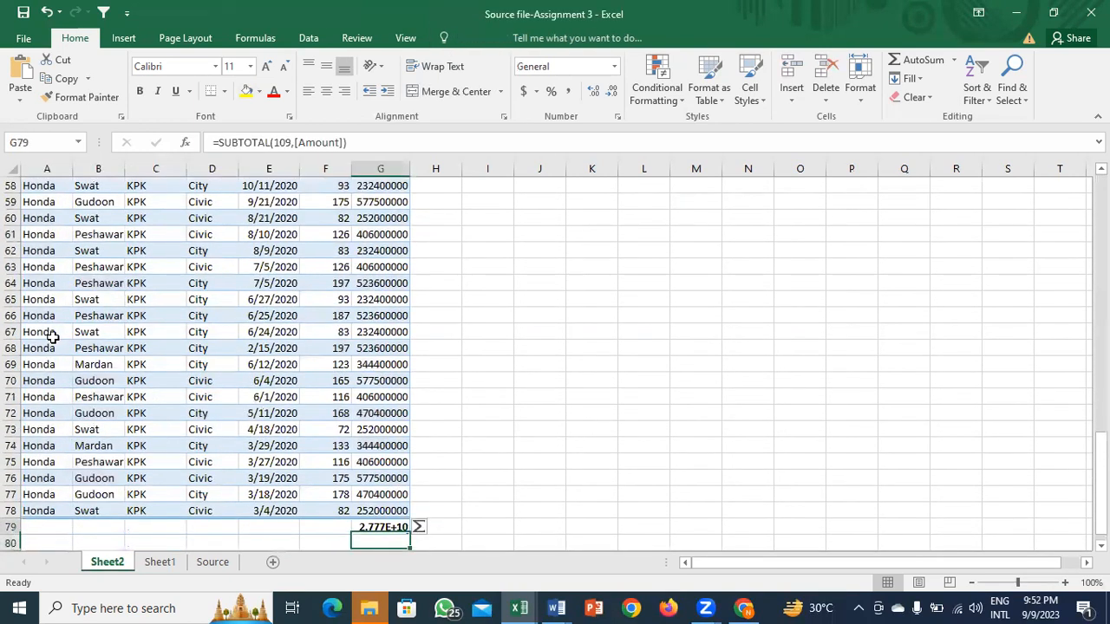
{"action": "key", "text": "alt+h"}
{"action": "key", "text": "k"}
{"action": "key", "text": "alt+h"}
{"action": "key", "text": "9"}
{"action": "key", "text": "F2"}
{"action": "type", "text": "hoi"}
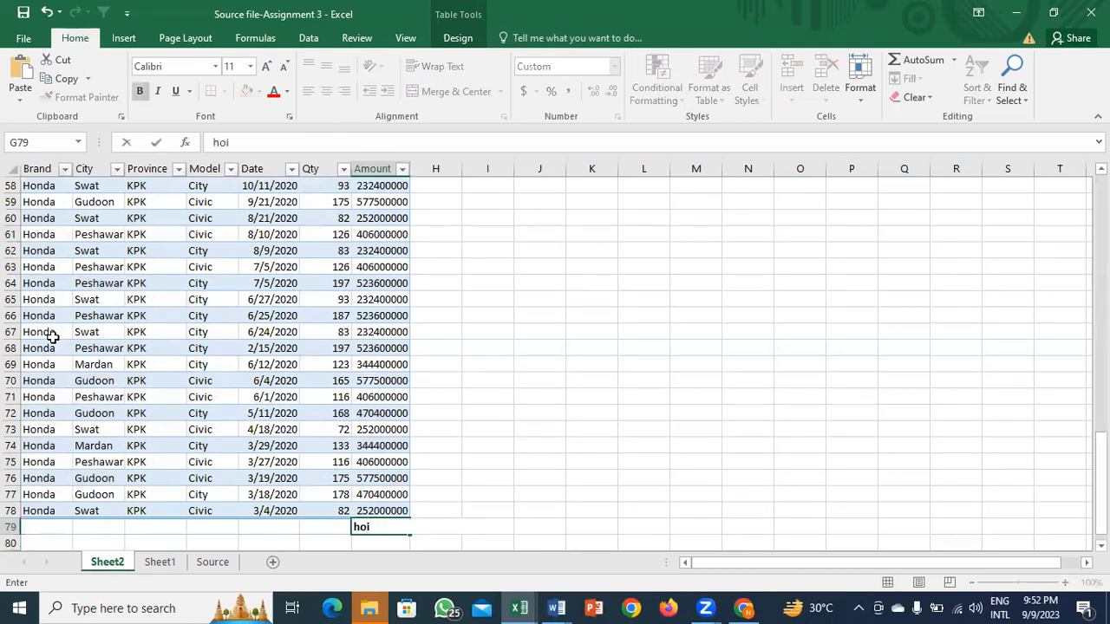
{"action": "key", "text": "Escape"}
{"action": "key", "text": "alt+h"}
{"action": "key", "text": "o"}
{"action": "key", "text": "i"}
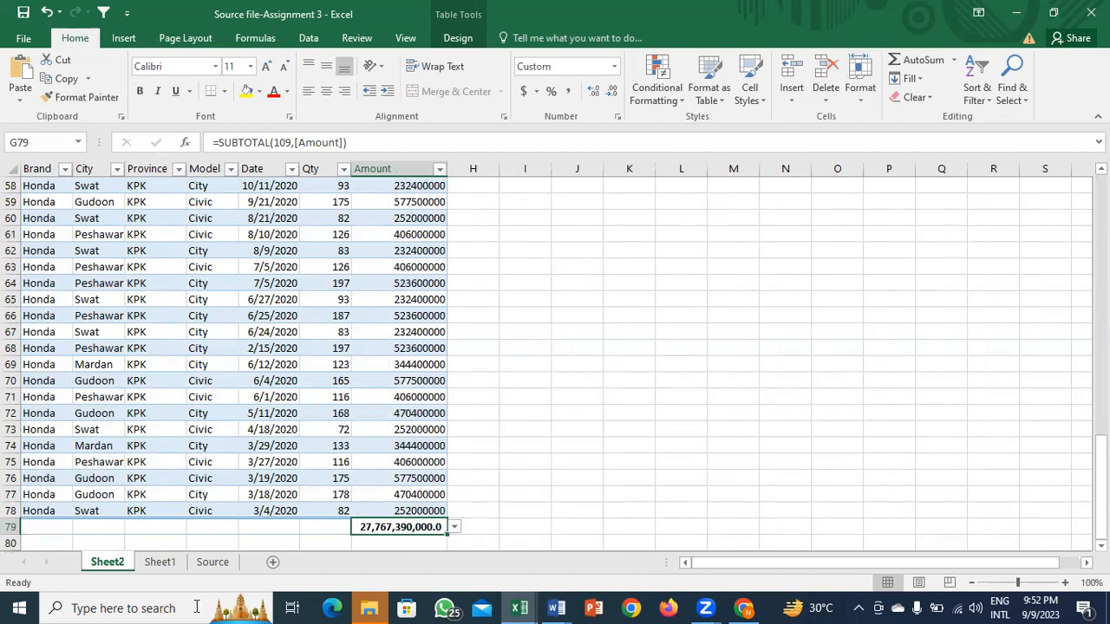
Step: Compare the detail total with the pivot's Honda KPK amount on Sheet1
{"action": "key", "text": "ctrl+Page_Down"}
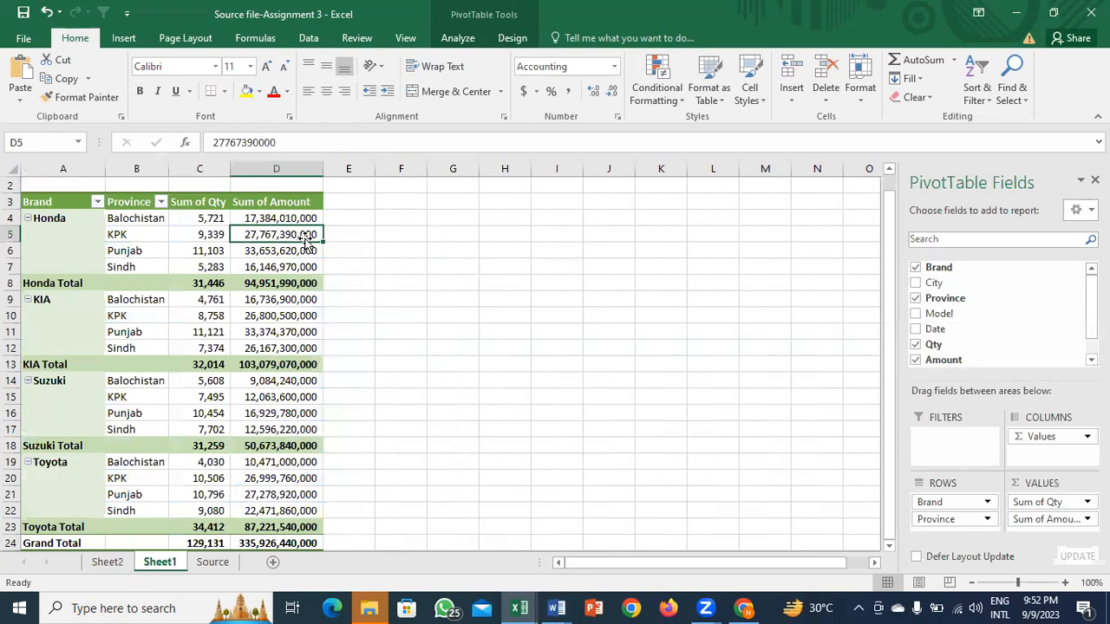
{"action": "mouse_move", "coordinate": [260, 381]}
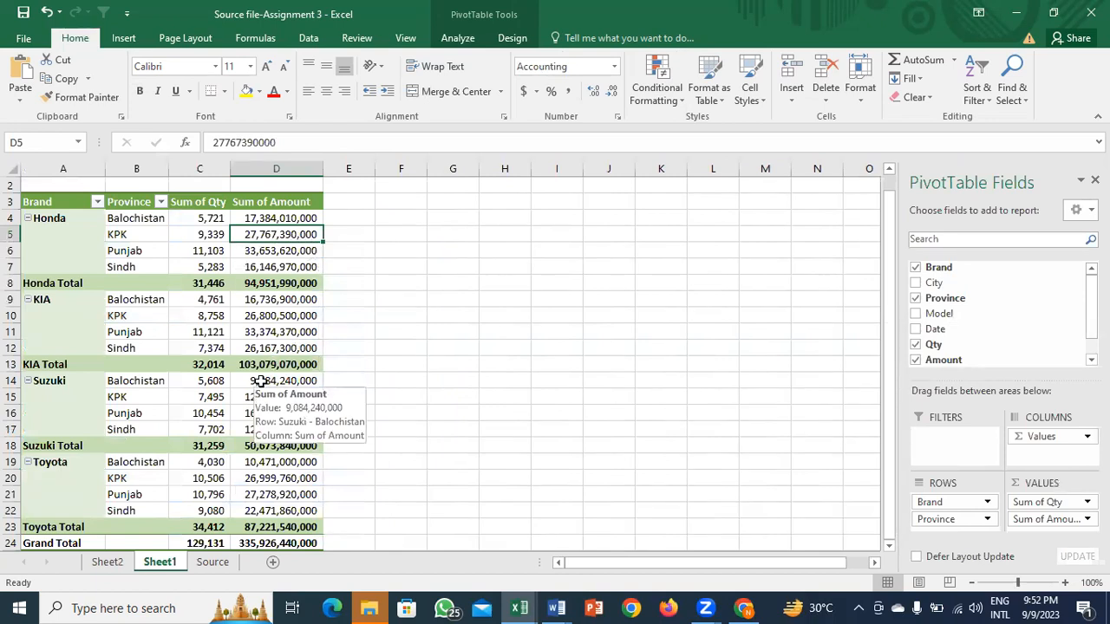
{"action": "key", "text": "ctrl+Page_Up"}
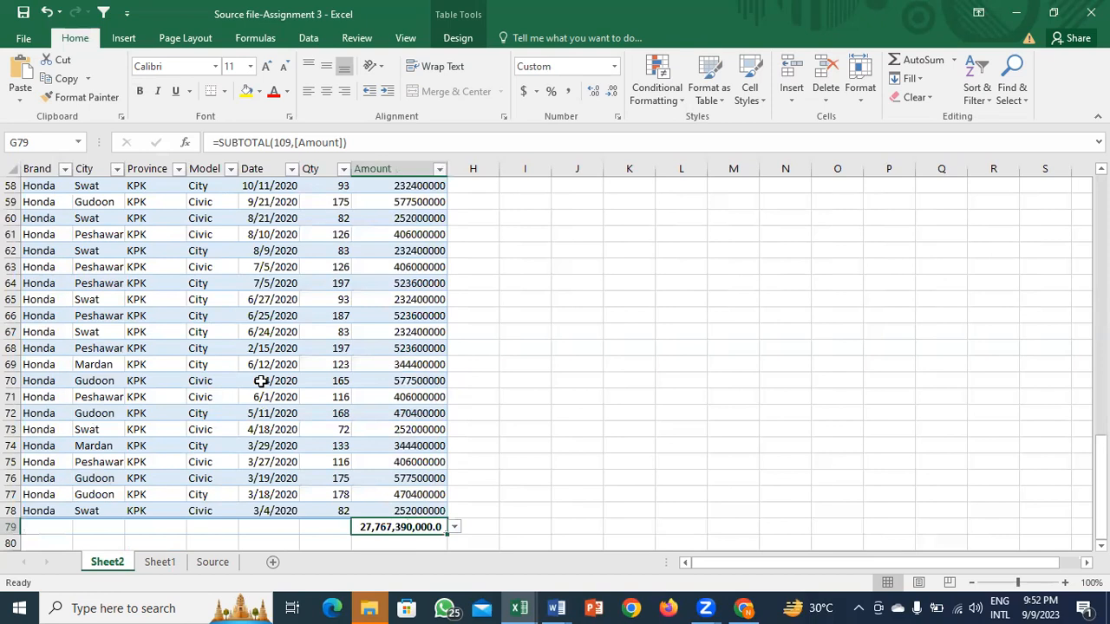
{"action": "key", "text": "Up"}
{"action": "key", "text": "ctrl+Up"}
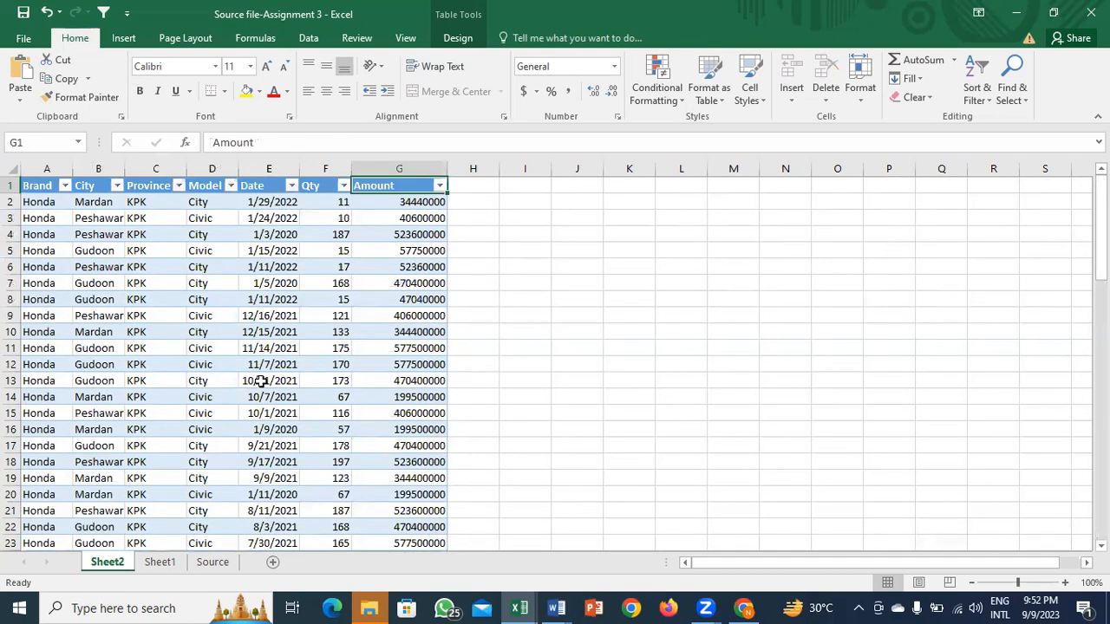
{"action": "key", "text": "Left"}
{"action": "key", "text": "Left"}
{"action": "key", "text": "Left"}
{"action": "key", "text": "Left"}
{"action": "key", "text": "Left"}
{"action": "key", "text": "Left"}
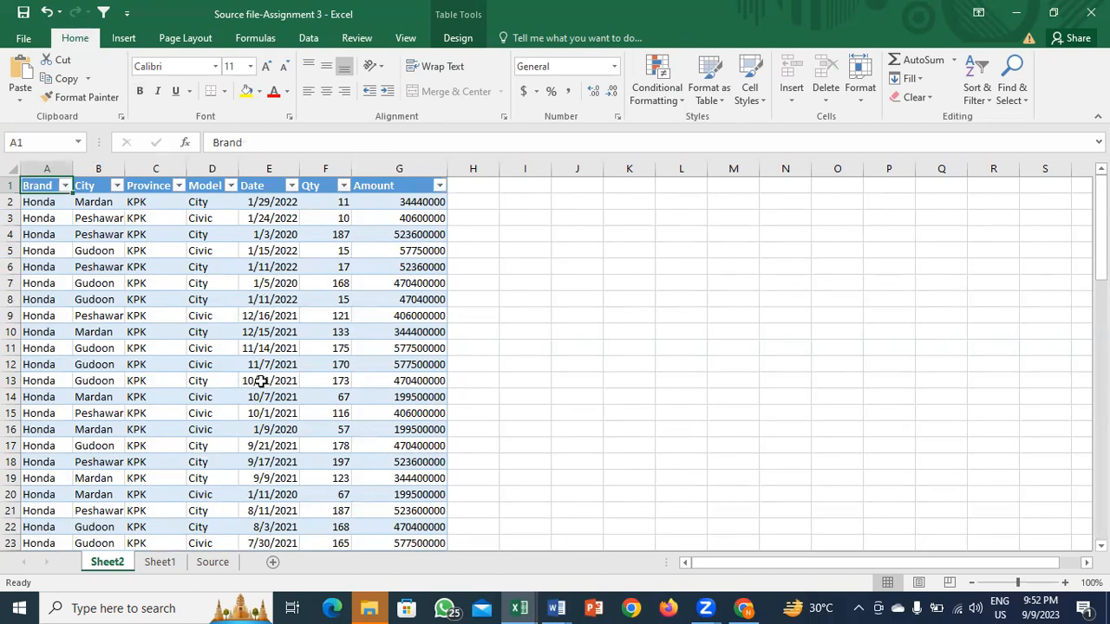
{"action": "left_click", "coordinate": [349, 271]}
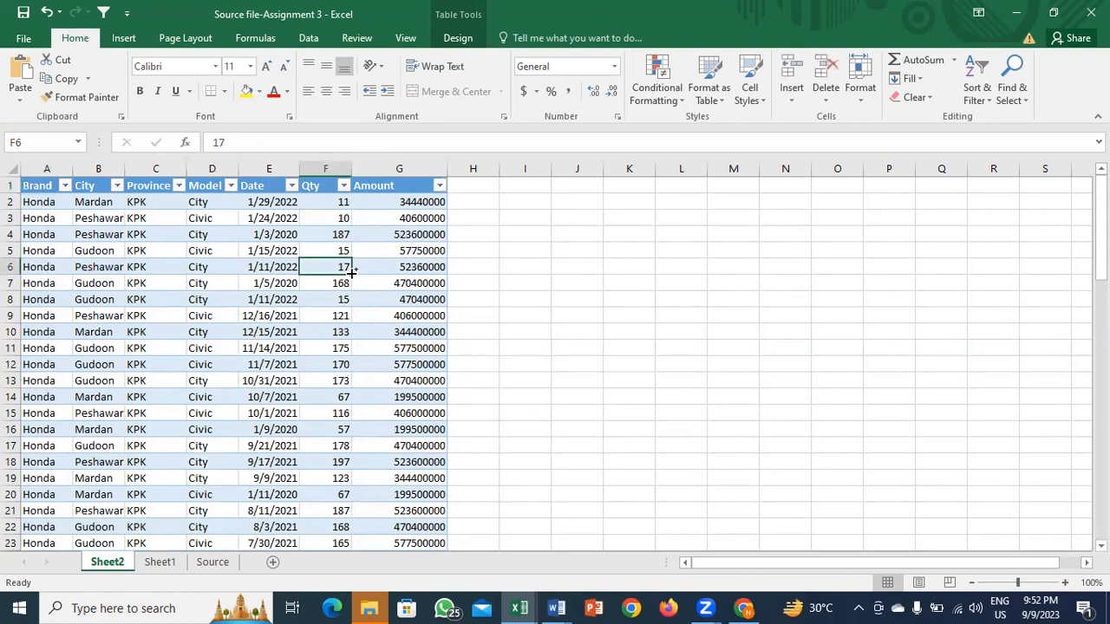
{"action": "key", "text": "ctrl+Page_Down"}
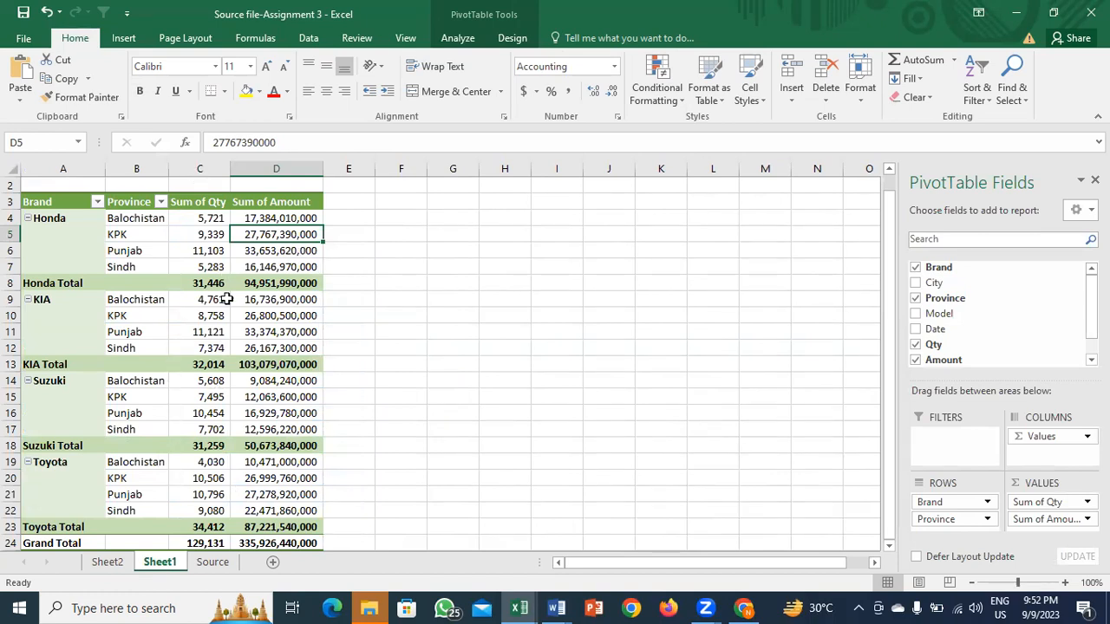
Step: Drill into KIA's Sindh quantity (pivot C12) and auto-fit the Date column on the new sheet
{"action": "double_click", "coordinate": [209, 348]}
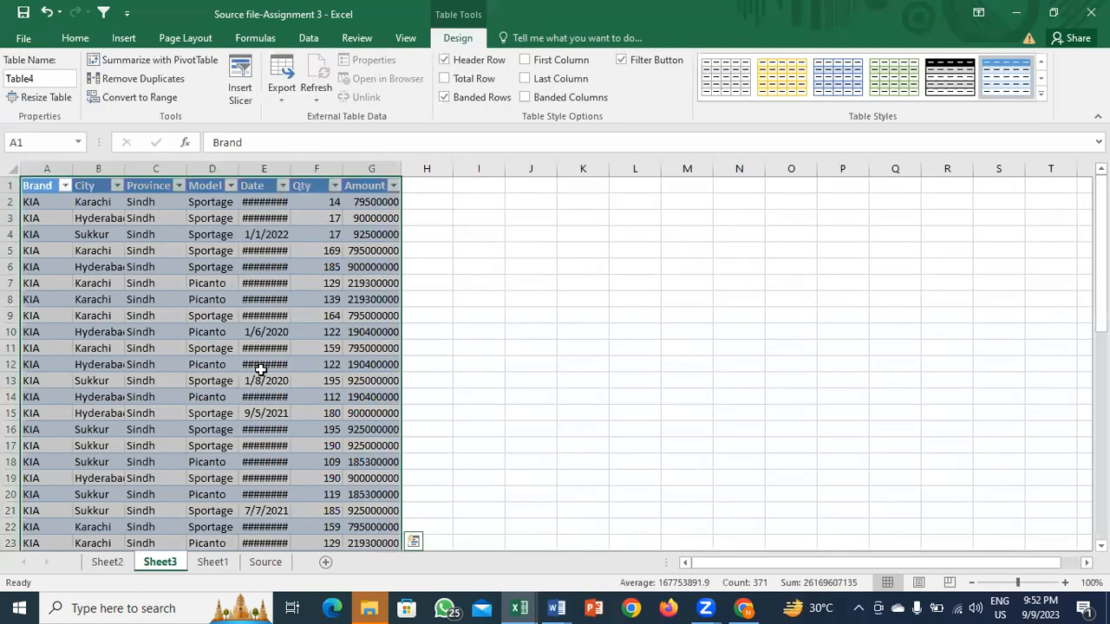
{"action": "left_click", "coordinate": [261, 367]}
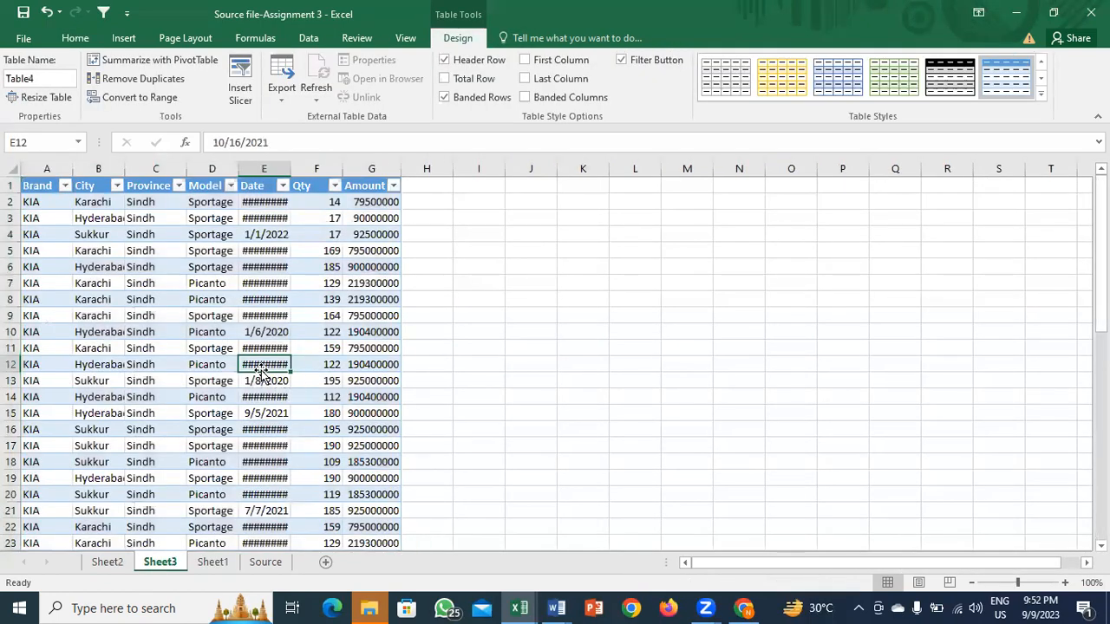
{"action": "key", "text": "alt+h"}
{"action": "key", "text": "o"}
{"action": "key", "text": "i"}
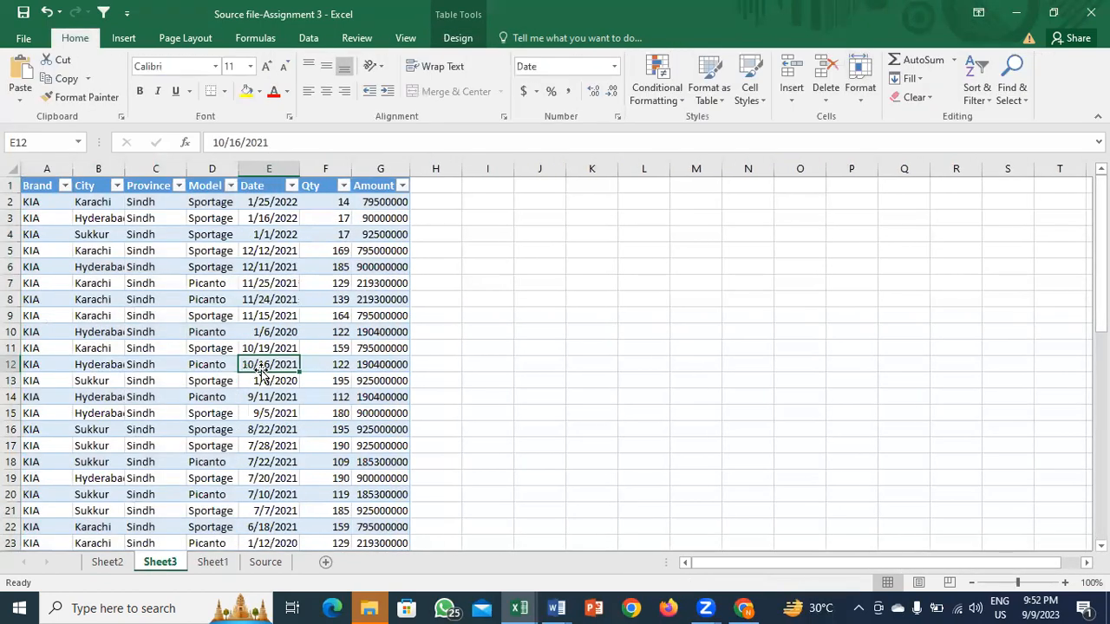
Step: AutoSum the Qty column to 7374 and compare it against the pivot's 7,374
{"action": "key", "text": "Right"}
{"action": "key", "text": "ctrl+Down"}
{"action": "key", "text": "Down"}
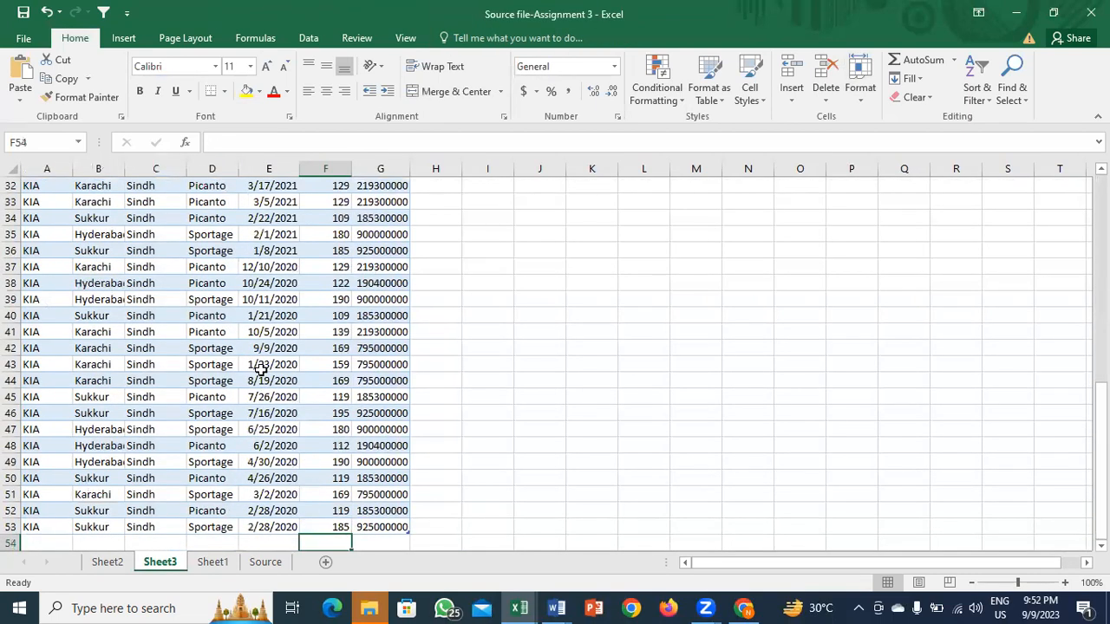
{"action": "key", "text": "alt+equal"}
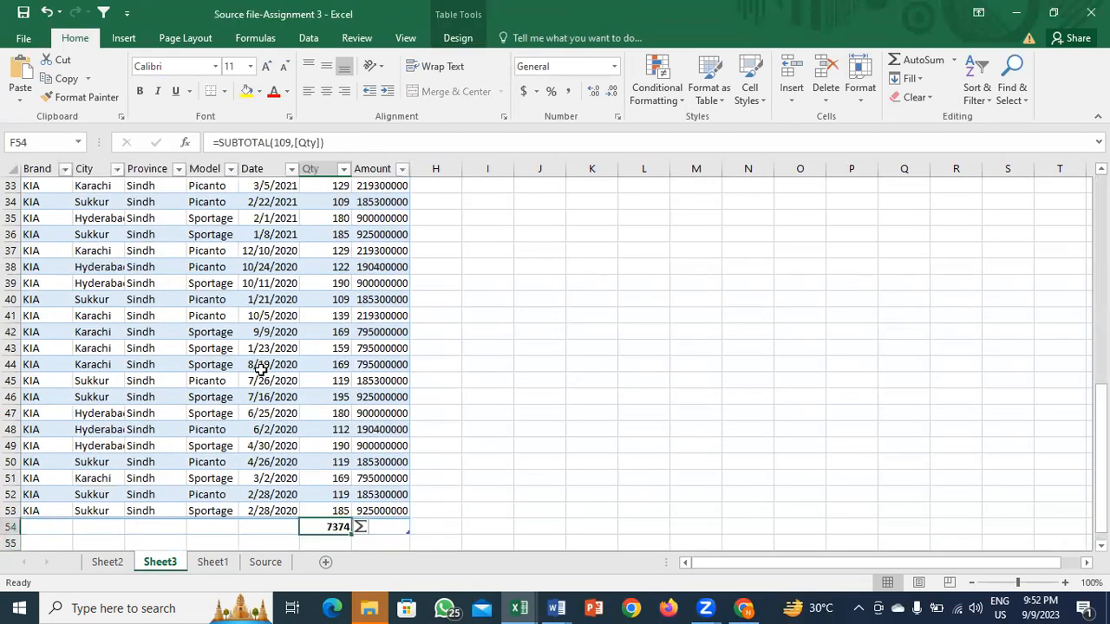
{"action": "key", "text": "ctrl+Page_Down"}
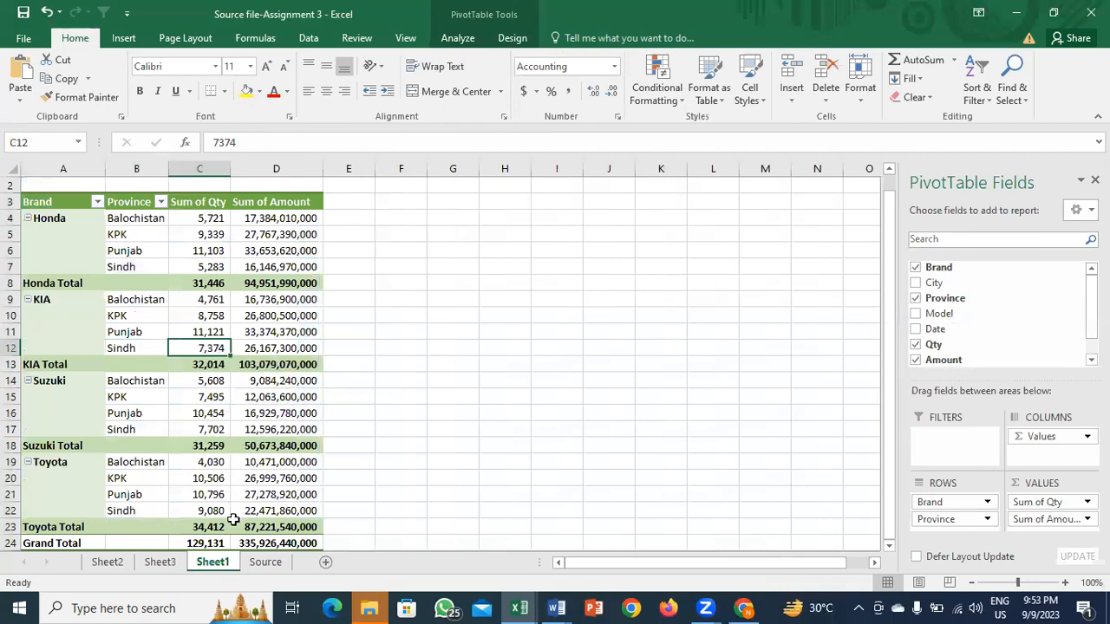
{"action": "key", "text": "alt+Tab"}
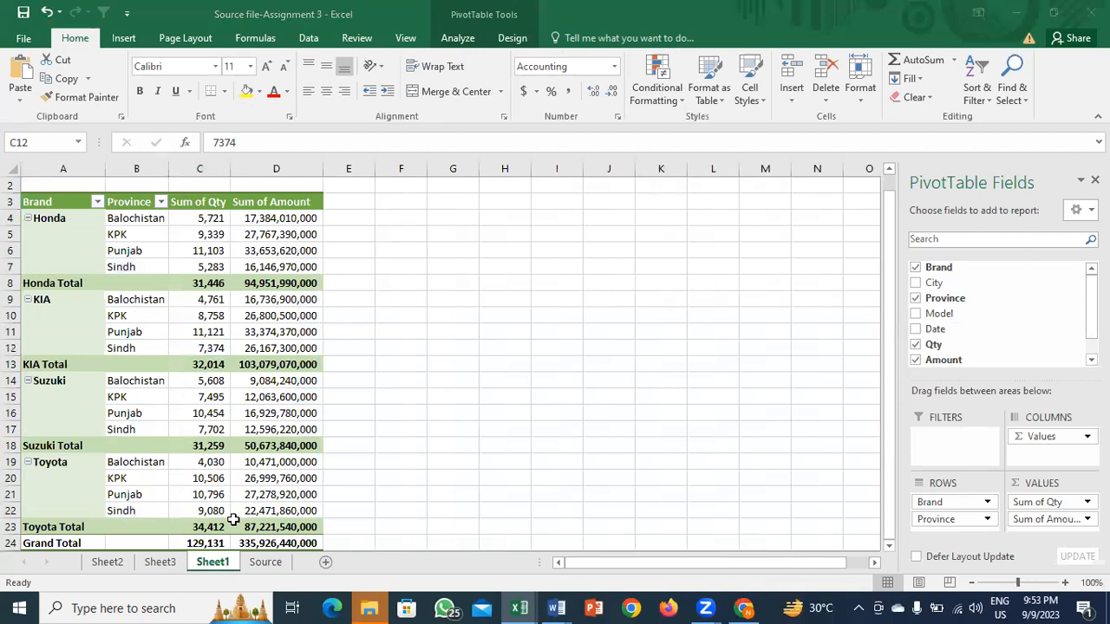
{"action": "key", "text": "alt+Tab"}
Step: Select Honda's Balochistan quantity value in cell C4
{"action": "left_click", "coordinate": [209, 204]}
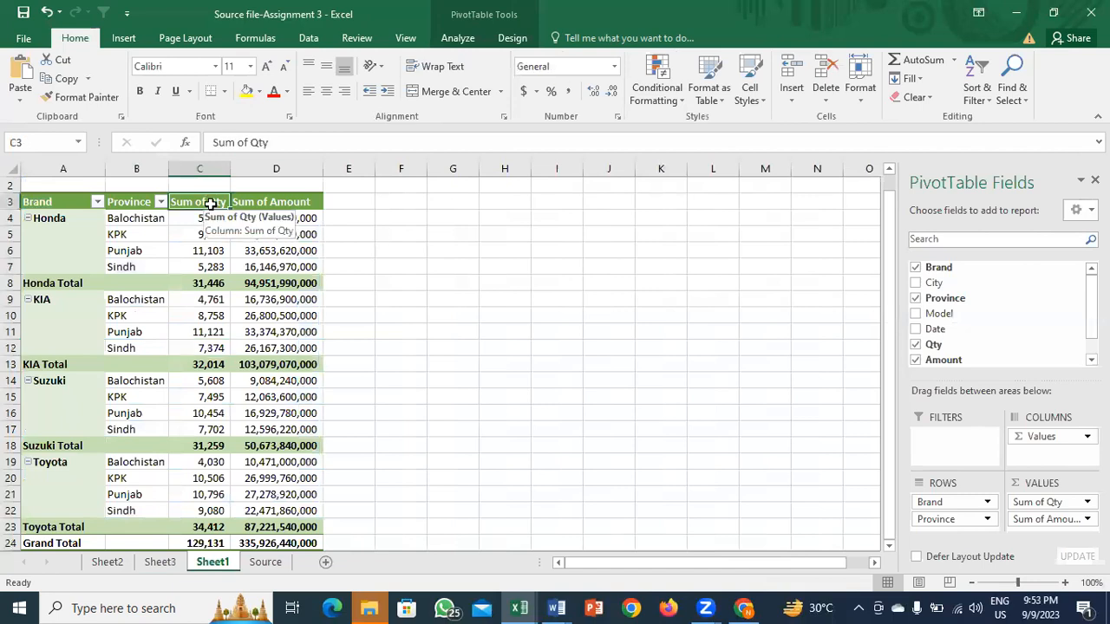
{"action": "left_click", "coordinate": [143, 218]}
{"action": "key", "text": "Right"}
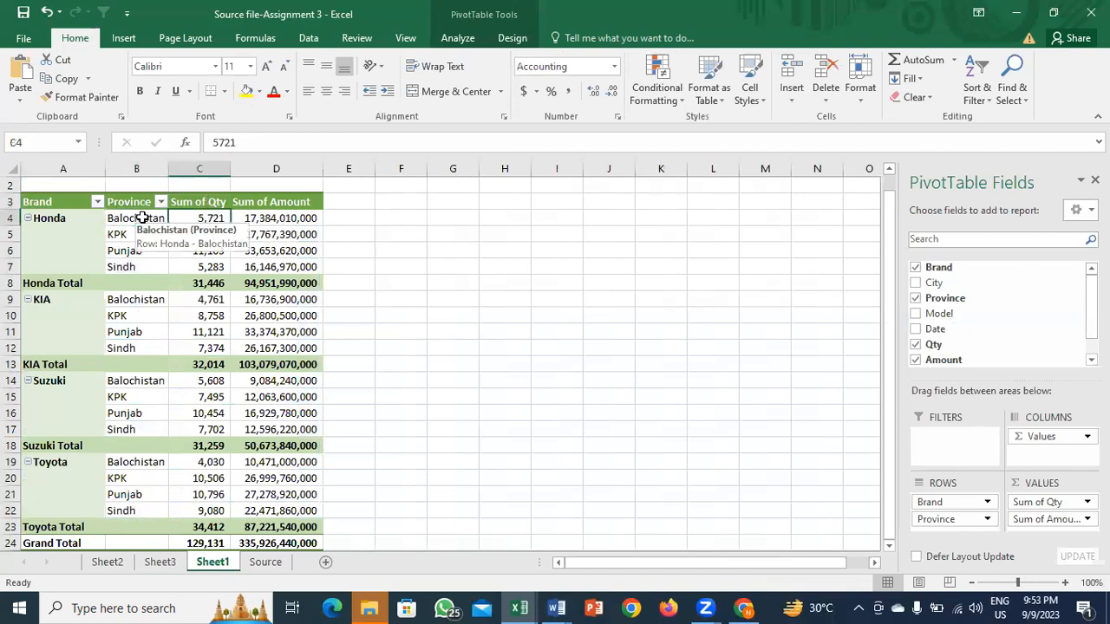
{"action": "left_click", "coordinate": [80, 224]}
{"action": "key", "text": "Right"}
{"action": "key", "text": "Right"}
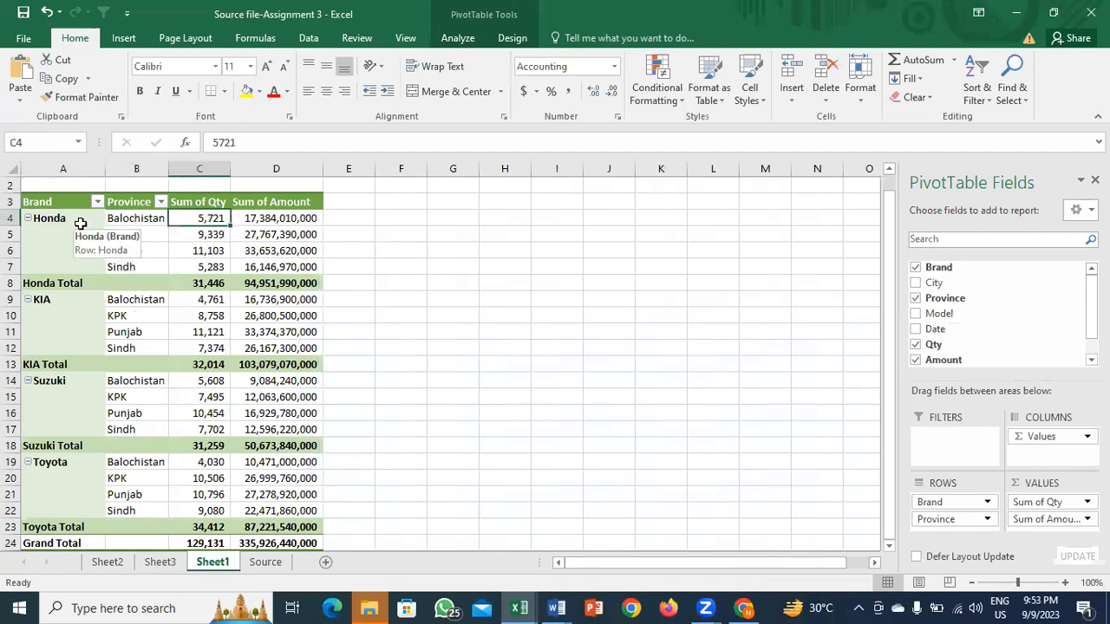
{"action": "key", "text": "Right"}
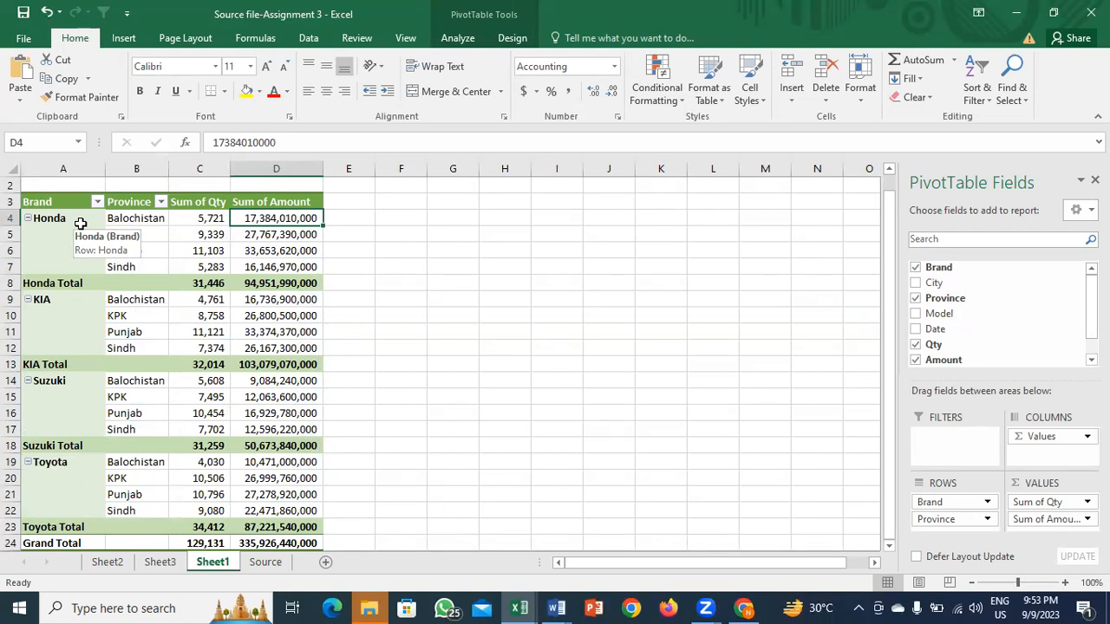
{"action": "left_click", "coordinate": [213, 217]}
Step: Change the Qty value field to summarize by Max instead of Sum
{"action": "right_click", "coordinate": [214, 219]}
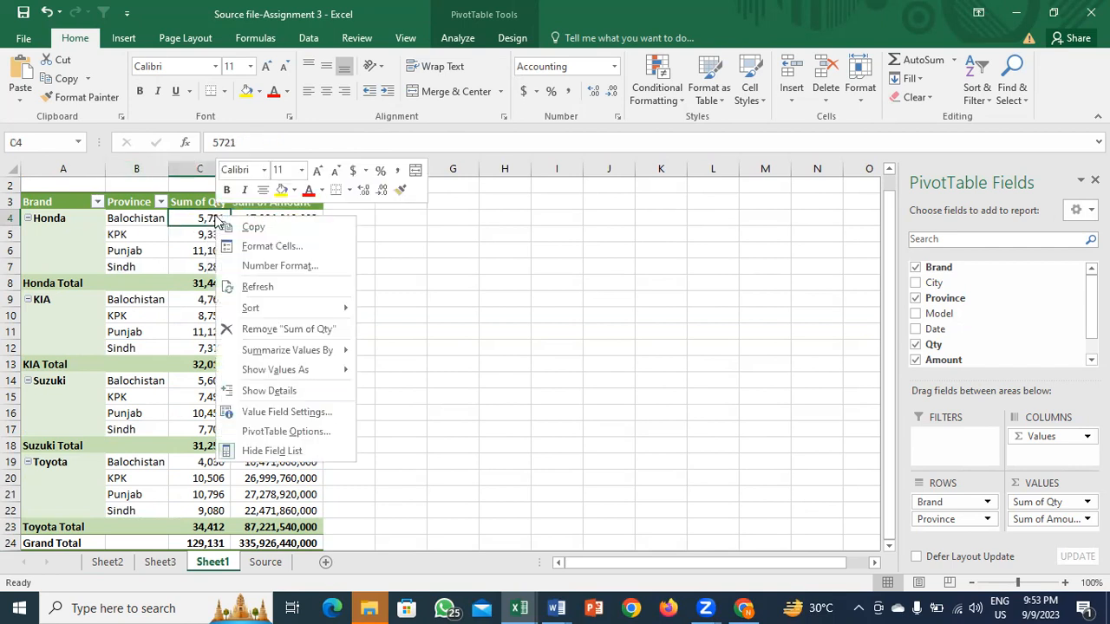
{"action": "left_click", "coordinate": [203, 217]}
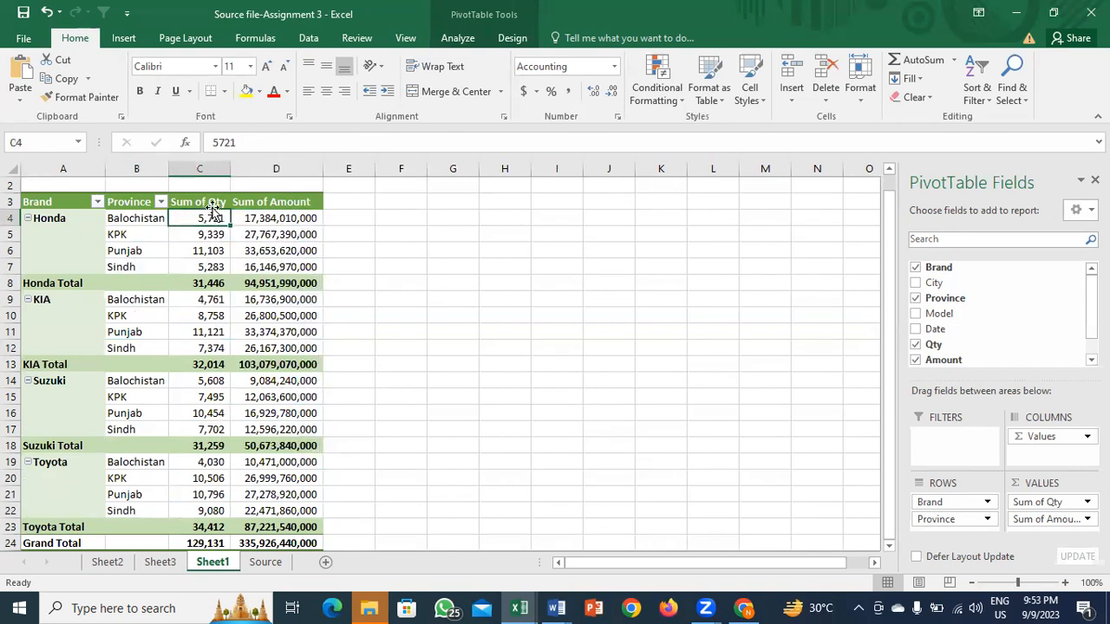
{"action": "right_click", "coordinate": [217, 219]}
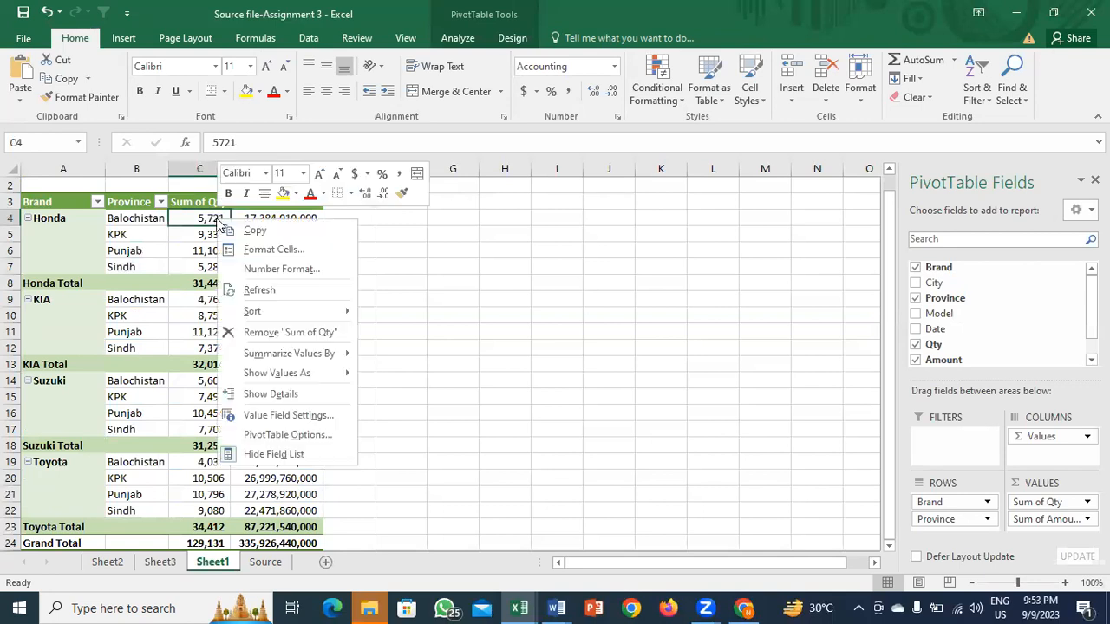
{"action": "left_click", "coordinate": [260, 416]}
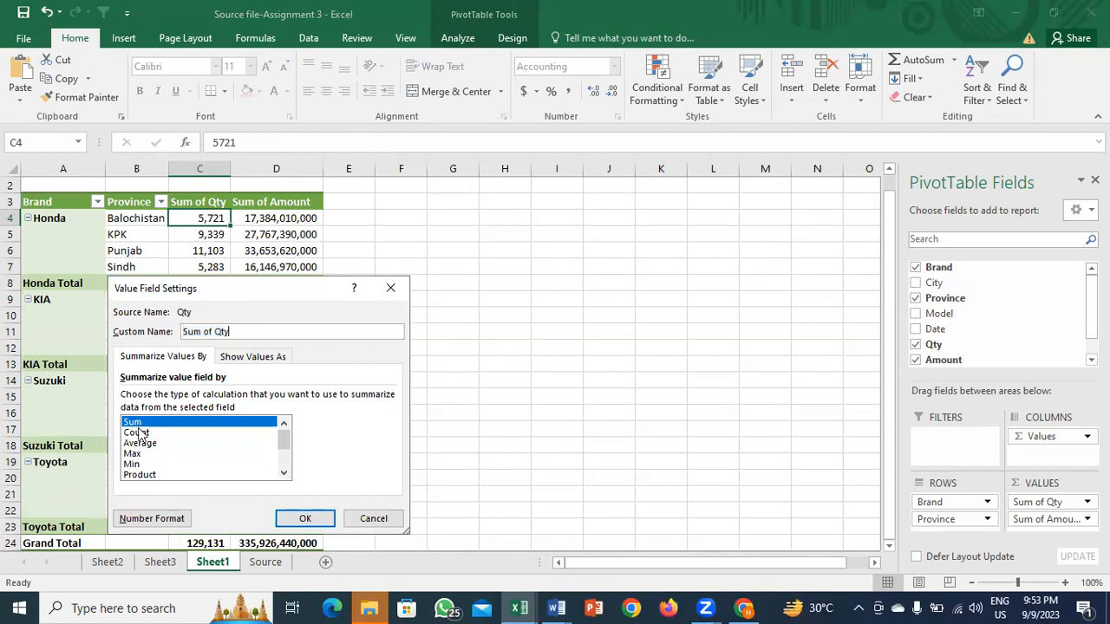
{"action": "left_click", "coordinate": [137, 431]}
{"action": "key", "text": "Down"}
{"action": "key", "text": "Down"}
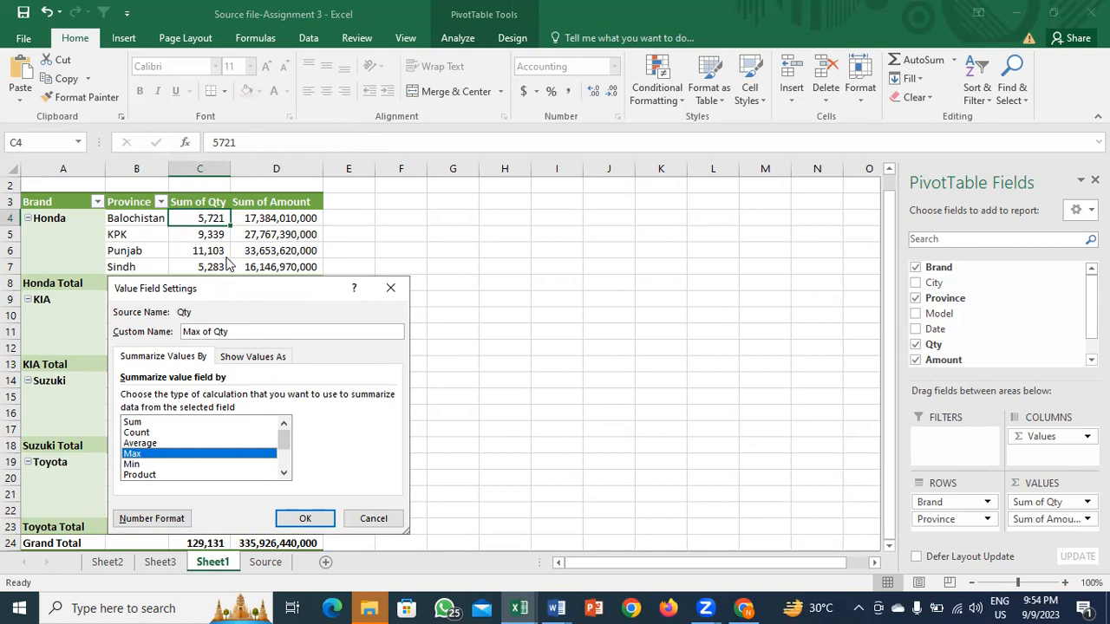
{"action": "key", "text": "Down"}
{"action": "key", "text": "Down"}
{"action": "key", "text": "Down"}
{"action": "key", "text": "Down"}
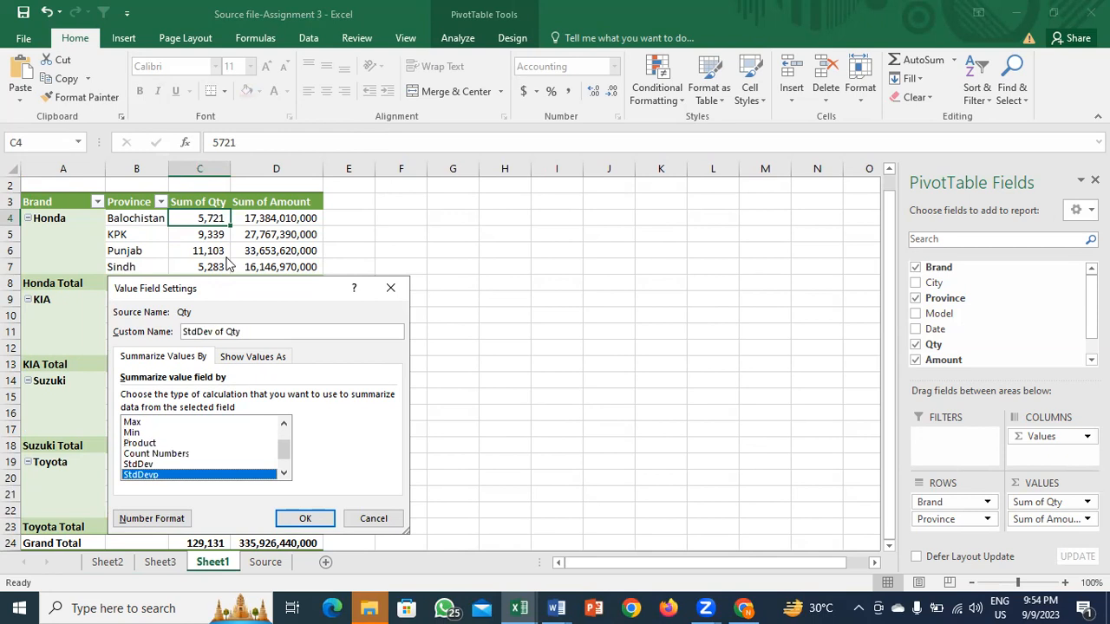
{"action": "key", "text": "Up"}
{"action": "key", "text": "Up"}
{"action": "key", "text": "Up"}
{"action": "key", "text": "Up"}
{"action": "key", "text": "Up"}
{"action": "key", "text": "Down"}
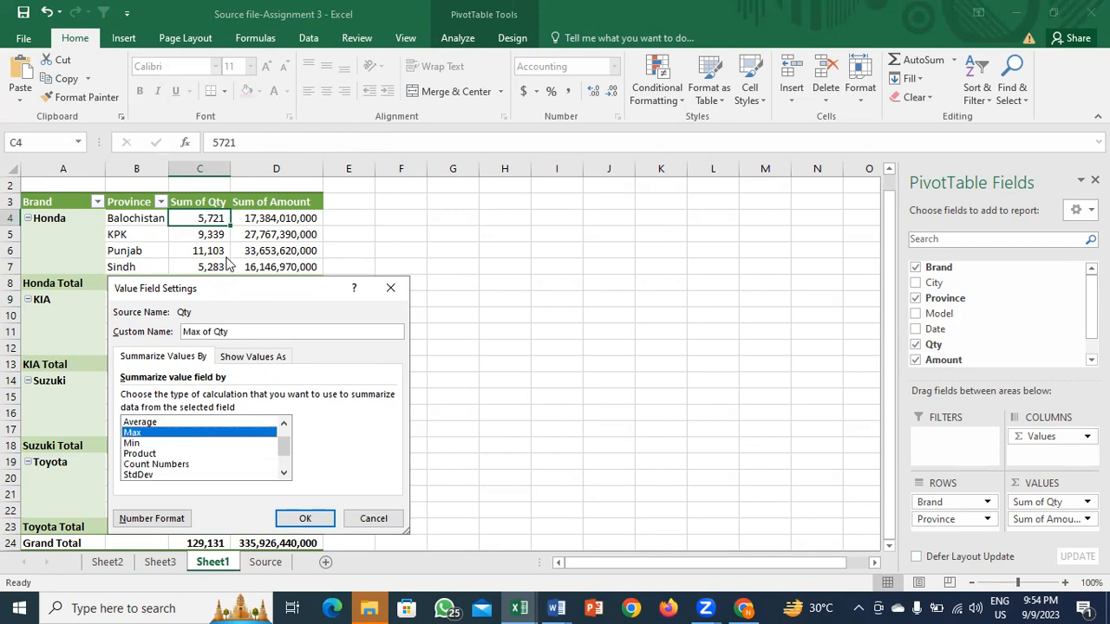
{"action": "key", "text": "Return"}
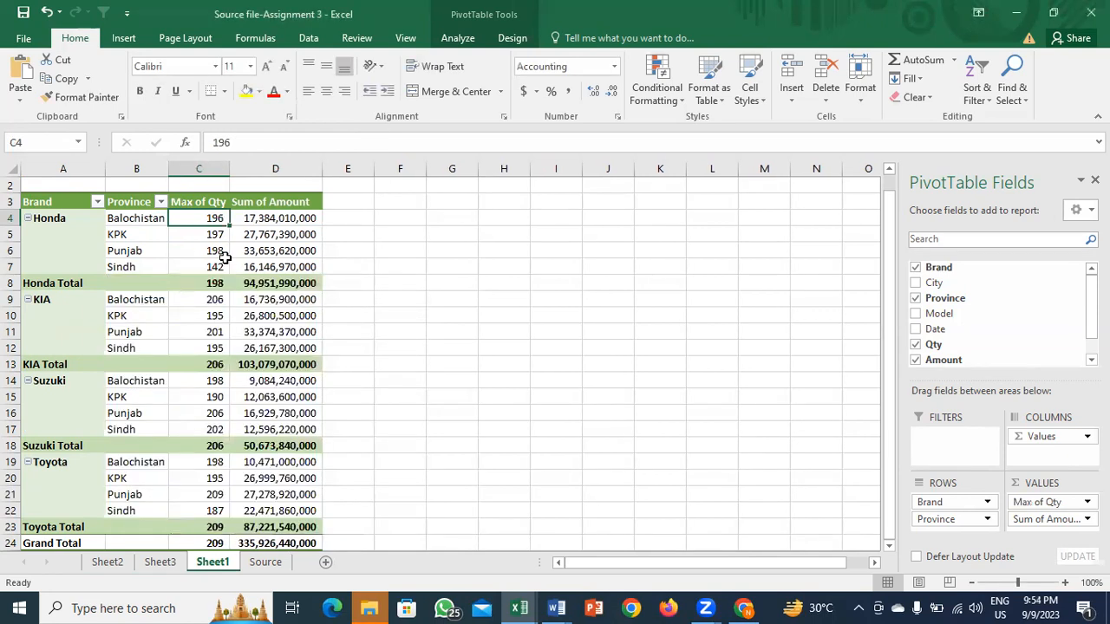
{"action": "left_click", "coordinate": [73, 226]}
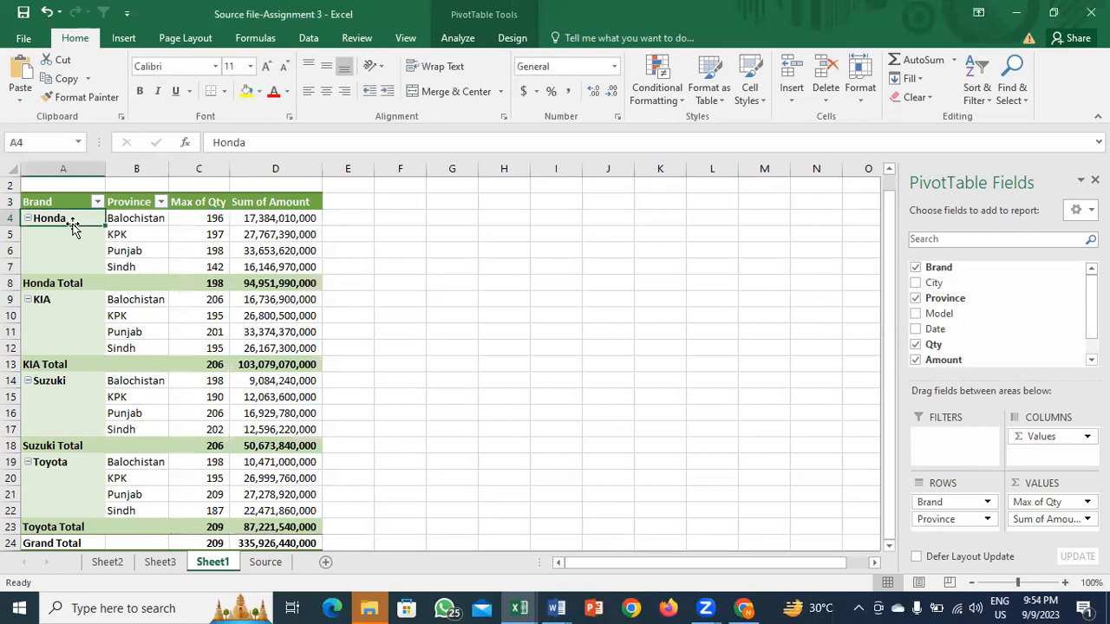
{"action": "key", "text": "ctrl+Page_Up"}
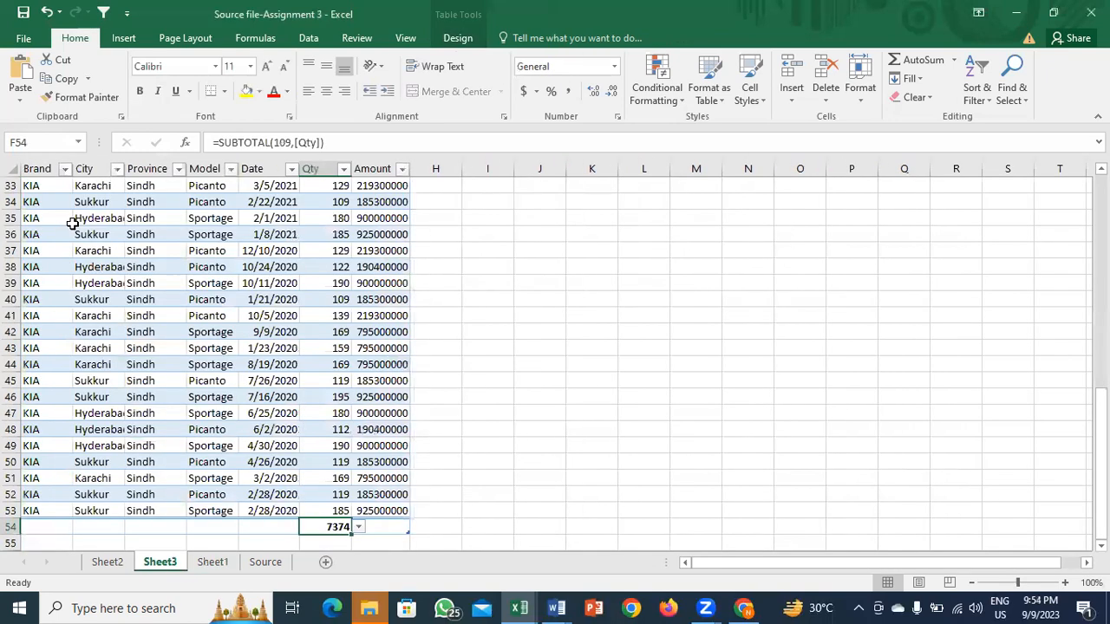
{"action": "key", "text": "ctrl+Page_Down"}
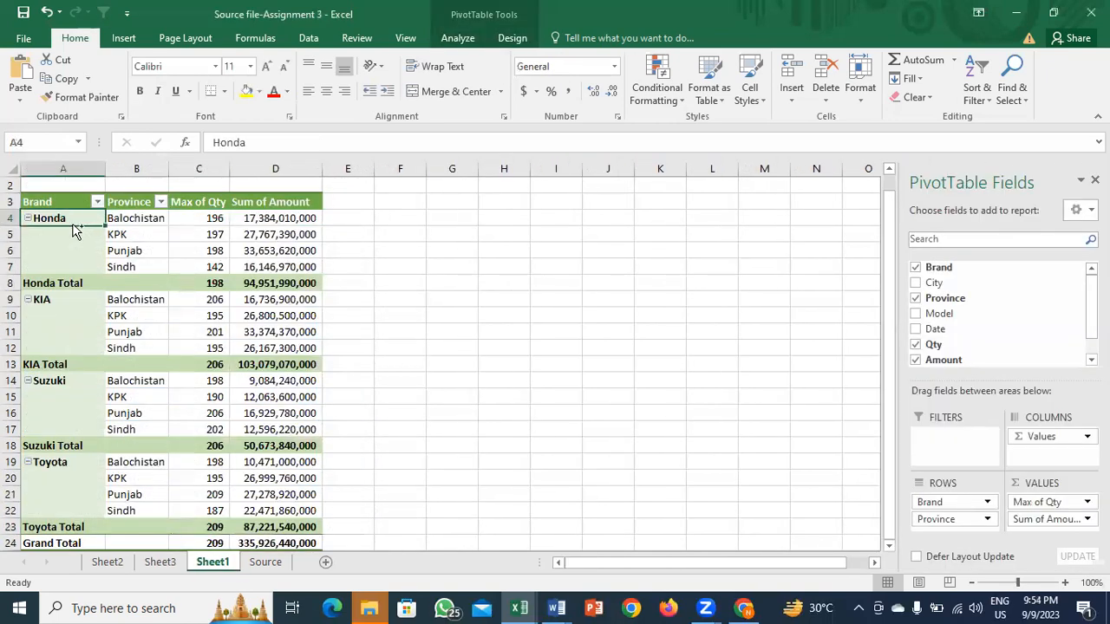
{"action": "key", "text": "ctrl+Page_Down"}
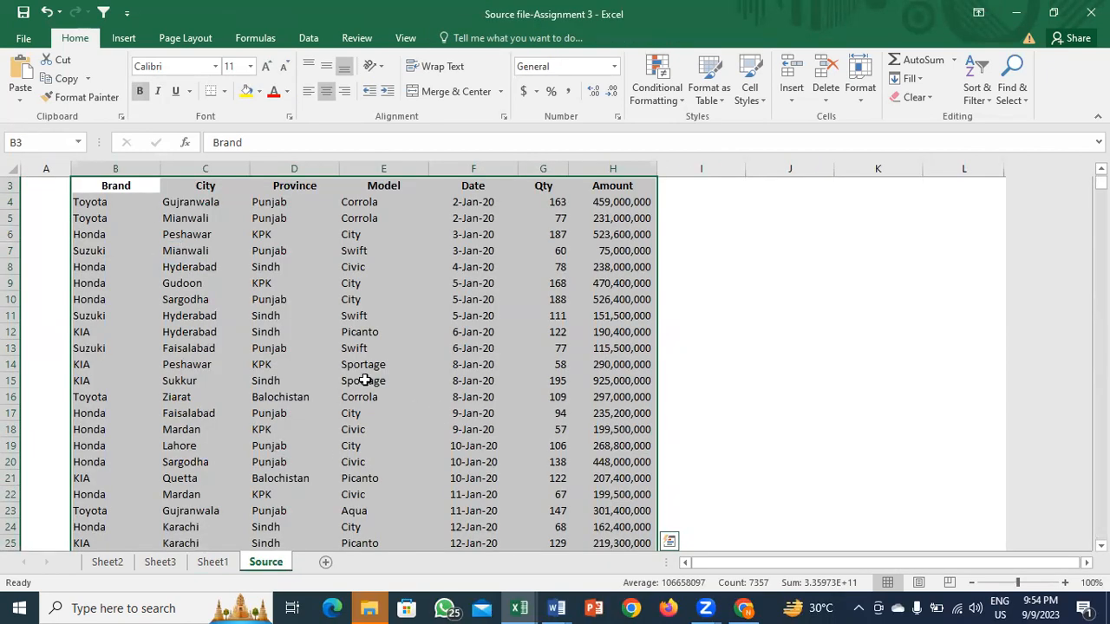
{"action": "key", "text": "ctrl+Page_Up"}
{"action": "key", "text": "Right"}
{"action": "key", "text": "Right"}
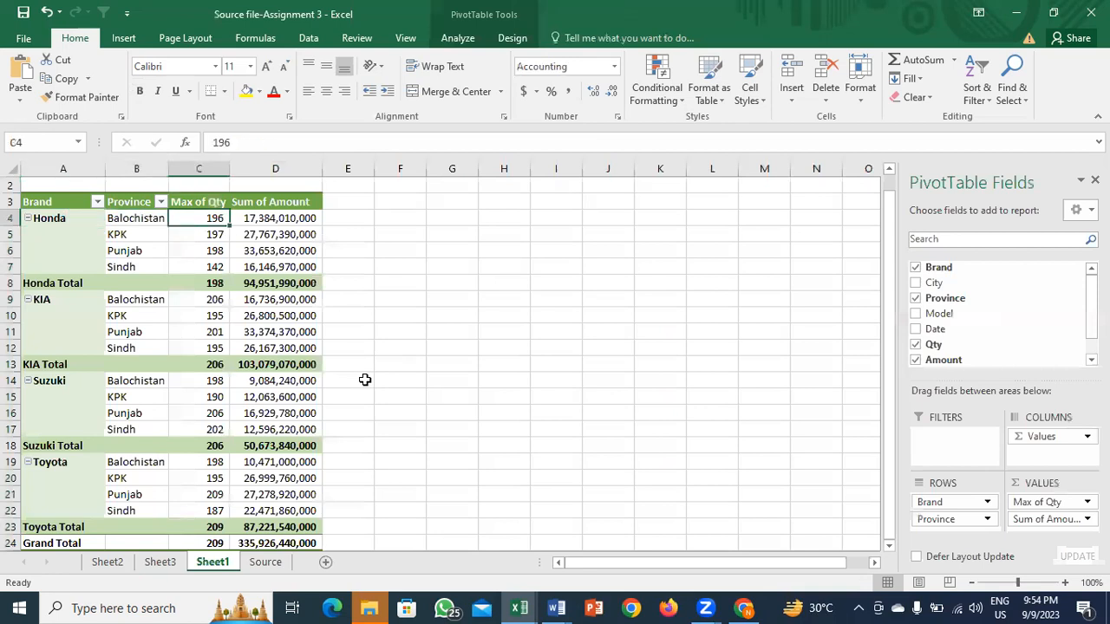
{"action": "key", "text": "Right"}
{"action": "key", "text": "Left"}
{"action": "key", "text": "Right"}
{"action": "key", "text": "Up"}
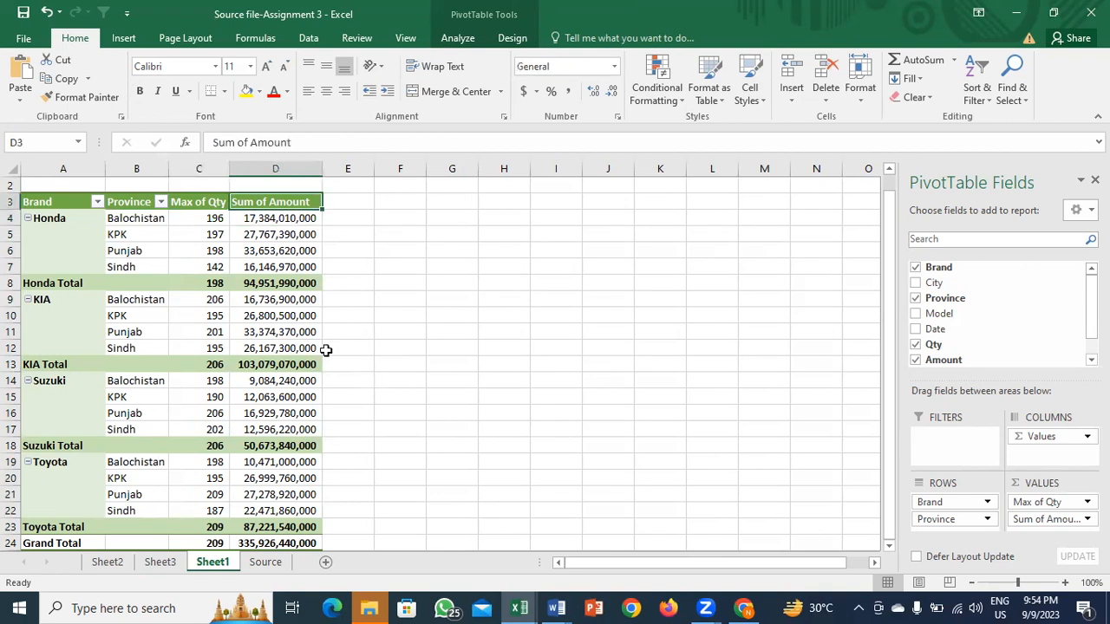
Step: Open Amount's Value Field Settings and cancel, keeping it summarized as Sum
{"action": "right_click", "coordinate": [266, 218]}
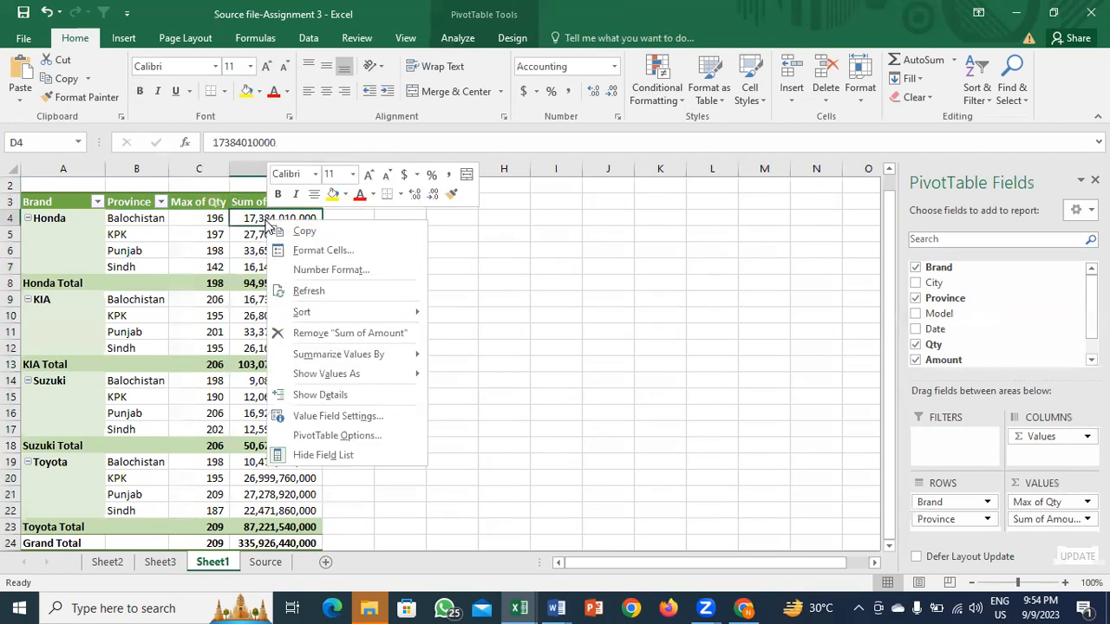
{"action": "left_click", "coordinate": [339, 416]}
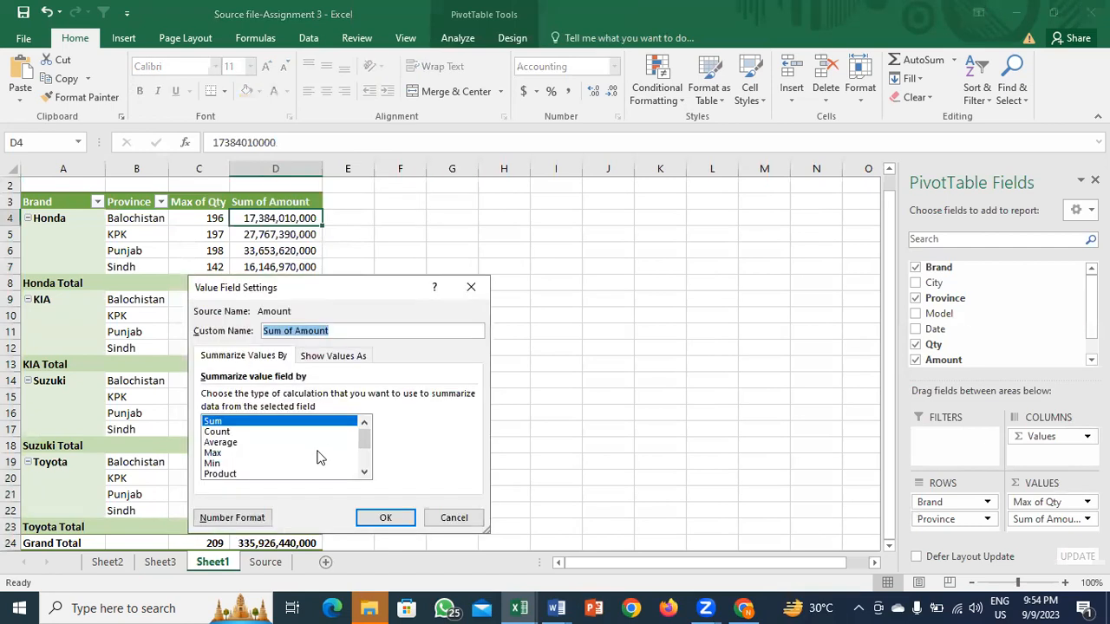
{"action": "left_click", "coordinate": [342, 474]}
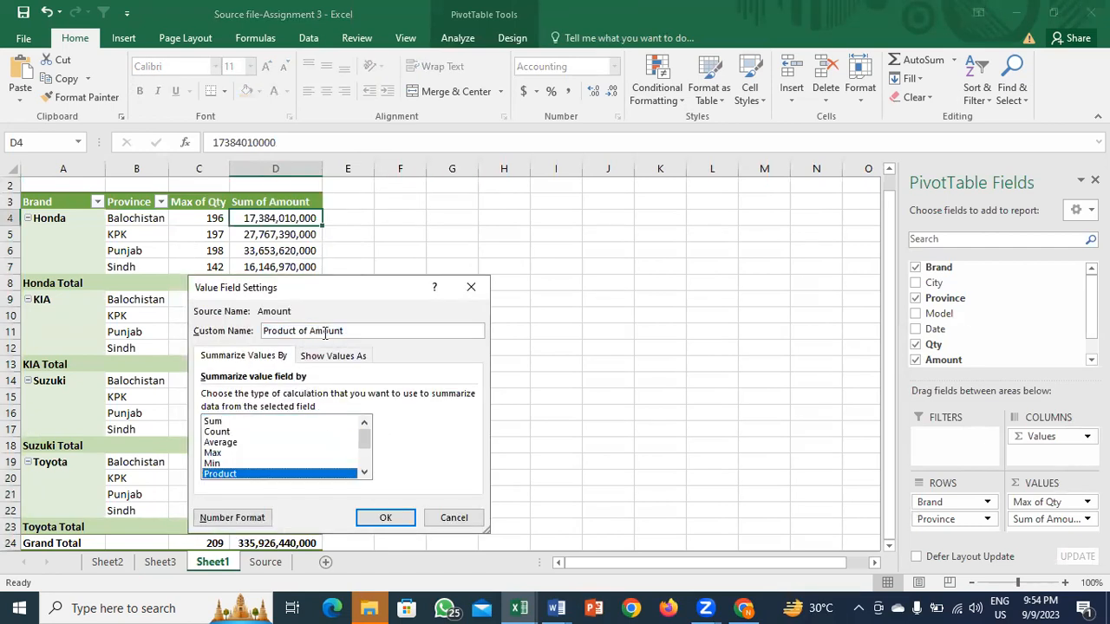
{"action": "key", "text": "Escape"}
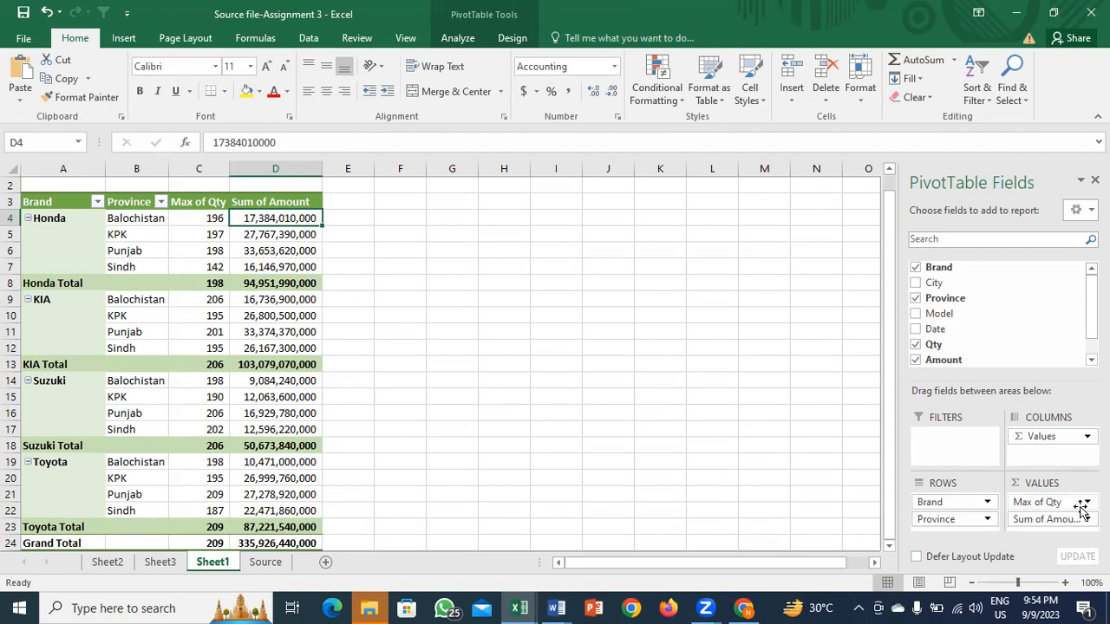
Step: Bring up the Max of Qty field options in the VALUES area
{"action": "left_click", "coordinate": [1040, 502]}
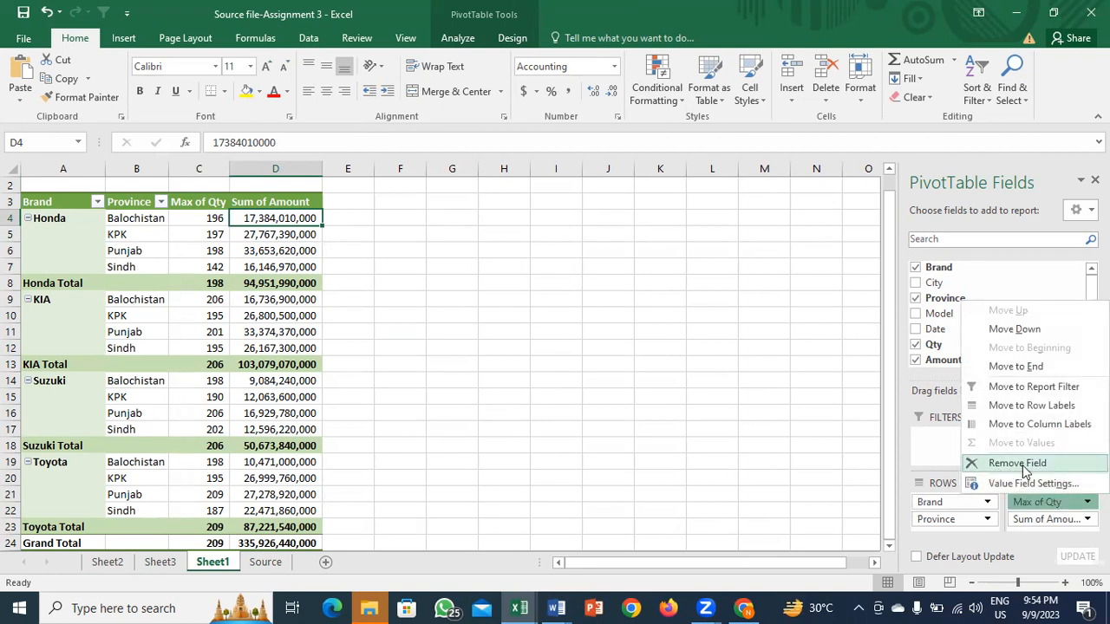
{"action": "left_click", "coordinate": [263, 233]}
{"action": "right_click", "coordinate": [263, 232]}
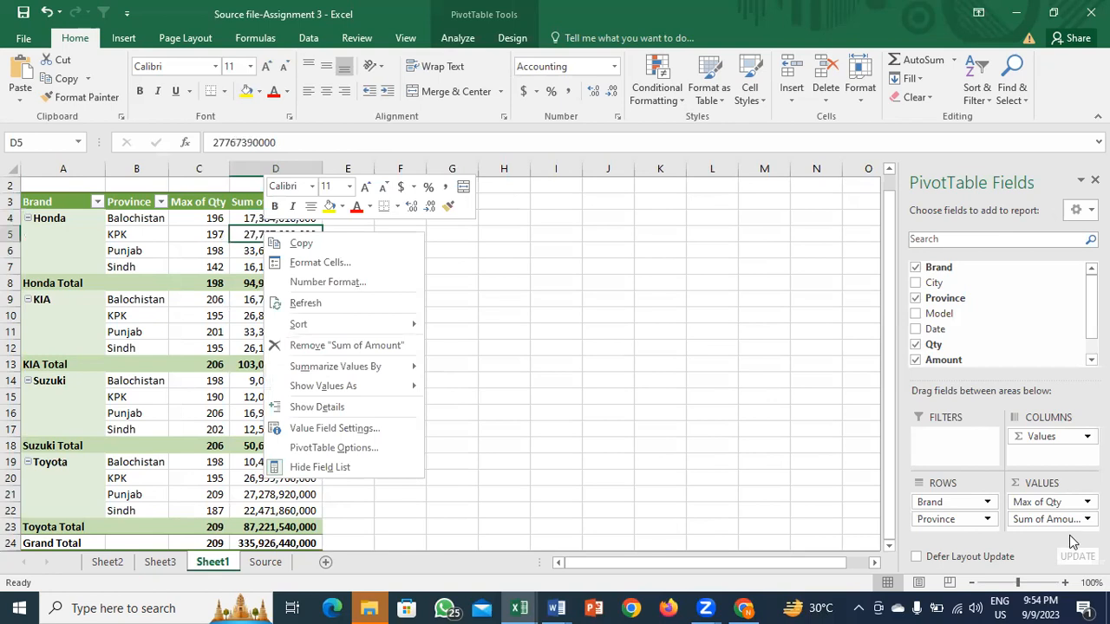
{"action": "left_click", "coordinate": [1040, 501]}
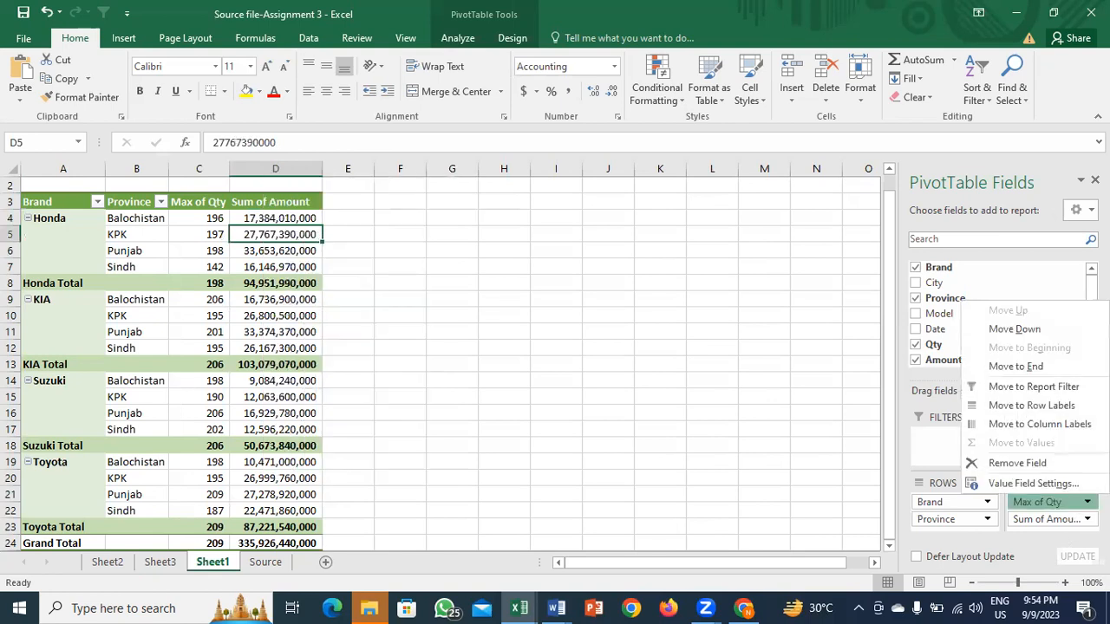
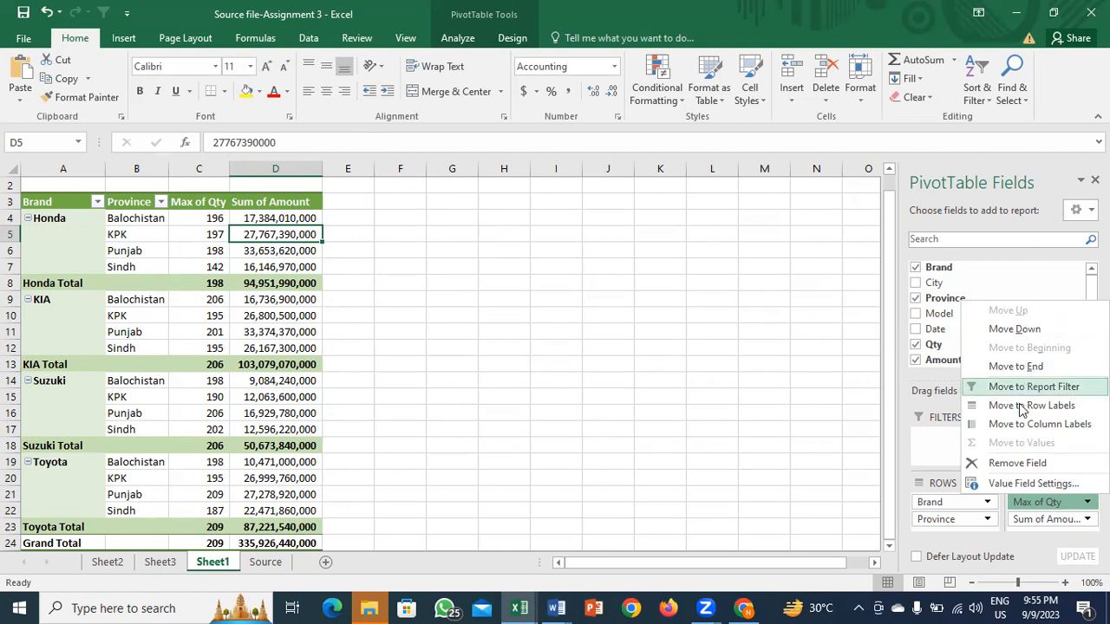
Step: Dismiss the Max of Qty field options and select the Max of Qty and Sum of Amount headers
{"action": "key", "text": "Escape"}
{"action": "mouse_move", "coordinate": [217, 289]}
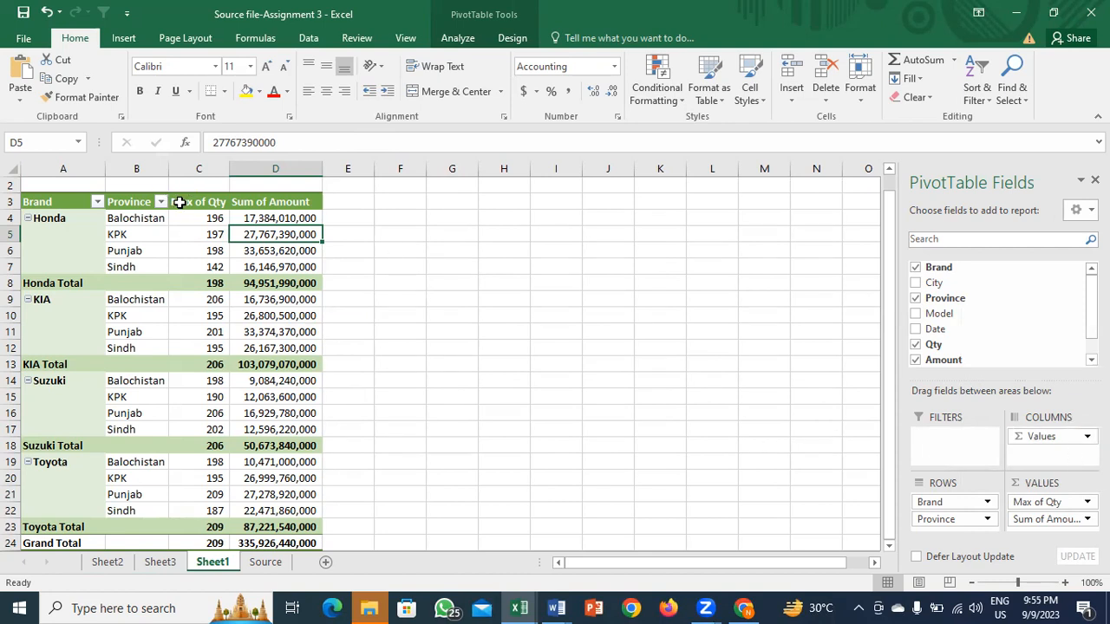
{"action": "left_click_drag", "start_coordinate": [188, 203], "coordinate": [237, 208]}
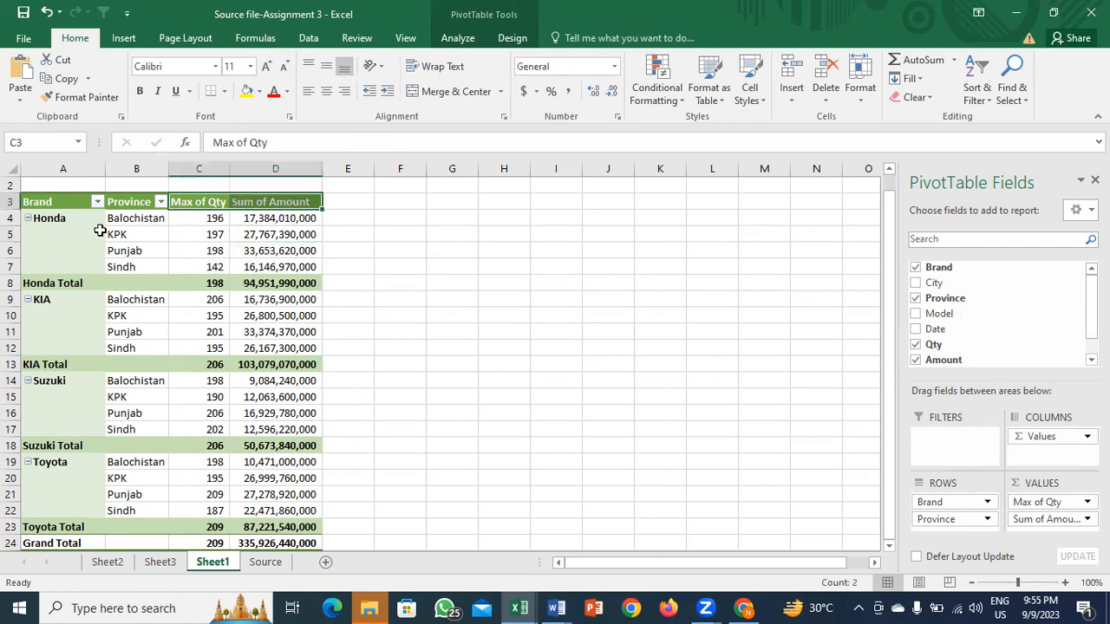
Step: Select the Honda label and Brand header, then step across the pivot header cells
{"action": "left_click", "coordinate": [72, 219]}
{"action": "left_click", "coordinate": [55, 201]}
{"action": "key", "text": "Right"}
{"action": "key", "text": "Right"}
{"action": "key", "text": "Right"}
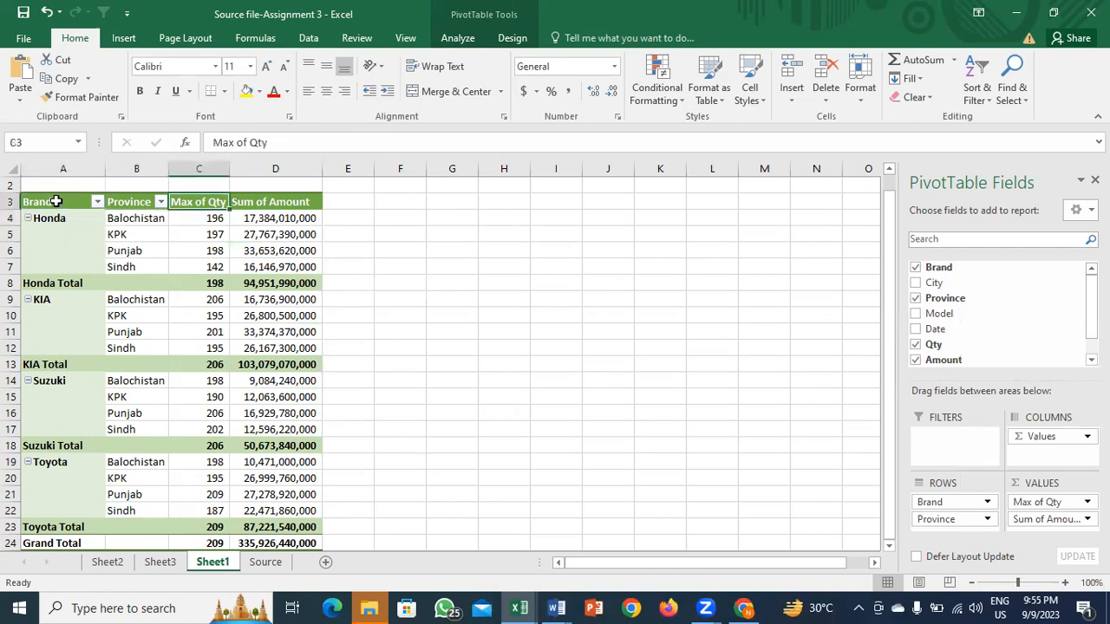
{"action": "key", "text": "Left"}
{"action": "key", "text": "Left"}
{"action": "key", "text": "Right"}
{"action": "key", "text": "Right"}
{"action": "key", "text": "Right"}
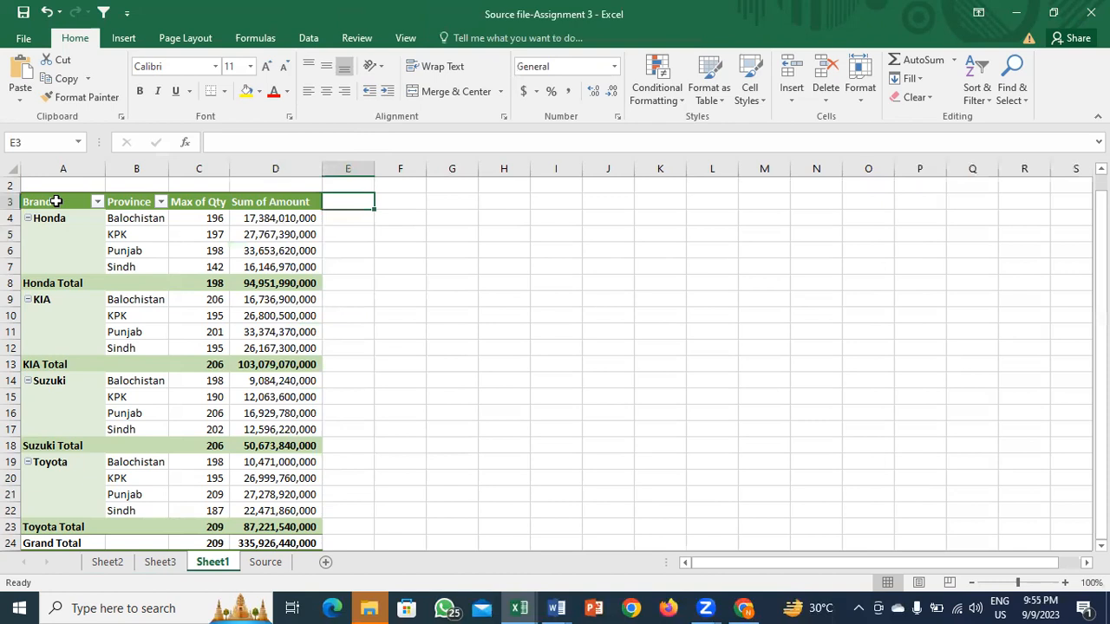
{"action": "key", "text": "Left"}
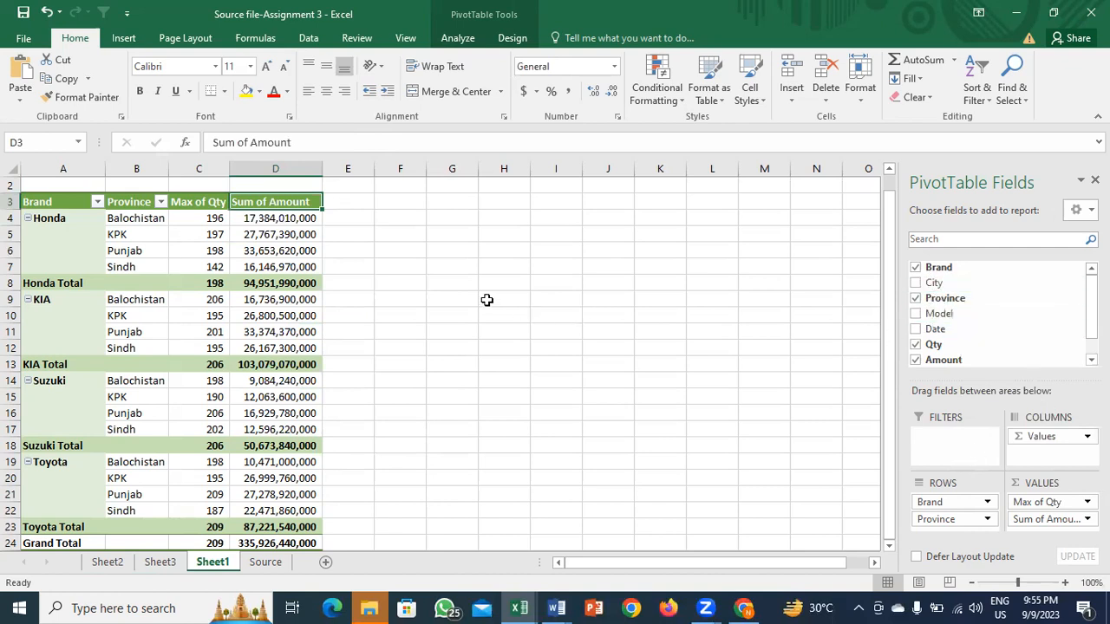
{"action": "left_click", "coordinate": [922, 287]}
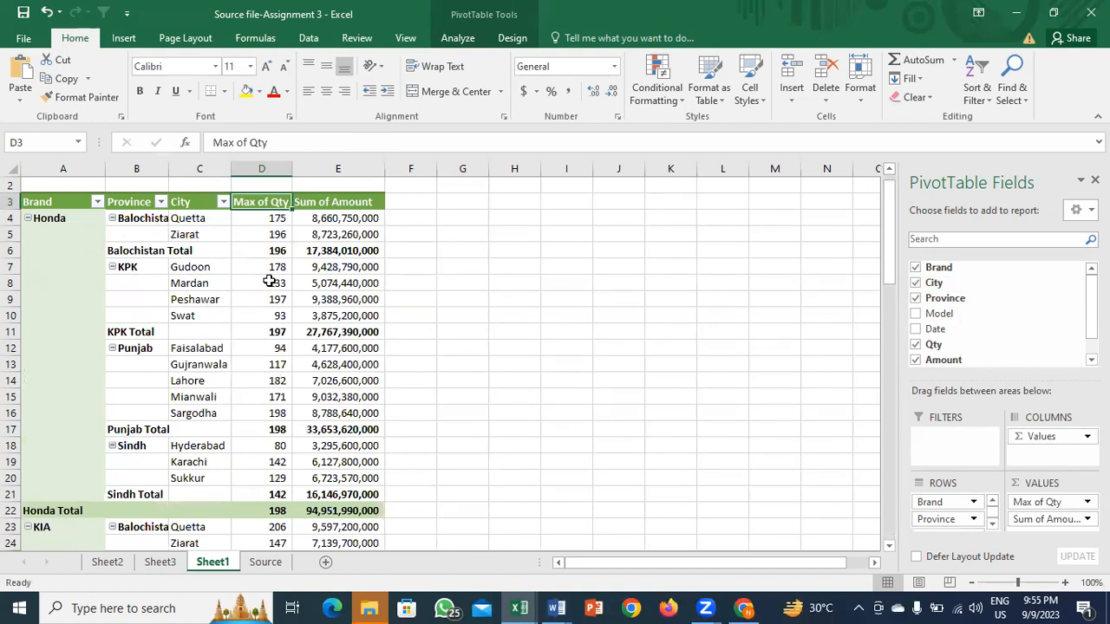
{"action": "left_click", "coordinate": [916, 284]}
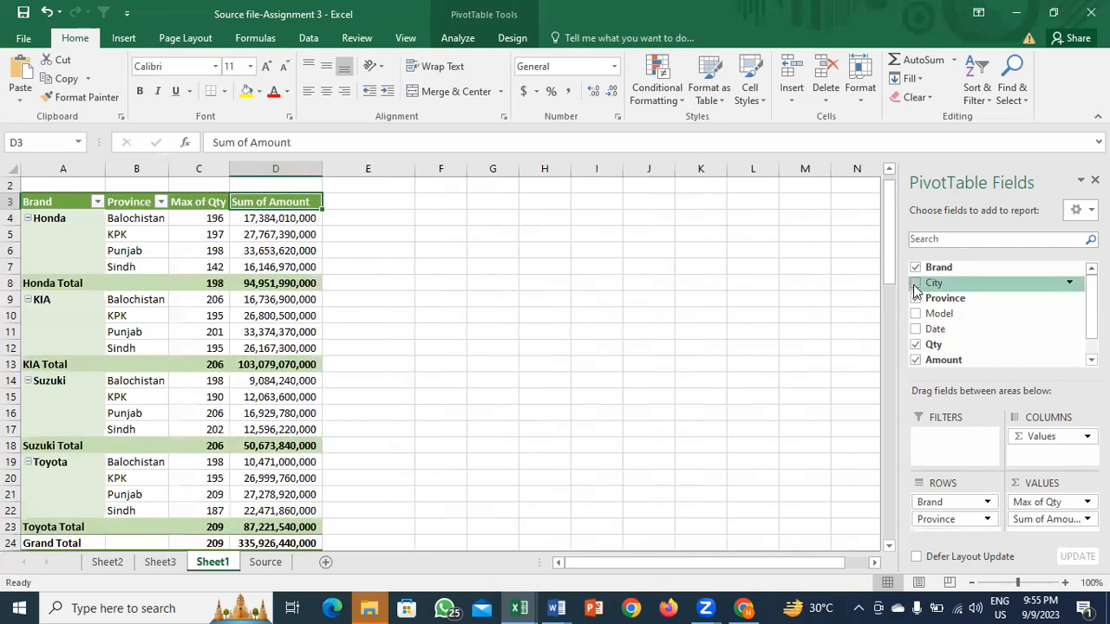
{"action": "left_click", "coordinate": [916, 314]}
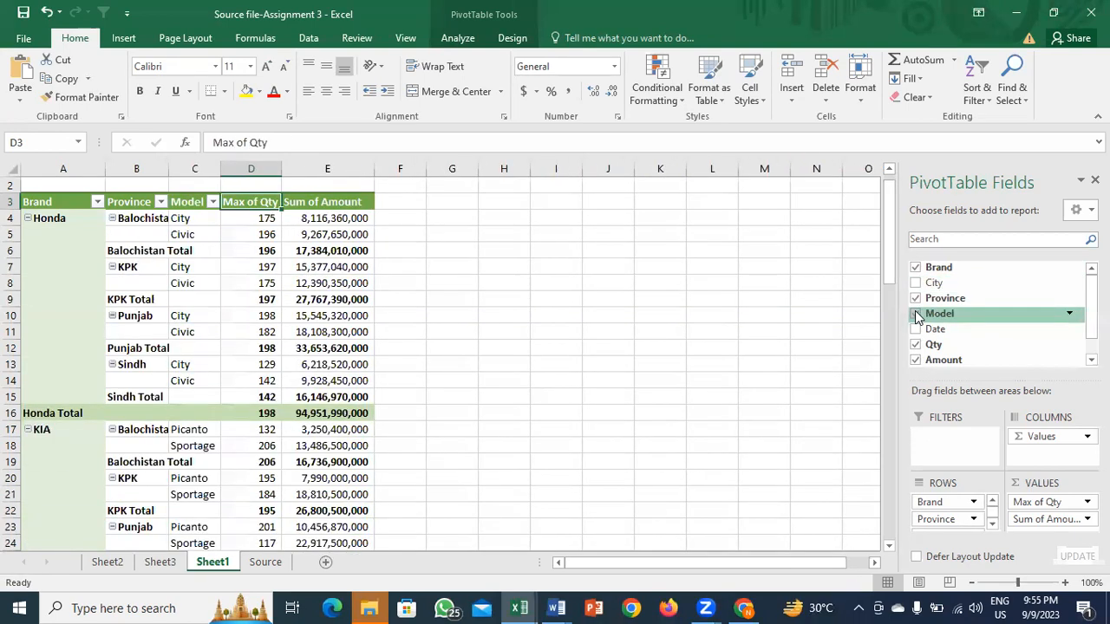
{"action": "left_click", "coordinate": [915, 314]}
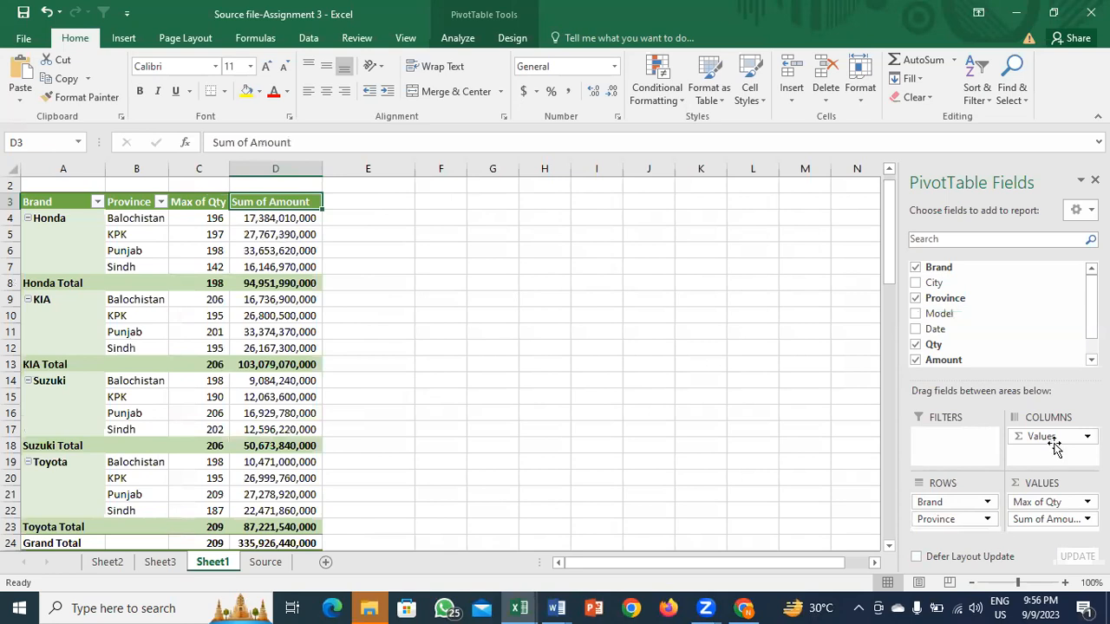
{"action": "left_click_drag", "start_coordinate": [929, 520], "coordinate": [1049, 454]}
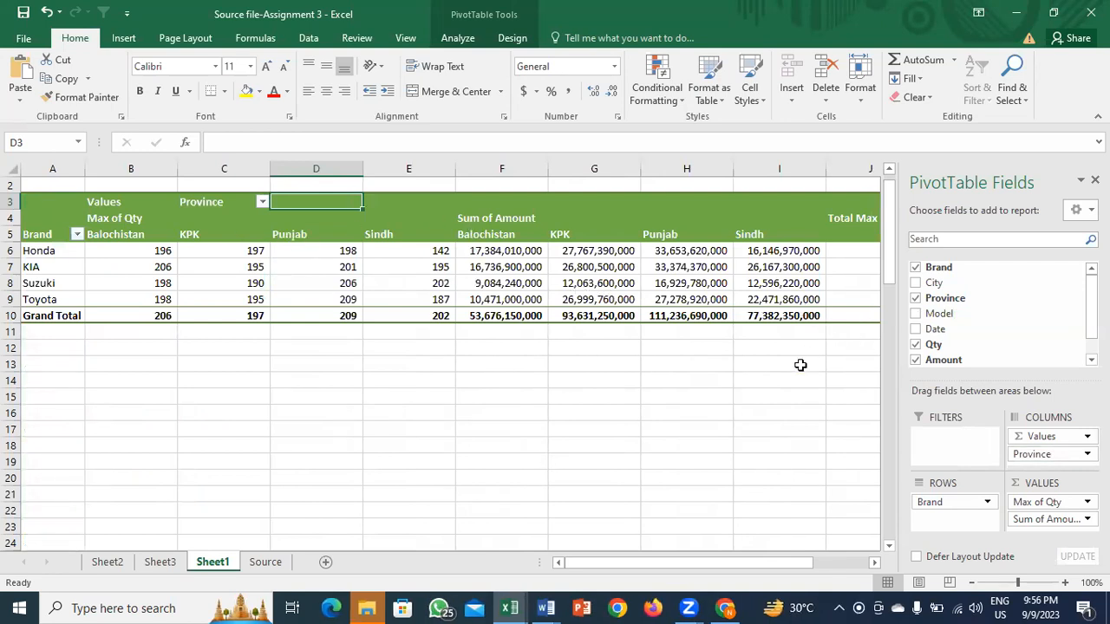
{"action": "left_click", "coordinate": [1052, 459]}
{"action": "left_click_drag", "start_coordinate": [1051, 460], "coordinate": [938, 525]}
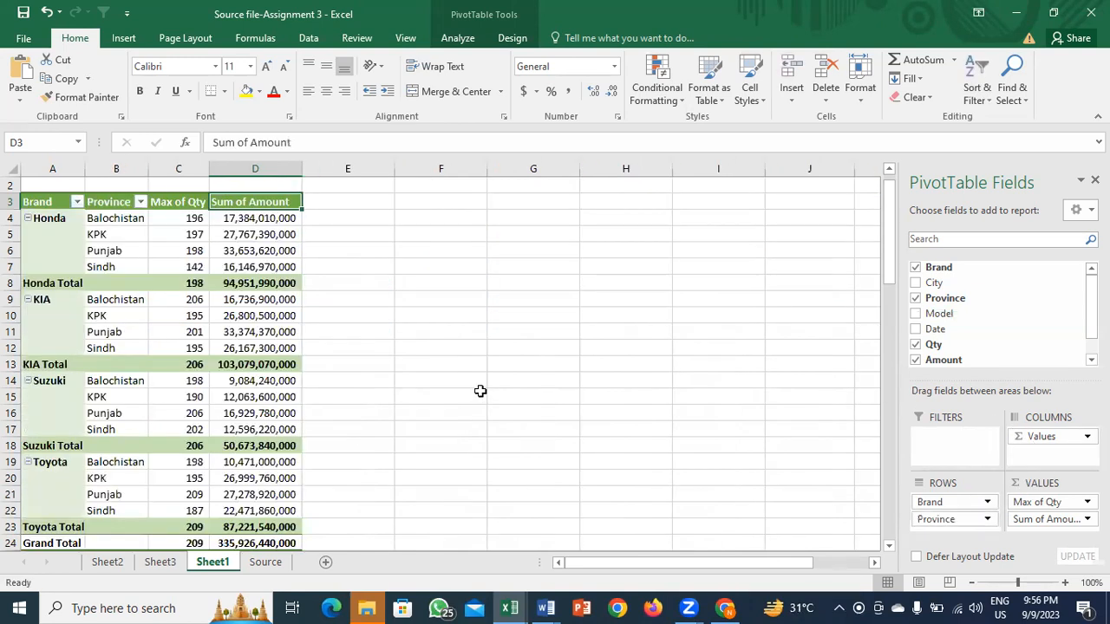
{"action": "left_click", "coordinate": [258, 380]}
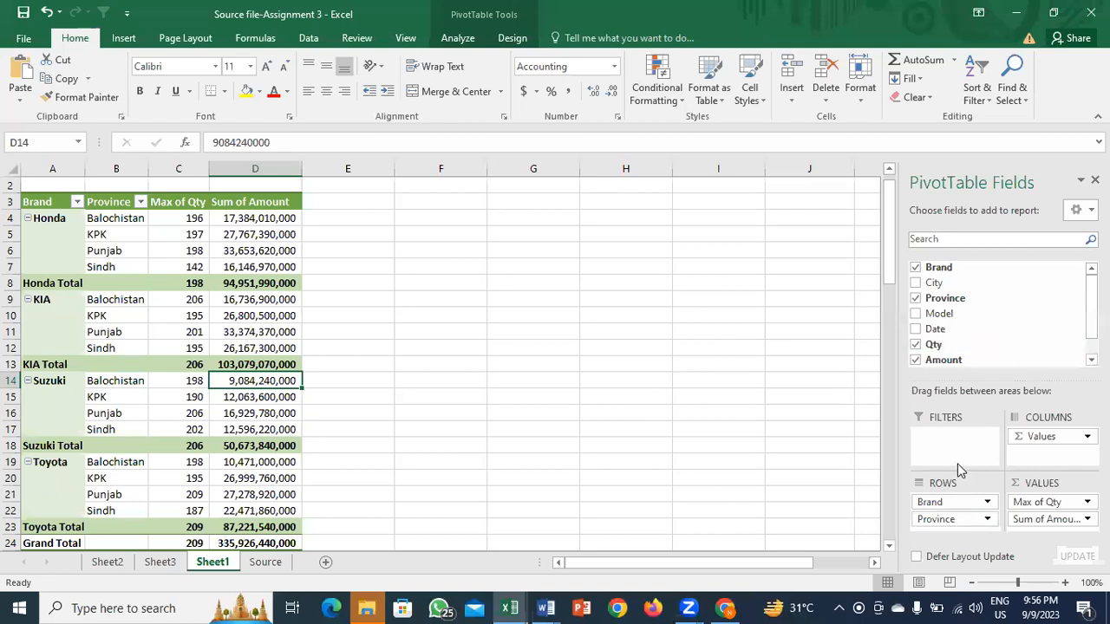
{"action": "mouse_move", "coordinate": [943, 523]}
{"action": "left_mouse_down"}
{"action": "mouse_move", "coordinate": [1057, 454]}
{"action": "mouse_move", "coordinate": [943, 519]}
{"action": "left_mouse_up"}
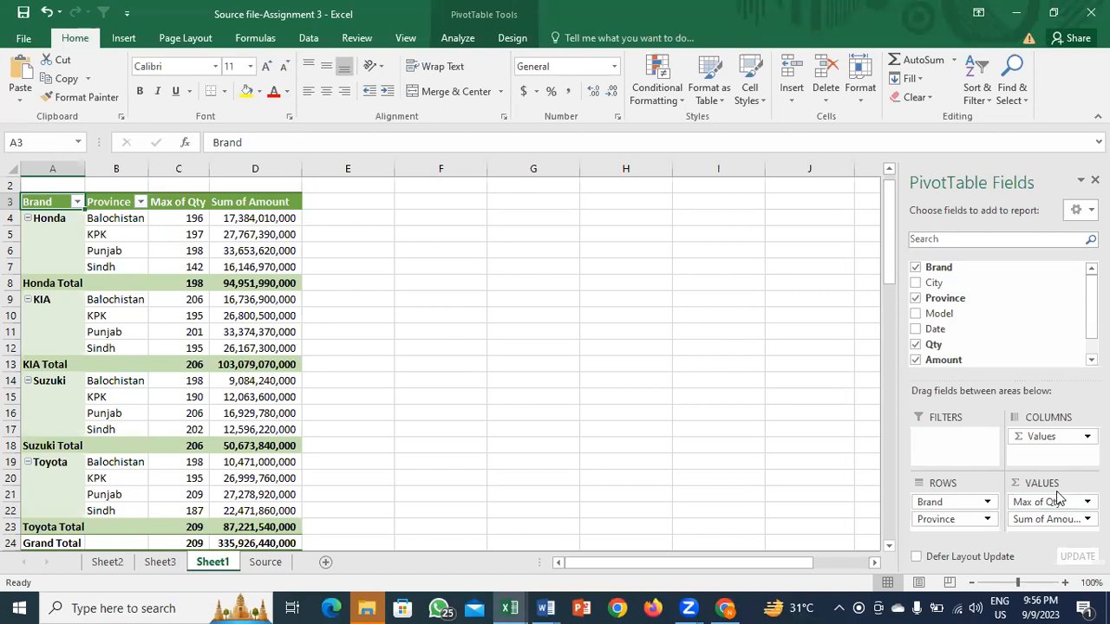
{"action": "left_click", "coordinate": [201, 268]}
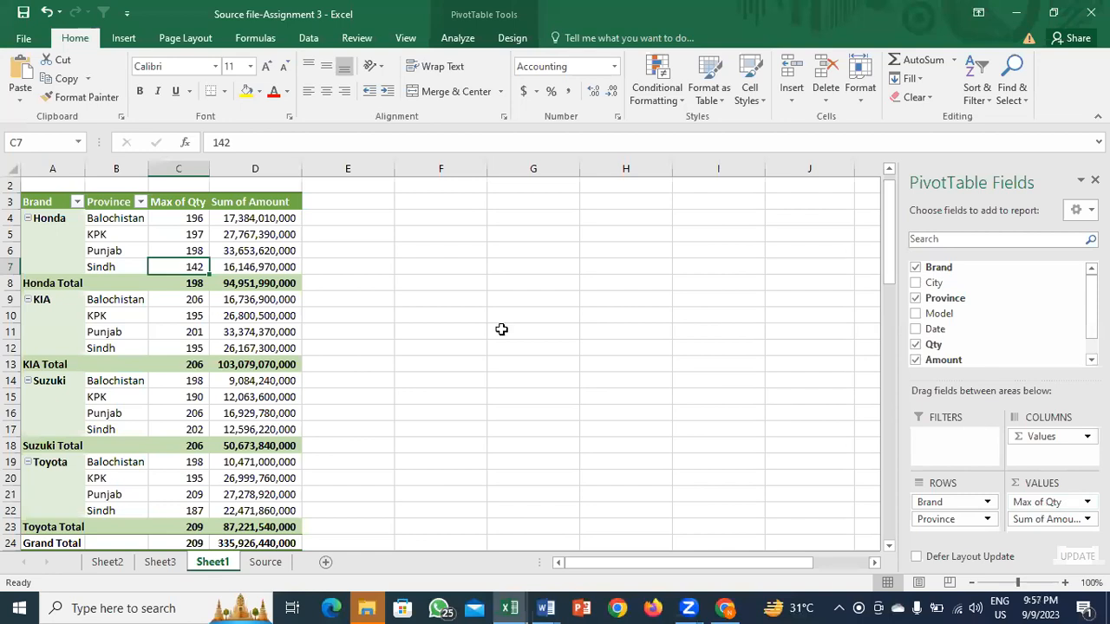
{"action": "left_click_drag", "start_coordinate": [179, 202], "coordinate": [231, 203]}
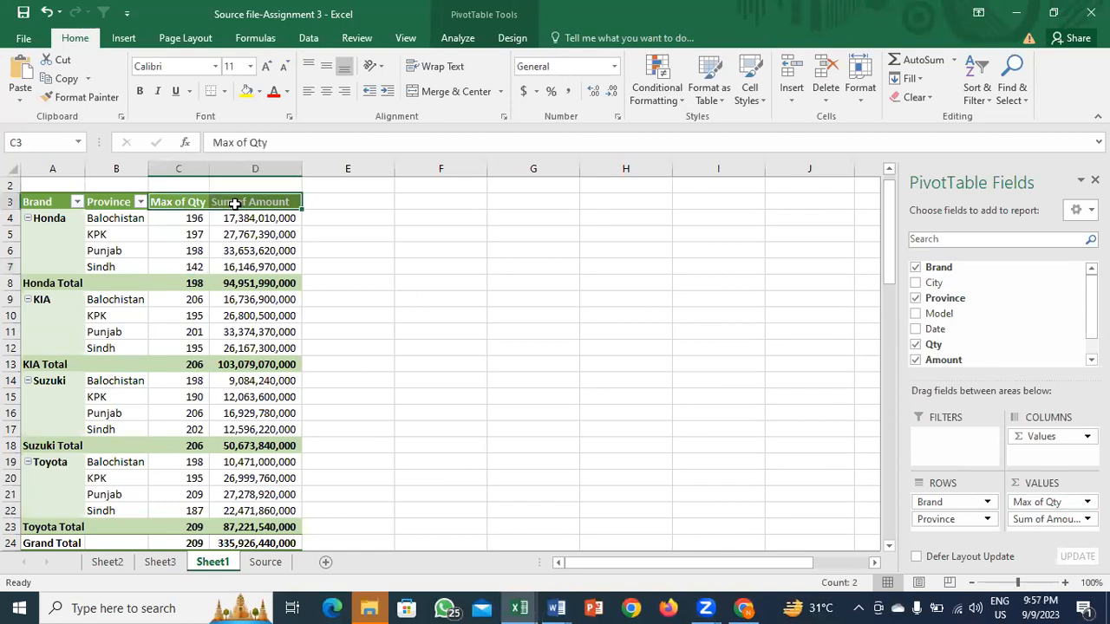
{"action": "left_click", "coordinate": [234, 204]}
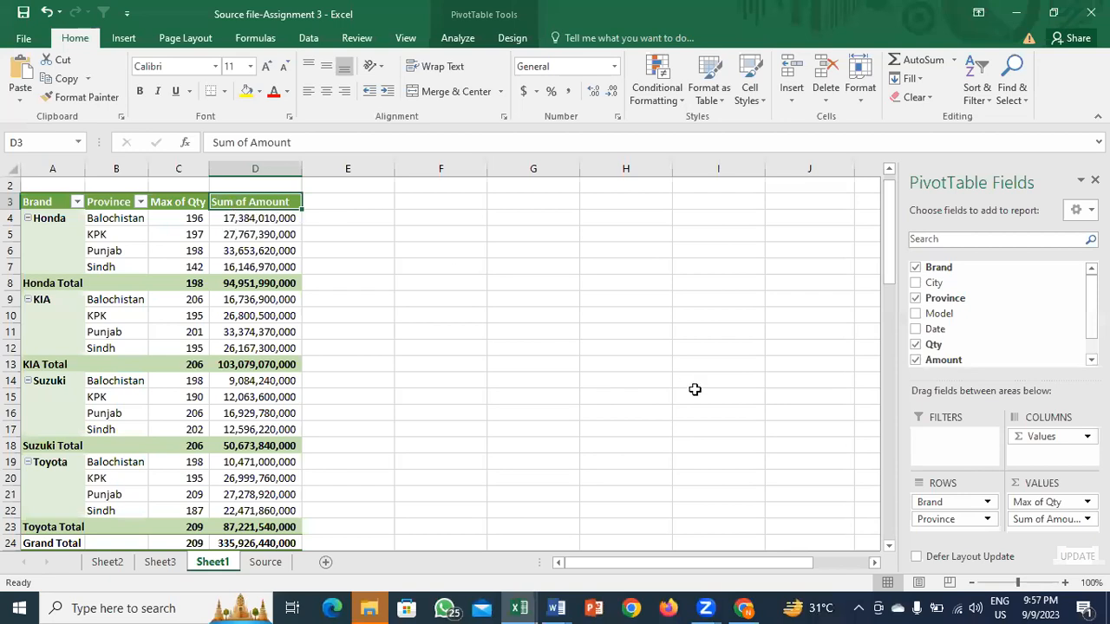
{"action": "left_click", "coordinate": [183, 195]}
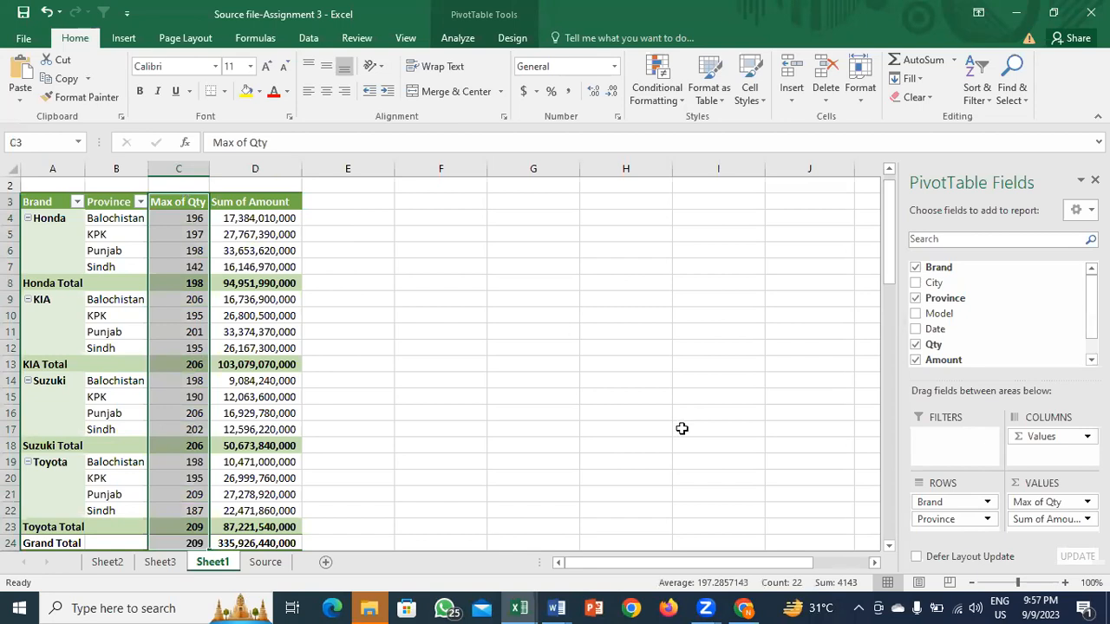
{"action": "left_click_drag", "start_coordinate": [1023, 505], "coordinate": [976, 527]}
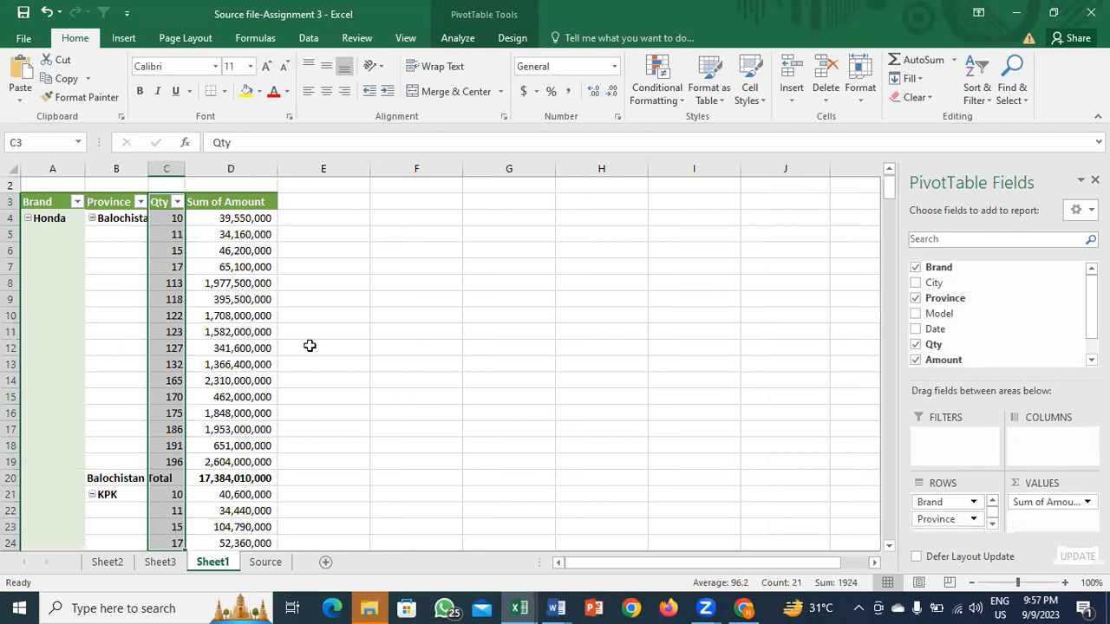
{"action": "left_click", "coordinate": [131, 228]}
{"action": "left_click_drag", "start_coordinate": [171, 217], "coordinate": [170, 462]}
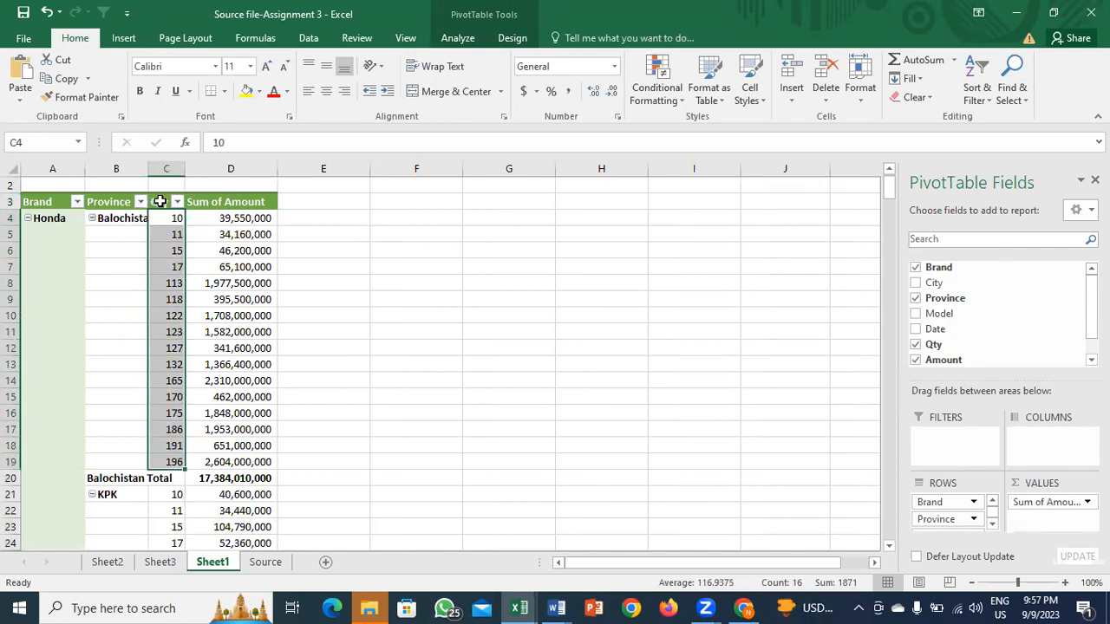
{"action": "left_click", "coordinate": [221, 202]}
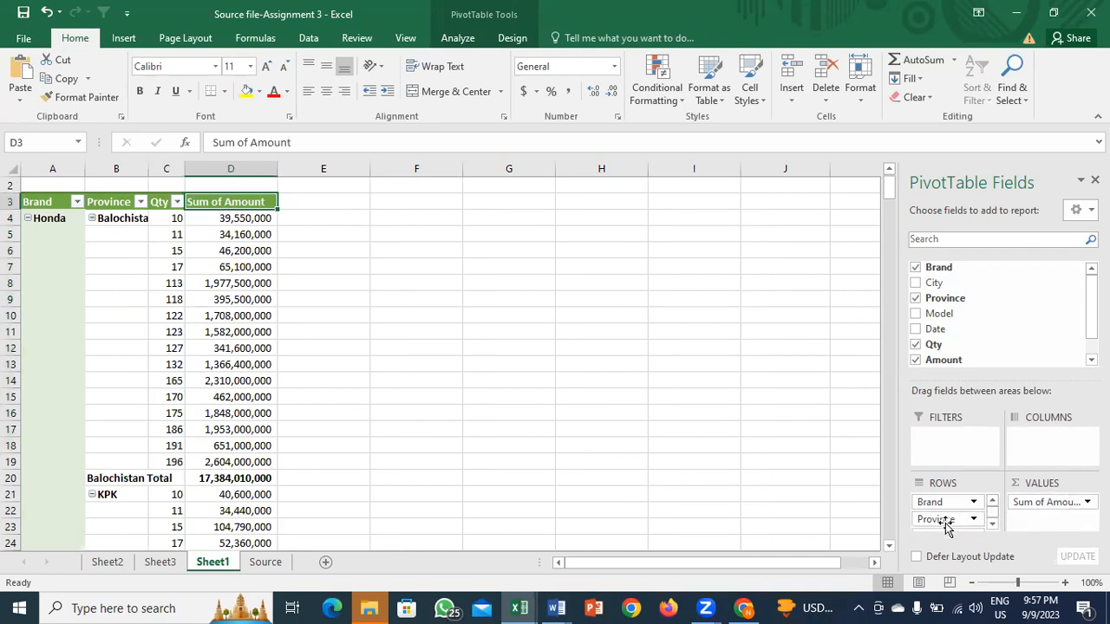
{"action": "left_click", "coordinate": [156, 202]}
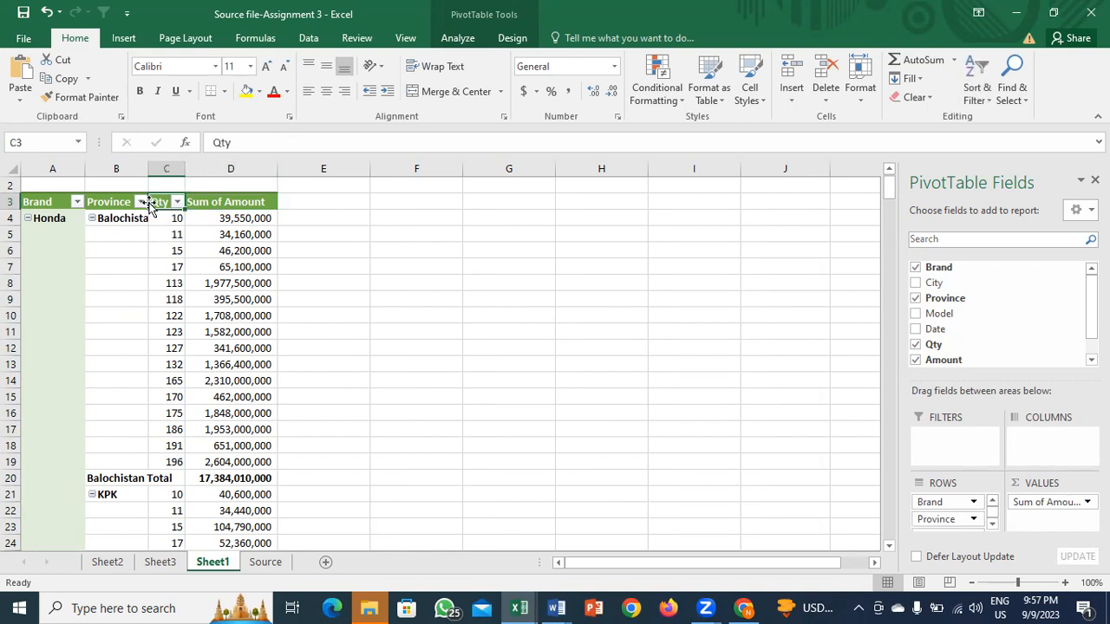
{"action": "left_click", "coordinate": [144, 245]}
{"action": "left_click", "coordinate": [172, 290]}
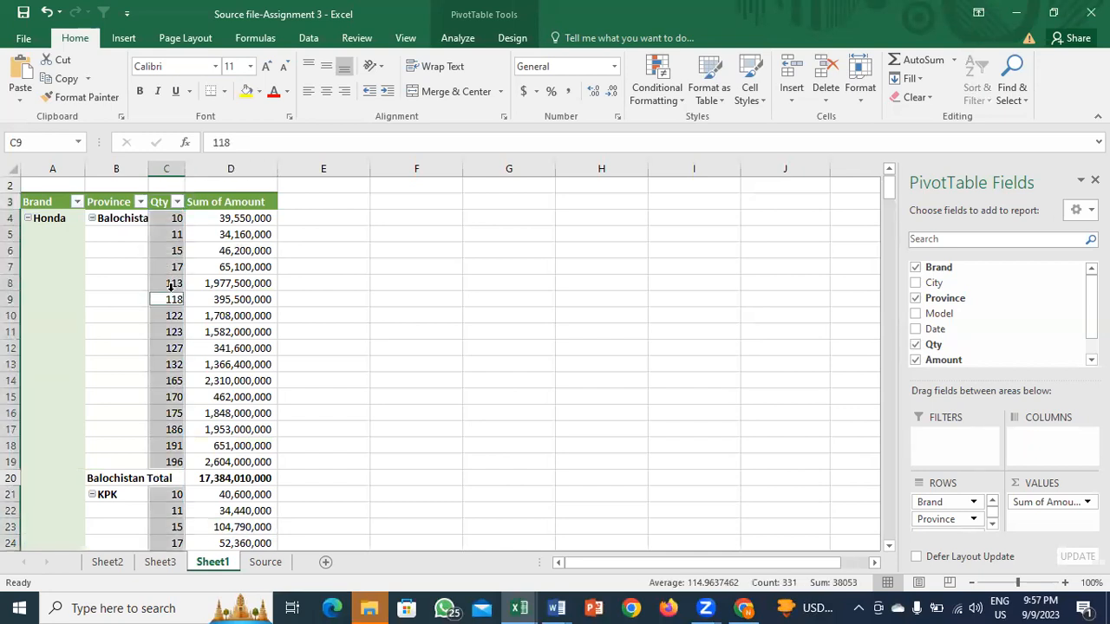
{"action": "left_click", "coordinate": [171, 399]}
{"action": "key", "text": "ctrl+z"}
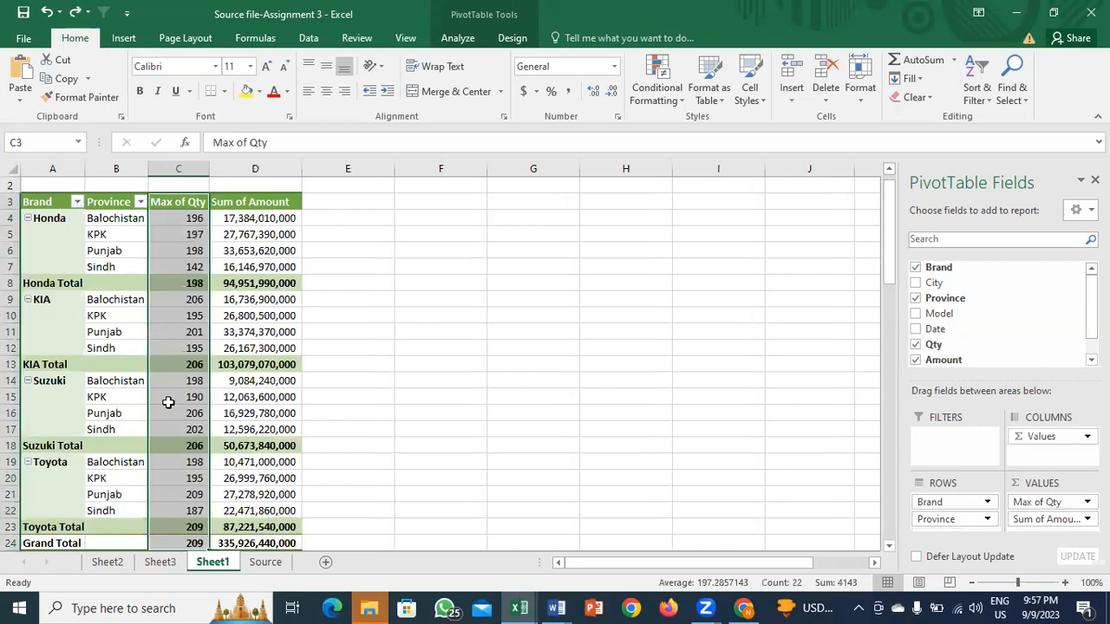
{"action": "left_click", "coordinate": [176, 279]}
{"action": "key", "text": "Up"}
{"action": "key", "text": "Up"}
{"action": "key", "text": "Up"}
{"action": "key", "text": "Up"}
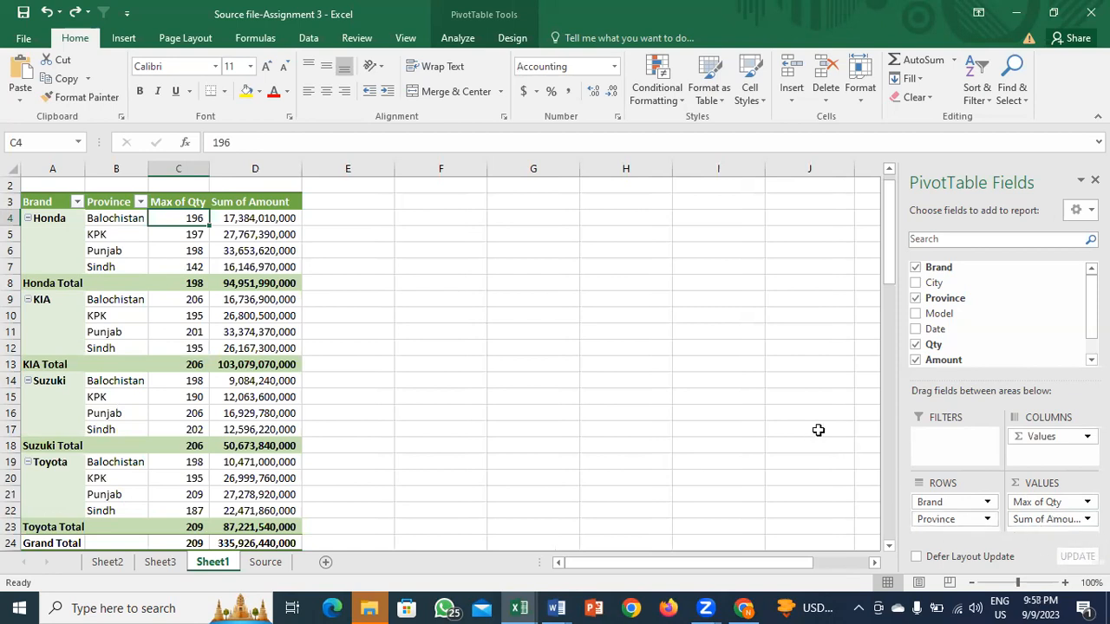
Step: Collapse Honda, KIA, Suzuki and Toyota to summary rows, then re-expand Honda
{"action": "left_click", "coordinate": [463, 39]}
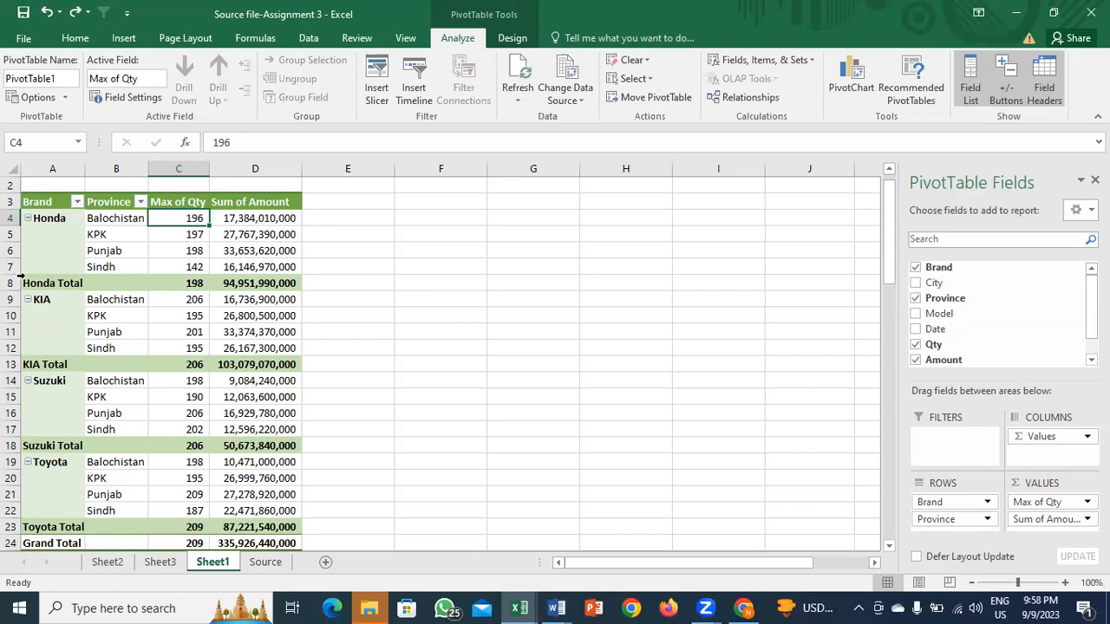
{"action": "mouse_move", "coordinate": [160, 469]}
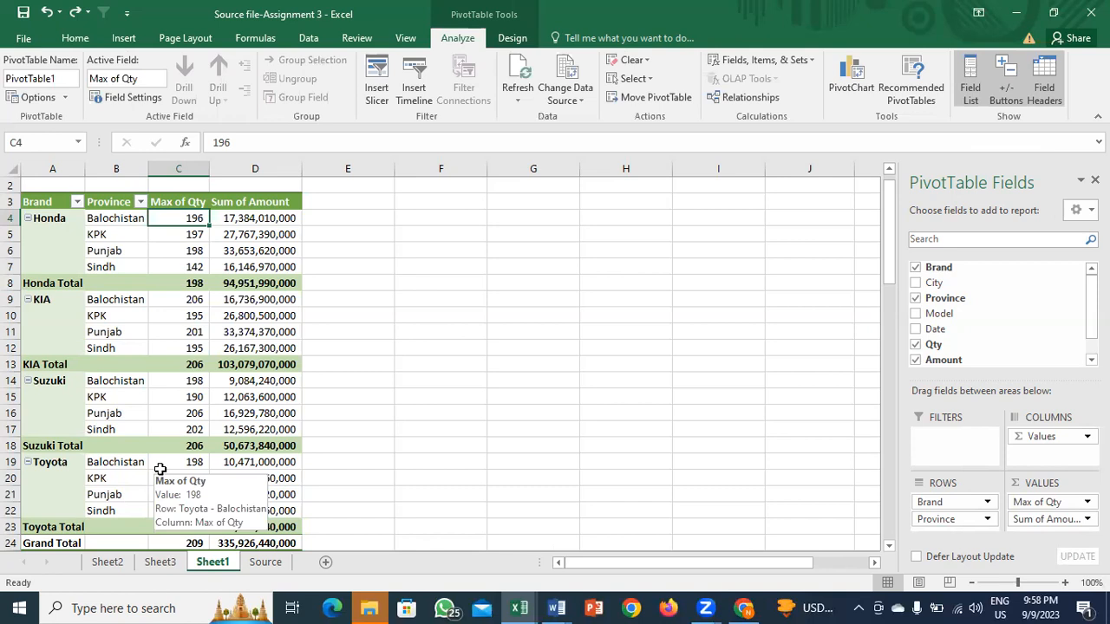
{"action": "left_click", "coordinate": [27, 218]}
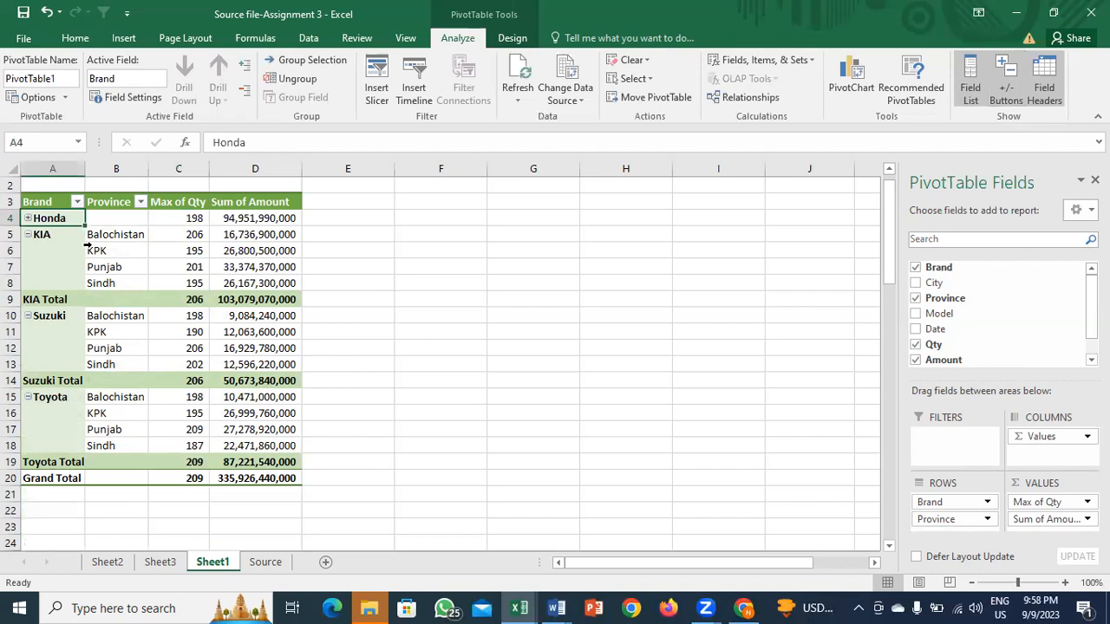
{"action": "left_click", "coordinate": [27, 234]}
{"action": "left_click", "coordinate": [28, 250]}
{"action": "left_click", "coordinate": [27, 267]}
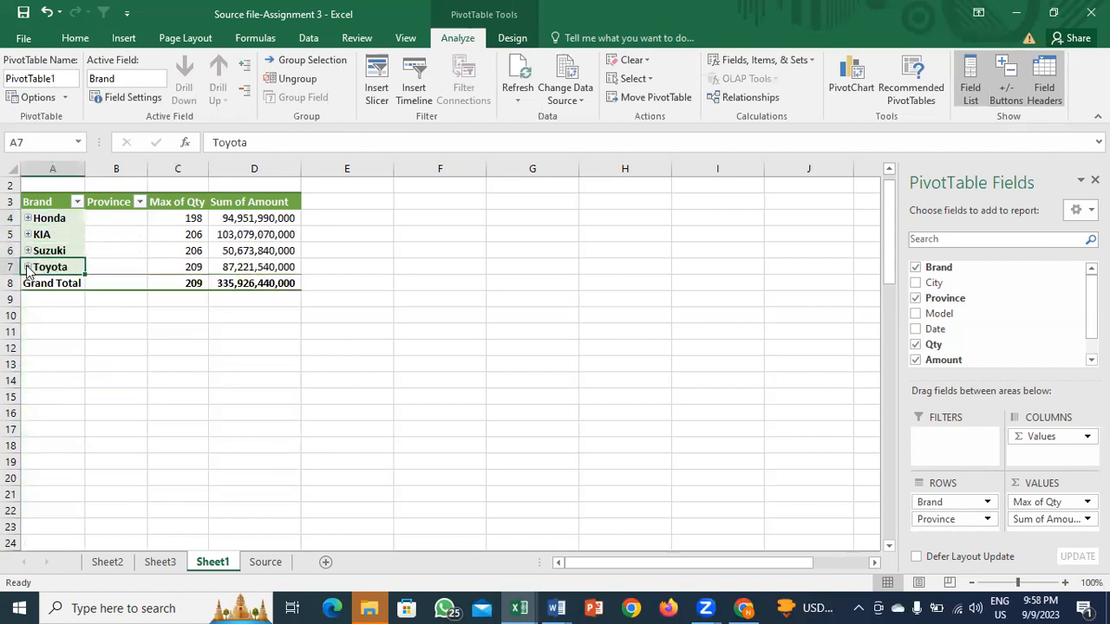
{"action": "left_click", "coordinate": [28, 219]}
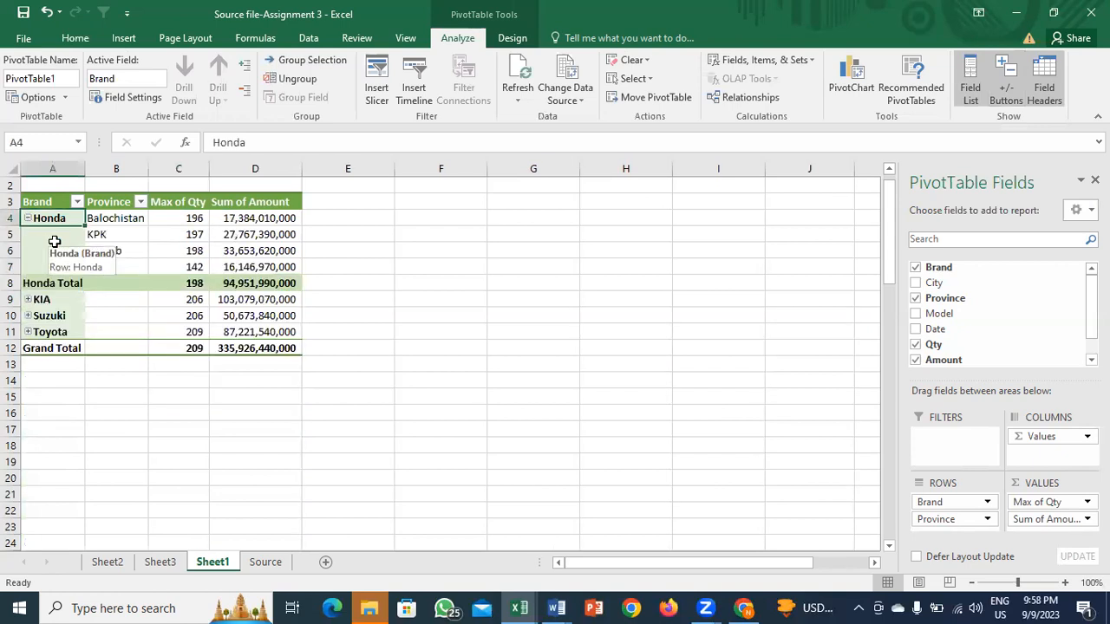
Step: Expand the entire Brand field from KIA so every brand shows its provinces
{"action": "right_click", "coordinate": [50, 299]}
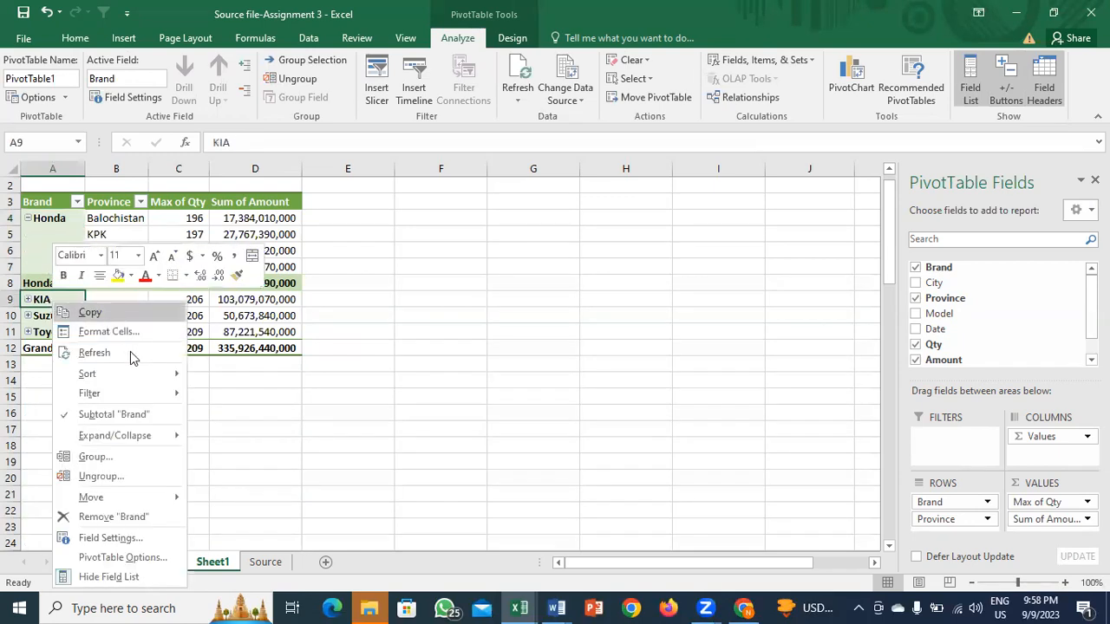
{"action": "mouse_move", "coordinate": [123, 442]}
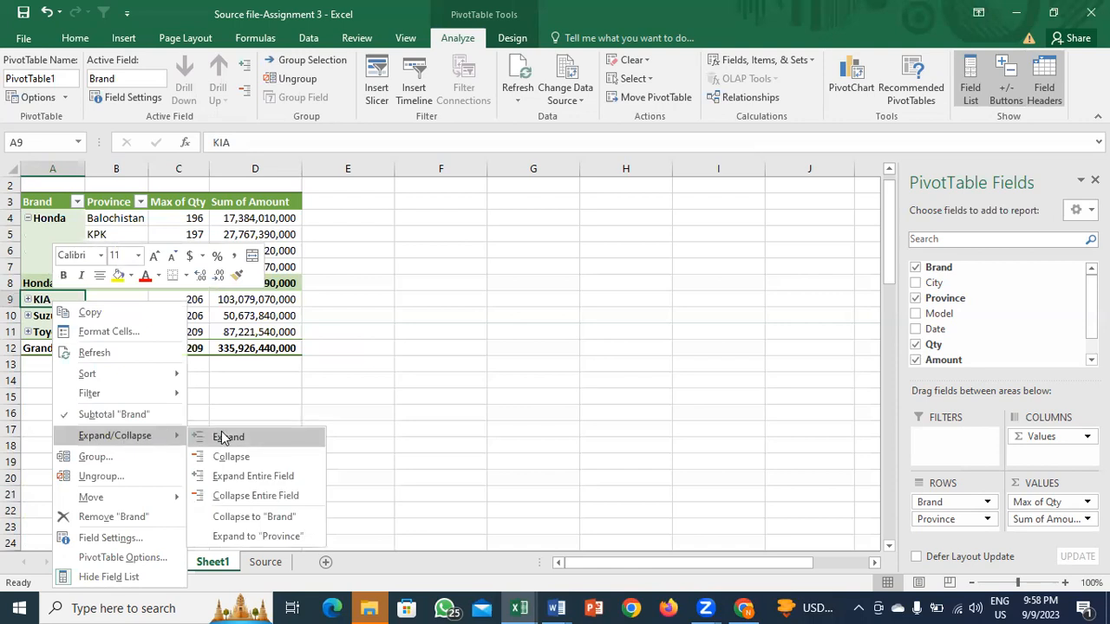
{"action": "left_click", "coordinate": [260, 476]}
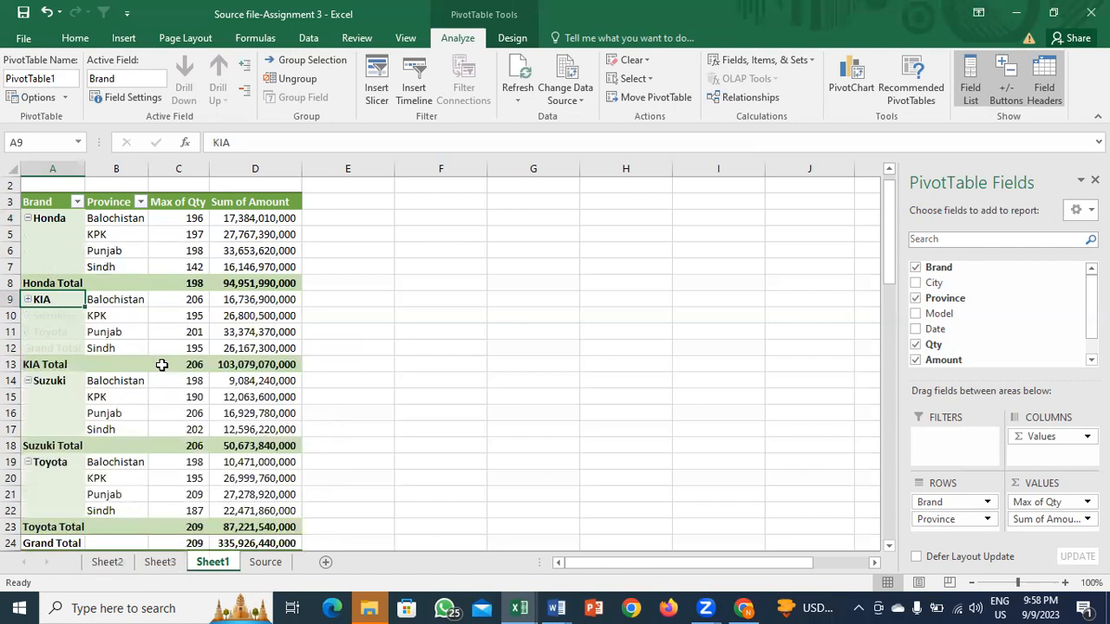
{"action": "left_click", "coordinate": [56, 299]}
{"action": "left_click", "coordinate": [56, 299]}
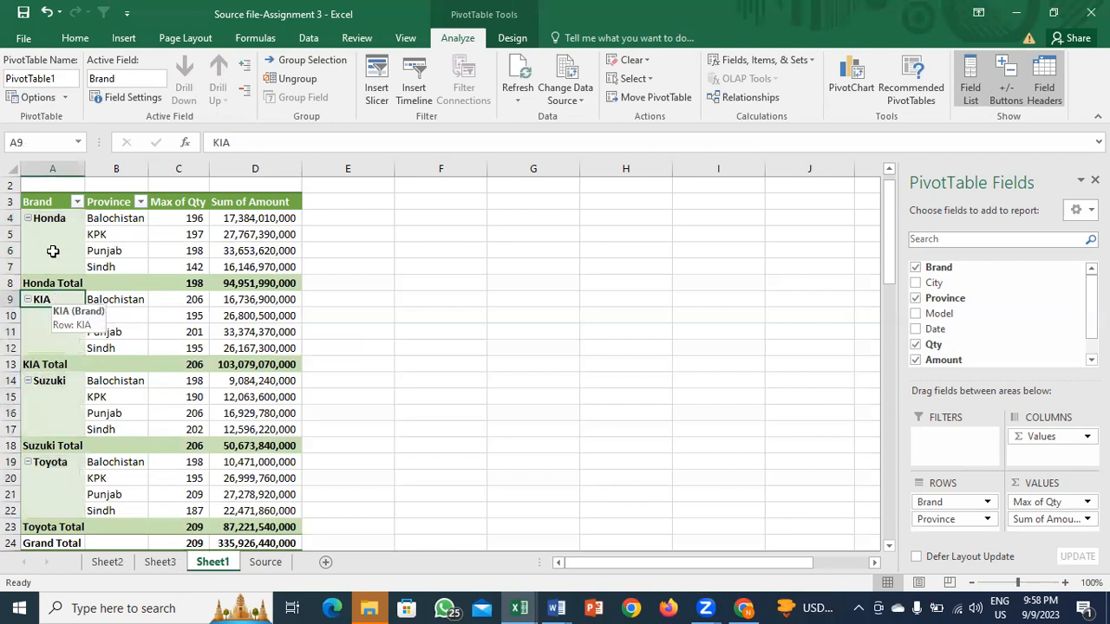
Step: Change the PivotTable name from PivotTable1 to 'Summary'
{"action": "left_click", "coordinate": [58, 78]}
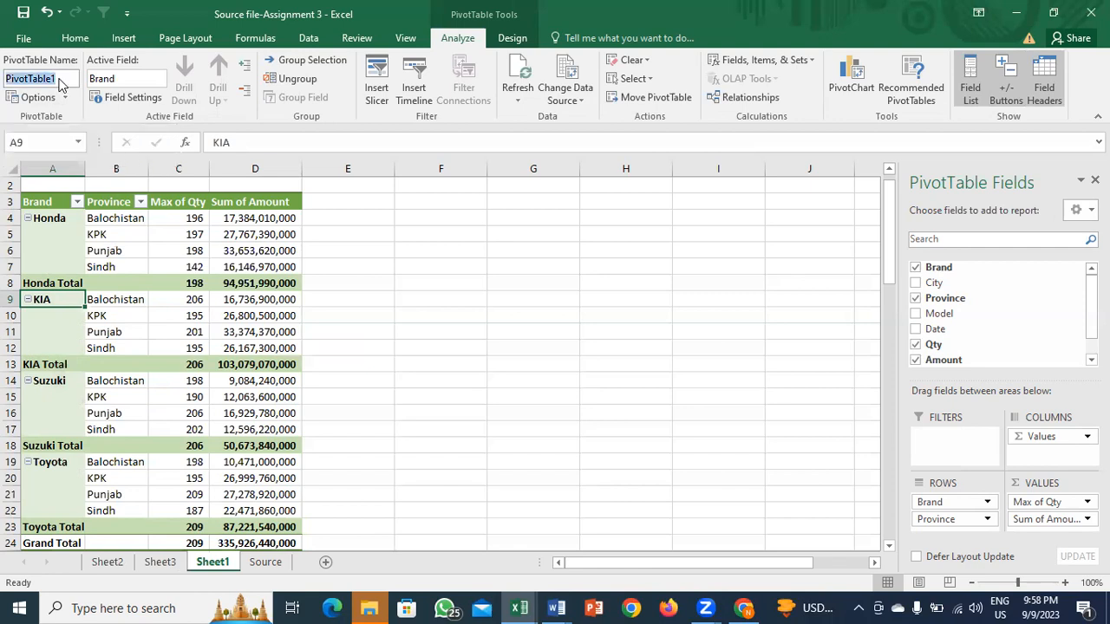
{"action": "type", "text": "Summary"}
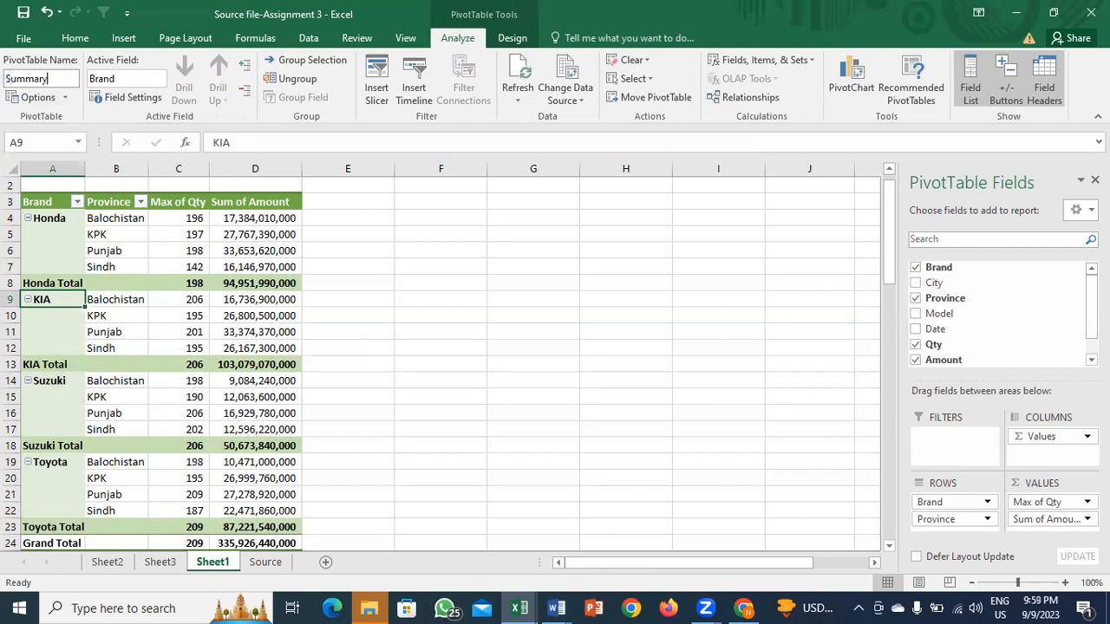
{"action": "left_click", "coordinate": [78, 252]}
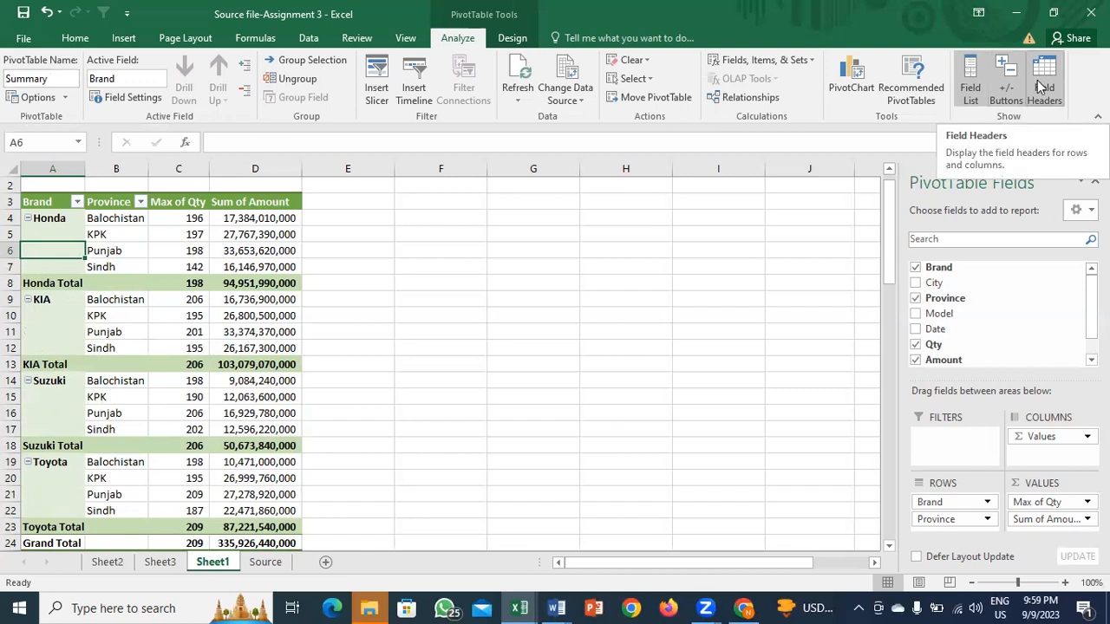
{"action": "left_click", "coordinate": [221, 362]}
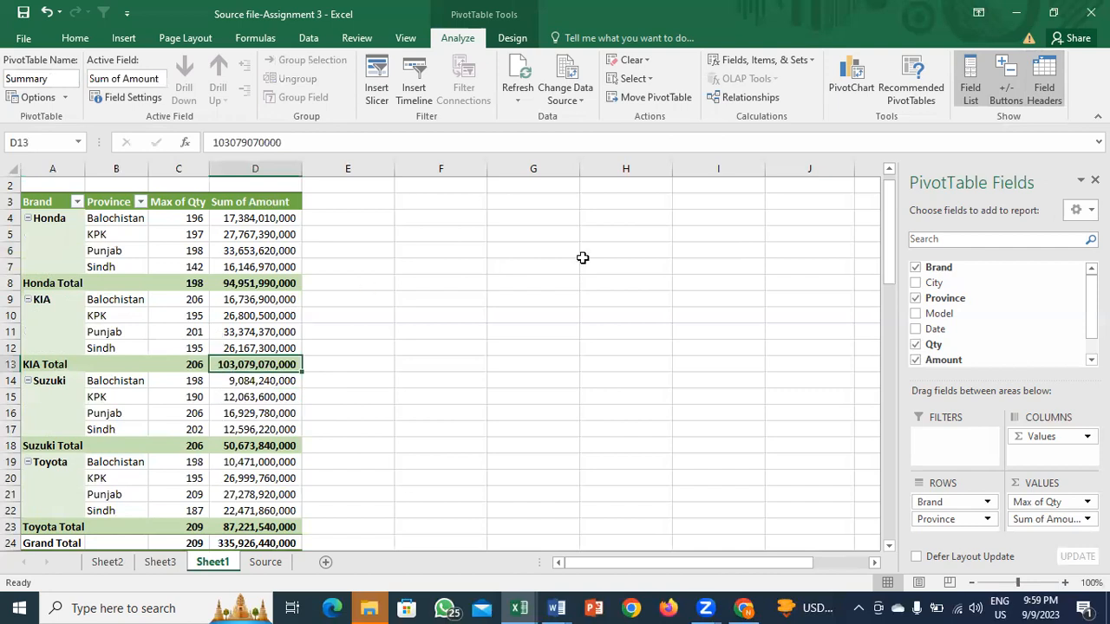
{"action": "left_click", "coordinate": [1006, 91]}
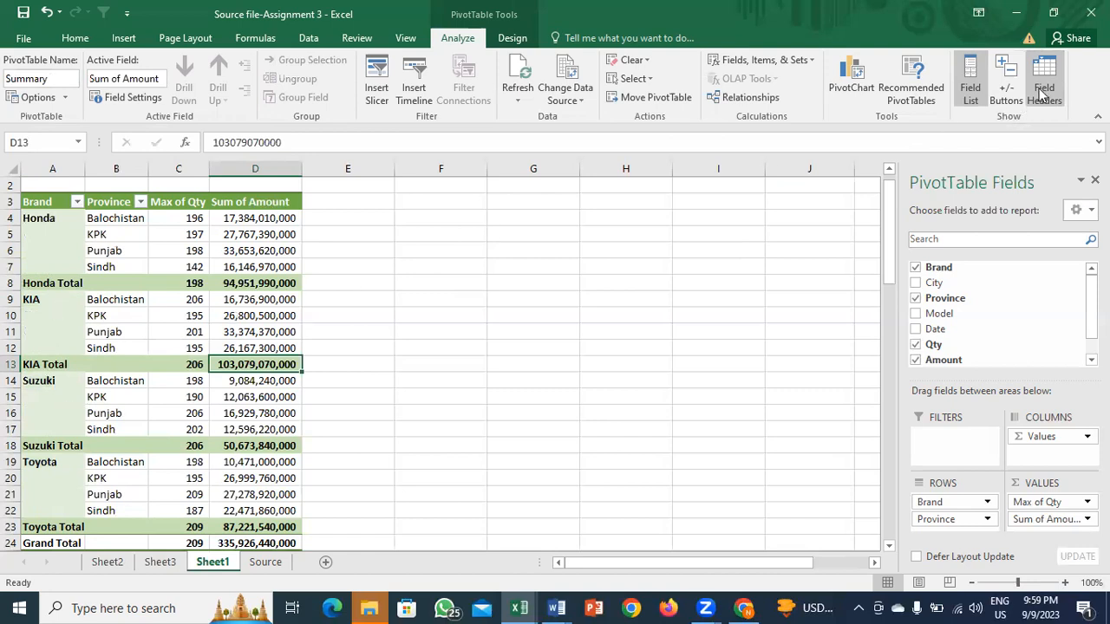
{"action": "left_click", "coordinate": [1007, 83]}
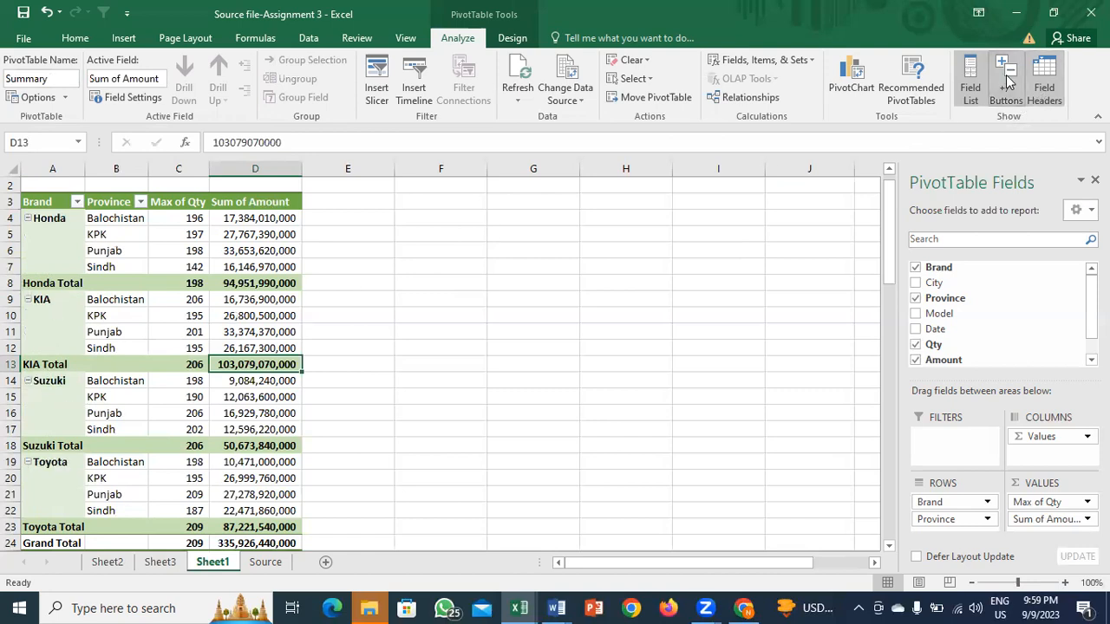
{"action": "left_click", "coordinate": [663, 327]}
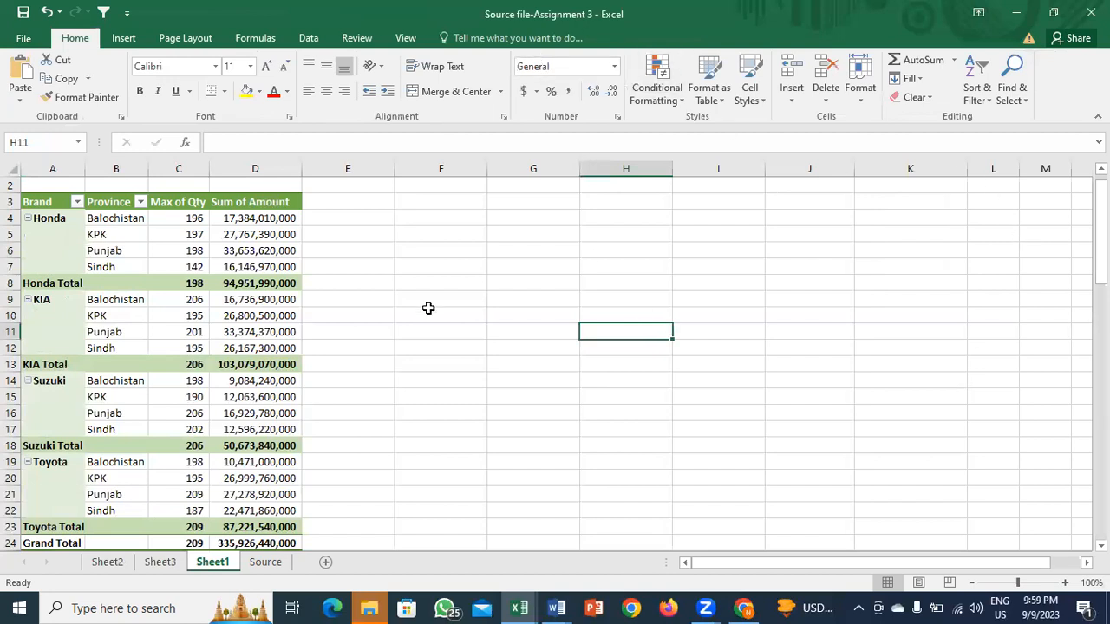
{"action": "left_click", "coordinate": [215, 334]}
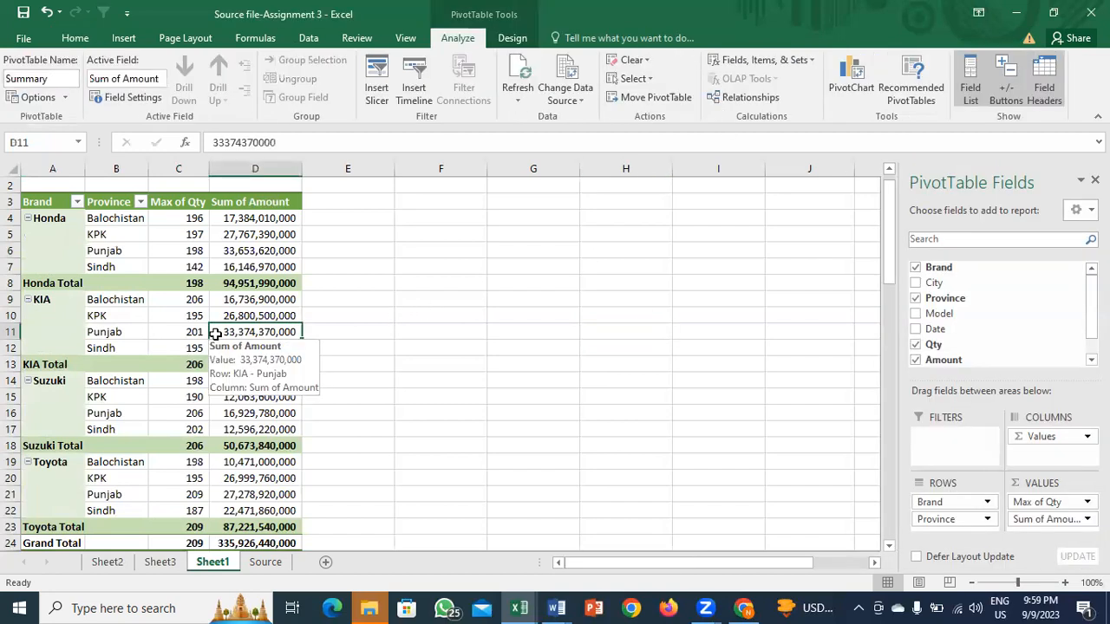
{"action": "left_click", "coordinate": [1044, 94]}
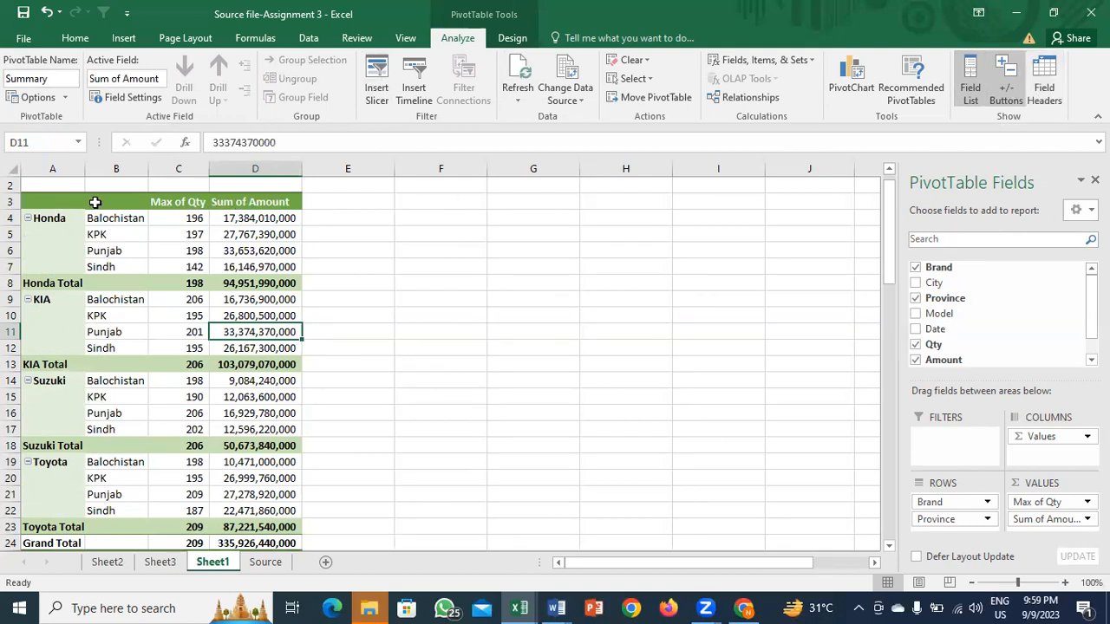
{"action": "left_click", "coordinate": [1040, 92]}
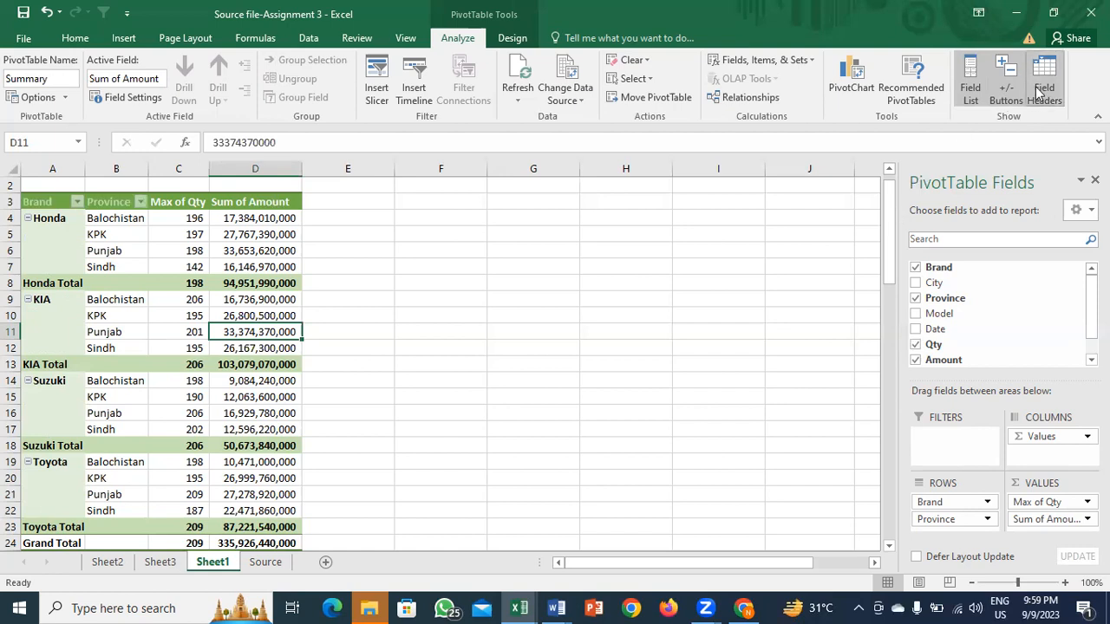
{"action": "left_click", "coordinate": [972, 97]}
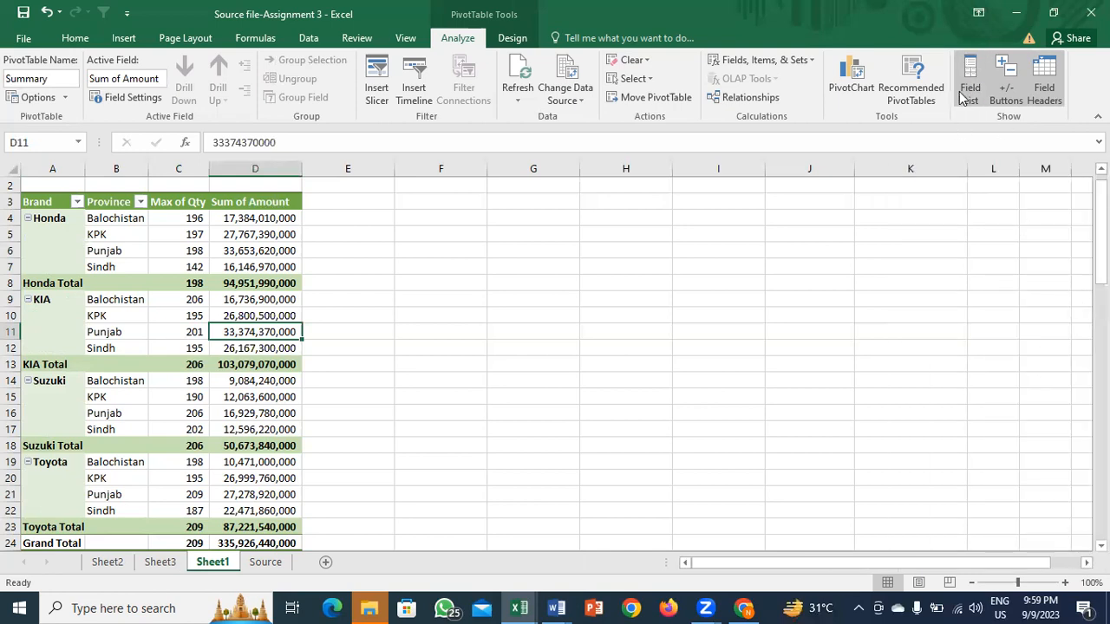
{"action": "left_click", "coordinate": [970, 87]}
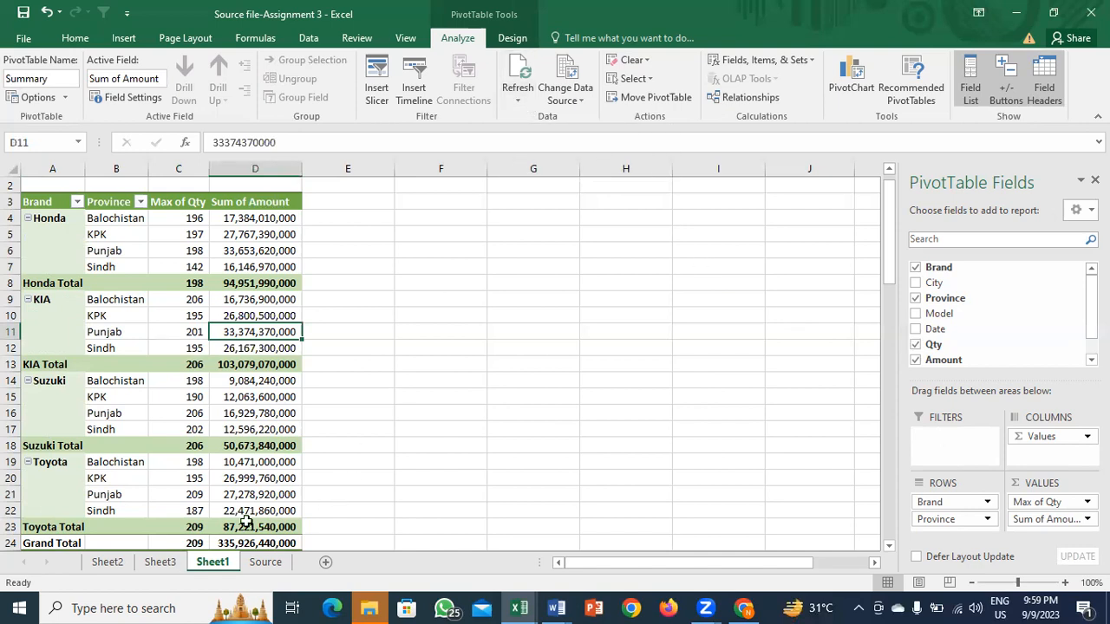
Step: On the Source sheet, replace the first brand Toyota with BMW
{"action": "key", "text": "ctrl+Page_Down"}
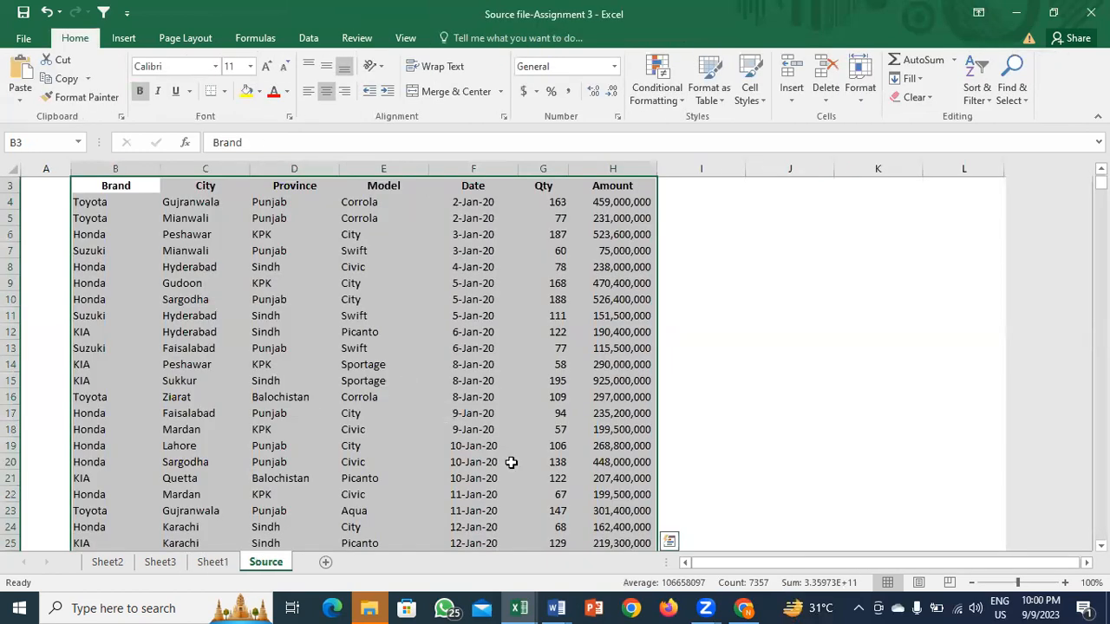
{"action": "key", "text": "ctrl+q"}
{"action": "left_click", "coordinate": [117, 206]}
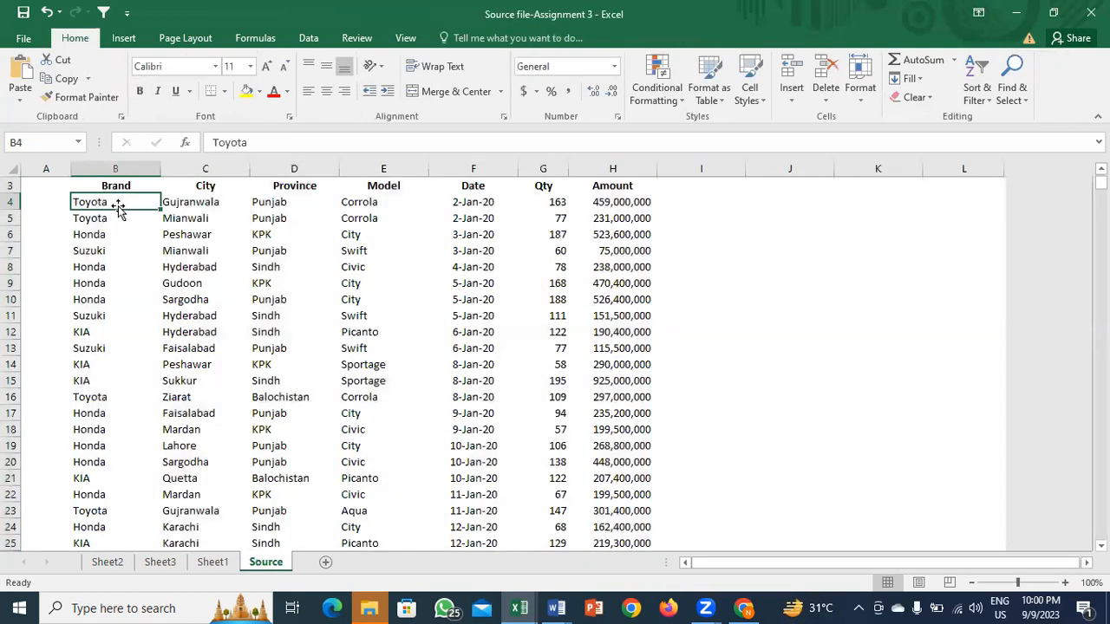
{"action": "type", "text": "BMW"}
{"action": "key", "text": "Return"}
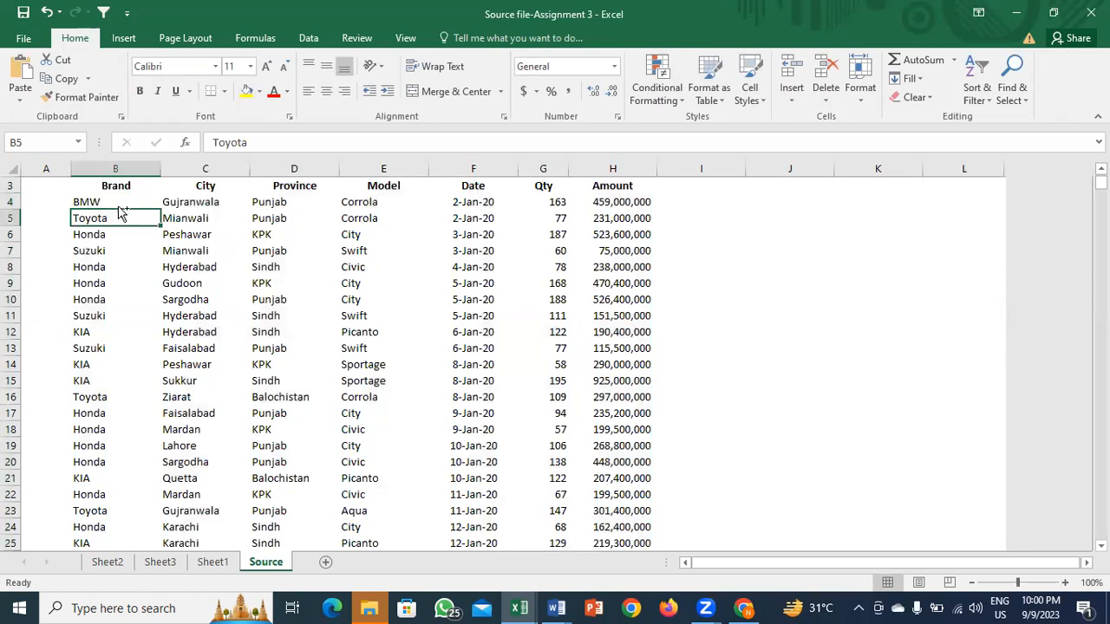
Step: Return to the Sheet1 pivot and Refresh All to pick up the BMW change
{"action": "key", "text": "ctrl+Page_Up"}
{"action": "key", "text": "ctrl+Page_Up"}
{"action": "key", "text": "ctrl+Page_Up"}
{"action": "key", "text": "ctrl+Page_Down"}
{"action": "key", "text": "ctrl+Page_Up"}
{"action": "key", "text": "ctrl+Page_Down"}
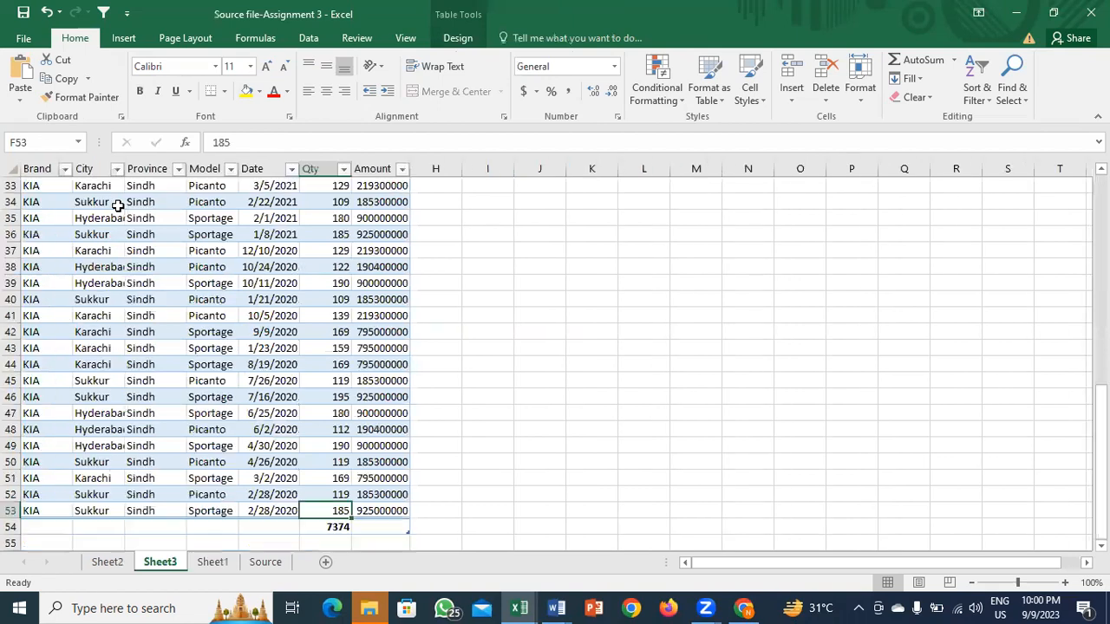
{"action": "key", "text": "ctrl+Page_Down"}
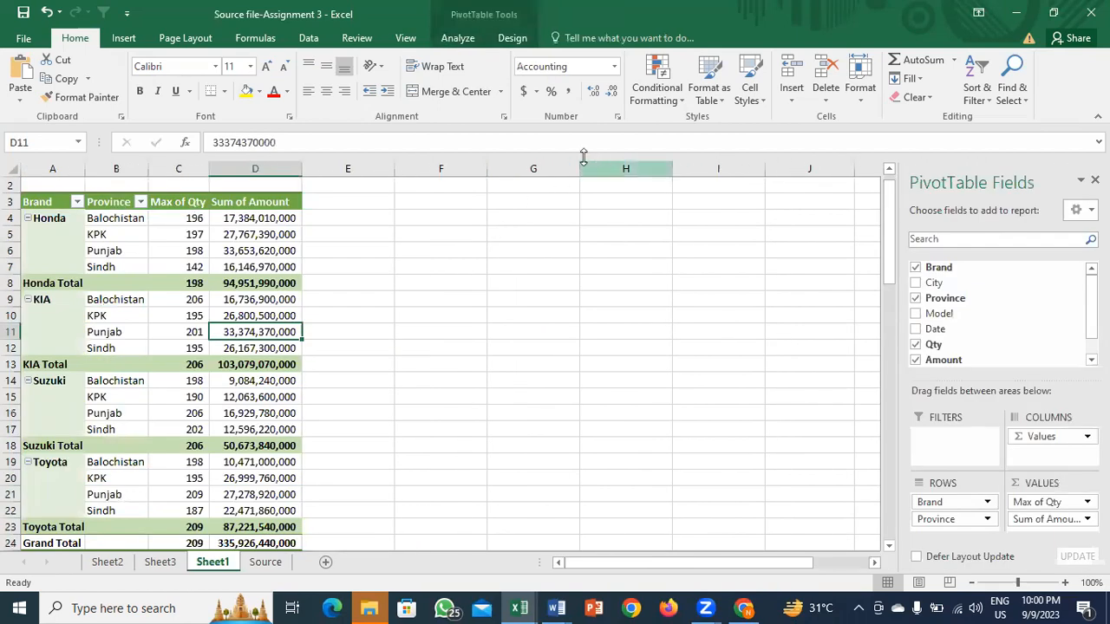
{"action": "left_click", "coordinate": [458, 38]}
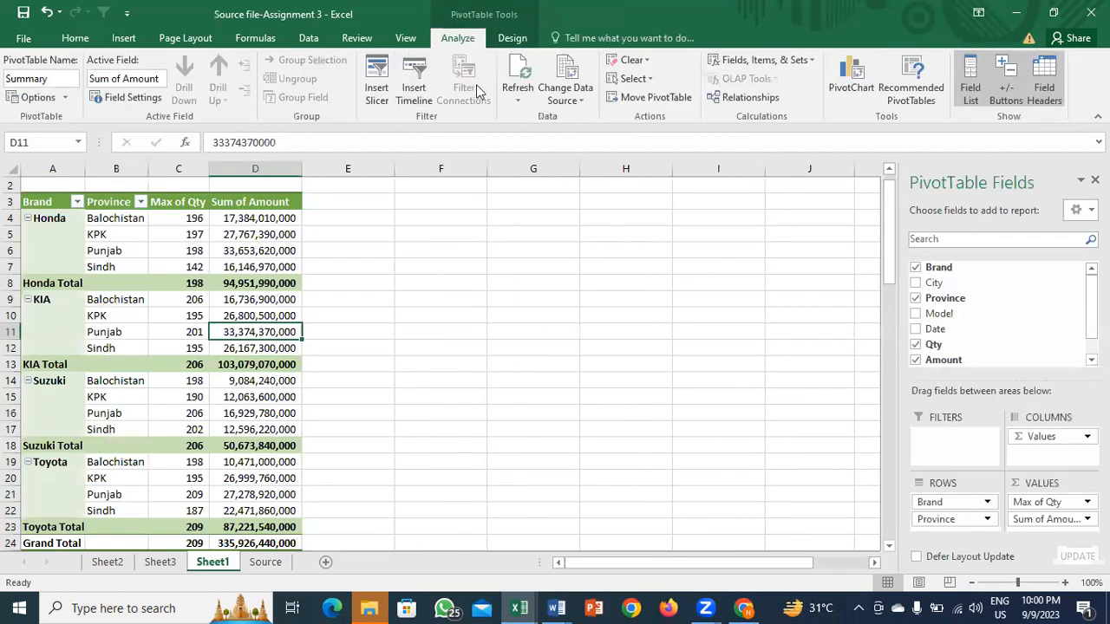
{"action": "left_click", "coordinate": [518, 93]}
{"action": "left_click", "coordinate": [559, 137]}
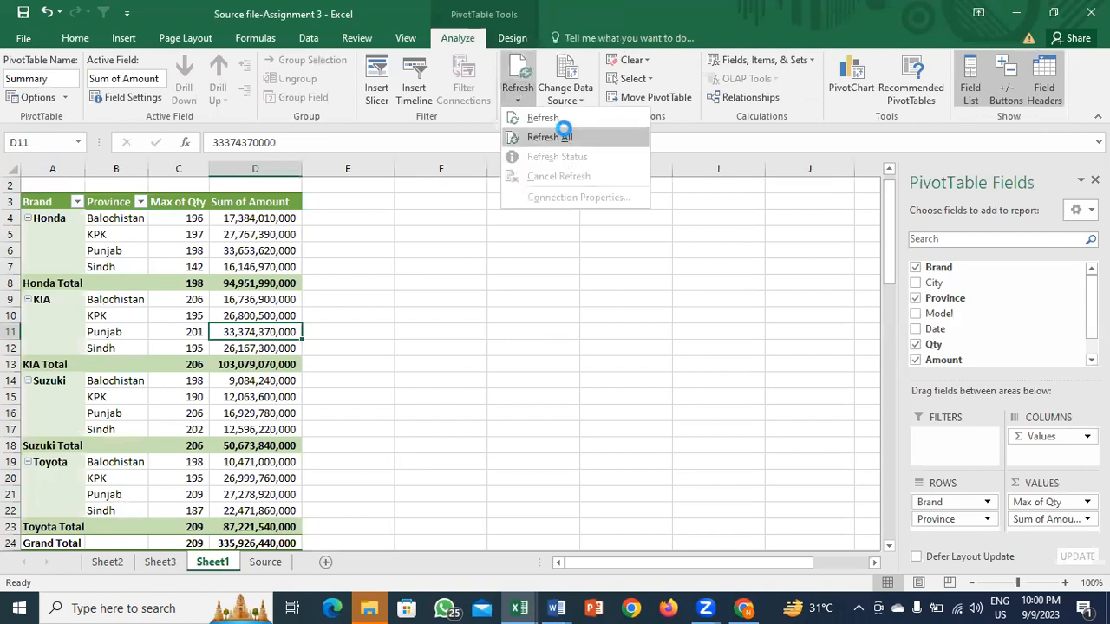
Step: Inspect the refreshed Toyota rows in the pivot
{"action": "left_click", "coordinate": [116, 462]}
{"action": "key", "text": "Down"}
{"action": "key", "text": "Down"}
{"action": "key", "text": "Down"}
{"action": "key", "text": "Down"}
{"action": "key", "text": "Down"}
{"action": "key", "text": "Down"}
{"action": "key", "text": "Down"}
{"action": "key", "text": "Down"}
{"action": "key", "text": "Down"}
{"action": "key", "text": "Down"}
{"action": "key", "text": "Down"}
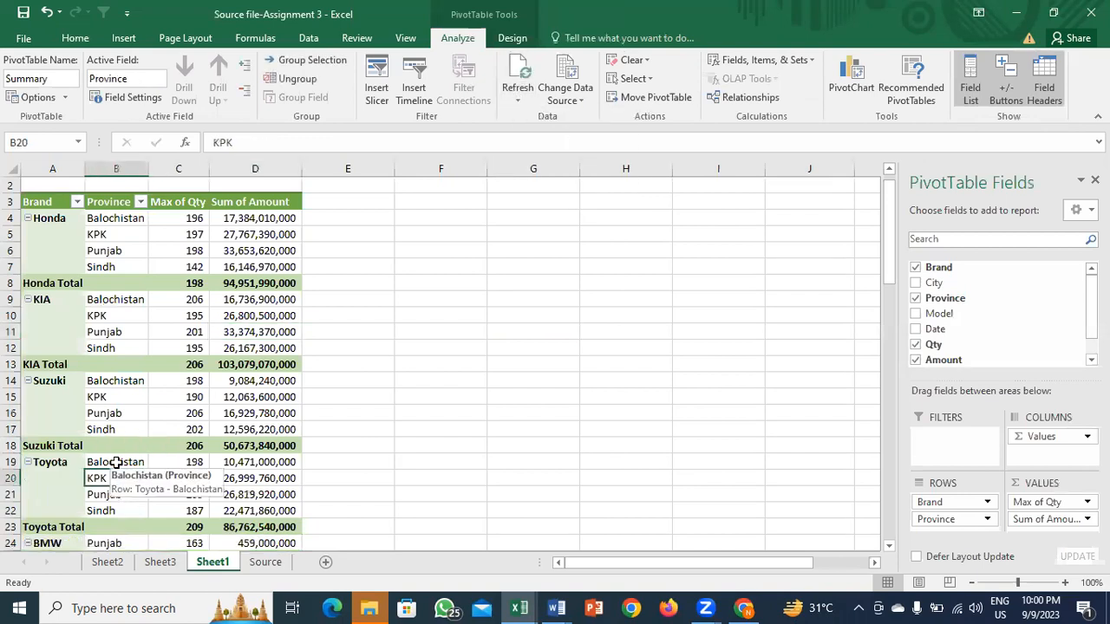
{"action": "key", "text": "Up"}
{"action": "key", "text": "Up"}
{"action": "key", "text": "Up"}
{"action": "key", "text": "Up"}
{"action": "key", "text": "Up"}
{"action": "key", "text": "Up"}
{"action": "key", "text": "Left"}
{"action": "key", "text": "Up"}
{"action": "key", "text": "Up"}
{"action": "key", "text": "Up"}
{"action": "key", "text": "Up"}
{"action": "key", "text": "Up"}
{"action": "key", "text": "Up"}
{"action": "key", "text": "Up"}
{"action": "key", "text": "Up"}
{"action": "key", "text": "Up"}
{"action": "key", "text": "Up"}
{"action": "key", "text": "Up"}
{"action": "key", "text": "Up"}
{"action": "key", "text": "Up"}
{"action": "key", "text": "Up"}
{"action": "key", "text": "Up"}
{"action": "key", "text": "Up"}
{"action": "key", "text": "Up"}
{"action": "key", "text": "Up"}
{"action": "key", "text": "Up"}
{"action": "key", "text": "Up"}
{"action": "key", "text": "Up"}
{"action": "key", "text": "Up"}
{"action": "key", "text": "Up"}
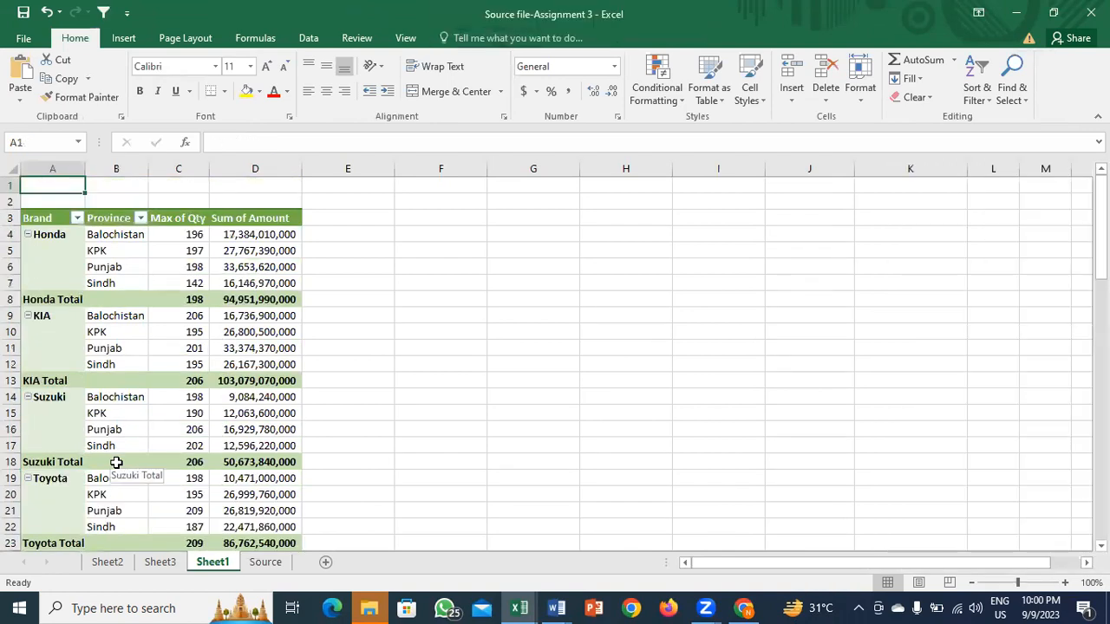
Step: Undo the BMW edit and refresh, returning to the Summary pivot
{"action": "key", "text": "ctrl+z"}
{"action": "key", "text": "ctrl+z"}
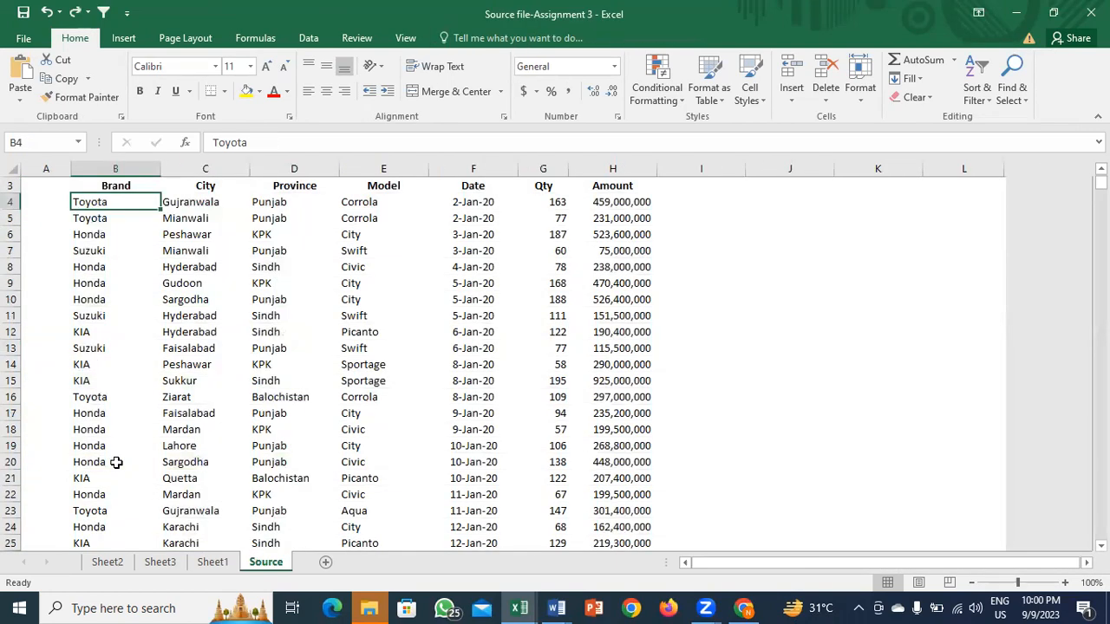
{"action": "key", "text": "ctrl+Page_Up"}
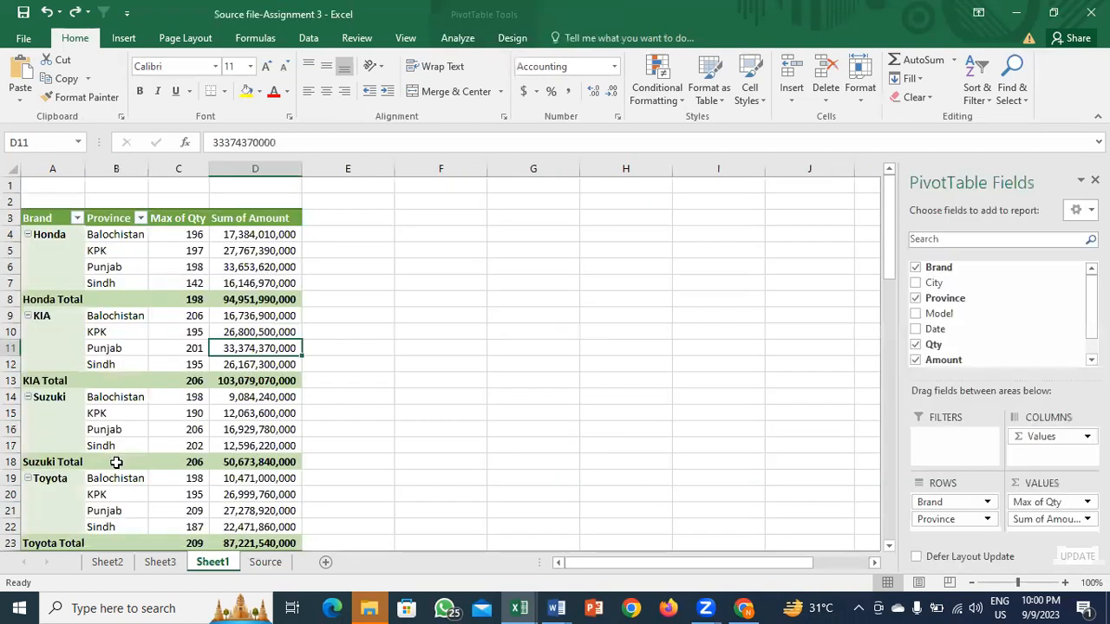
{"action": "key", "text": "ctrl+Page_Down"}
{"action": "key", "text": "ctrl+Page_Up"}
Step: Review the pivot's data source range Source!$B$3:$H$1053 and cancel unchanged
{"action": "left_click", "coordinate": [456, 38]}
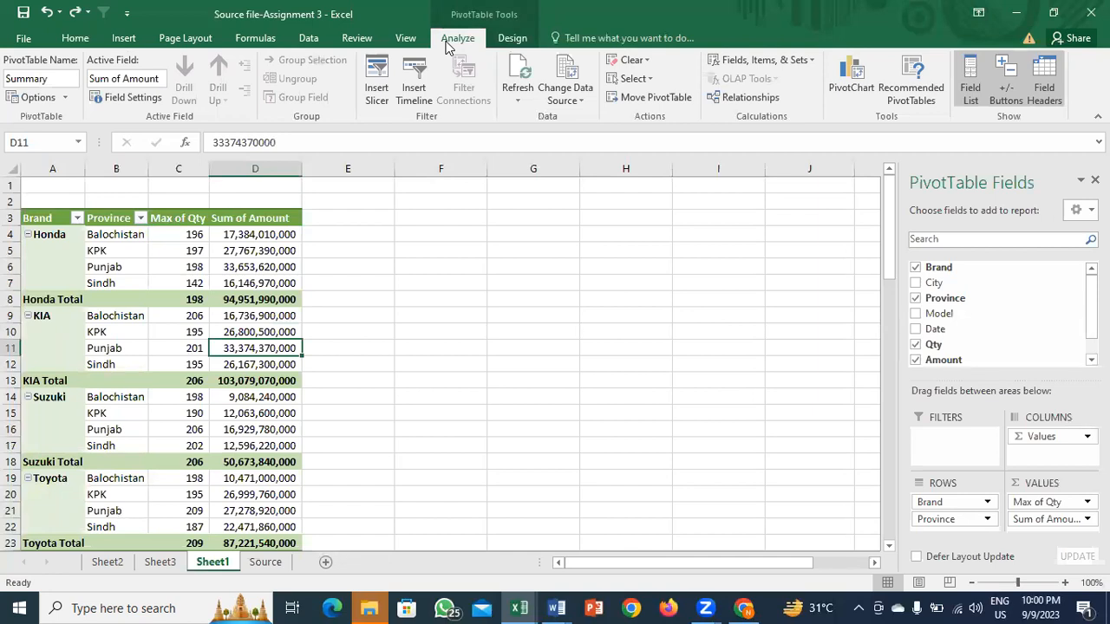
{"action": "left_click", "coordinate": [564, 98]}
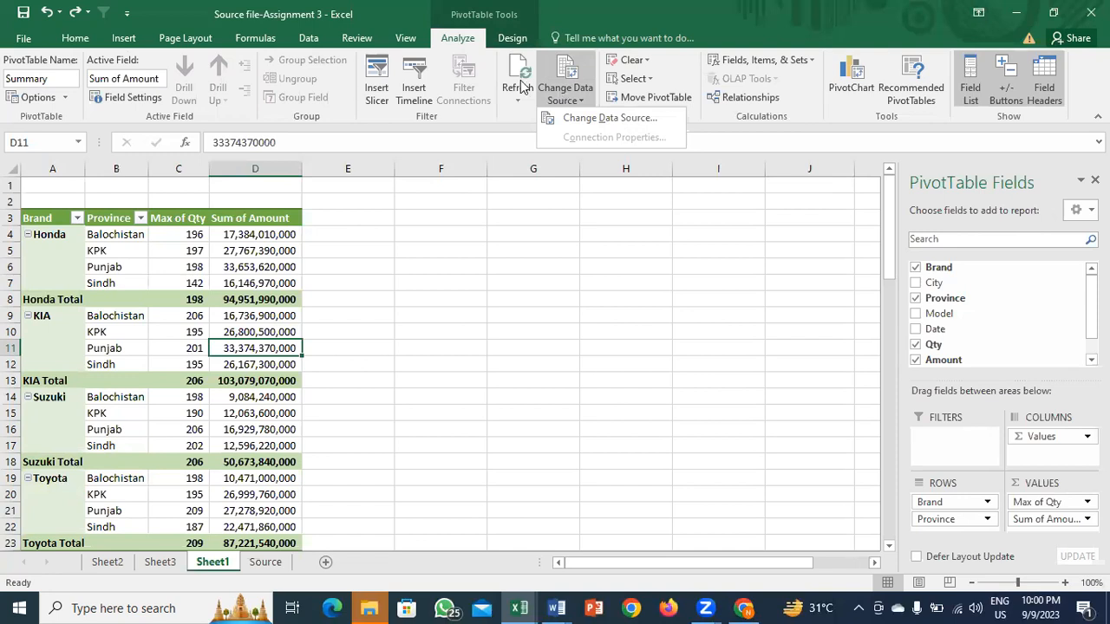
{"action": "left_click", "coordinate": [578, 103]}
{"action": "left_click", "coordinate": [578, 102]}
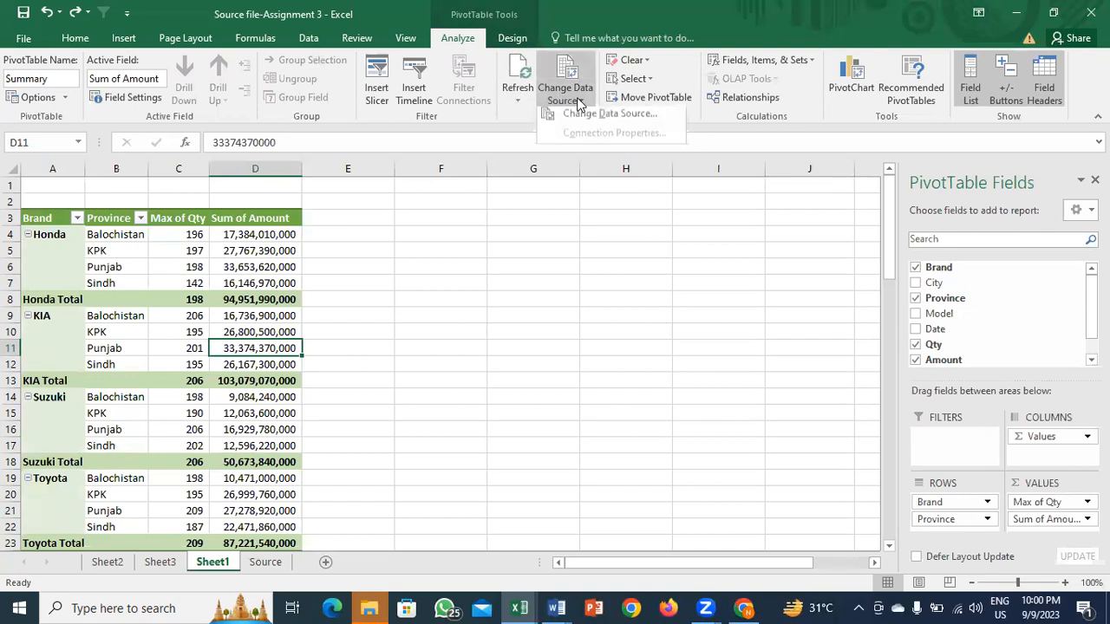
{"action": "left_click", "coordinate": [582, 122]}
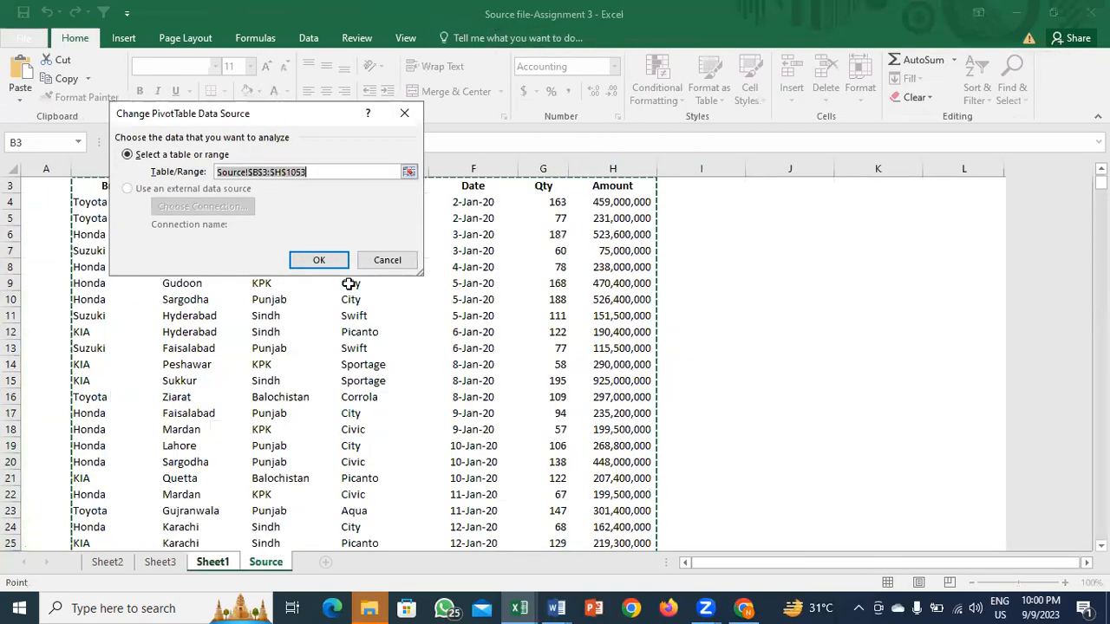
{"action": "key", "text": "Escape"}
{"action": "left_click", "coordinate": [249, 284]}
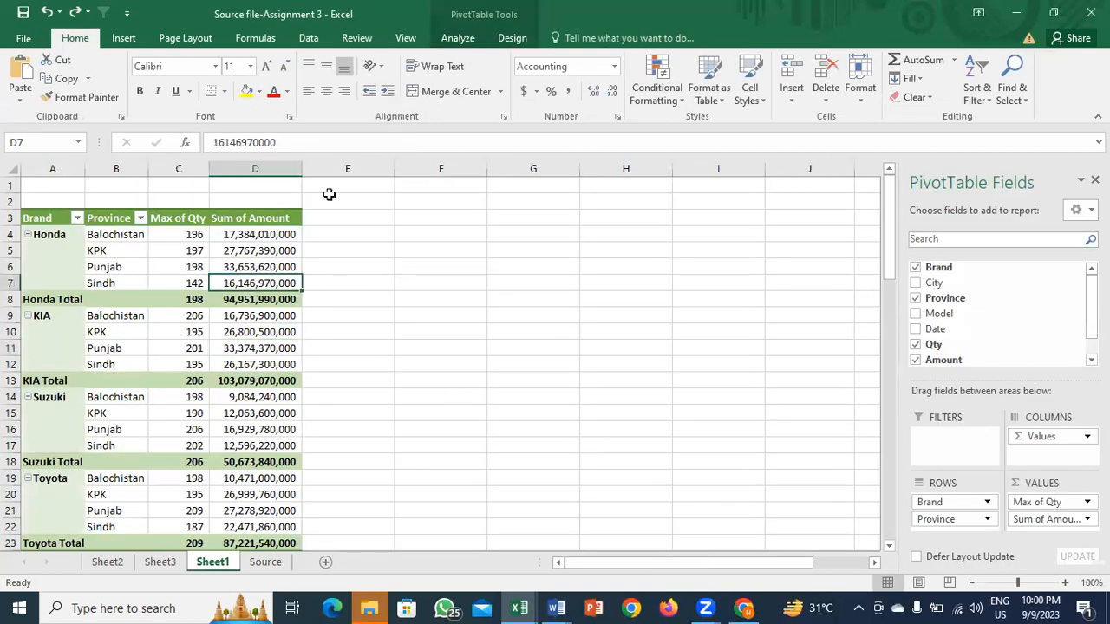
{"action": "left_click", "coordinate": [457, 37]}
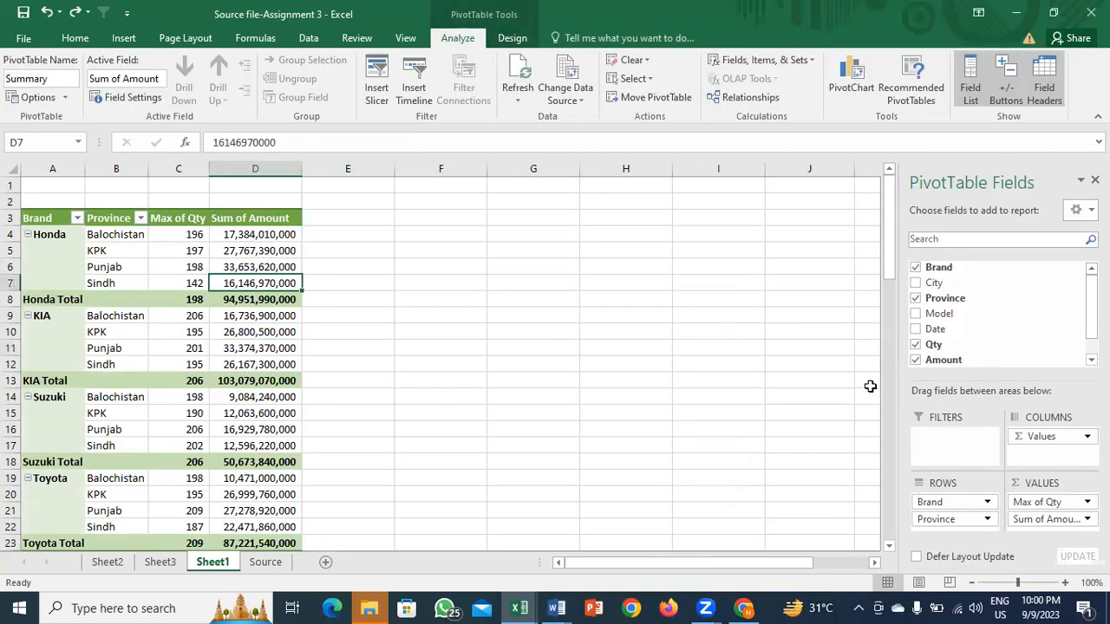
{"action": "left_click", "coordinate": [928, 520]}
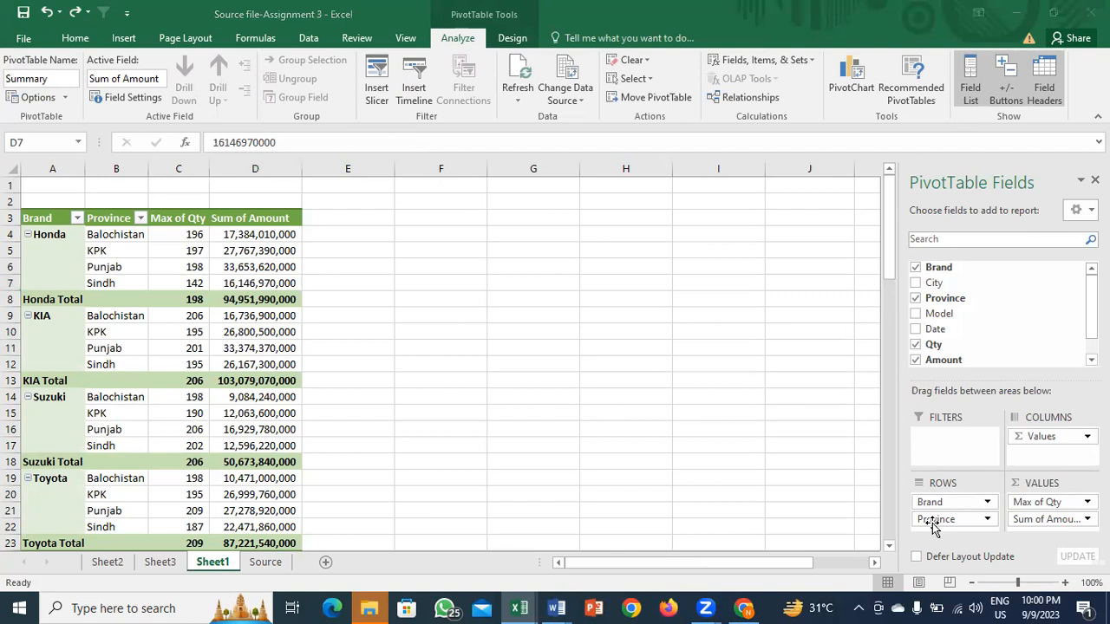